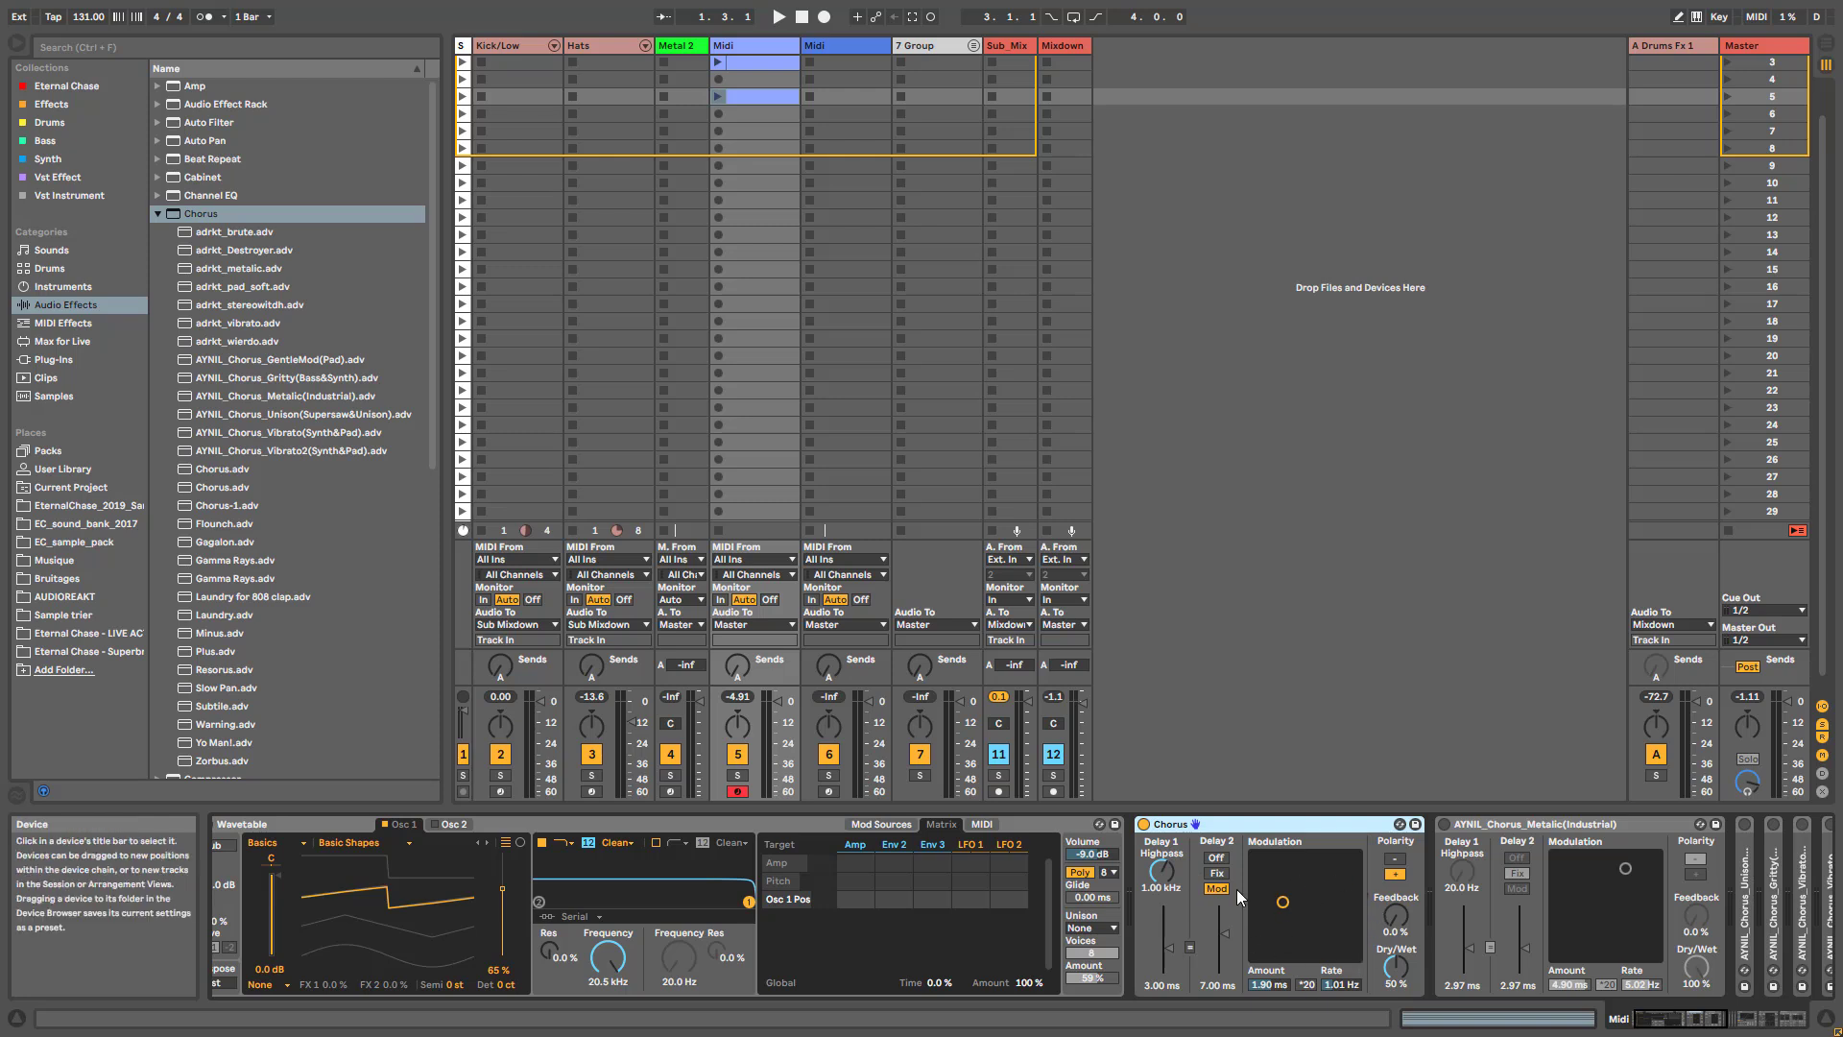
- Collapse the AYNIL chorus preset devices that follow the Chorus, and select the Chorus device
click(1723, 1027)
drag(1721, 1023, 1730, 1022)
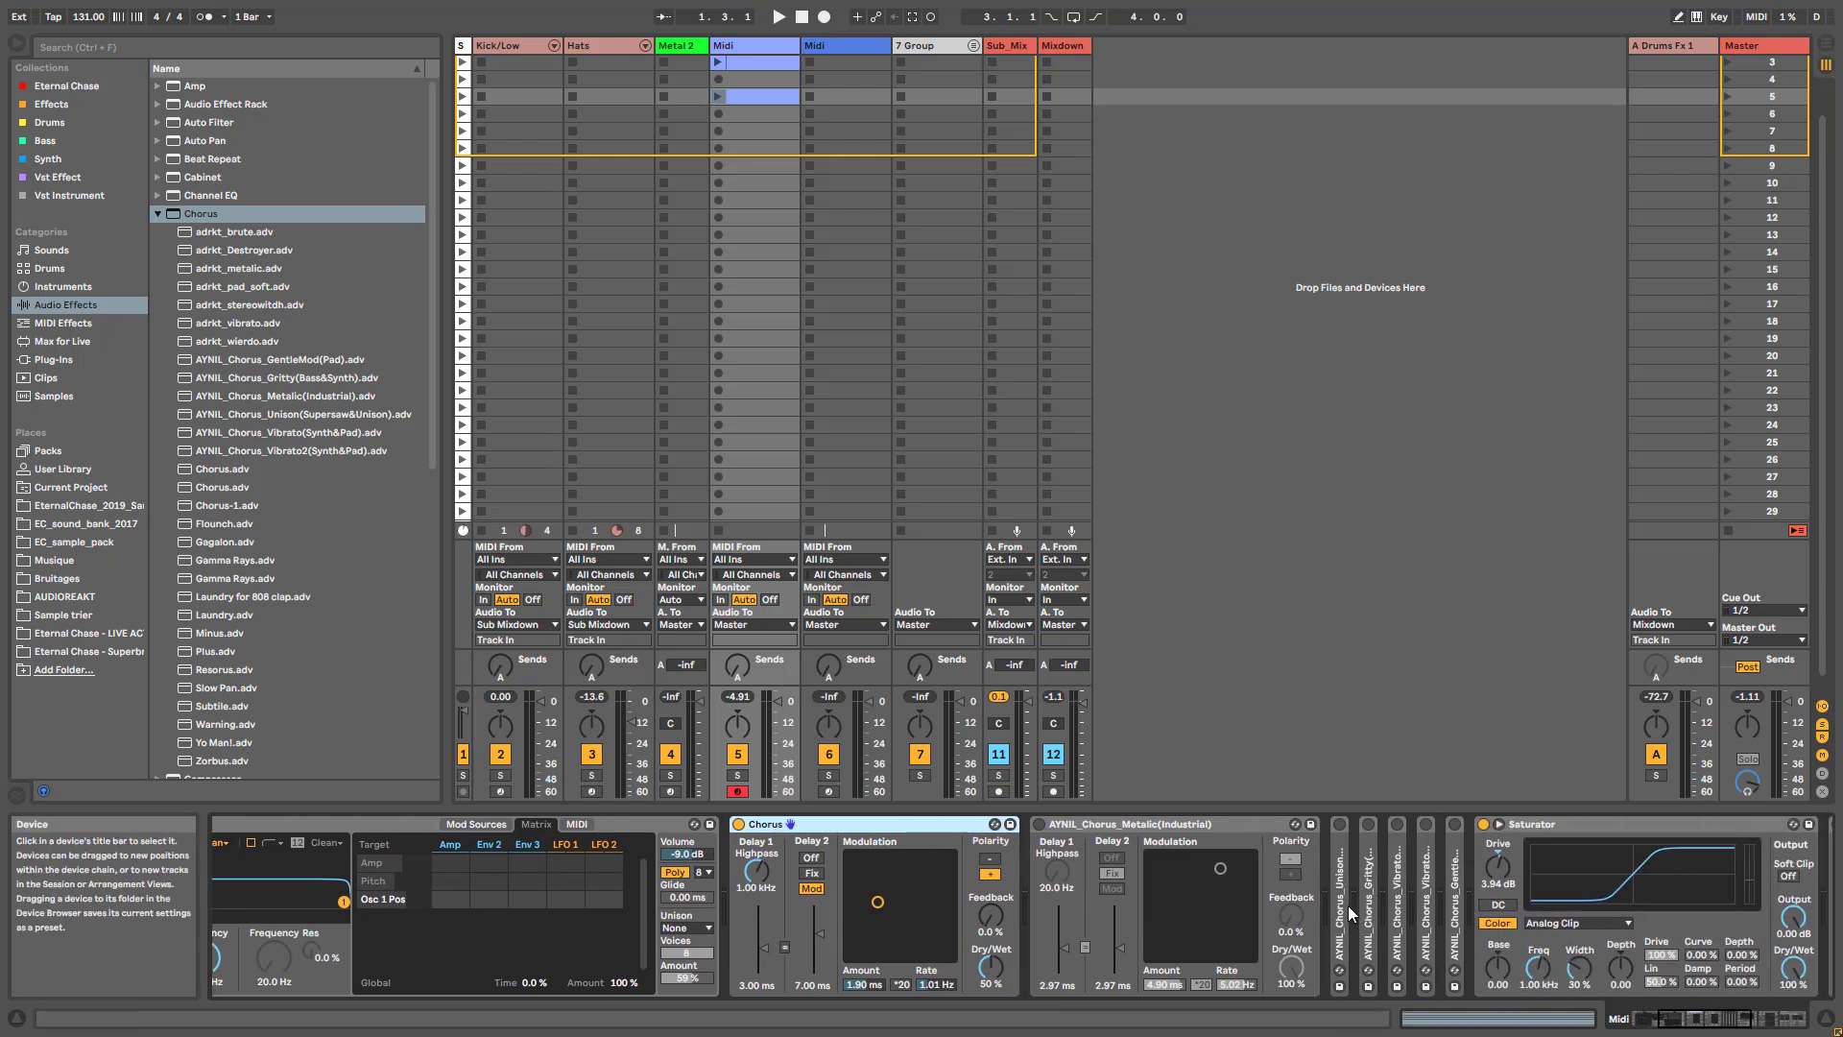
double_click(1375, 892)
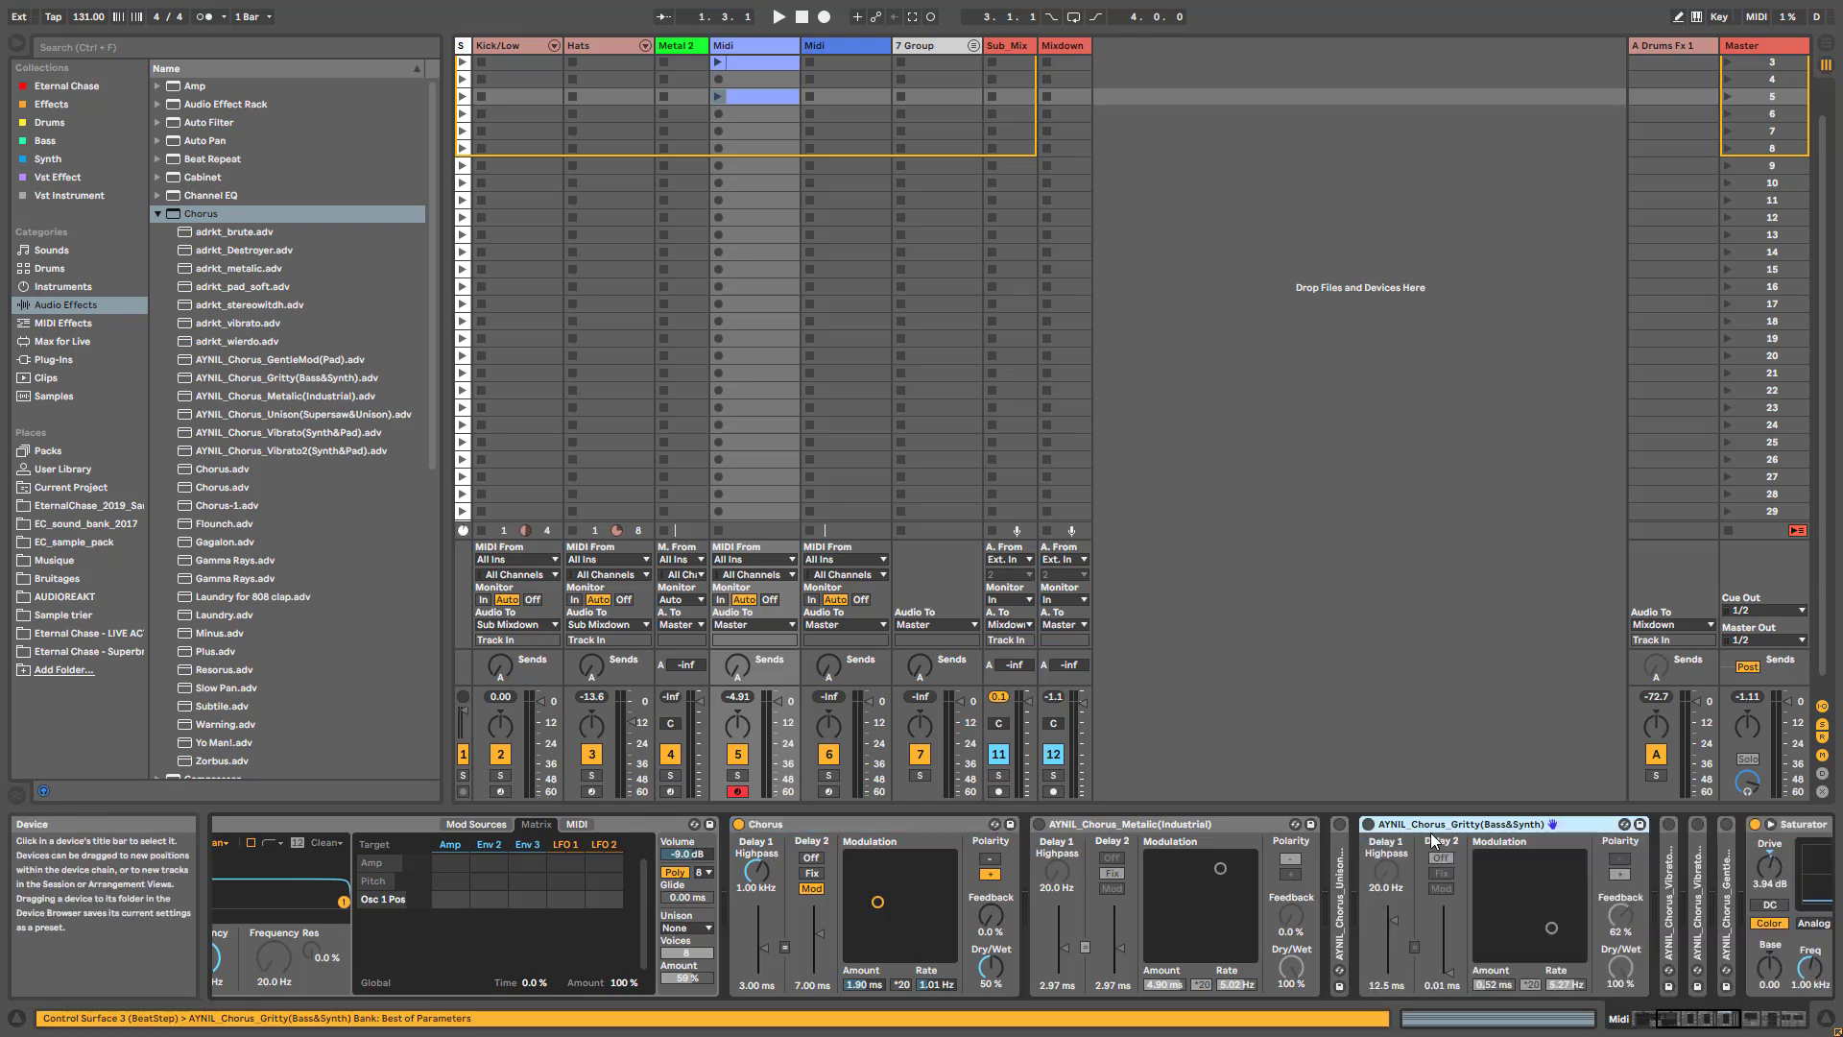
double_click(1342, 874)
scroll(1538, 895, up, 3)
double_click(1509, 827)
double_click(1509, 827)
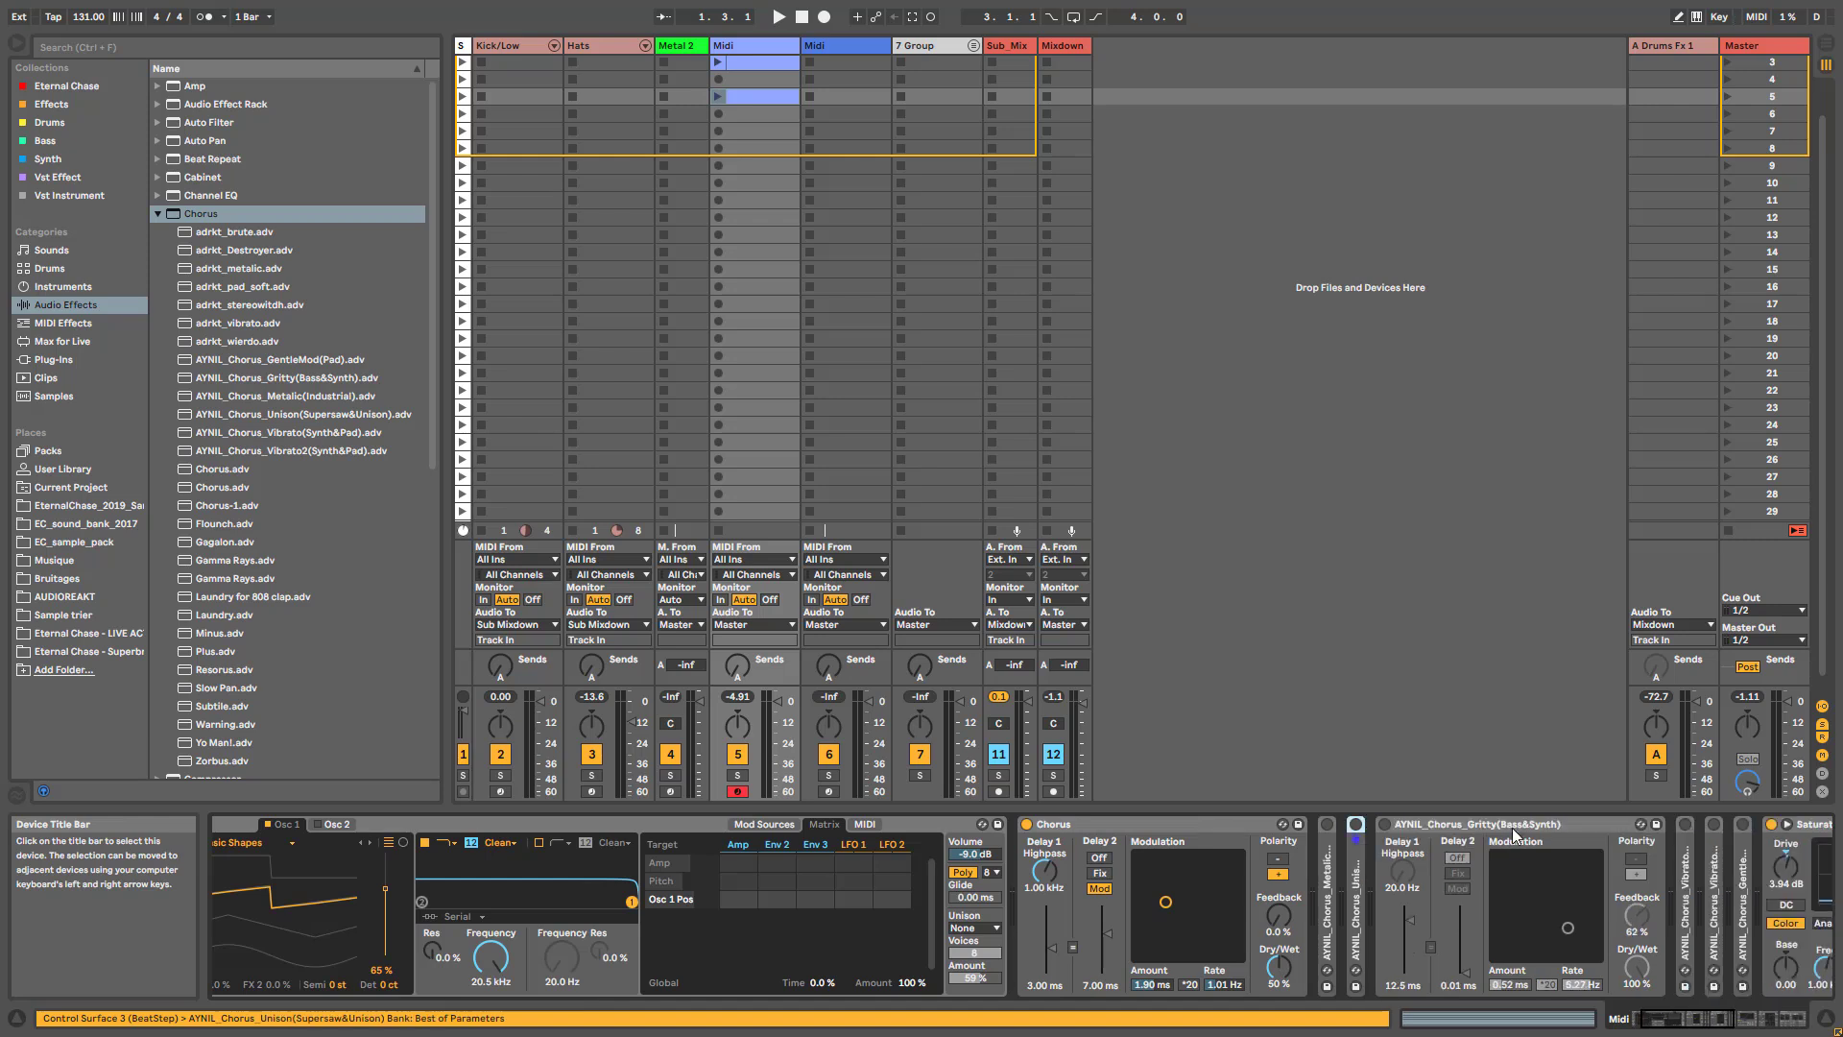
double_click(1511, 830)
click(1219, 821)
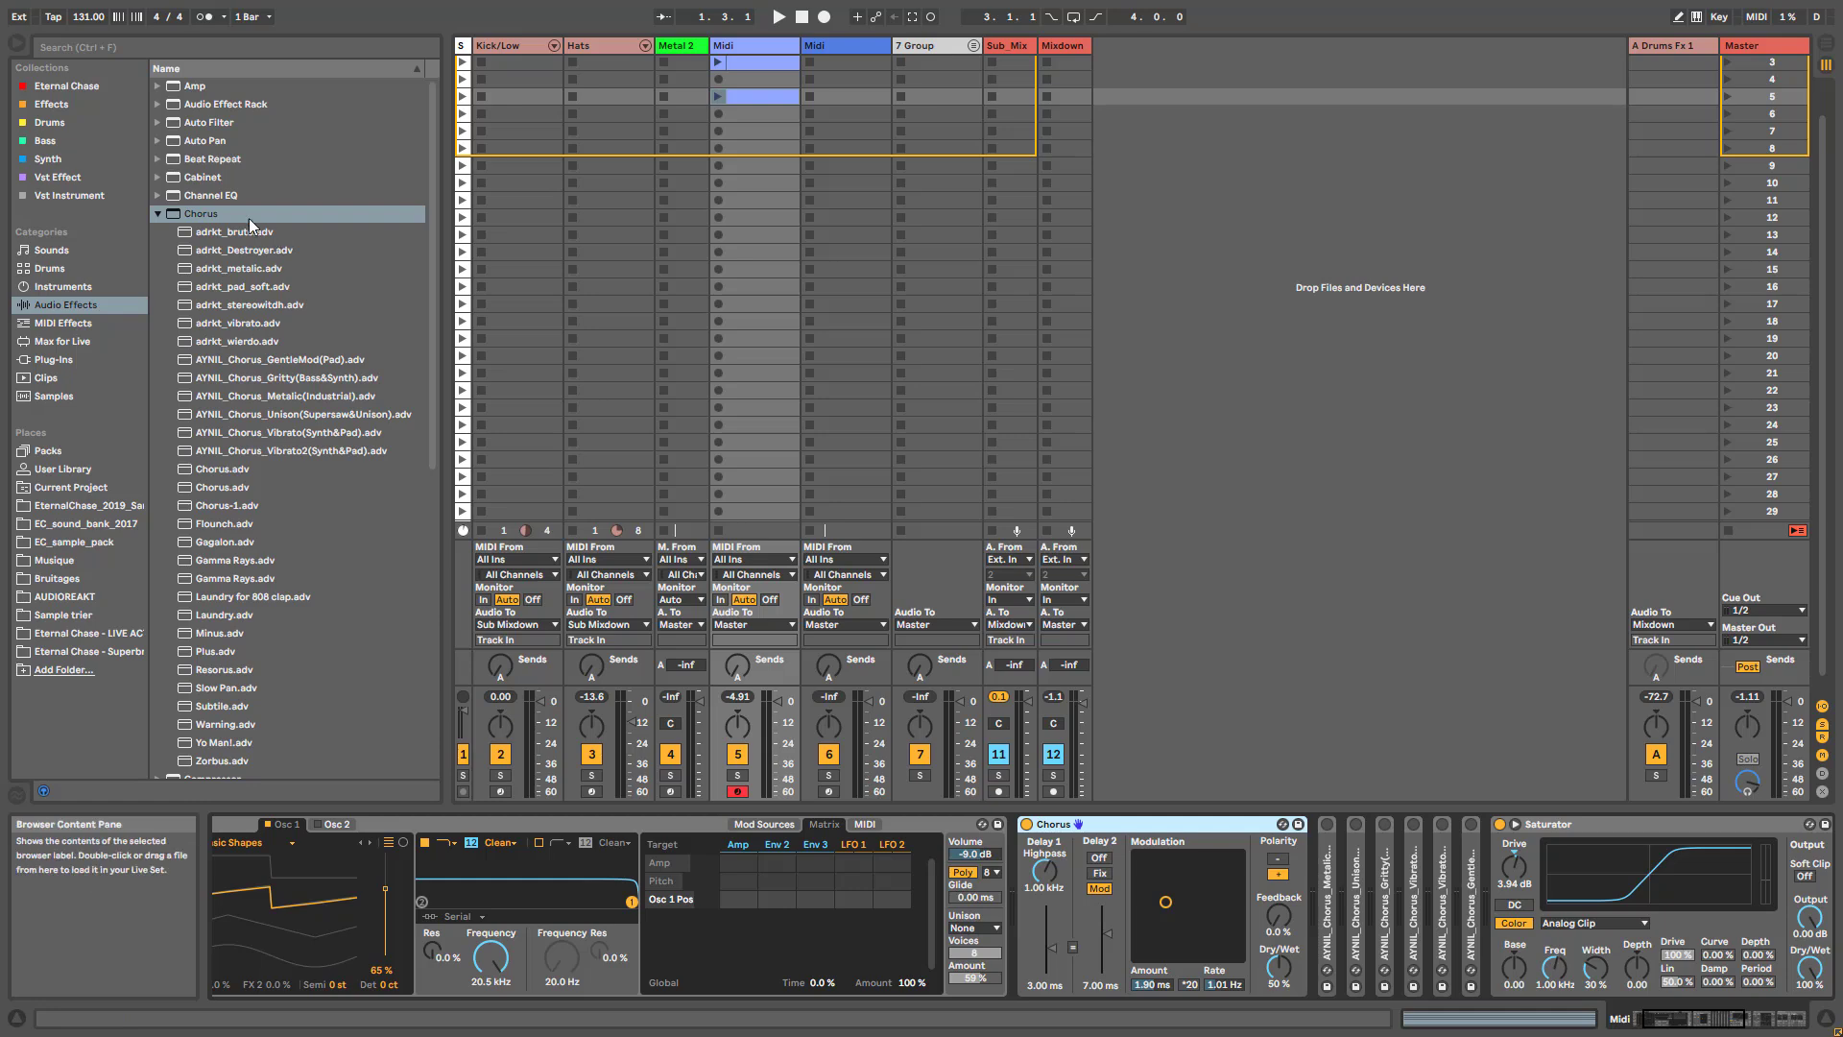
- Collapse the Chorus presets in the browser and insert a Delay effect directly after the Chorus device
click(157, 213)
click(186, 270)
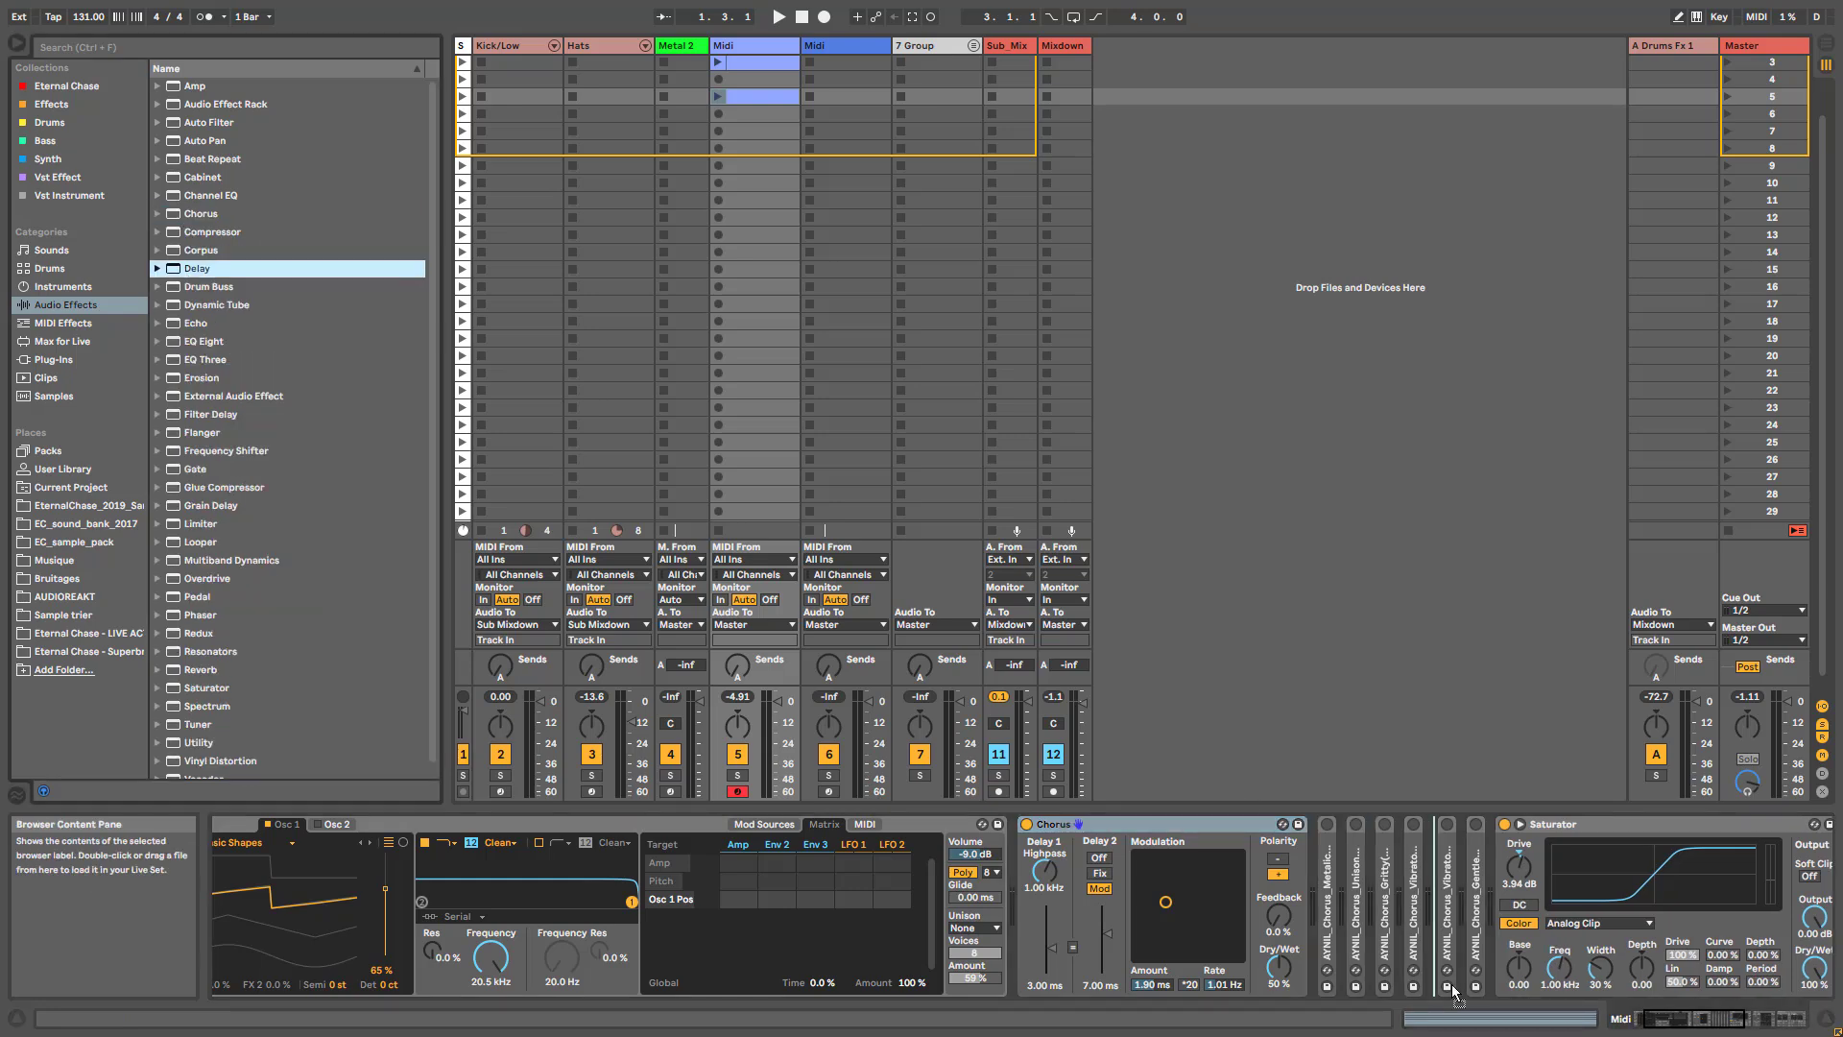
drag(1328, 957, 1327, 957)
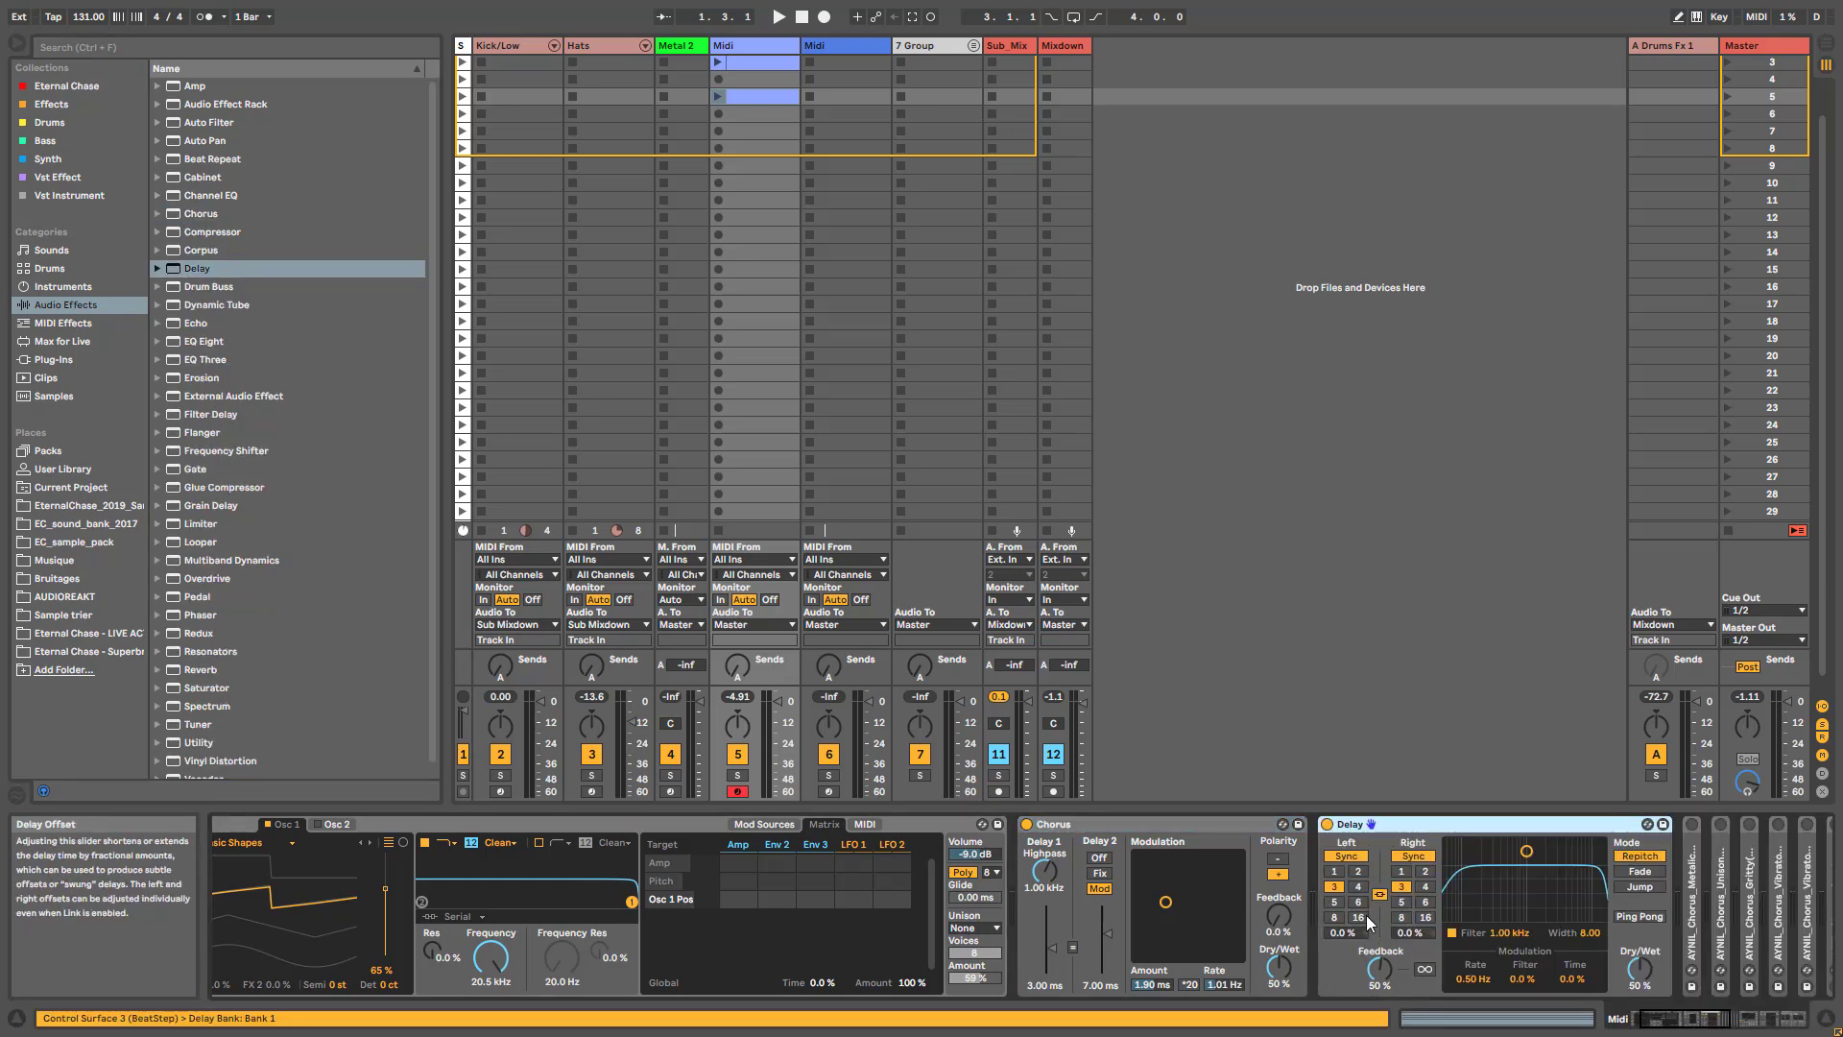
- Switch the Delay to time mode with 0% feedback and 100% dry/wet, and try out different delay times
click(1356, 856)
drag(1412, 889, 1379, 1023)
drag(1642, 979, 1642, 922)
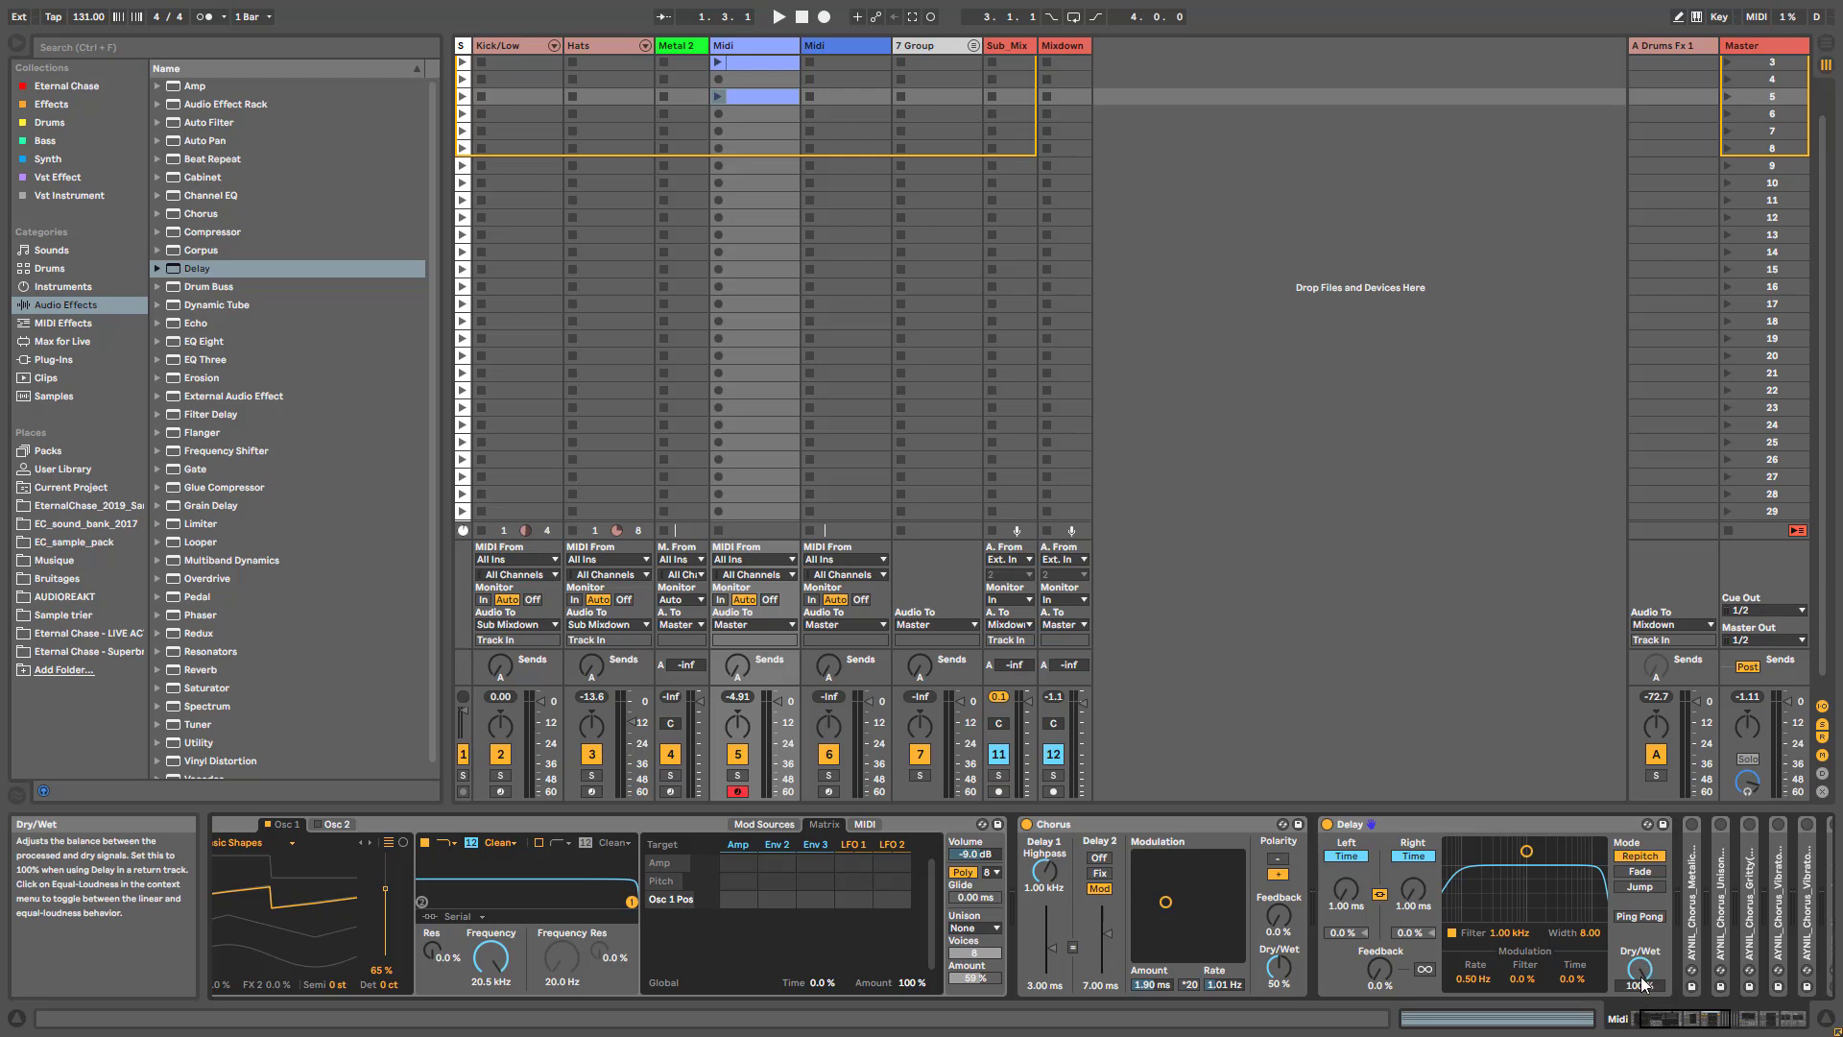
drag(1414, 907, 1413, 878)
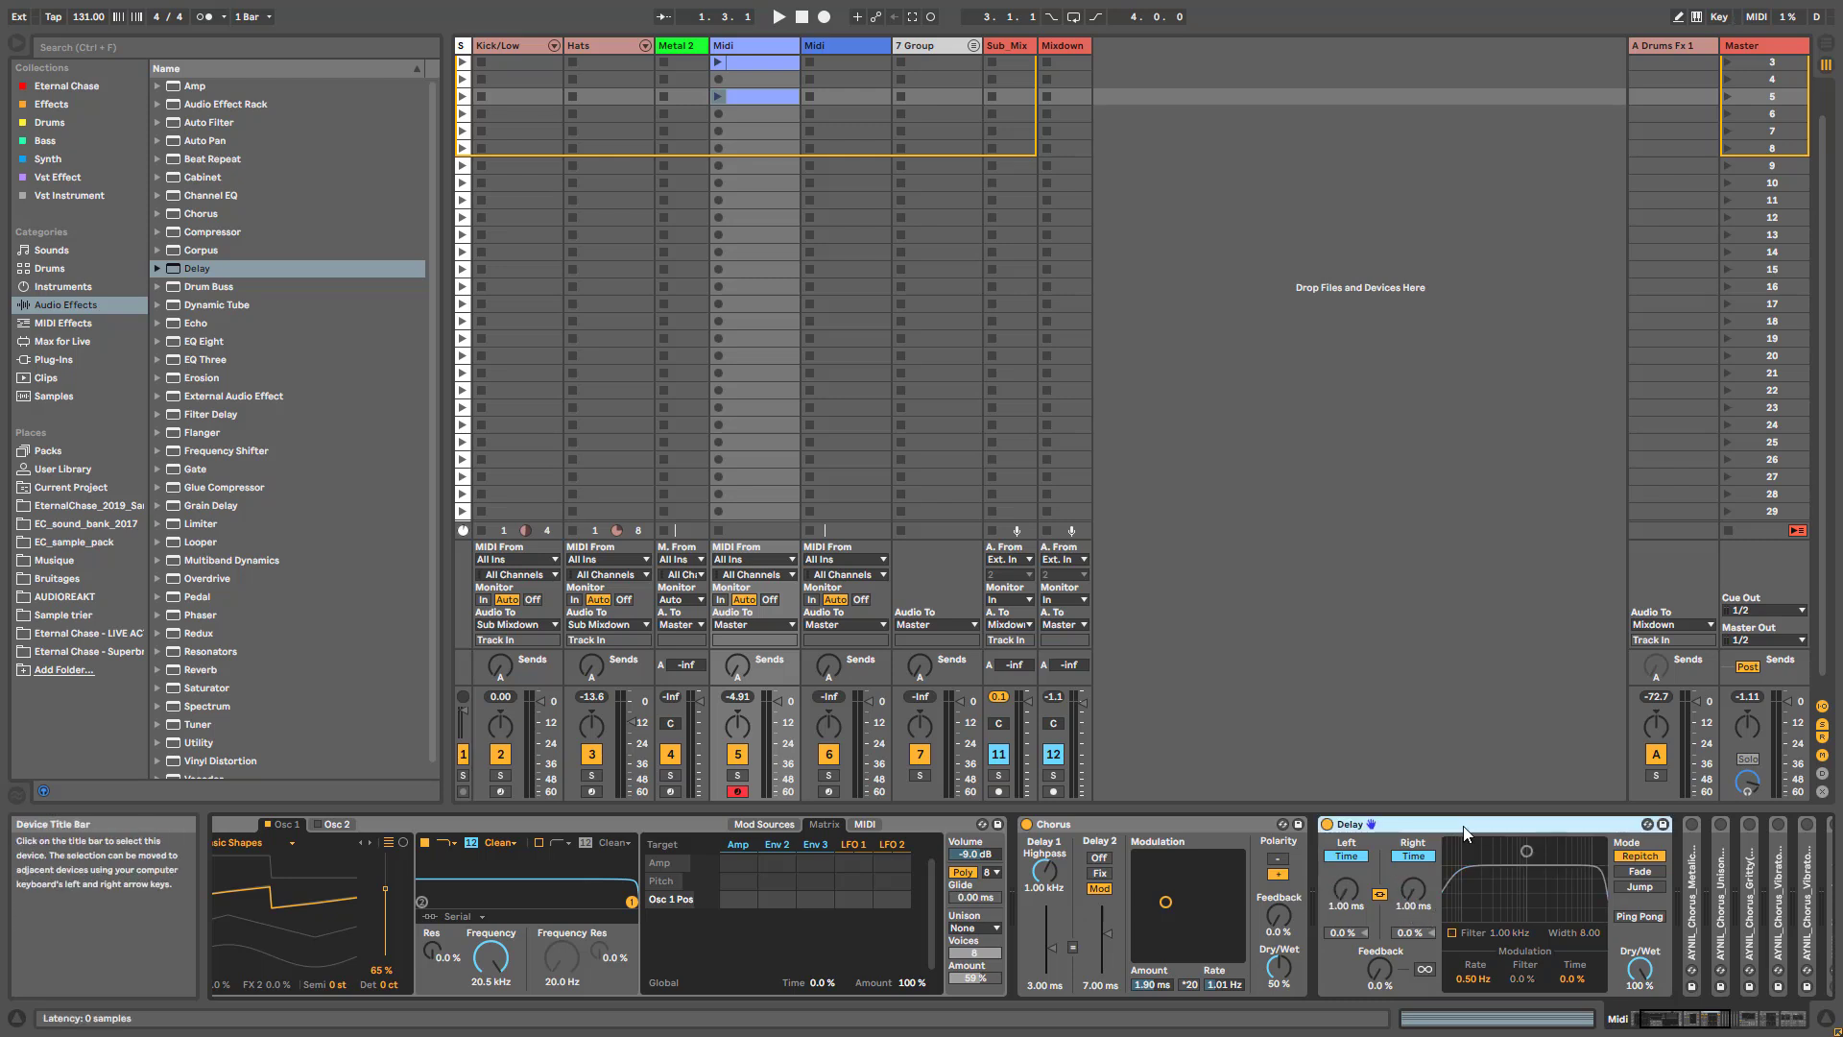
- Group the Delay into an Audio Effect Rack, show its chain list, and name the chain "Delay 1"
key(ctrl+g)
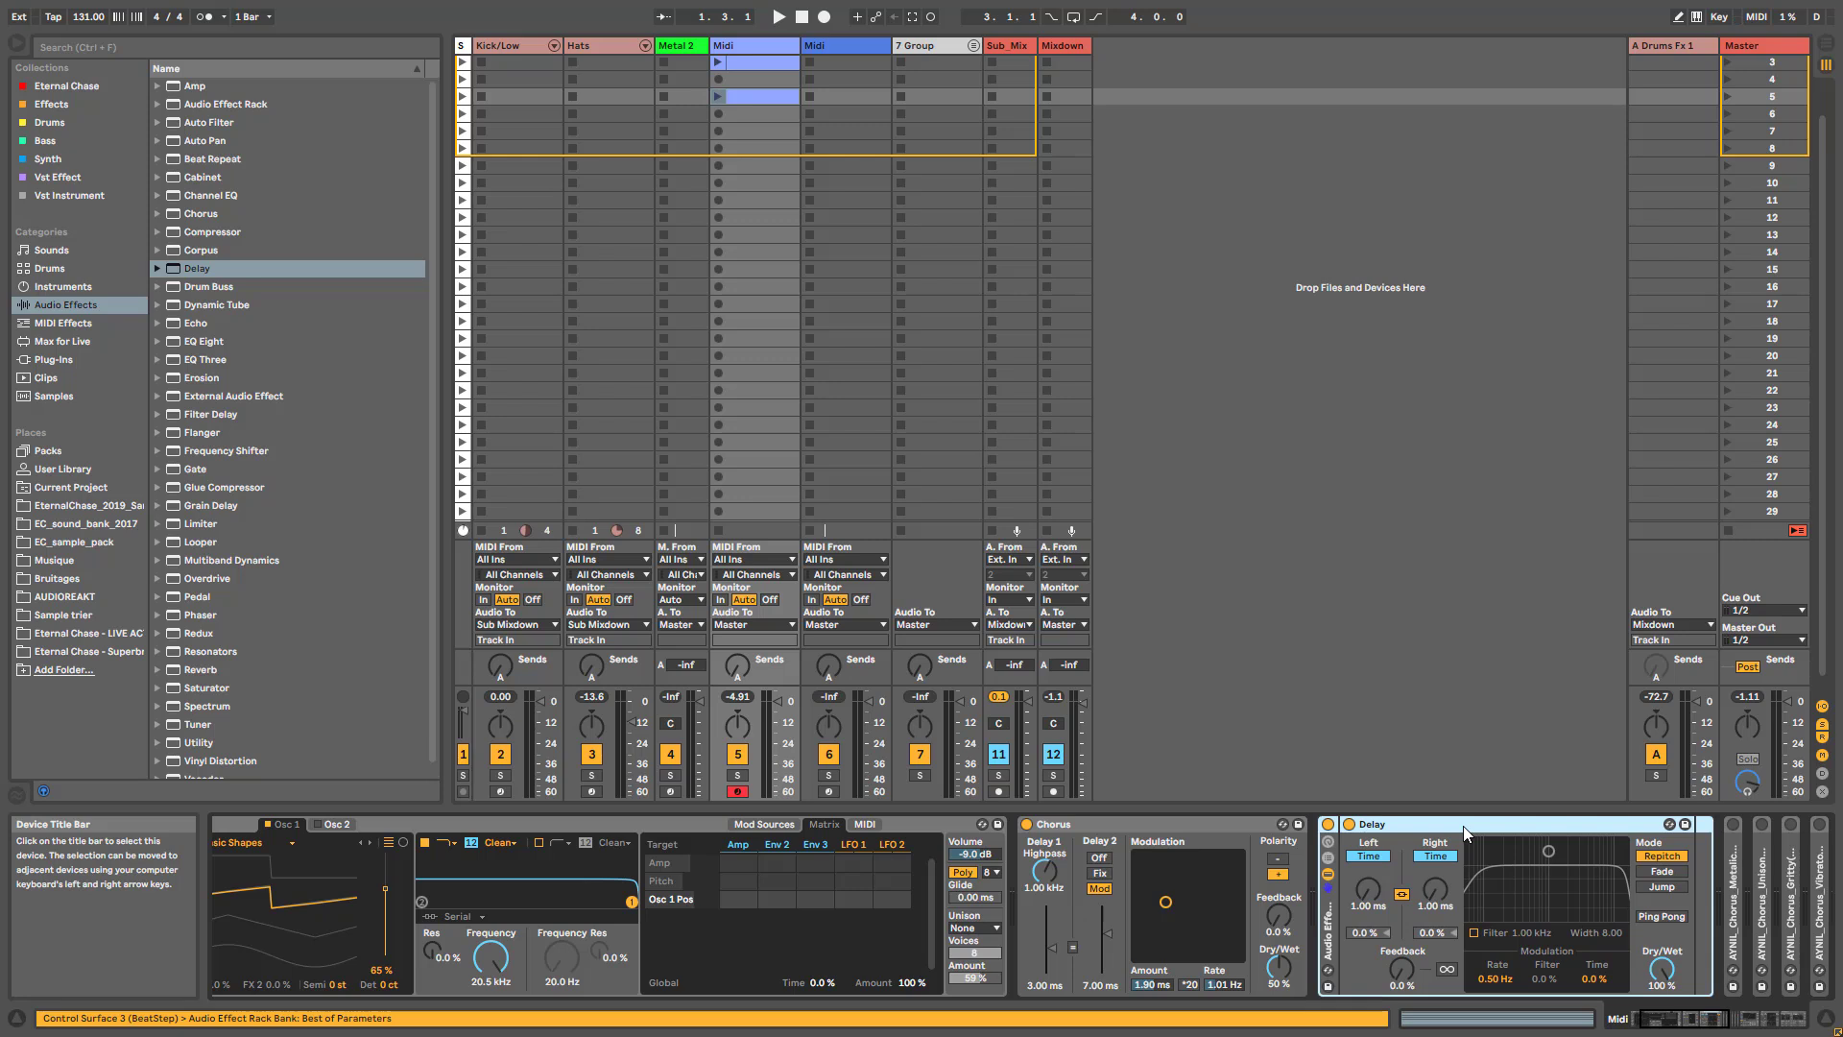
click(1328, 861)
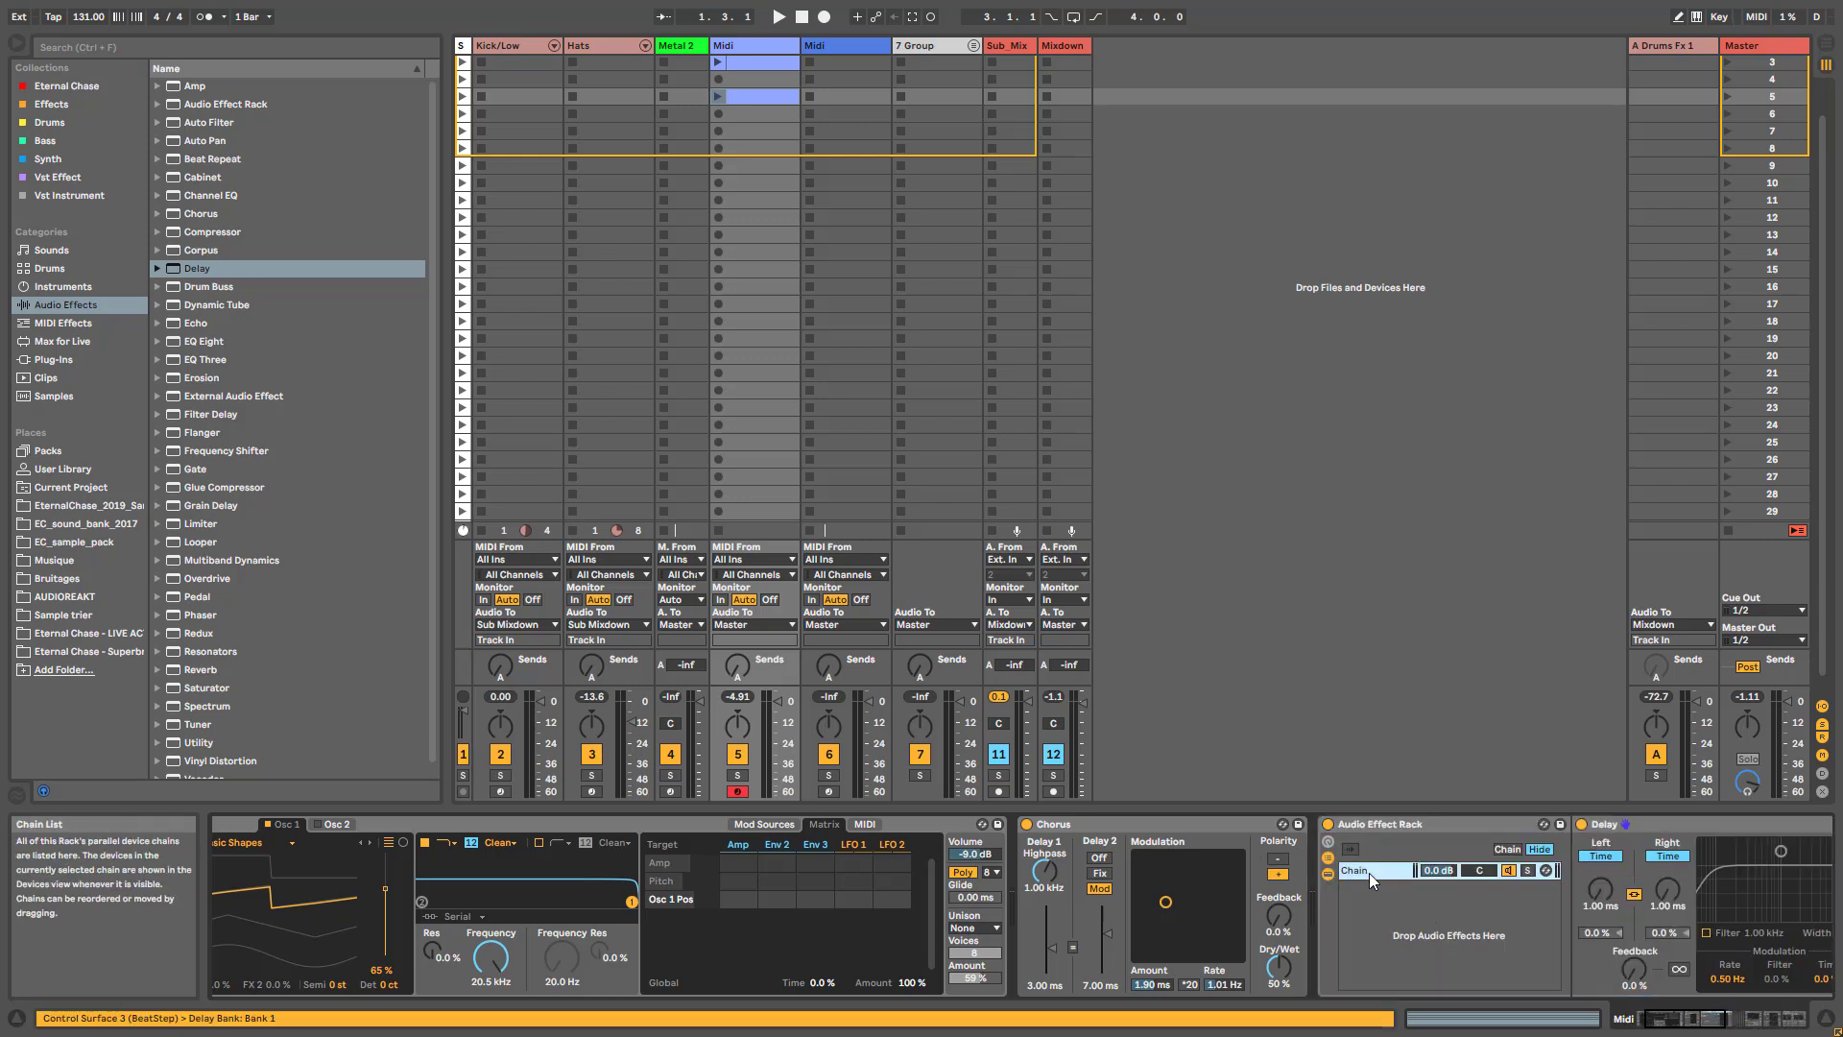
text(Delay )
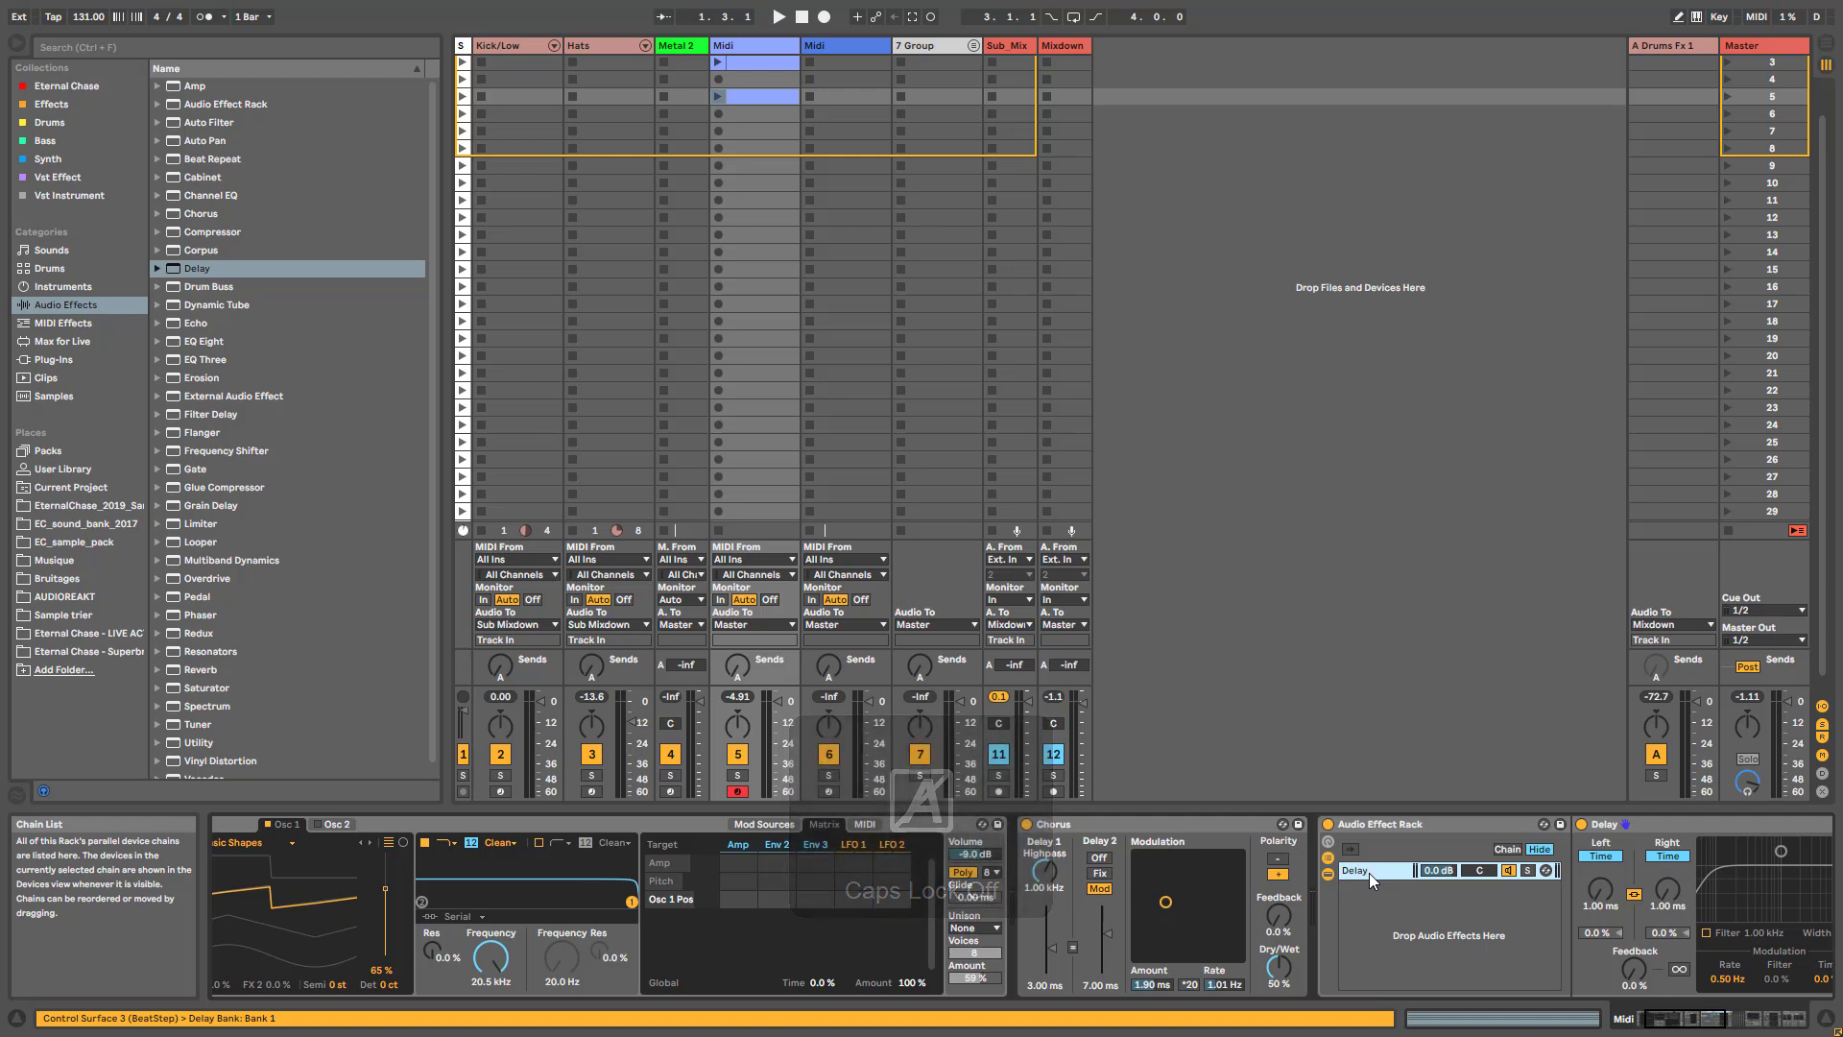
text(1)
key(Return)
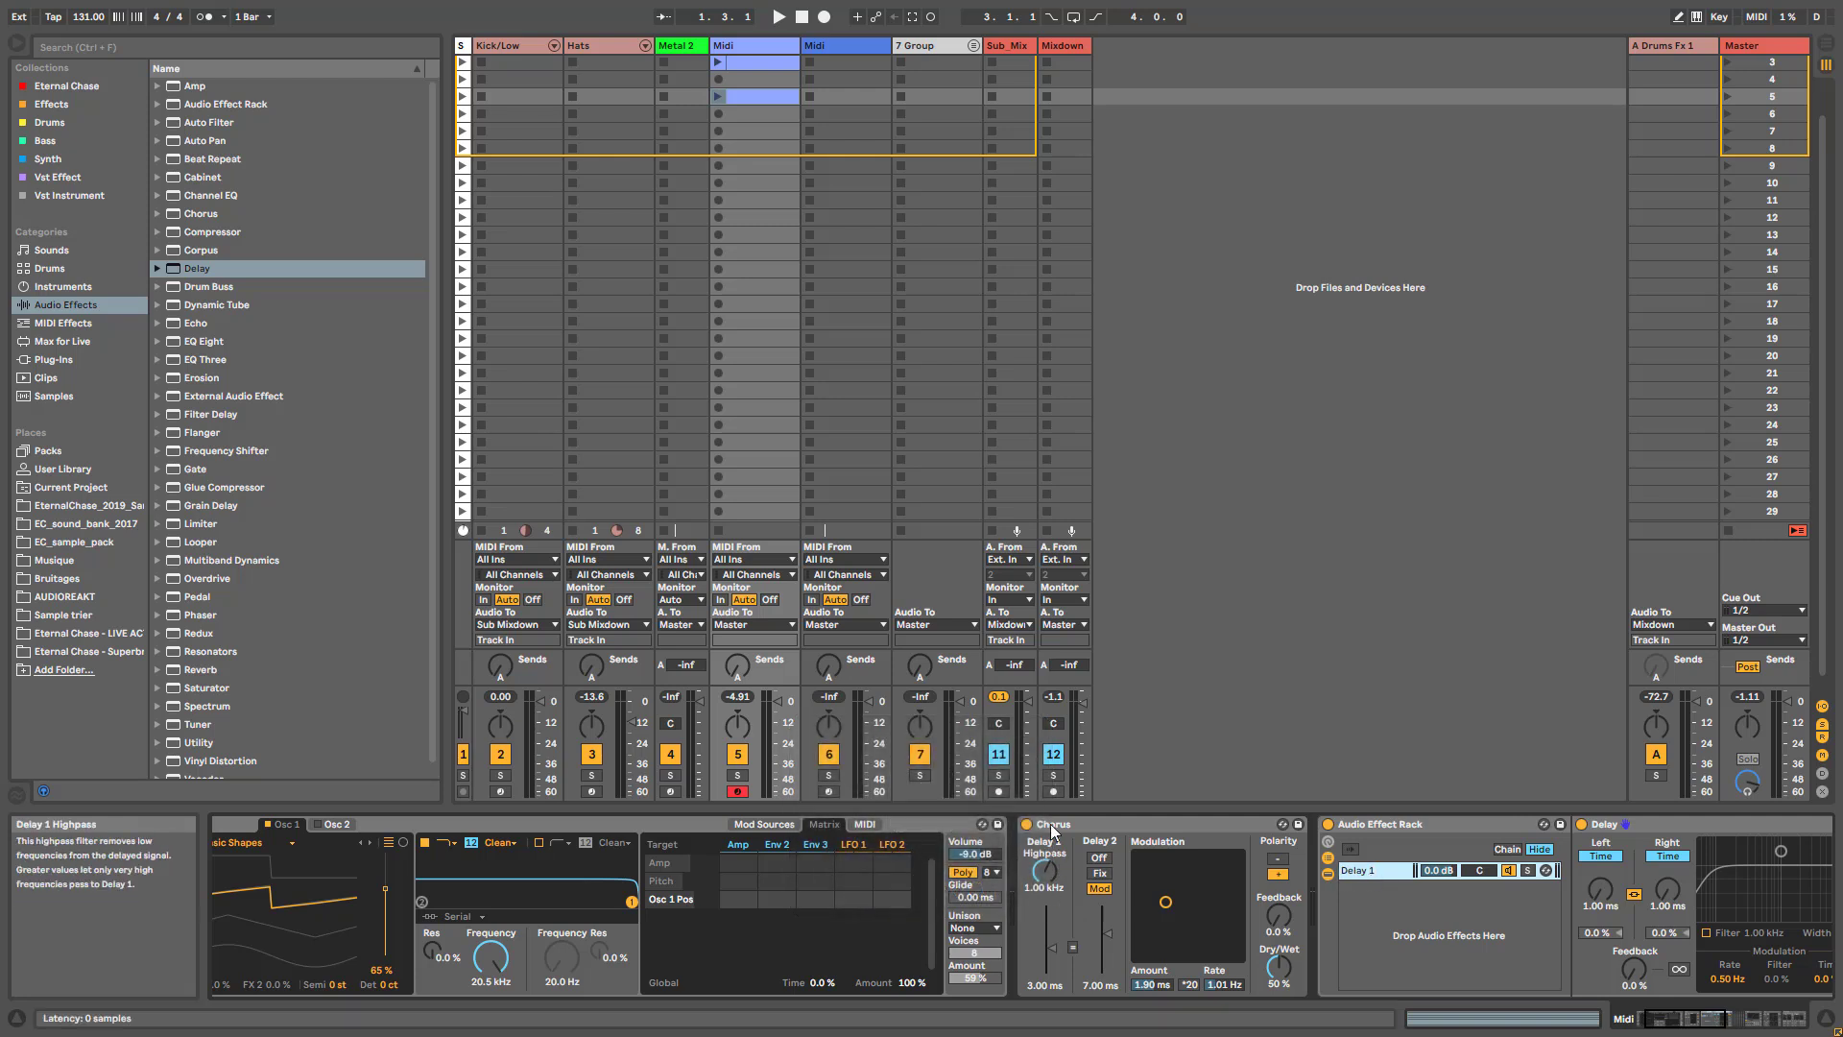
- Create a second, empty chain in the Audio Effect Rack and name it "DRY"
right_click(1401, 928)
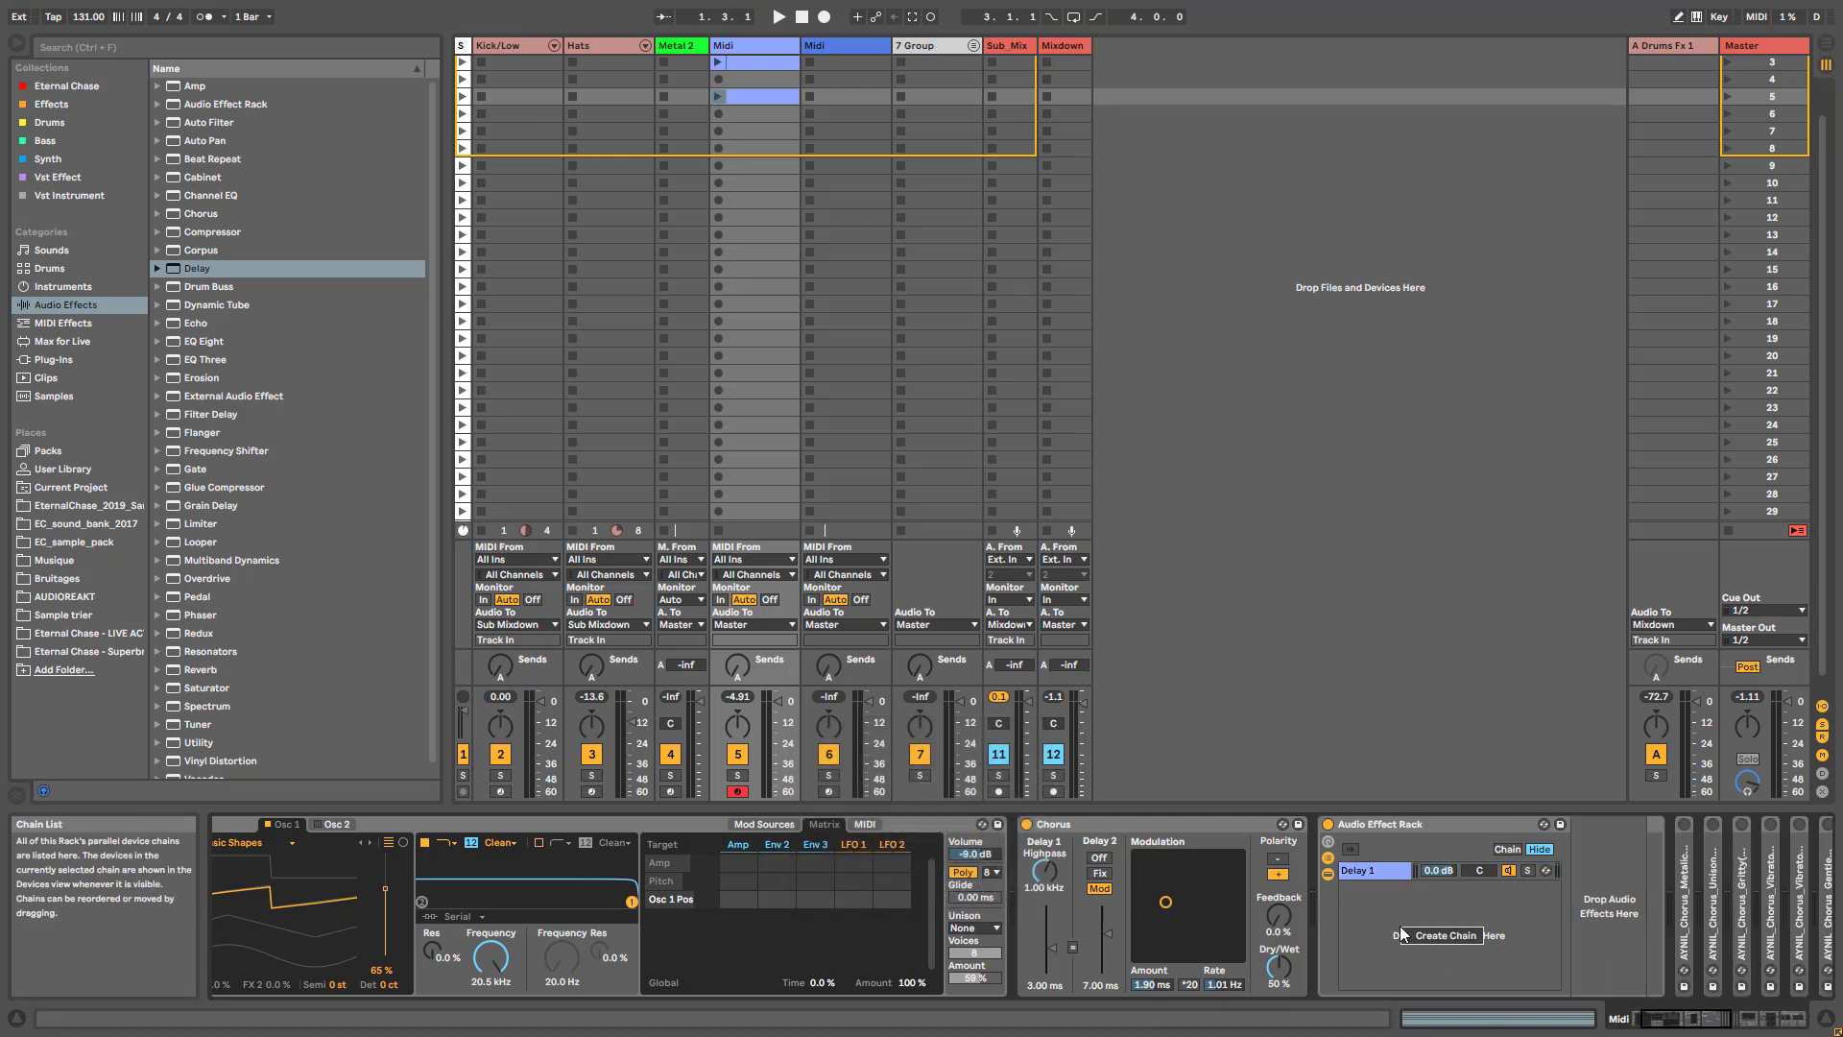
click(1420, 938)
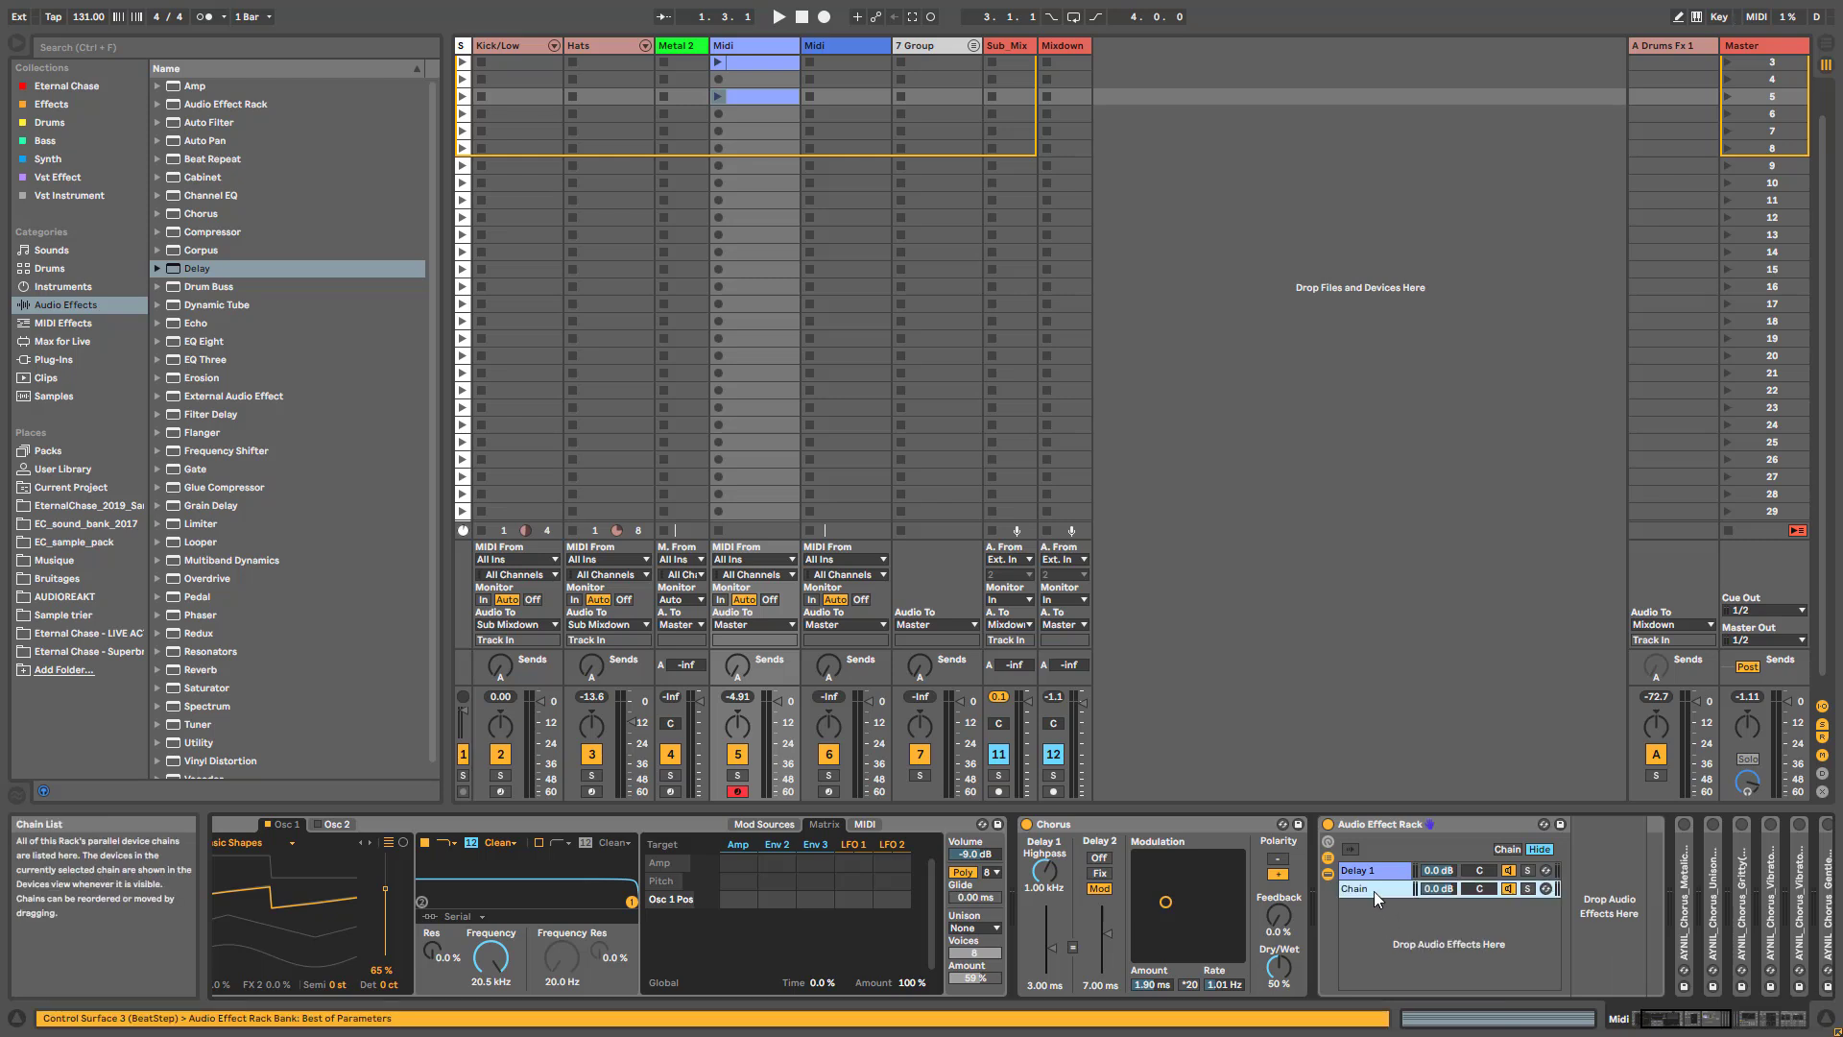
key(Caps_Lock)
text(DRY)
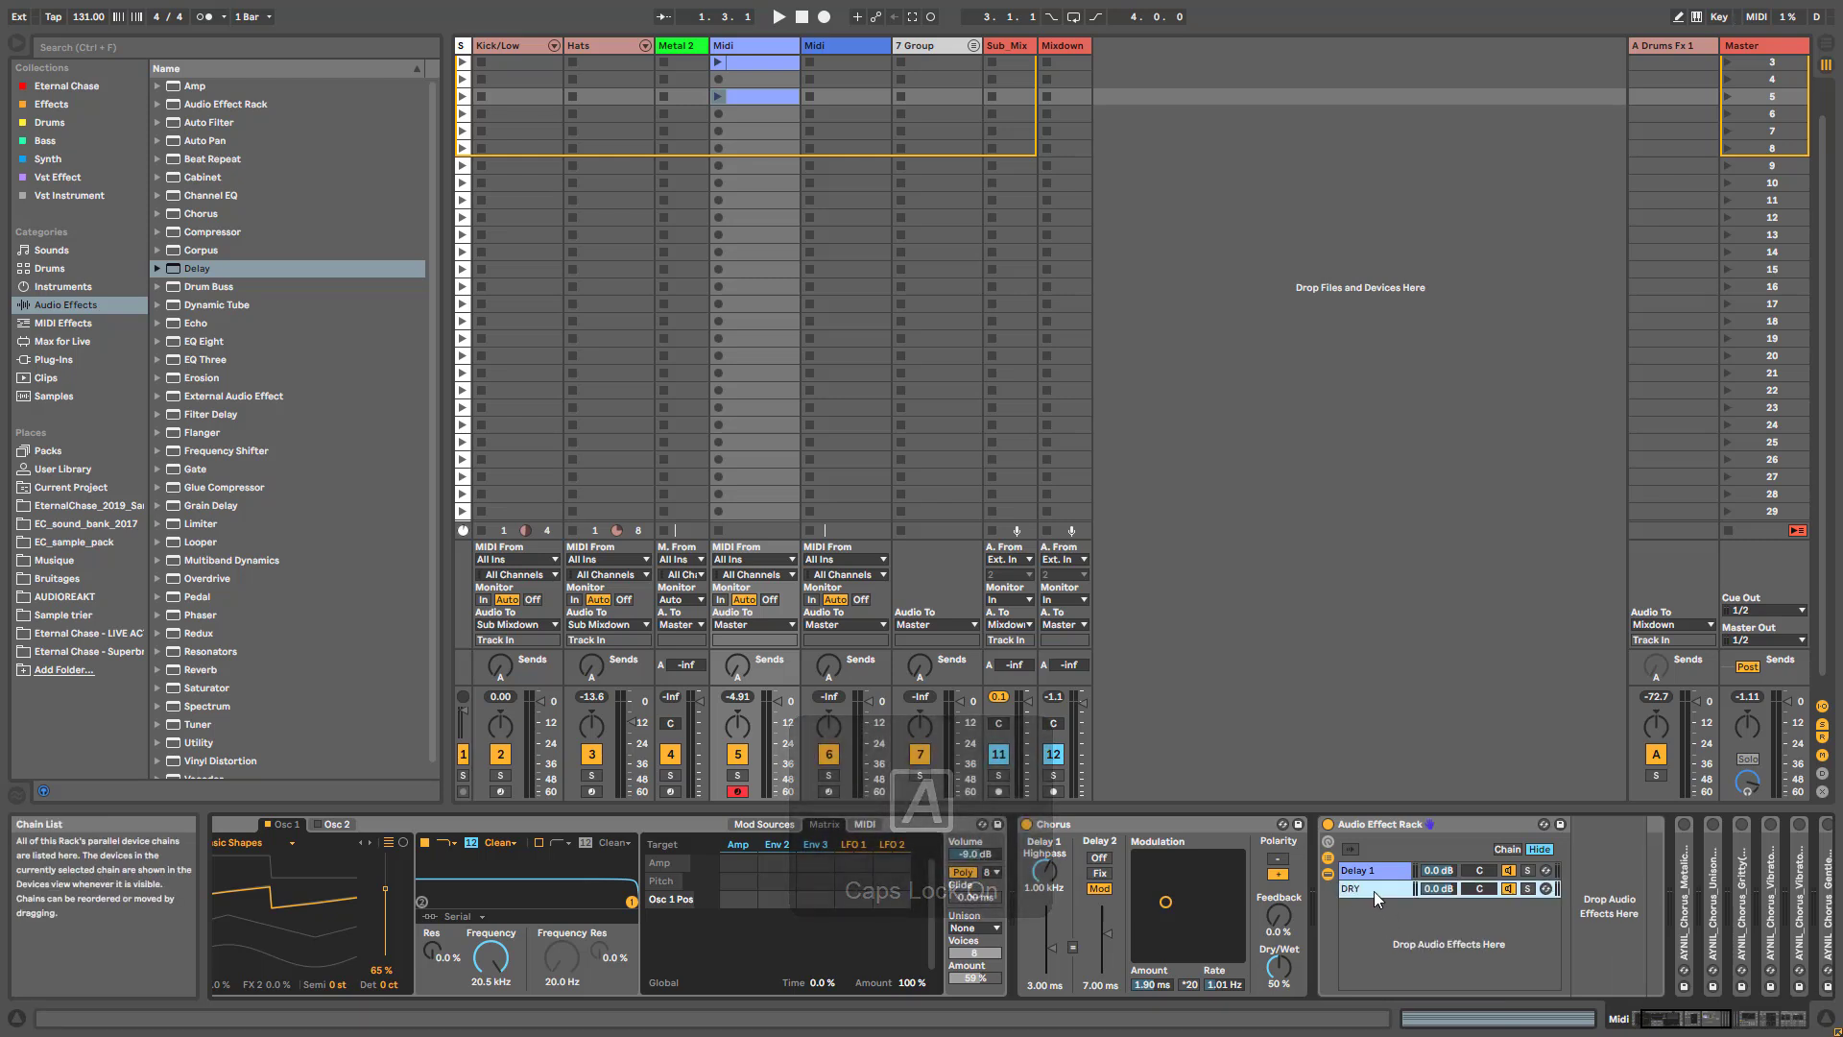
- Set the Chorus's dry/wet to 48% and move the DRY chain above Delay 1 in the rack
mouse_move(1280, 967)
mouse_down()
mouse_move(1280, 1022)
mouse_move(1285, 933)
mouse_up()
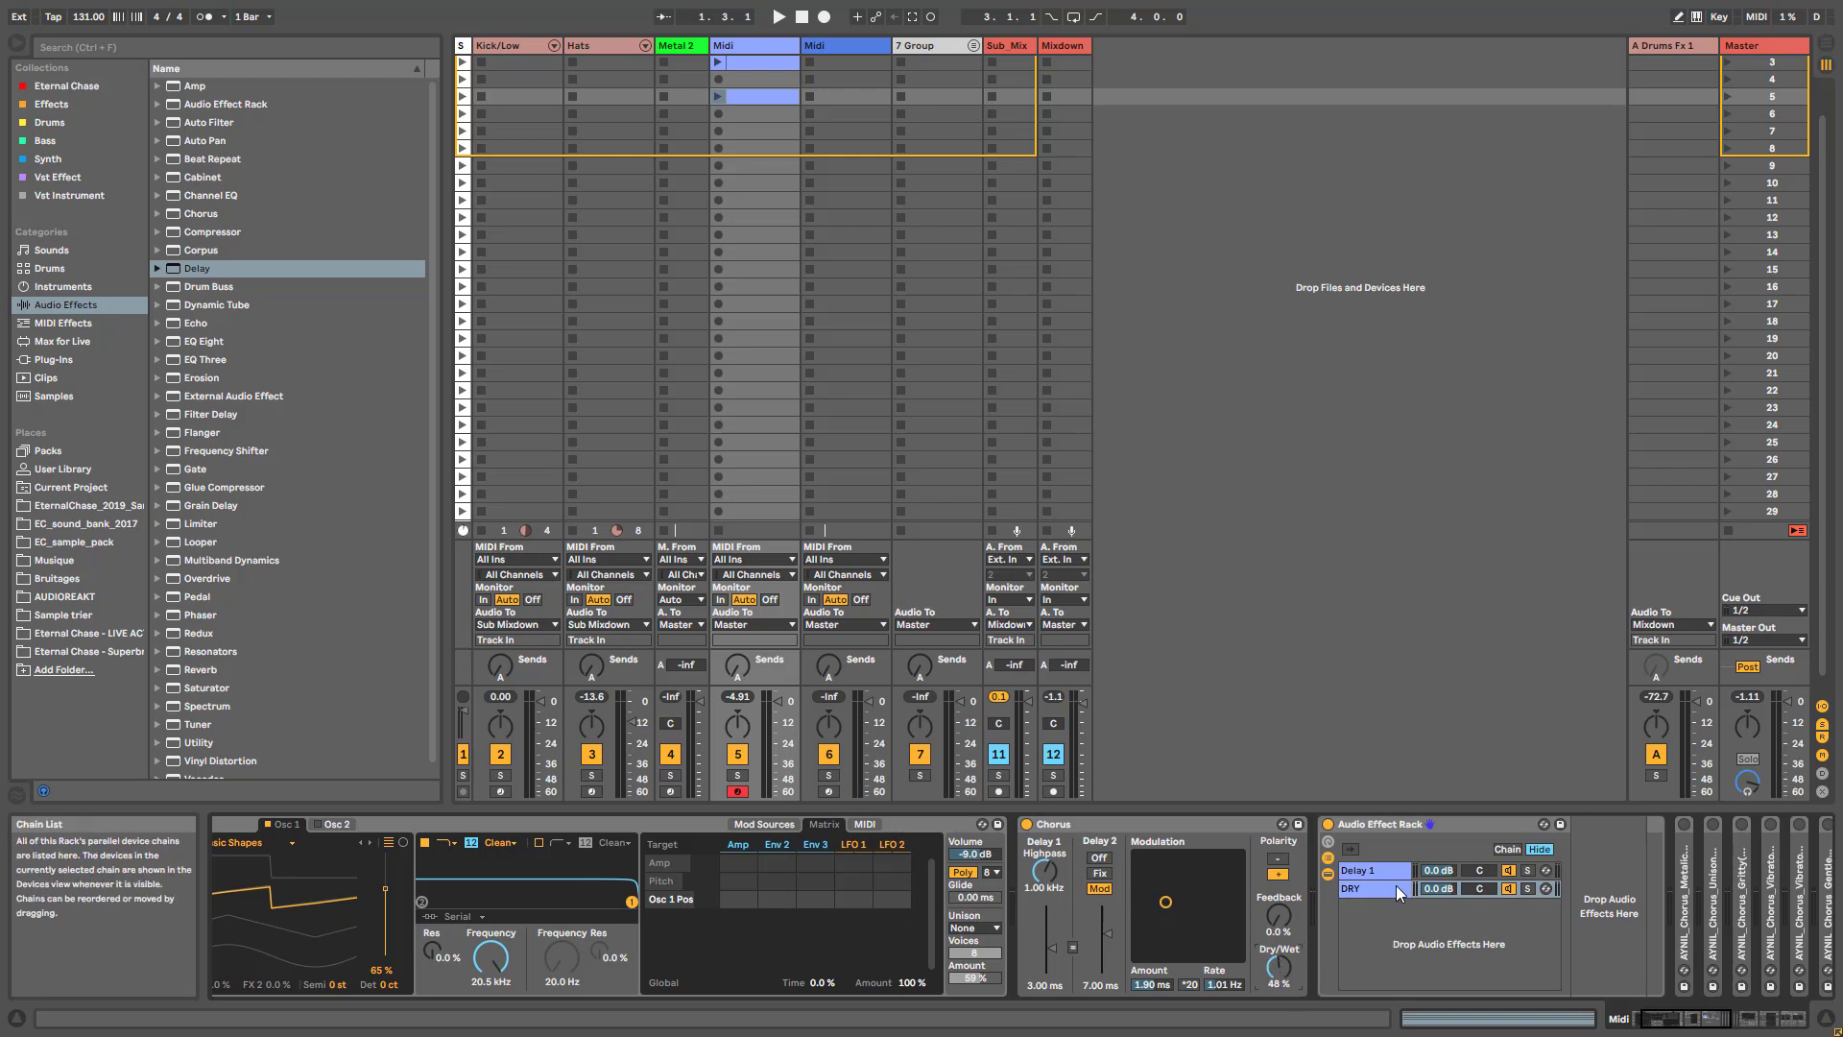
drag(1397, 885, 1390, 864)
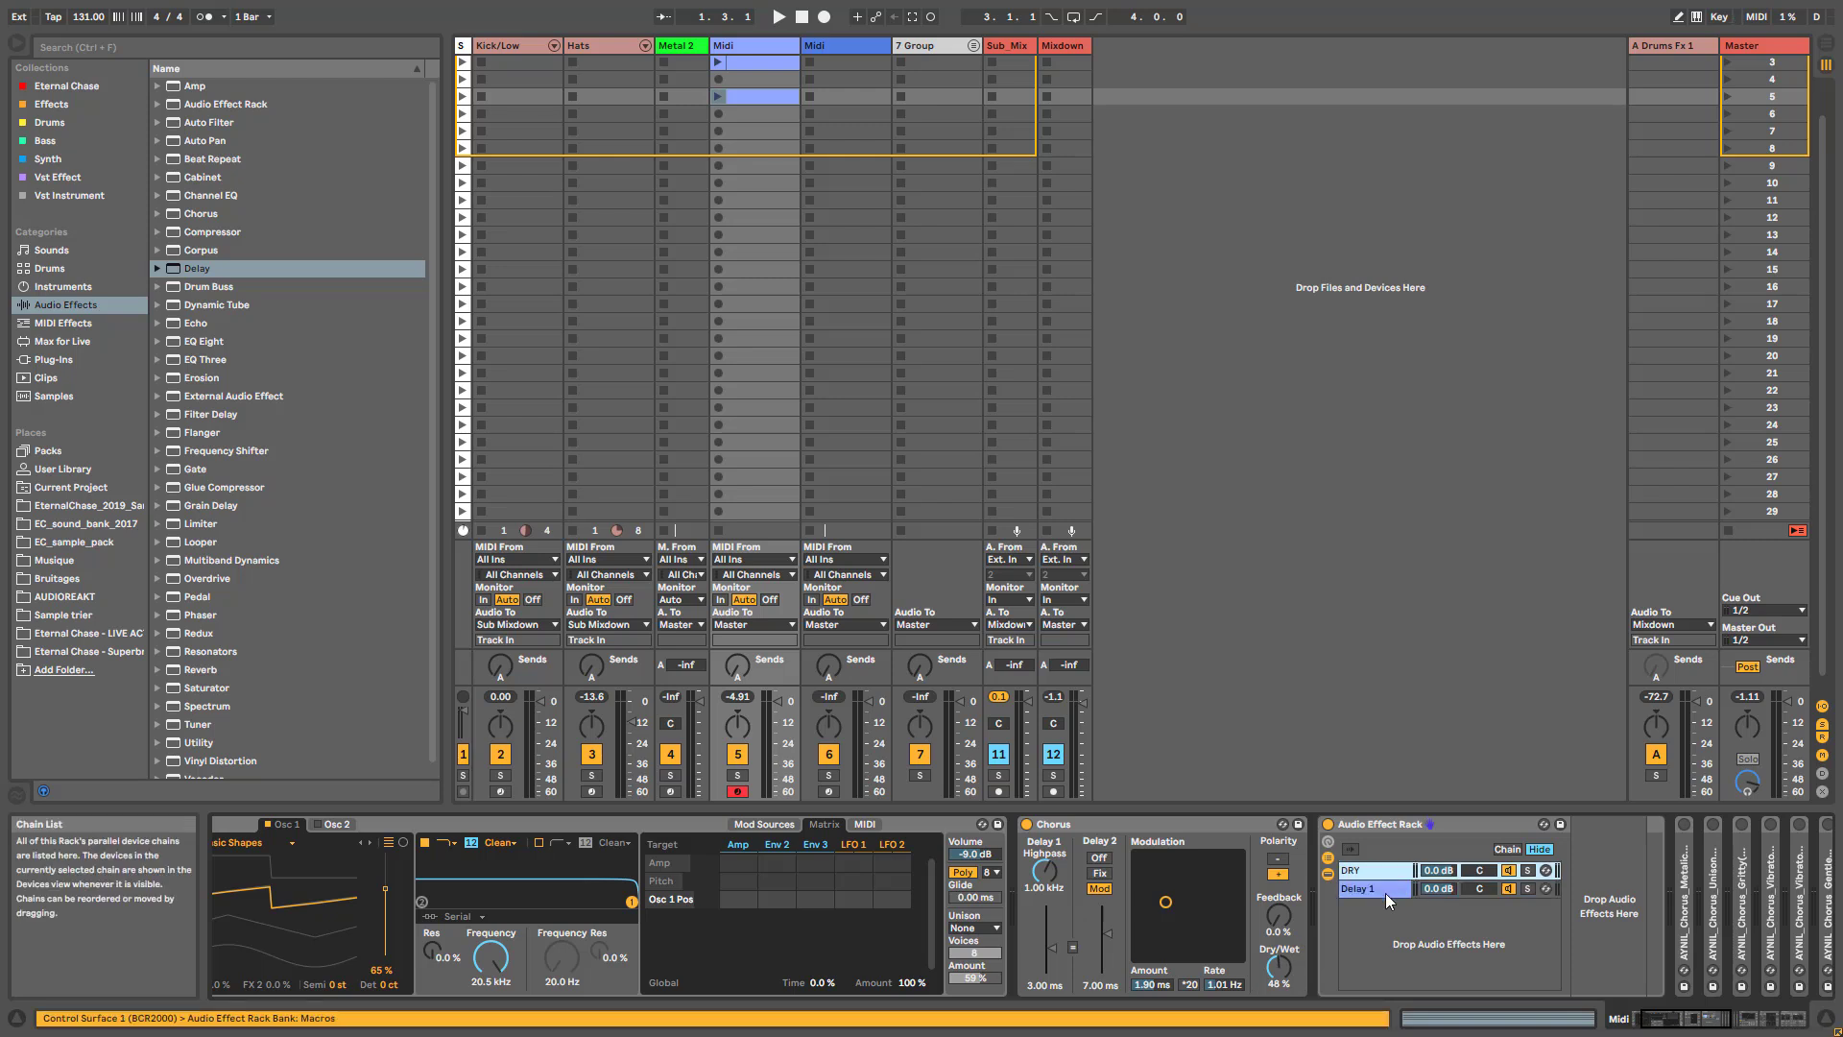
- Set the Chorus's Delay 1 time to 6.12 ms and the delay time in the Delay 1 chain to 9.27 ms
click(1385, 893)
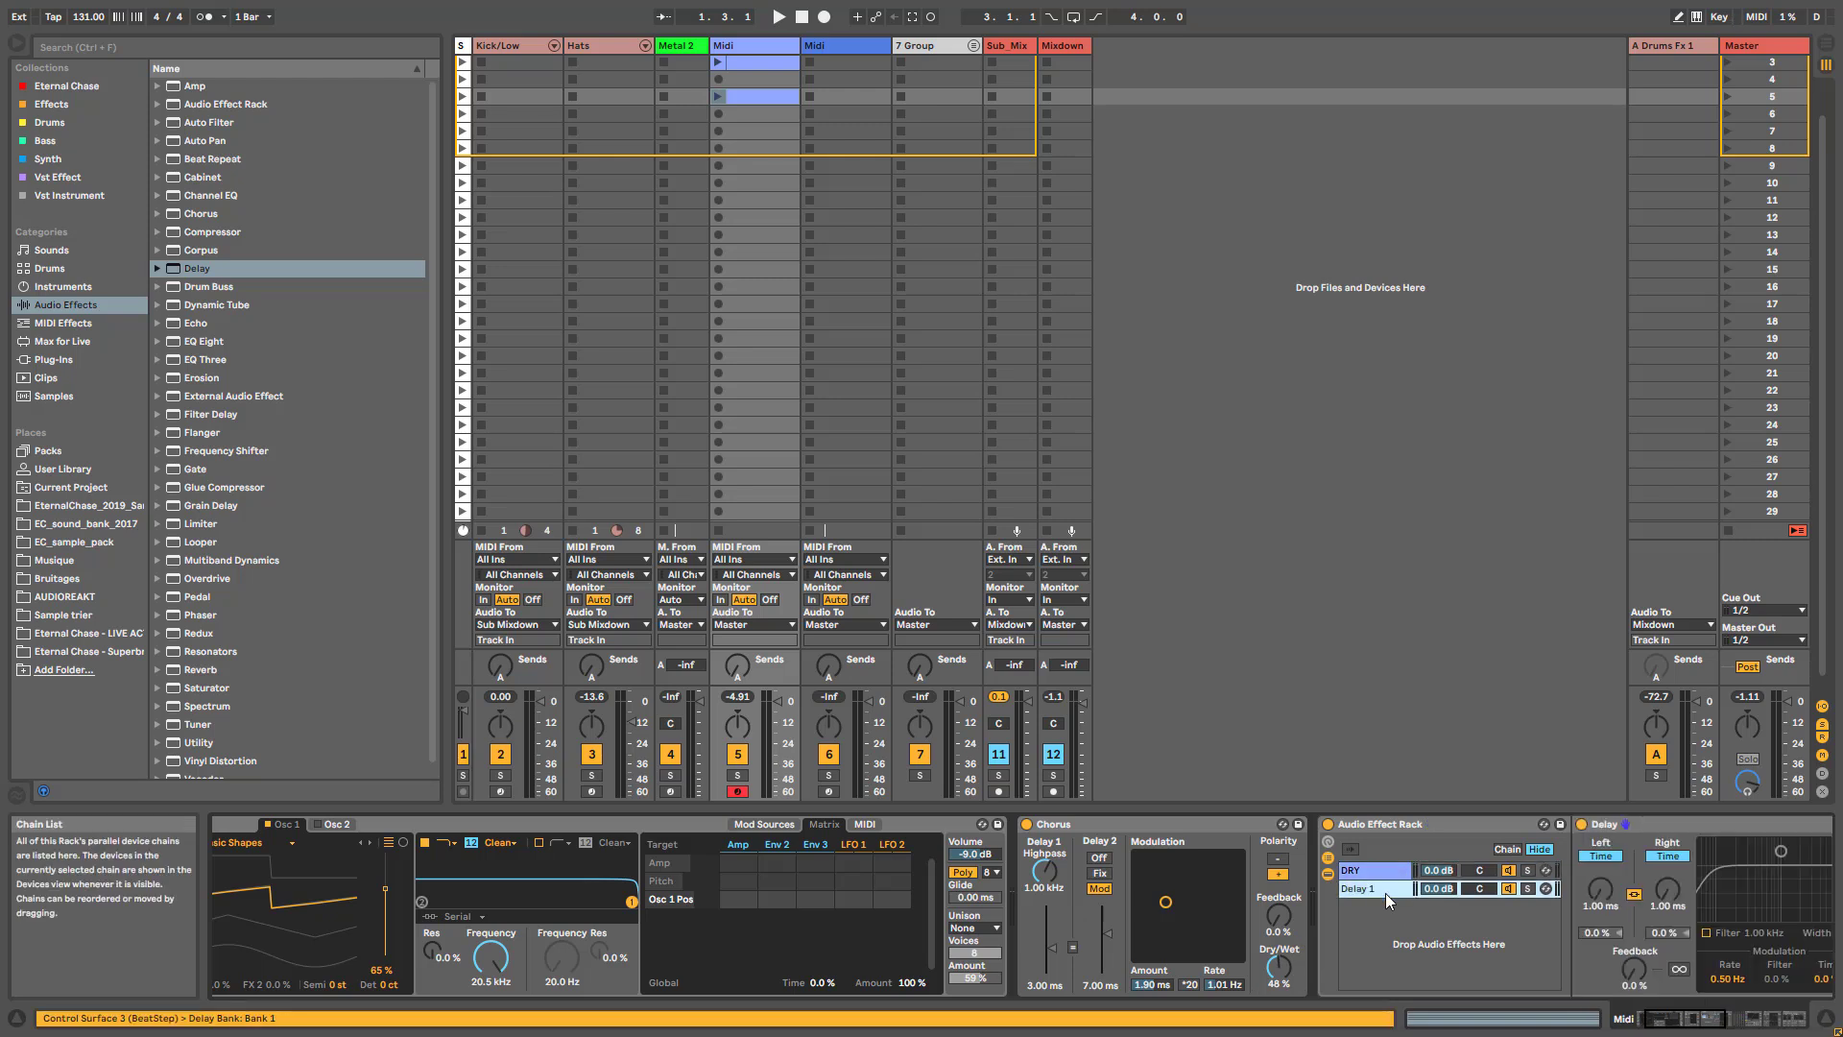
click(1691, 1025)
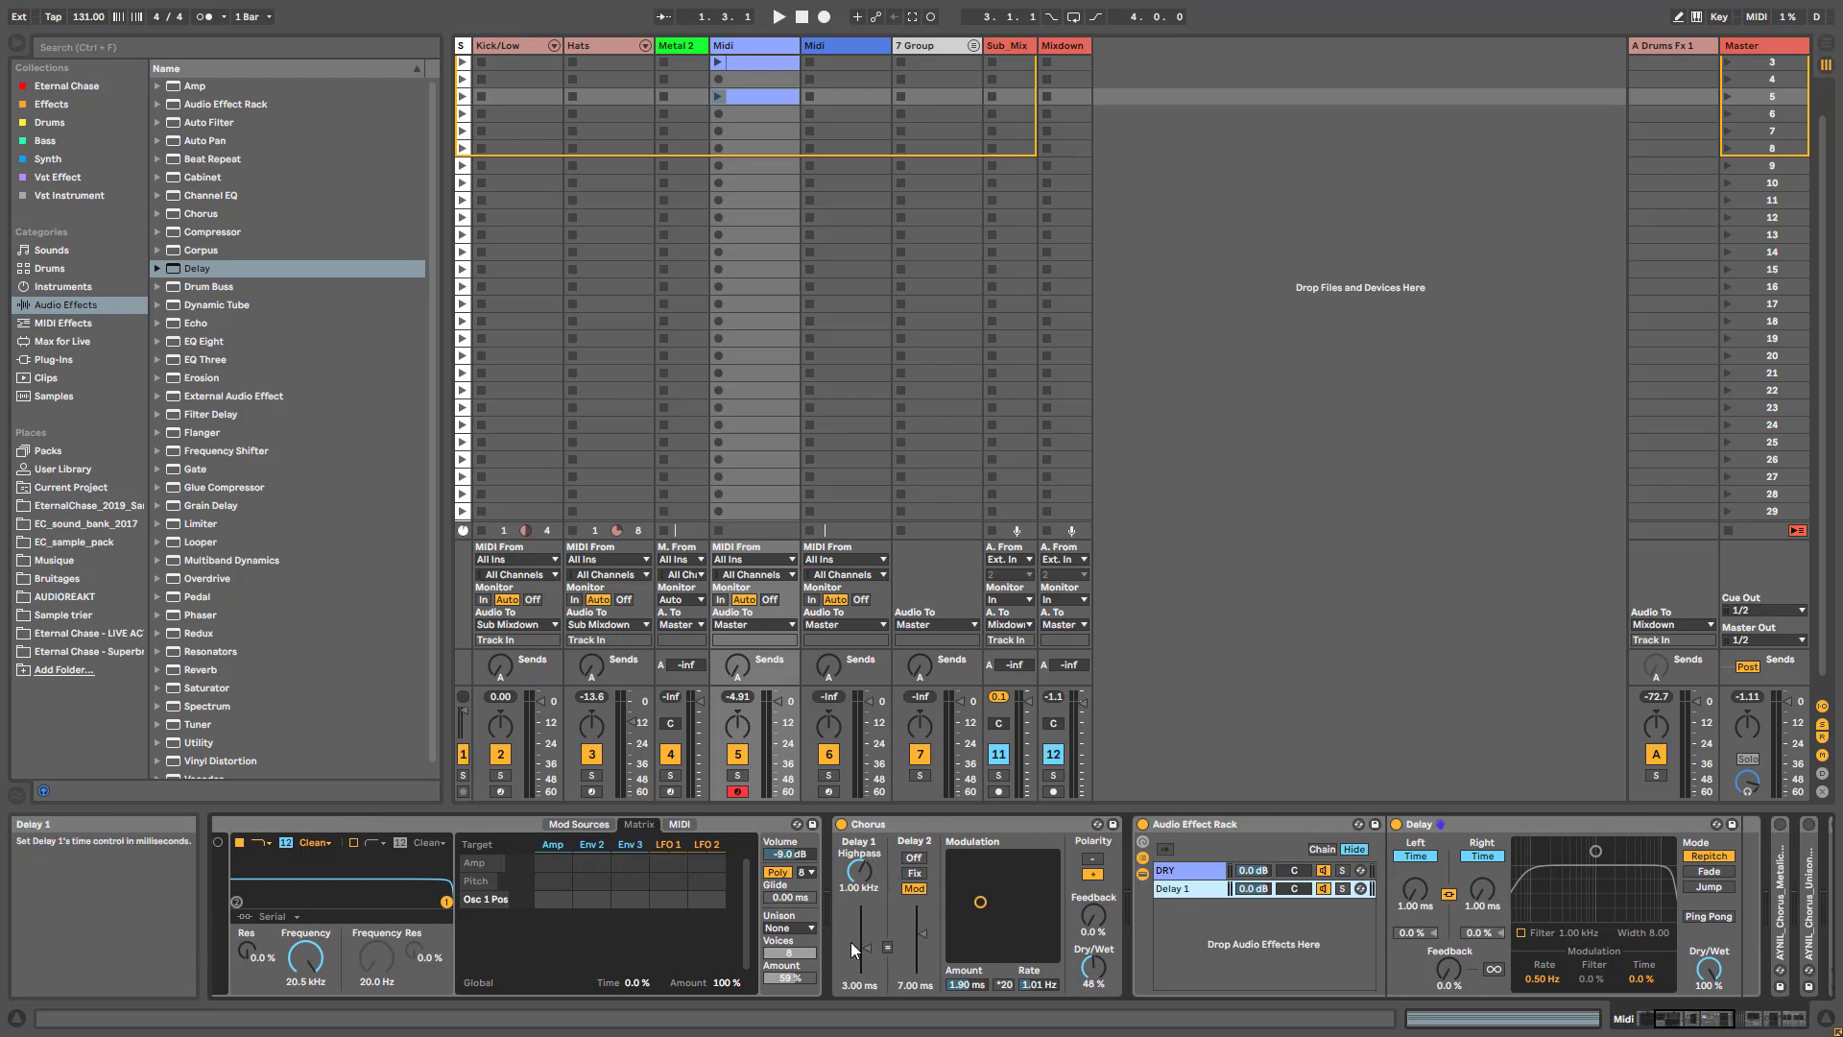
drag(870, 948, 869, 984)
mouse_move(1415, 888)
mouse_down()
mouse_move(1415, 869)
mouse_move(1415, 889)
mouse_up()
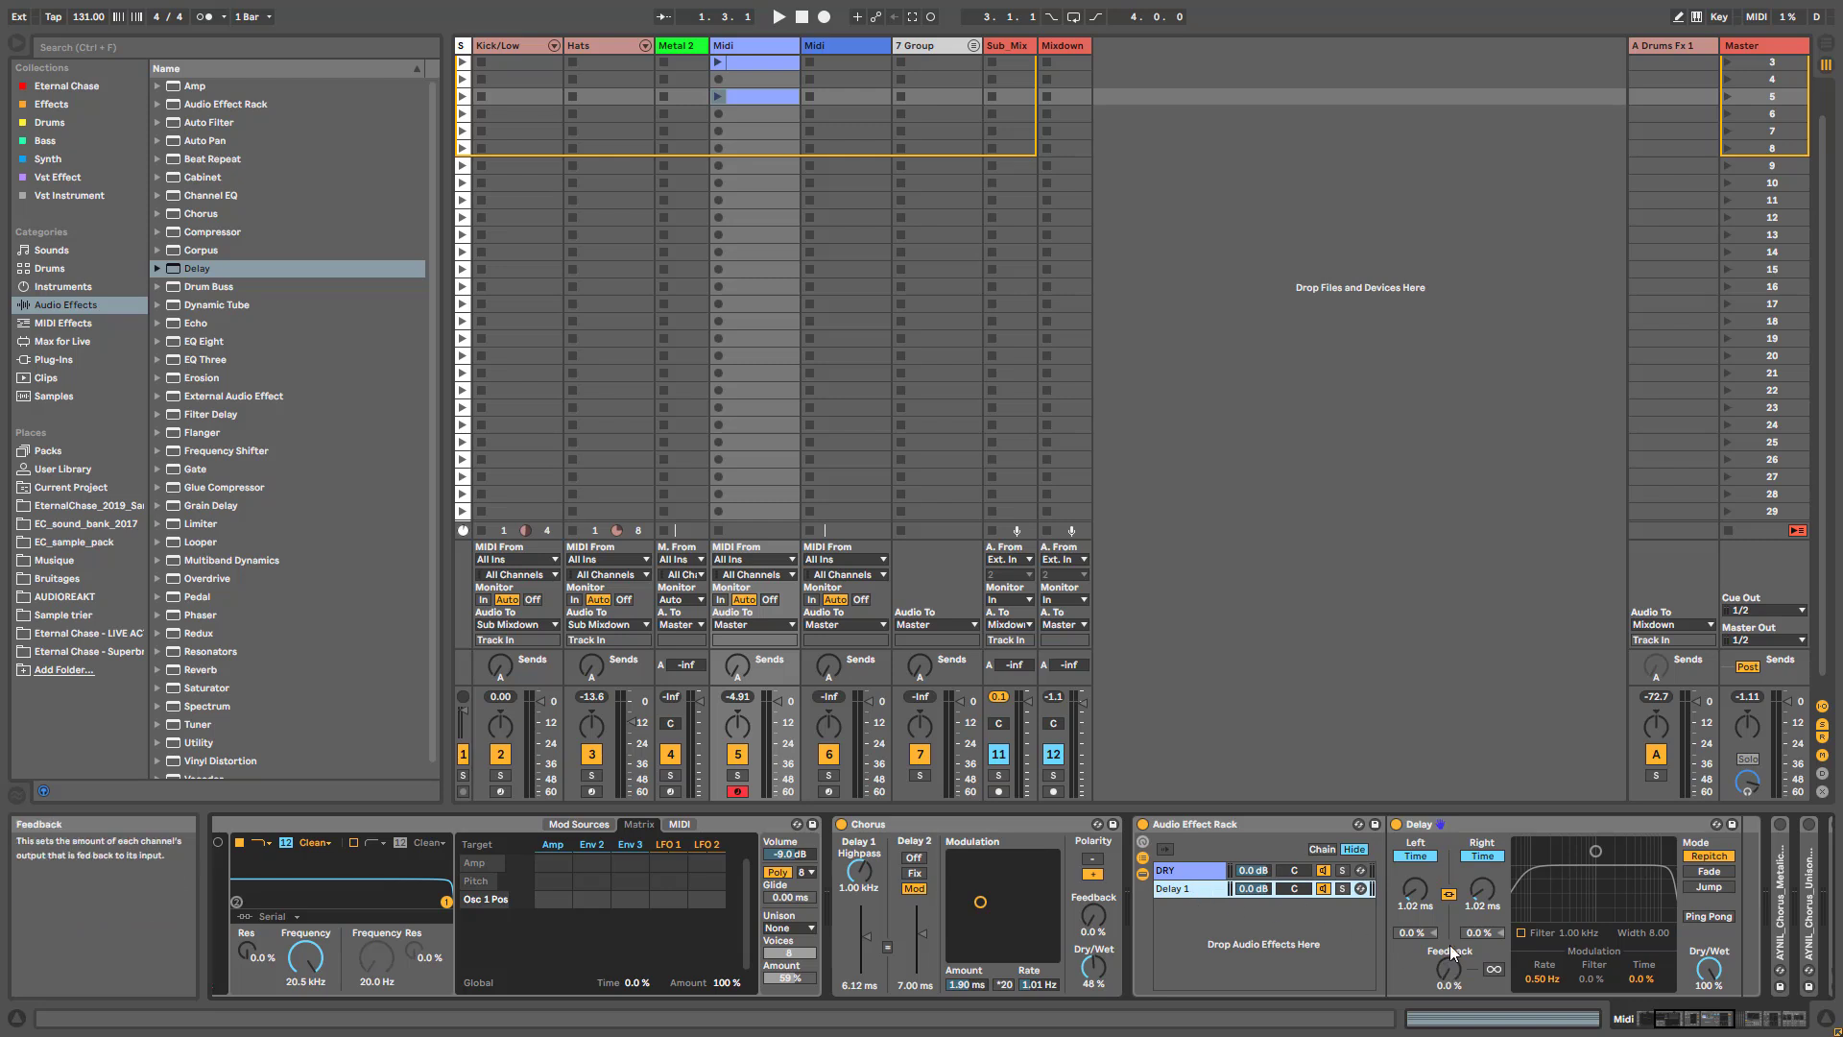
drag(1415, 889, 1415, 879)
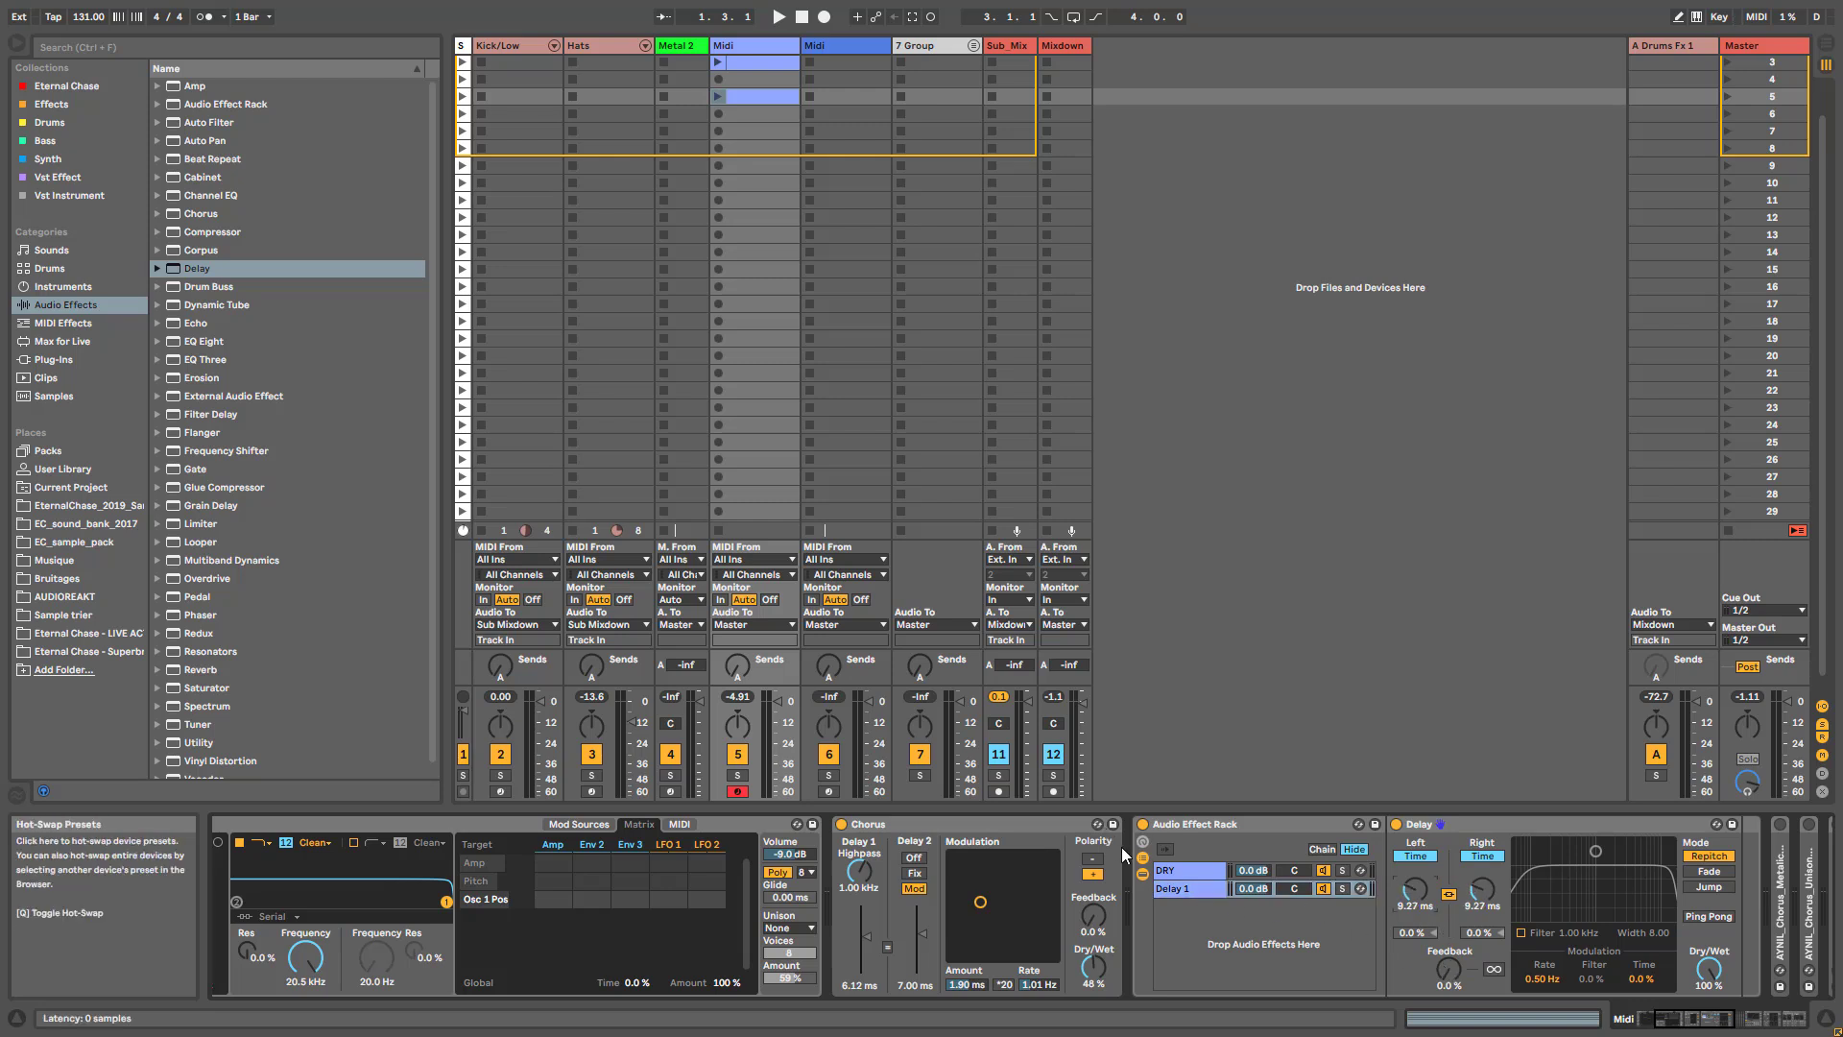
- Turn off the Chorus and solo the DRY and Delay 1 chains in turn, ending with both chains unsoloed
click(1342, 872)
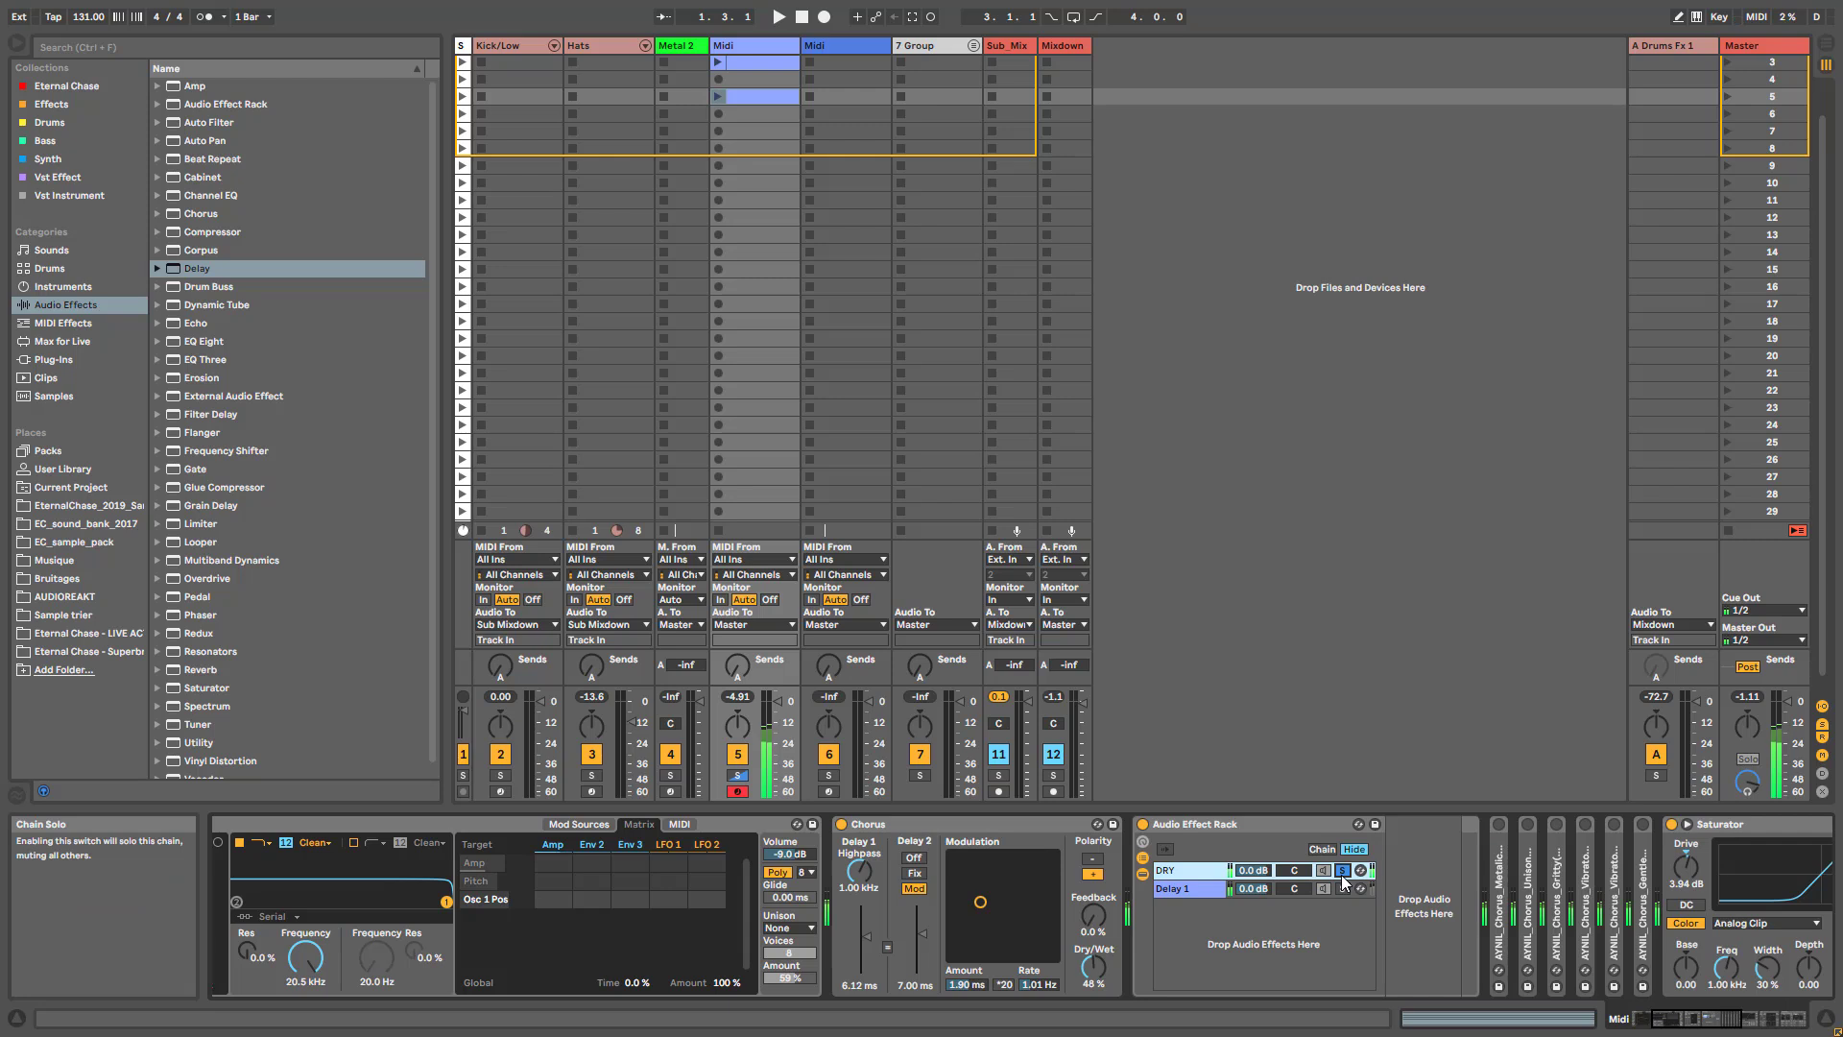
click(840, 824)
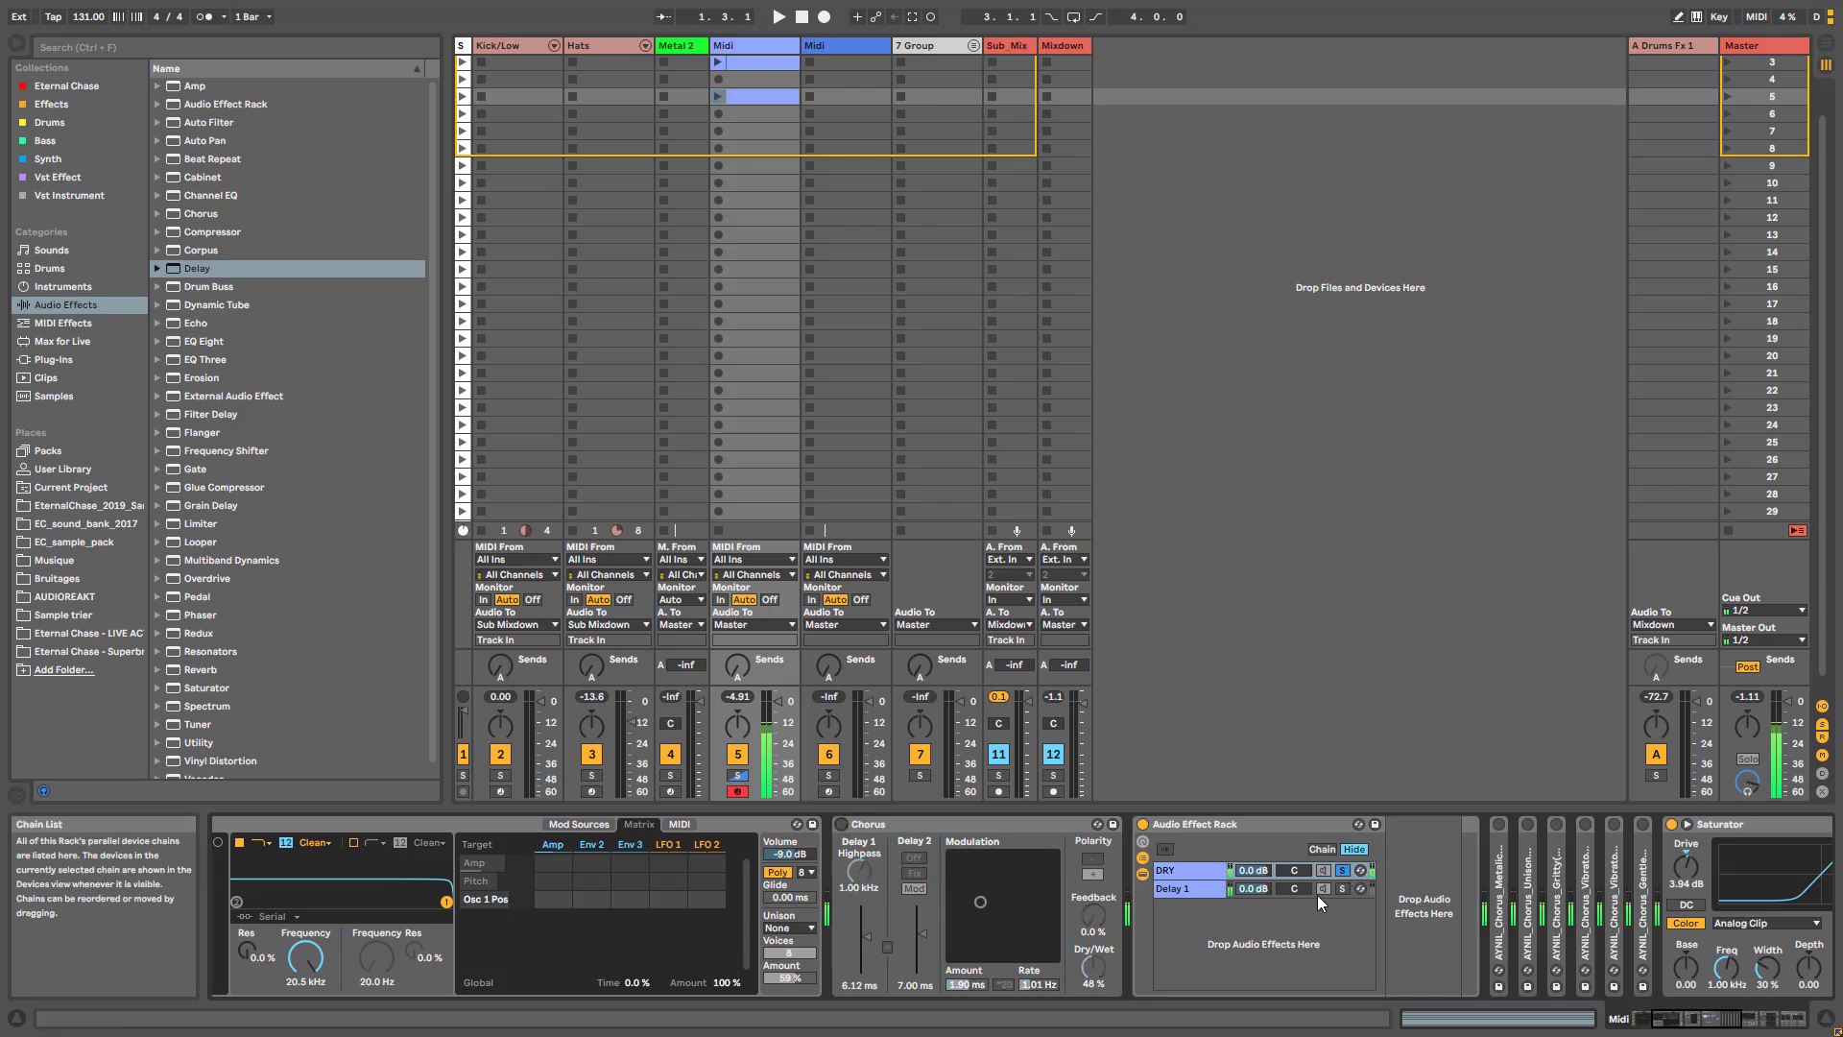
click(1342, 888)
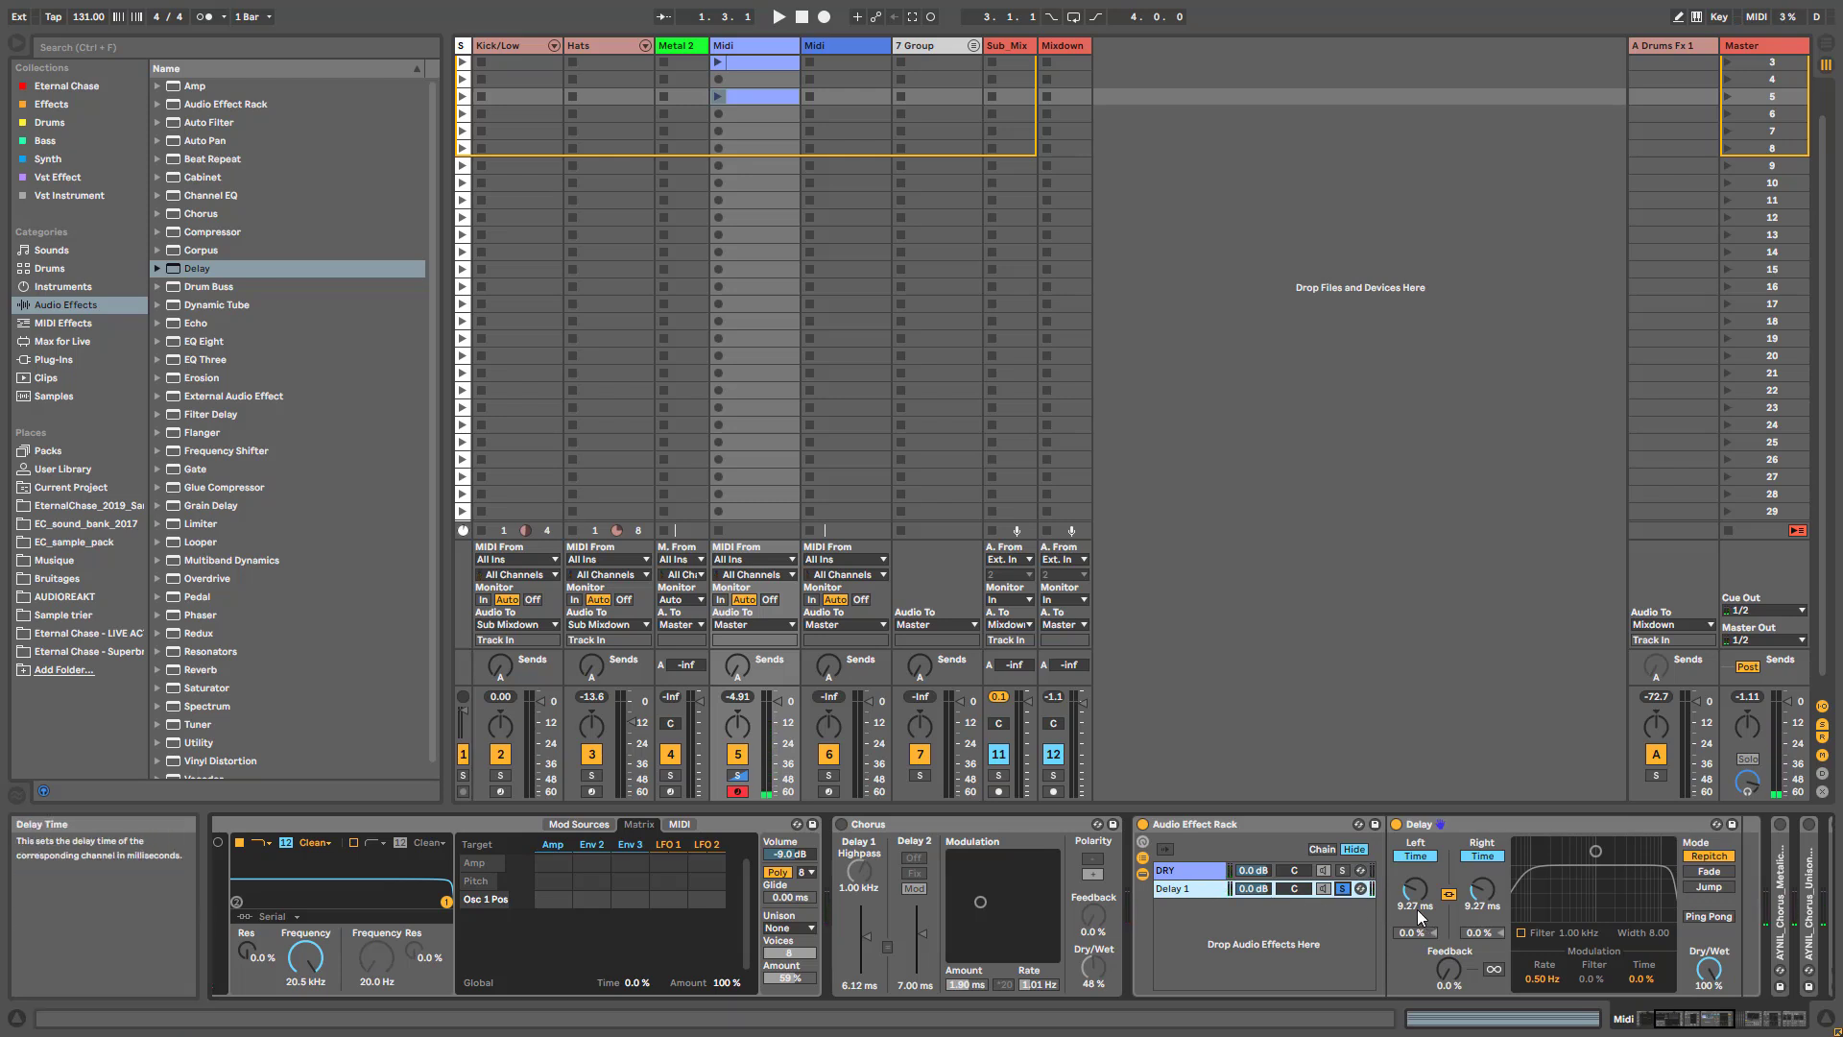
click(1341, 888)
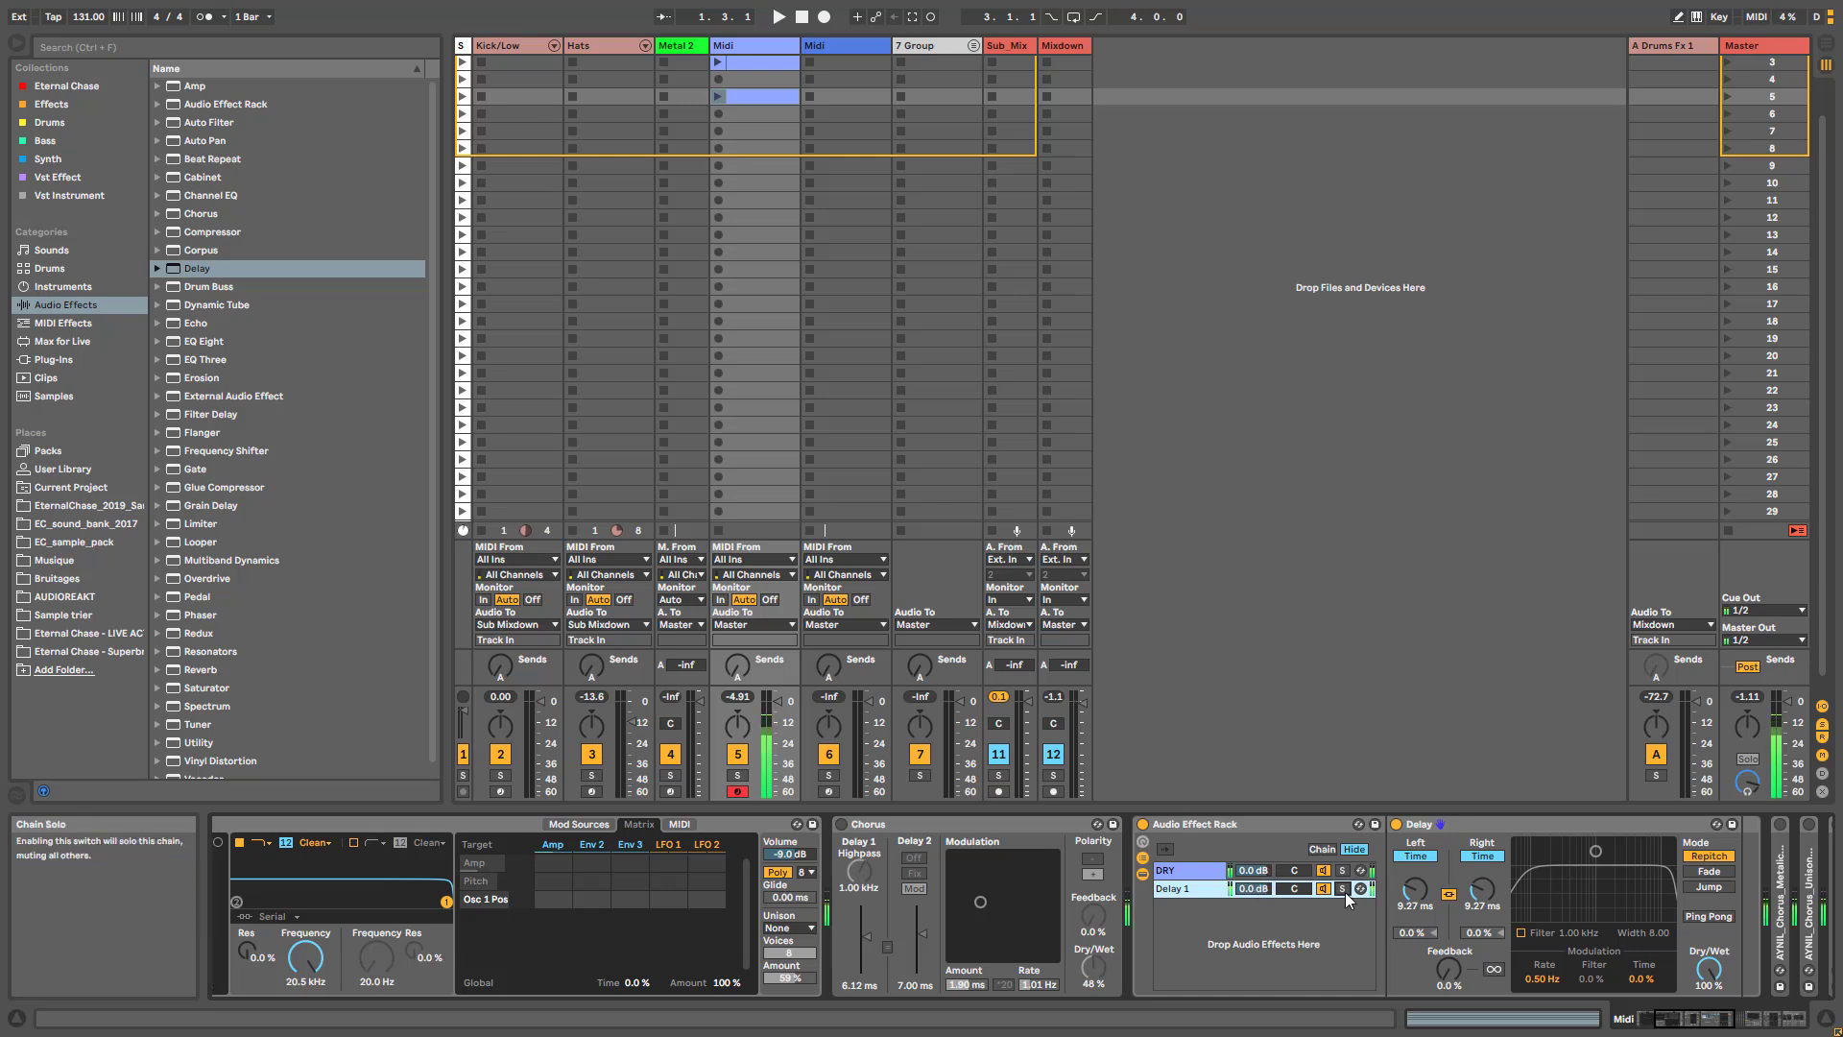
- Set the Delay's time to 4.23 ms on both channels and its modulation rate to 0.07 Hz
mouse_move(1415, 889)
mouse_down()
mouse_move(1414, 845)
mouse_move(1415, 875)
mouse_up()
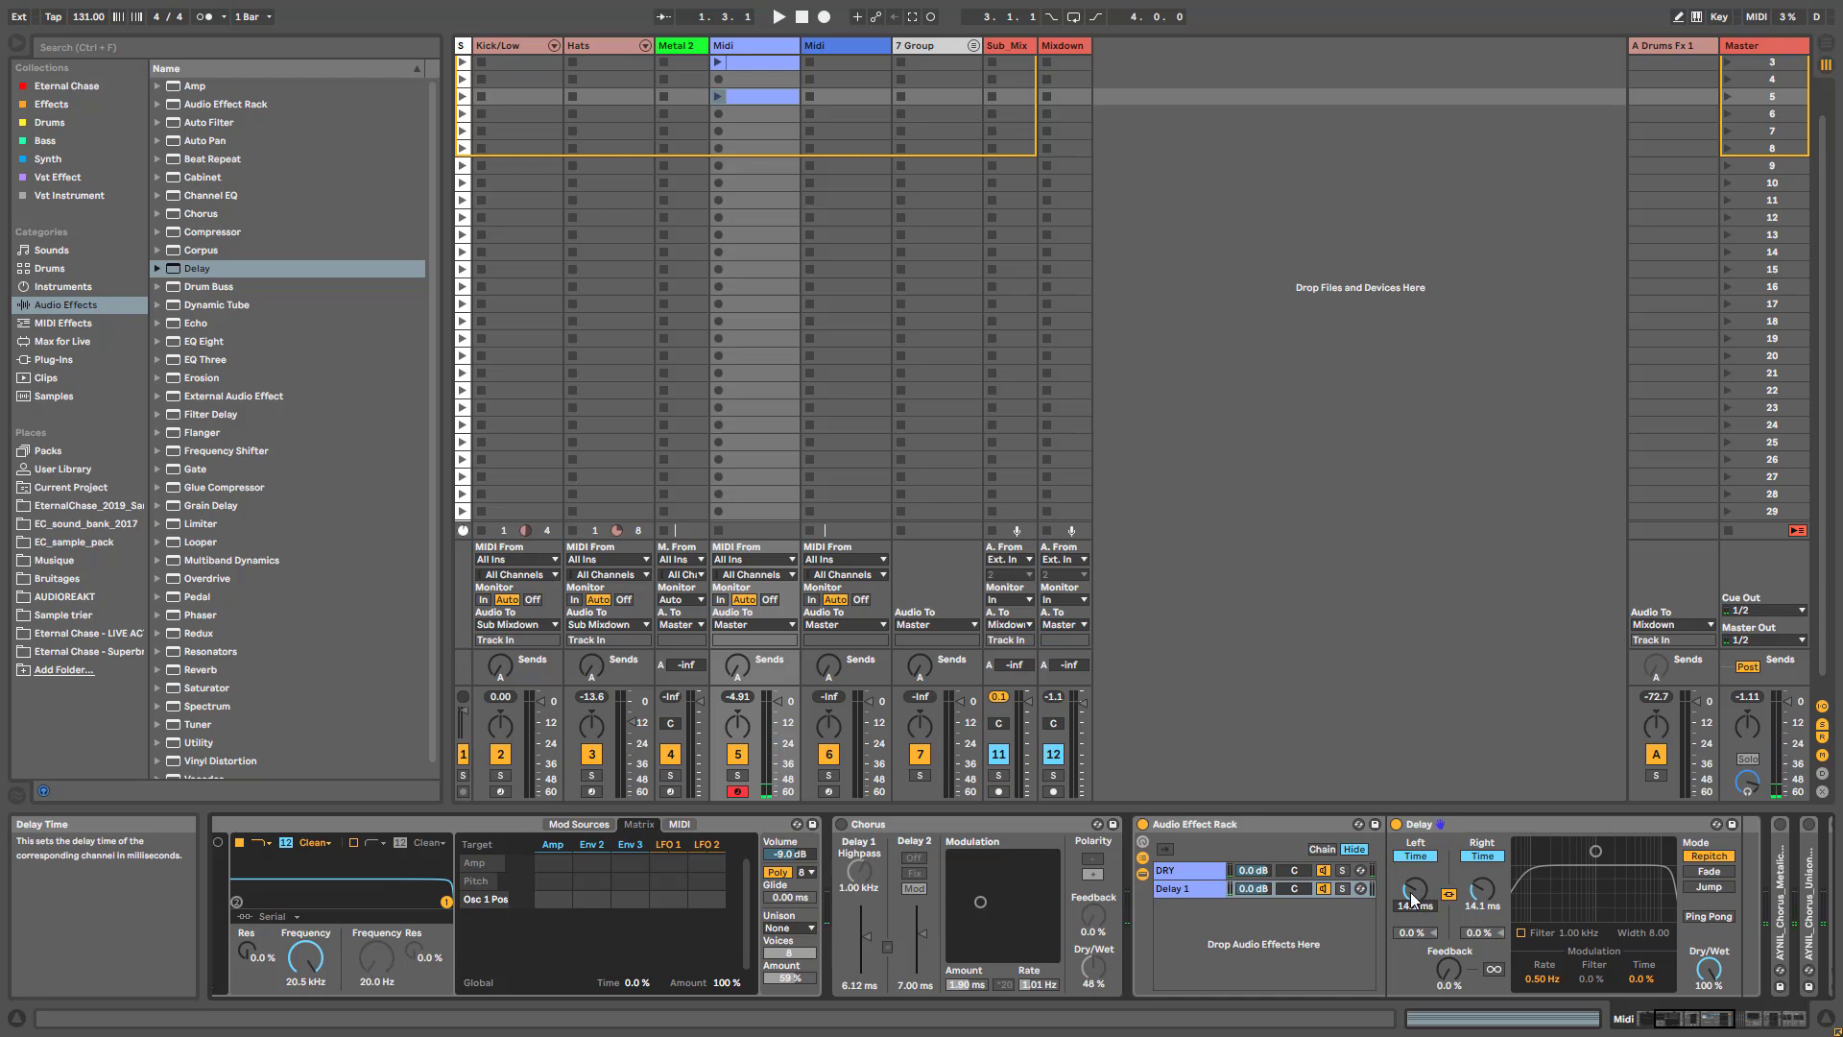
mouse_move(1409, 891)
mouse_down()
mouse_move(1409, 919)
mouse_move(1409, 892)
mouse_move(1385, 891)
mouse_up()
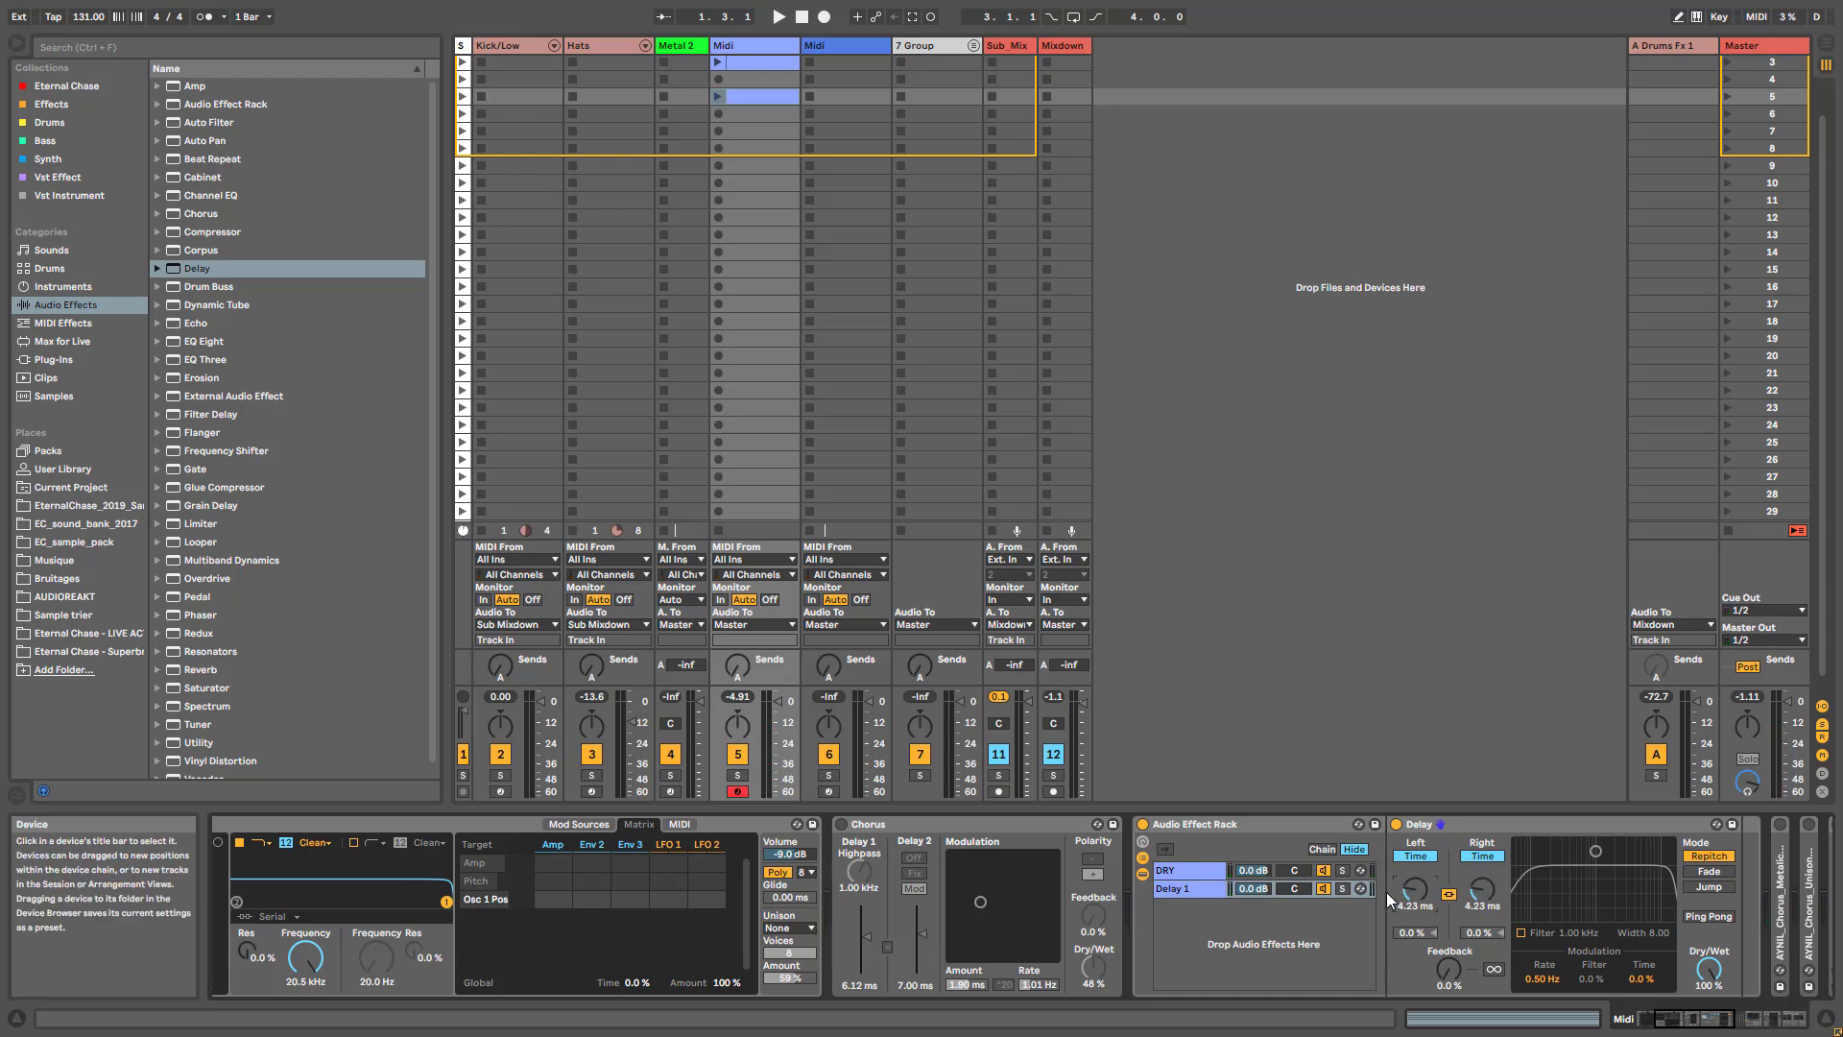
click(1544, 977)
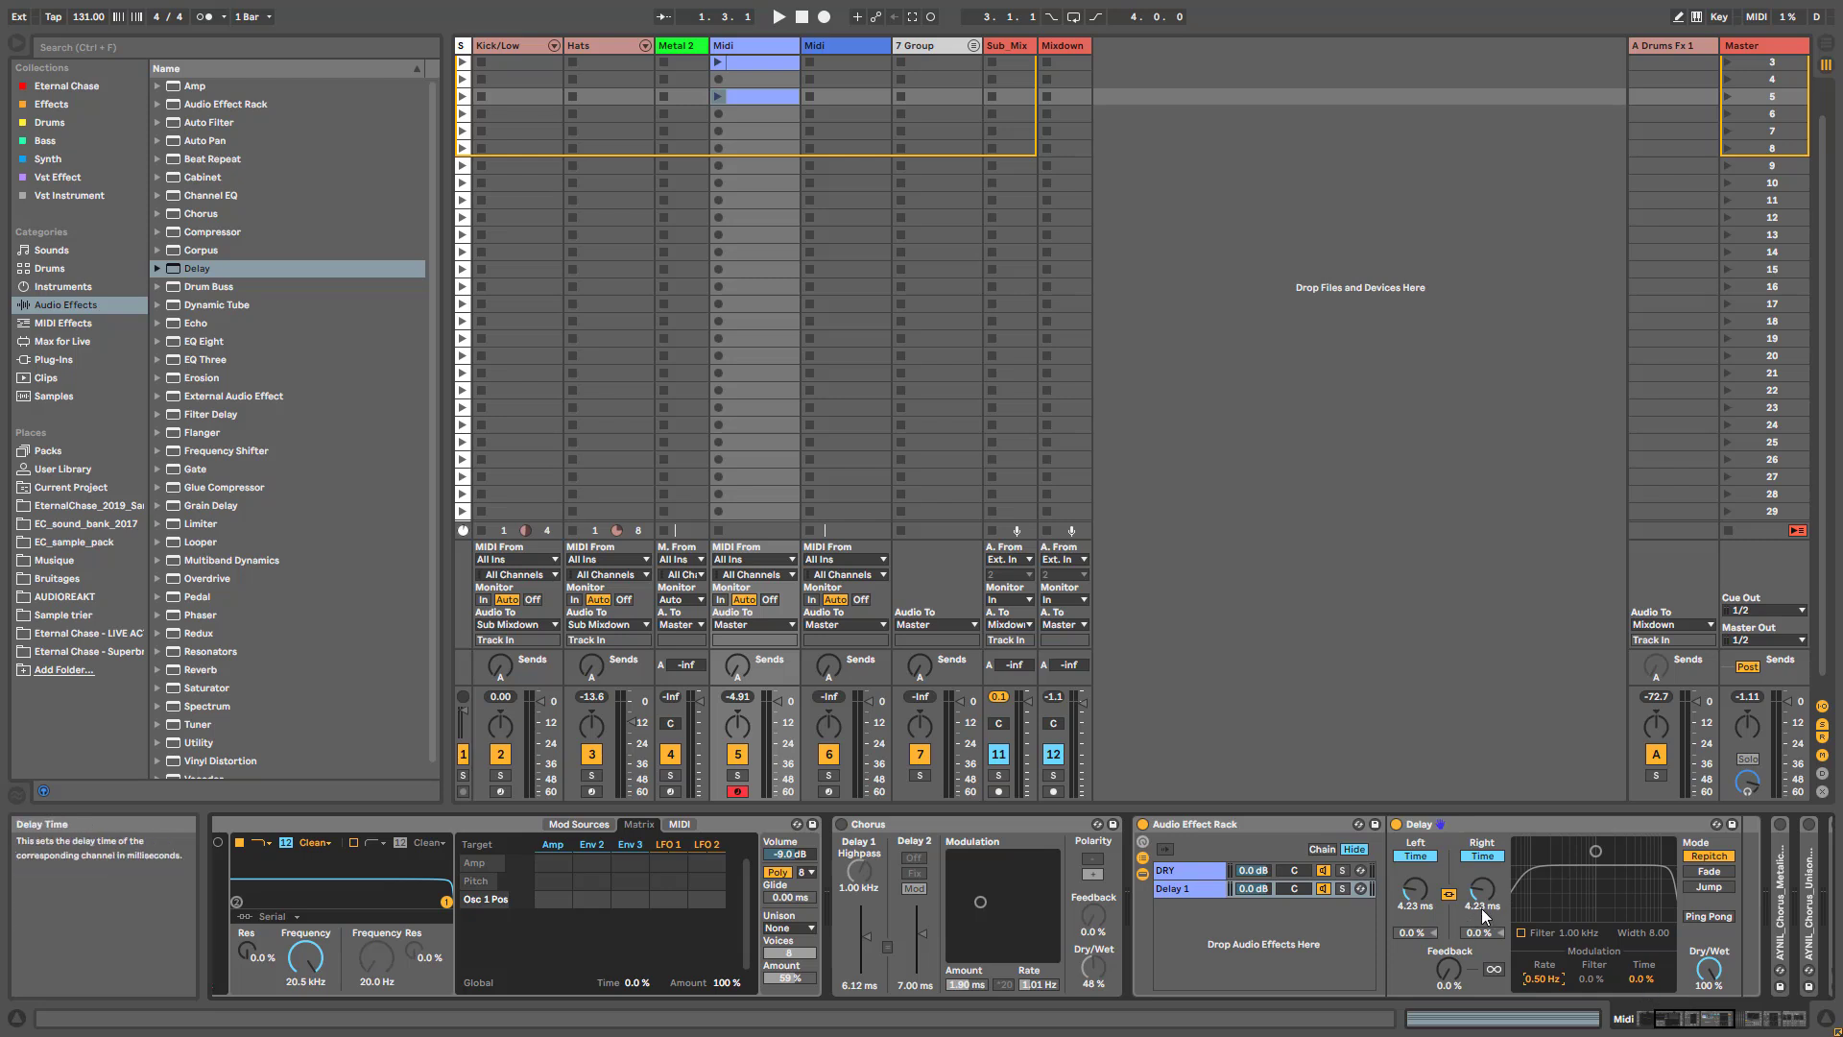
drag(1538, 977, 1538, 931)
- Switch the Chorus on briefly and off again, and set the Delay's modulation to a 1.38 Hz rate and 74% time
click(842, 825)
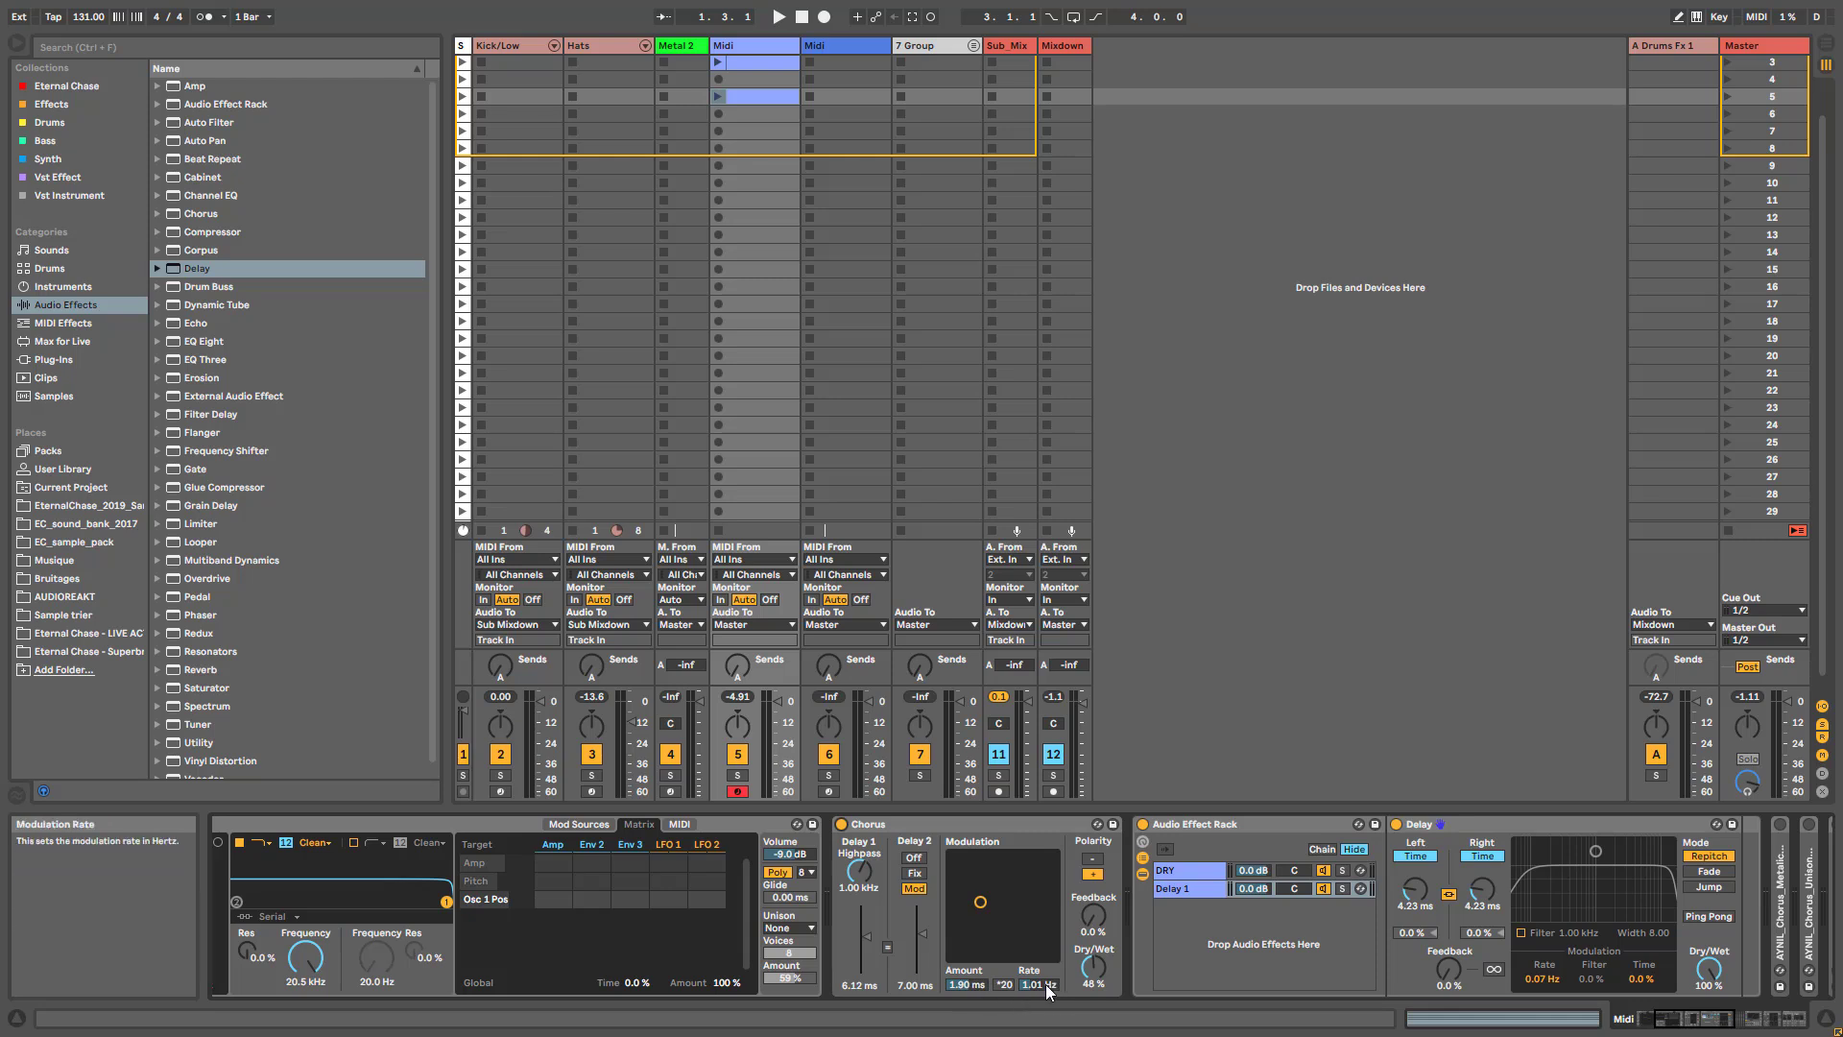
click(841, 823)
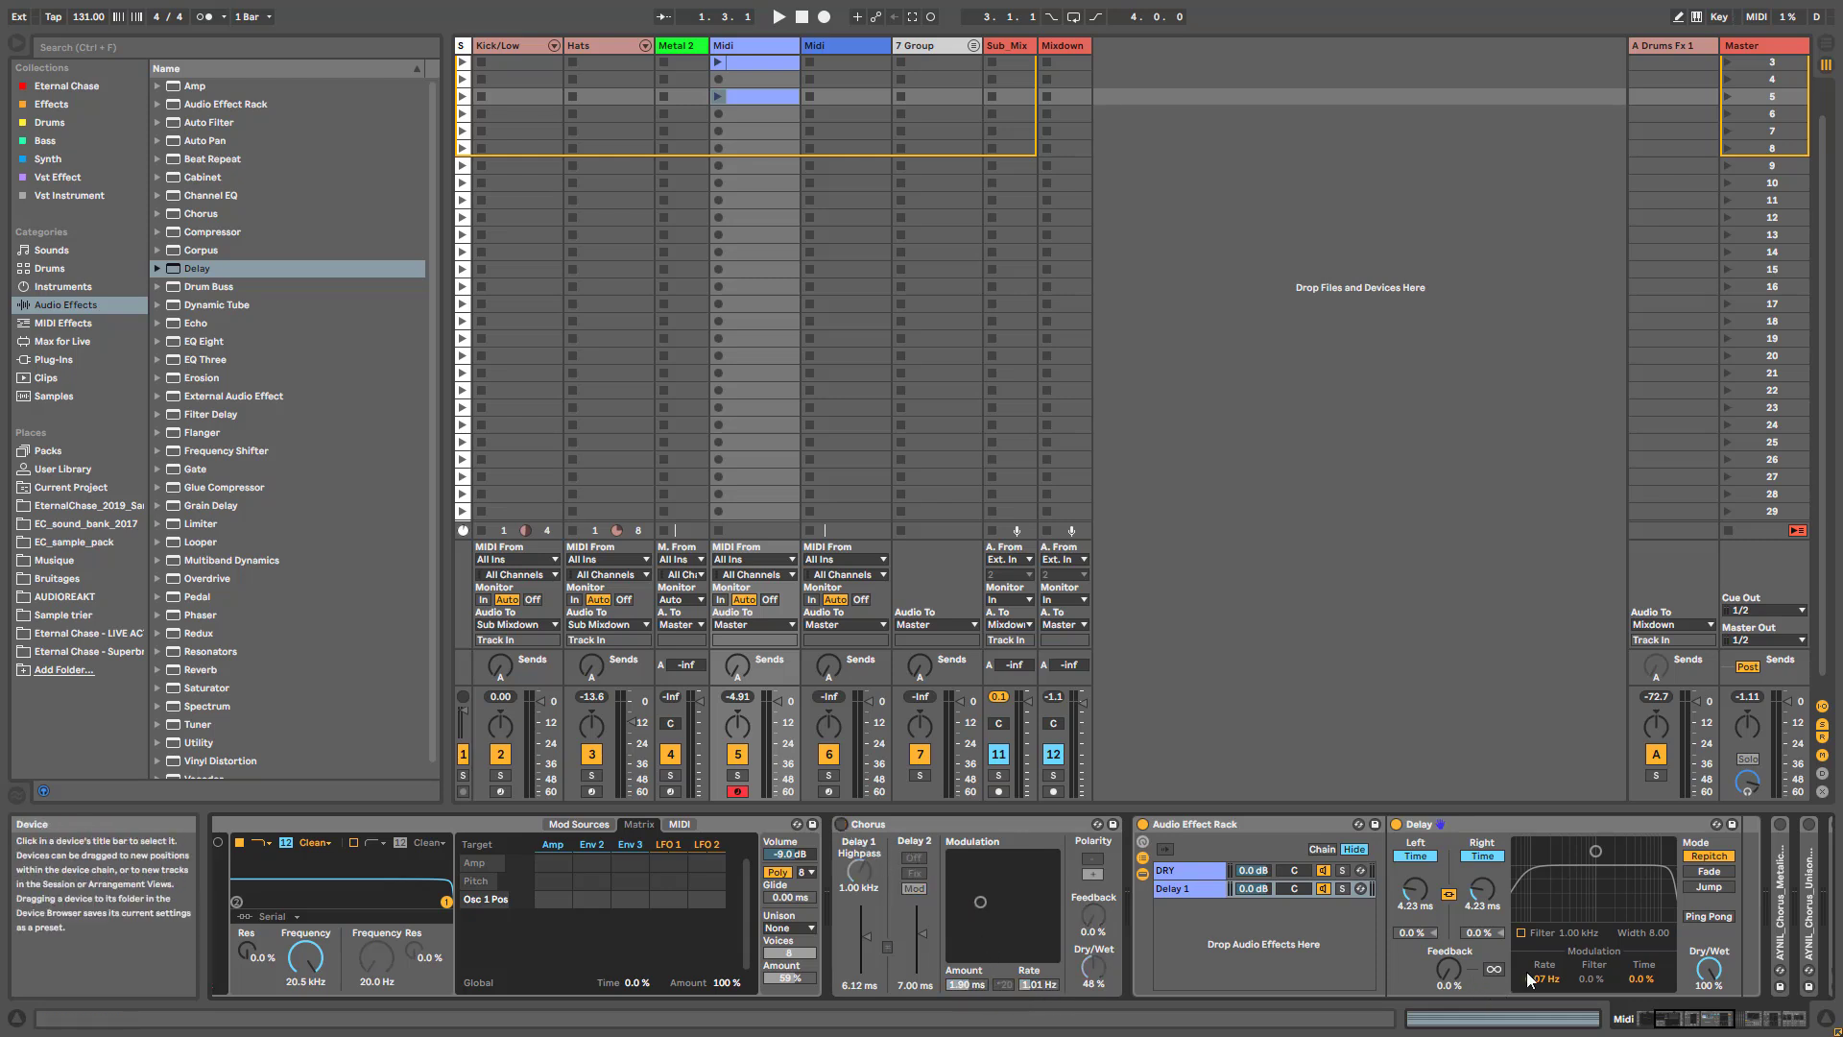
drag(1640, 979, 1640, 972)
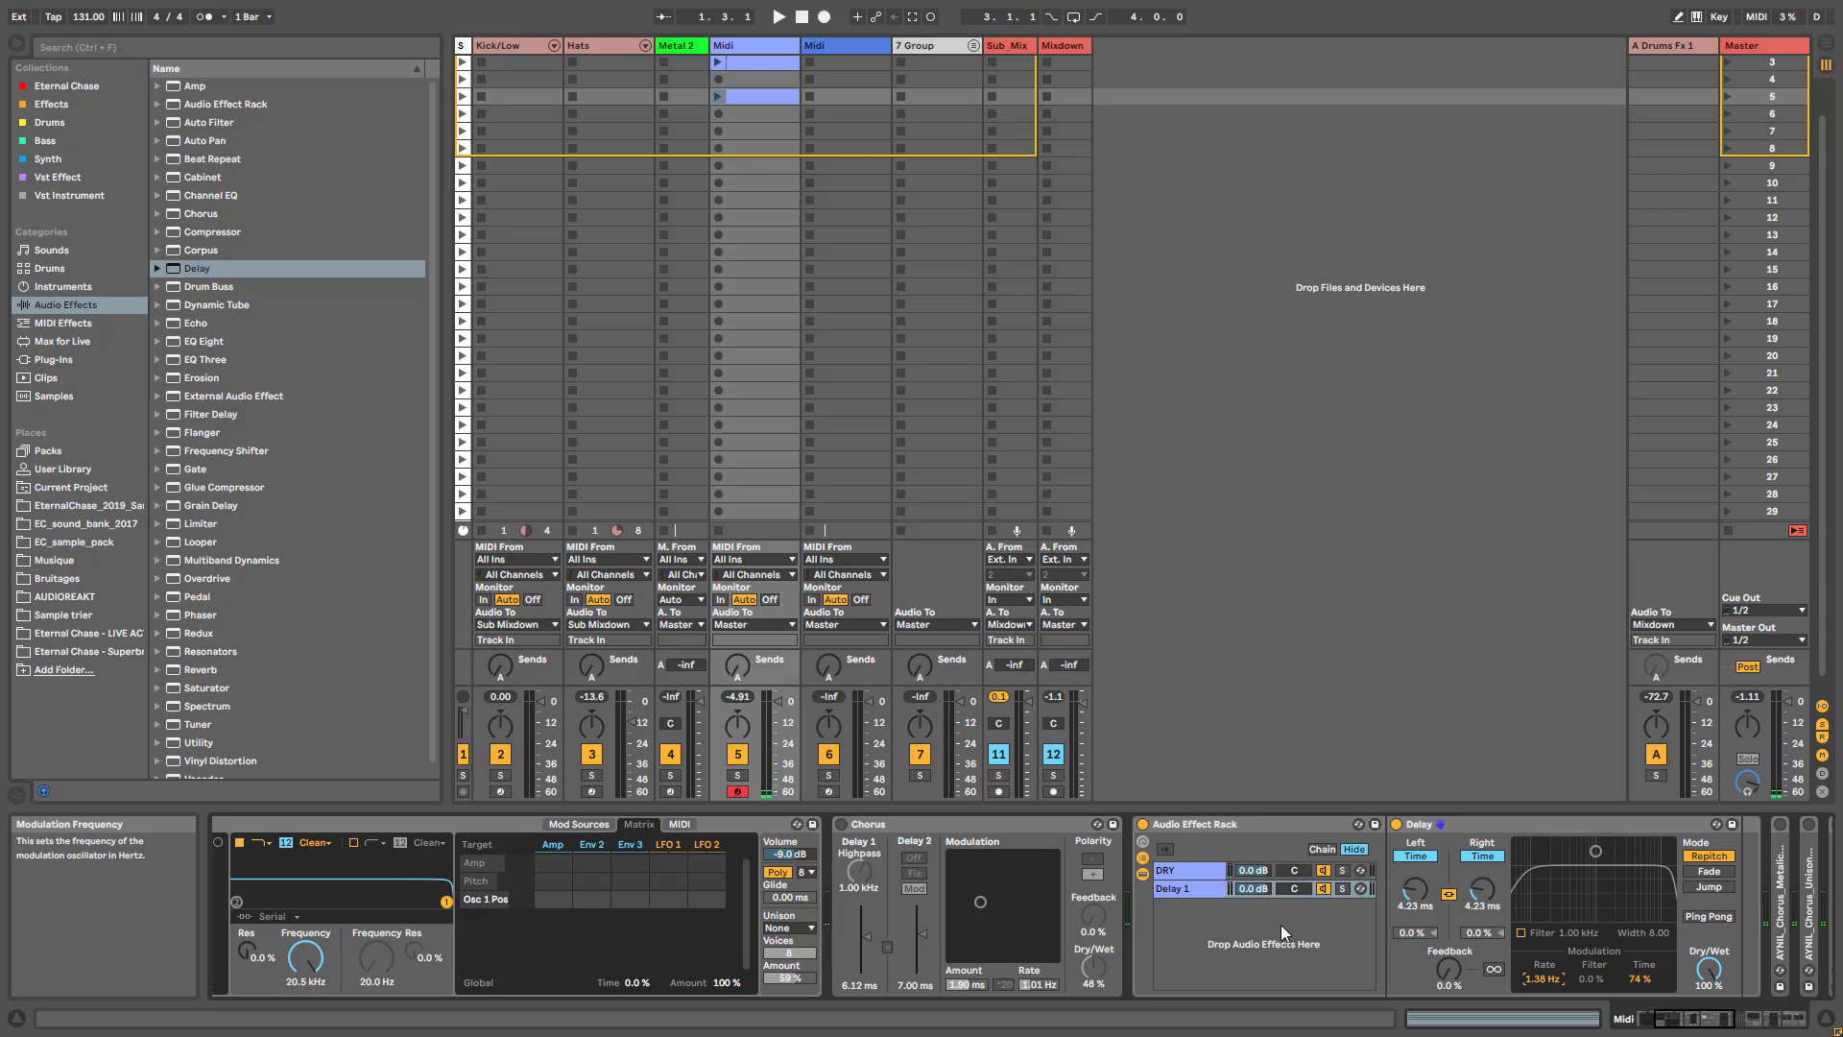
- Duplicate the Delay 1 chain in the rack and rename the copy "Delay 2"
click(1178, 890)
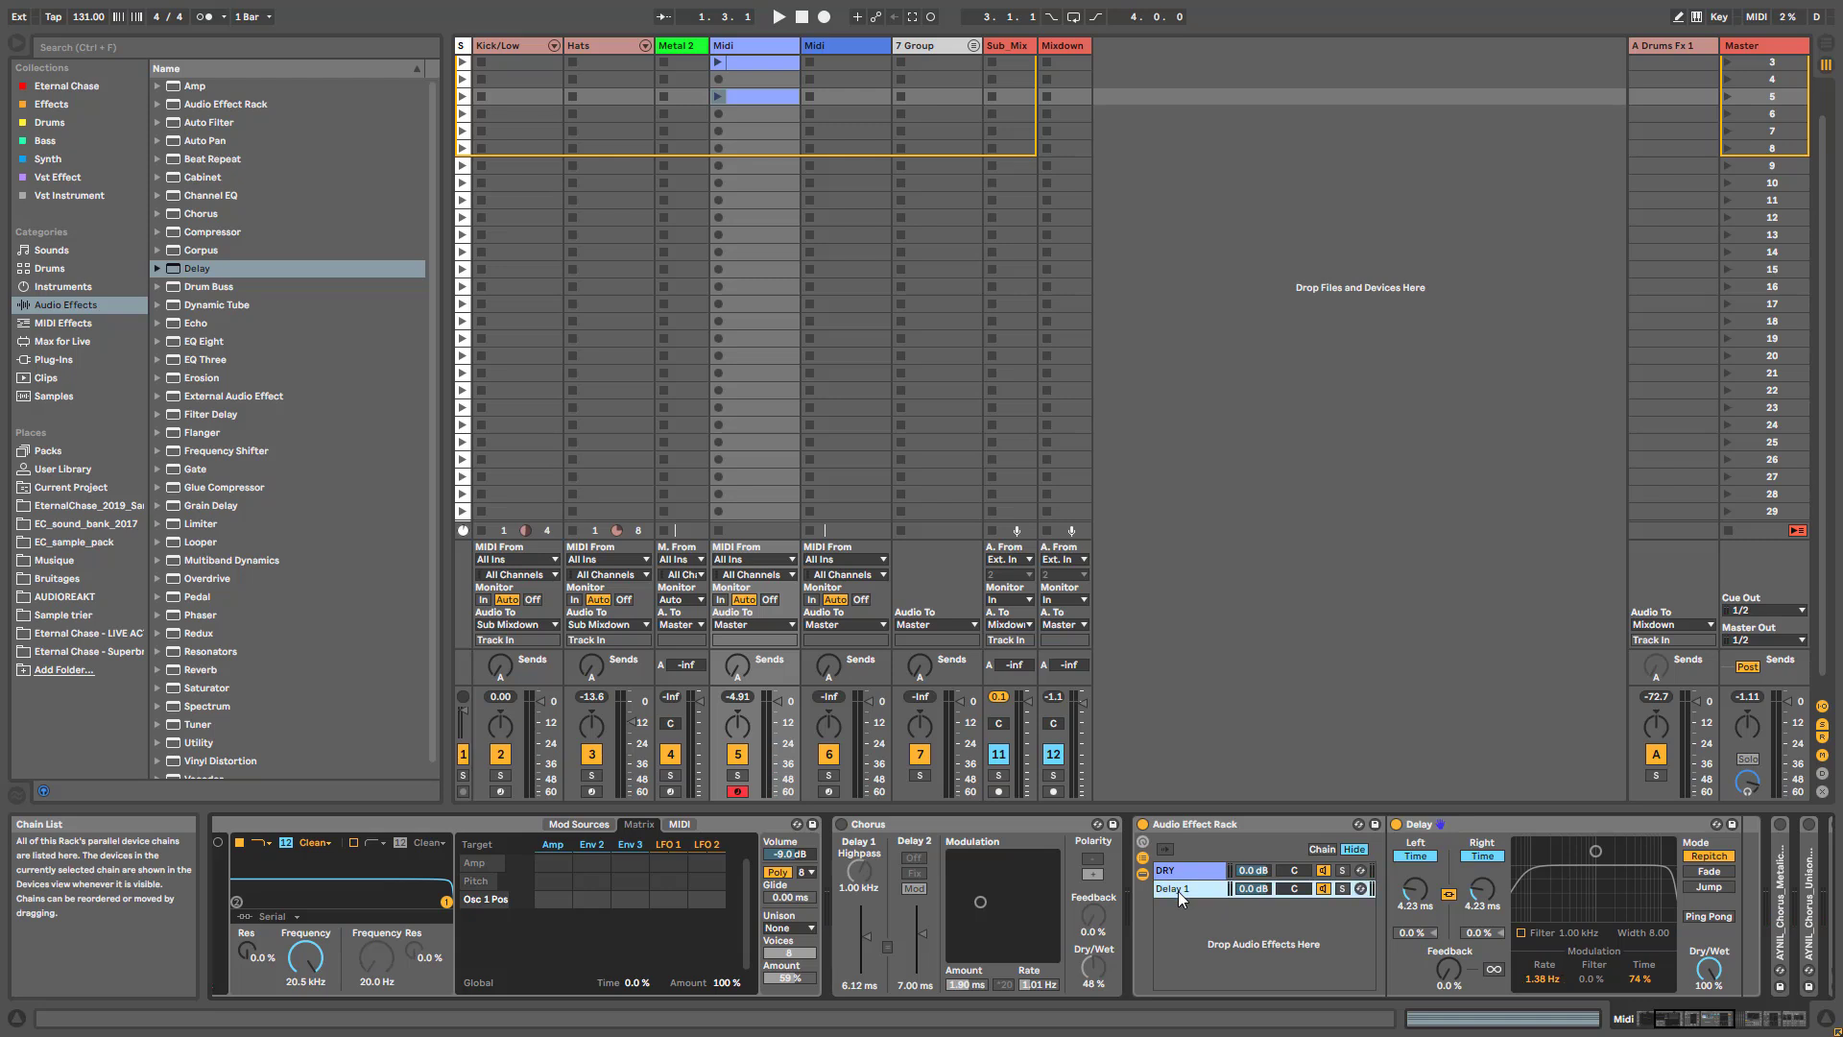
right_click(1177, 891)
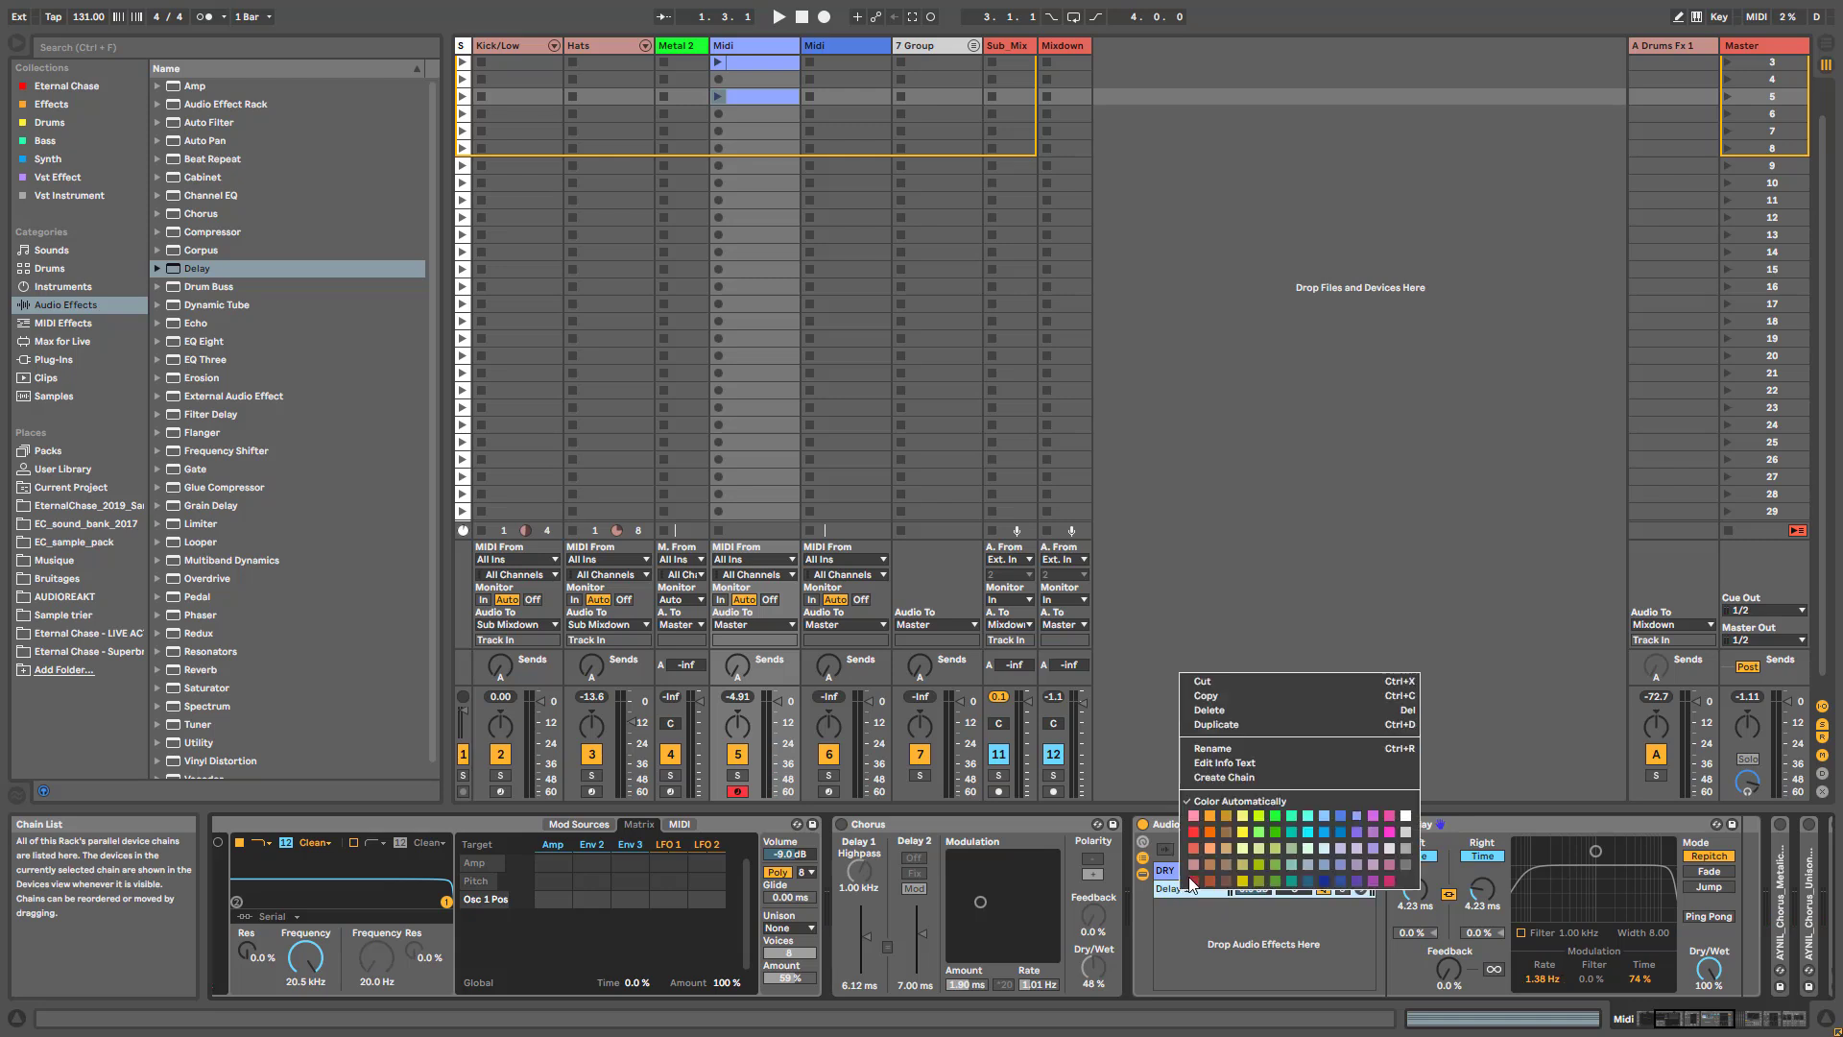
click(1265, 724)
key(ctrl+d)
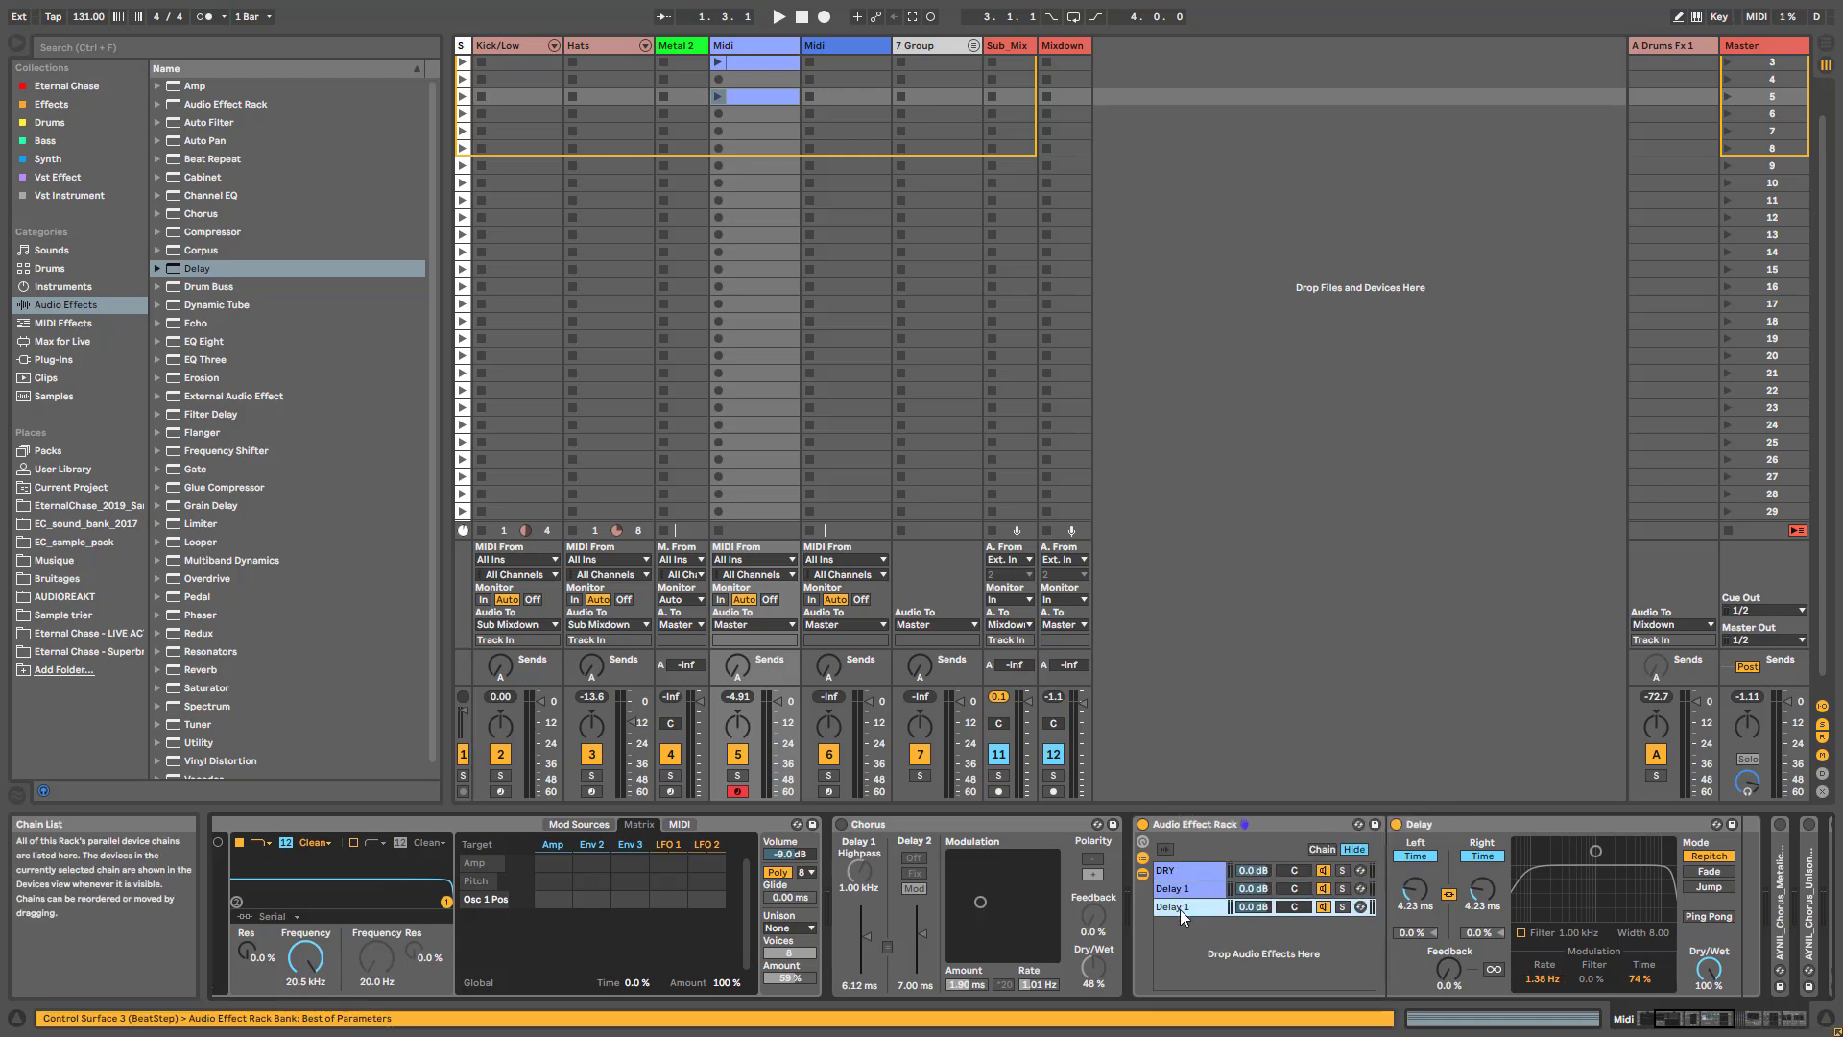
key(BackSpace)
text(2)
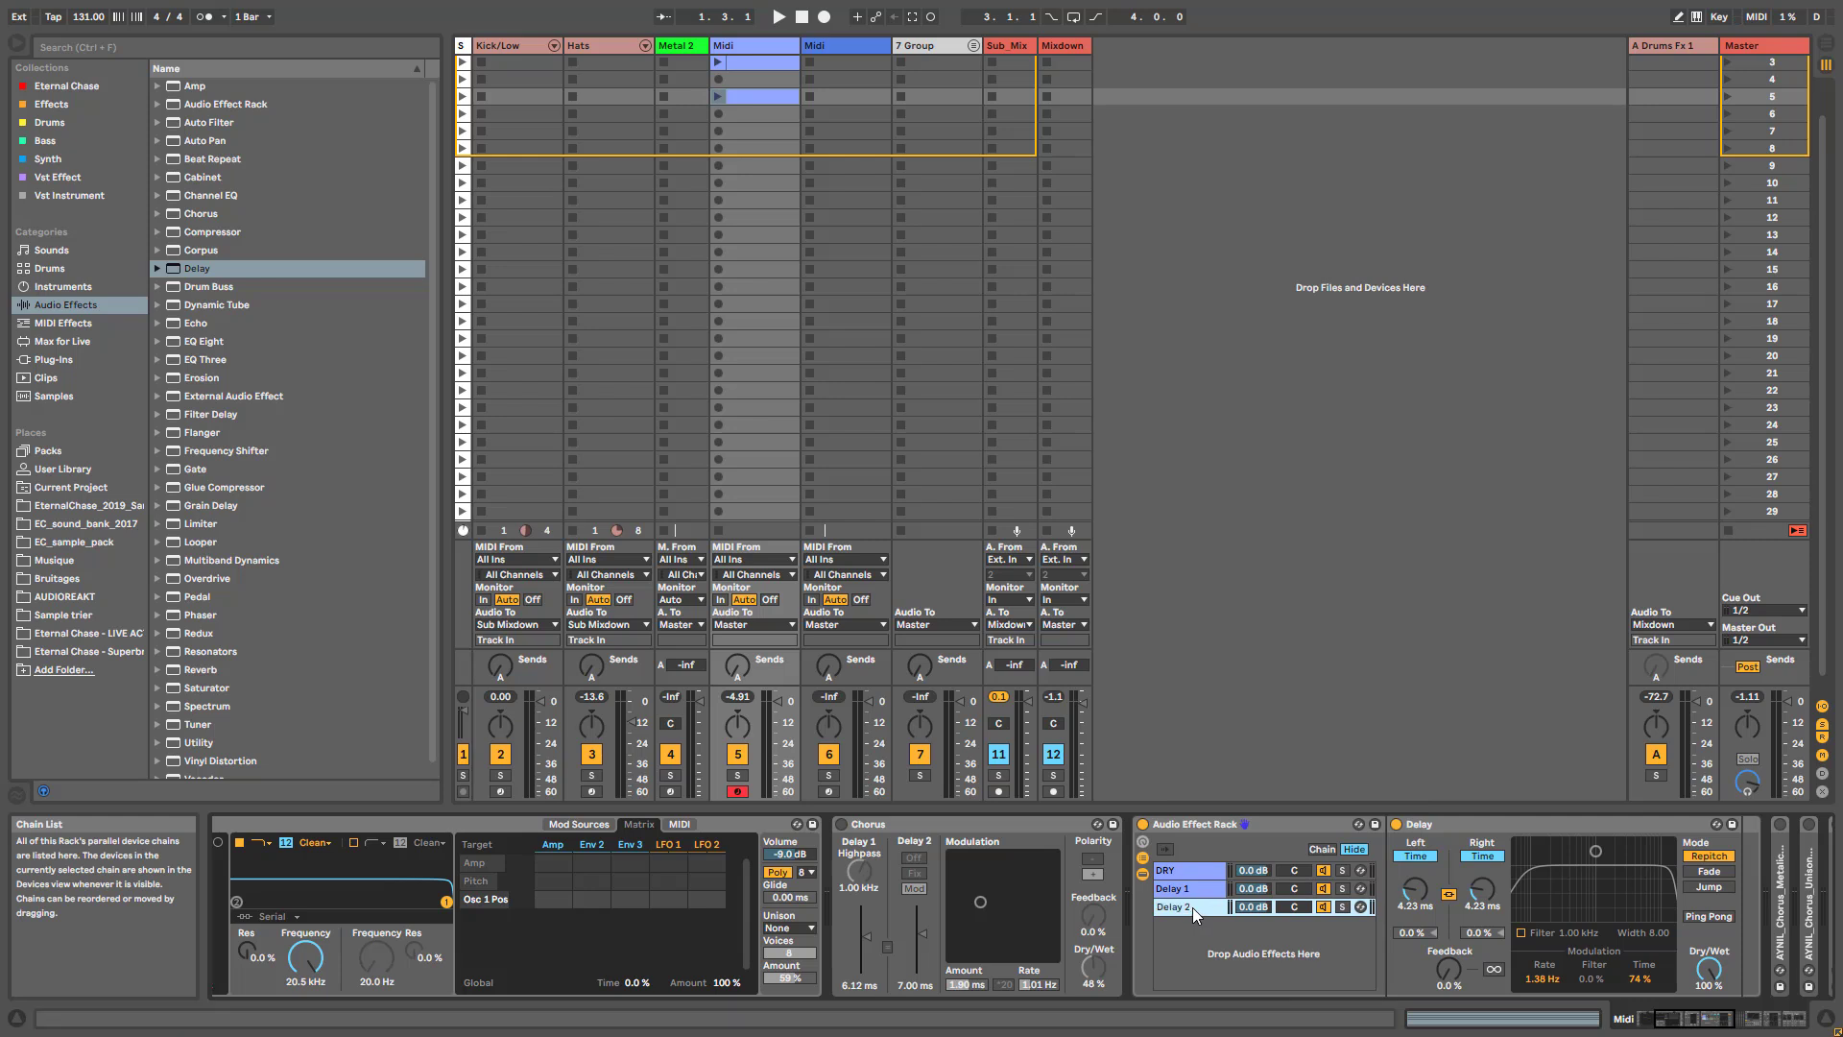
- Pan the Delay 1 chain to 50L and the Delay 2 chain to 50R, and set all three chain volumes to -3.0 dB
drag(1296, 889, 1253, 879)
click(1254, 872)
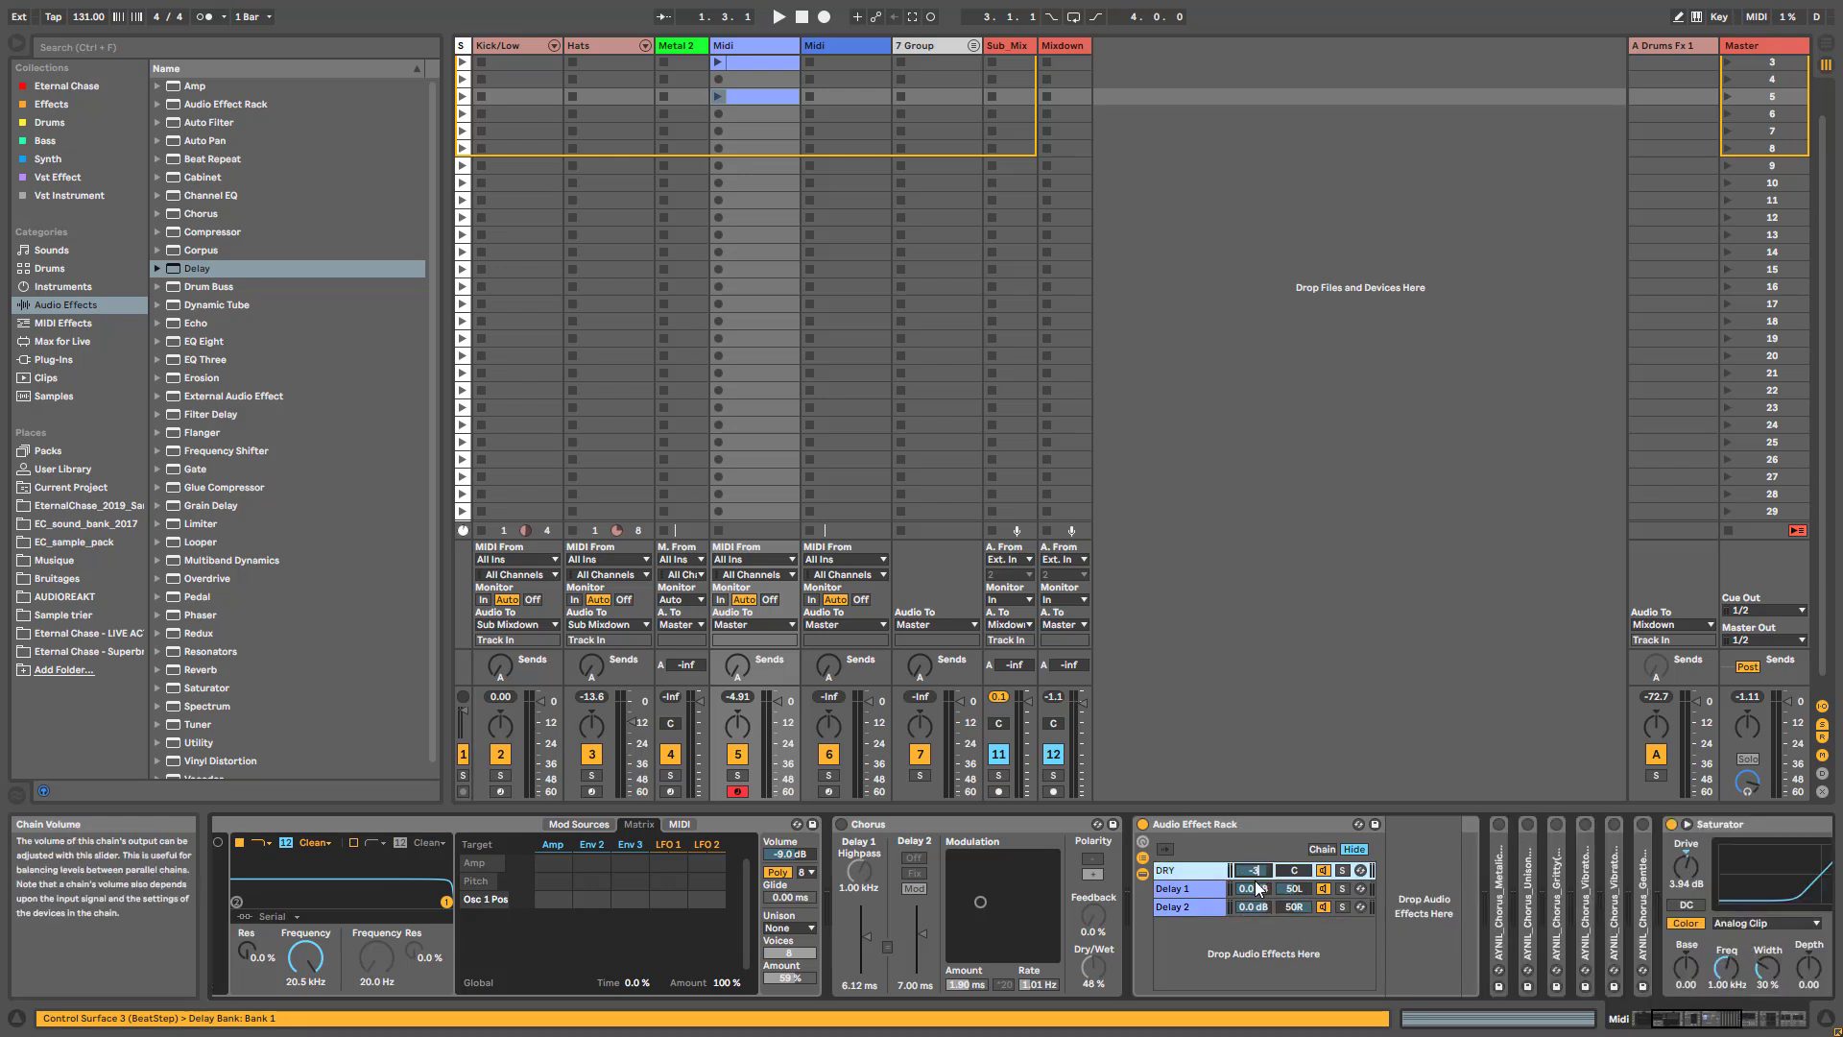
click(1254, 888)
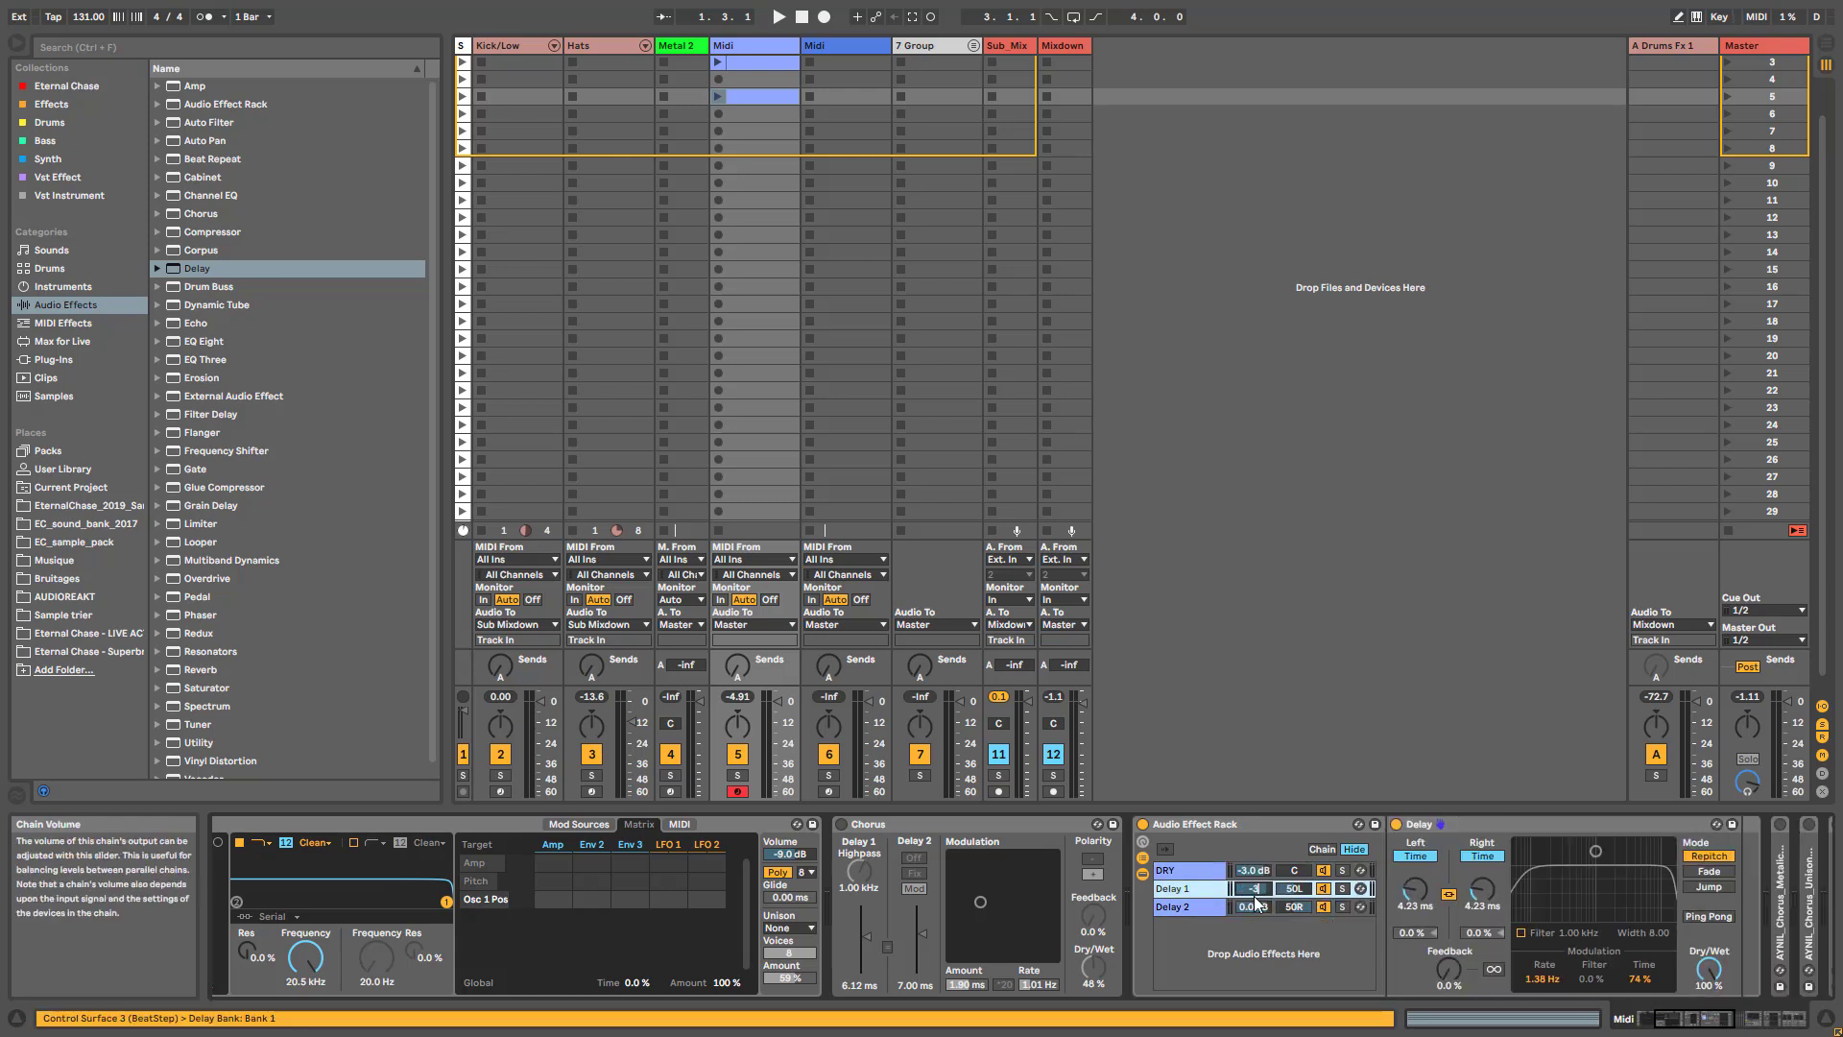
click(1254, 907)
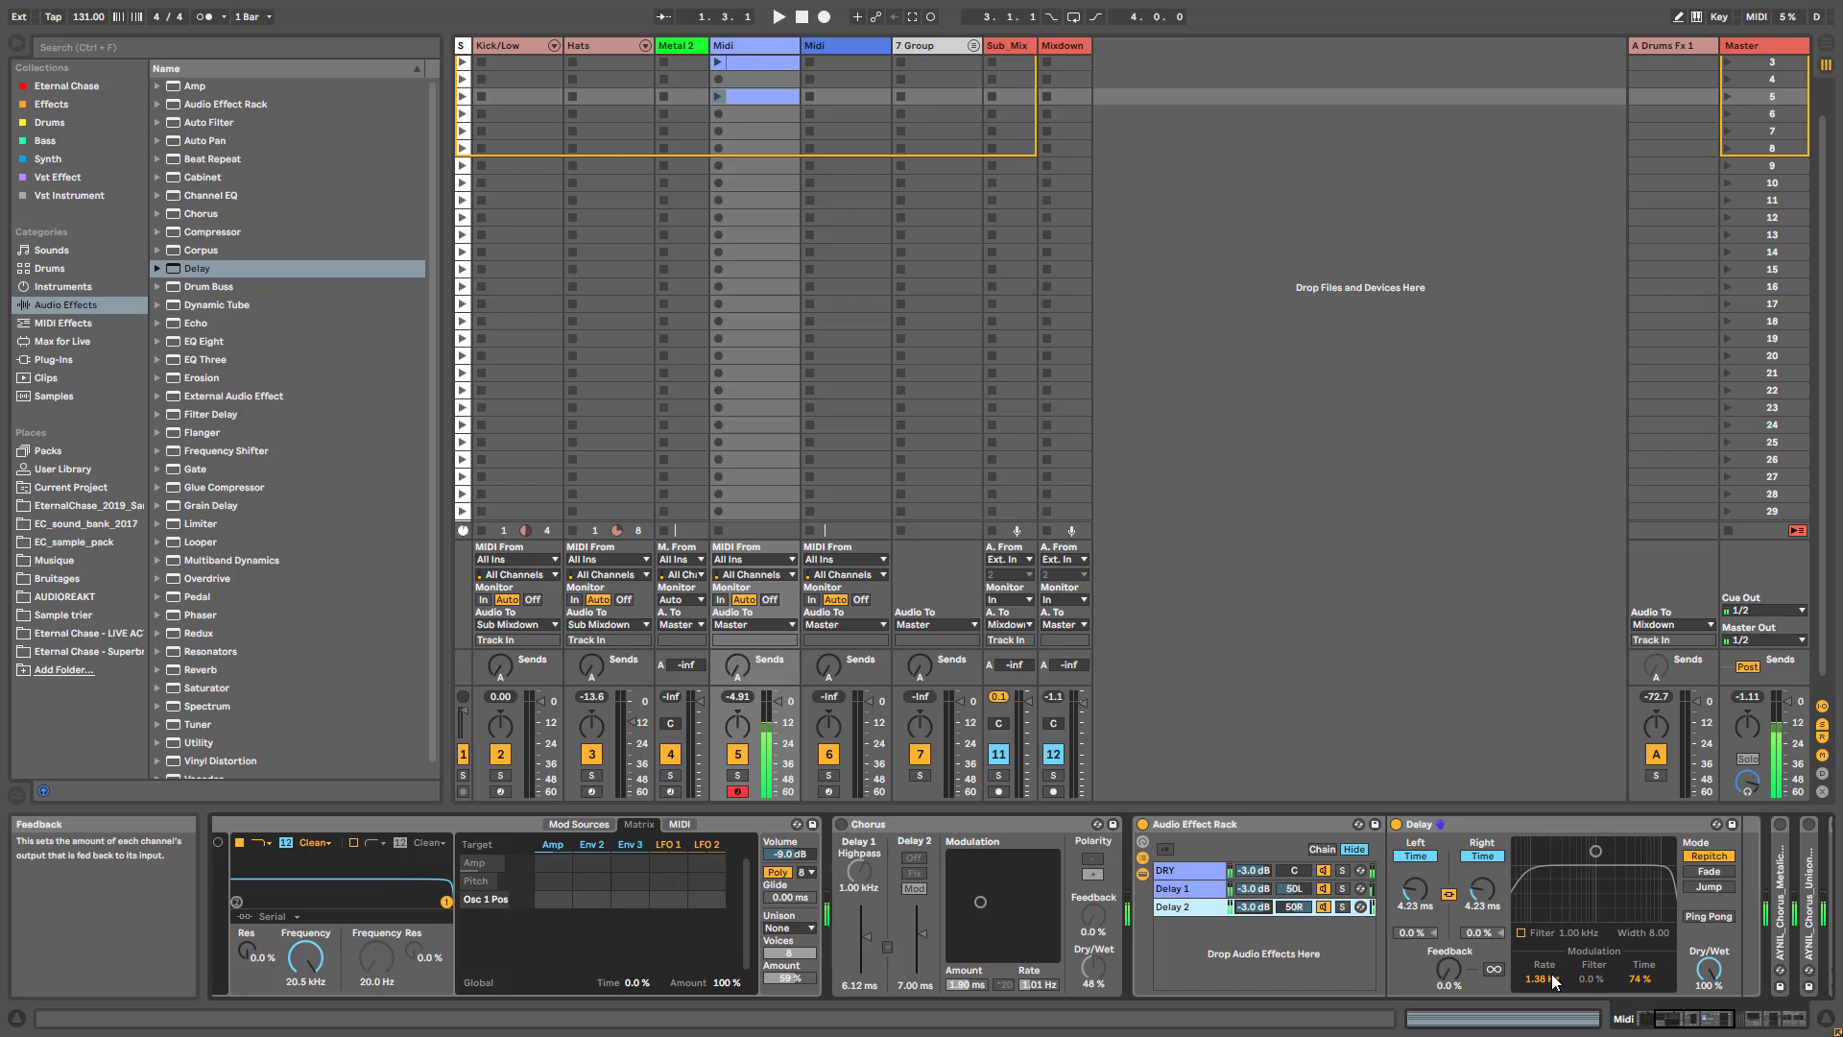
- Set Delay 2 to 5.51 ms with 2.63 Hz and 84% time modulation, and Delay 1 to 7.16 ms with 2.81 Hz and 69%
drag(1539, 981, 1538, 959)
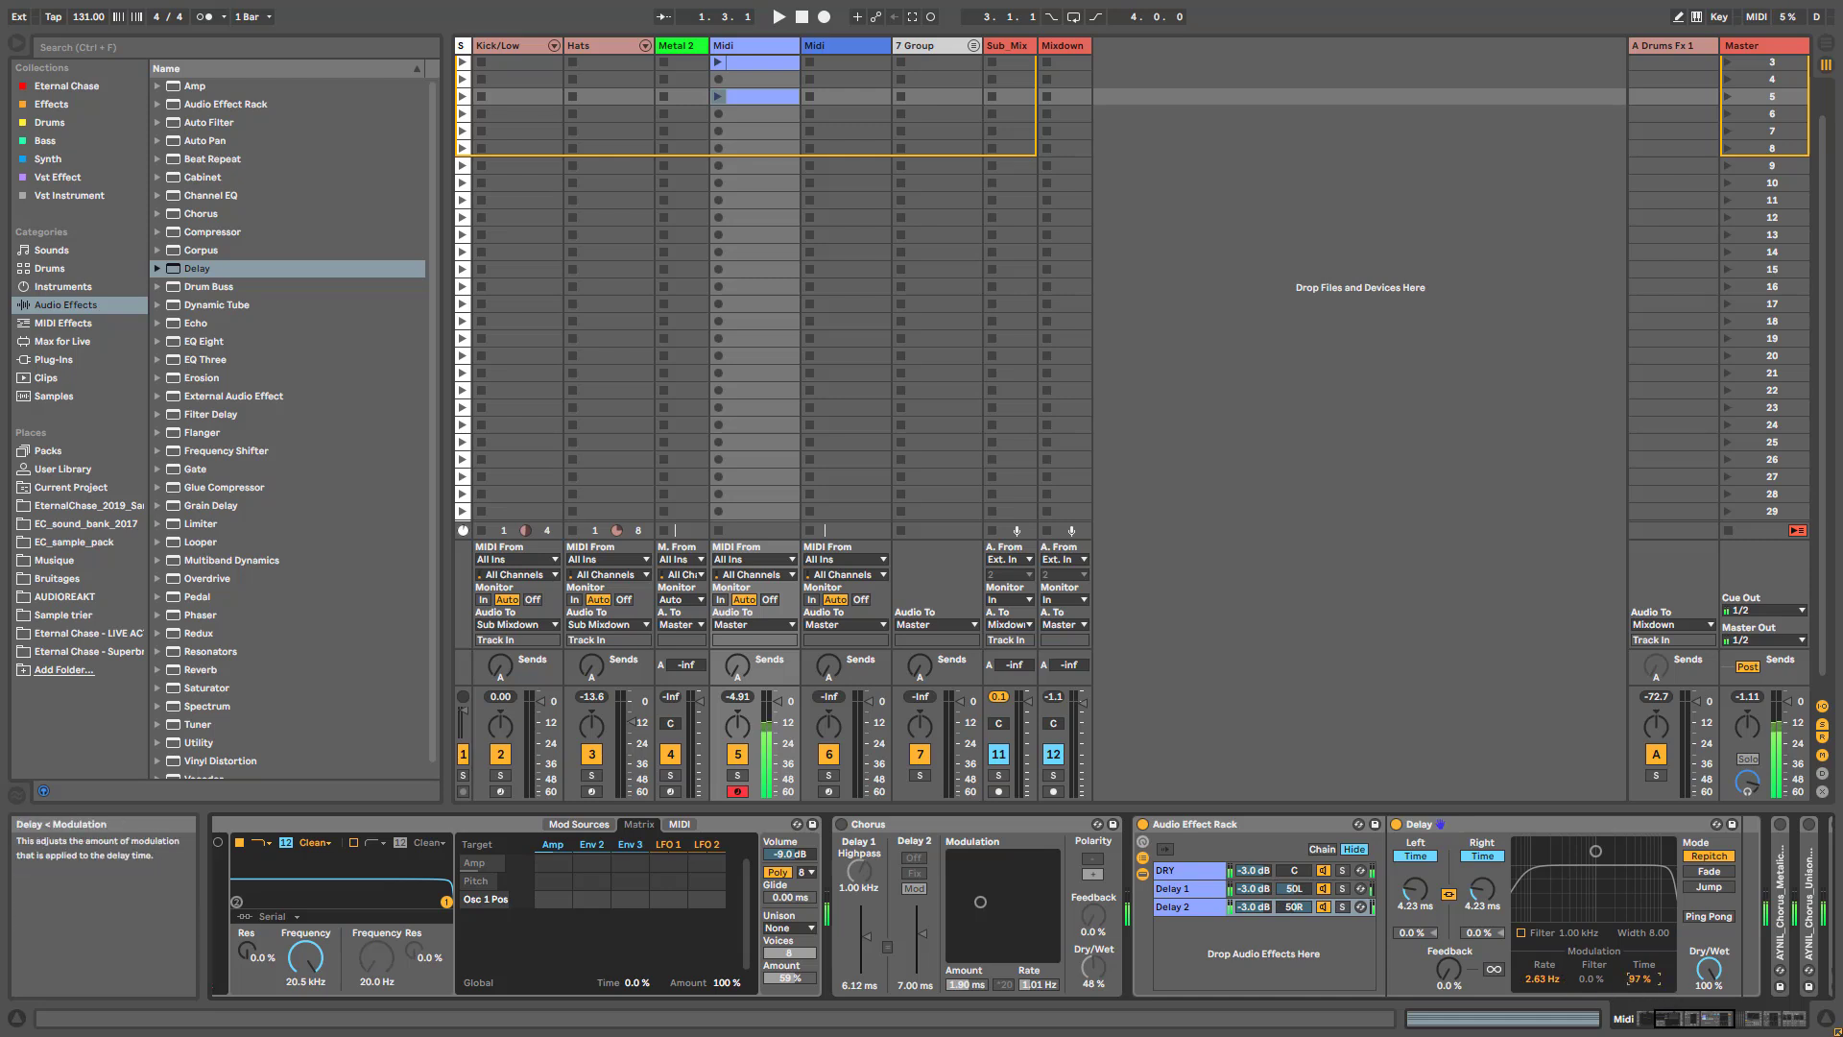
click(1184, 889)
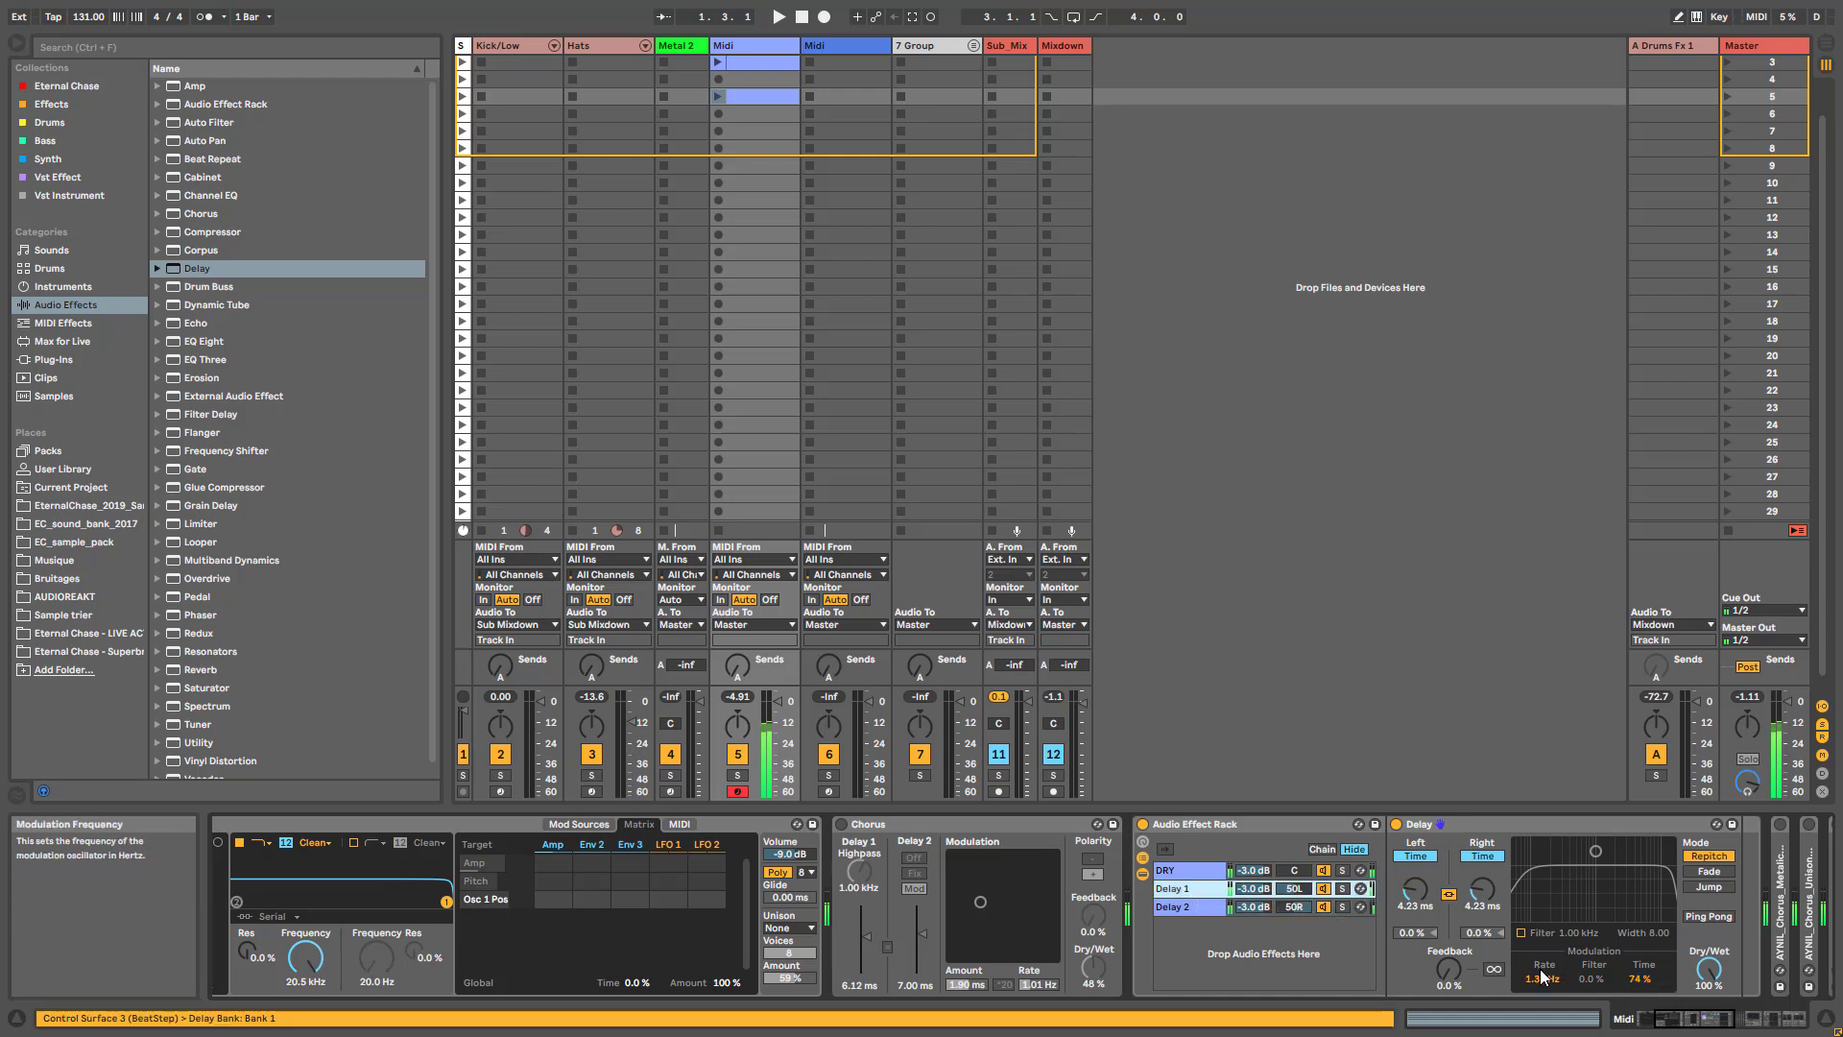
drag(1544, 979, 1641, 982)
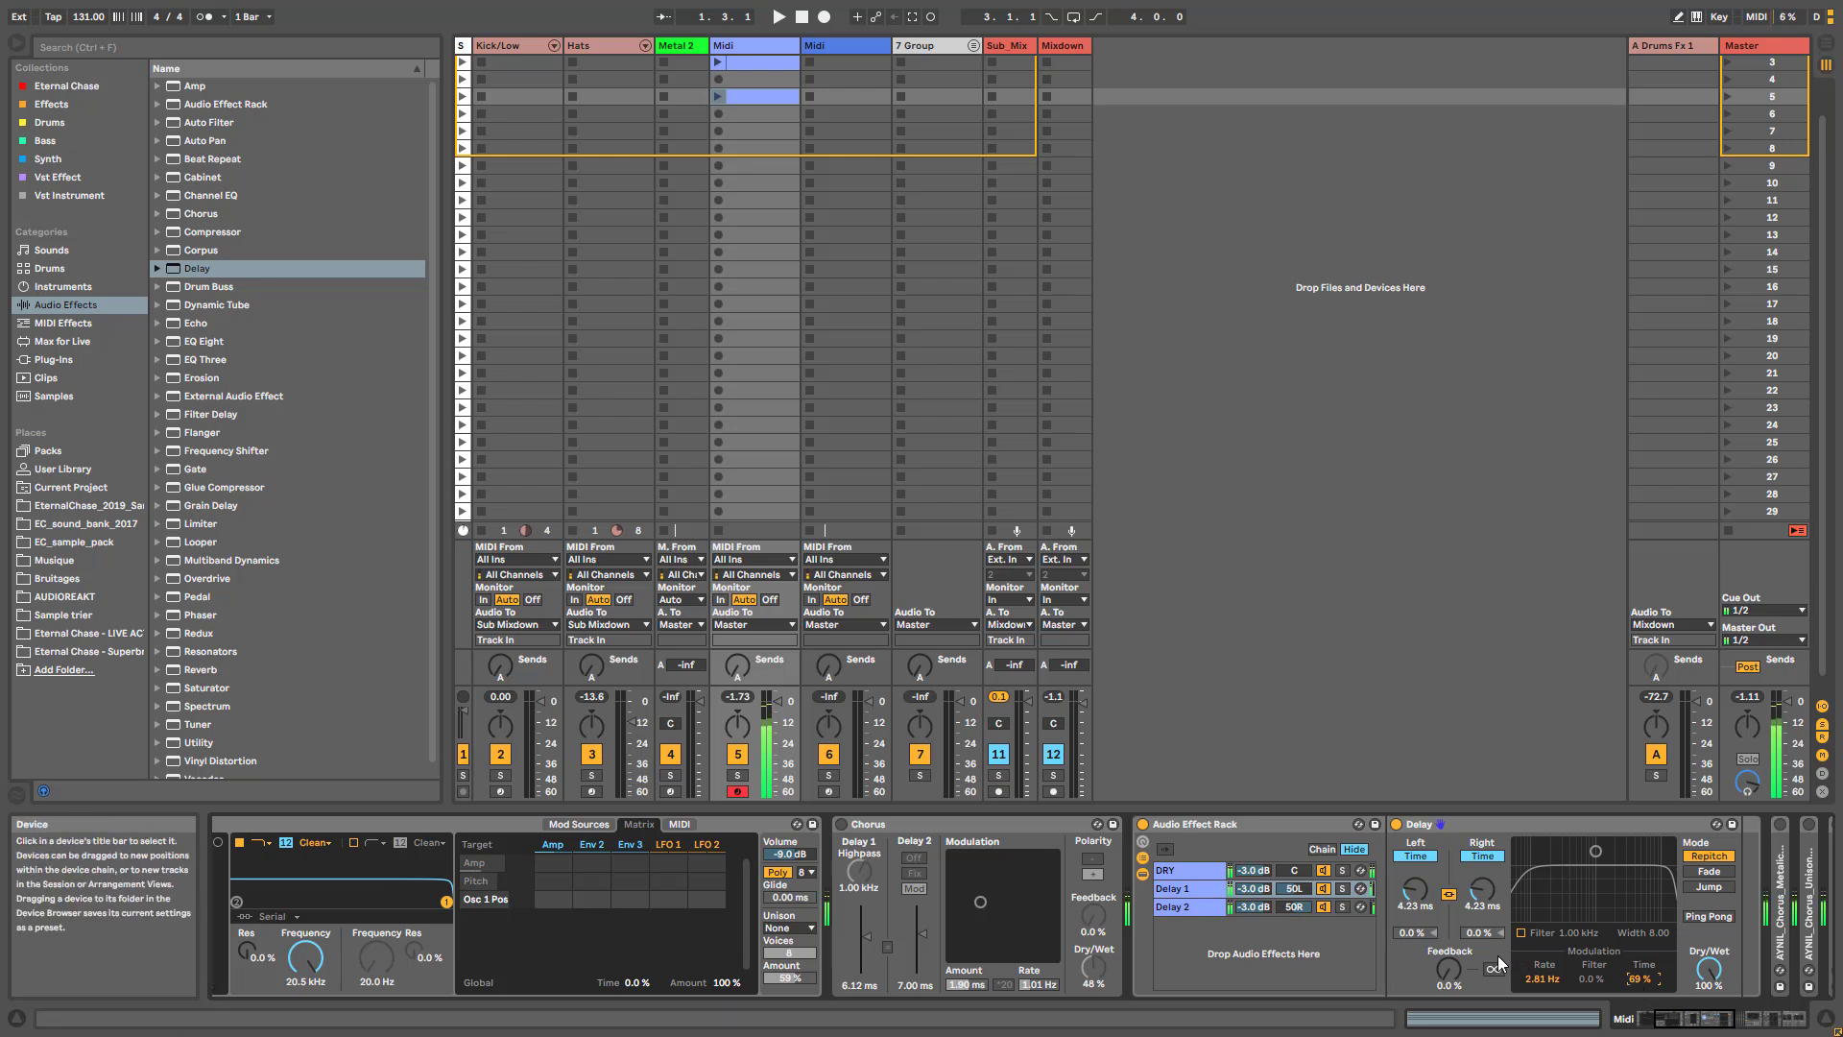
drag(1415, 889, 1415, 867)
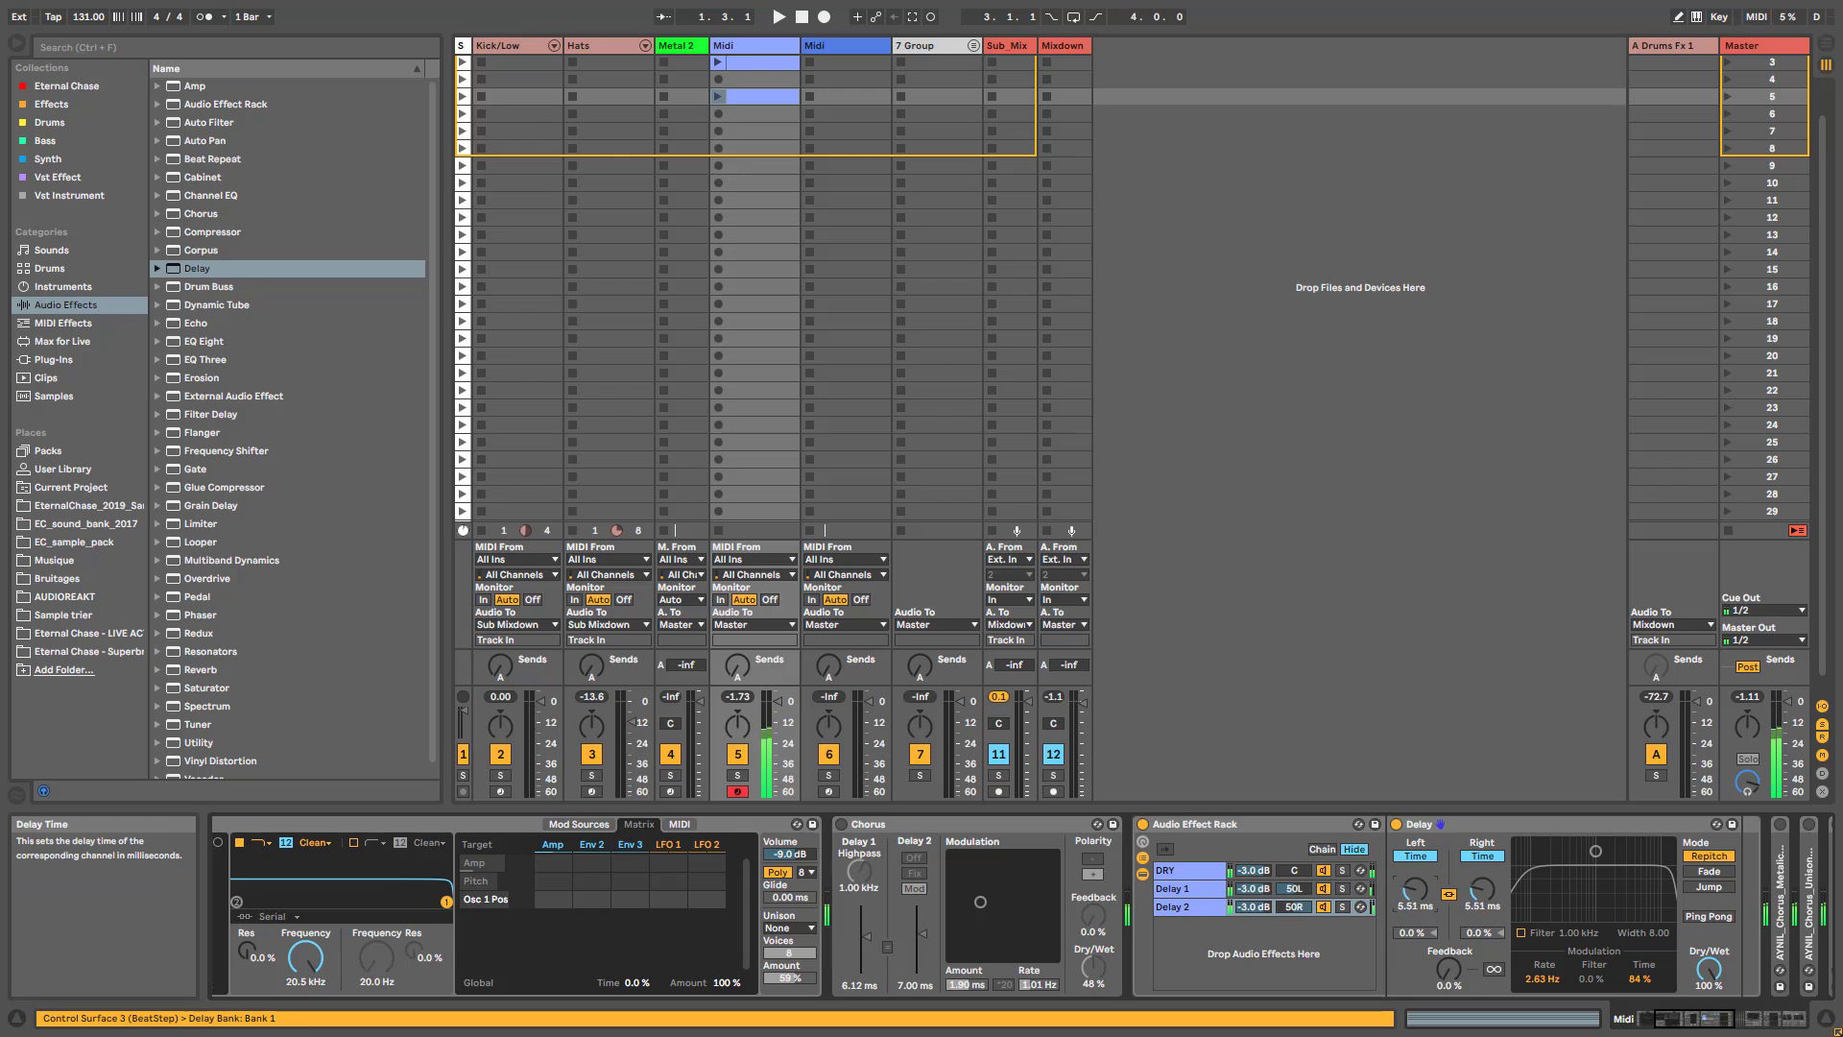
- Show the Audio Effect Rack's macro controls
click(1145, 842)
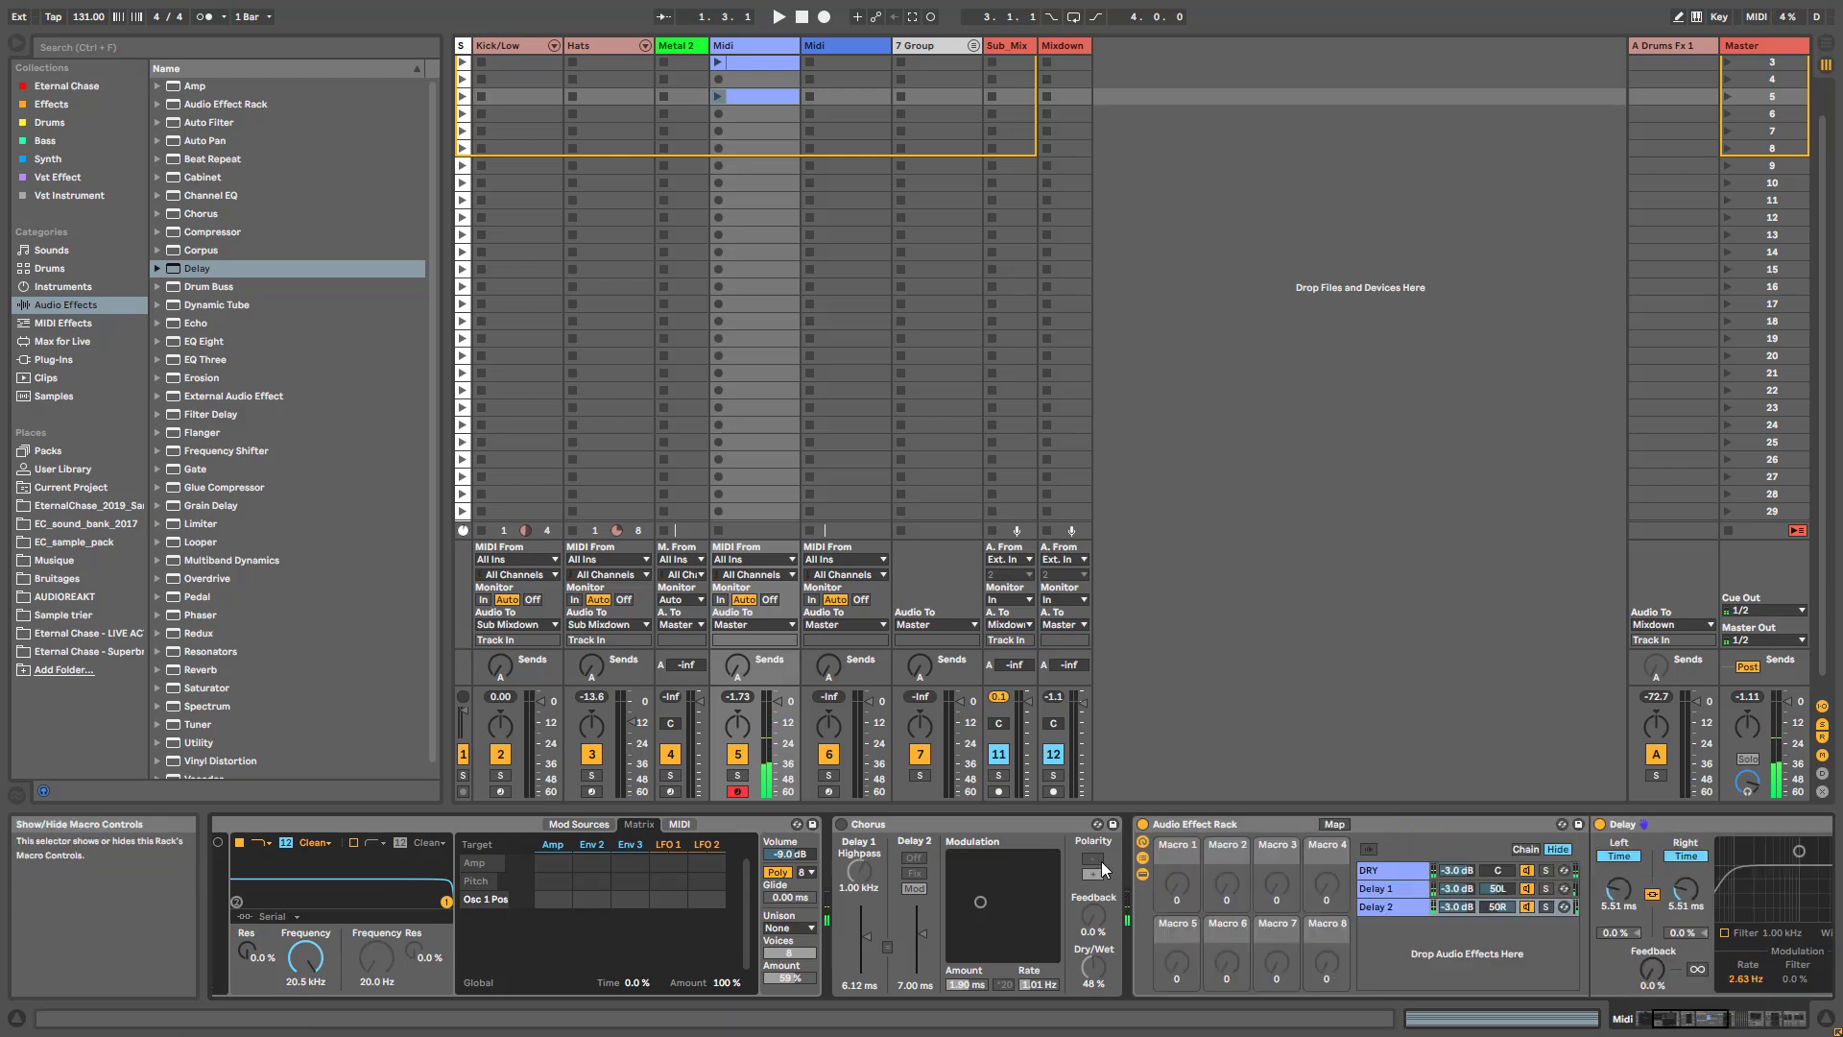
click(1692, 1025)
drag(1690, 1020, 1693, 1020)
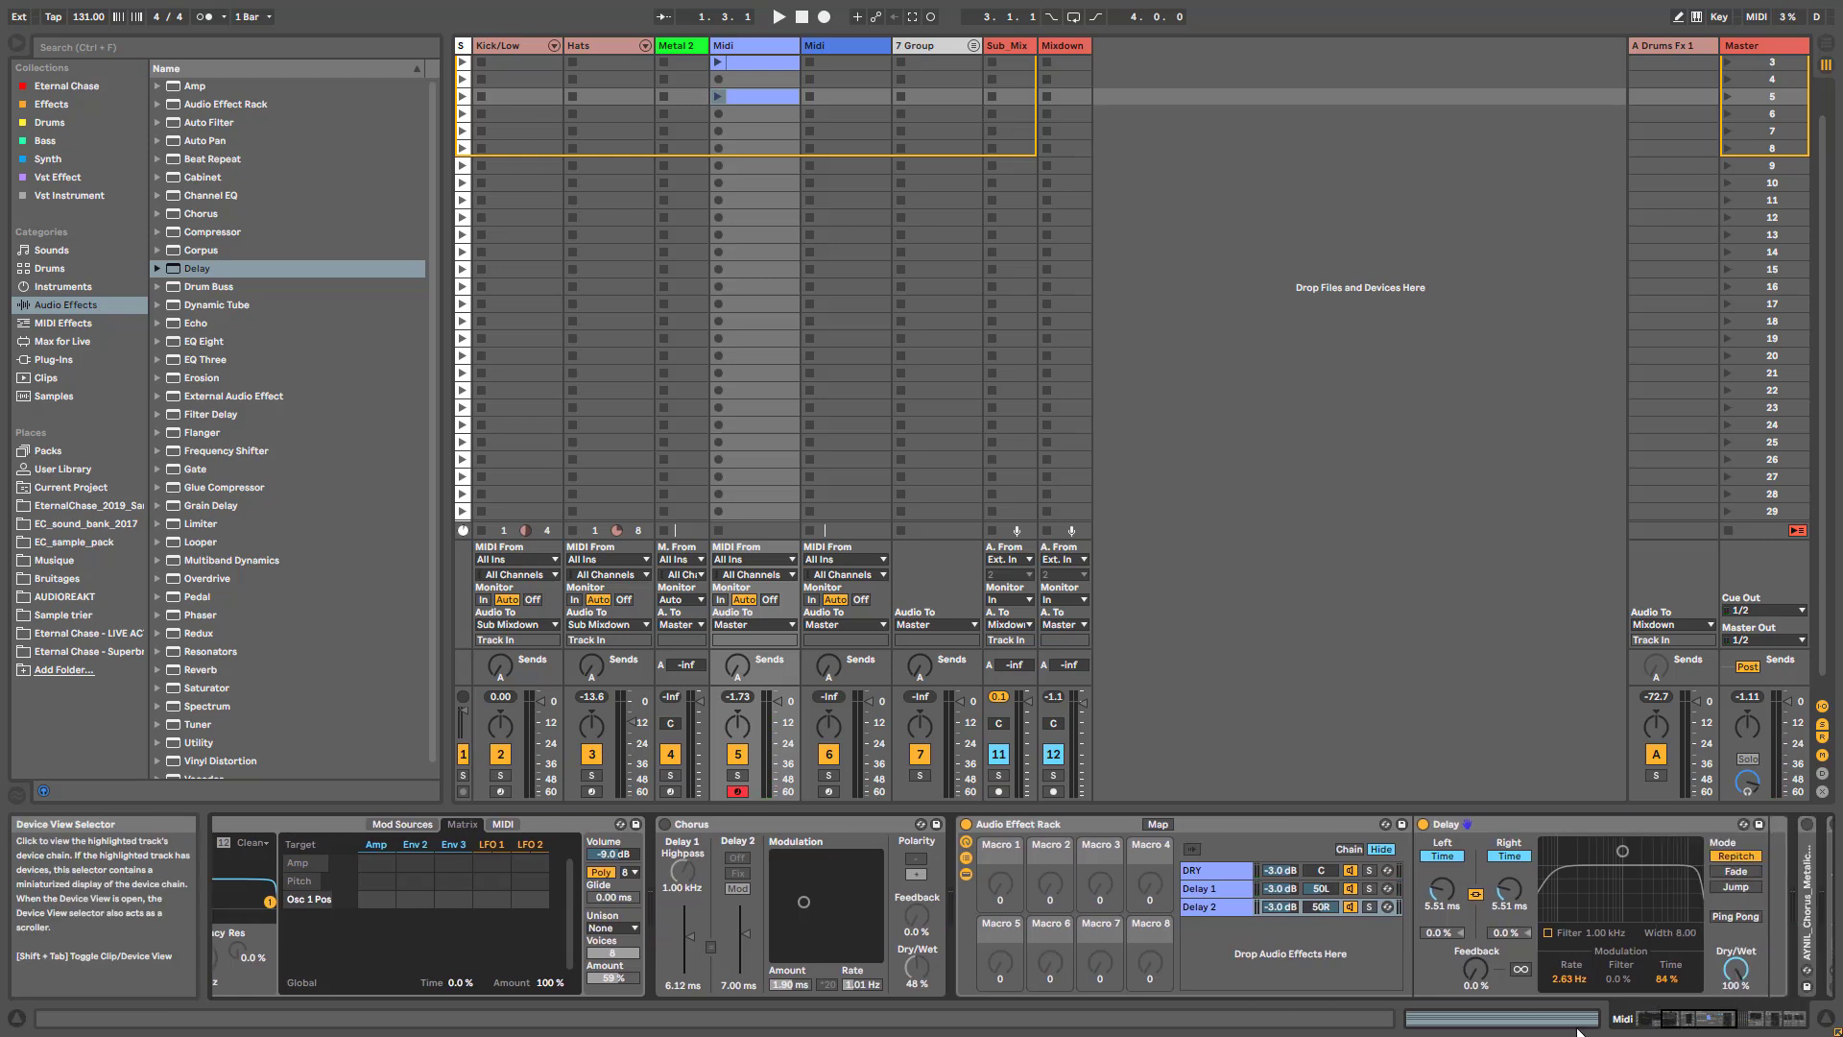
- With the rack bypassed, set the Chorus to 100% wet, 2.93 ms amount, 1.93 Hz rate and 20 Hz highpass, and switch back to the rack
click(965, 824)
click(664, 824)
drag(917, 968, 916, 927)
drag(790, 985, 860, 973)
drag(683, 871, 682, 931)
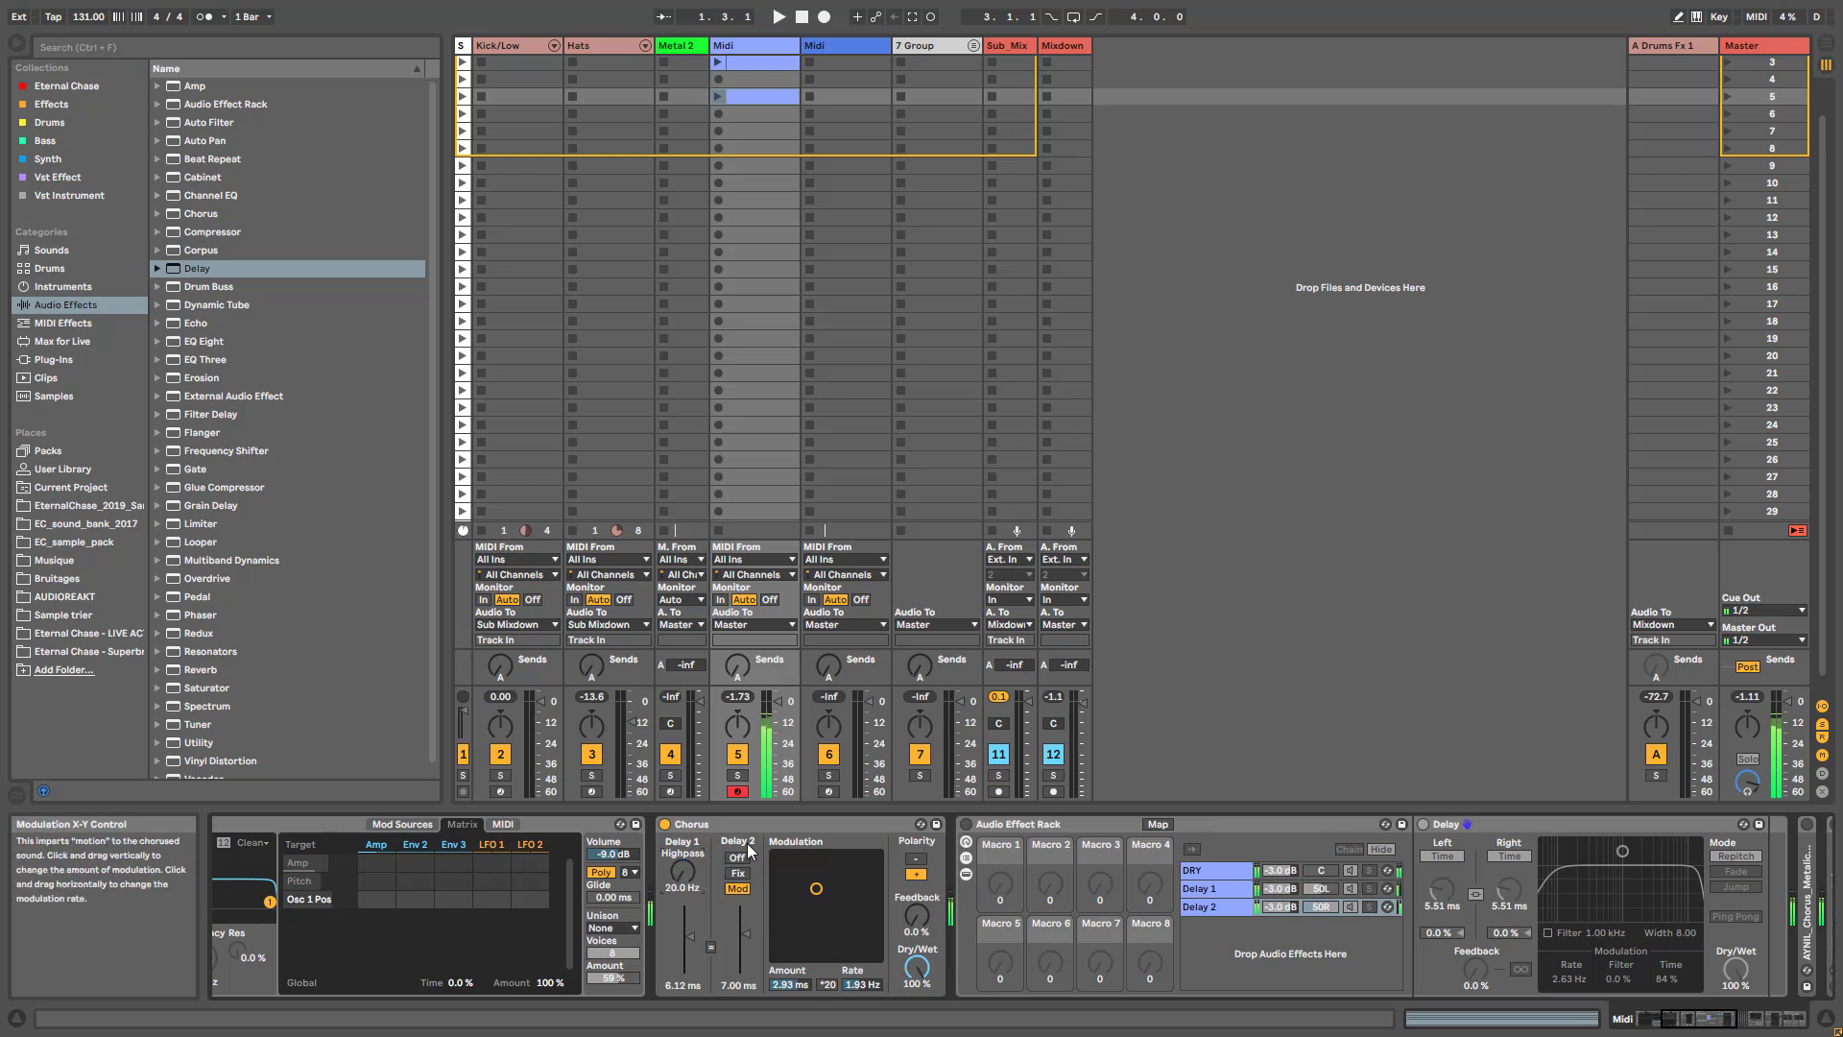
click(664, 824)
click(966, 825)
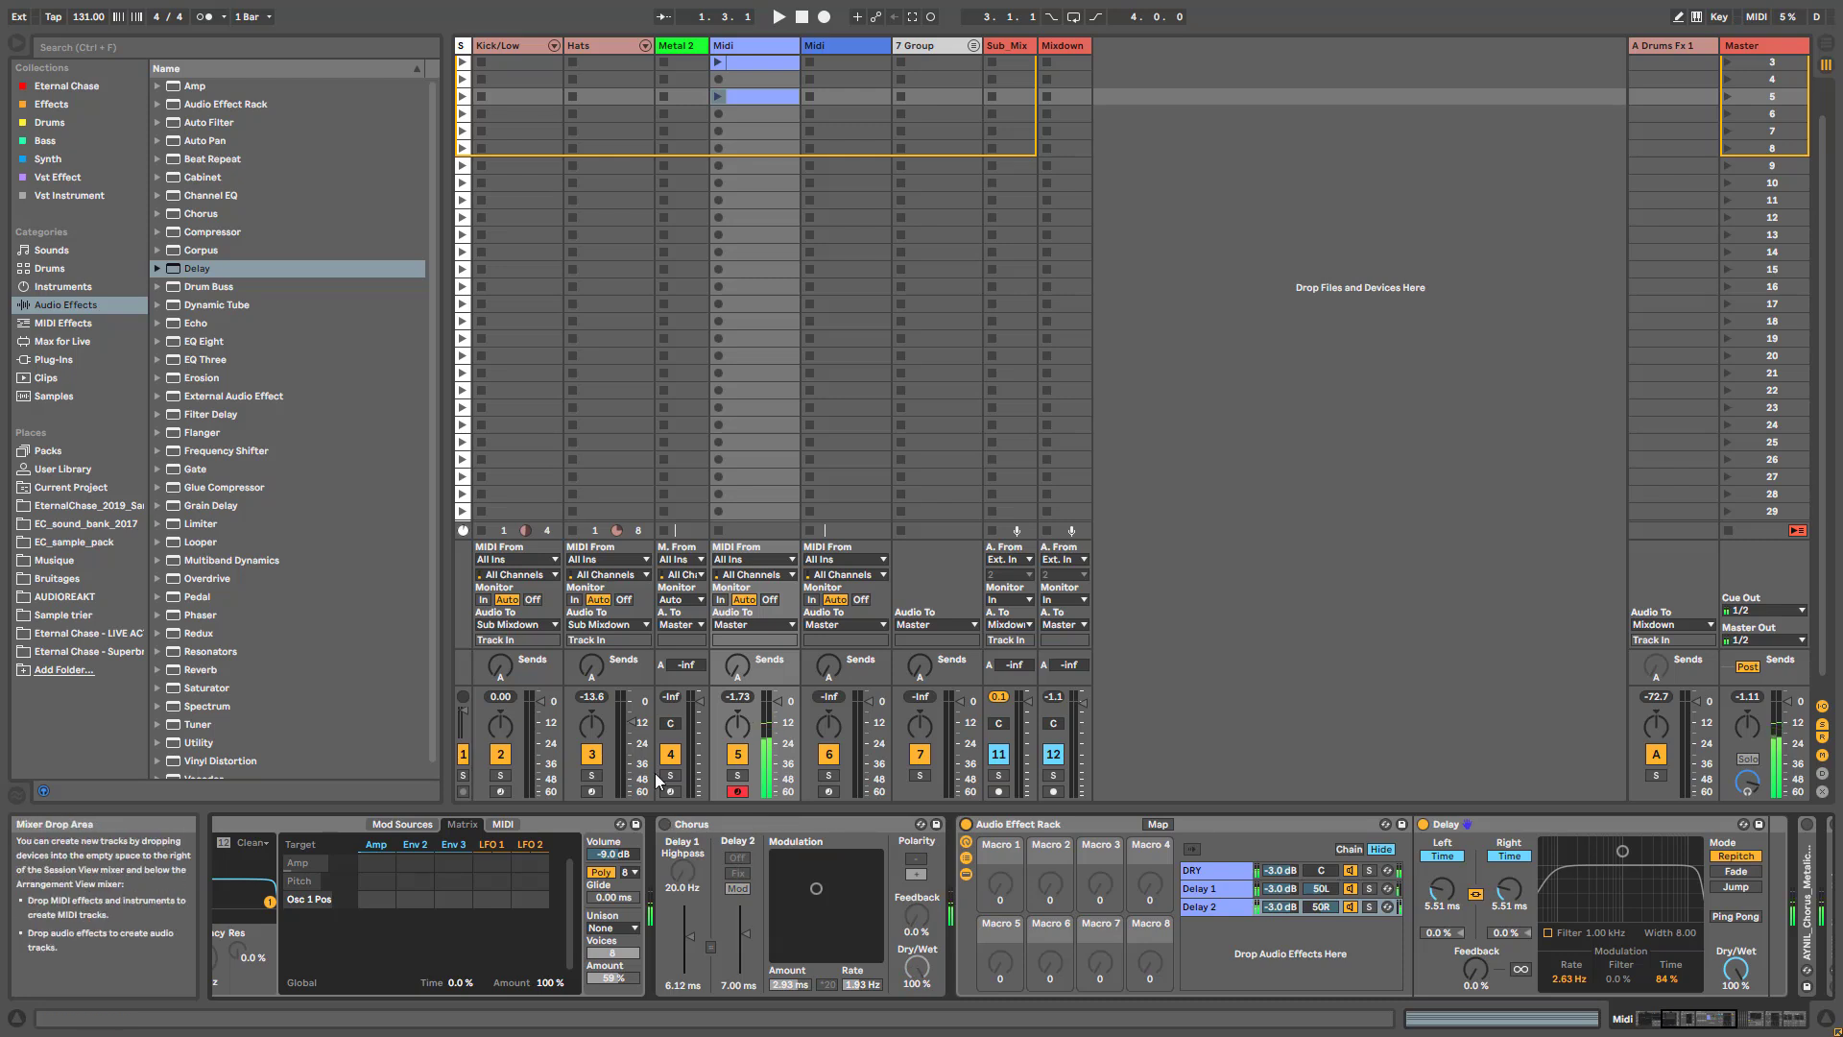
- Add an EQ Eight after the Delay in the Delay 2 chain
click(1234, 891)
click(1231, 910)
click(1690, 1028)
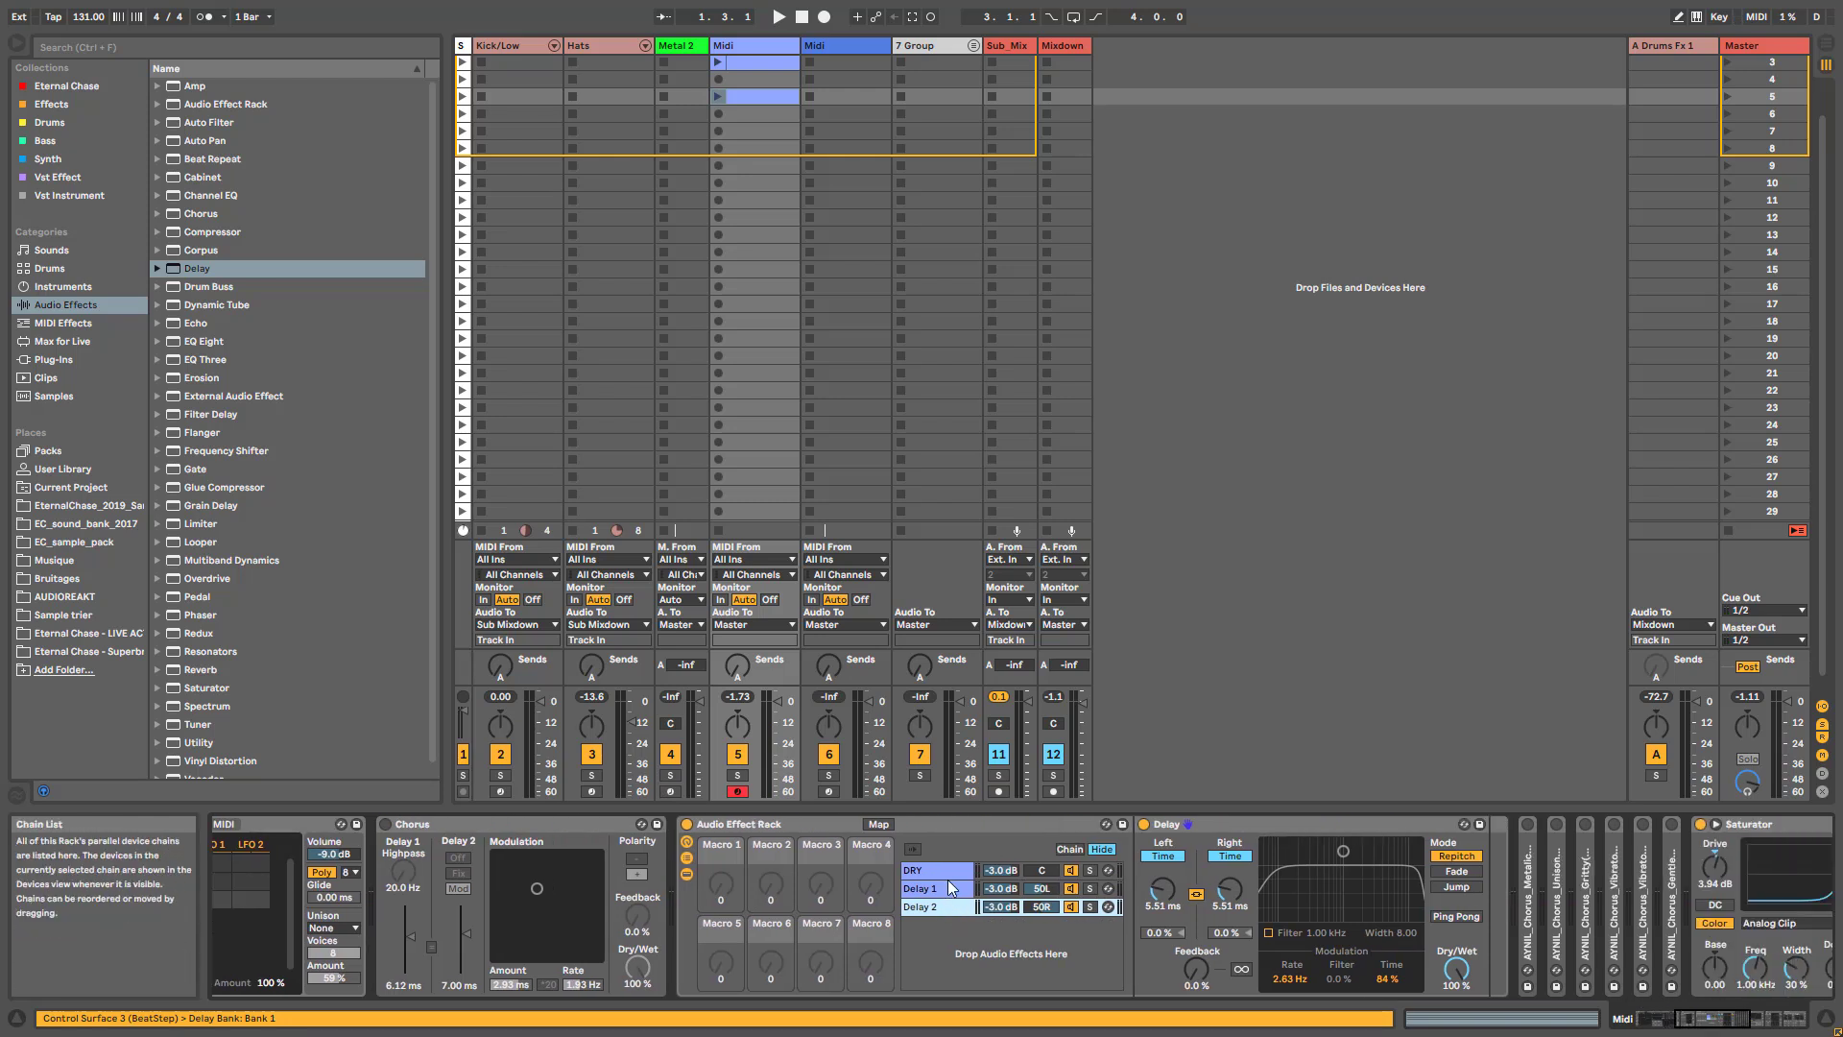
drag(191, 342, 1440, 935)
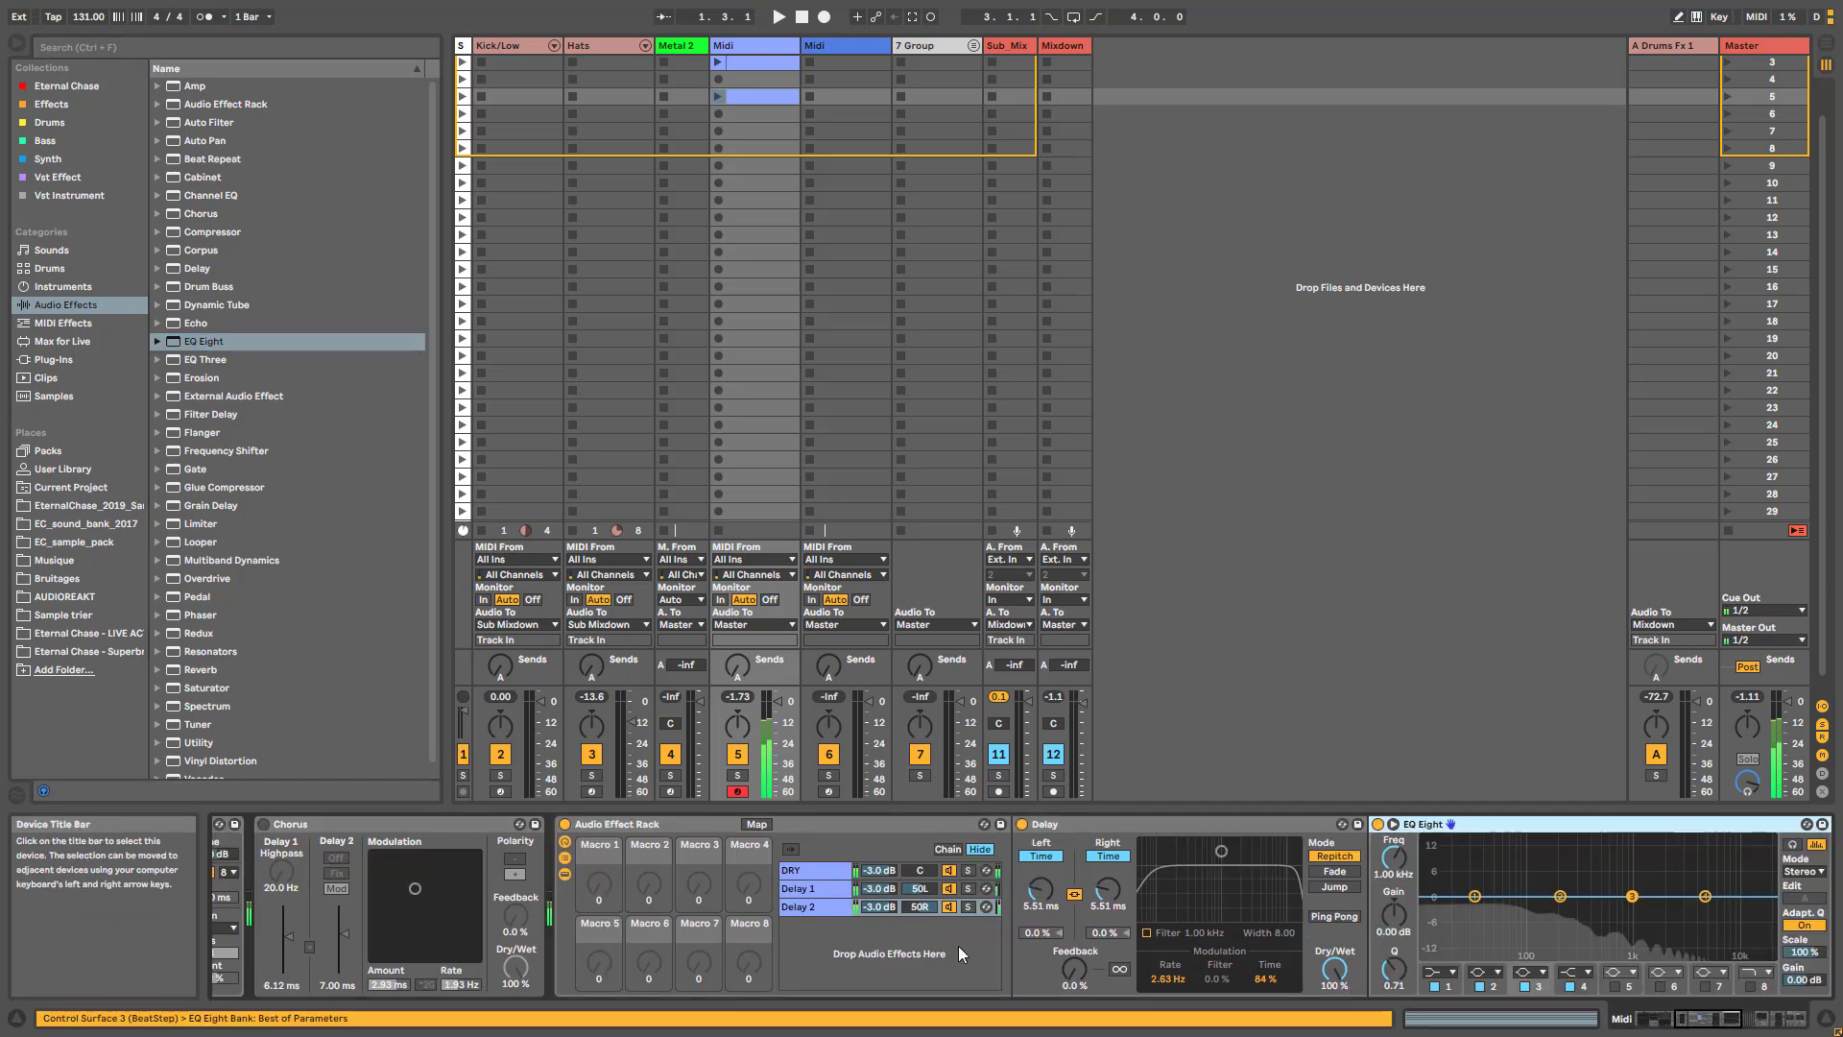
- Shape the EQ Eight with a band 1 low cut, 11.8 dB at 255 Hz and 8.31 dB at 1.50 kHz, and compare it bypassed
mouse_move(1632, 895)
mouse_down()
mouse_move(1527, 860)
mouse_move(1650, 864)
mouse_up()
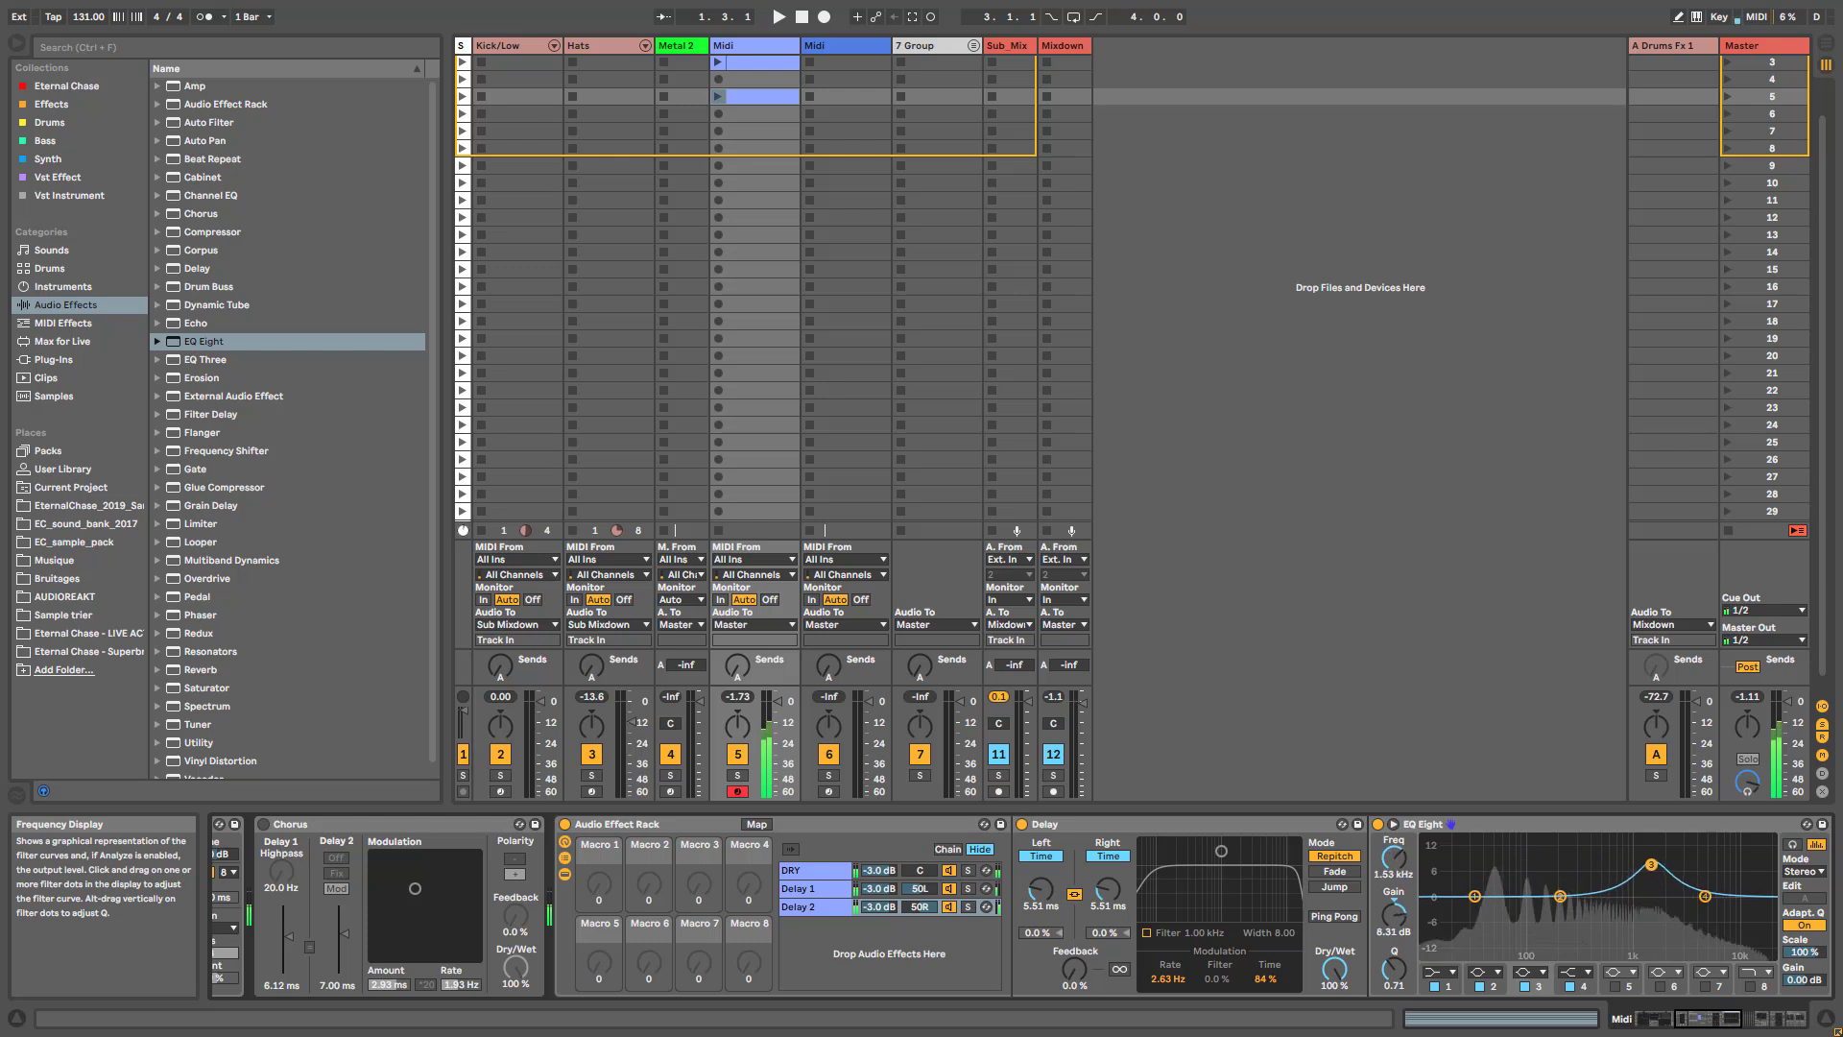
click(1439, 973)
click(1442, 875)
drag(1394, 858, 1393, 824)
drag(1559, 895, 1571, 852)
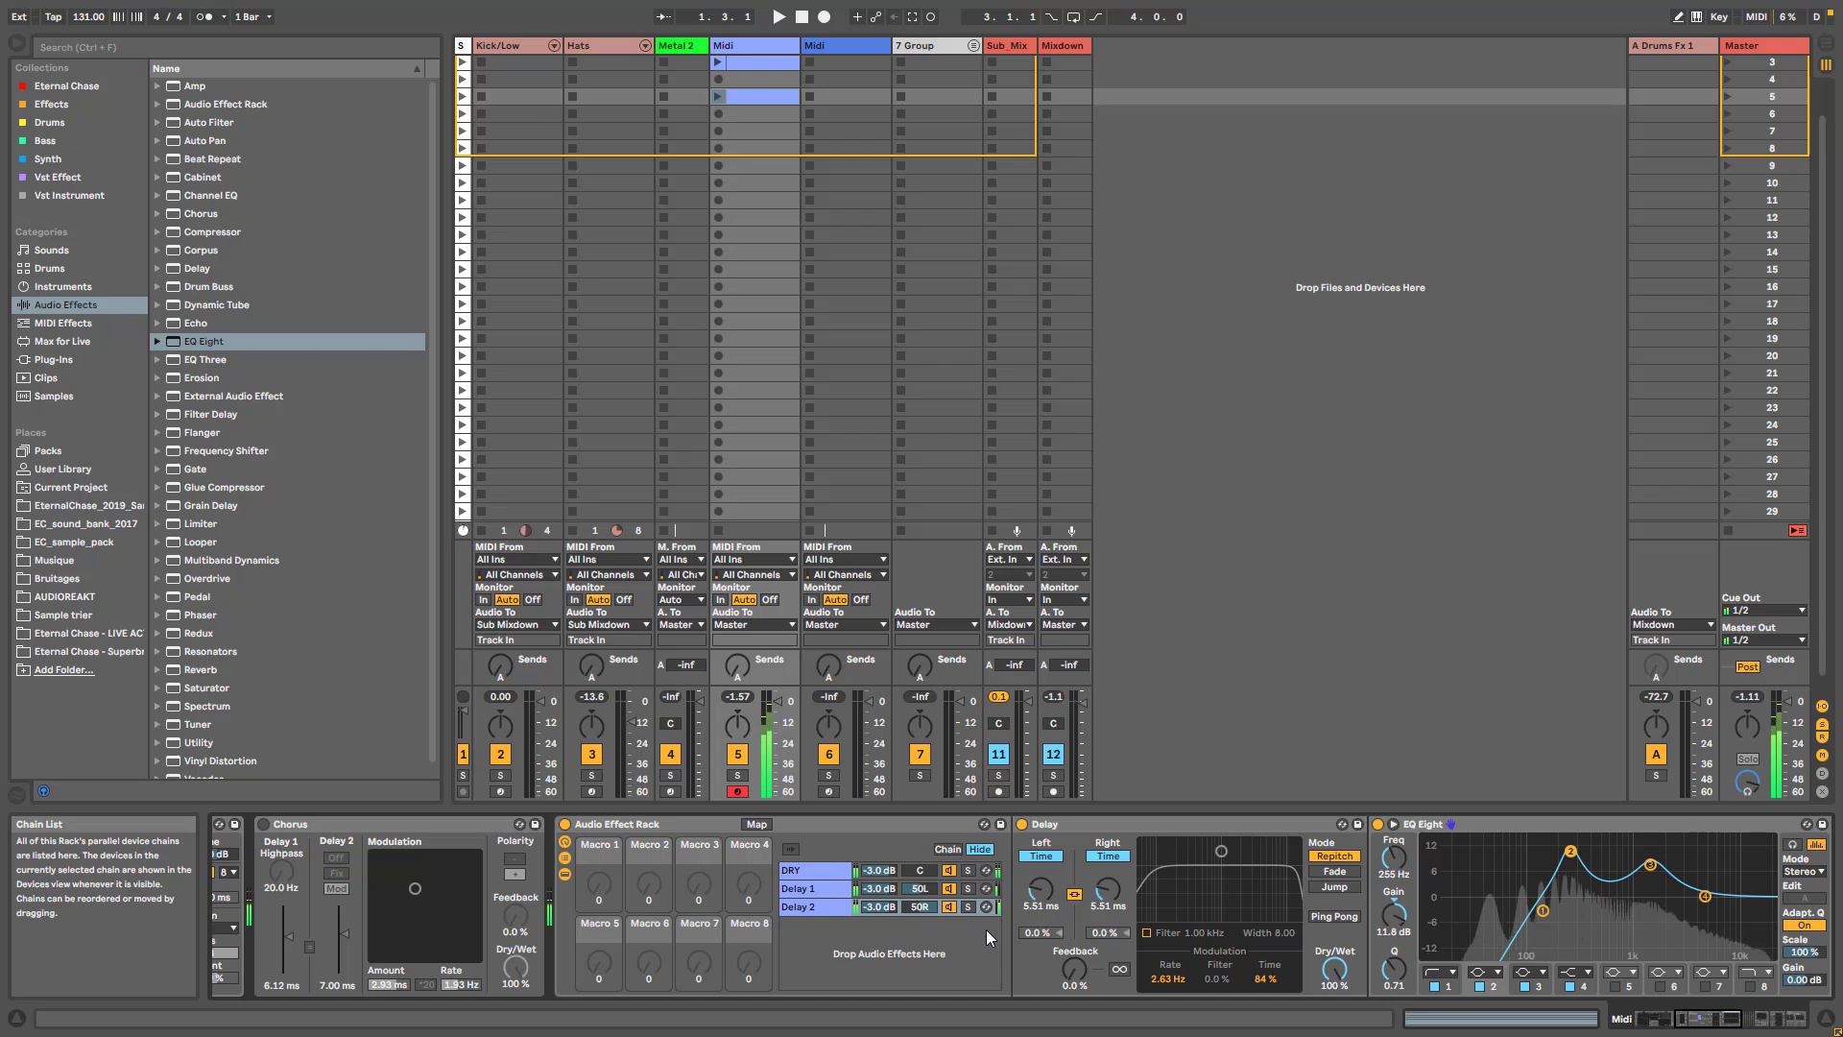
click(1379, 824)
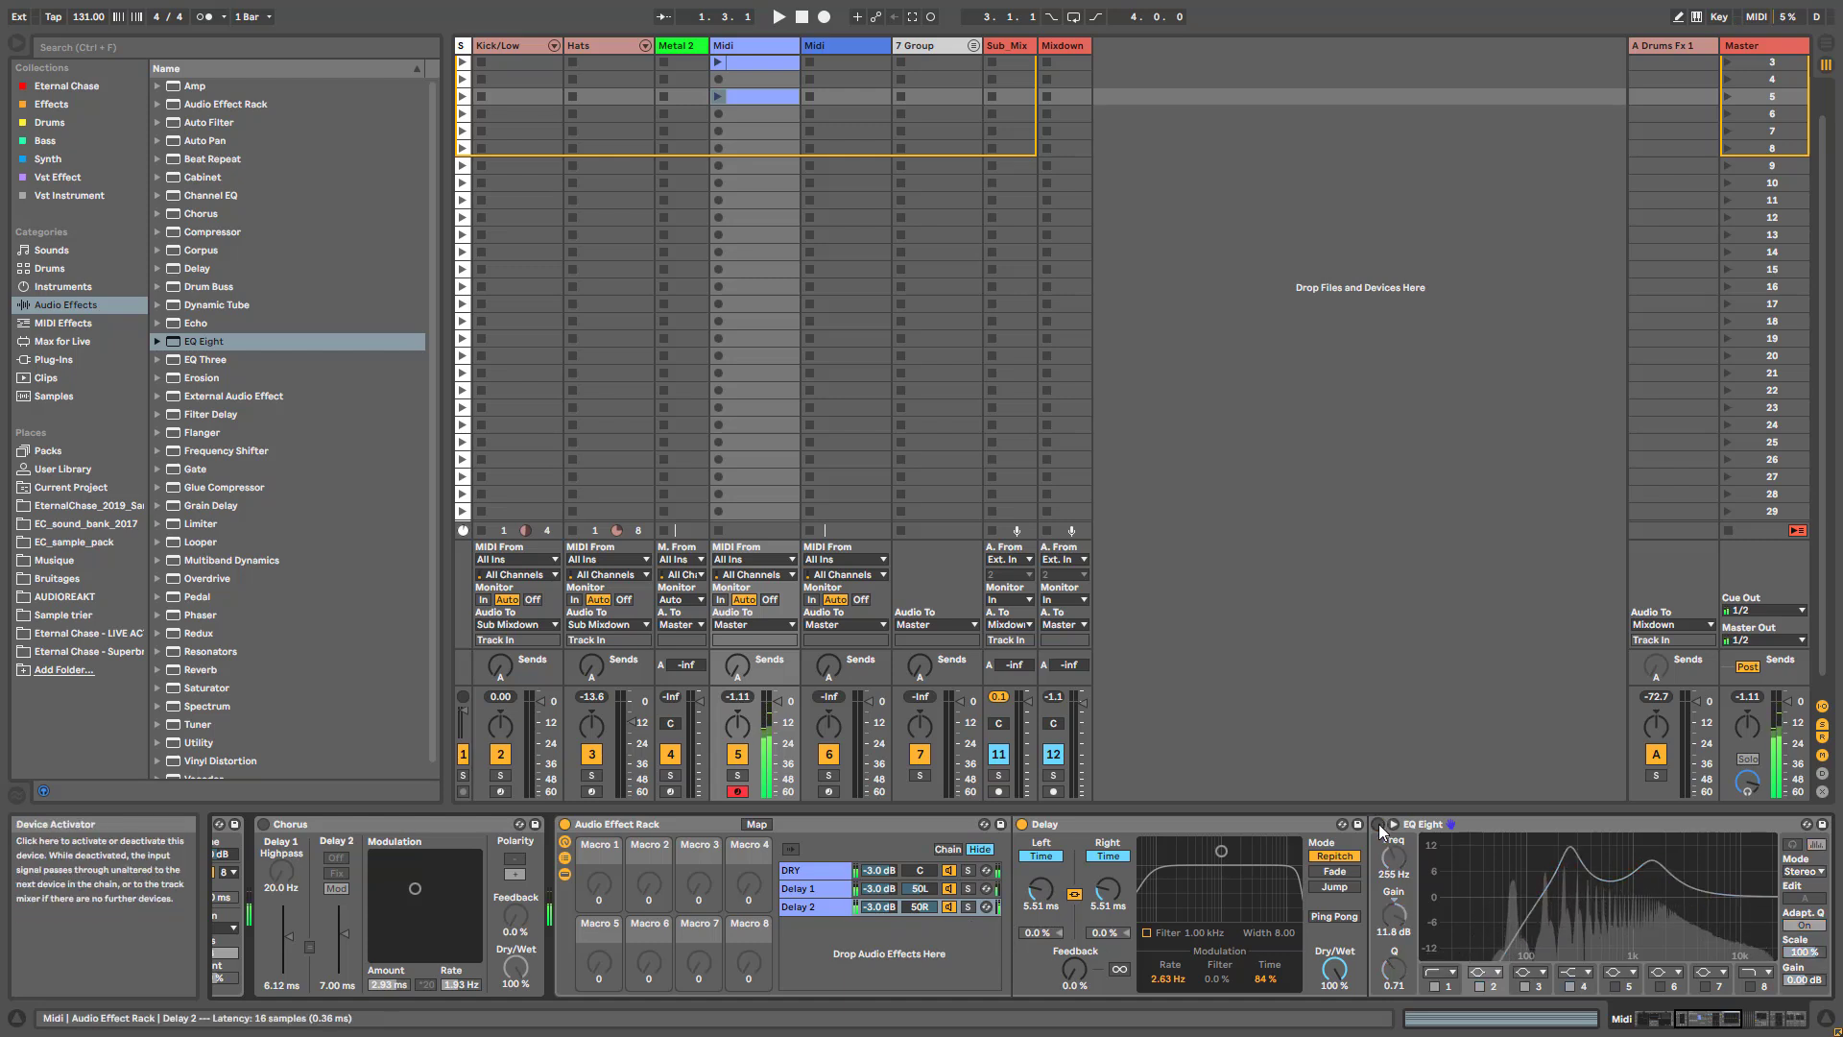
click(1378, 824)
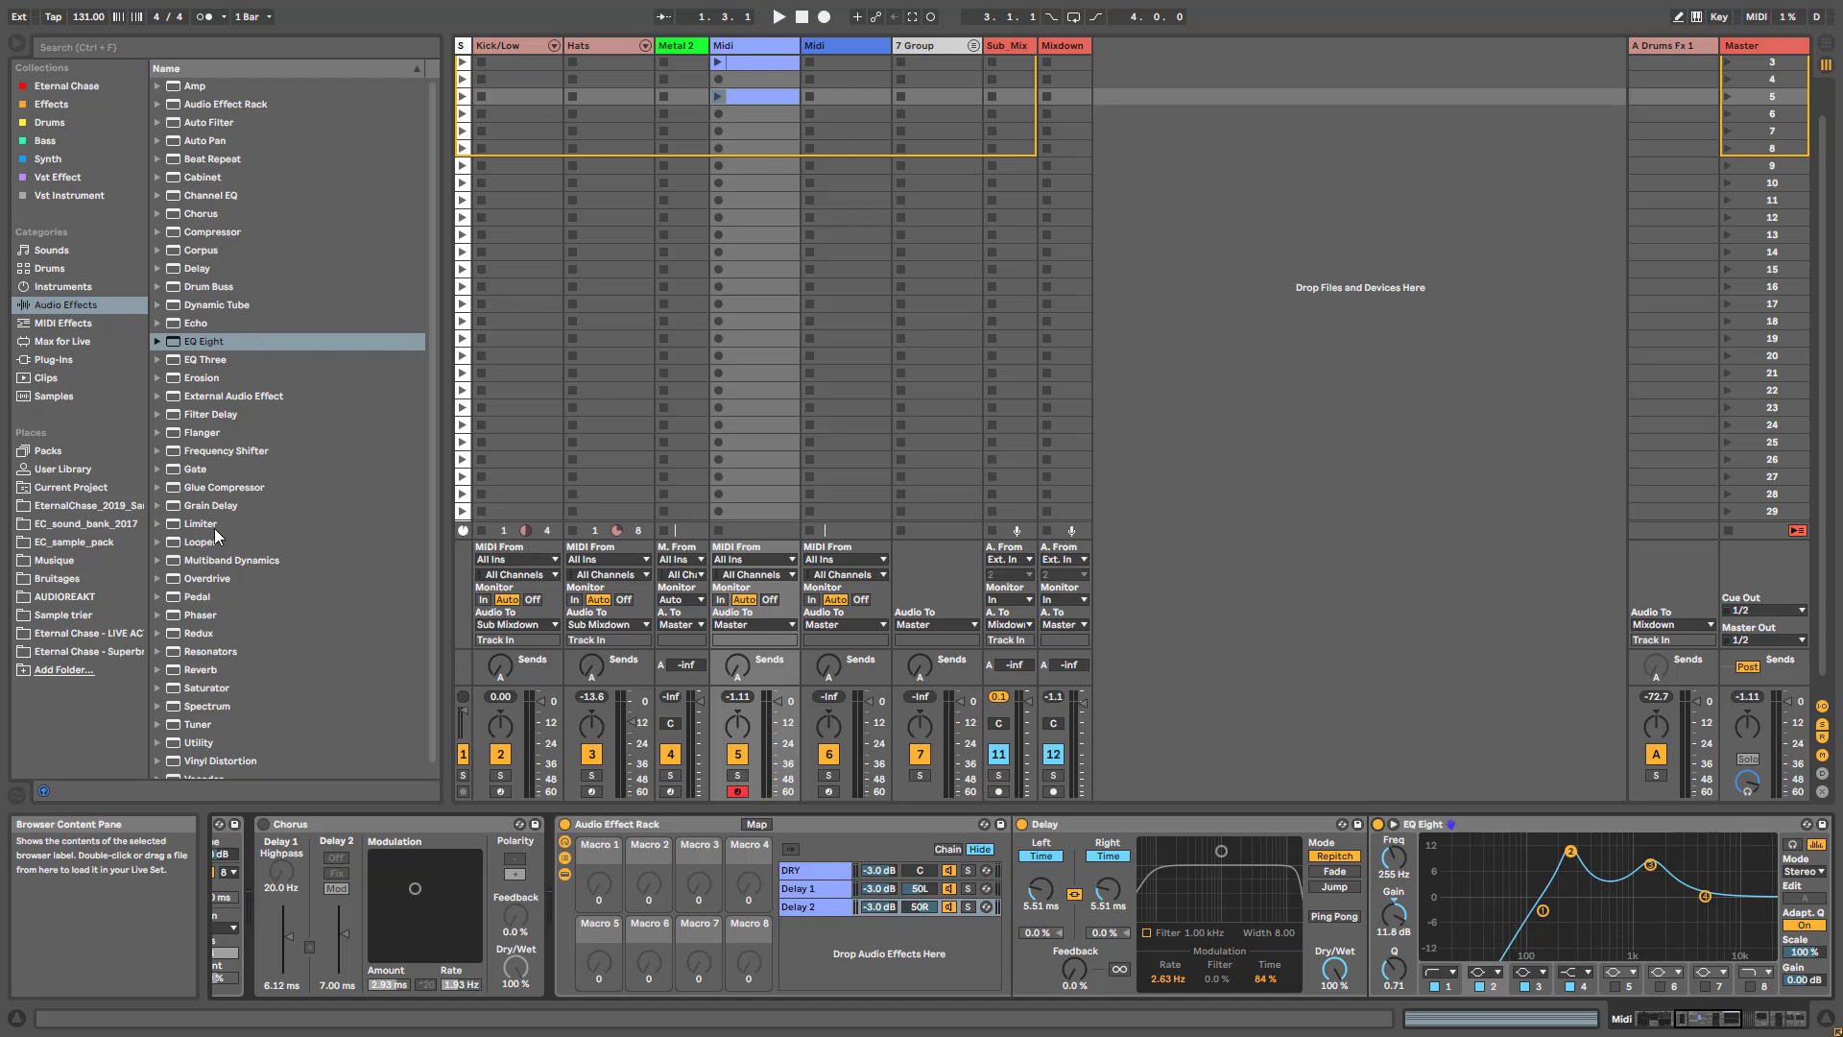
- Add a Frequency Shifter between the Delay and EQ Eight, set its fine shift to 18.5 Hz and turn it off
drag(229, 451, 1482, 921)
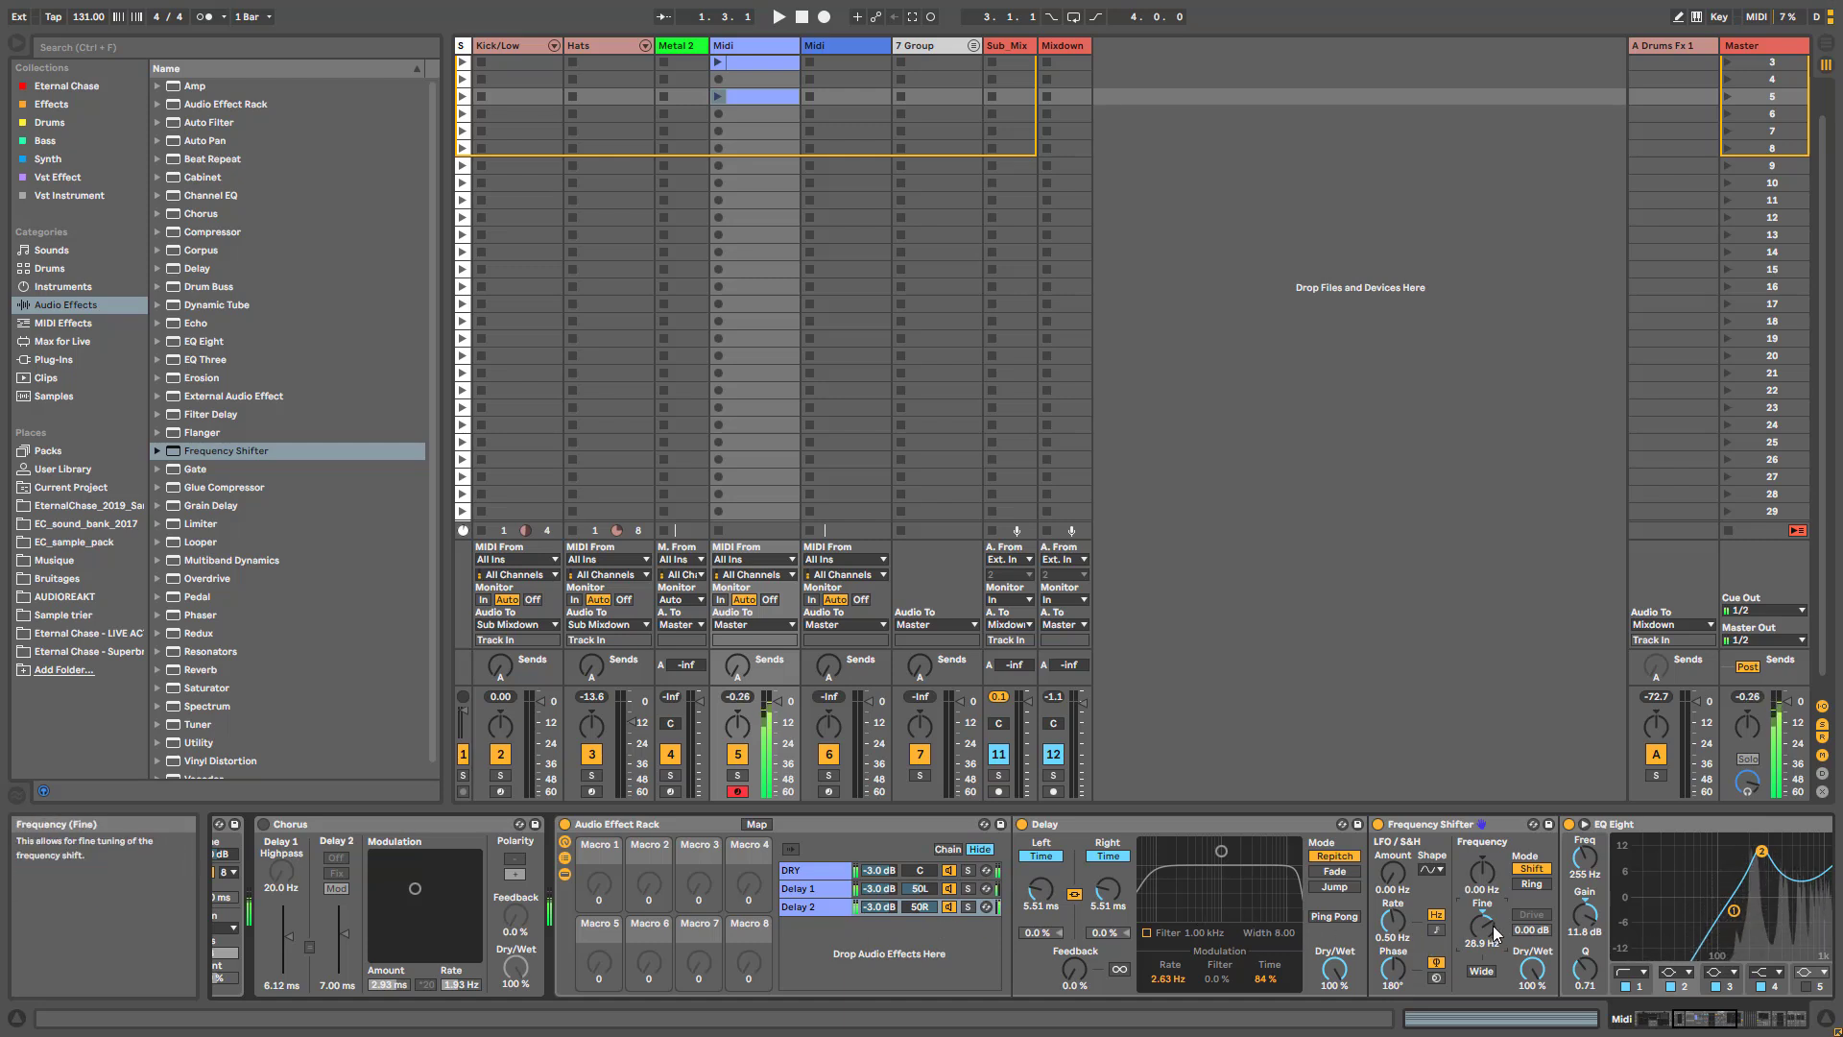
drag(1484, 925, 1484, 946)
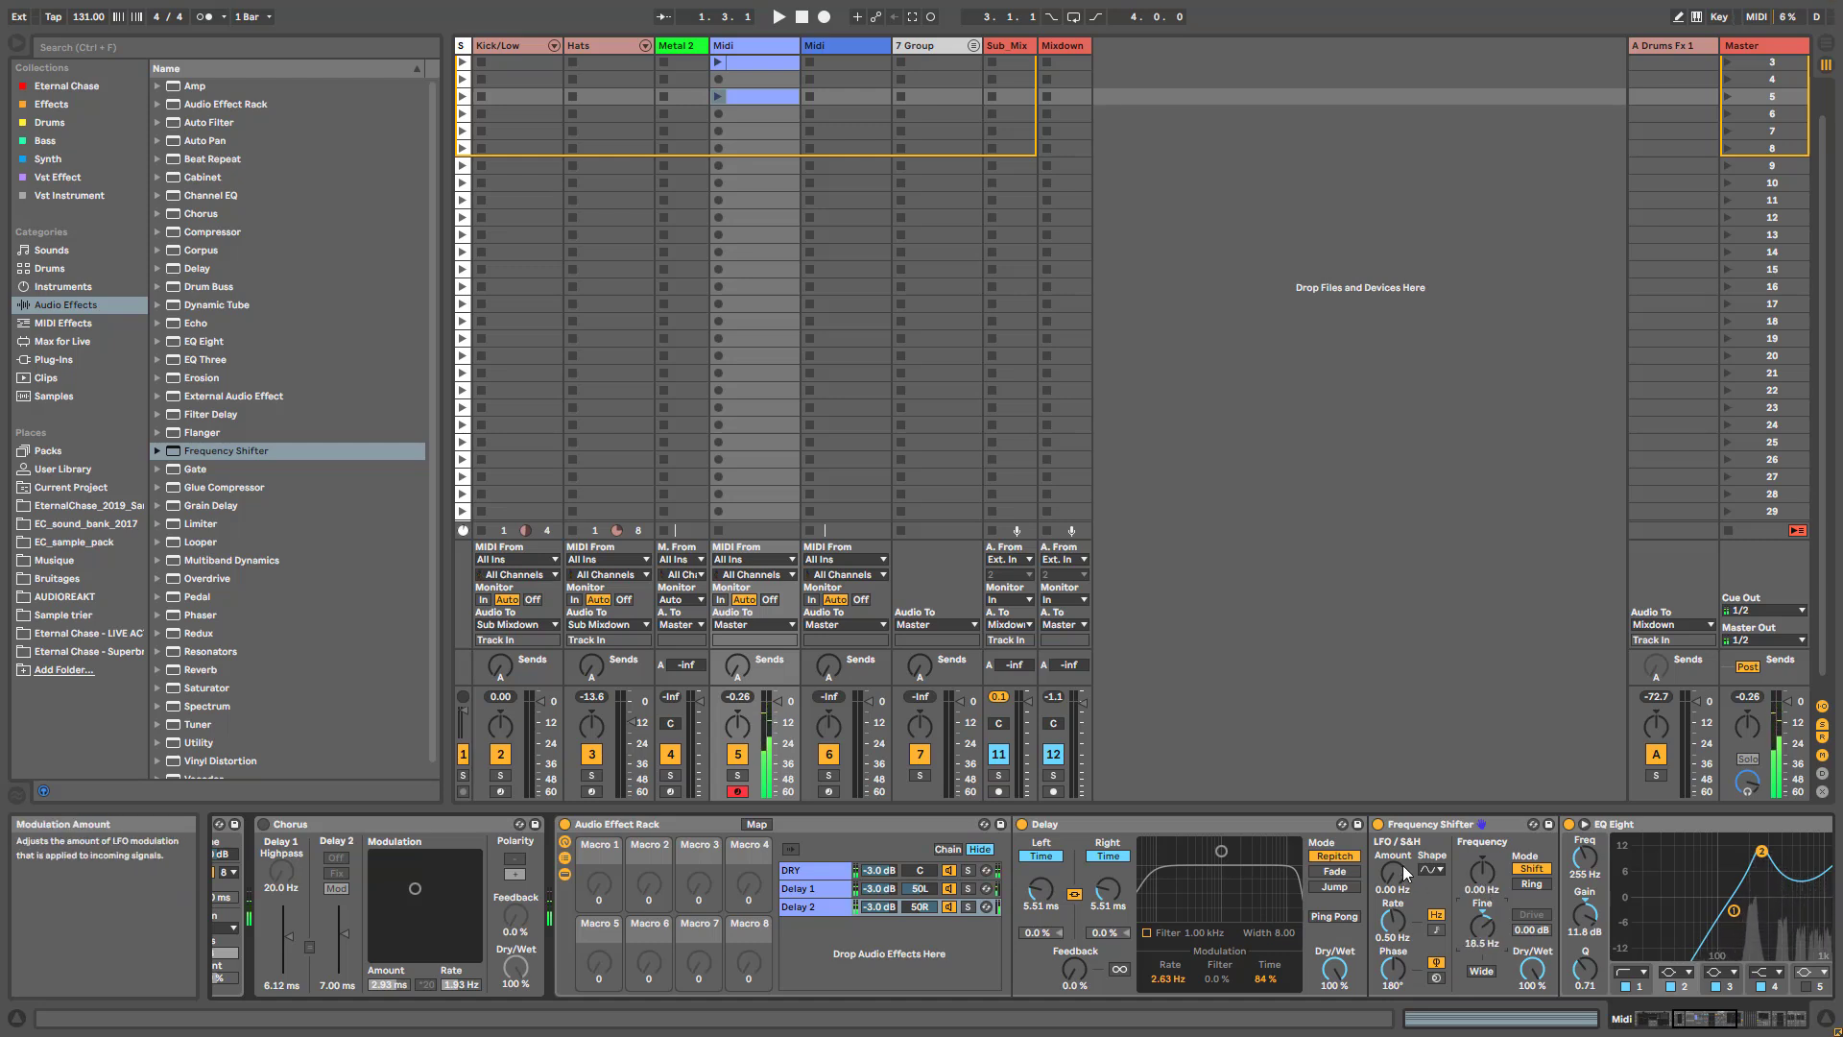
click(1379, 825)
- Add Resonators after the Delay in the Delay 2 chain and load the Berlin Resonators preset into the Delay 1 chain
drag(195, 647, 1352, 914)
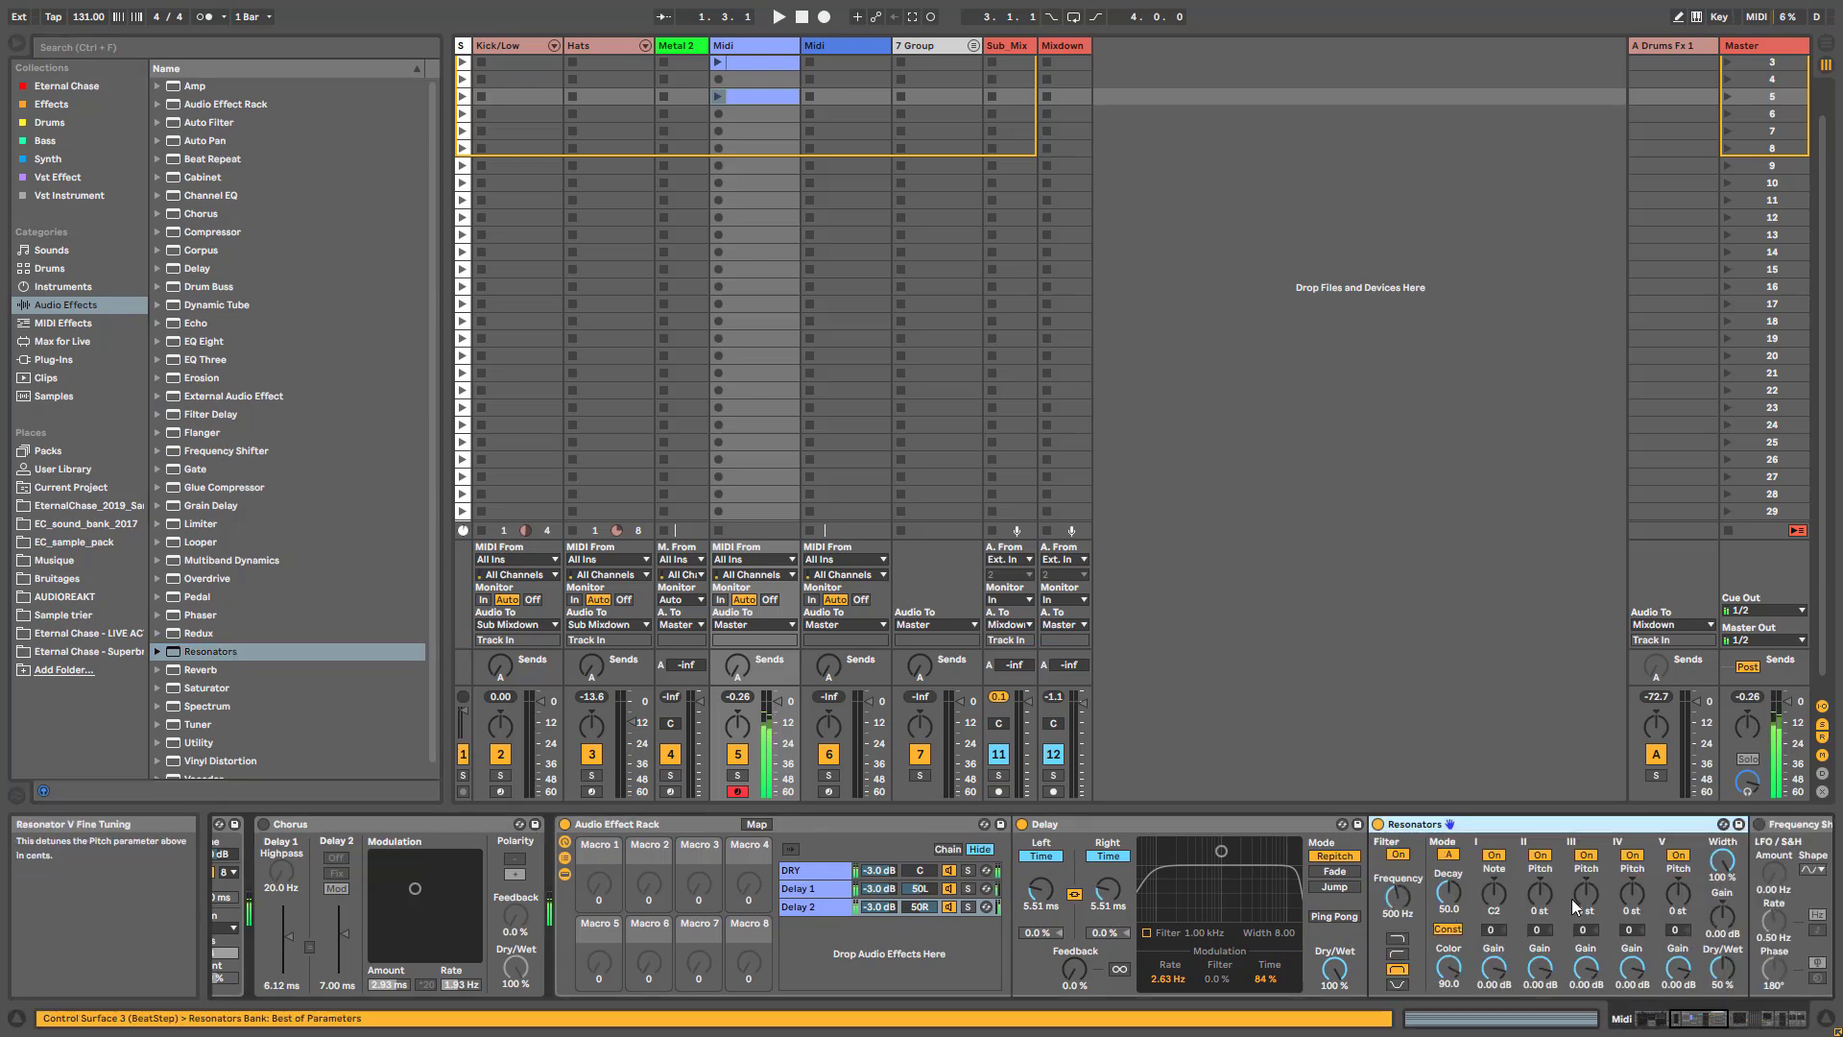
click(157, 654)
click(197, 670)
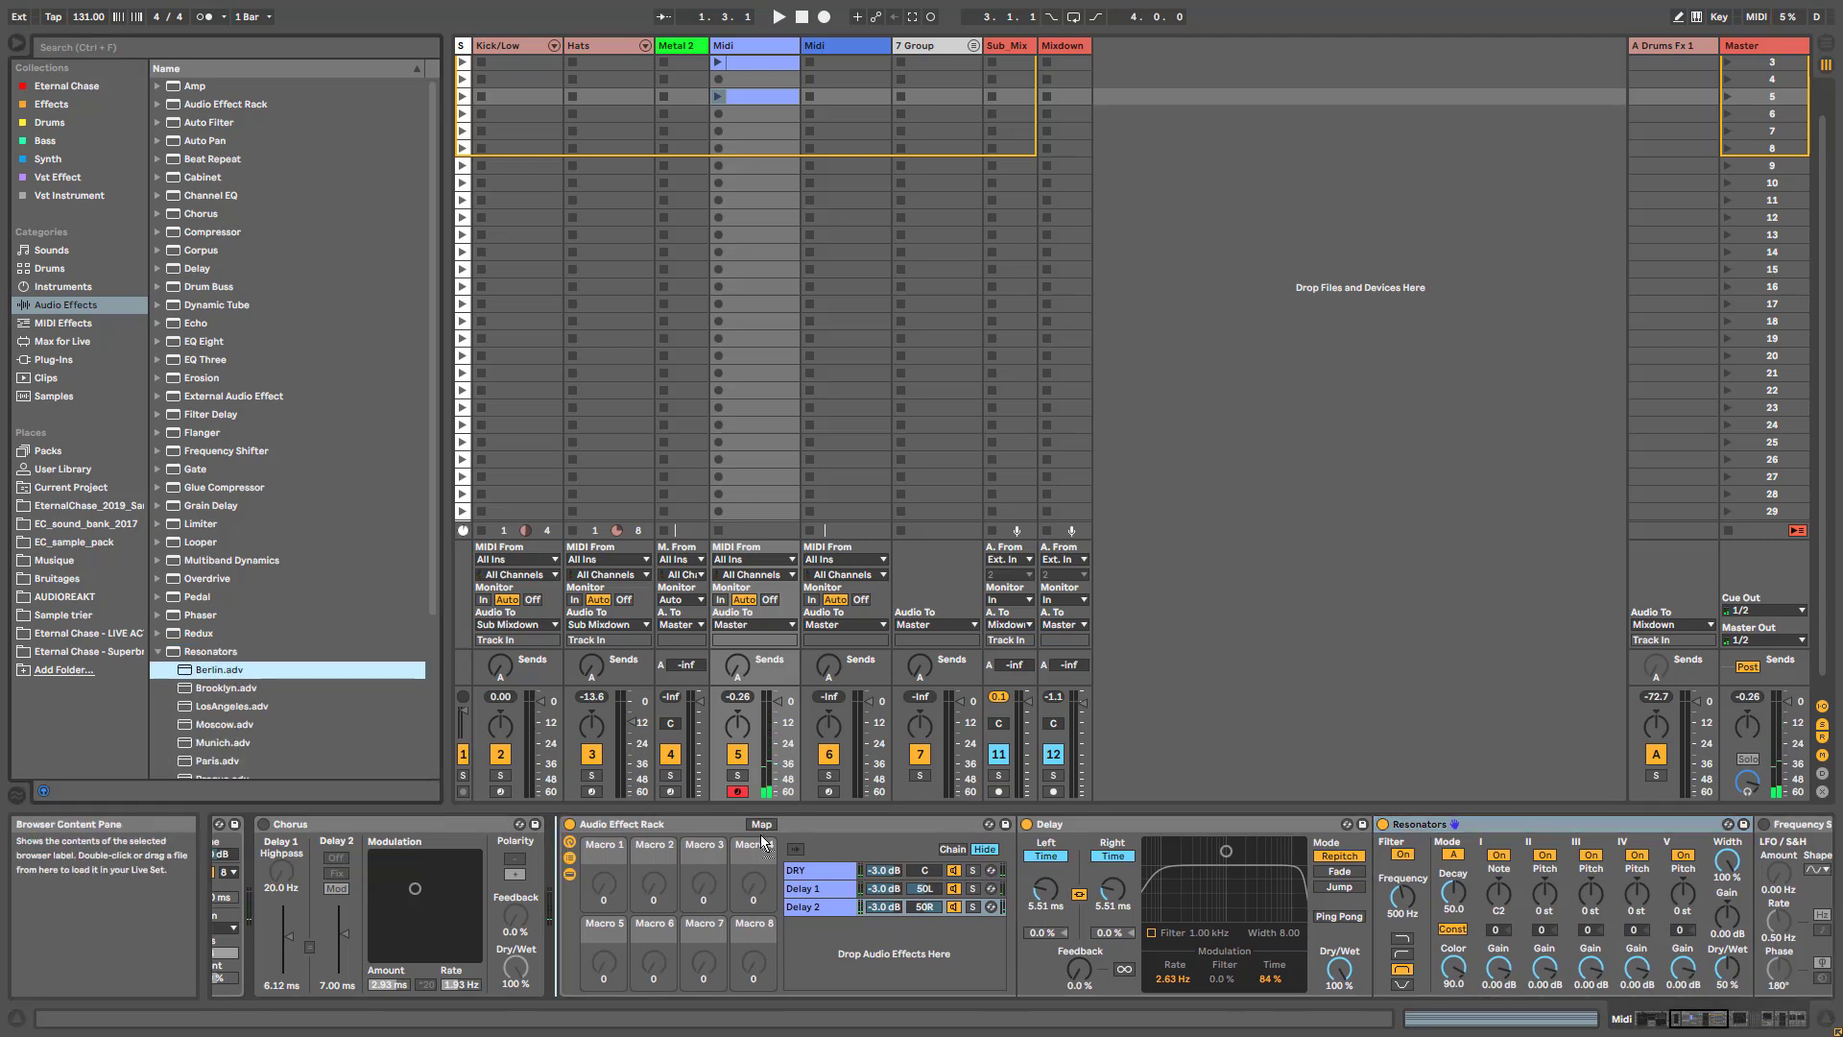
click(805, 897)
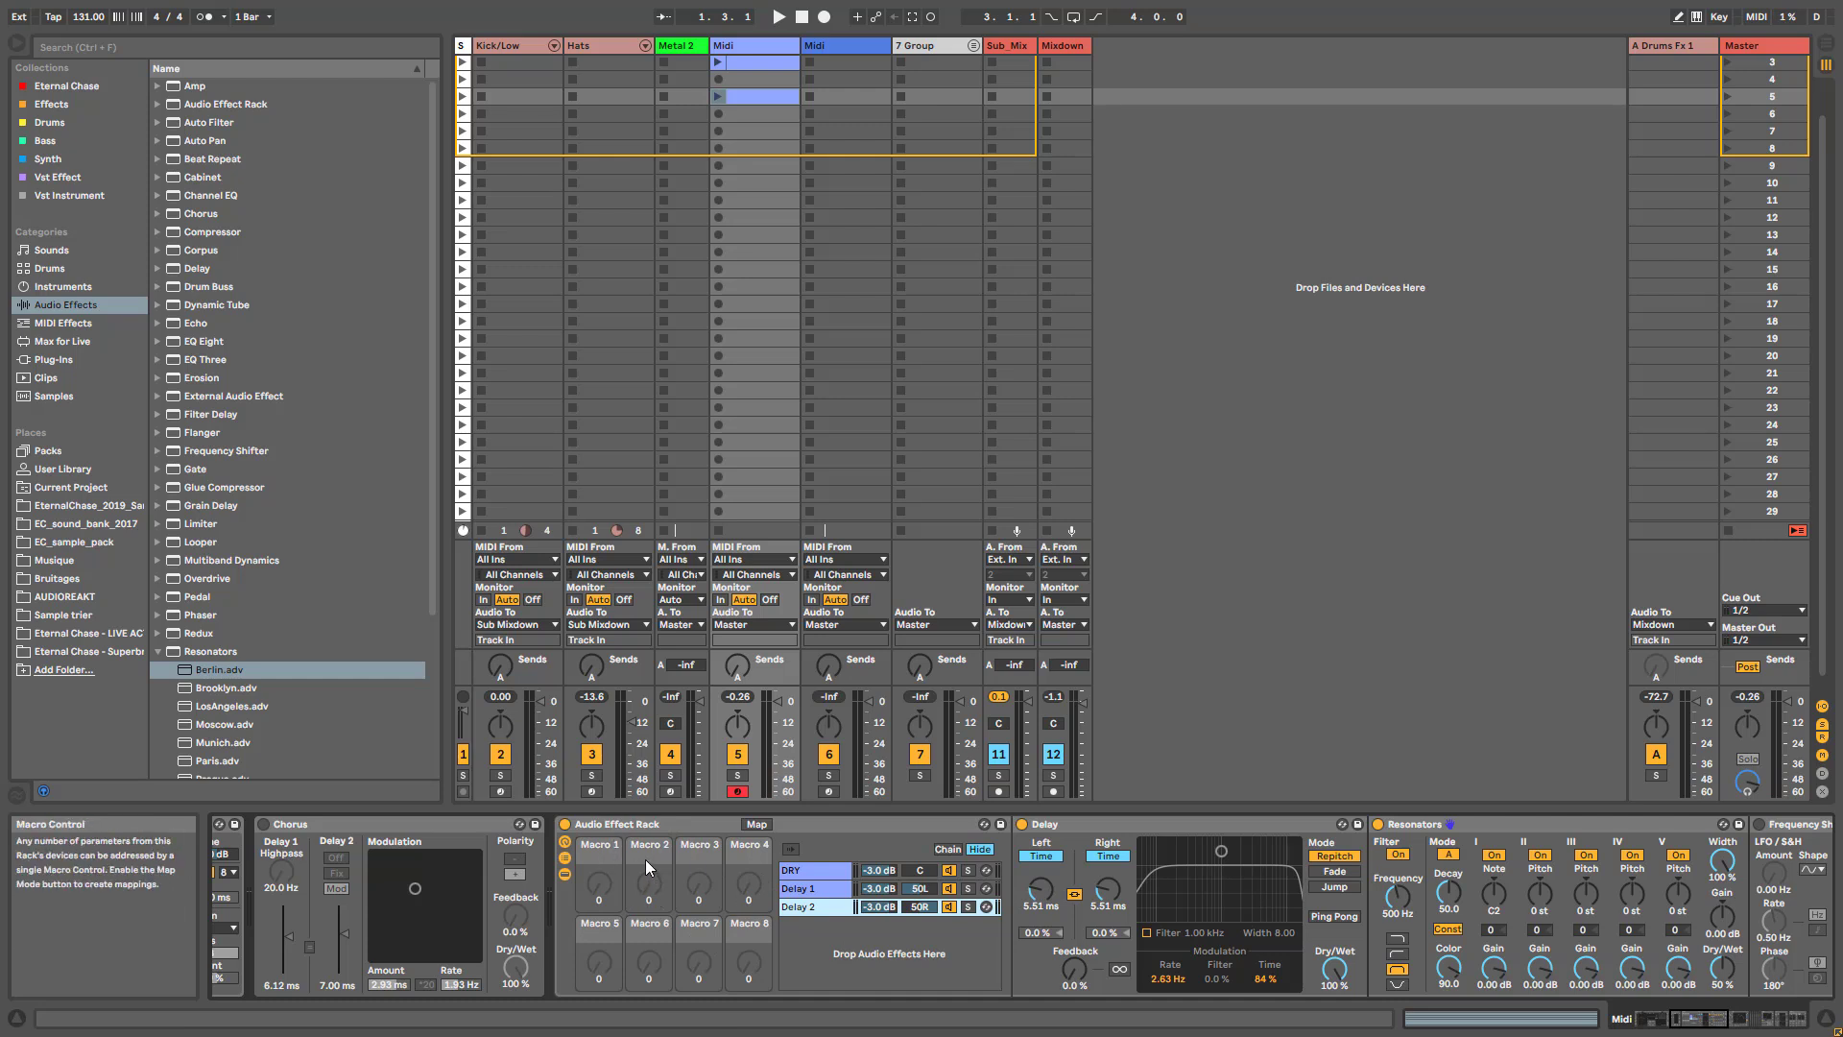
- Map the left delay time of the Delay 1 chain to Macro 1 and that of the Delay 2 chain to Macro 2
click(815, 891)
right_click(1038, 897)
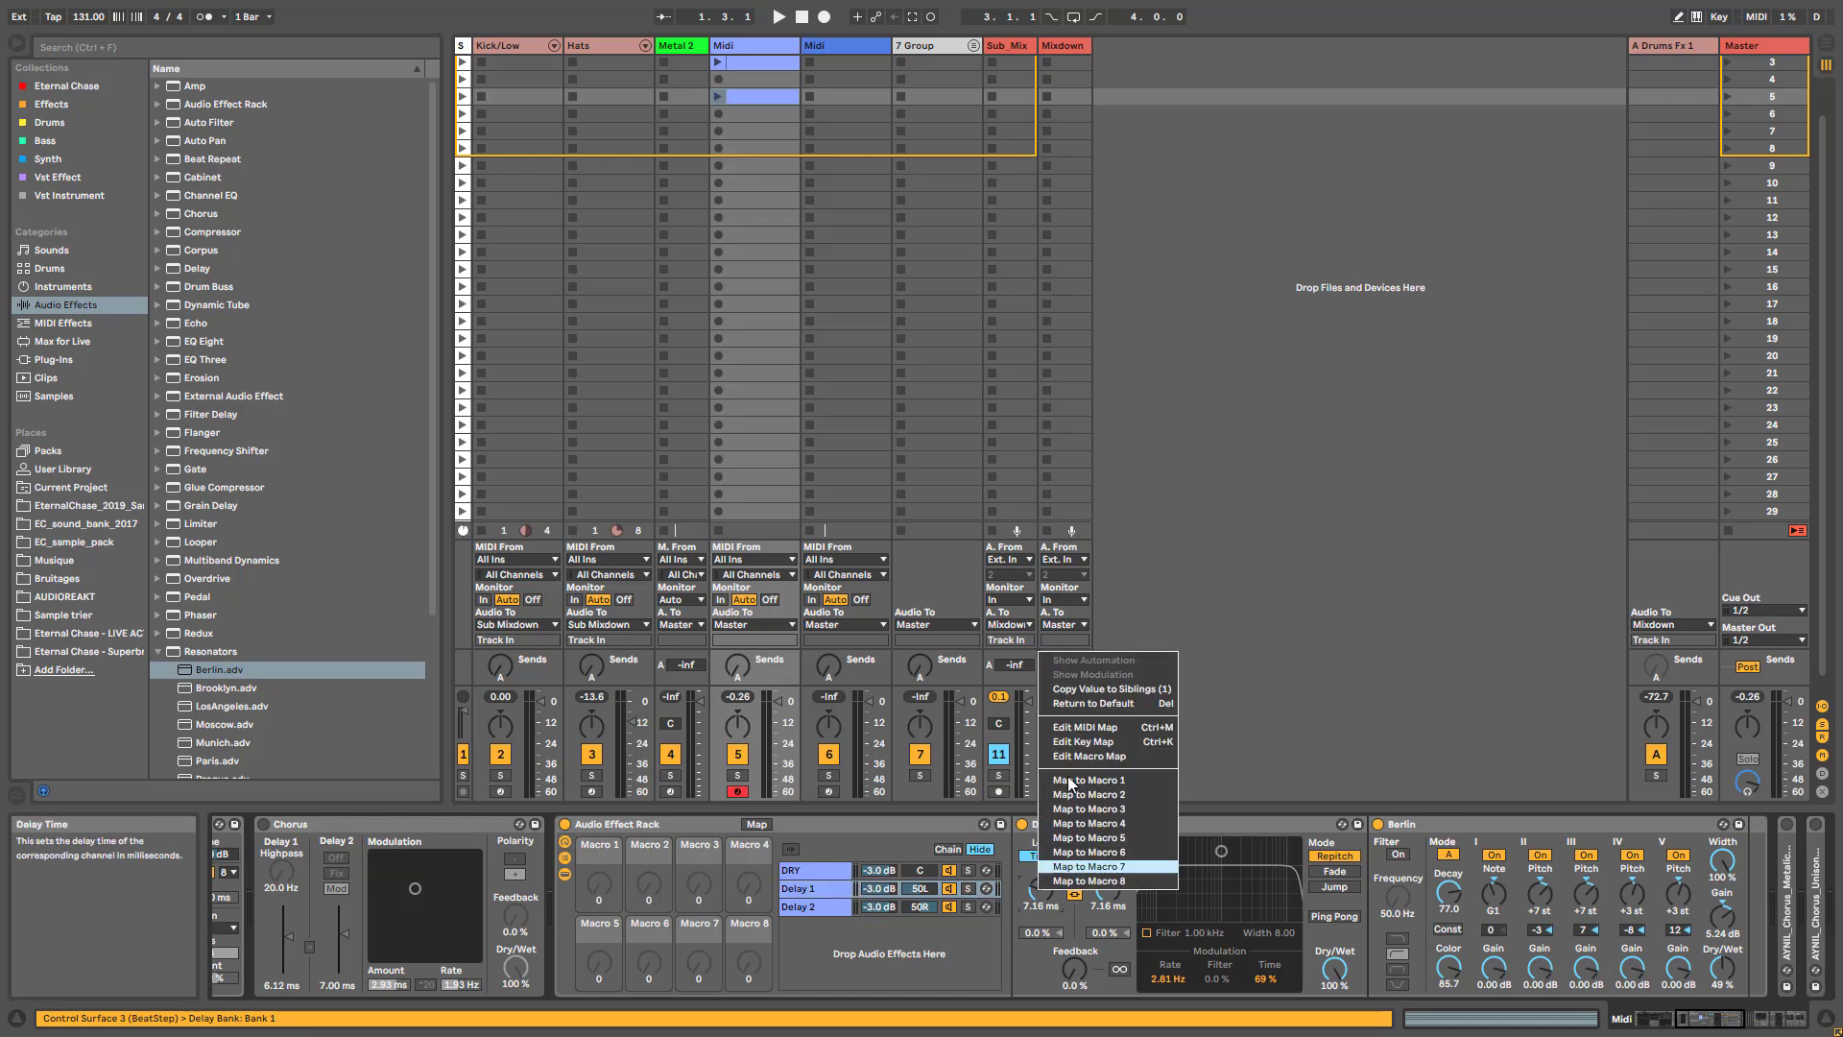
click(1075, 780)
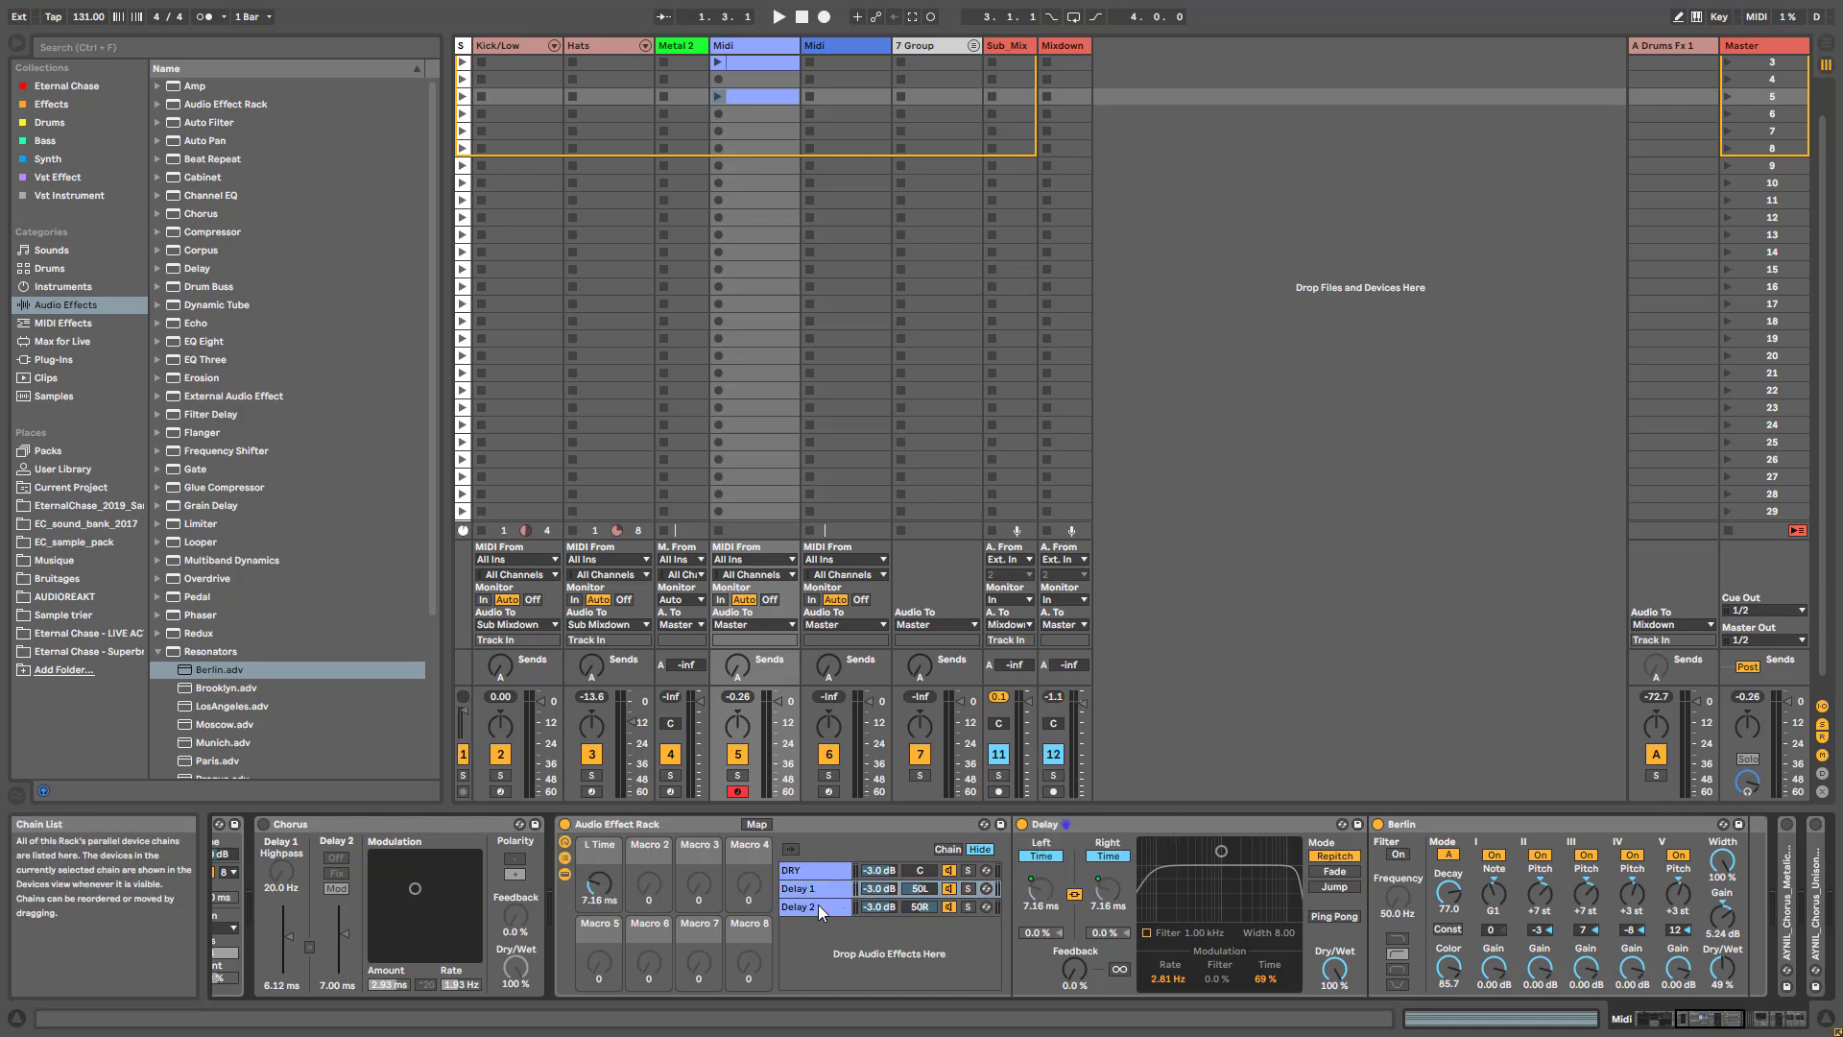
click(818, 904)
right_click(1045, 893)
click(1106, 796)
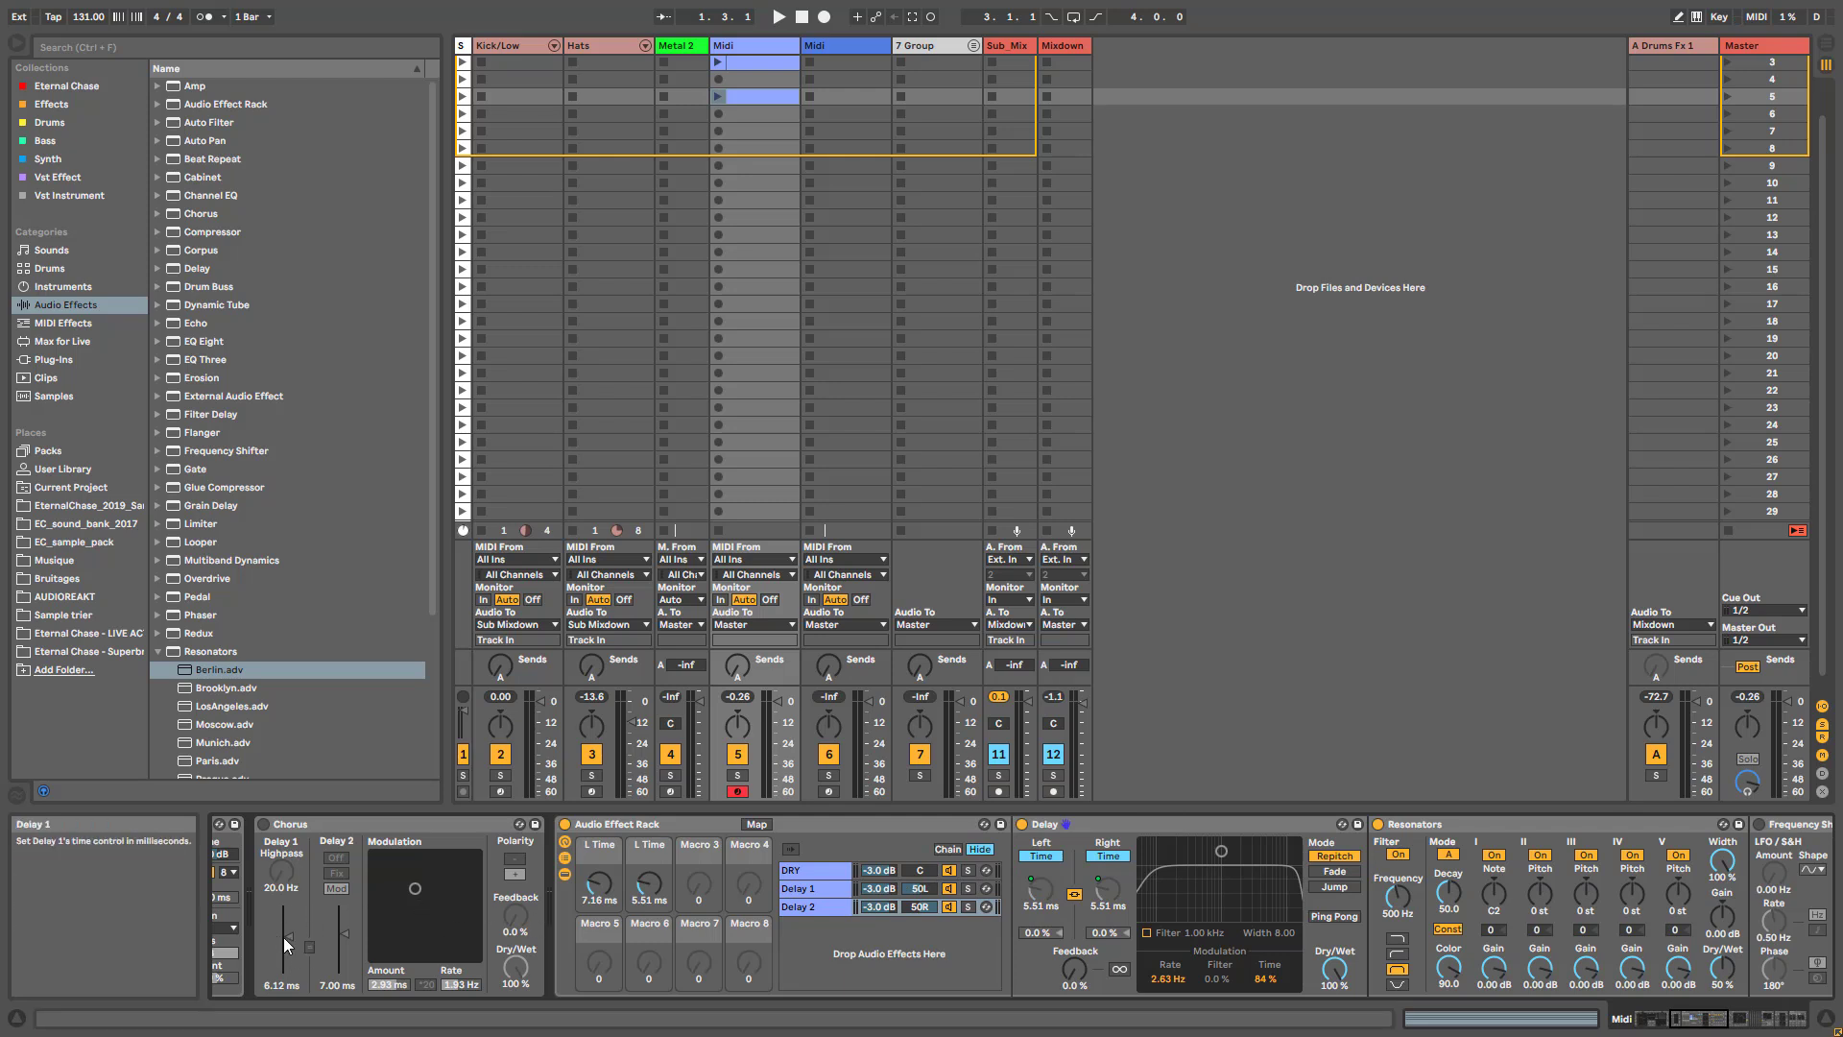
- Rename the first macro "DELAY 1" and the second macro "DFELAY 2"
click(602, 848)
text(DELAY 1)
key(Return)
click(638, 848)
text(DFELAY 2)
key(Return)
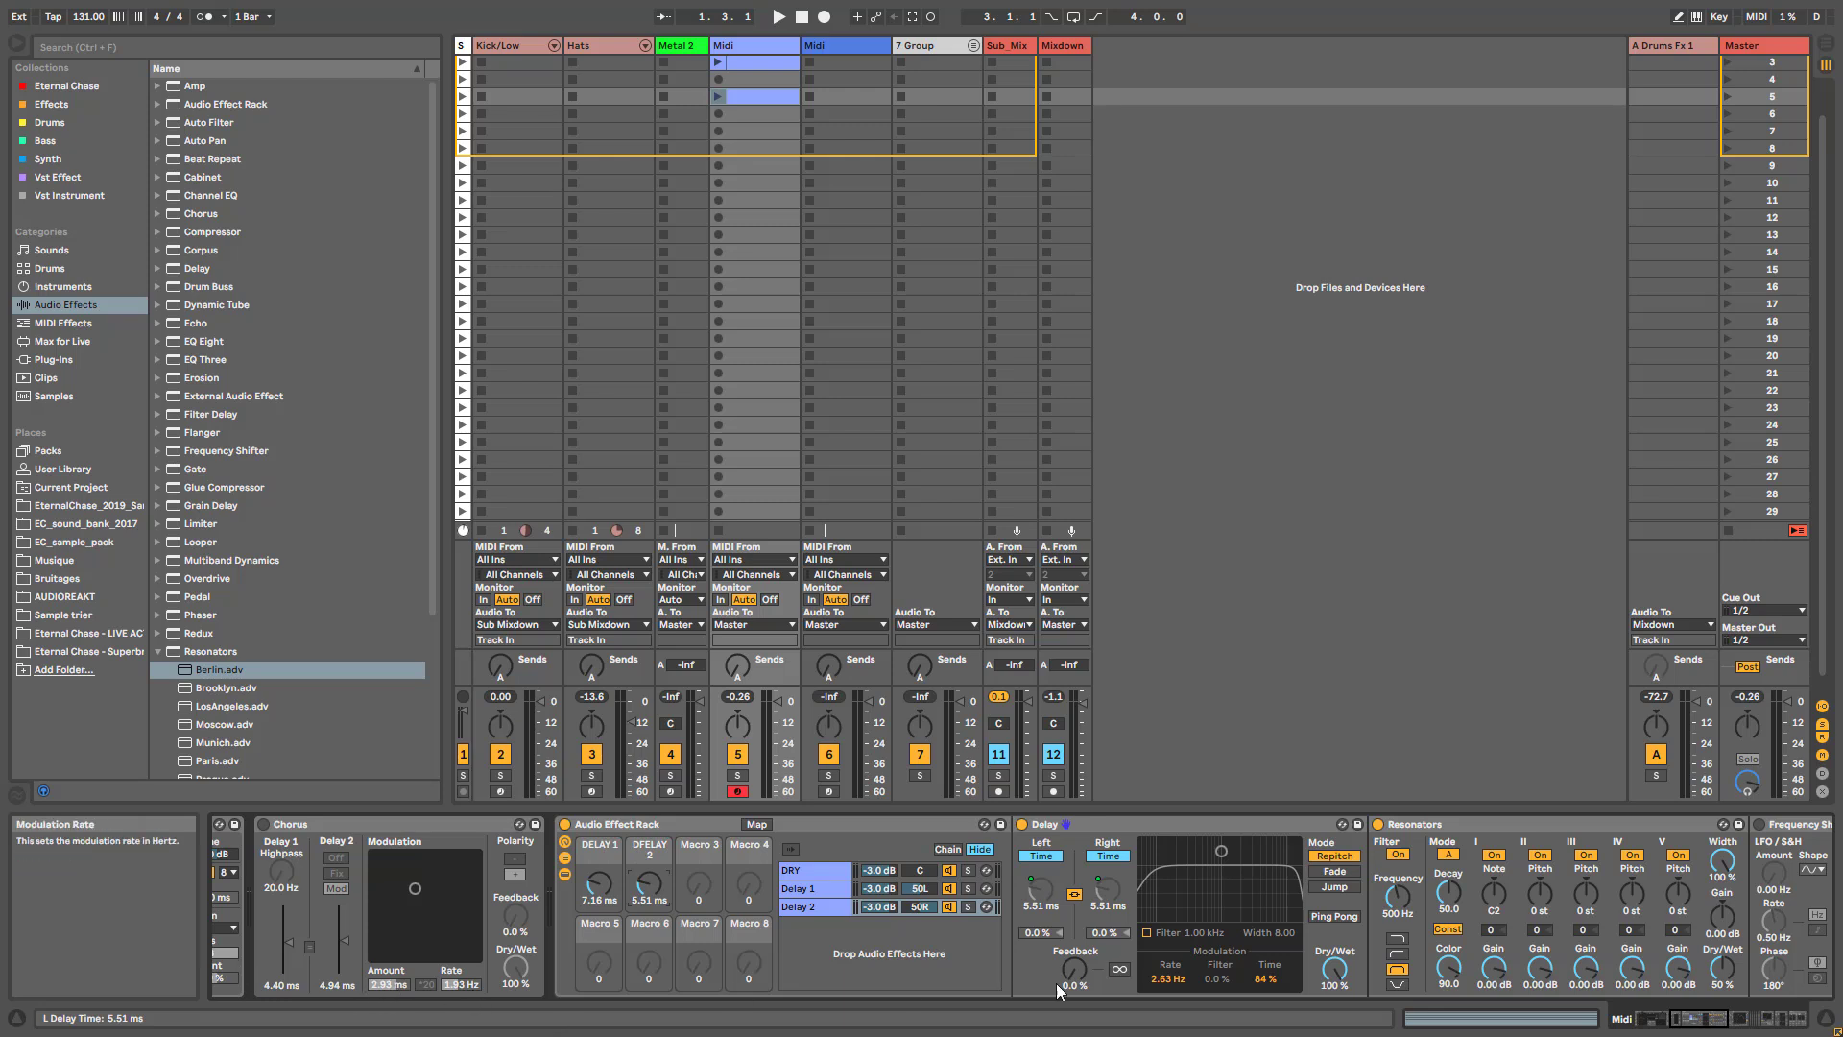
- Map the Delay 2 chain's modulation rate to Macro 3 and its time modulation amount to Macro 4
right_click(1171, 983)
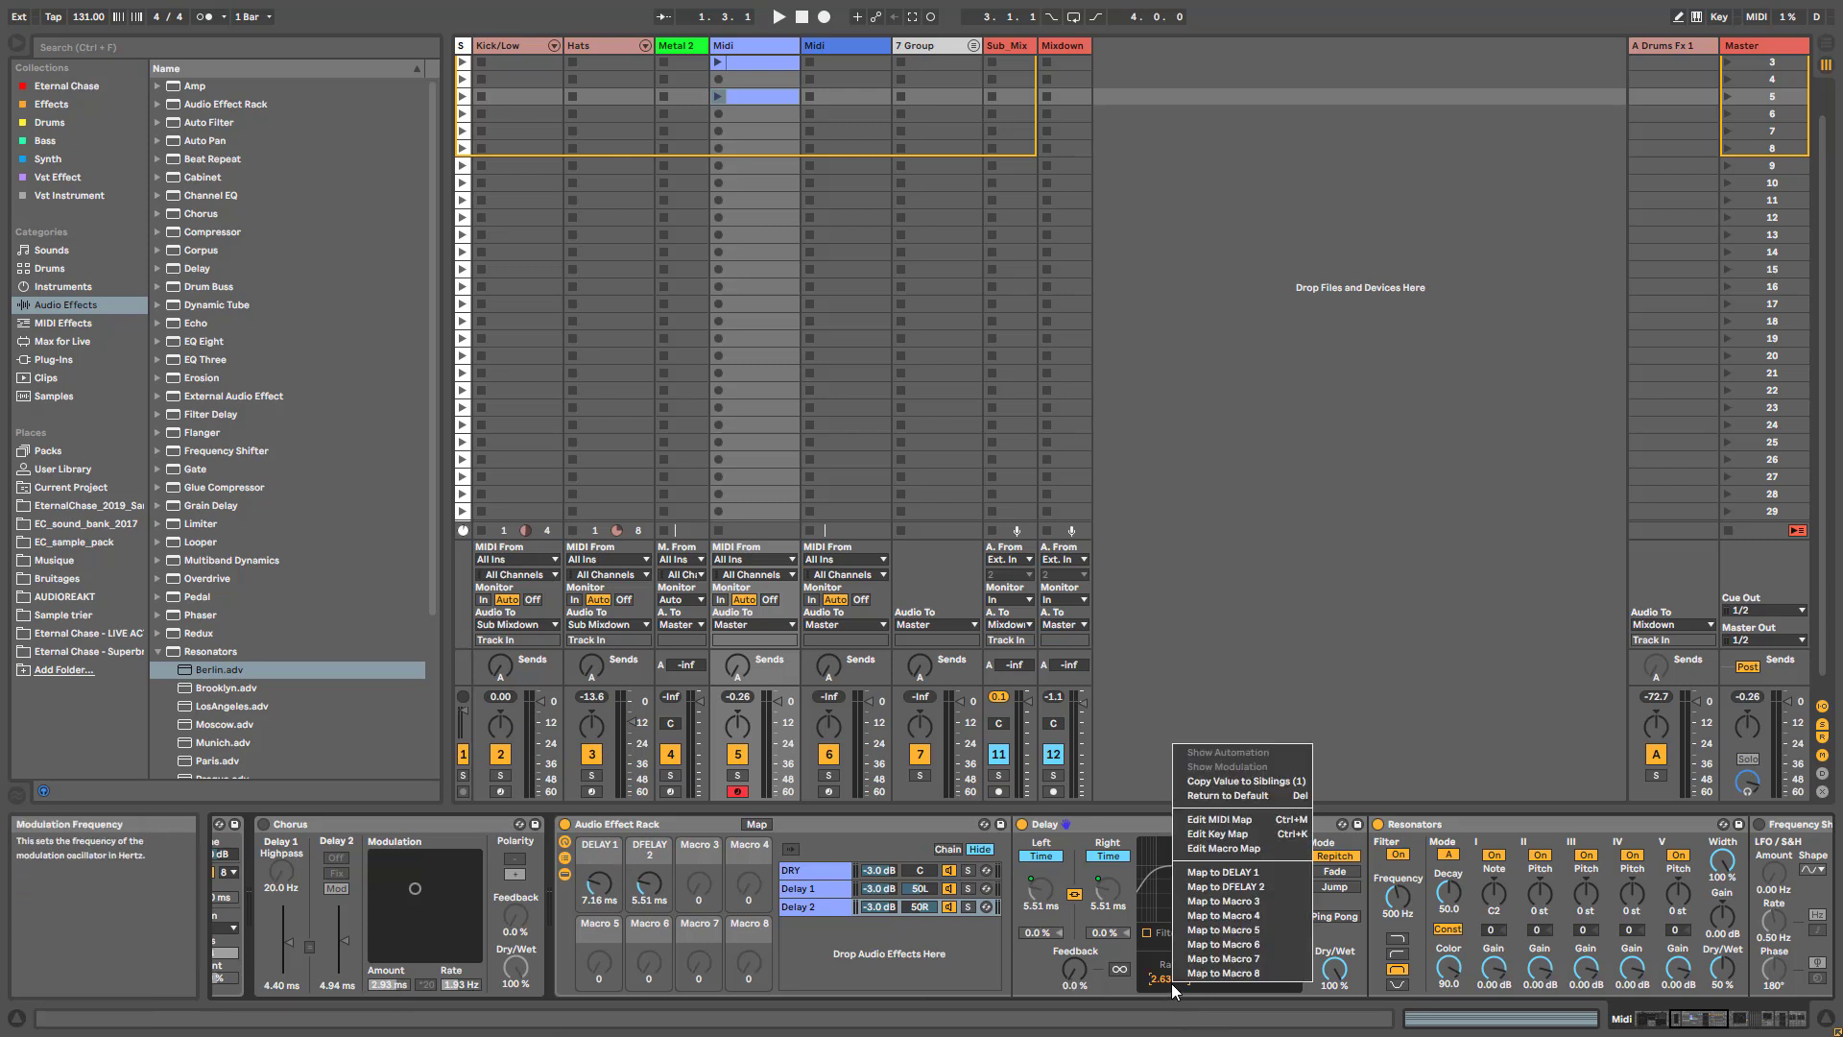
click(1206, 902)
right_click(1267, 978)
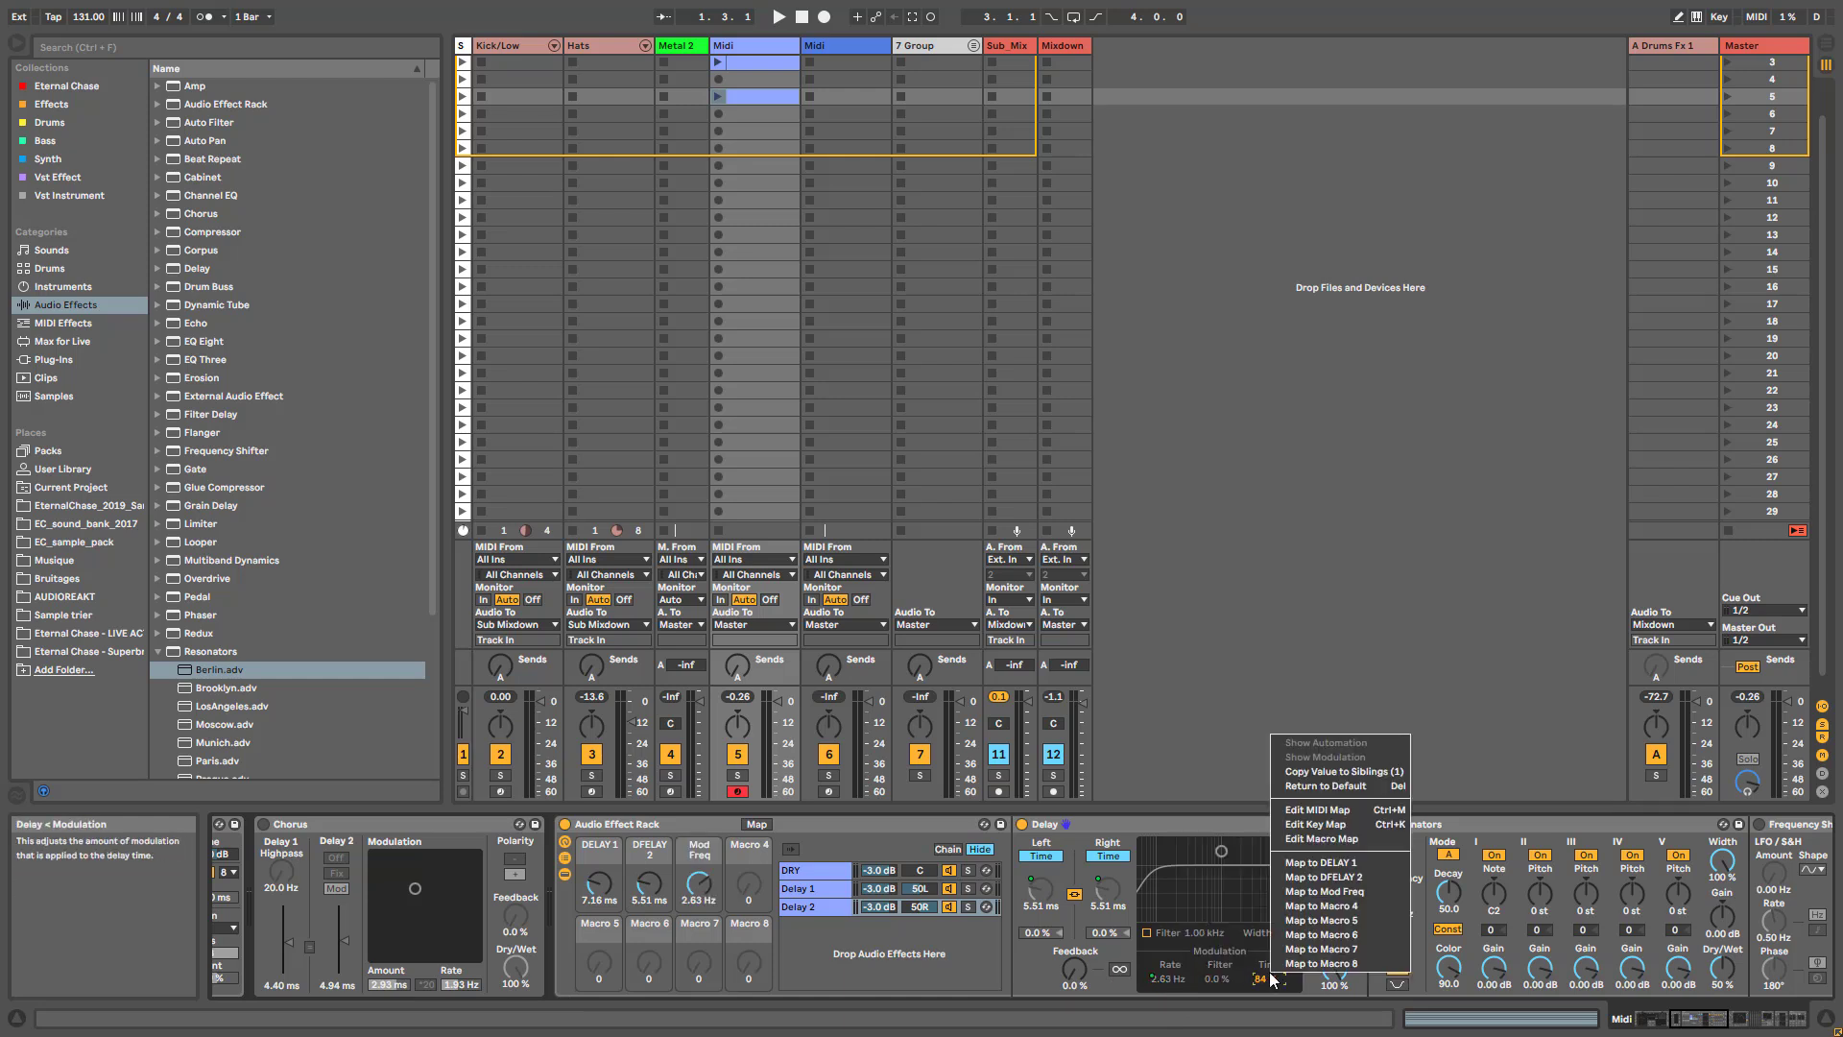
click(1300, 907)
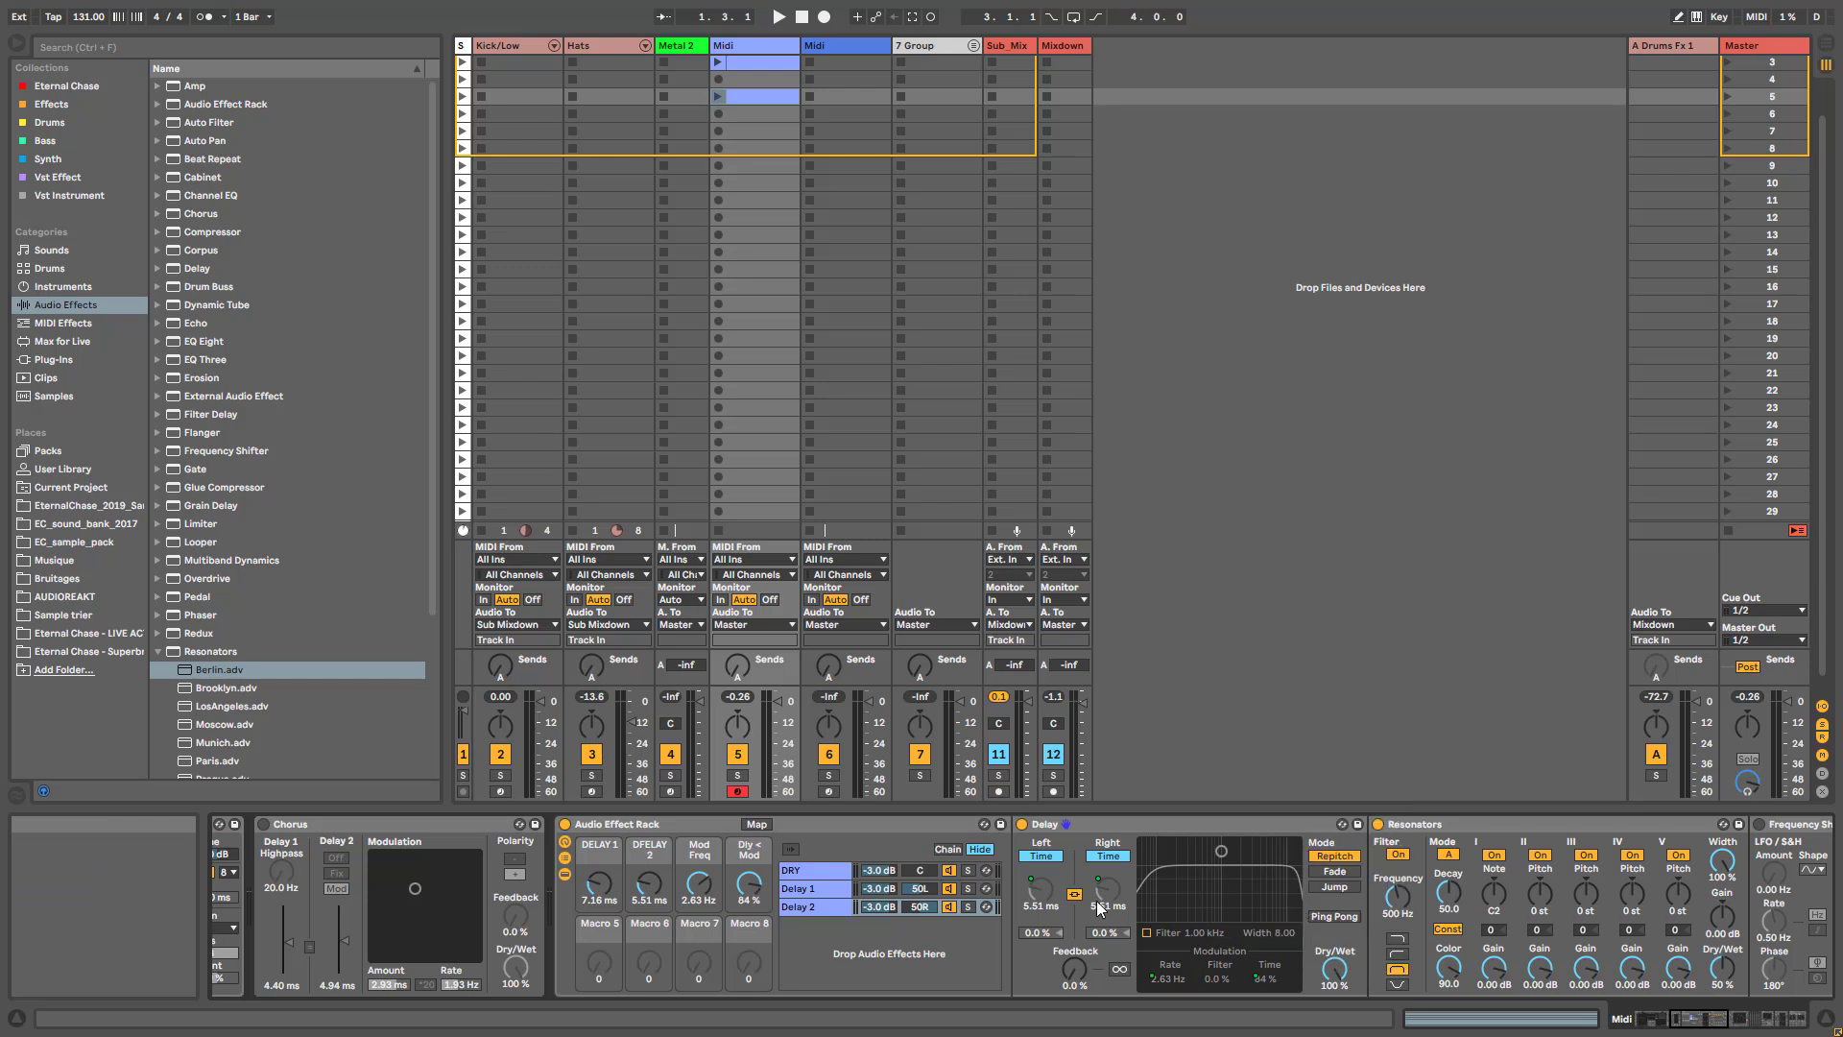
- Map the Delay 1 chain's modulation rate to the Mod Freq macro and its time modulation to the Dly < Mod macro
click(799, 889)
right_click(1167, 960)
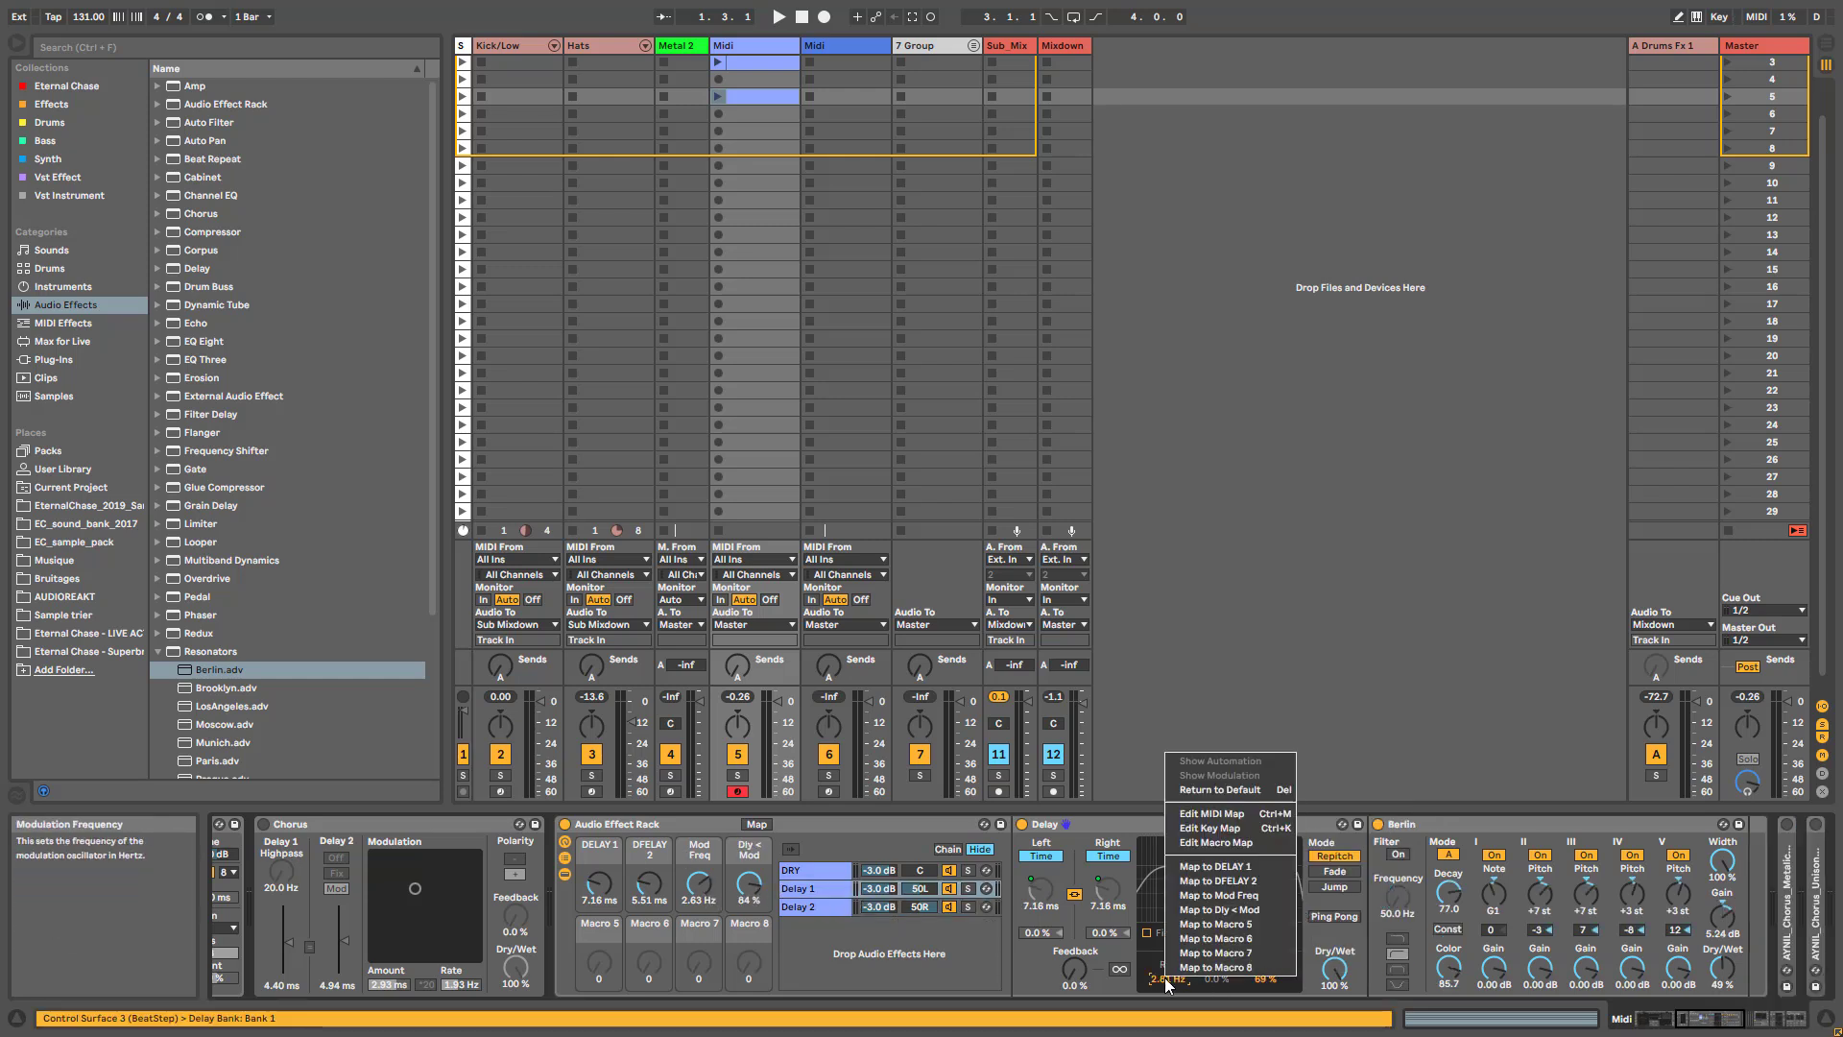
click(1210, 902)
right_click(1247, 964)
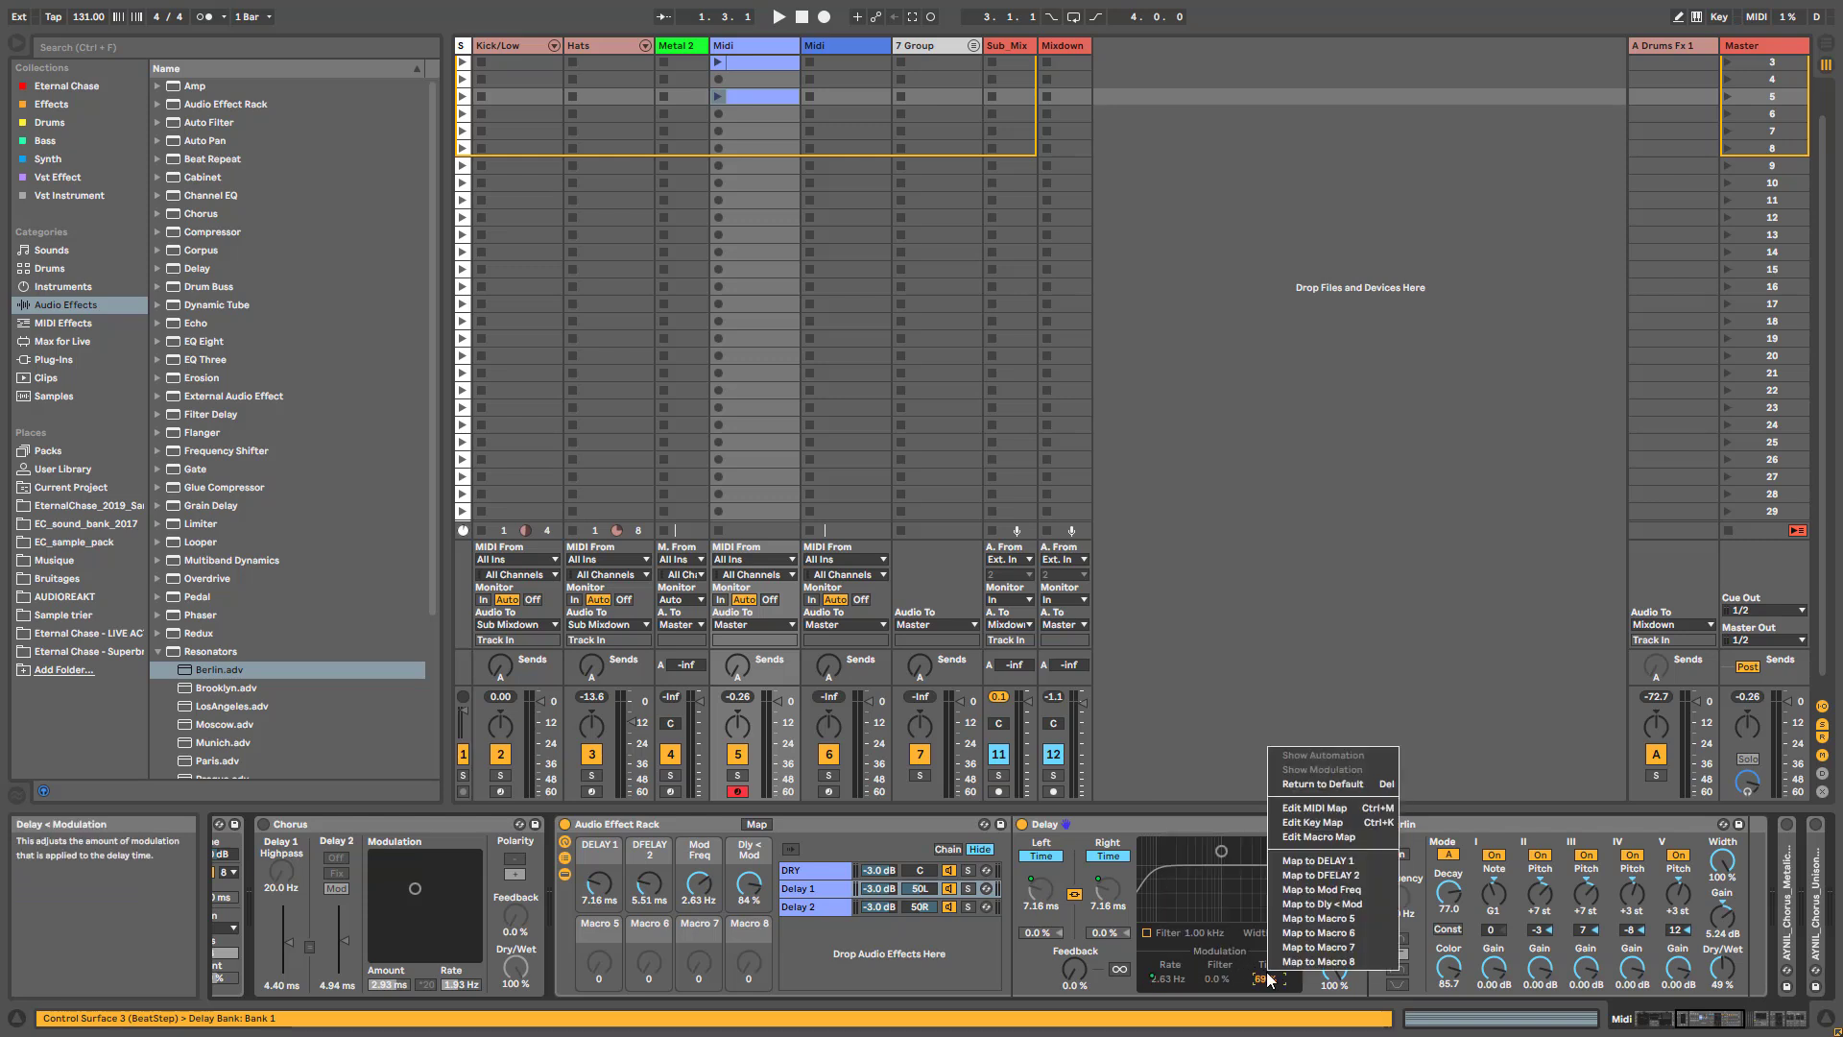
click(1311, 914)
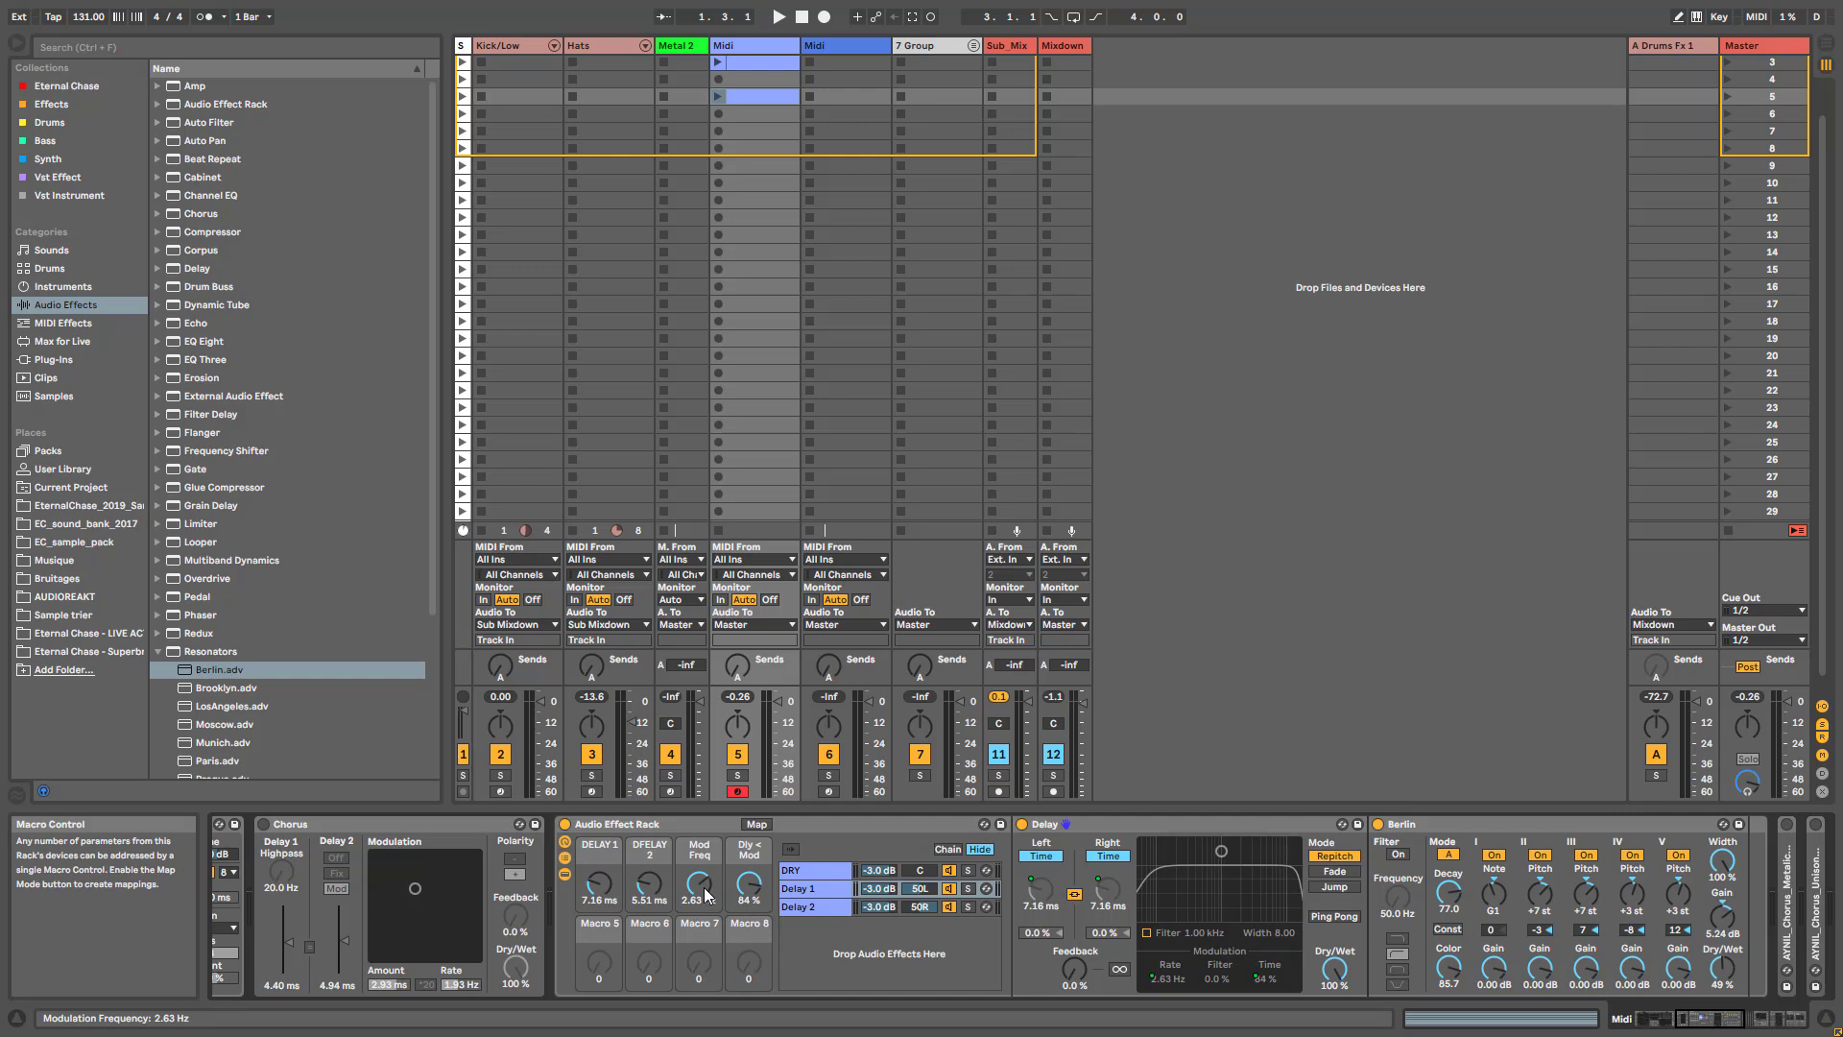
- Rename the Mod Freq macro "RATE" and the Dly < Mod macro "AMOUNT"
text(R)
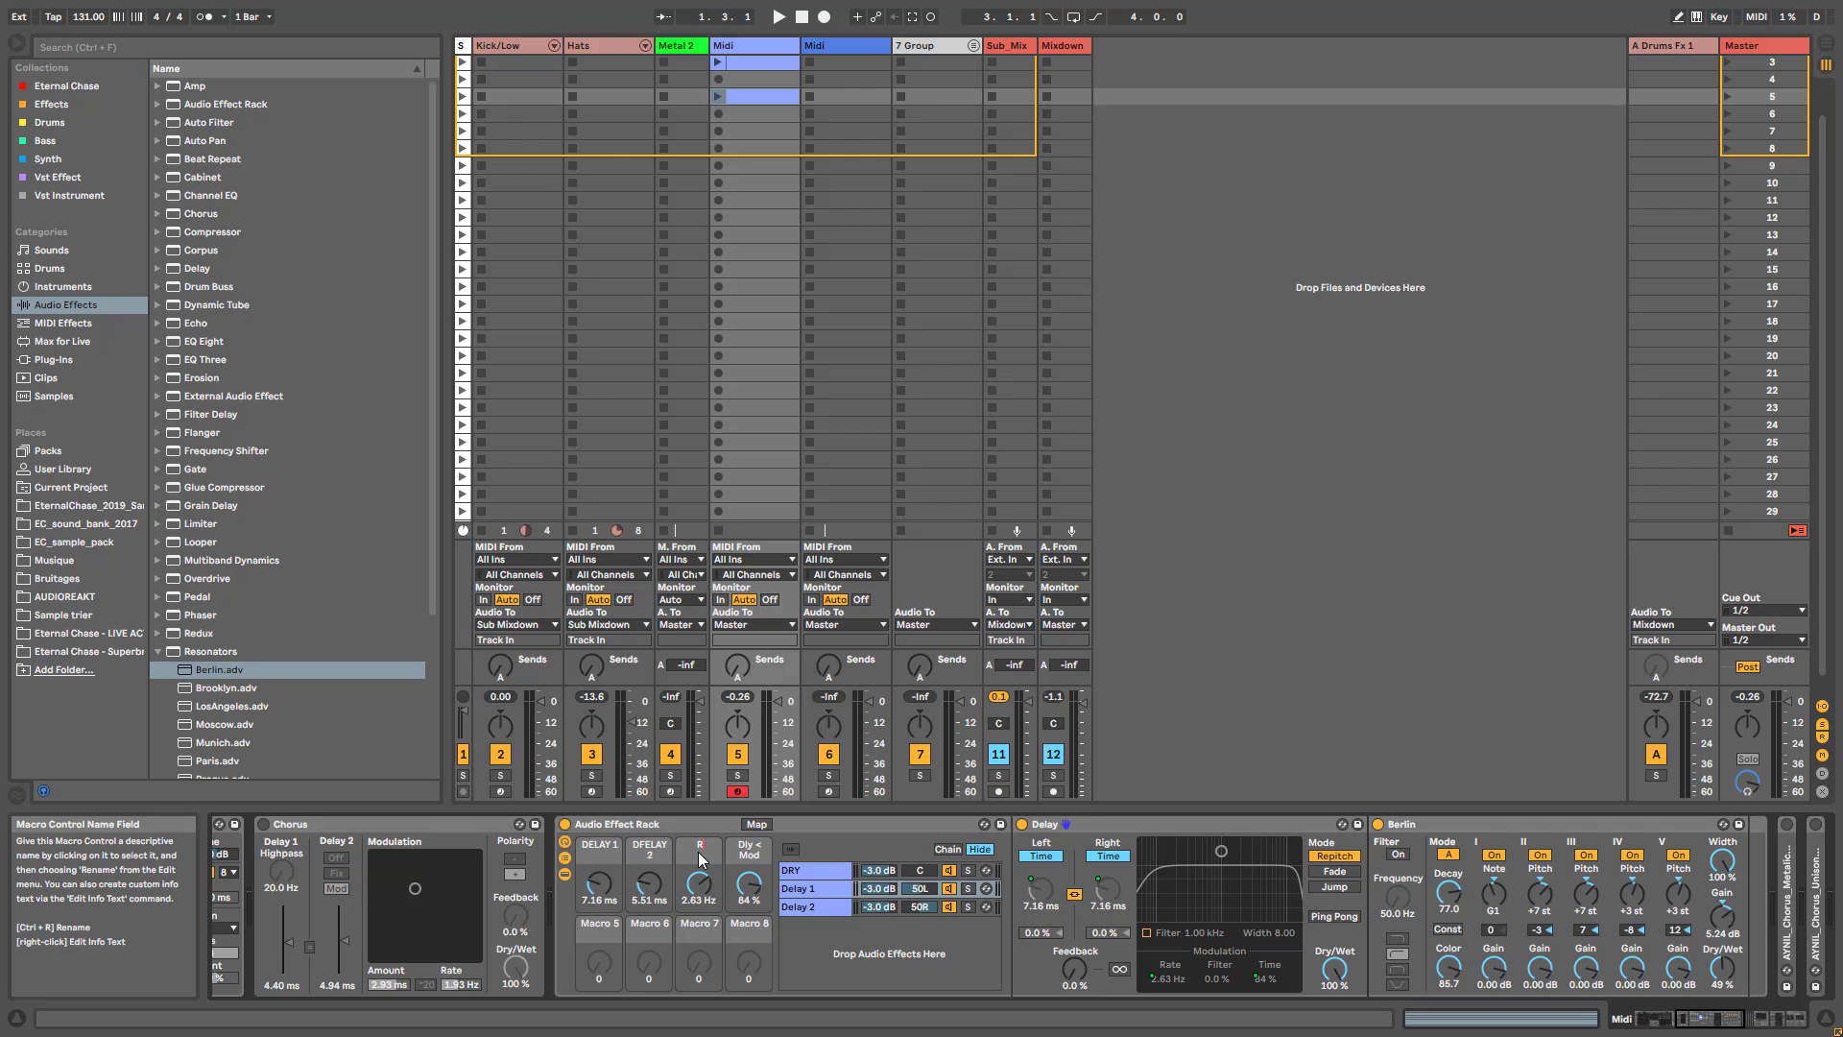
text(ATE)
key(Return)
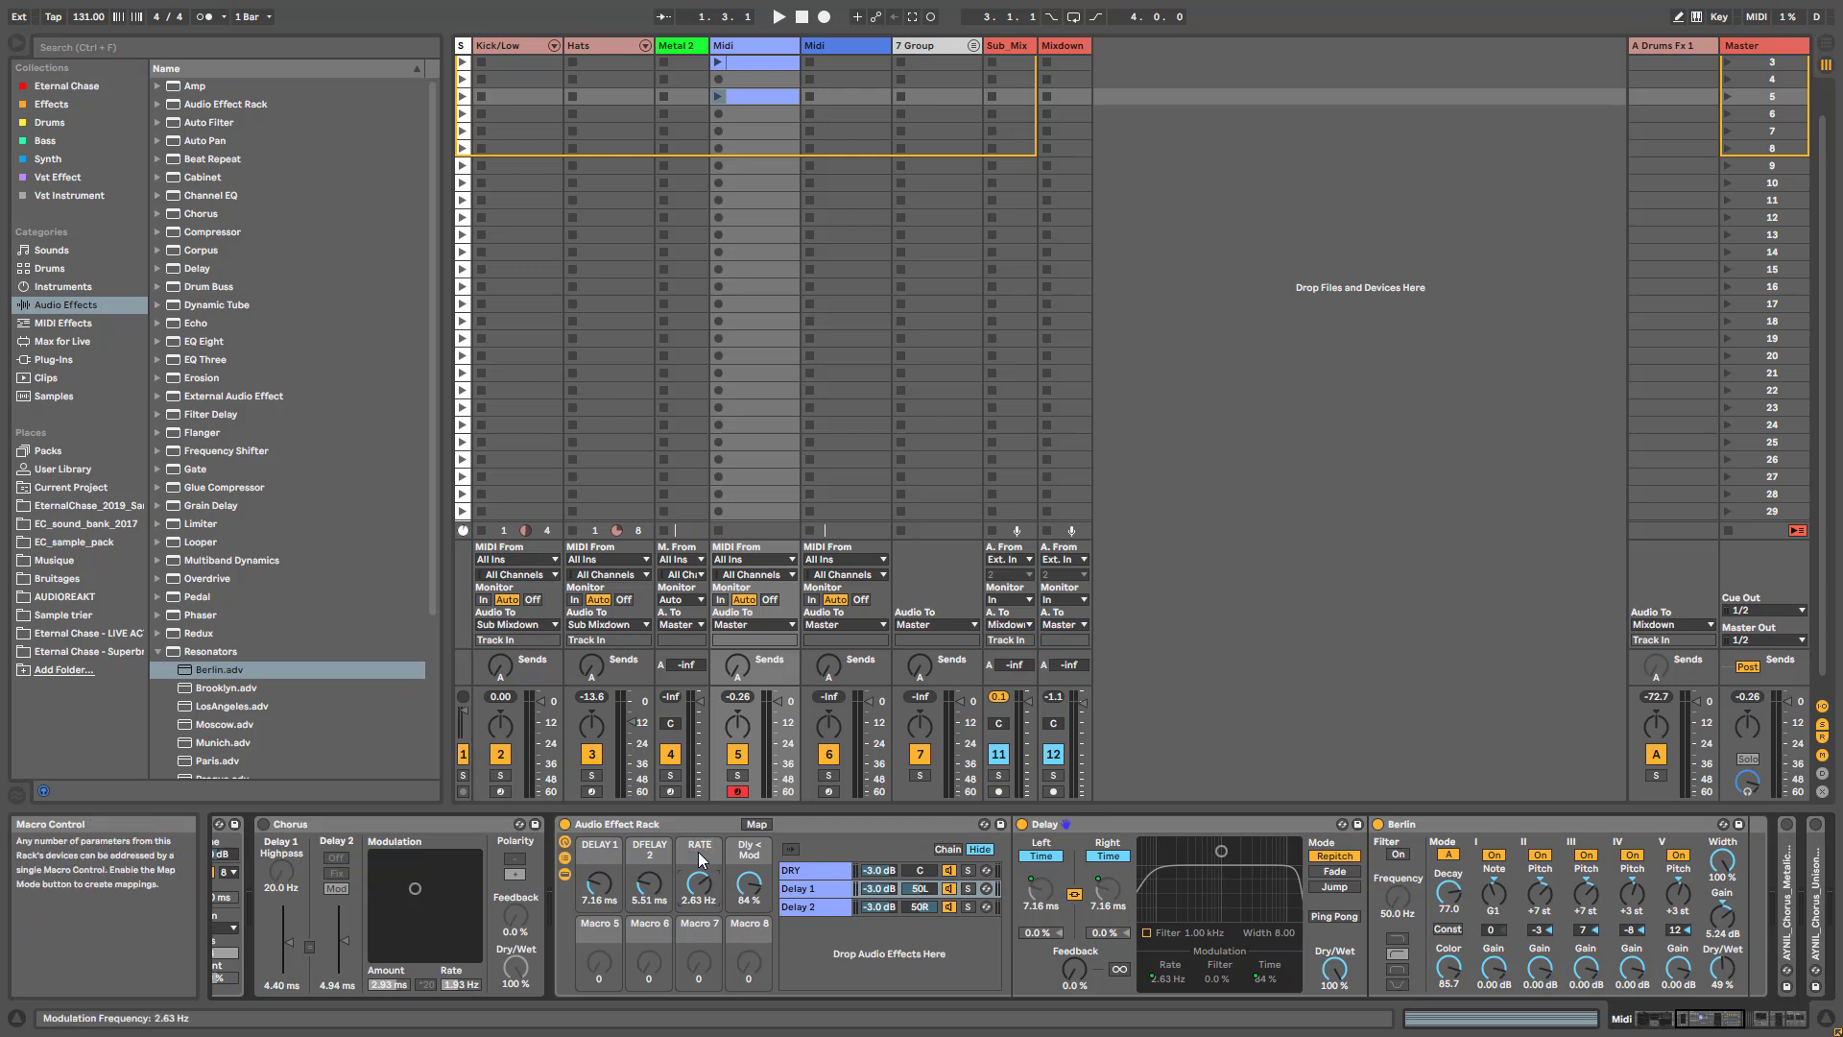
click(750, 849)
key(ctrl+r)
text(AMOUNT)
key(Return)
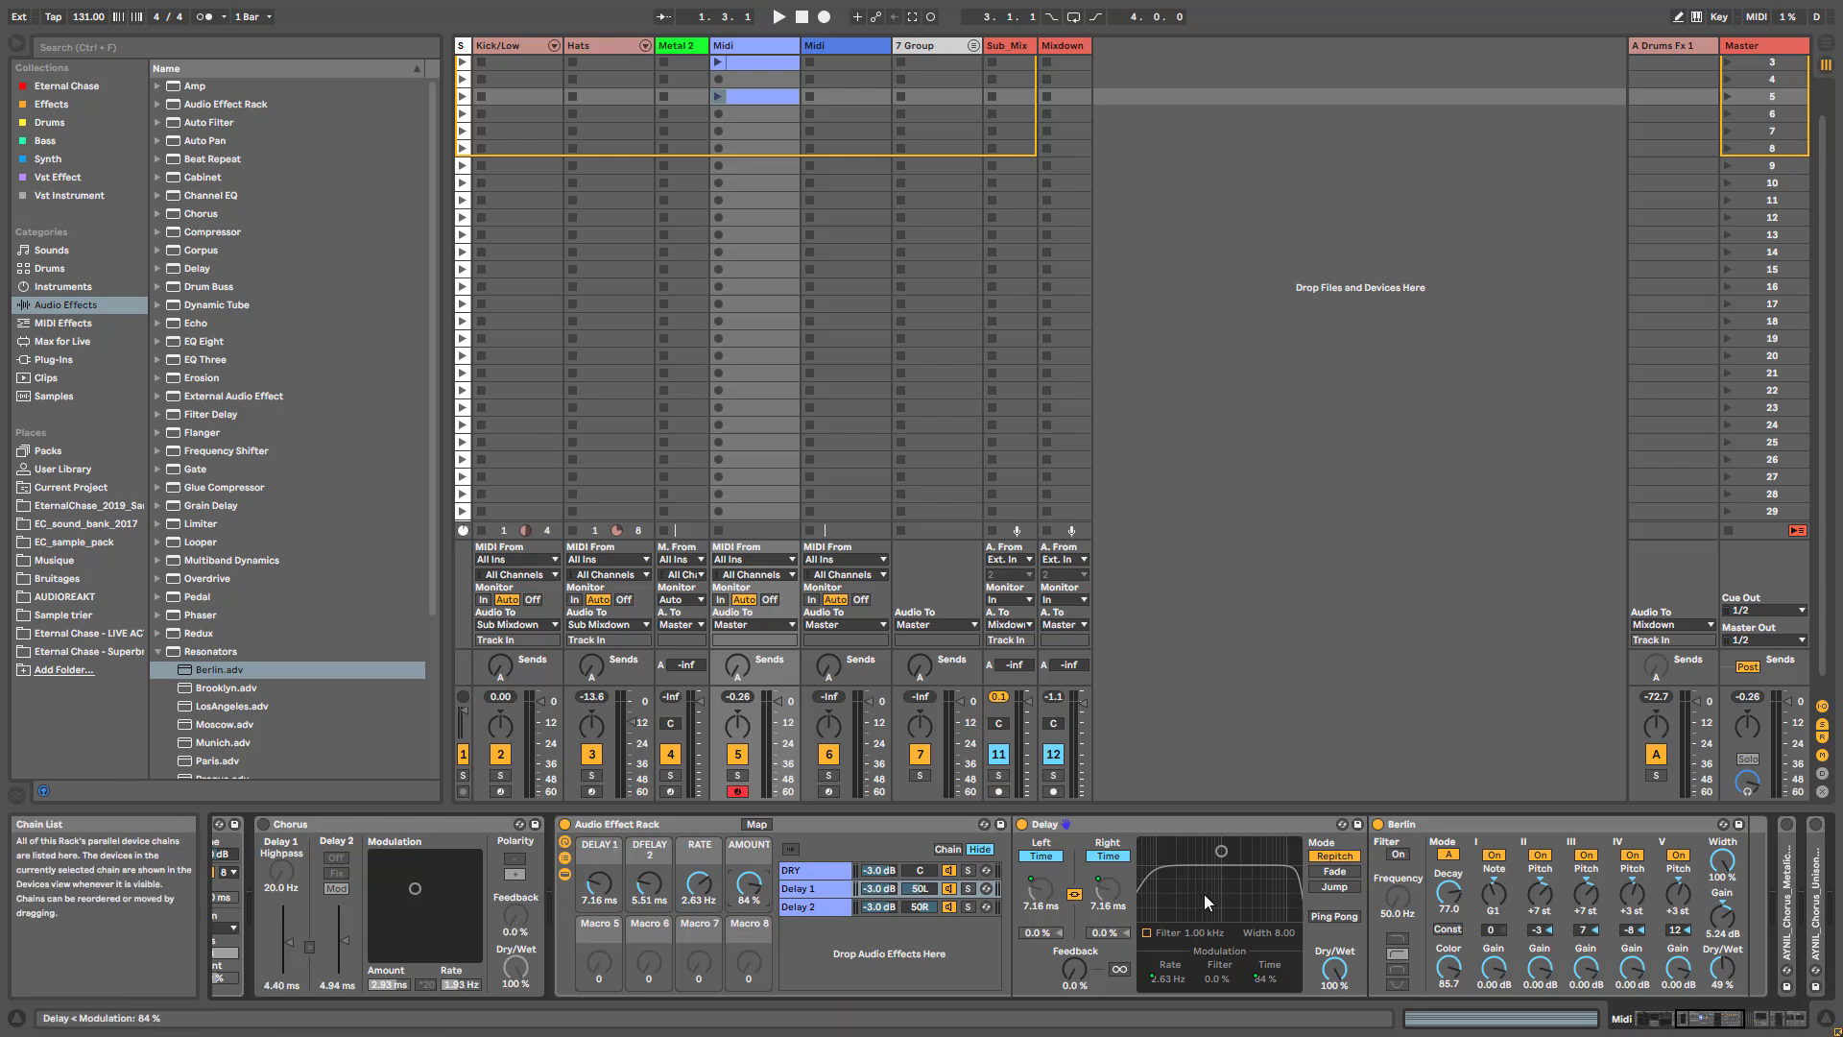
- Map the feedback of both the Delay 1 and Delay 2 chains to Macro 5 and keep that macro at 0.0 %
right_click(1073, 967)
click(1114, 917)
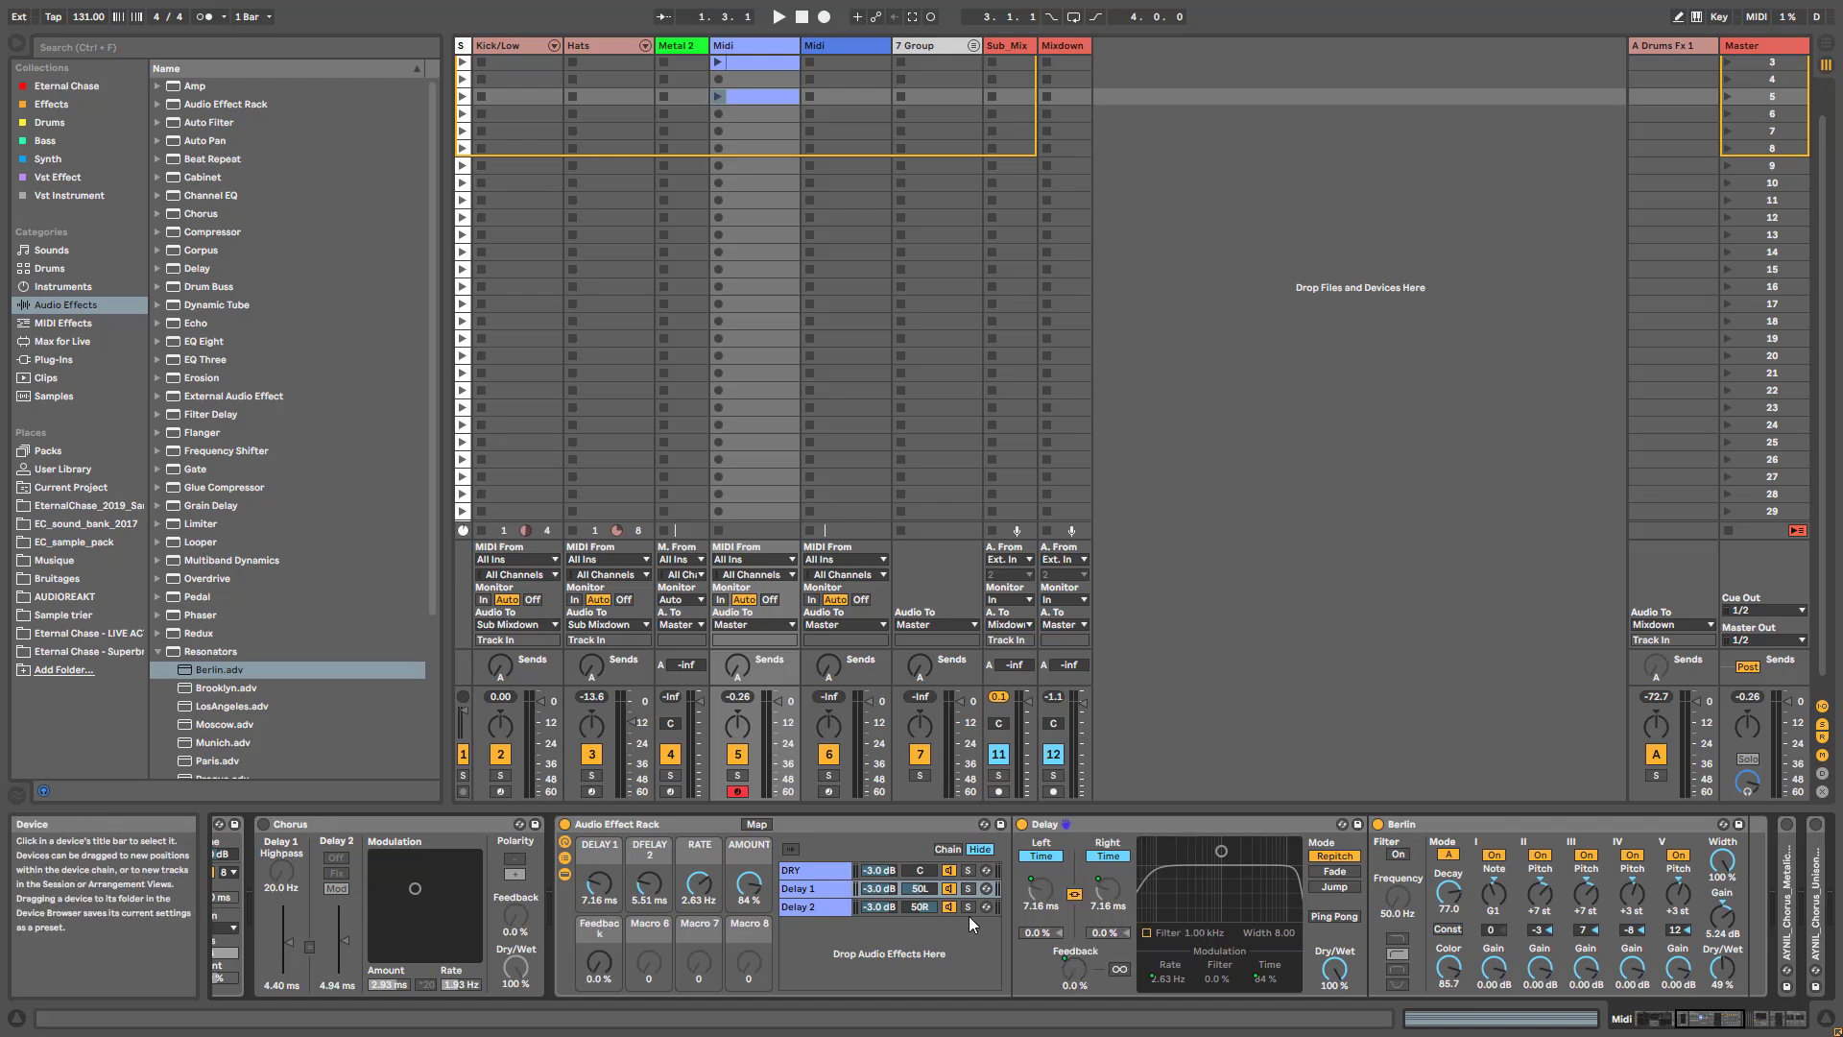
right_click(1073, 974)
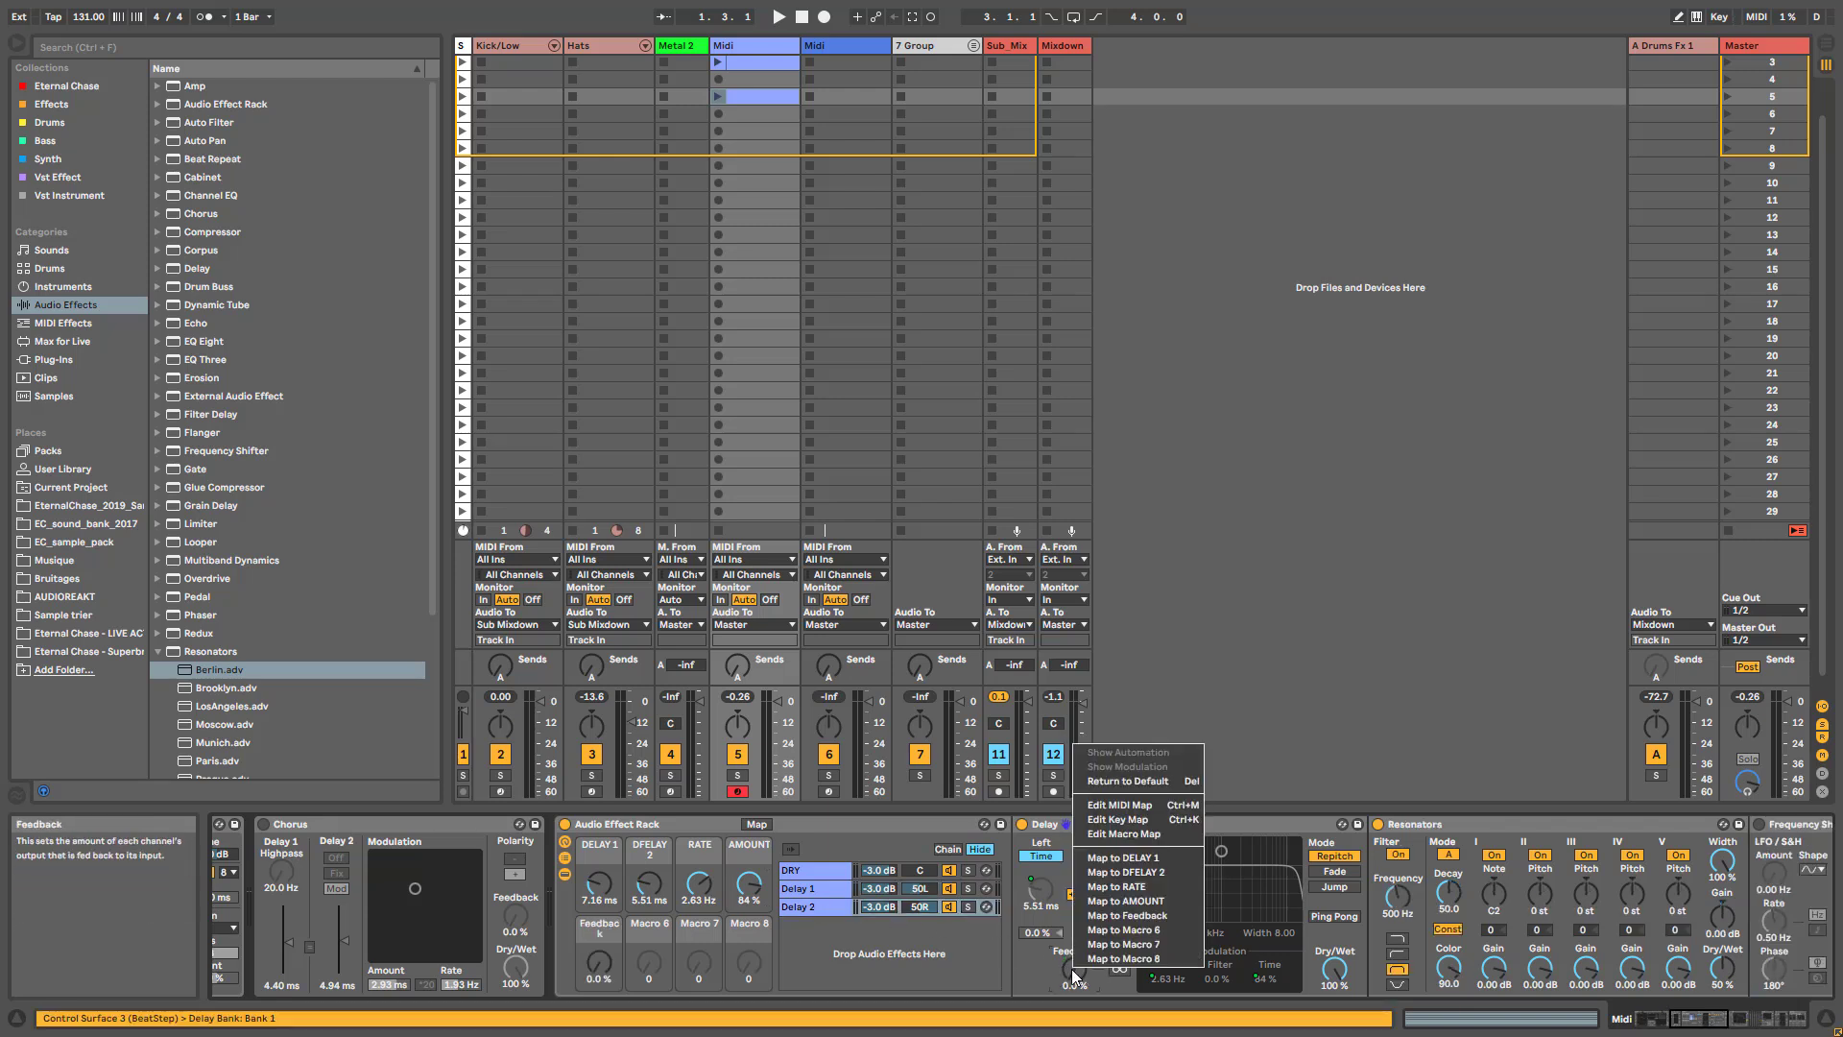
click(1114, 916)
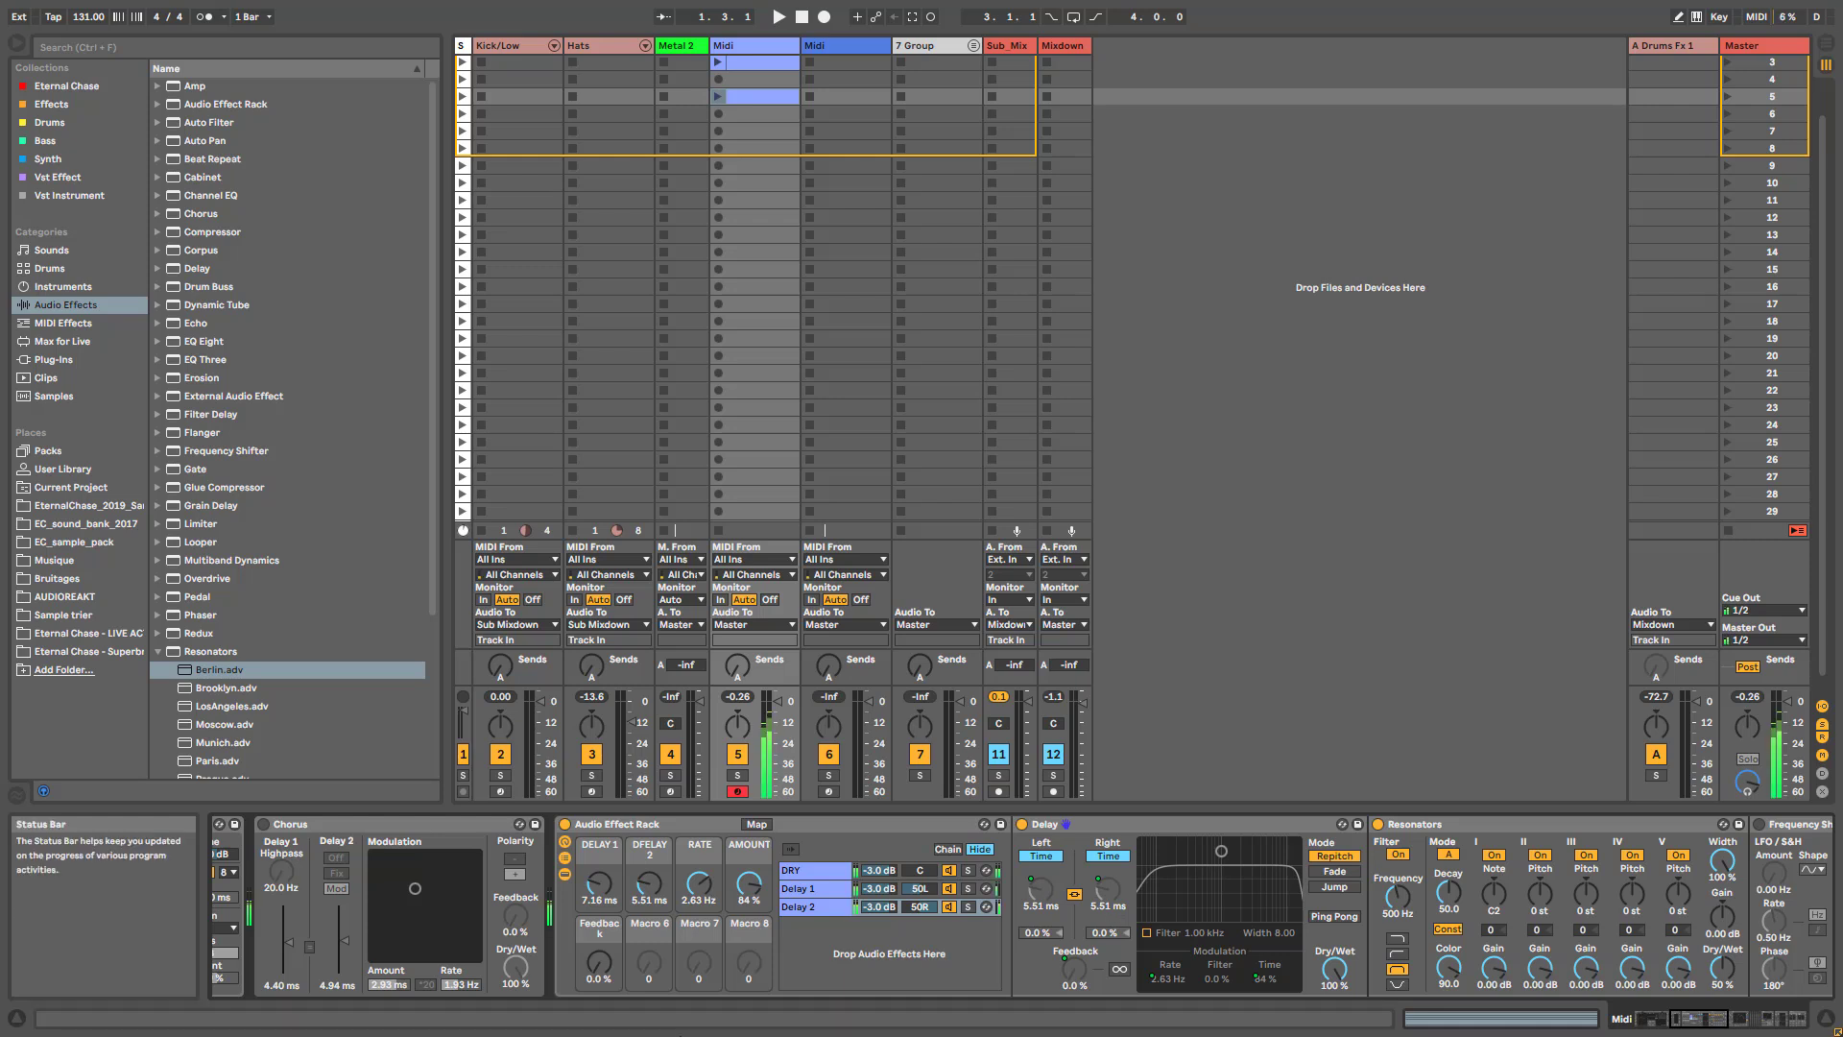
mouse_move(599, 962)
mouse_down()
mouse_move(599, 945)
mouse_move(599, 998)
mouse_up()
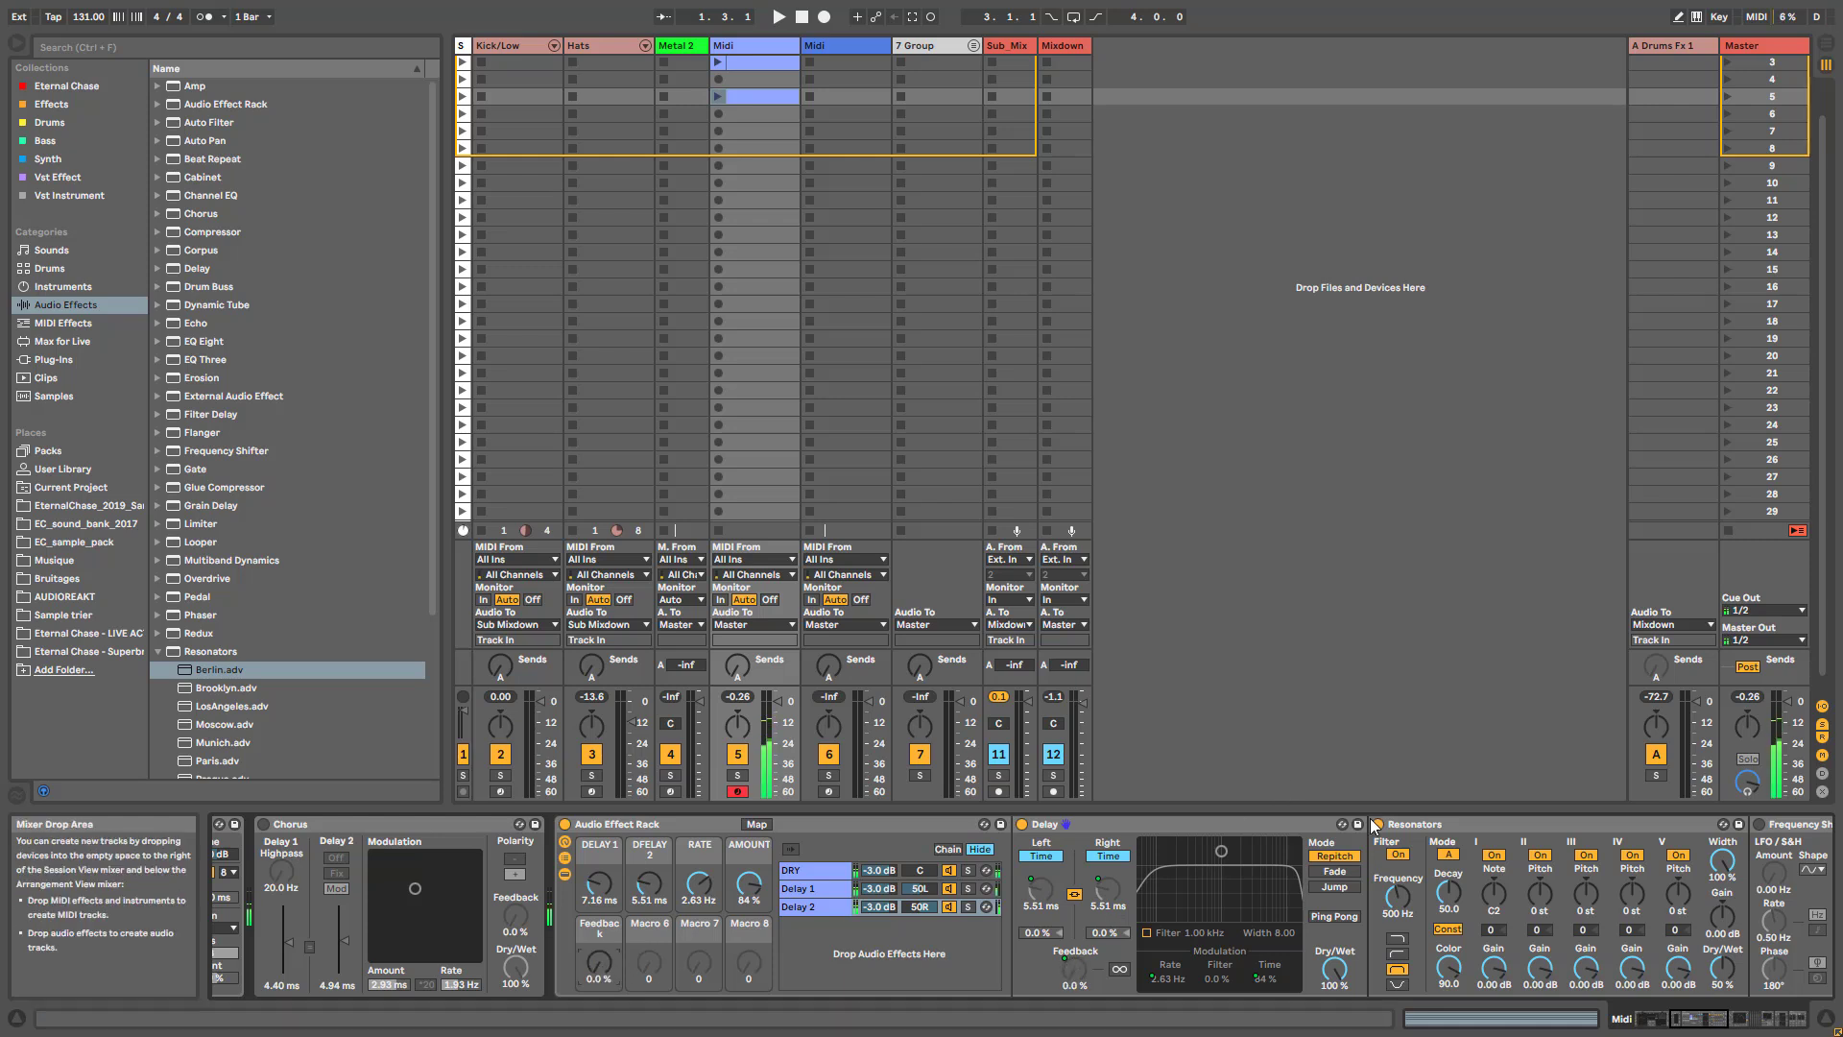
click(912, 890)
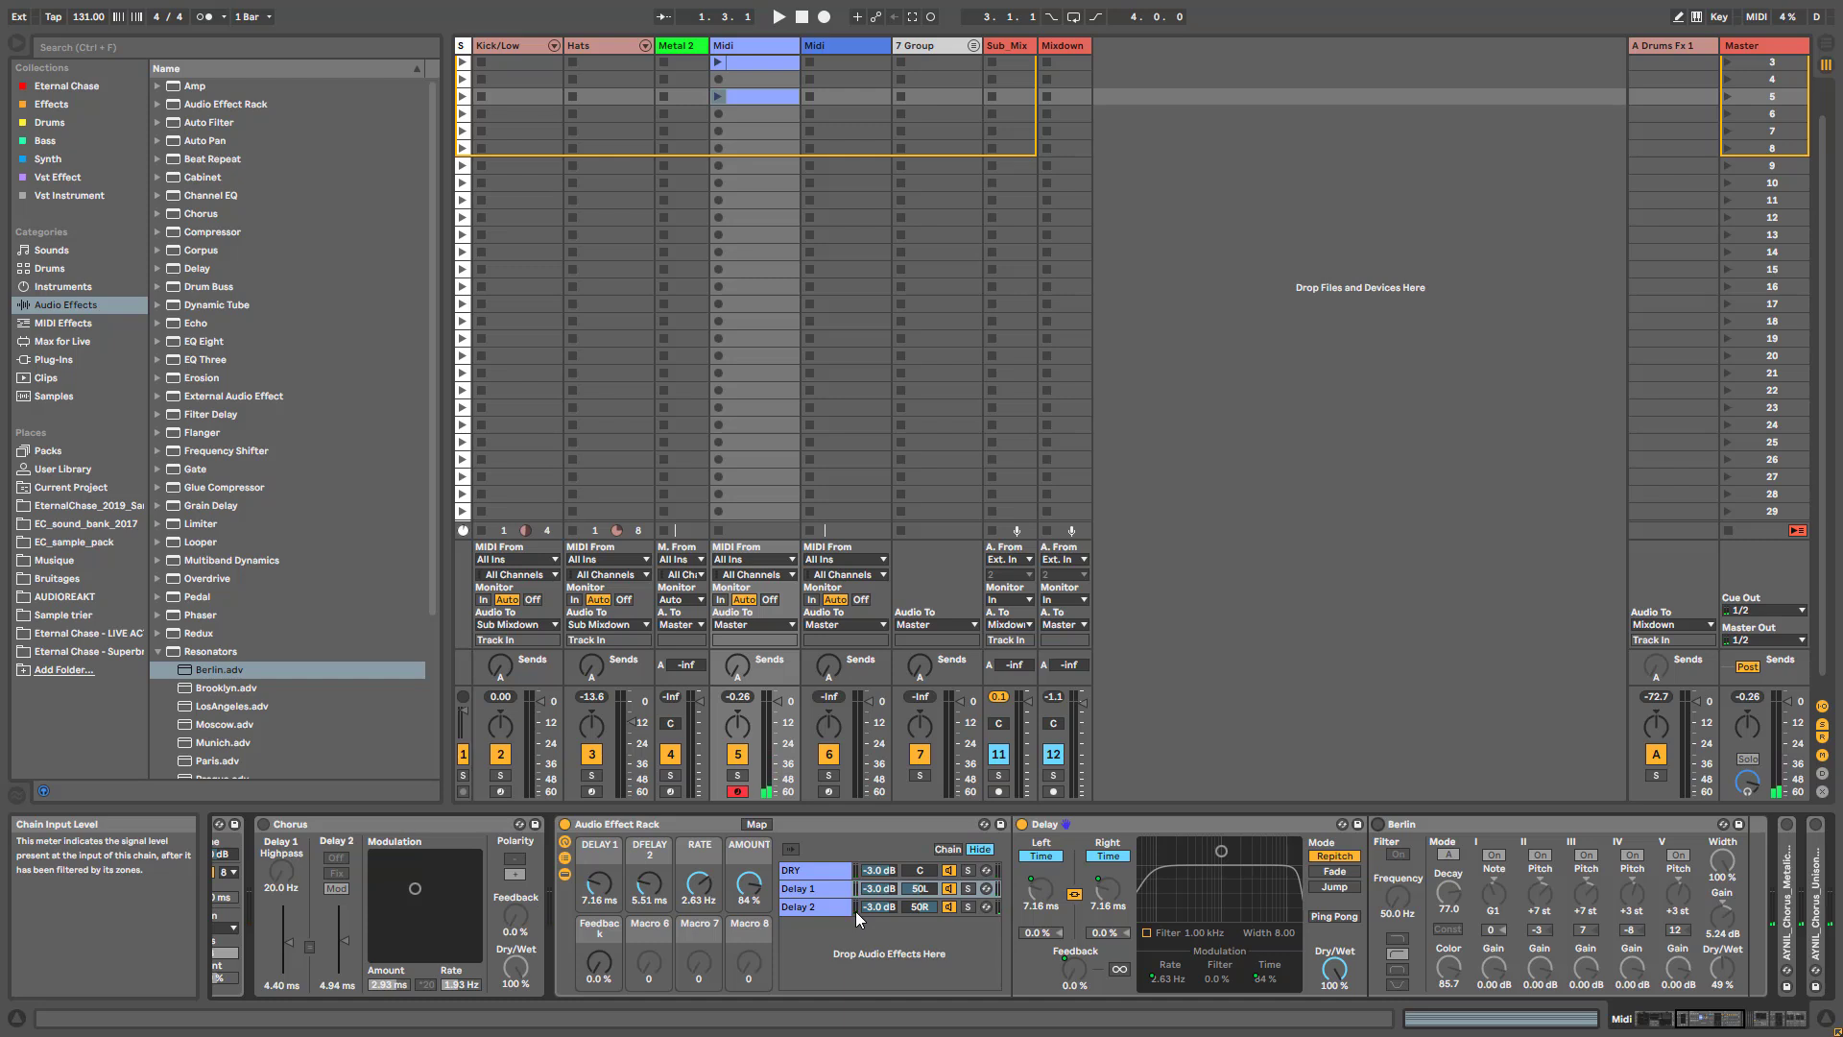
- Show the rack's chain zones and extend the zones of all three chains across the full range from 0 to 127
click(947, 850)
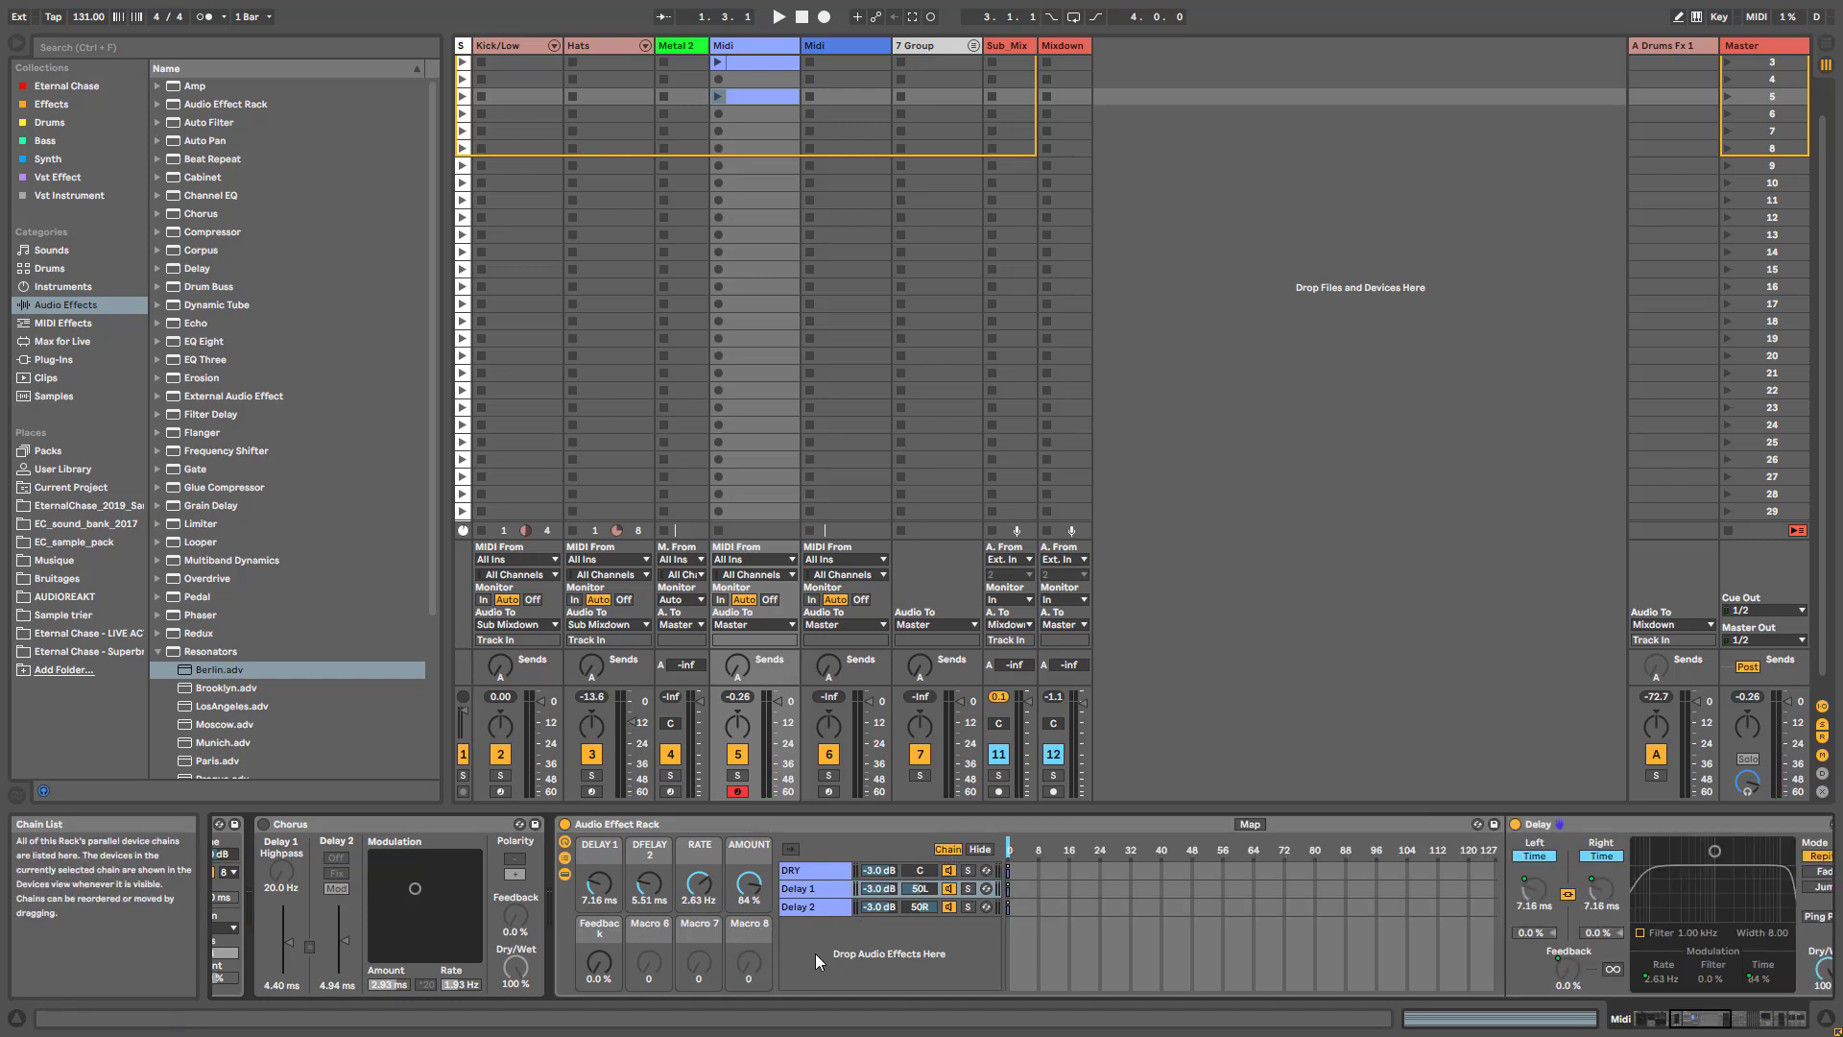
drag(827, 952, 798, 837)
drag(1009, 875, 1497, 879)
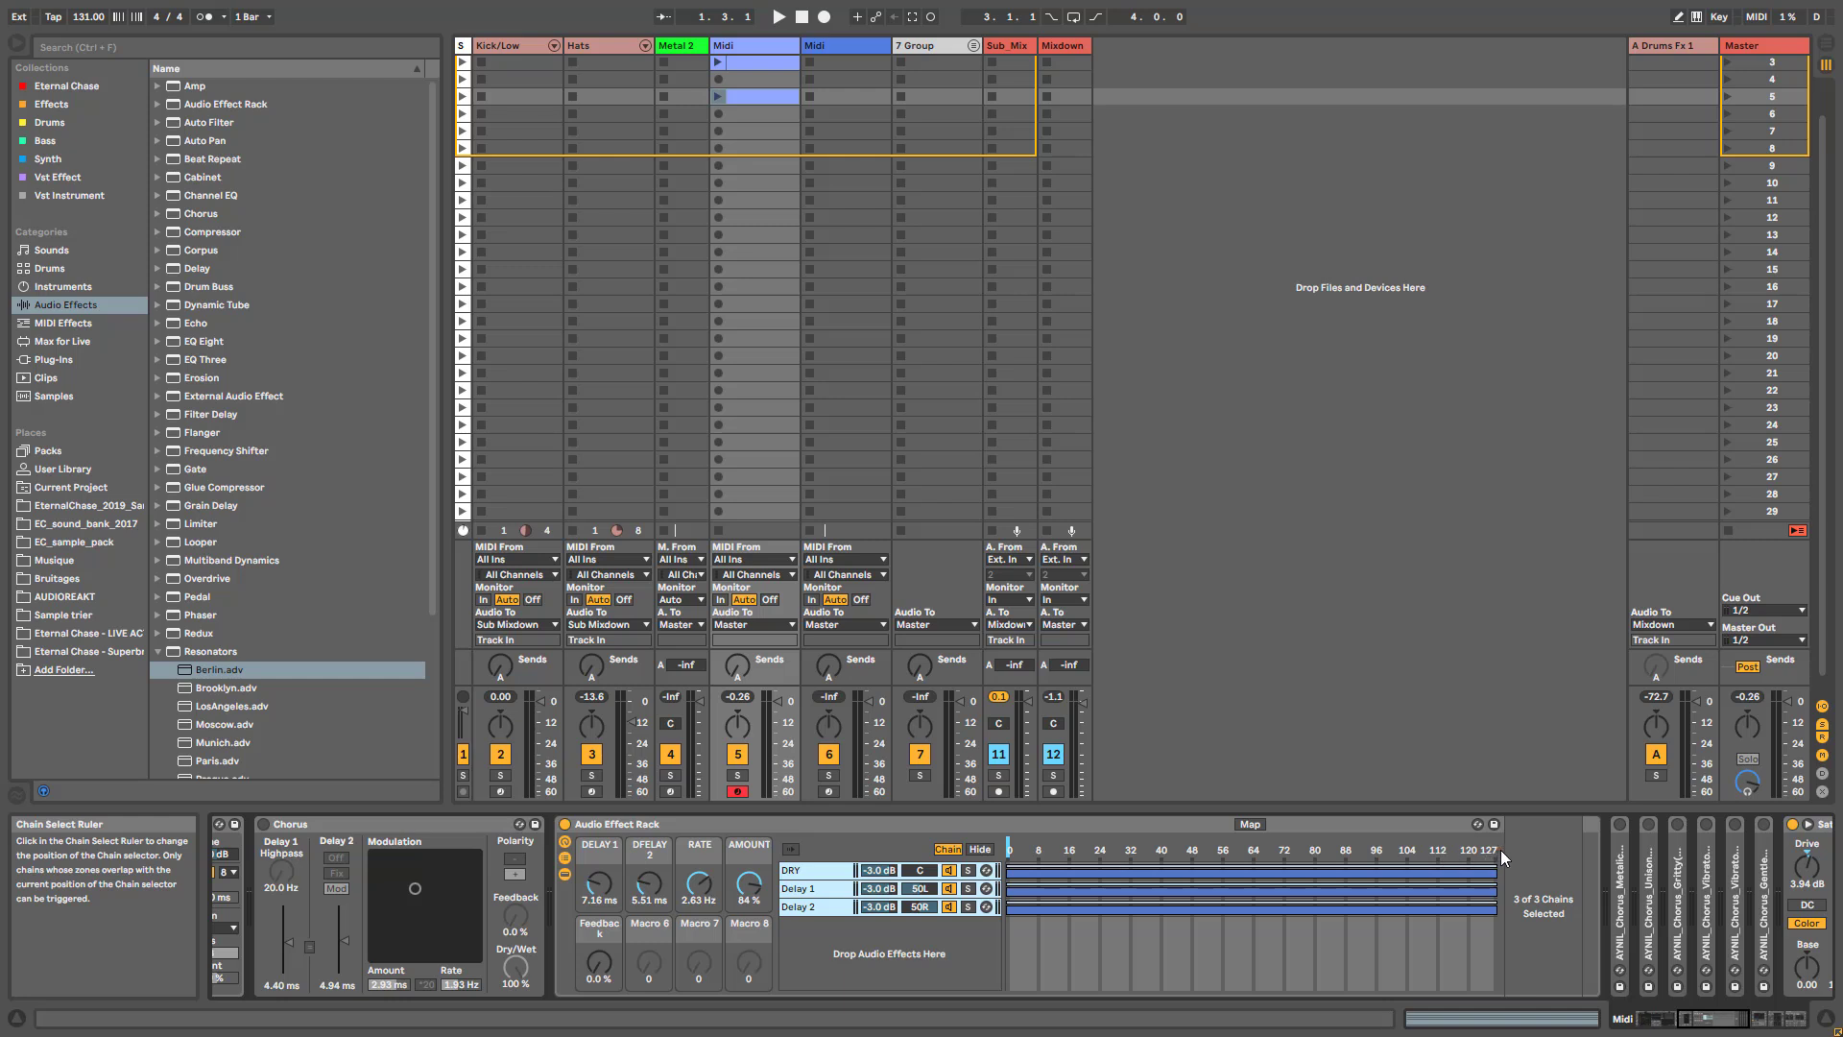
- Map the chain selector to Macro 8 and set that macro to 0
drag(1016, 850, 1114, 849)
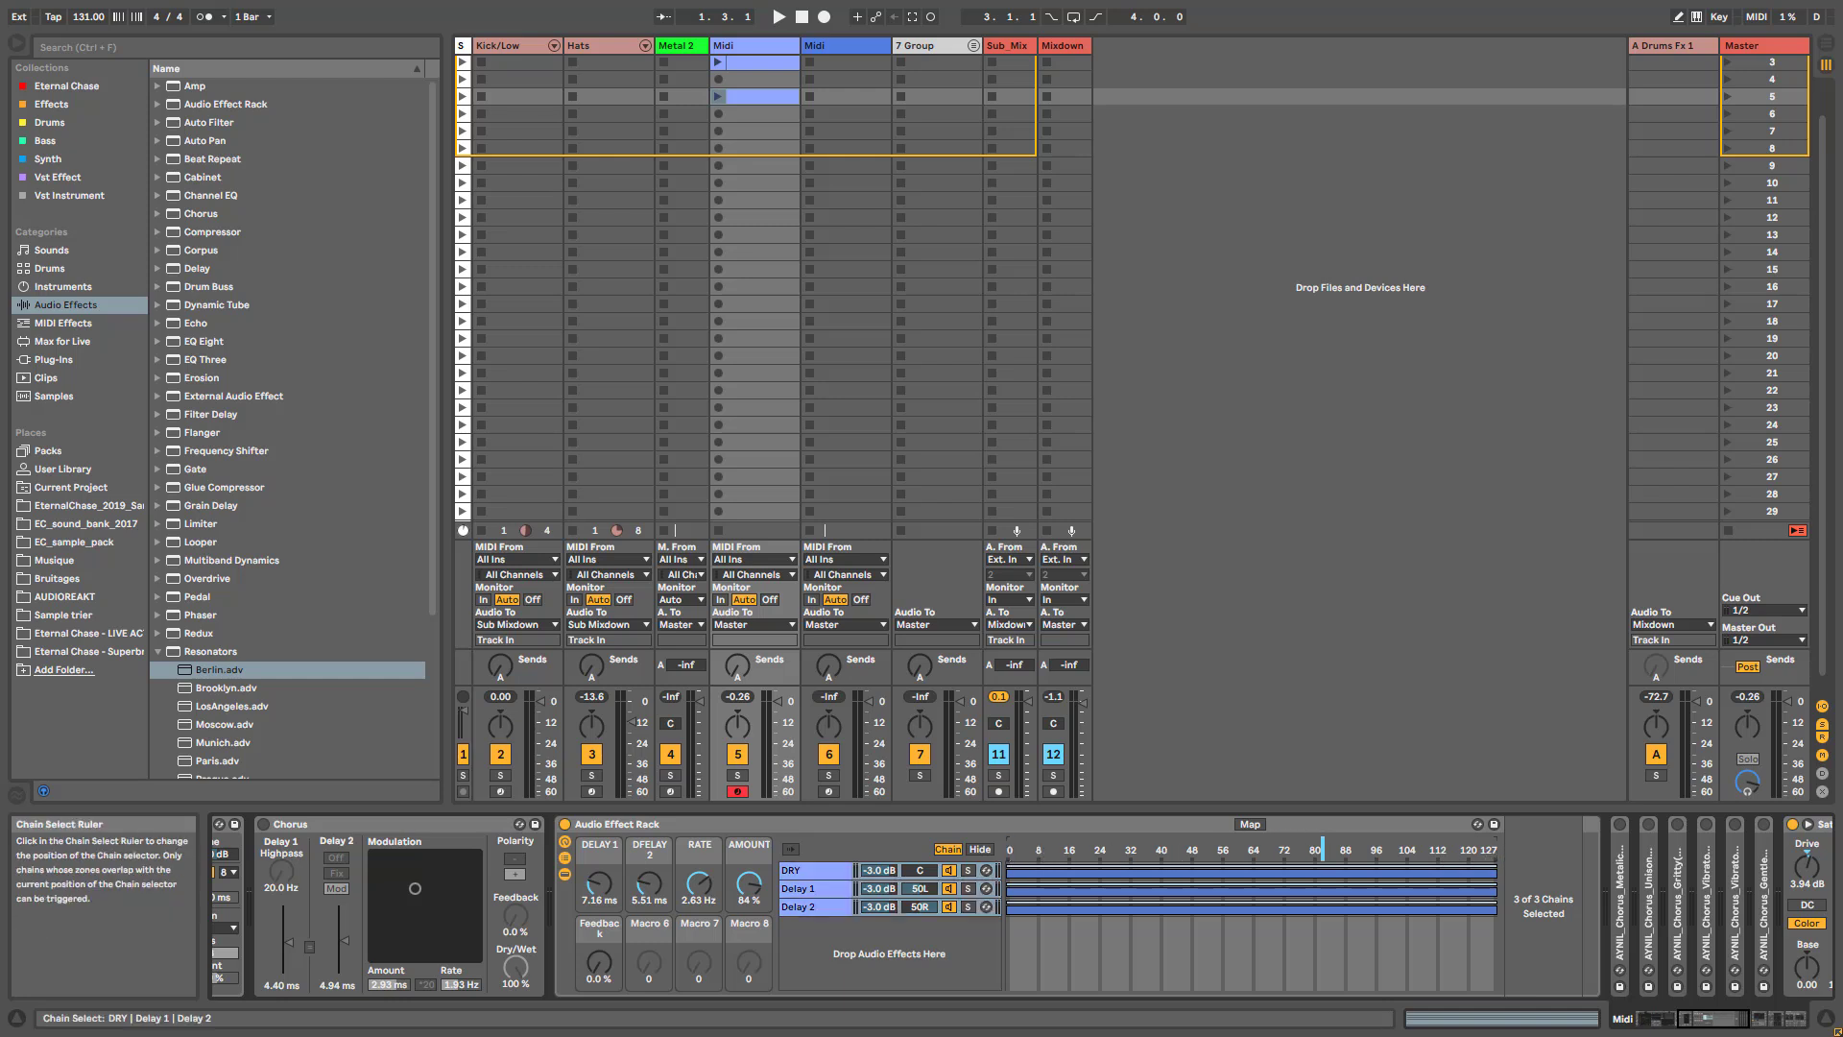
right_click(1254, 856)
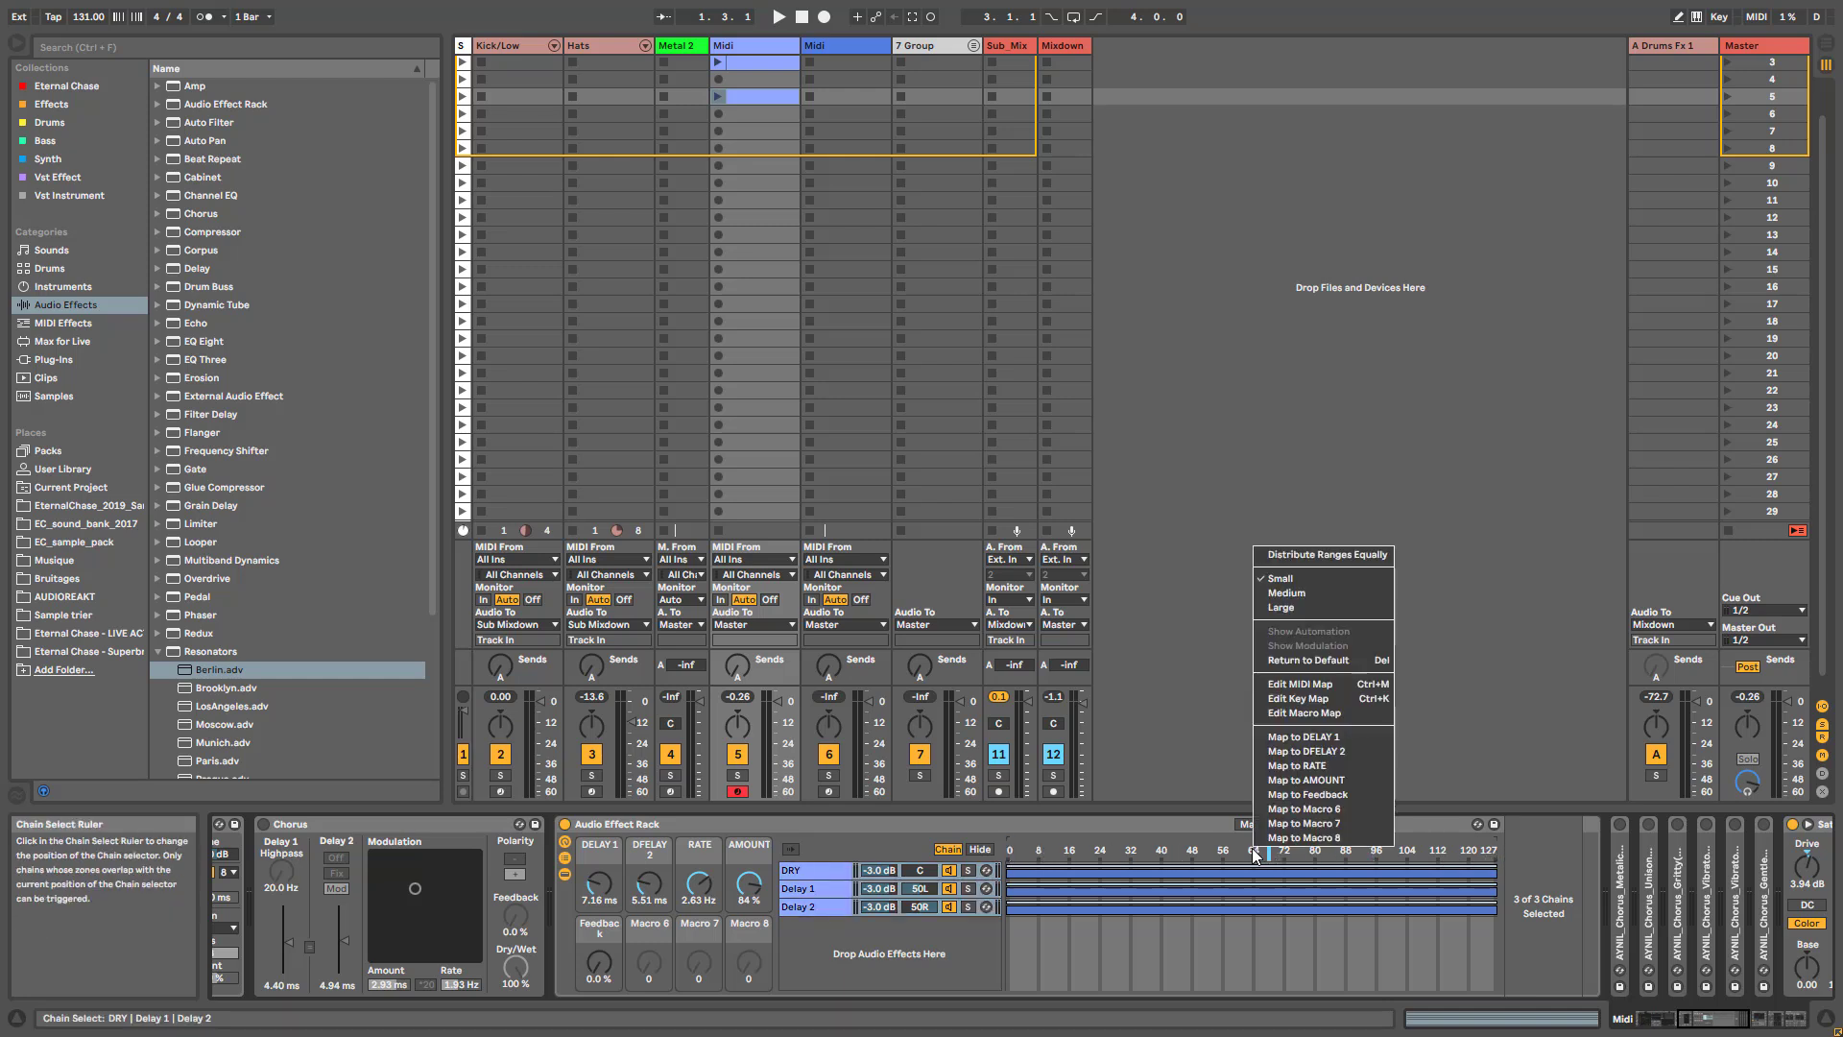
click(1303, 837)
mouse_move(749, 962)
mouse_down()
mouse_move(749, 1028)
mouse_move(749, 916)
mouse_move(749, 1028)
mouse_up()
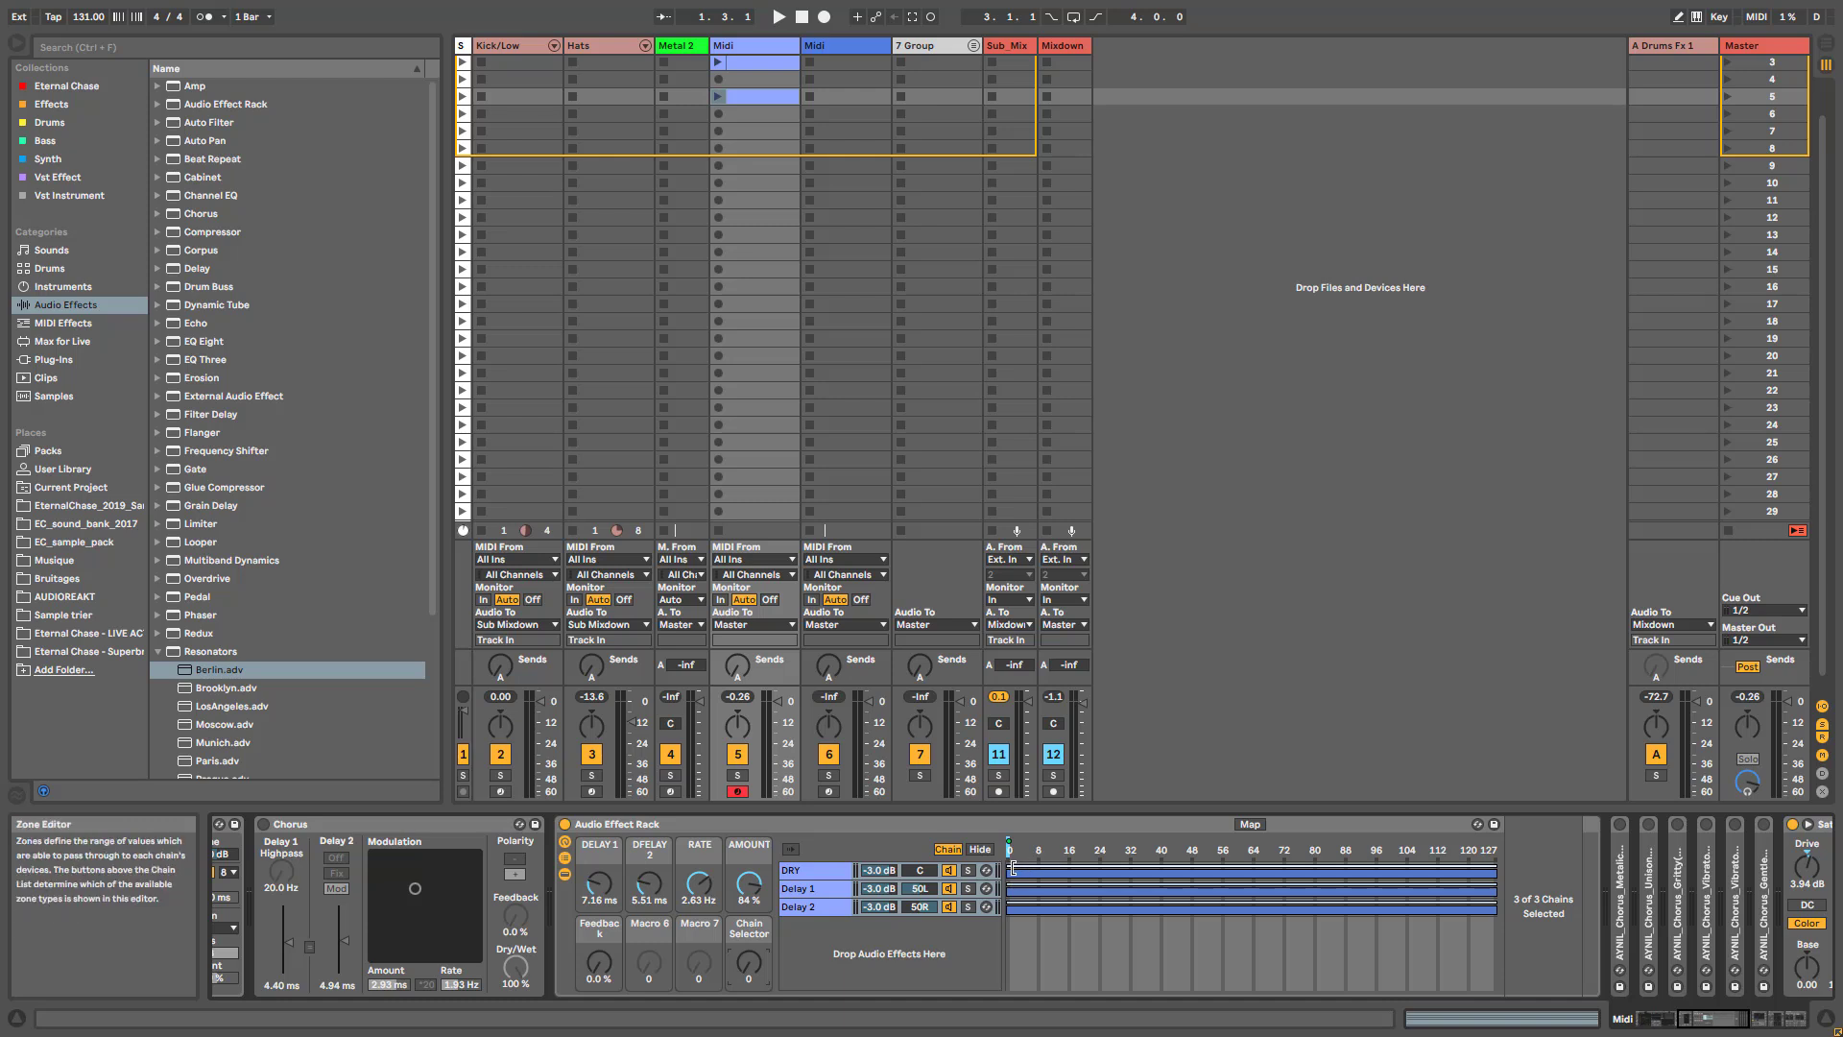
- Fade the DRY chain out across its whole zone and fade the Delay 1 and Delay 2 chains in across theirs
mouse_move(1010, 868)
mouse_down()
mouse_move(1218, 868)
mouse_move(1008, 868)
mouse_up()
click(820, 872)
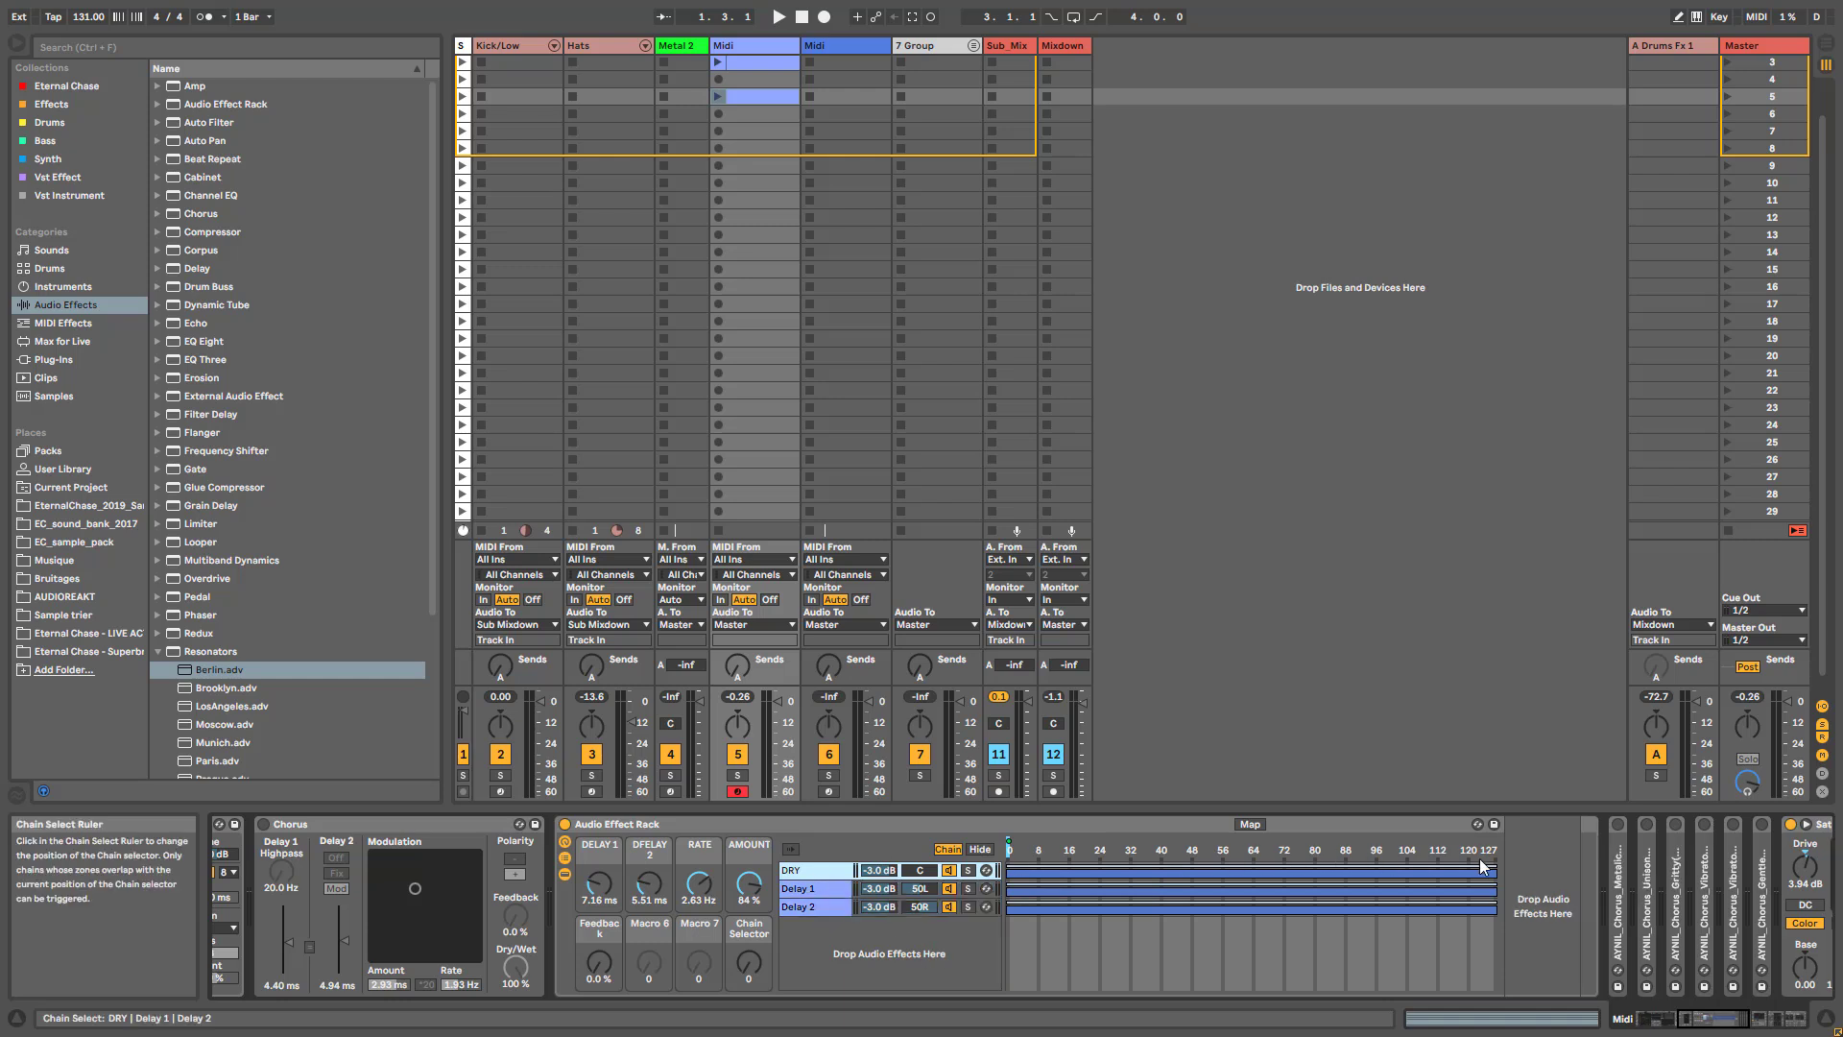
drag(1498, 862, 822, 837)
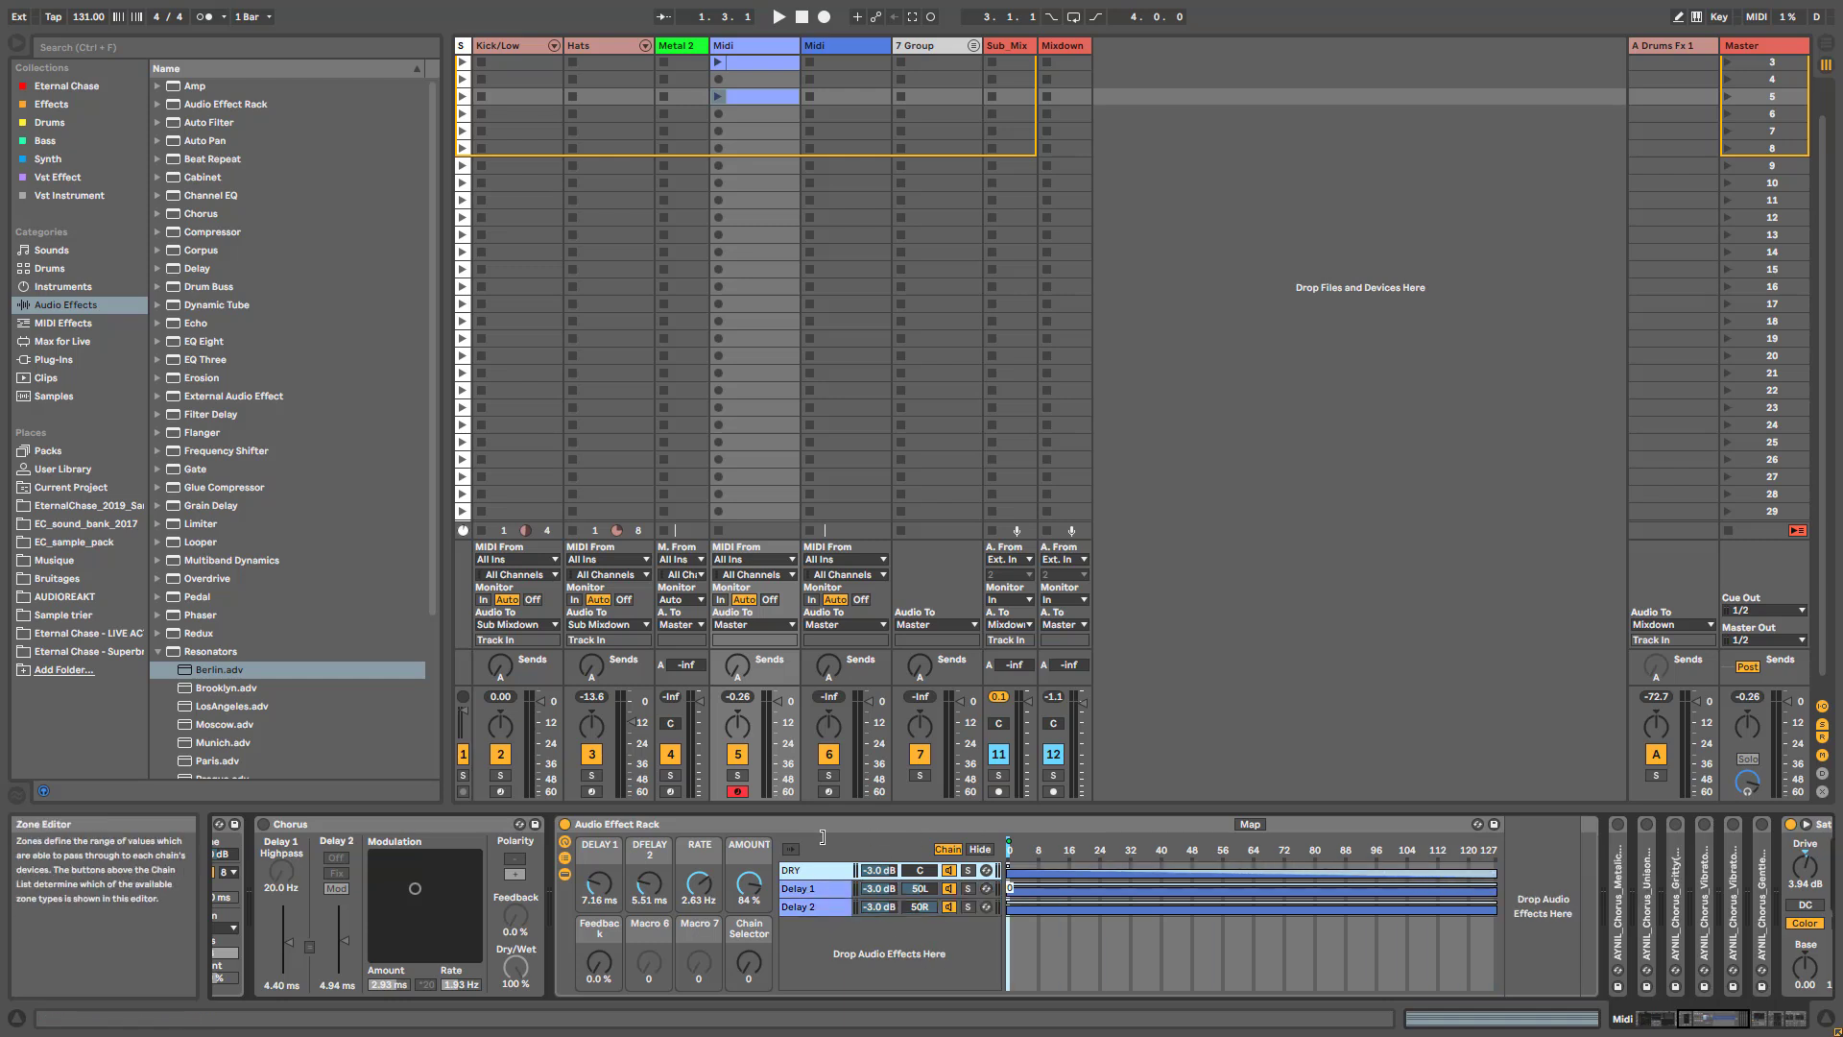
click(1008, 887)
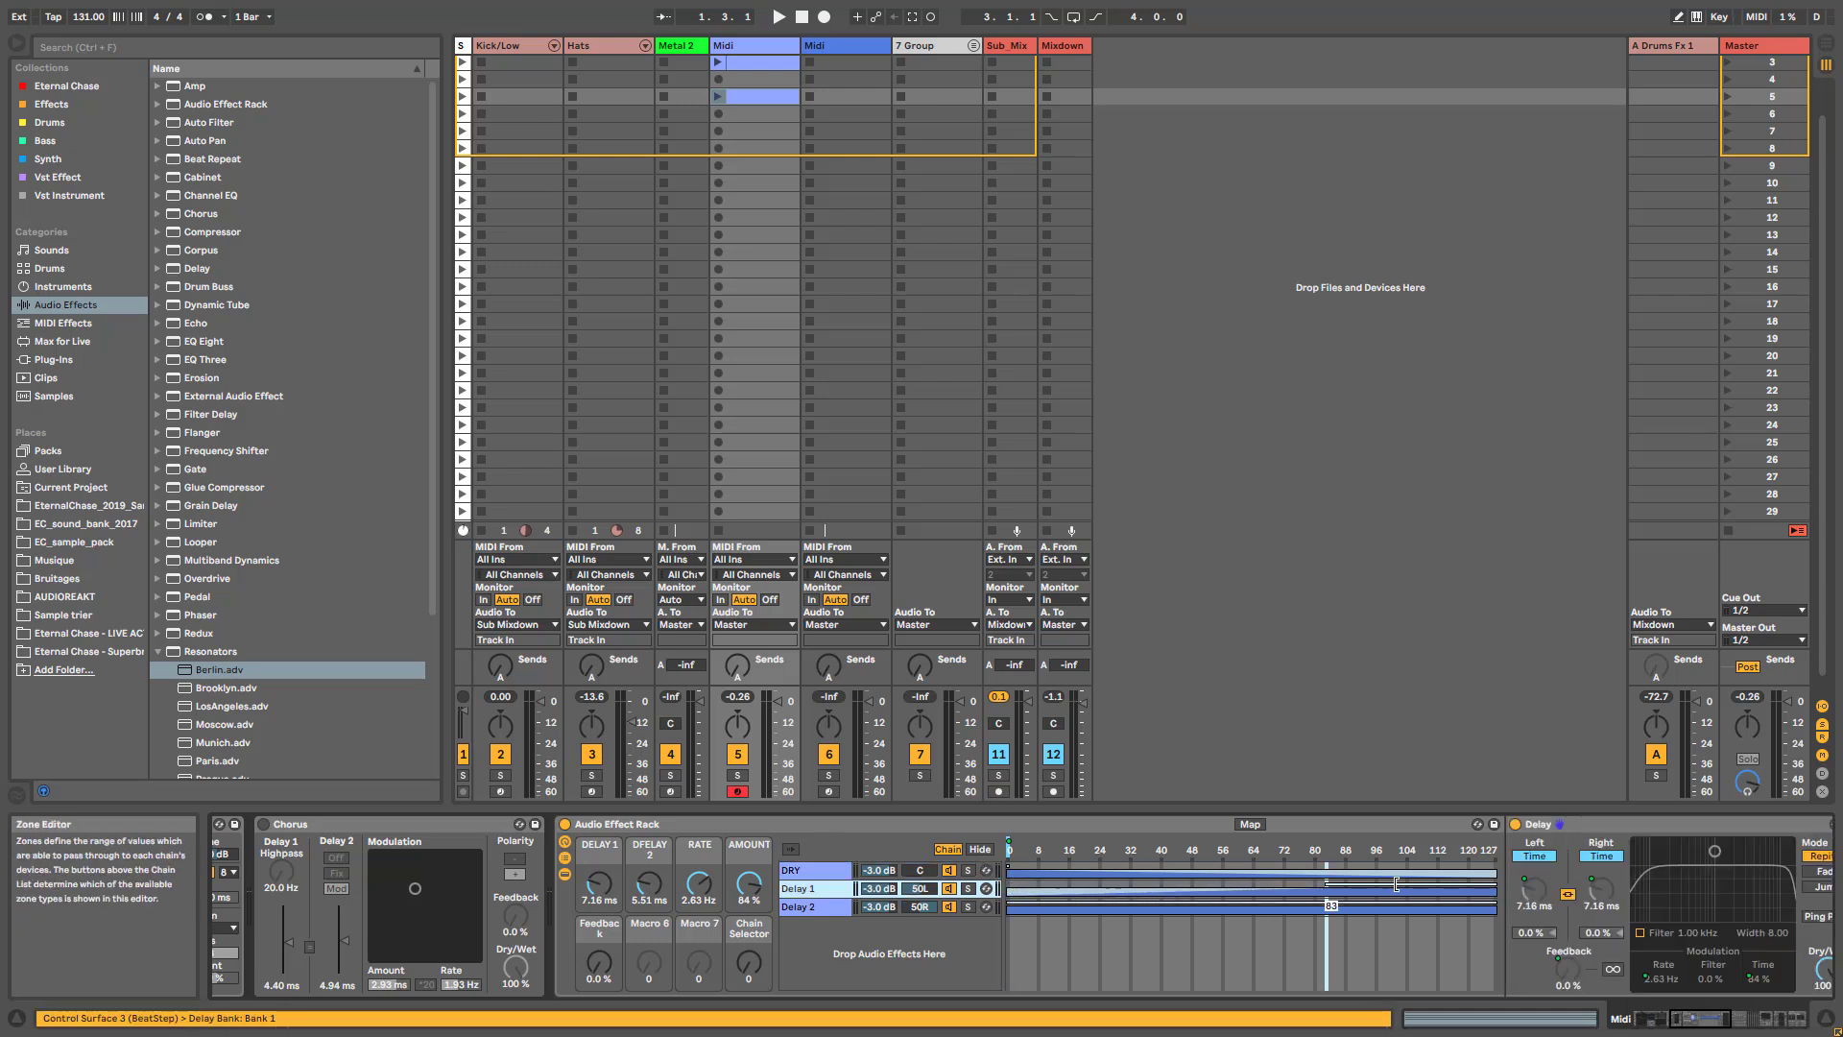
drag(1009, 905, 711, 891)
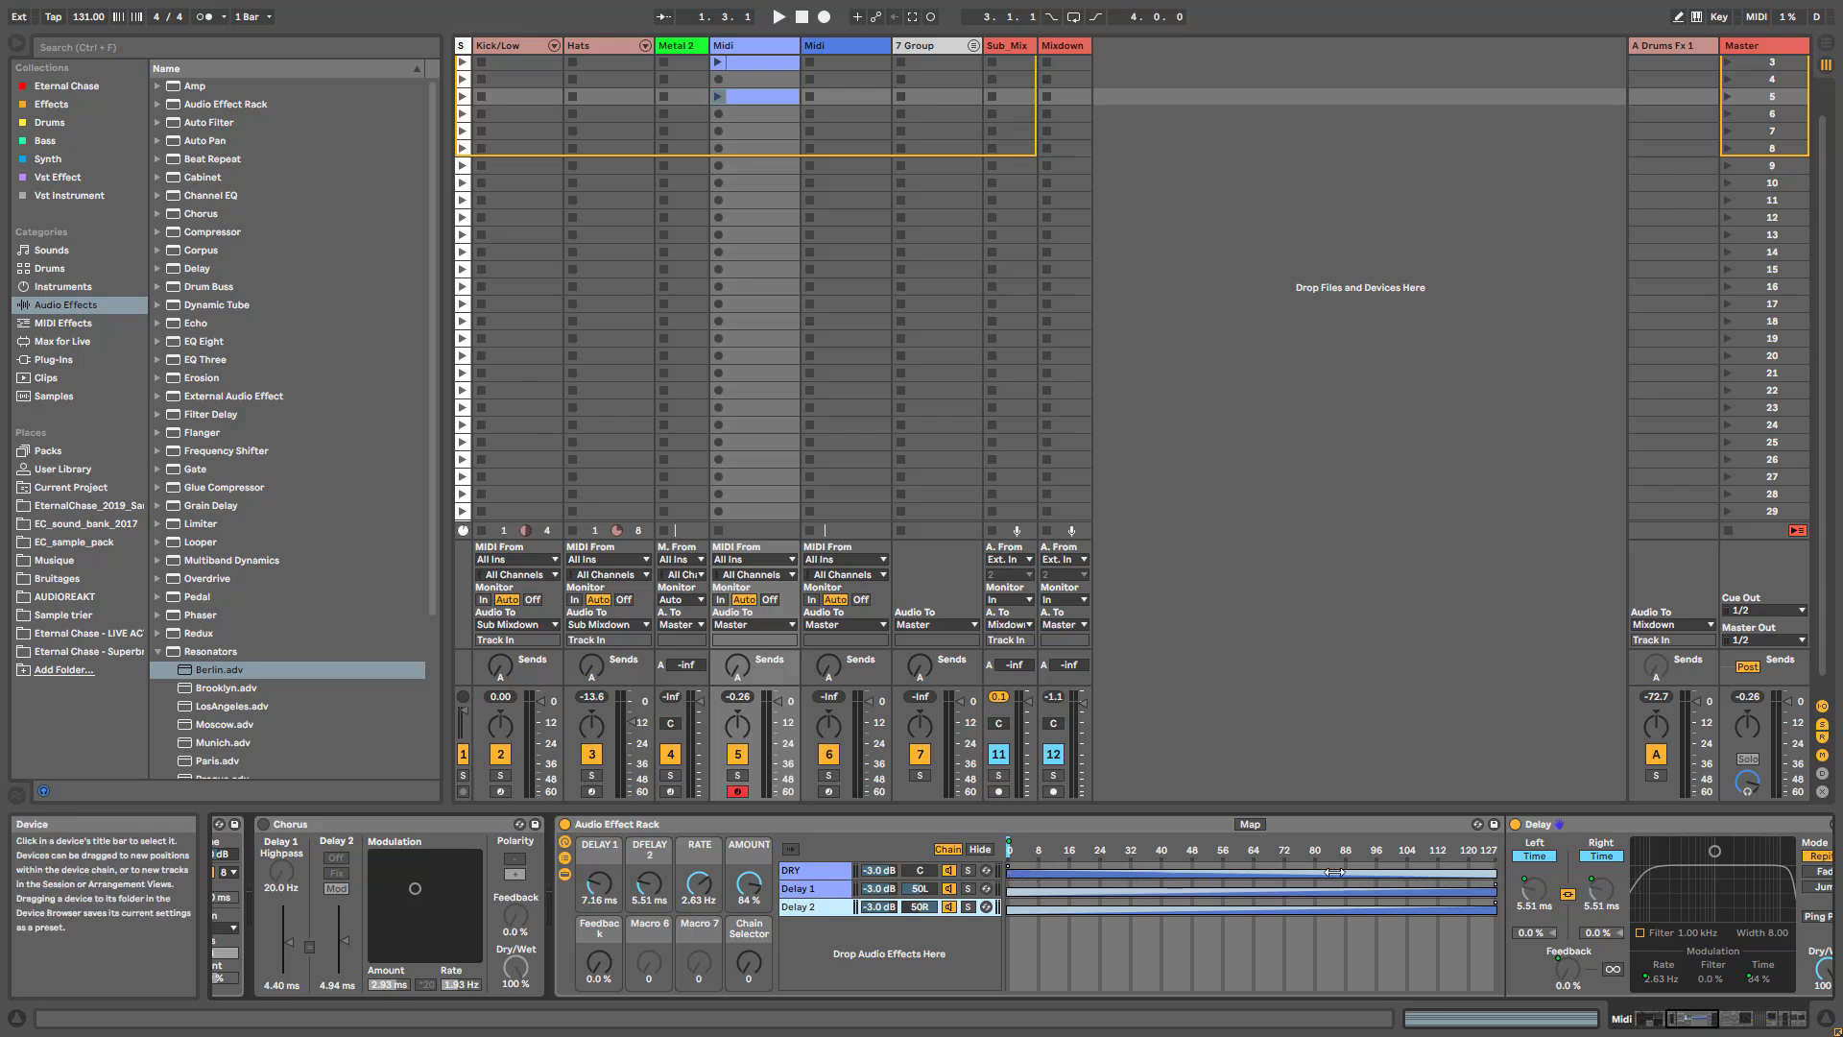
- Audition the dry-to-wet blend with the Chain Selector macro and set it to 58
drag(748, 962, 749, 946)
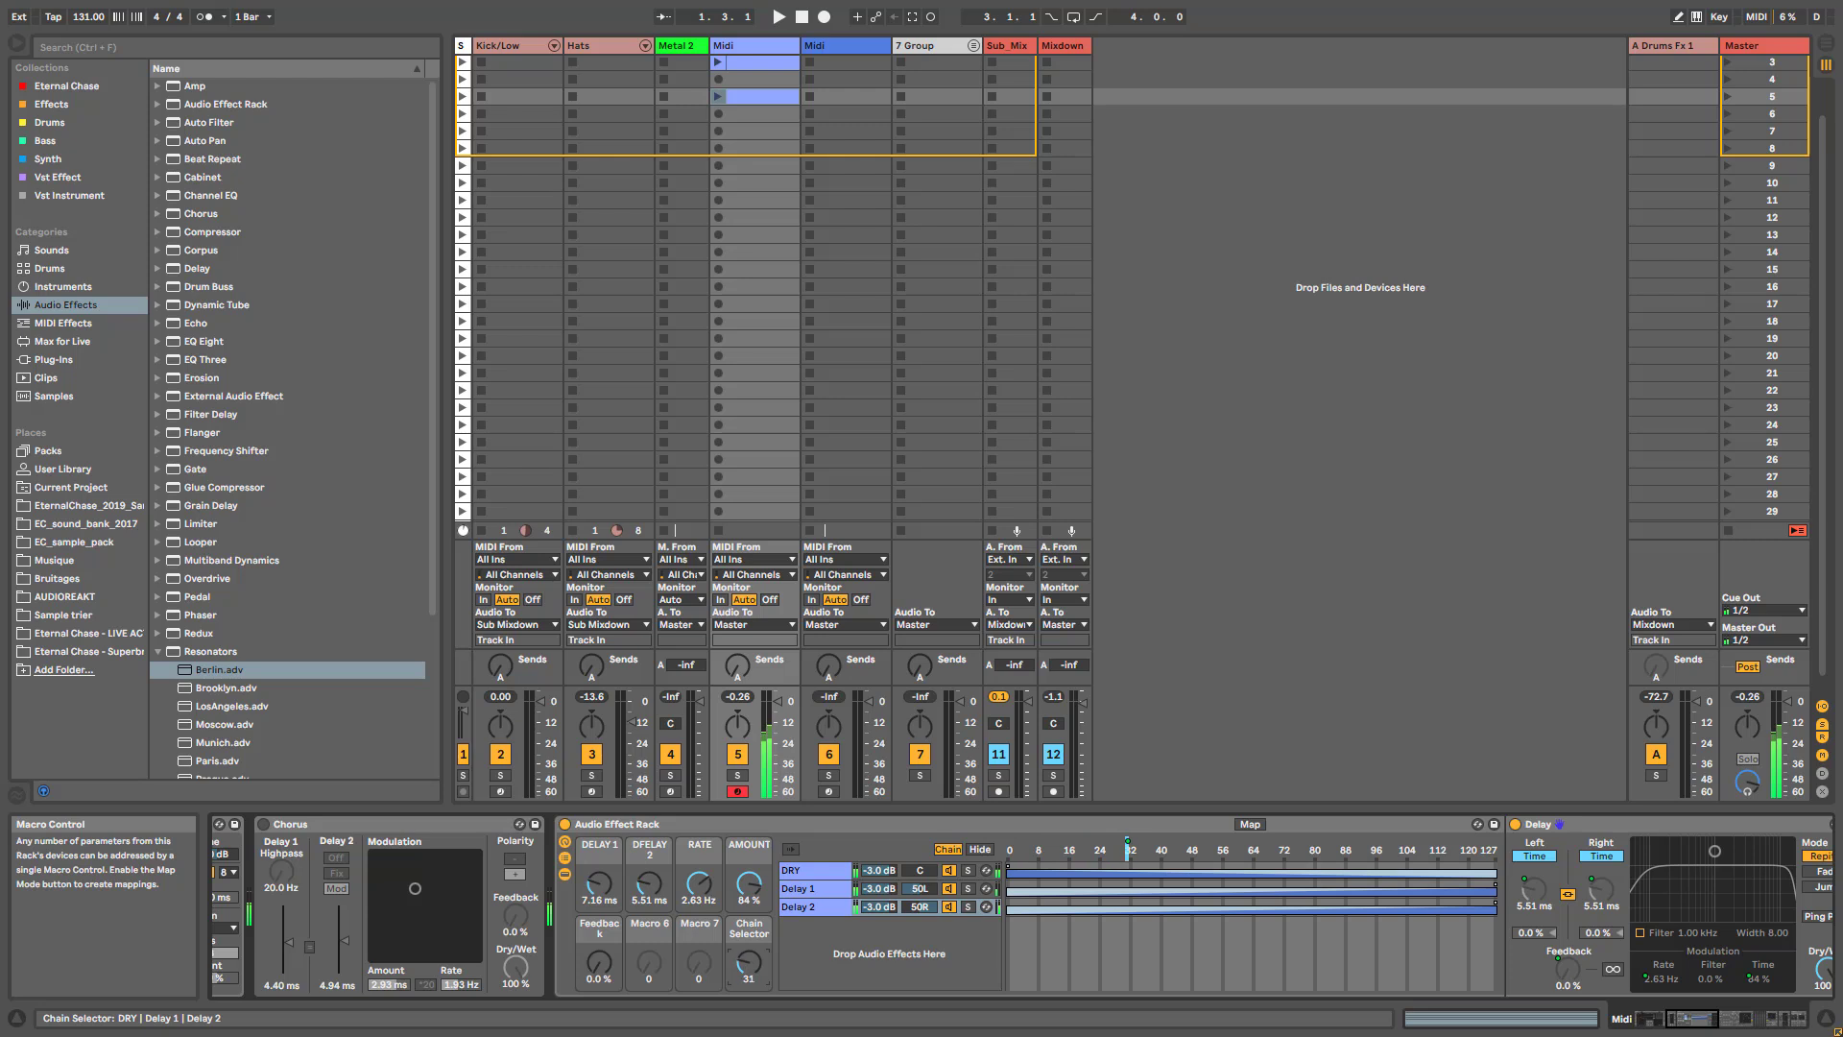
mouse_move(748, 961)
mouse_down()
mouse_move(749, 938)
mouse_move(751, 988)
mouse_move(751, 938)
mouse_move(751, 972)
mouse_up()
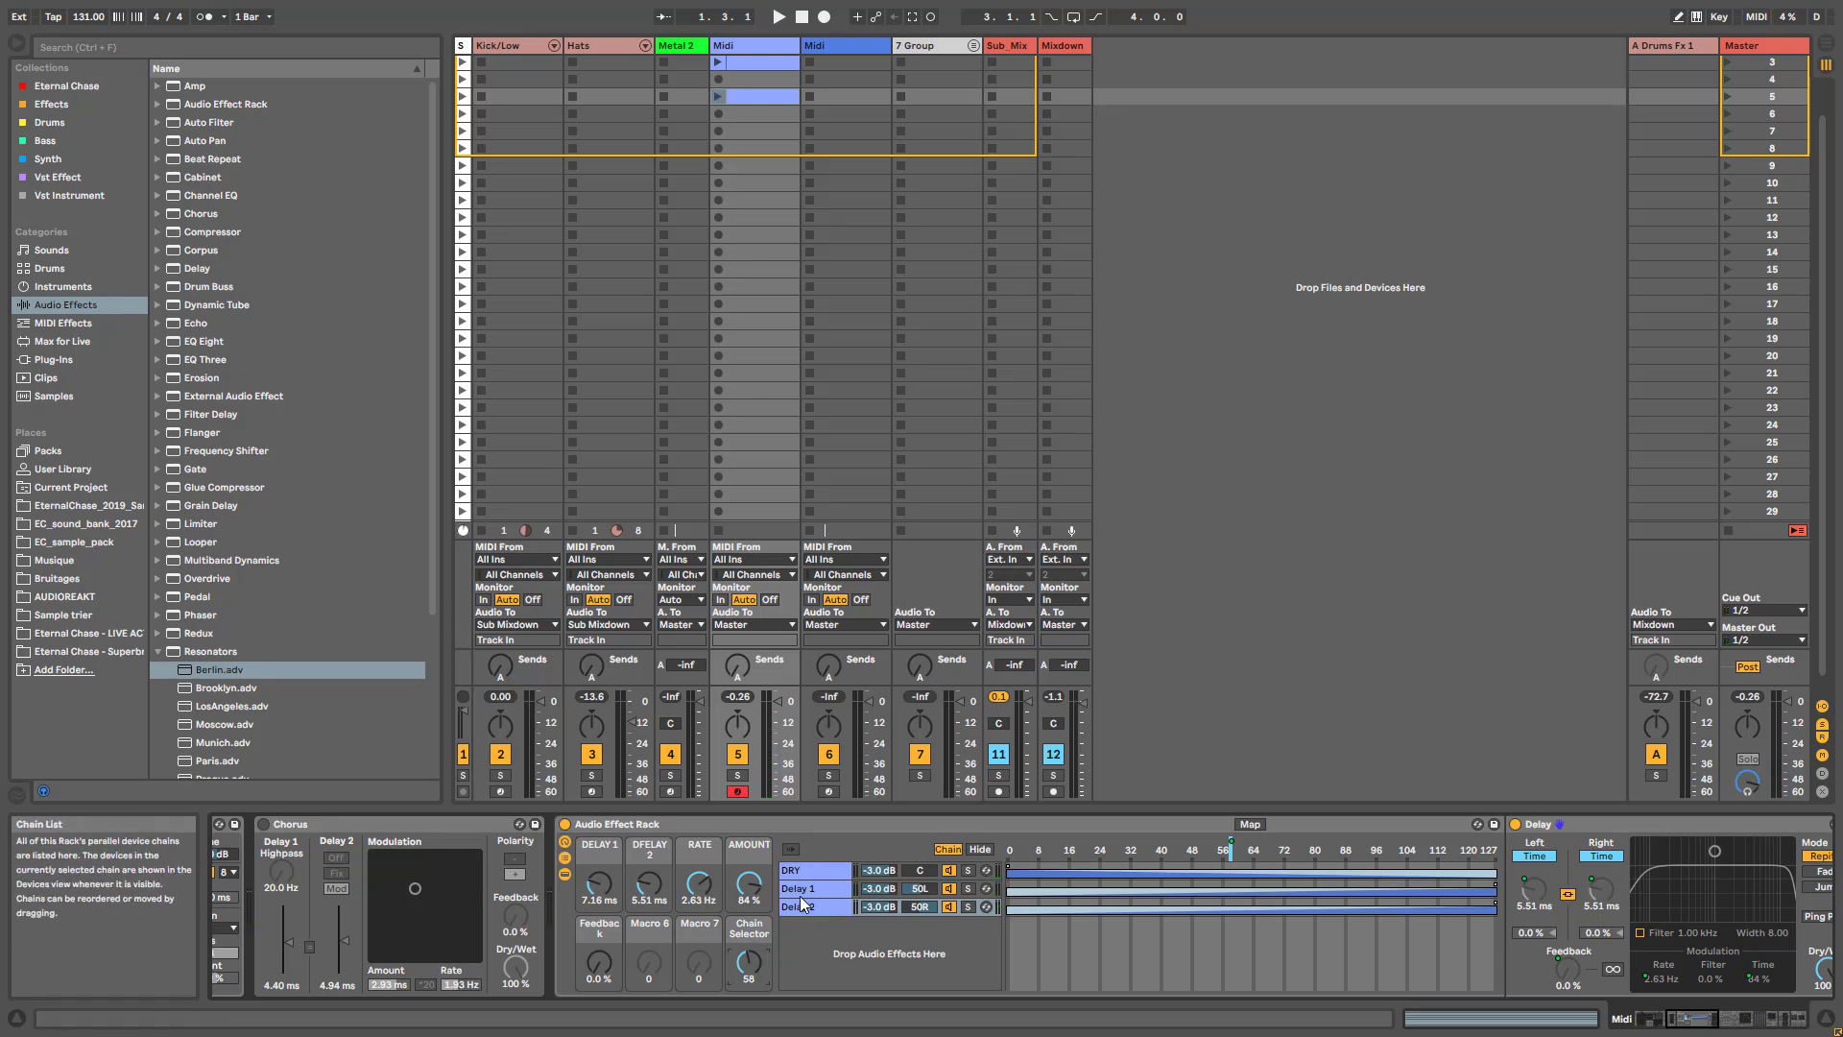
drag(1694, 1018, 1707, 1017)
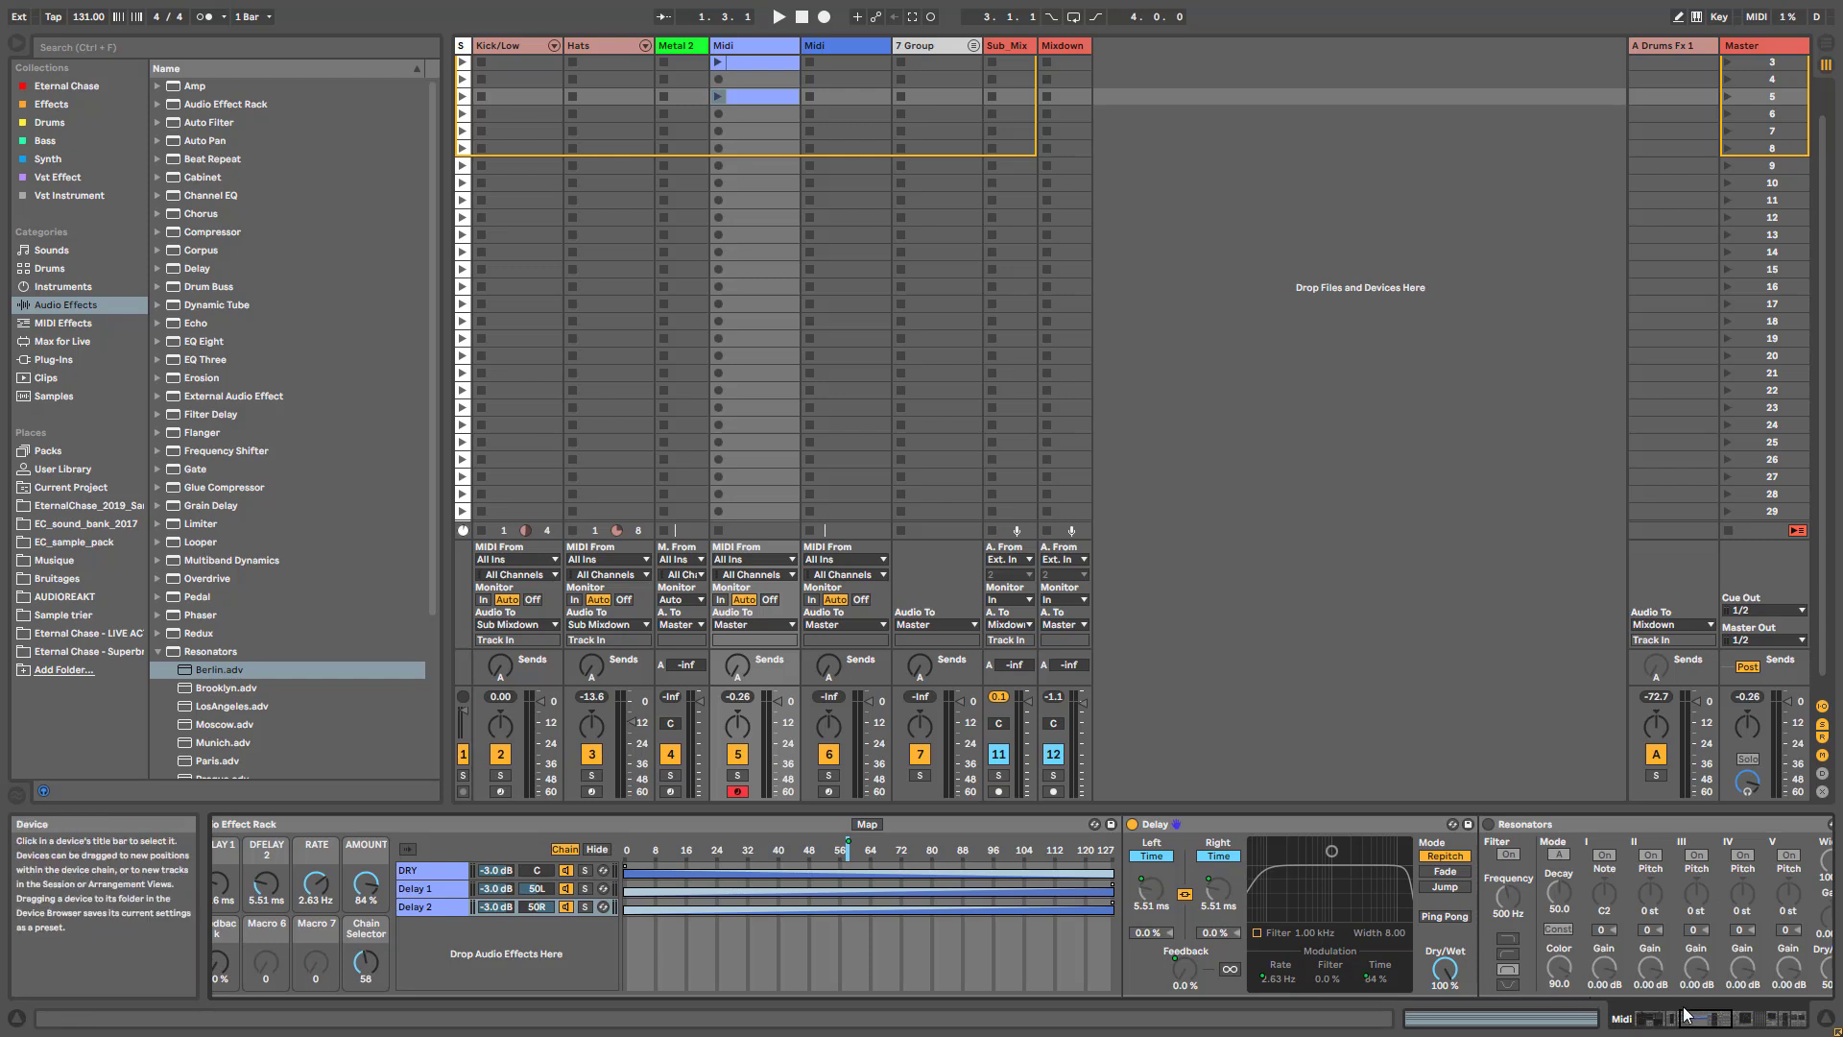
drag(1714, 1029, 1703, 1029)
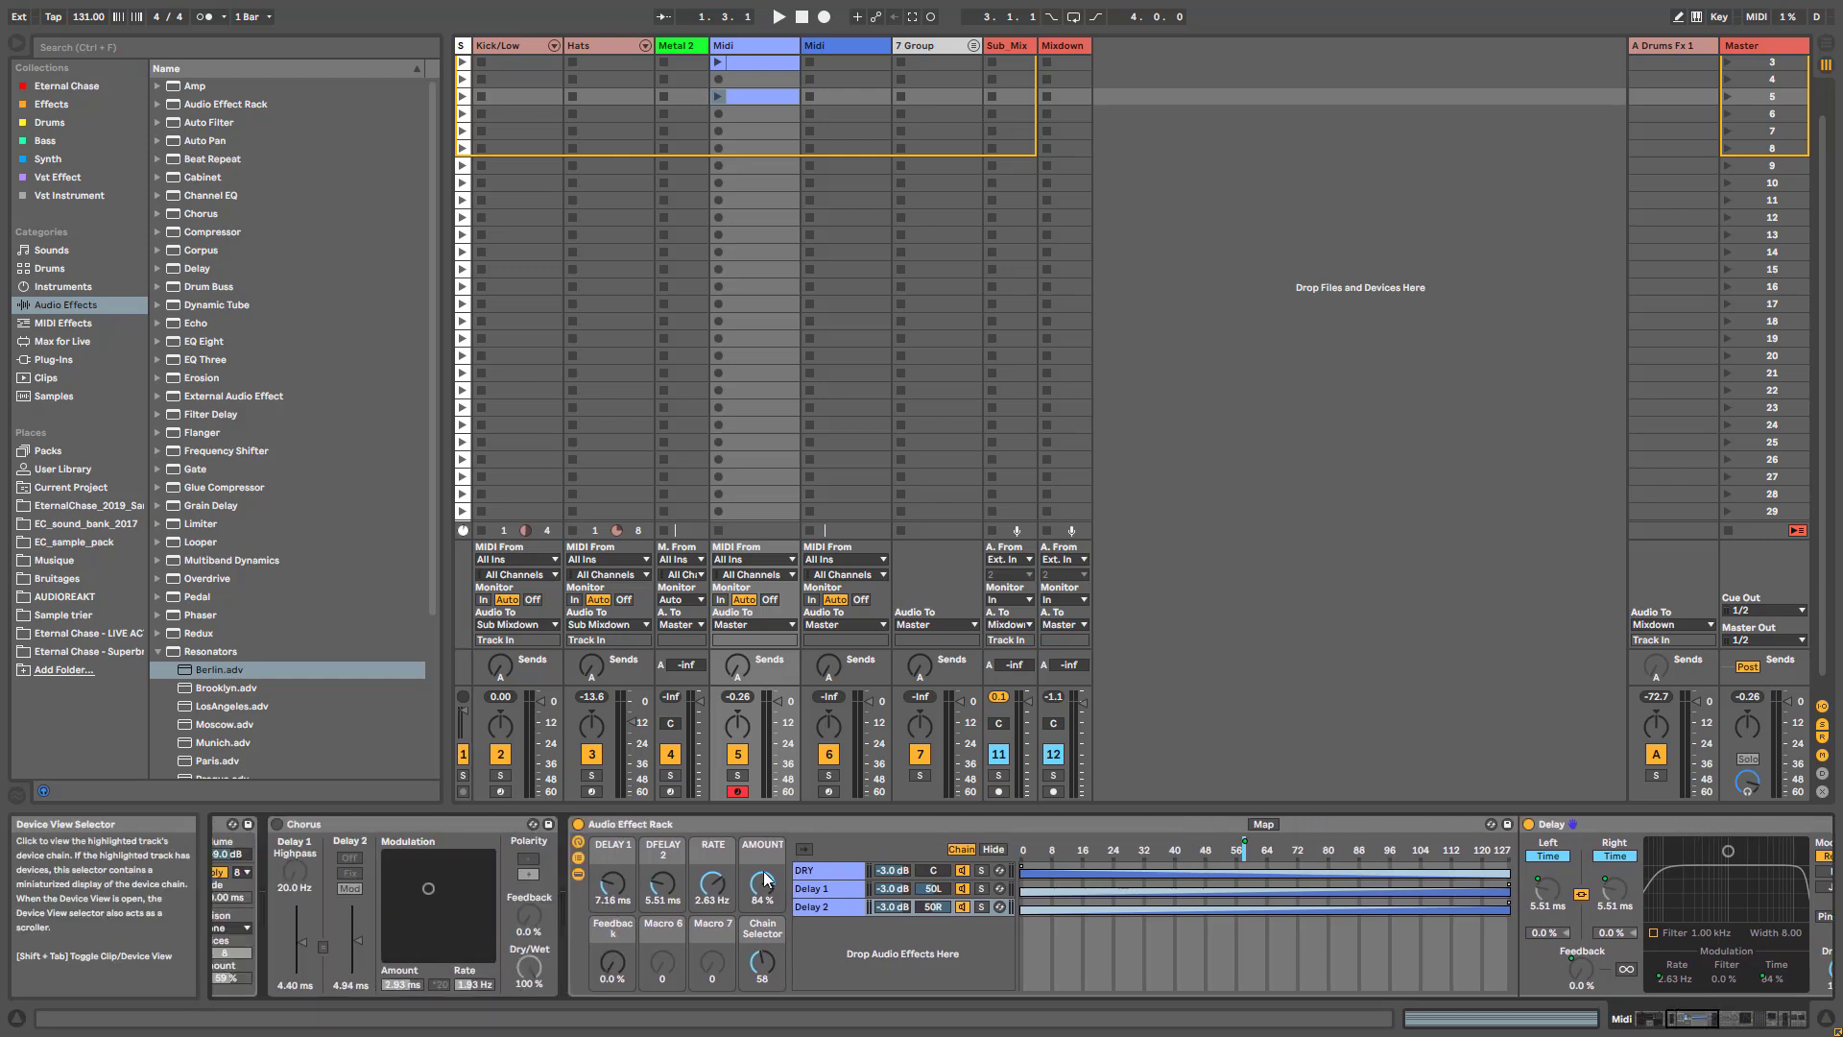
- Collapse the Audio Effect Rack to its macro controls and deactivate it, with the Chorus active for comparison
click(573, 854)
click(658, 832)
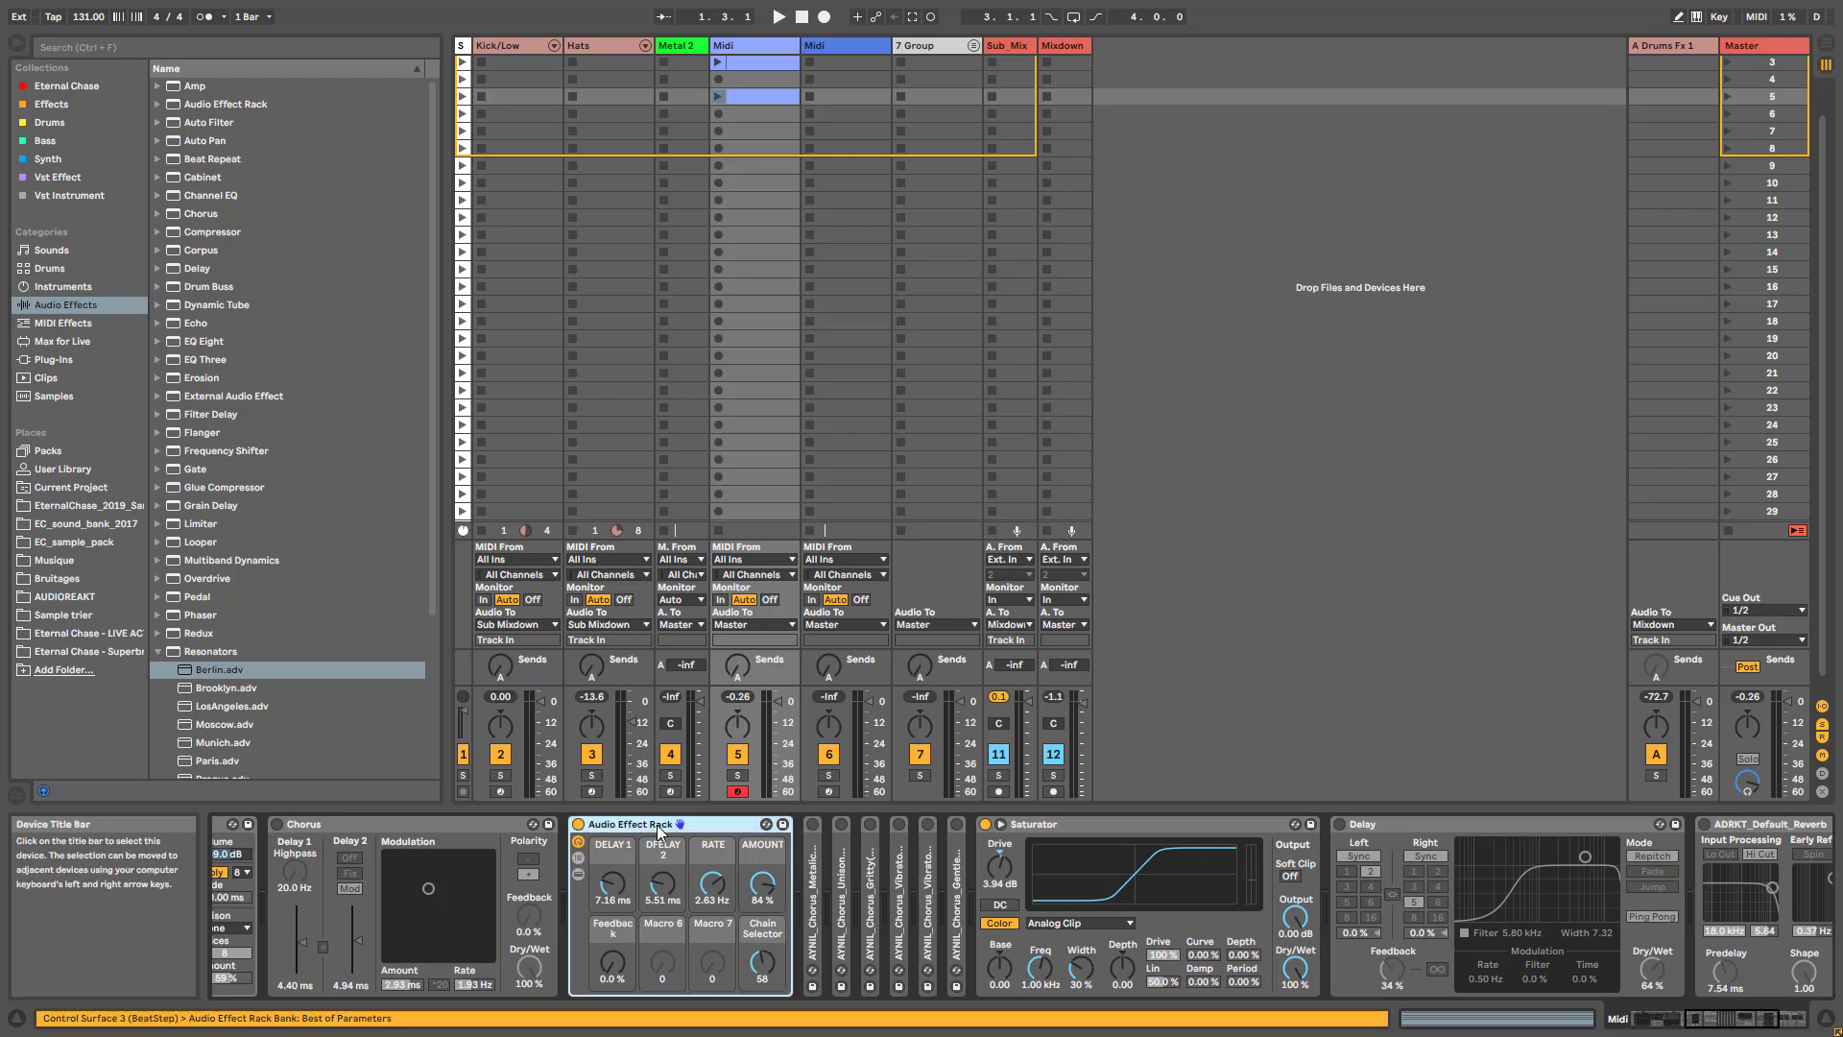
click(578, 823)
drag(1700, 1017, 1678, 1018)
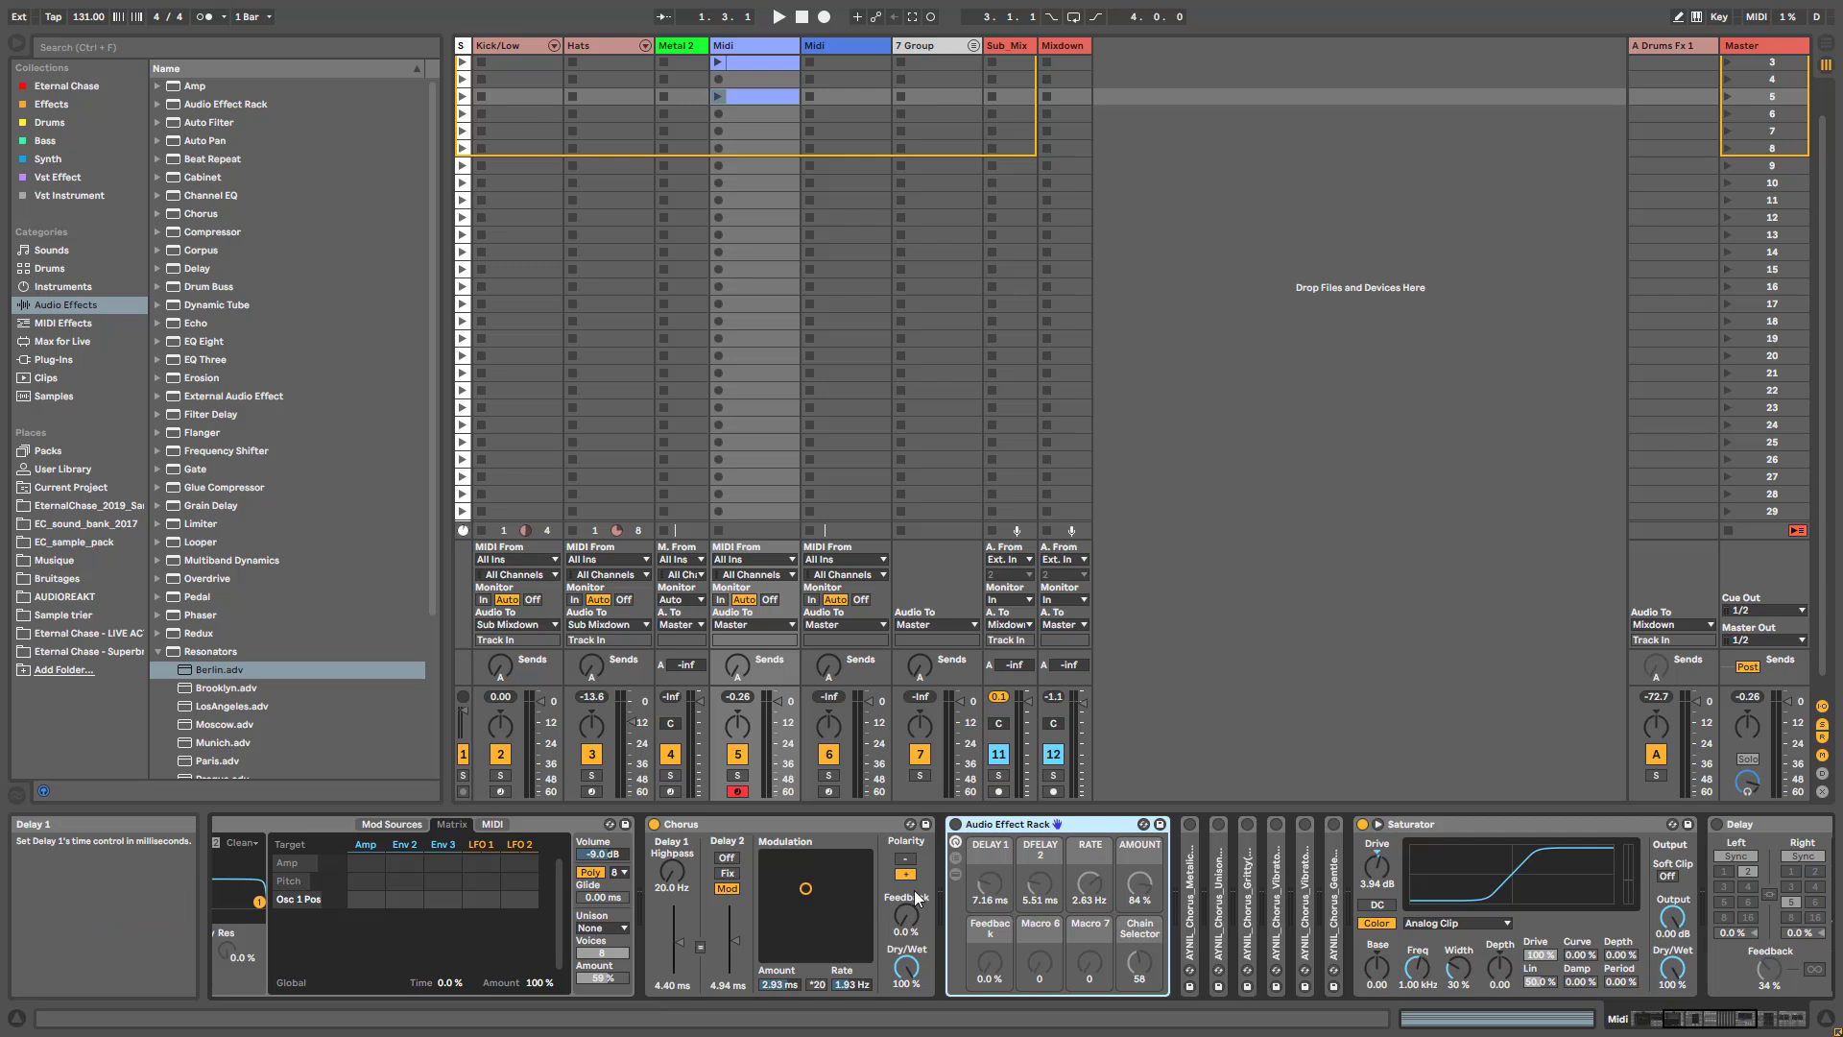
- Reactivate the rack with its chain list shown and set the DELAY 1 macro to 3.17 ms
click(955, 858)
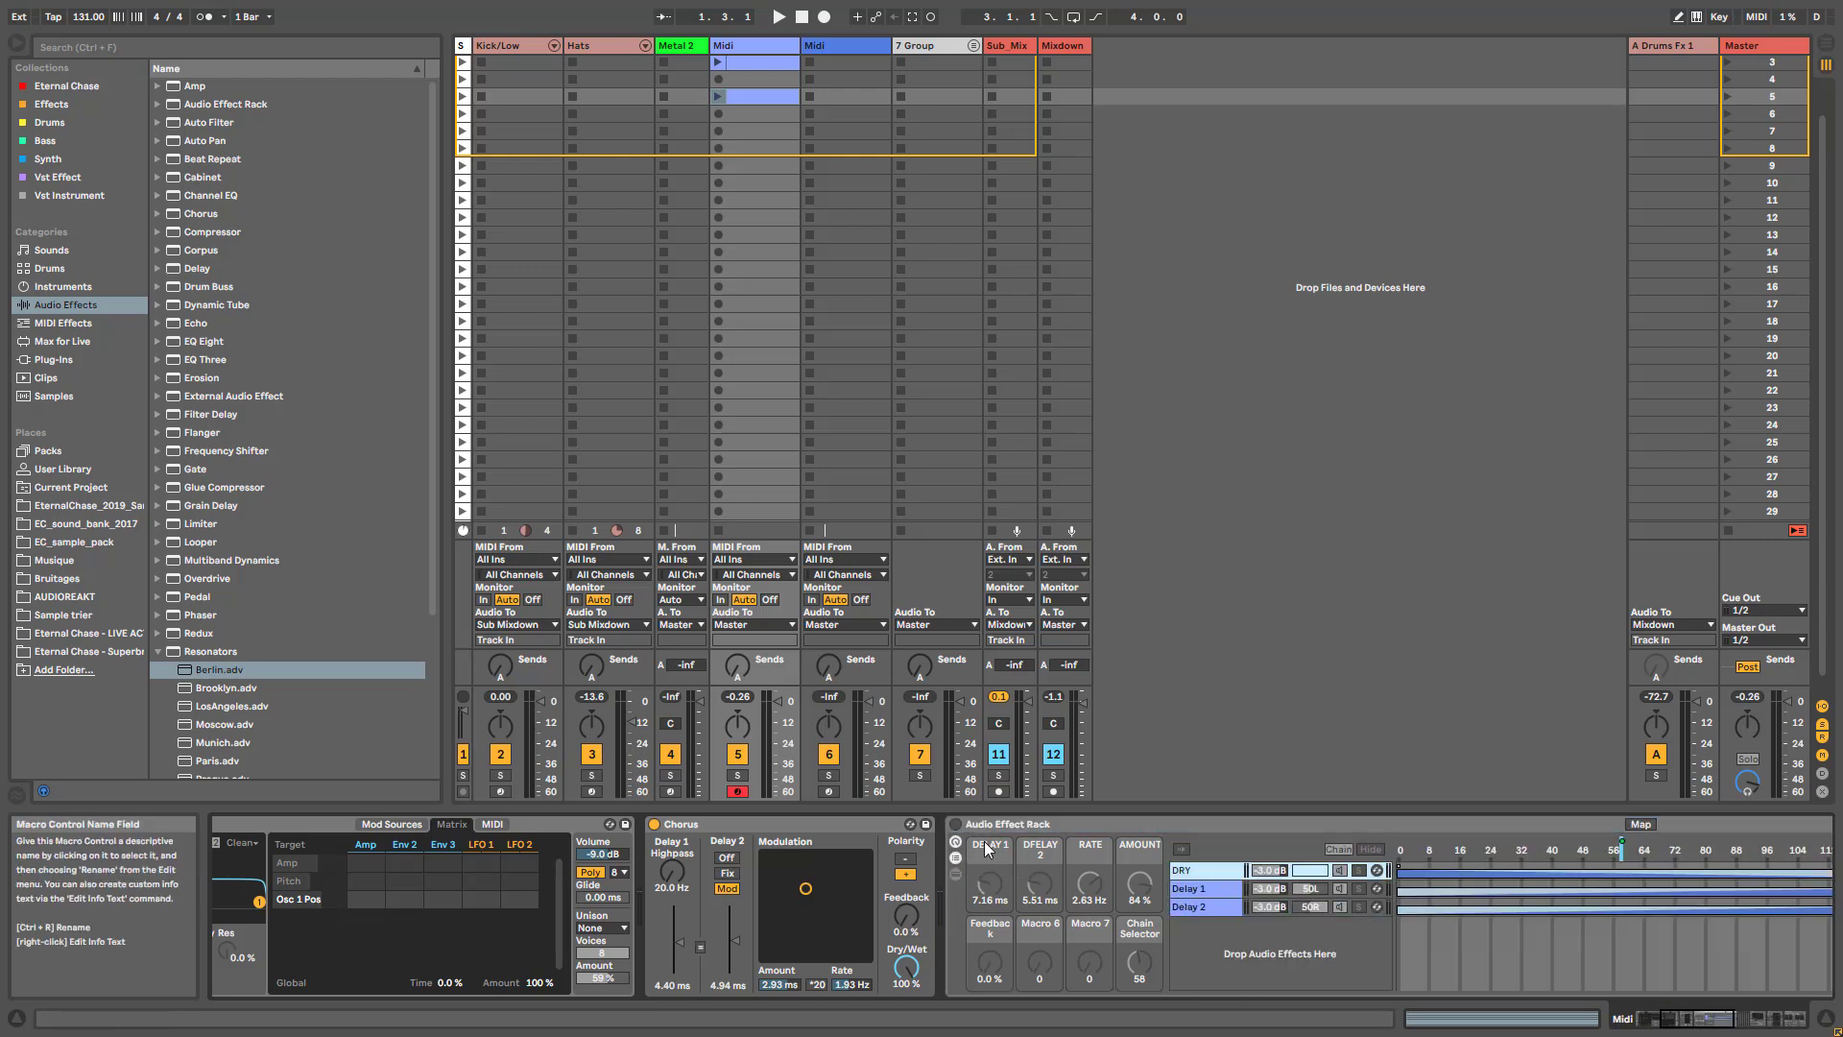
click(956, 825)
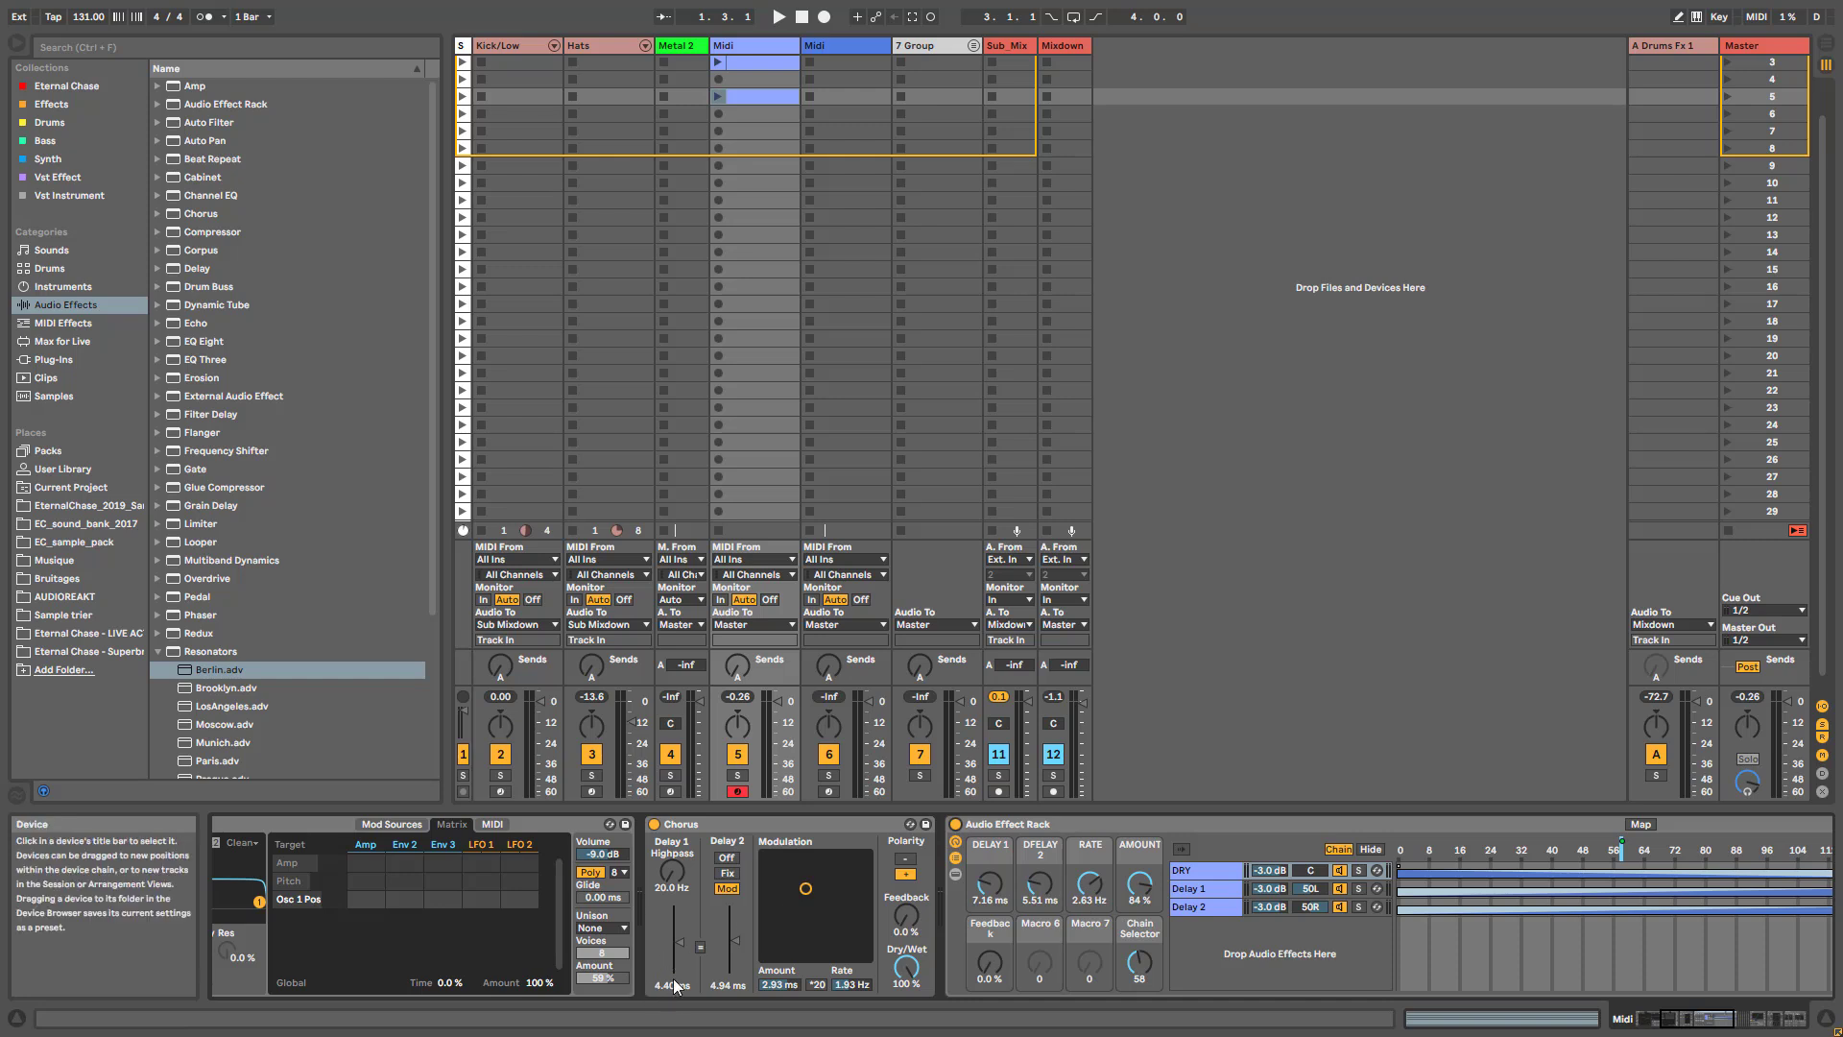
click(1195, 889)
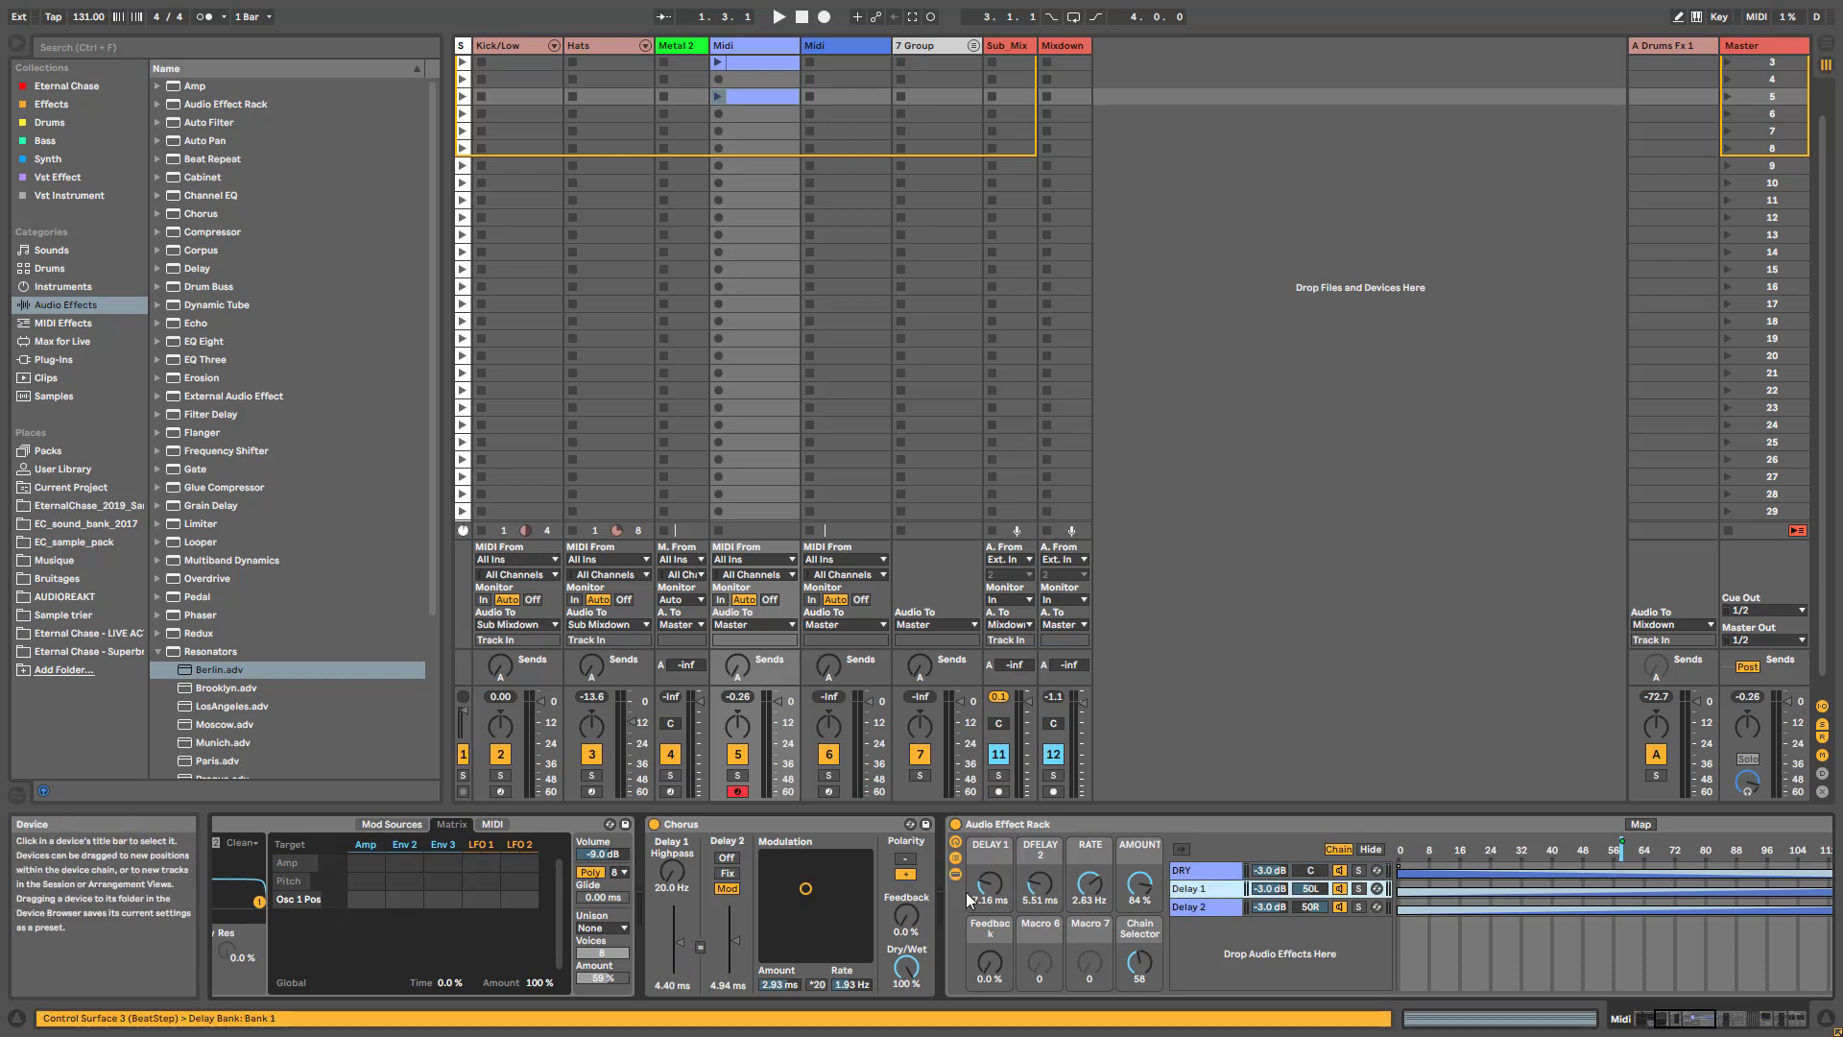
drag(990, 883, 989, 913)
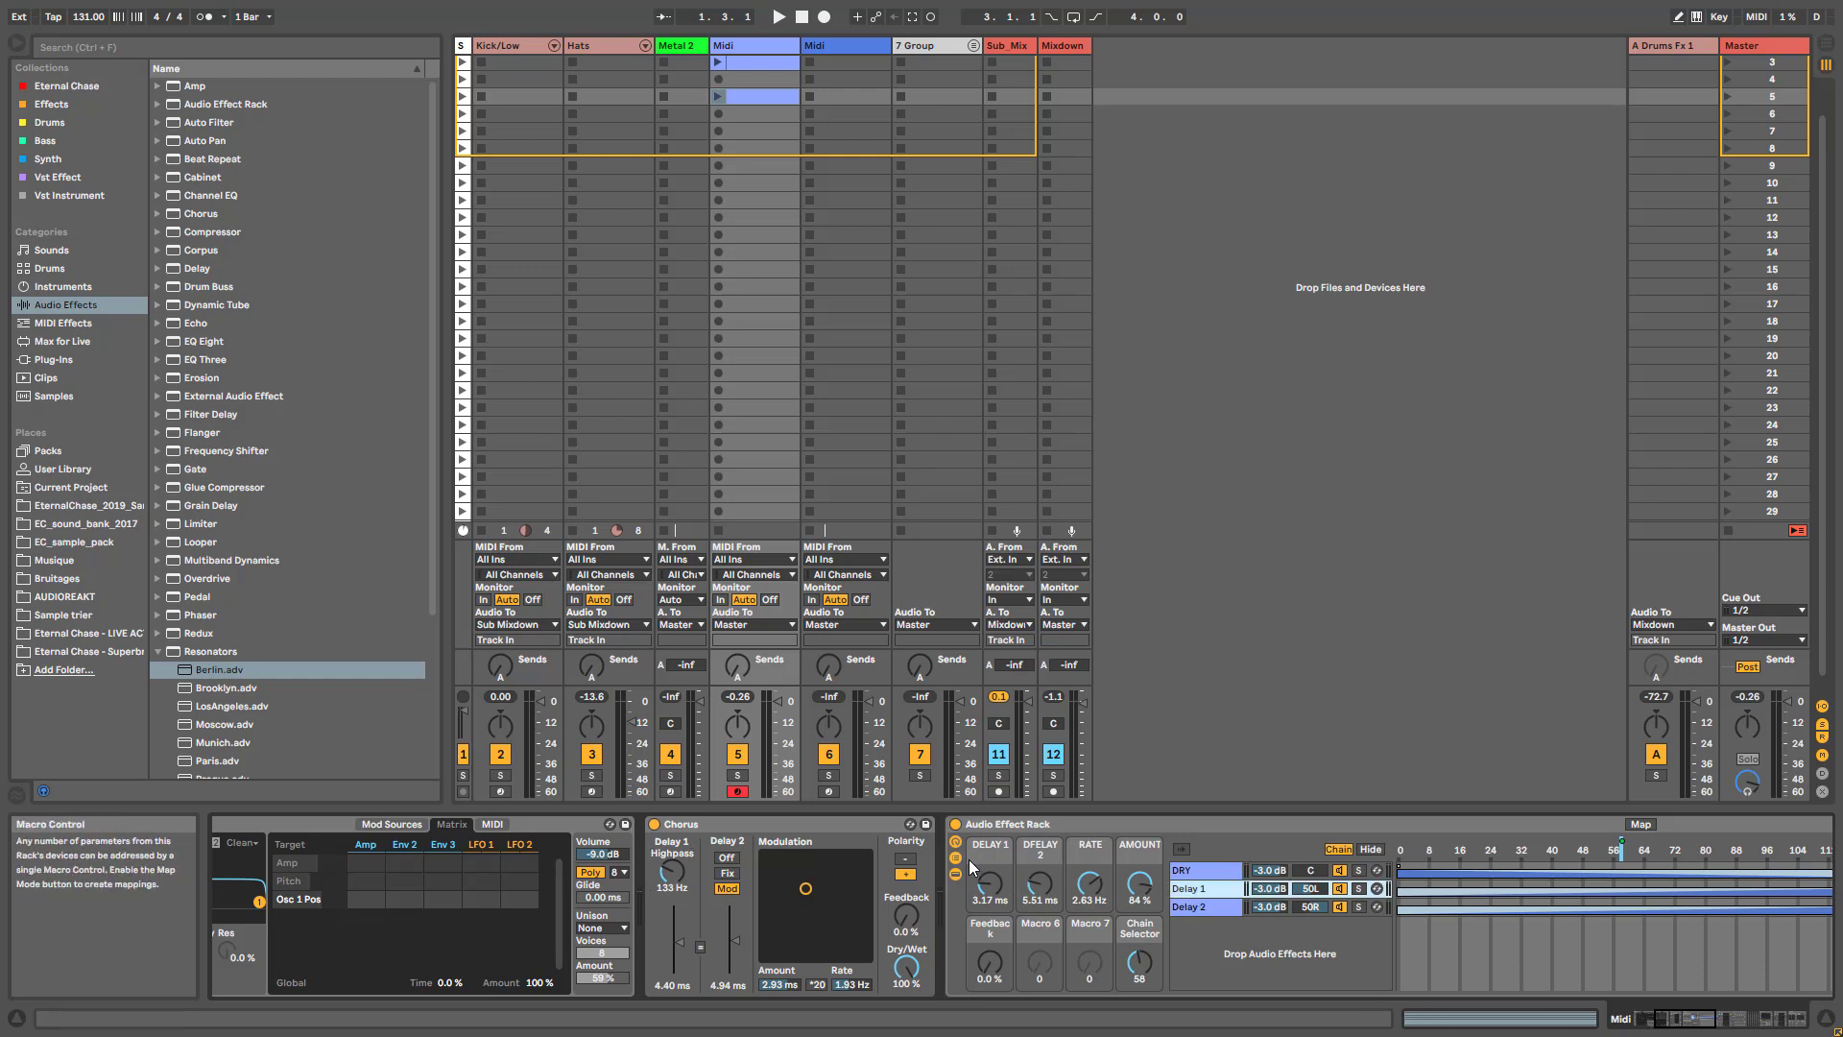
- Hide the chain zones and add an EQ Eight after the Delay in the Delay 1 chain, with its filter at 290 Hz
click(1368, 850)
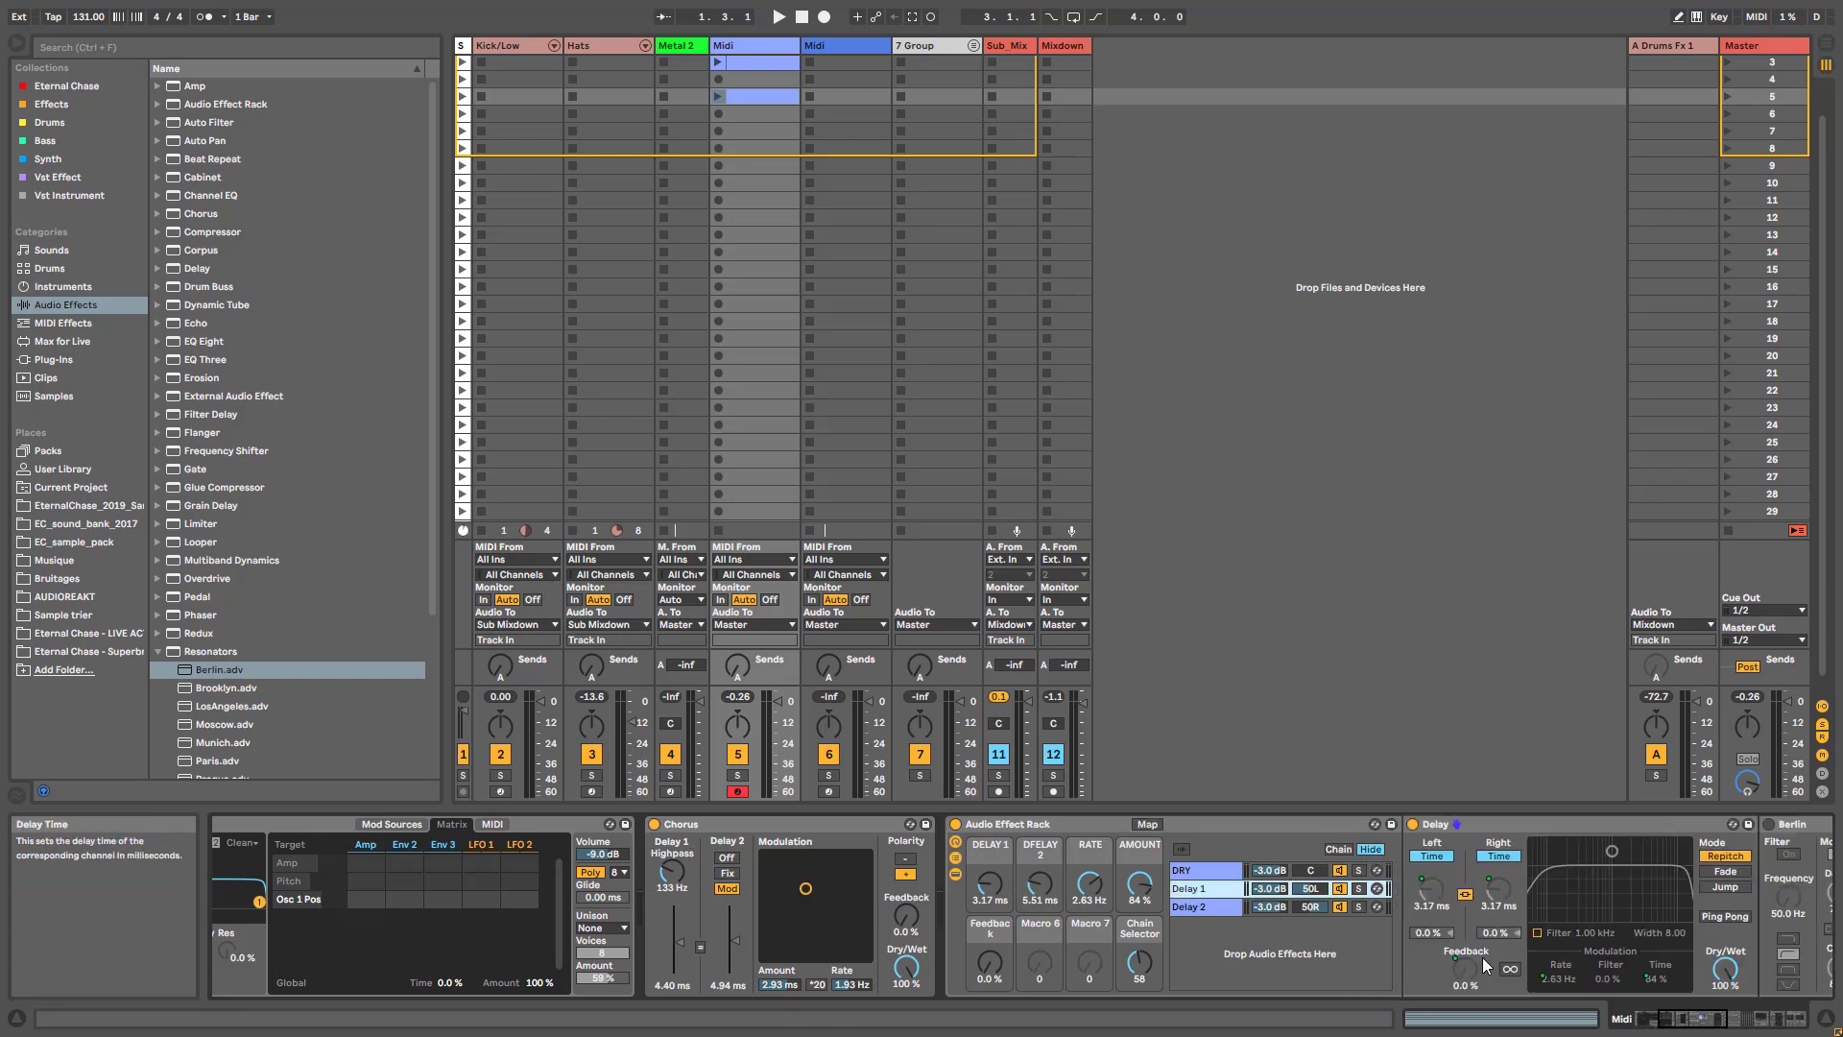
scroll(1631, 989, down, 5)
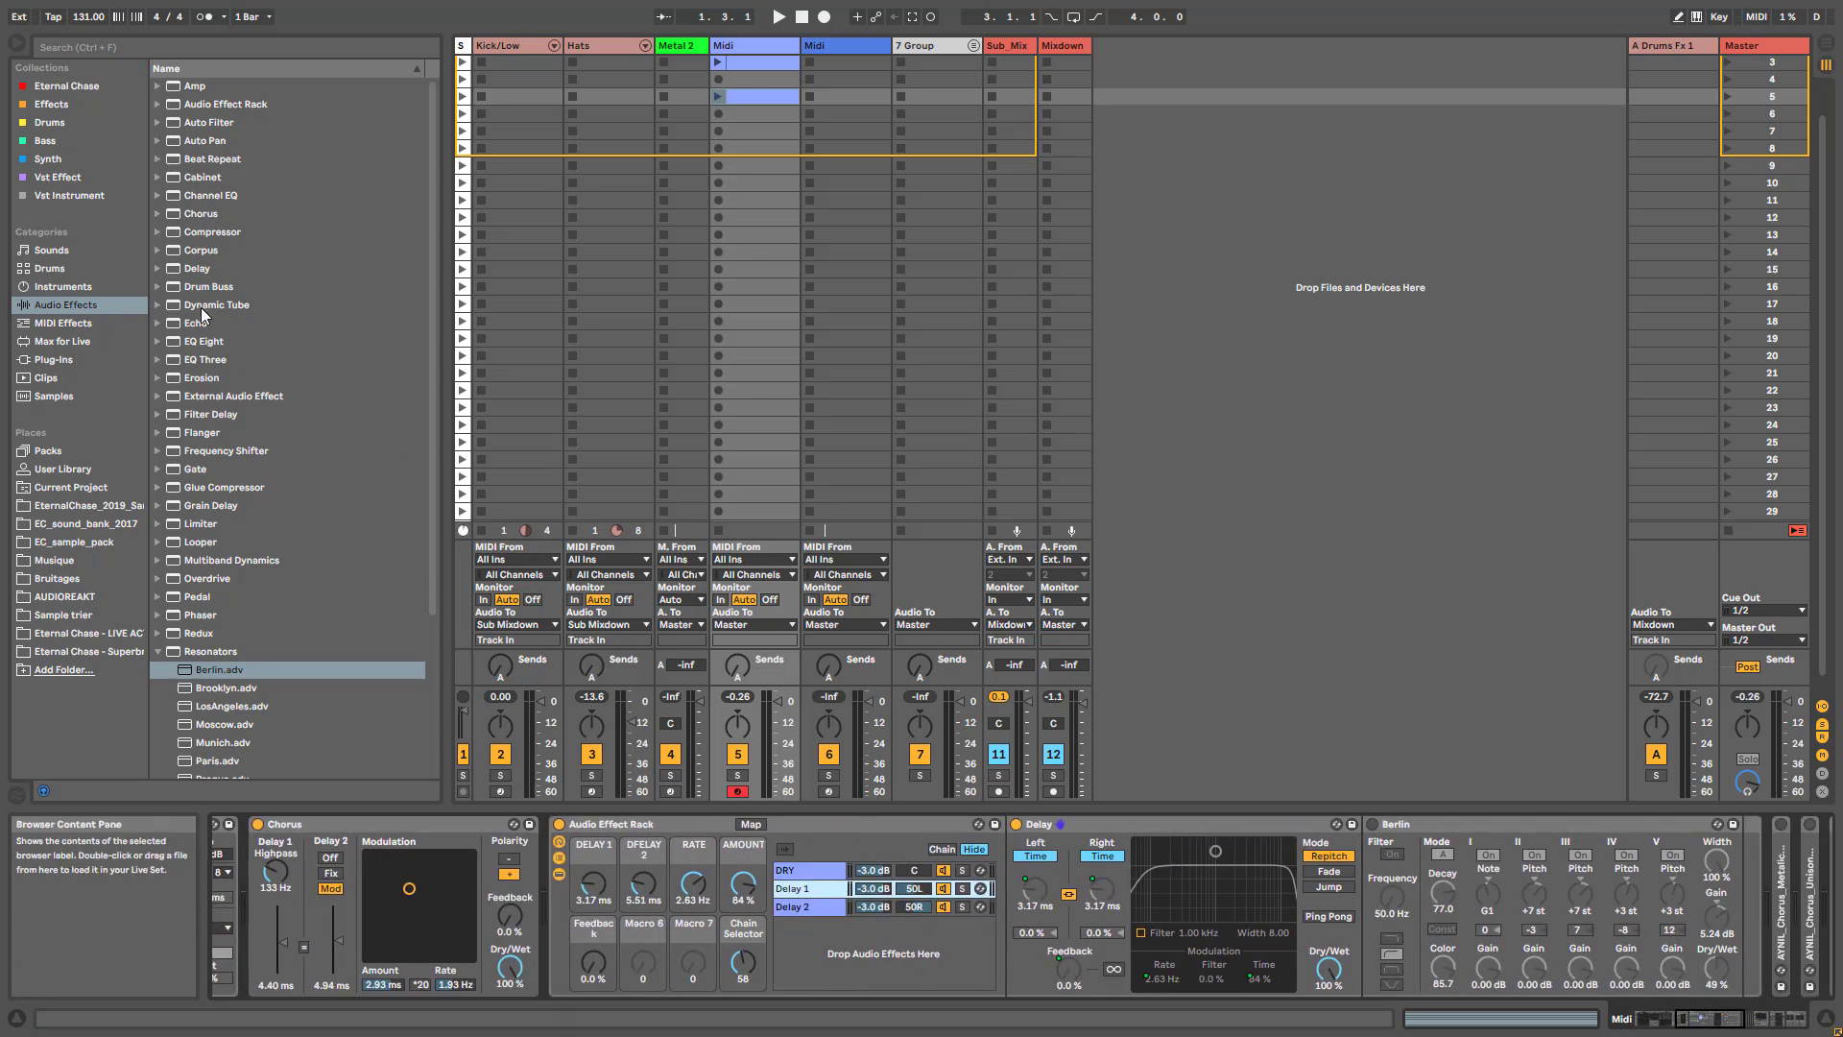
drag(198, 348, 1388, 802)
click(1435, 972)
click(1434, 875)
- Set the Chorus effect's Delay 2 mode to Fix
drag(1697, 1017, 1655, 1017)
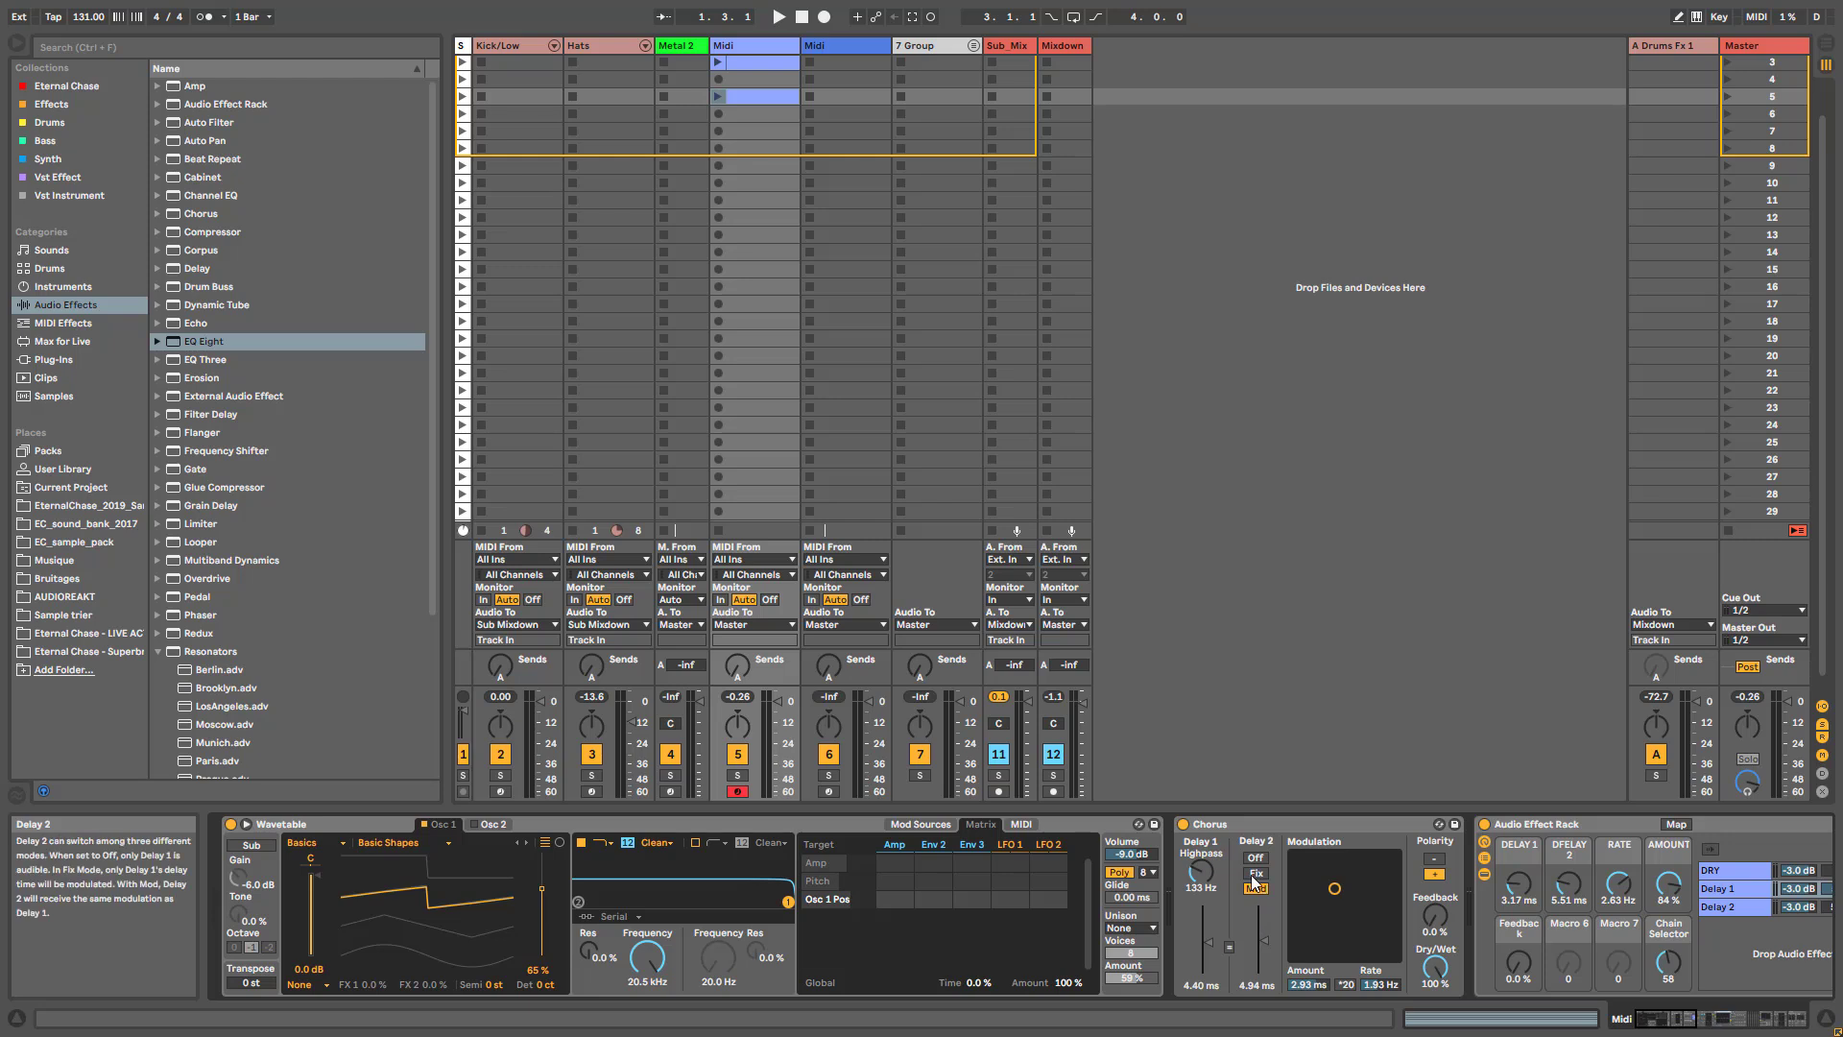
drag(1669, 1019, 1689, 1023)
click(1450, 889)
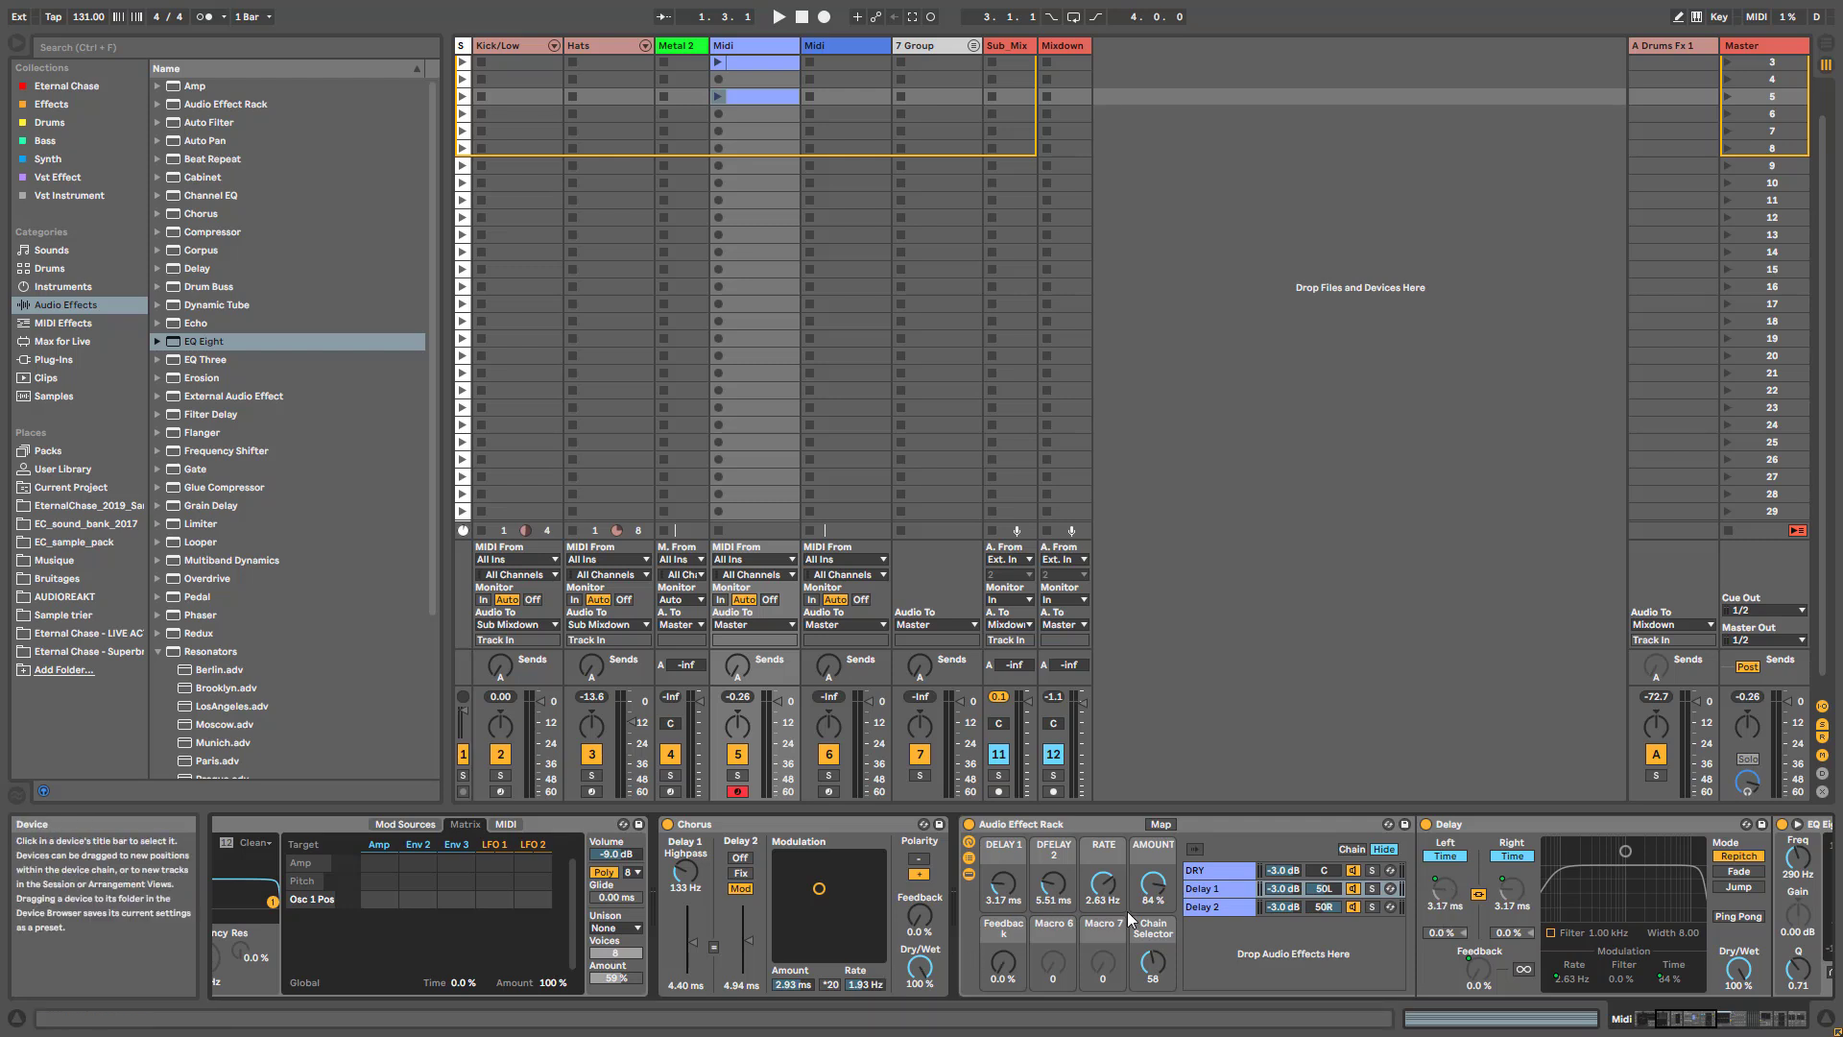
click(740, 873)
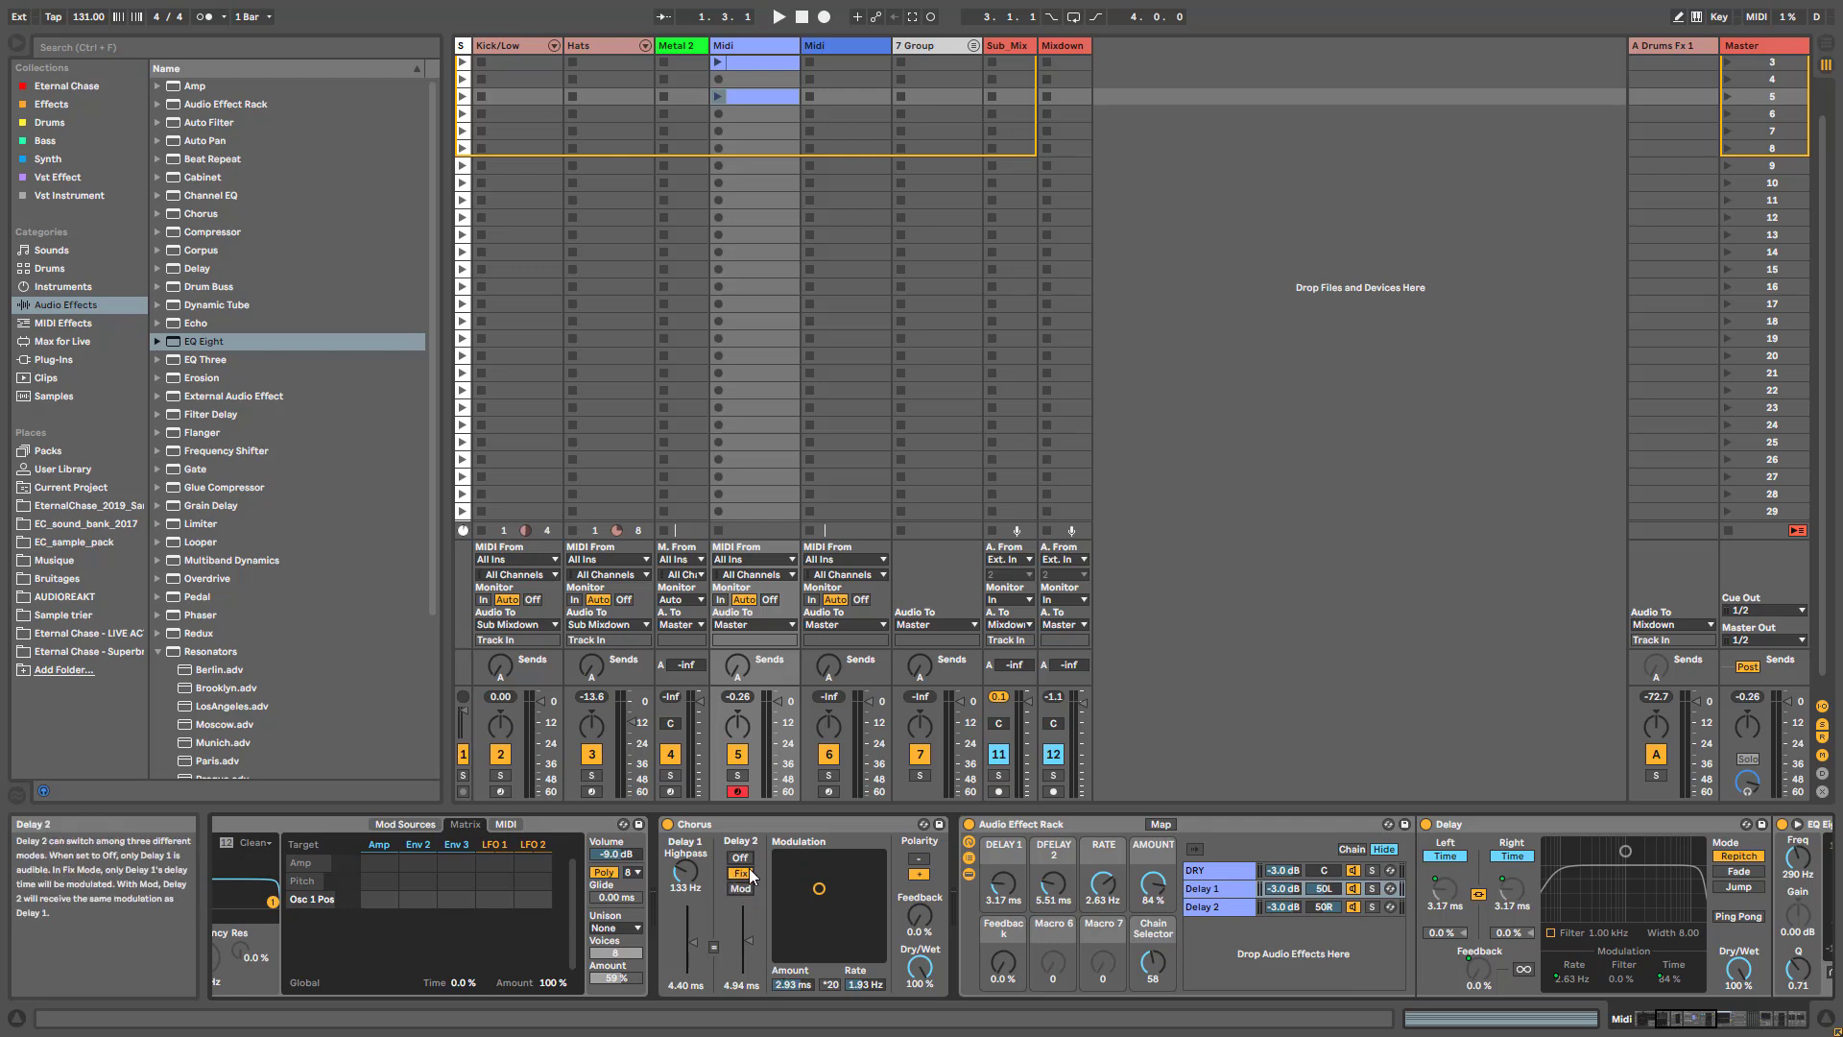
- Unmap the Delay 2 chain's modulation rate from RATE and its time modulation from AMOUNT, leaving time modulation at 0.0 %
click(1209, 906)
right_click(1566, 976)
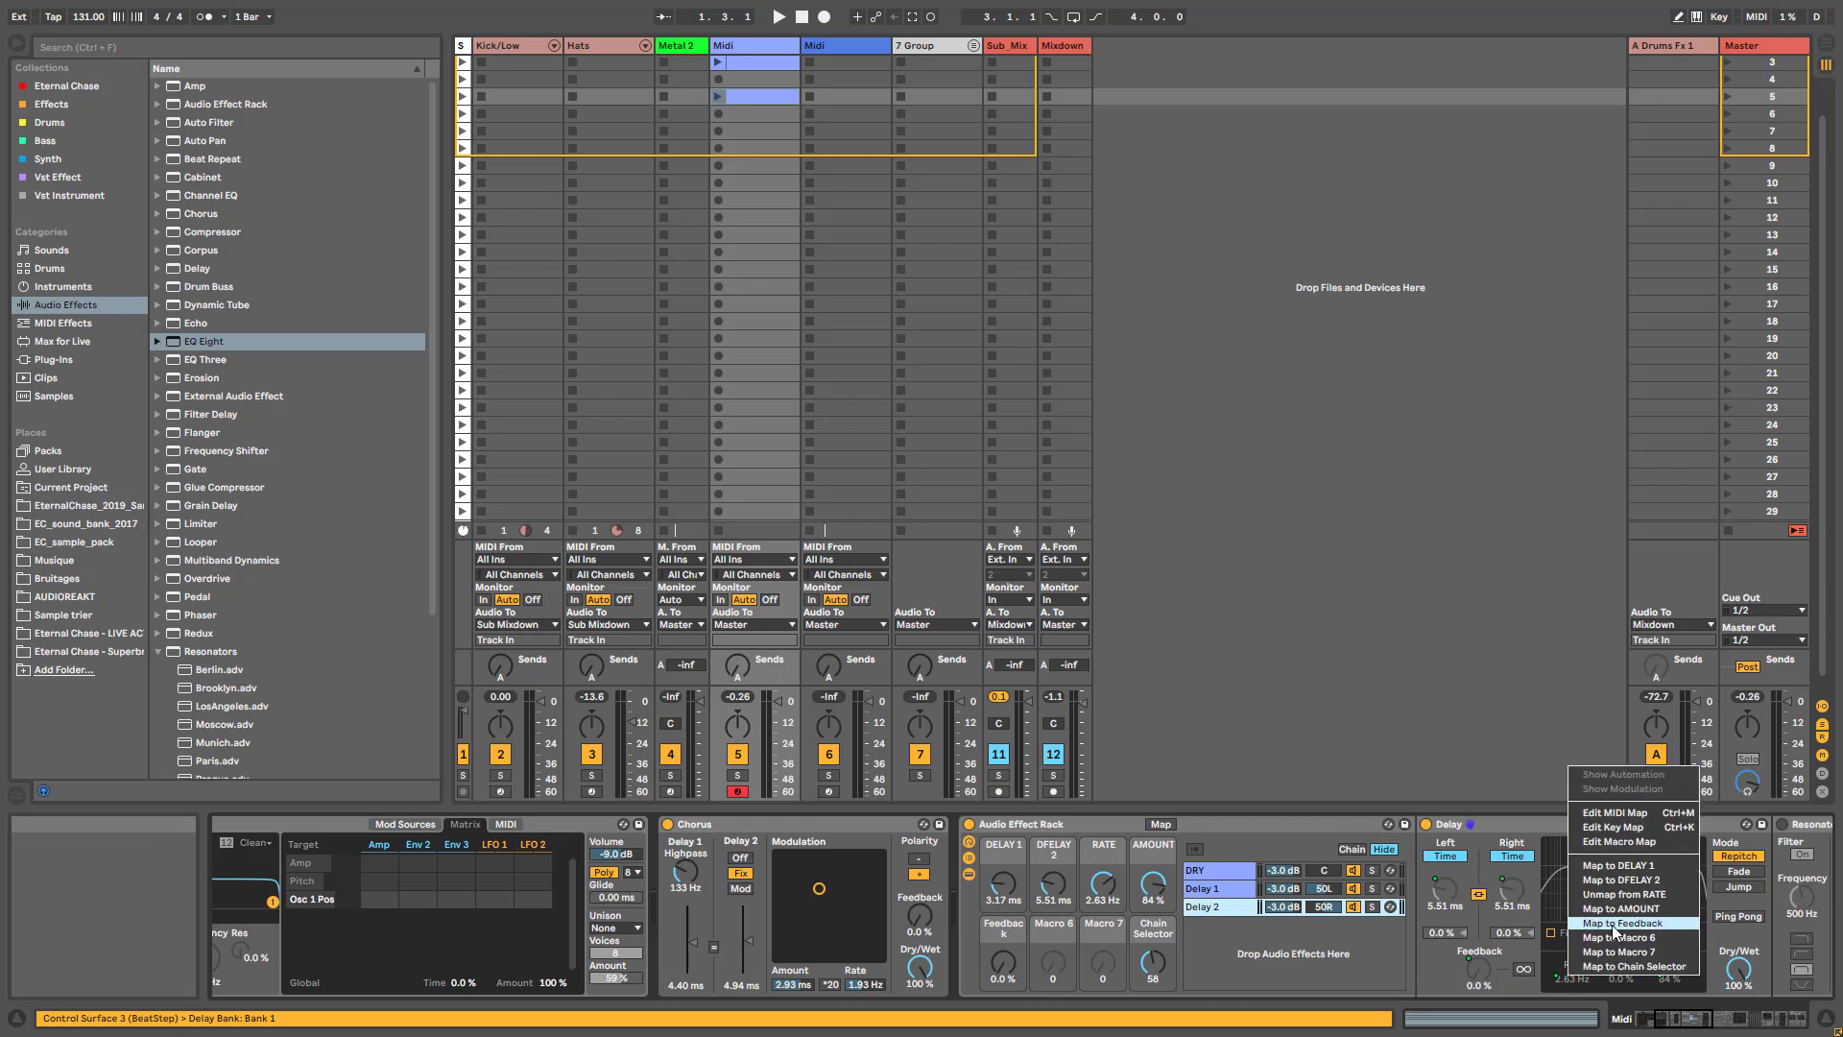
click(1624, 893)
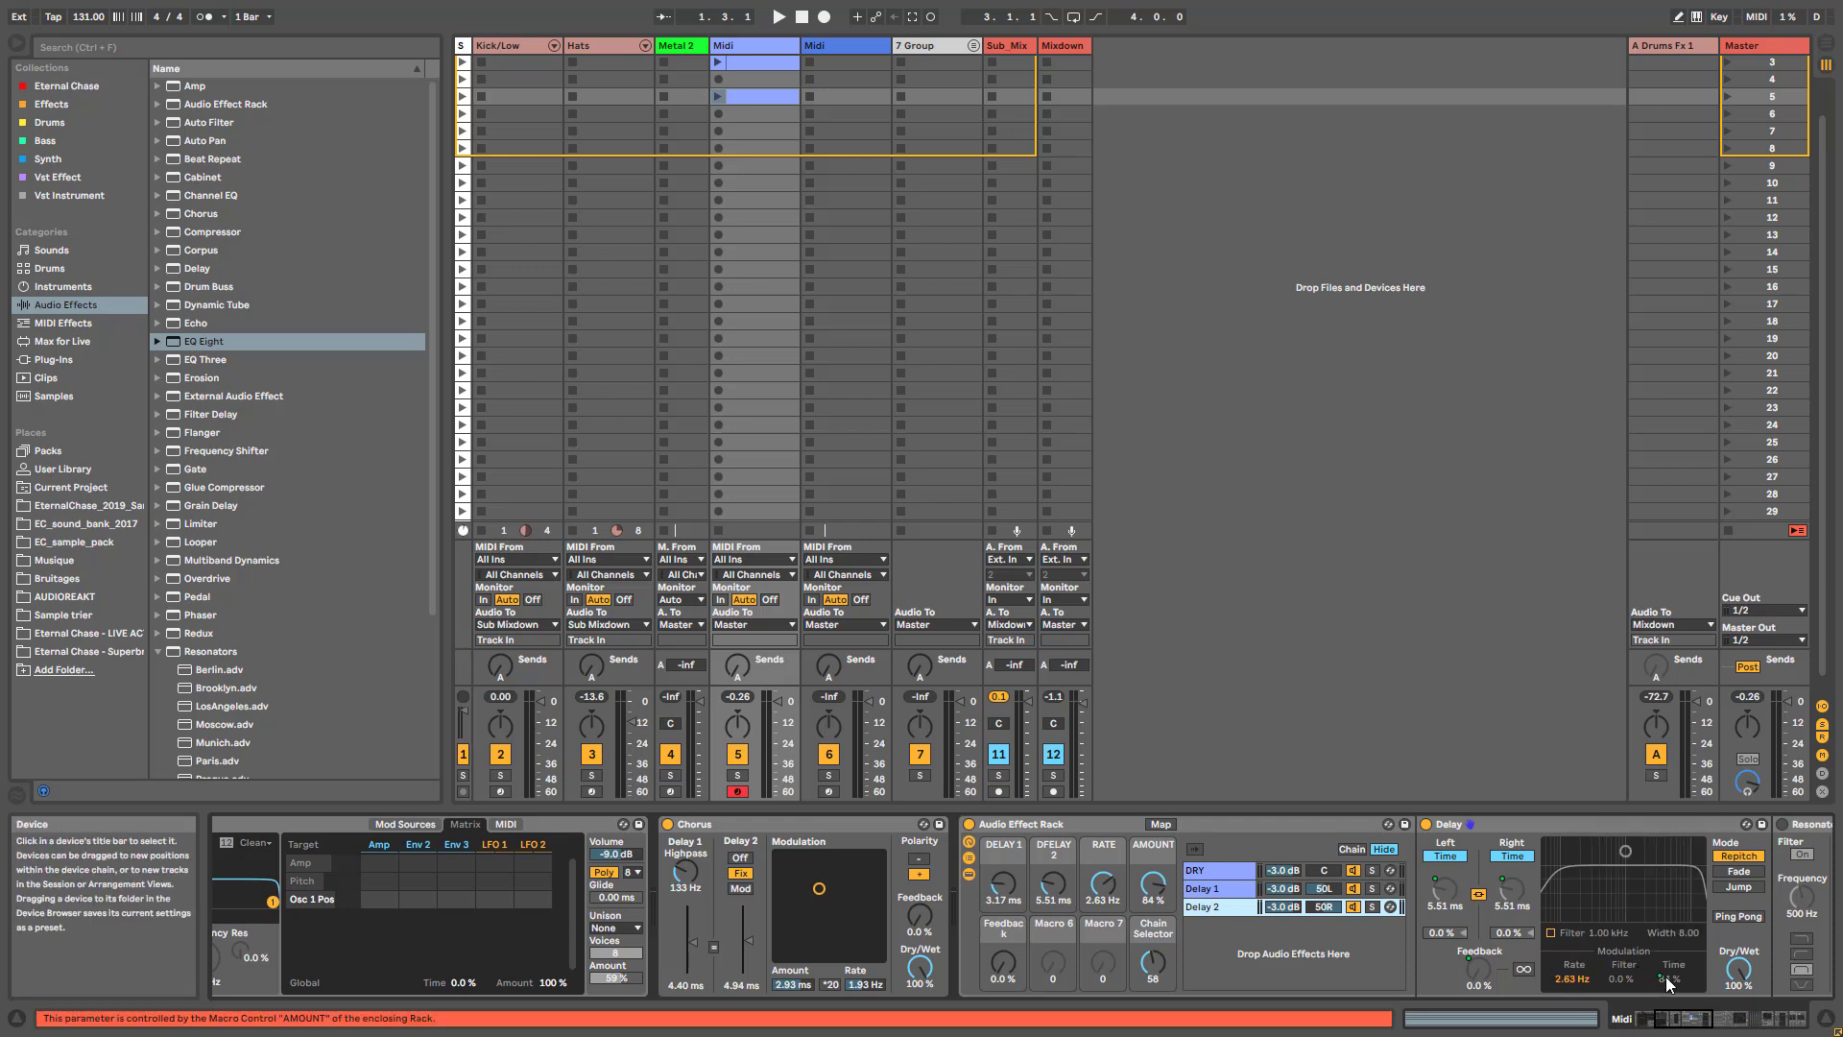
right_click(1666, 976)
click(1705, 923)
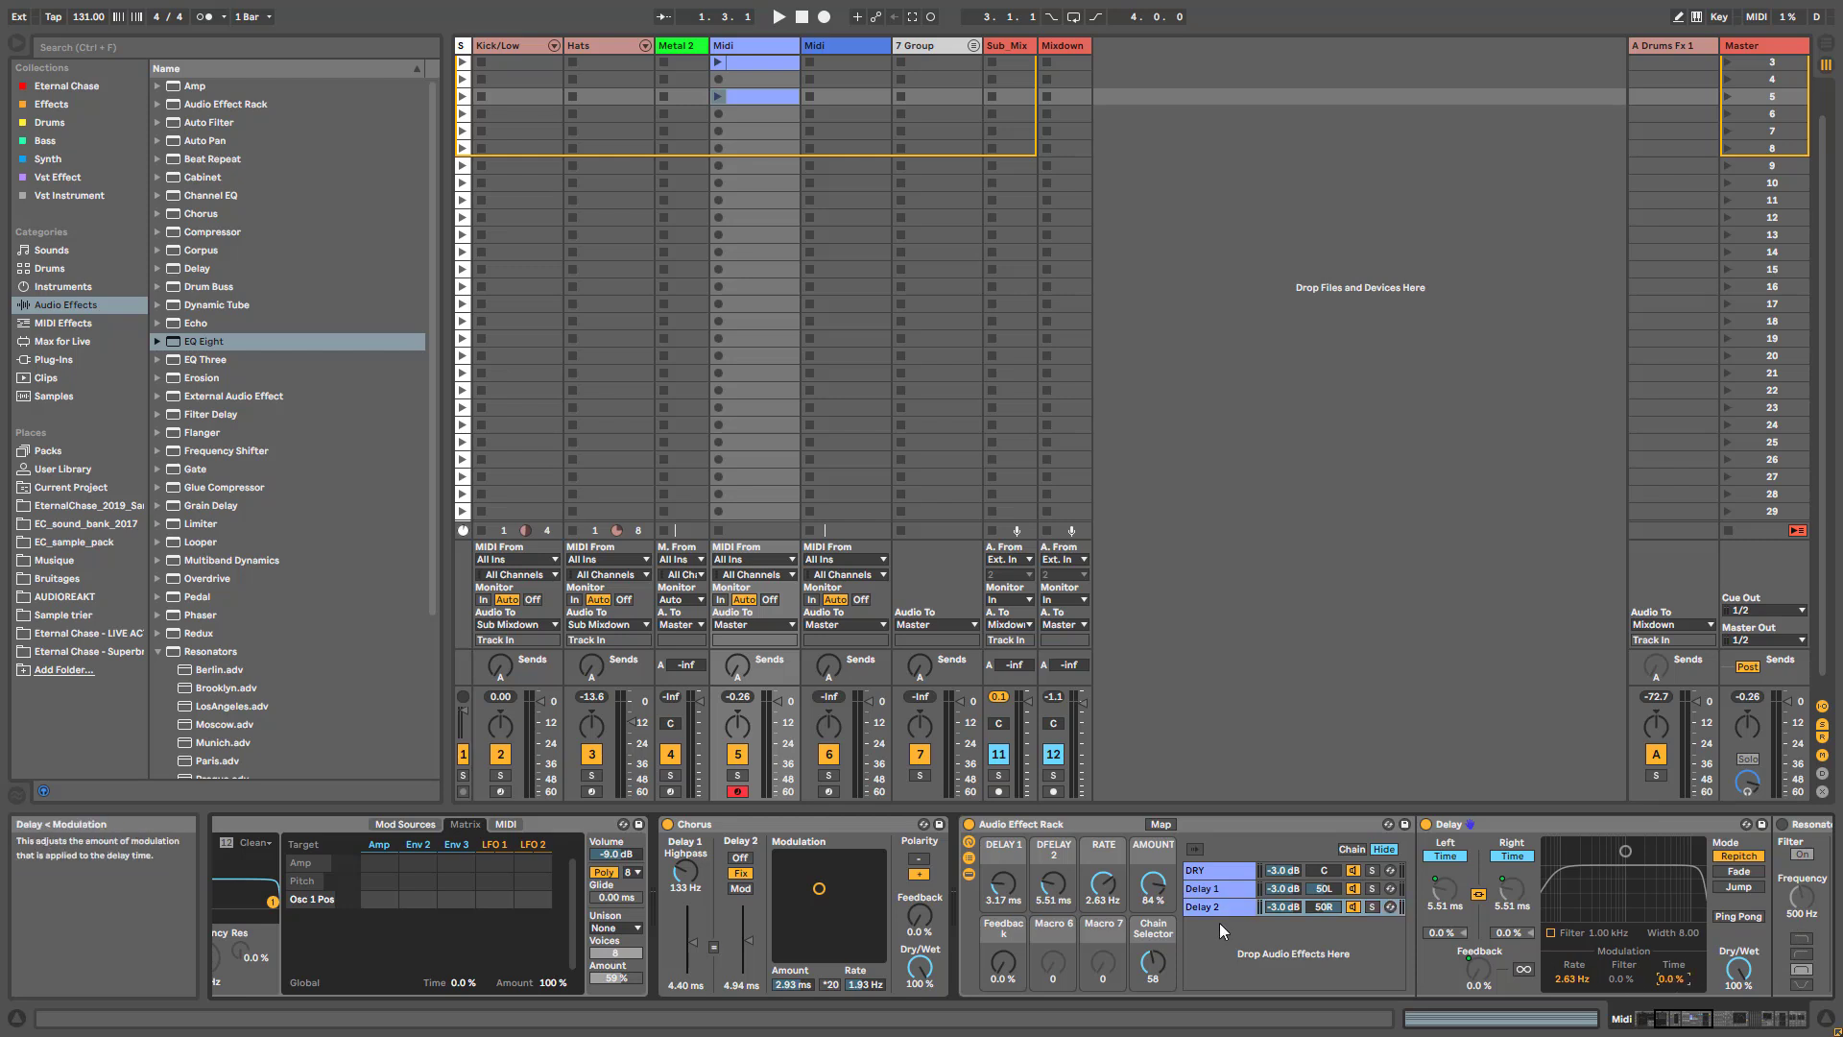
- Check the macro mapping of the Delay 2 chain's delay time and return to the Delay 1 chain
click(1443, 891)
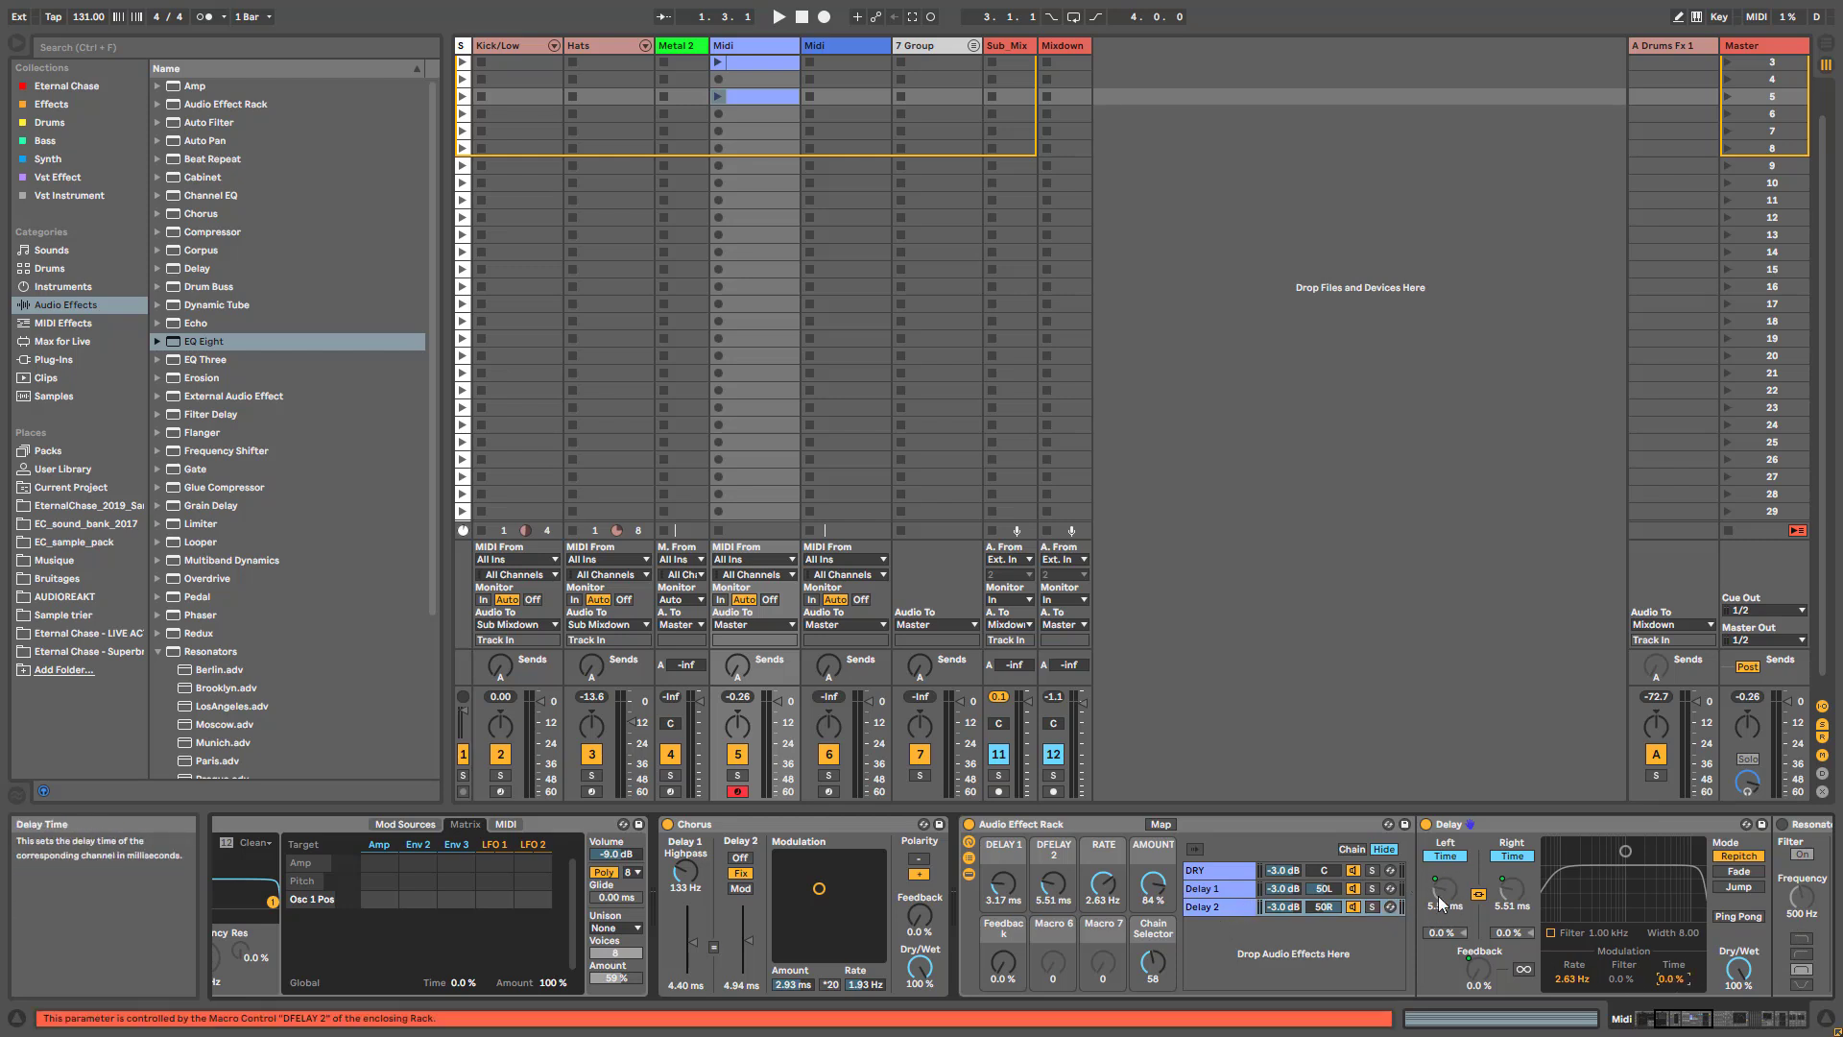
right_click(1440, 891)
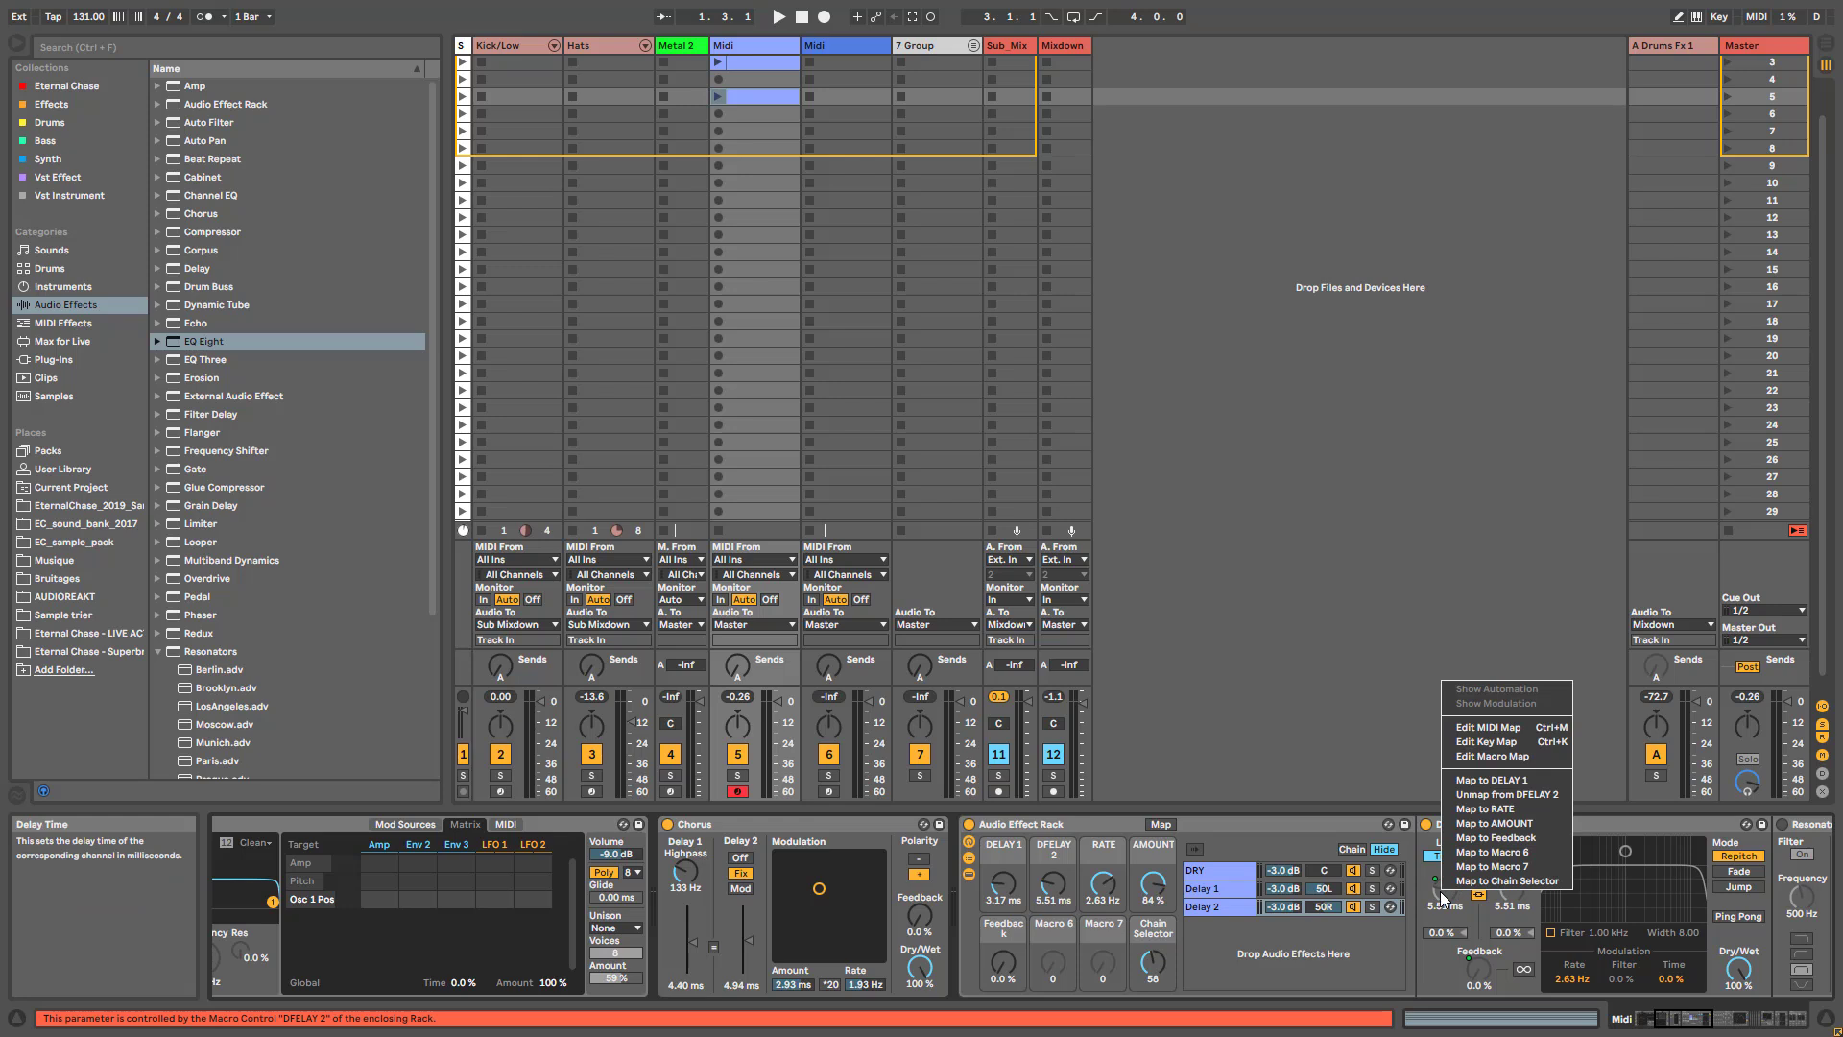
click(1217, 890)
click(1217, 890)
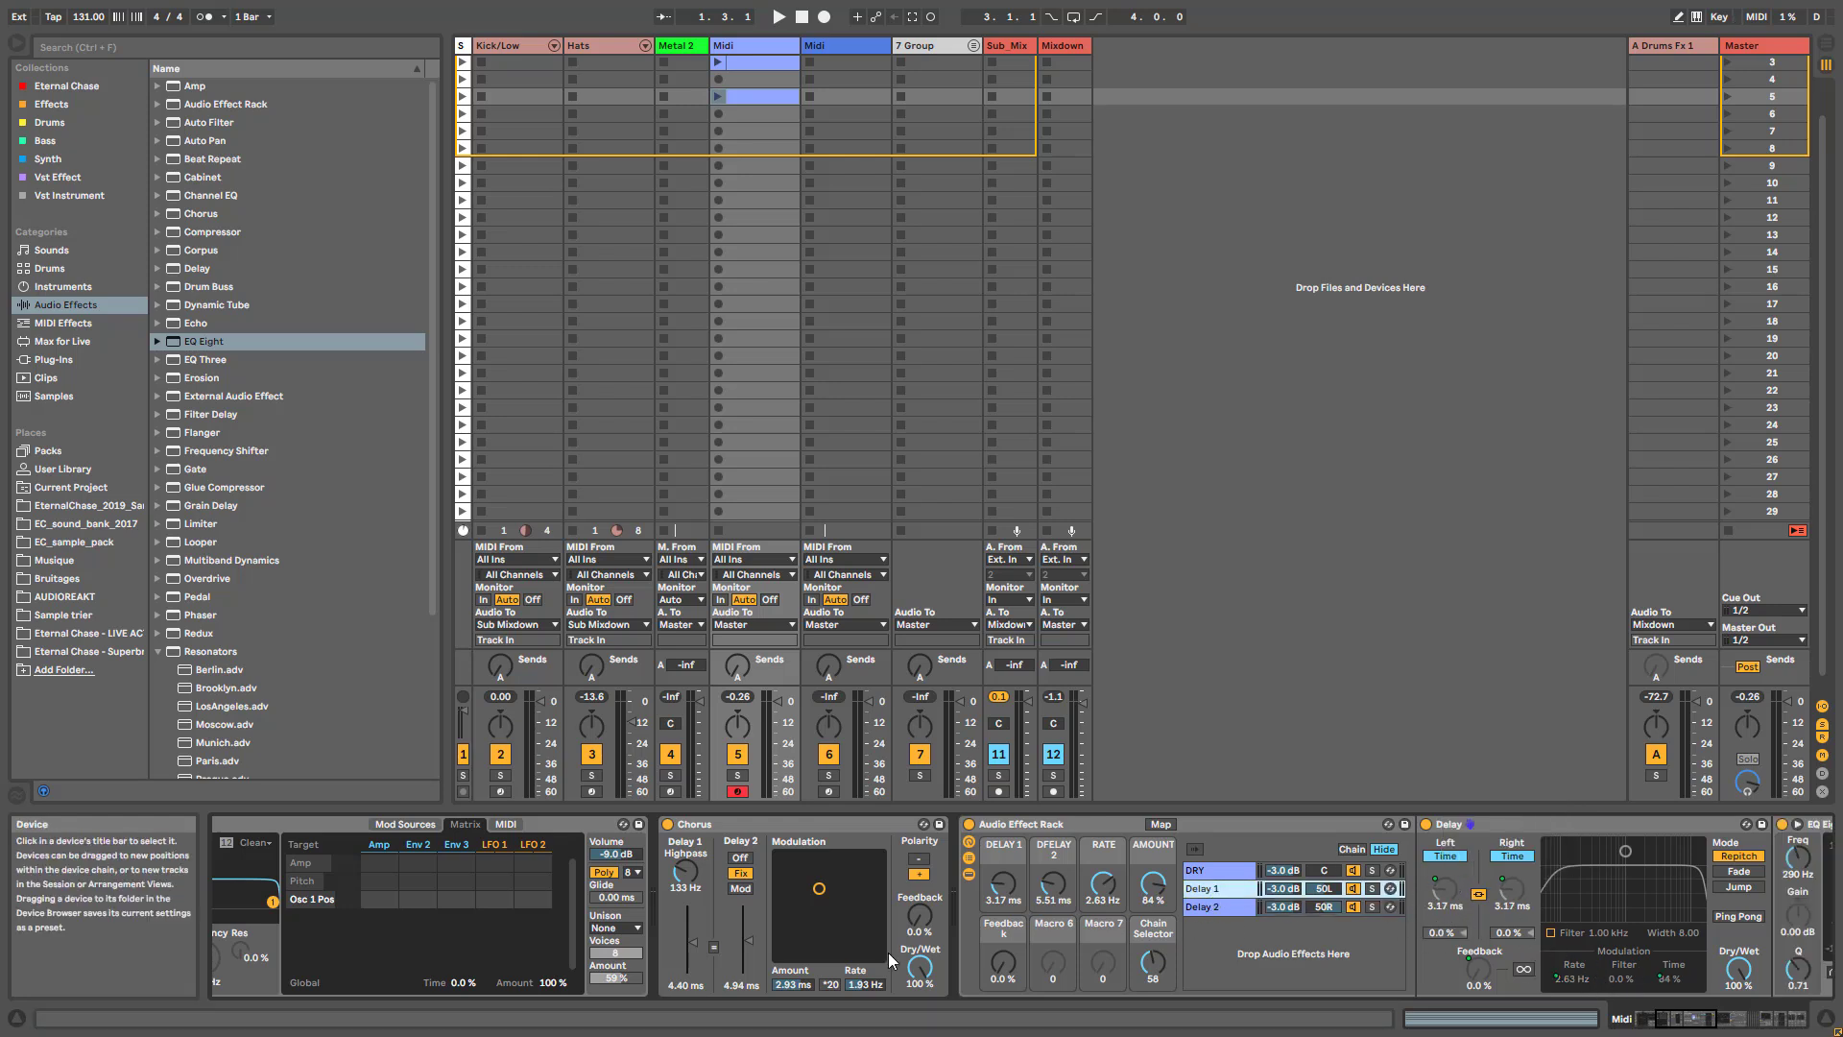
- Turn off the Chorus effect's Delay 2 and raise its Feedback to 66 %
click(740, 858)
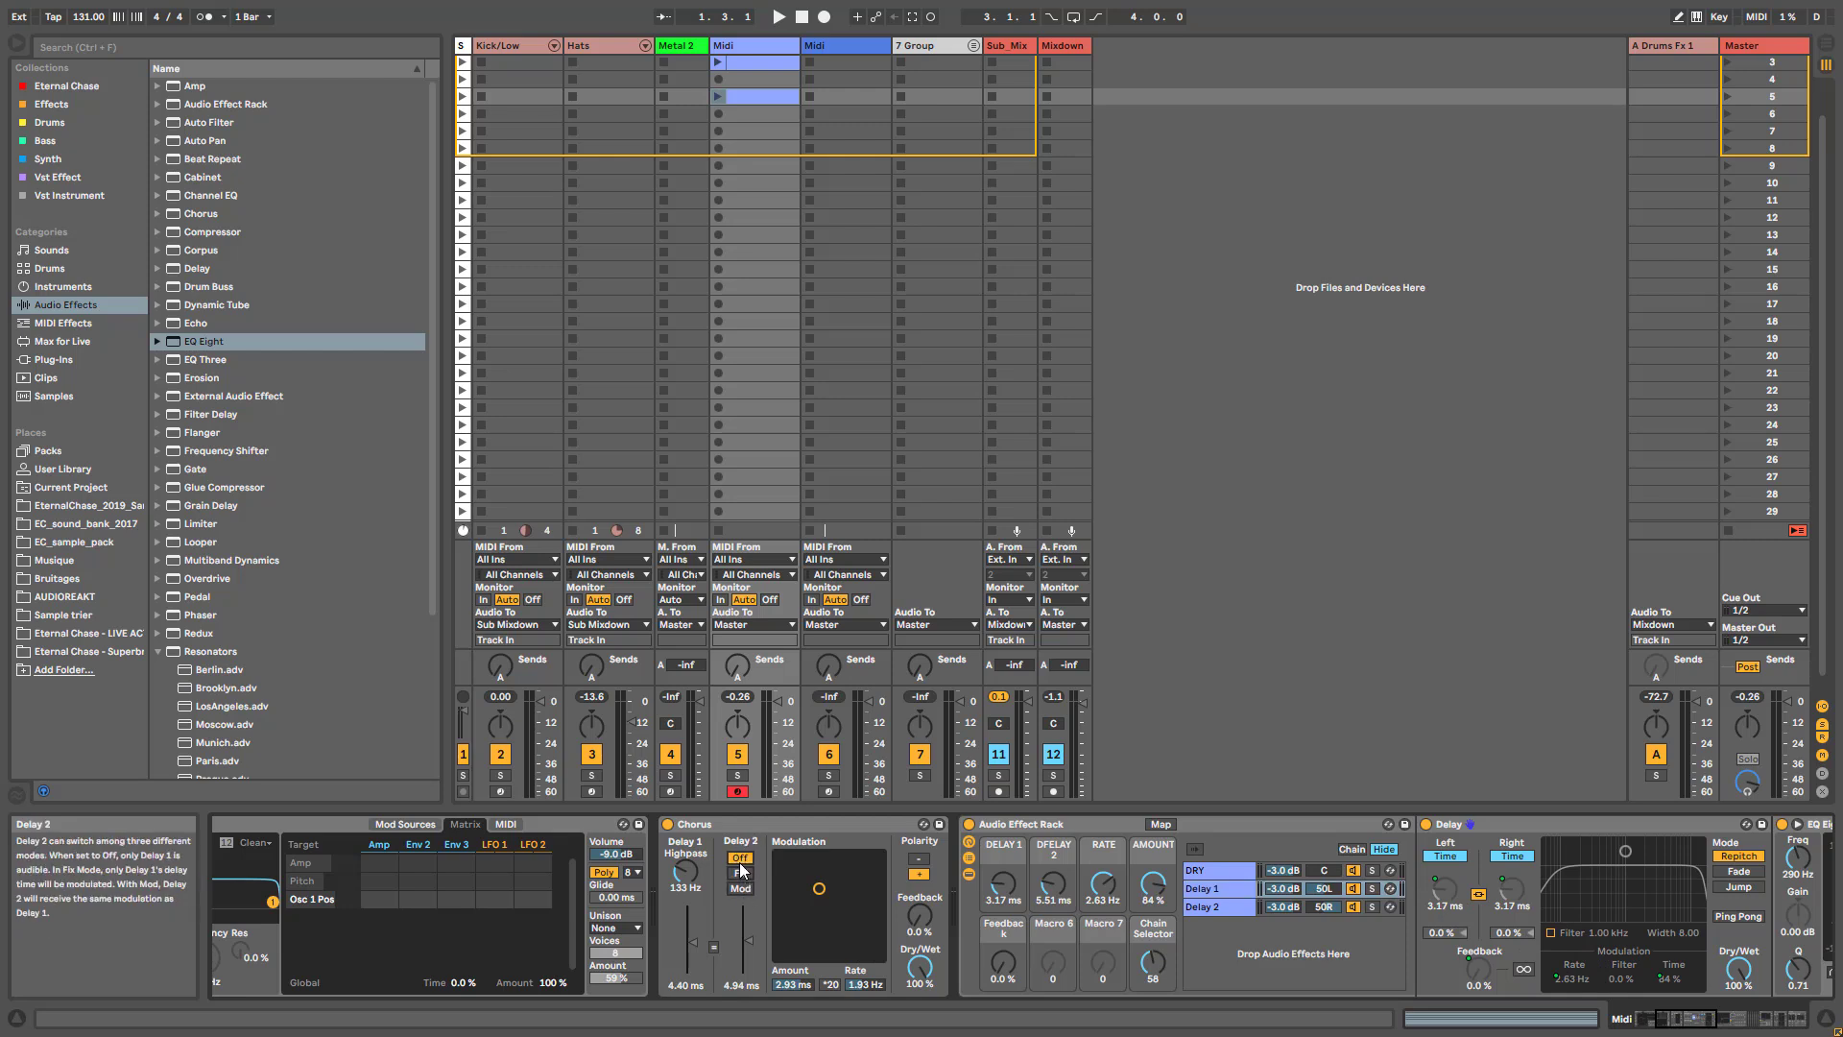
click(1355, 910)
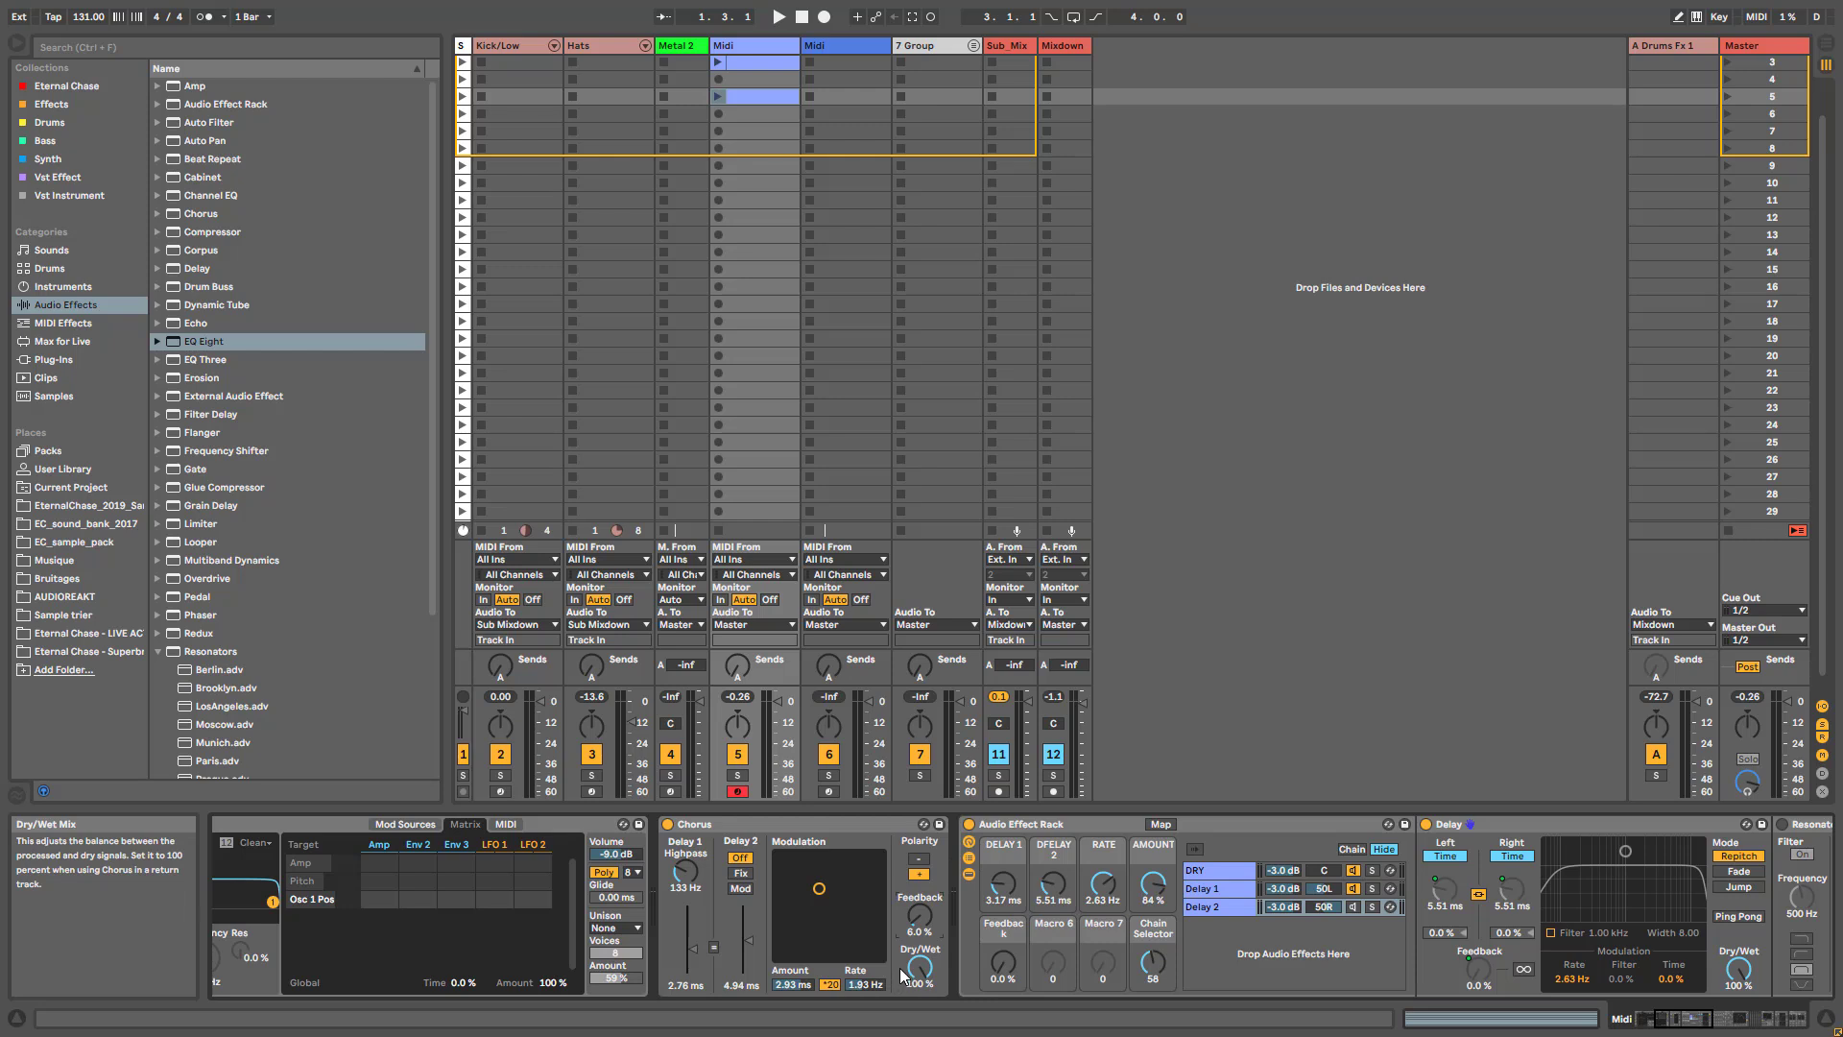
drag(920, 914, 920, 890)
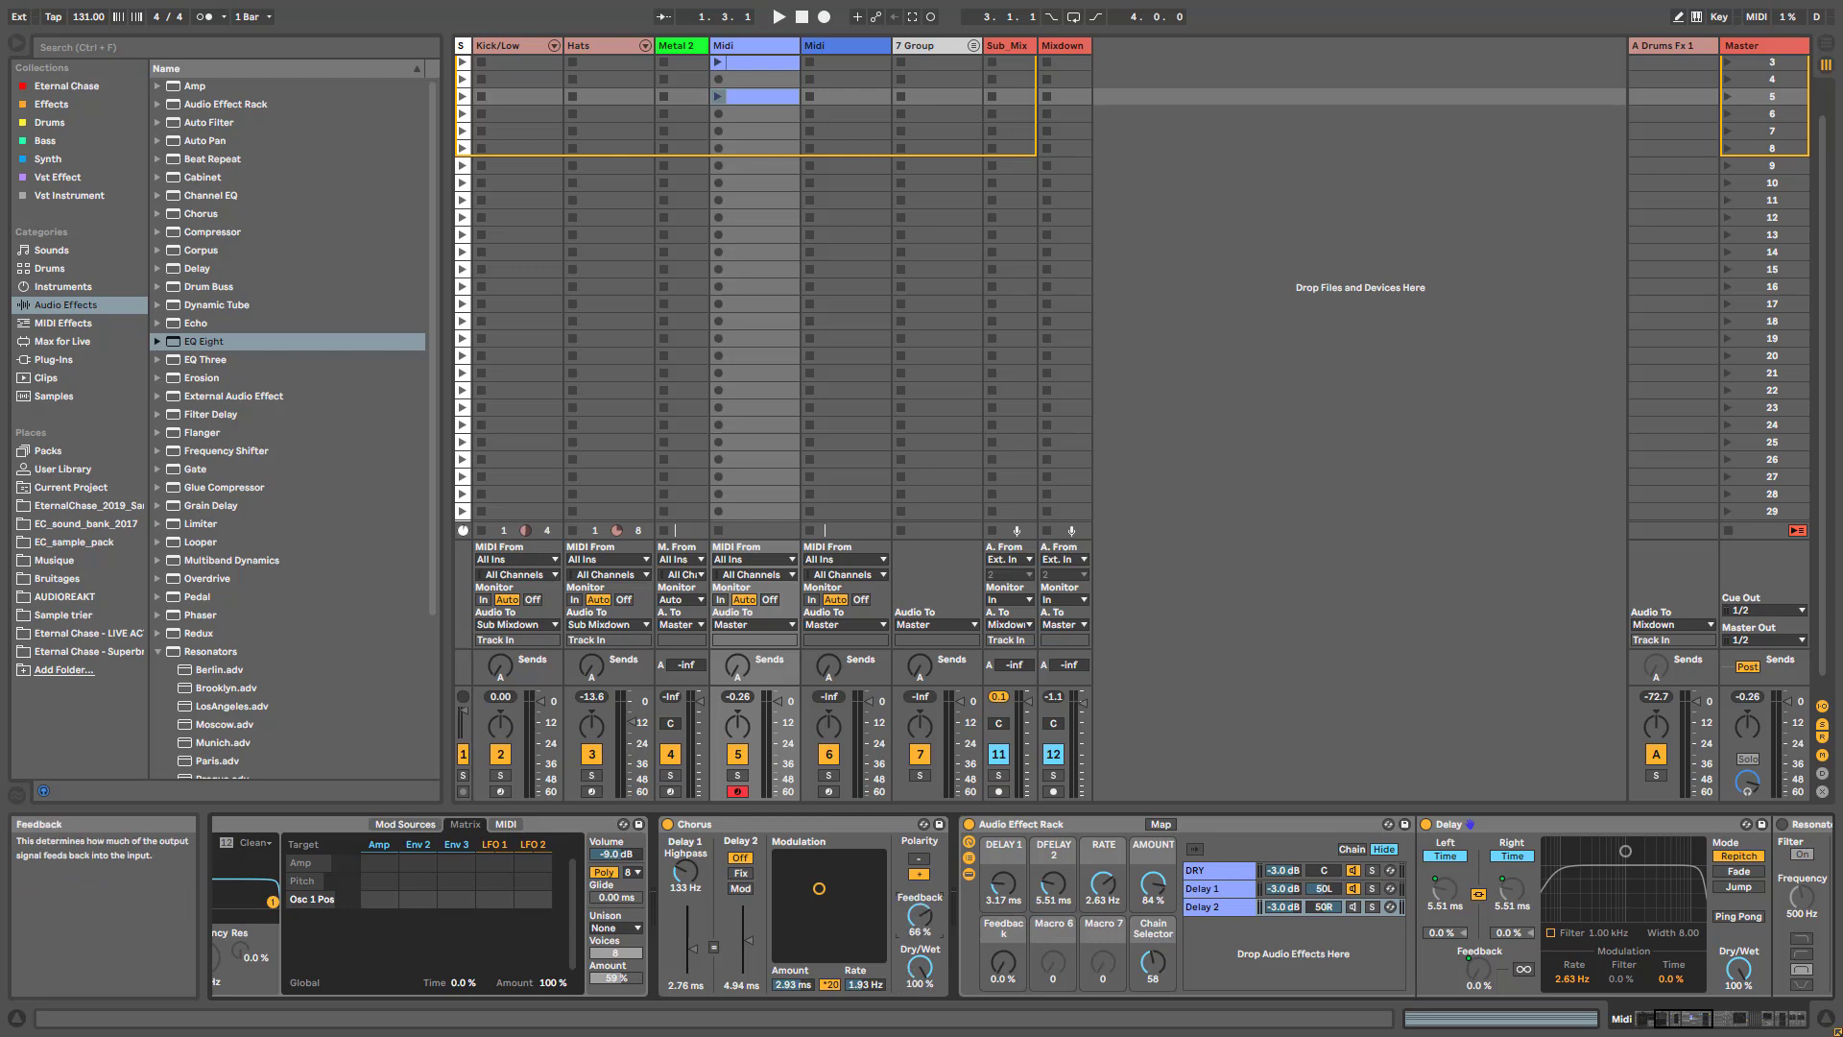
- Delete the original Chorus effect and the Audio Effect Rack from the Midi track
click(752, 822)
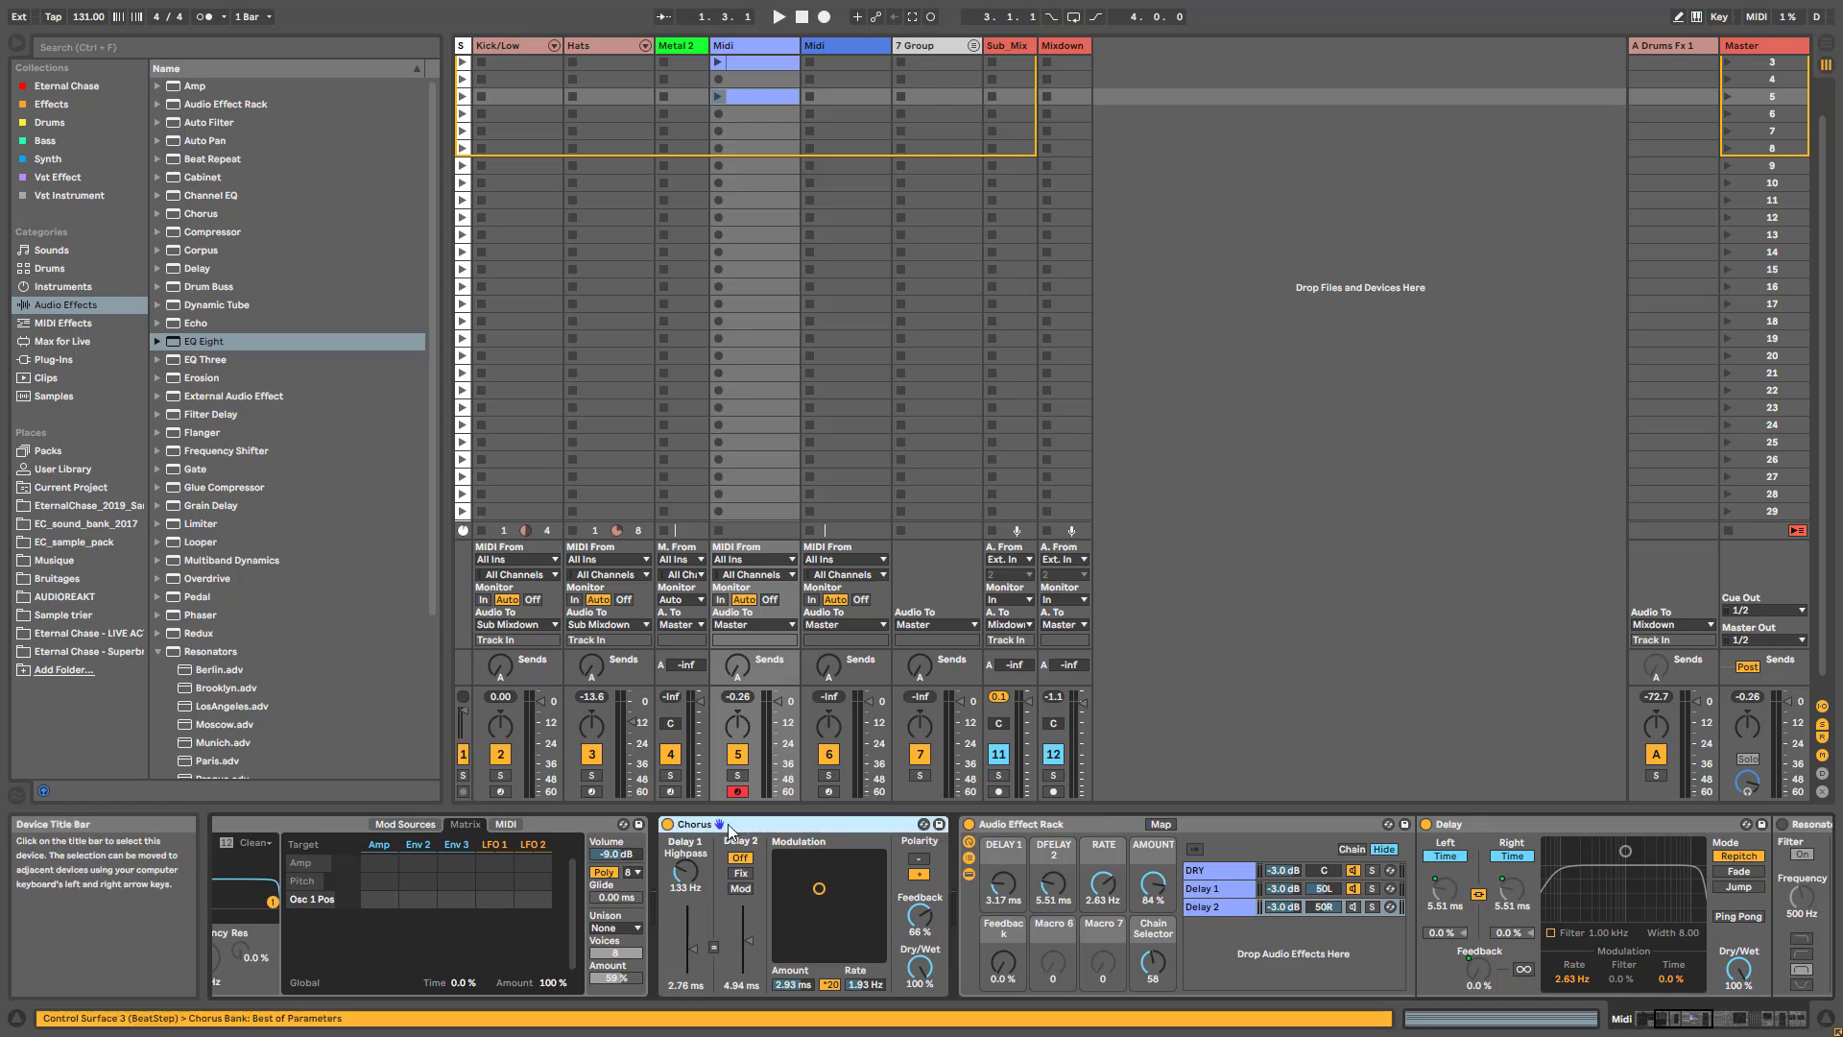
key(Delete)
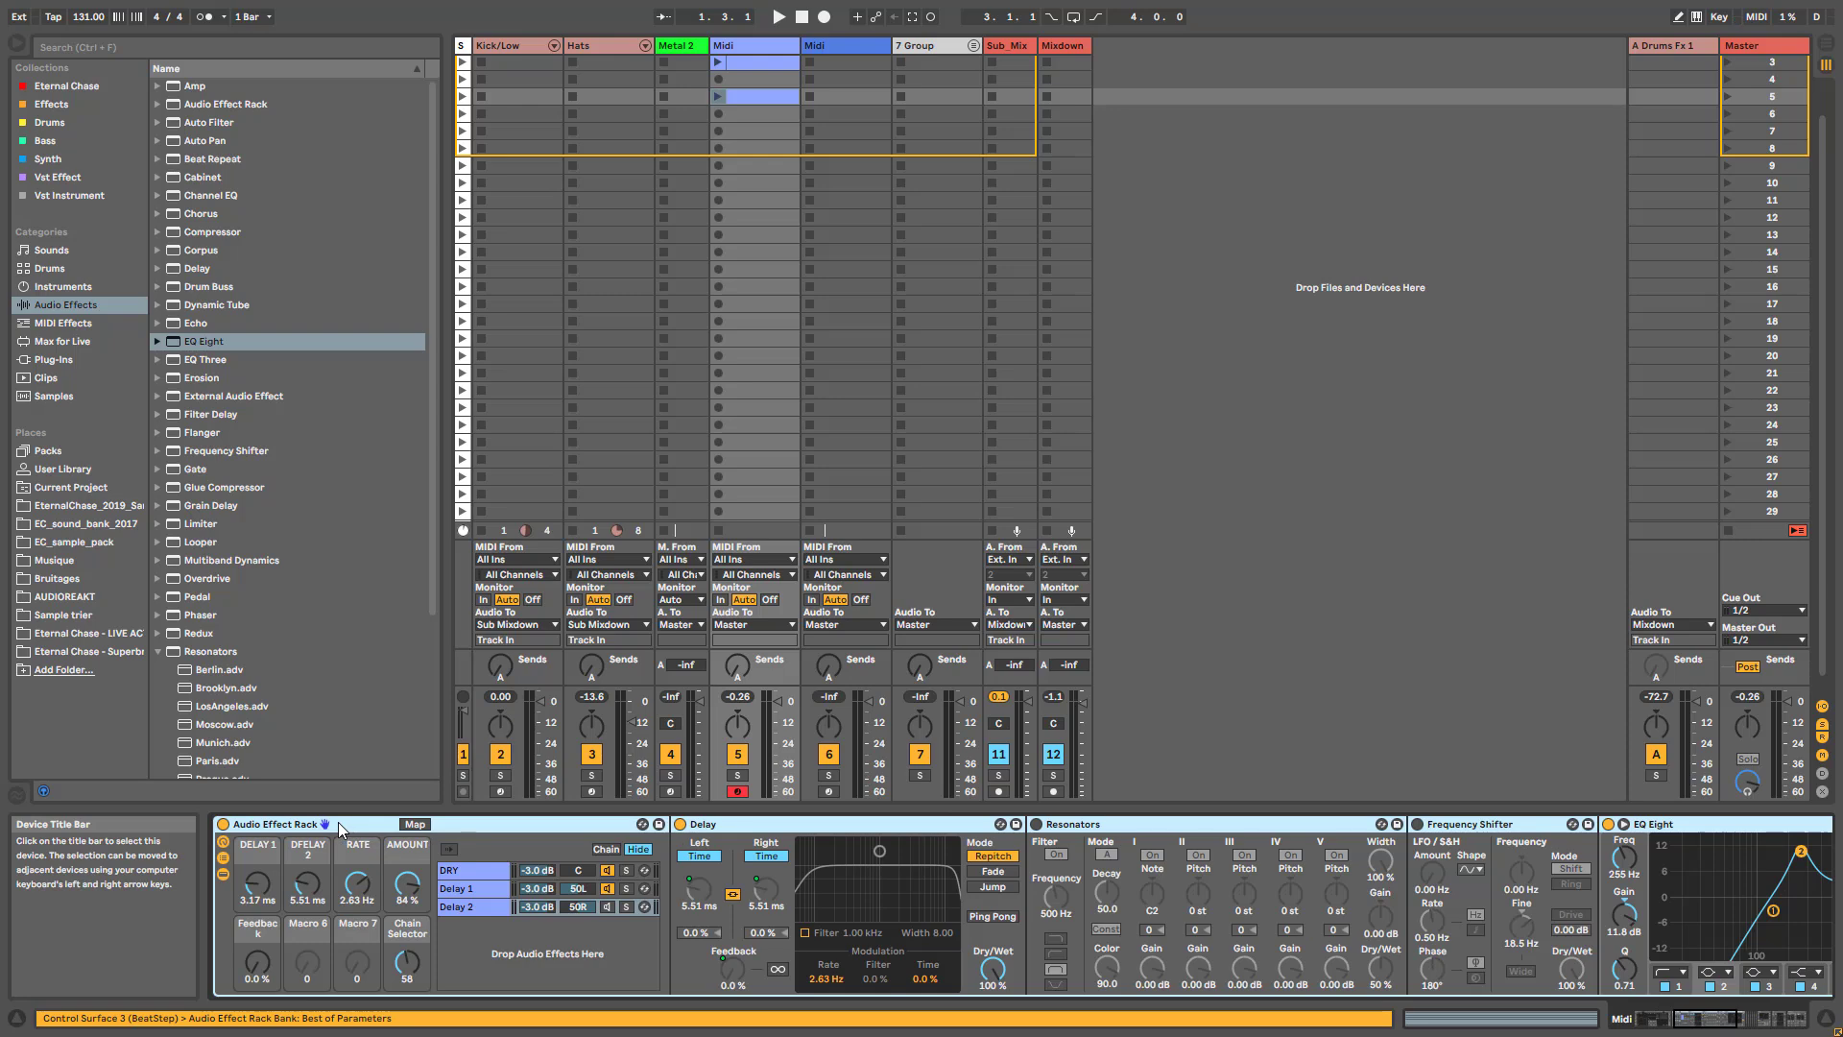
key(Delete)
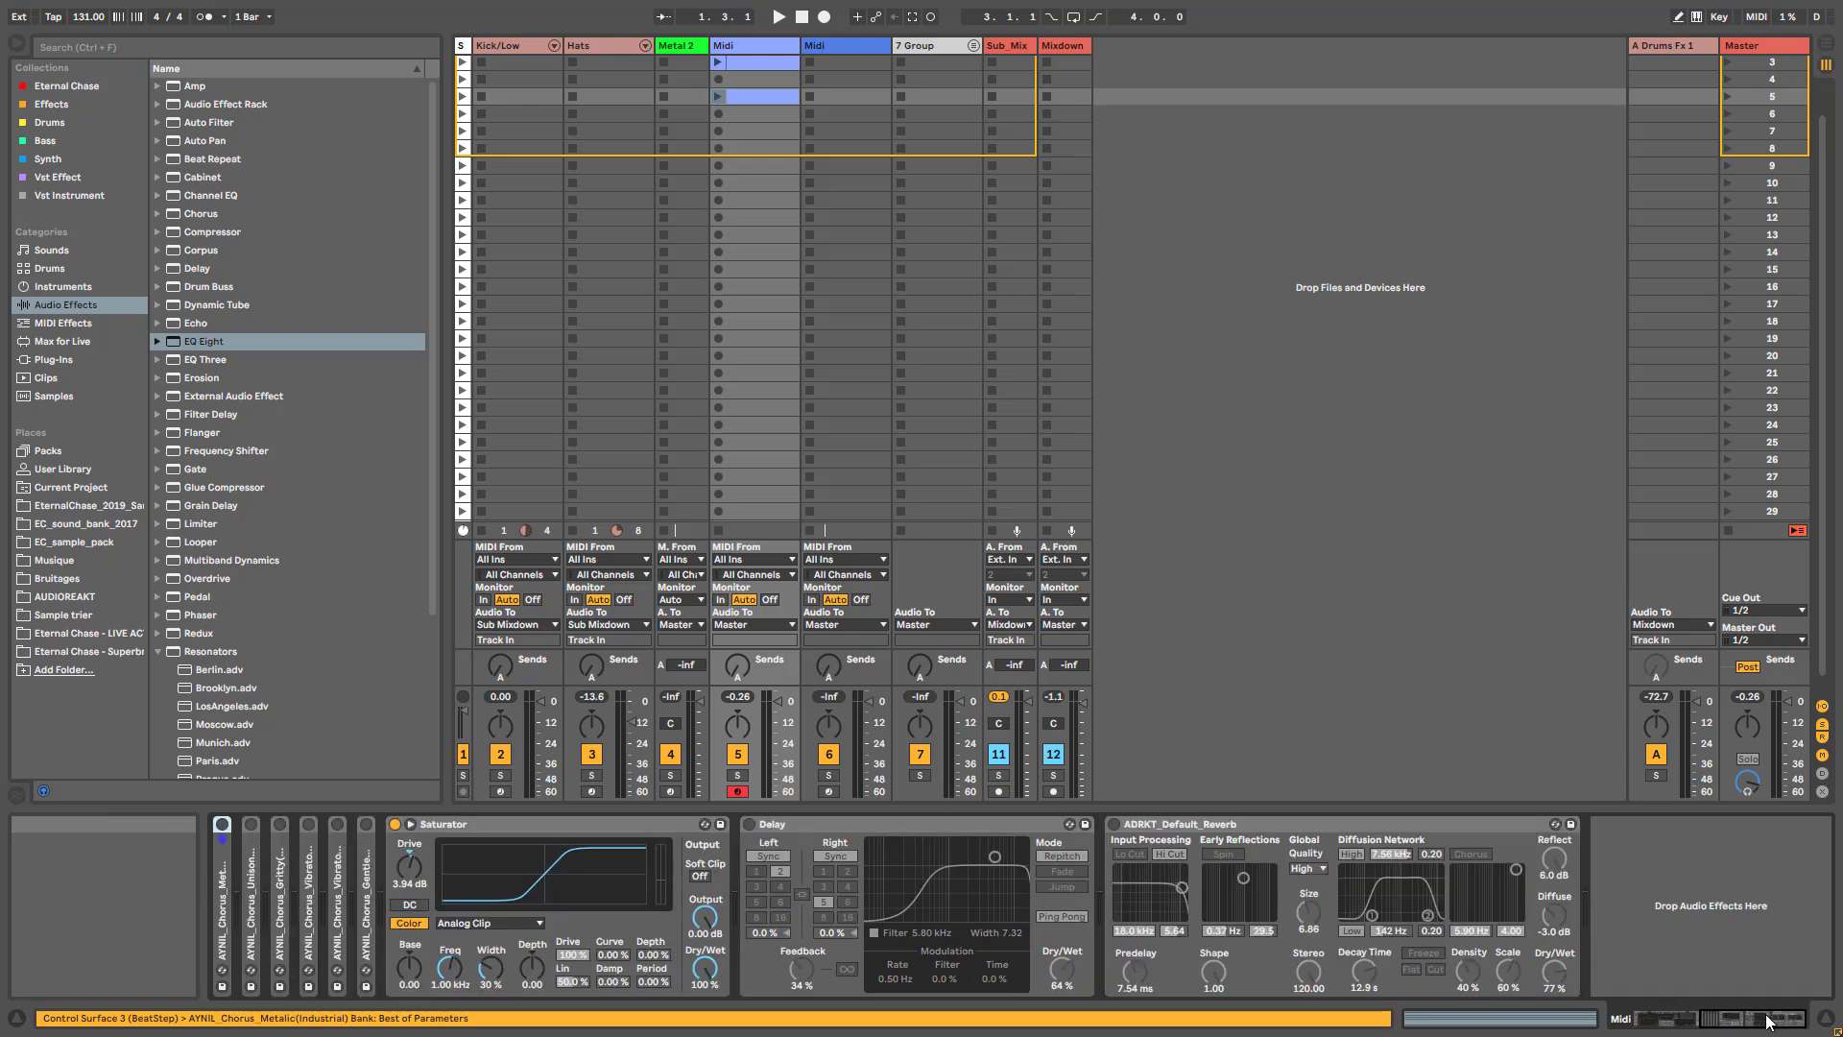
- Unfold the AYNIL_Chorus_Metalic(Industrial) device after Wavetable and turn it on
drag(1764, 1019, 1671, 1025)
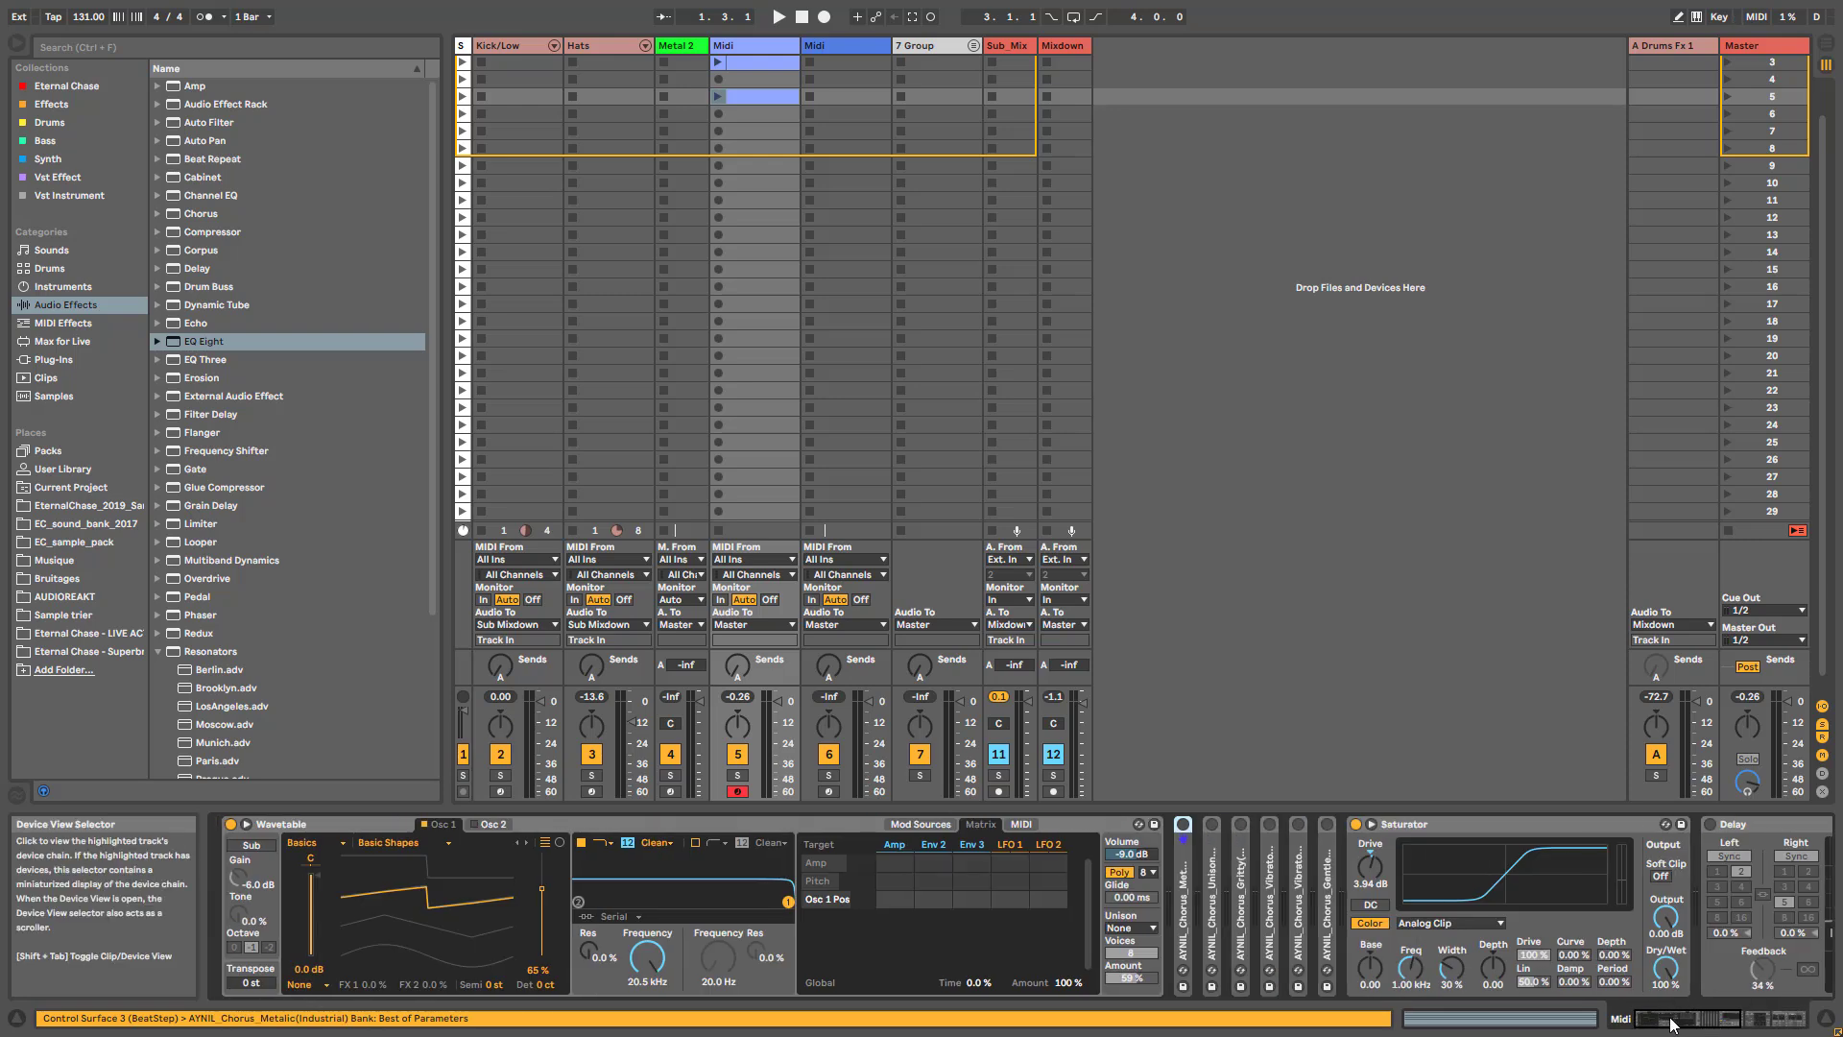
double_click(1181, 855)
drag(1669, 1029, 1690, 1023)
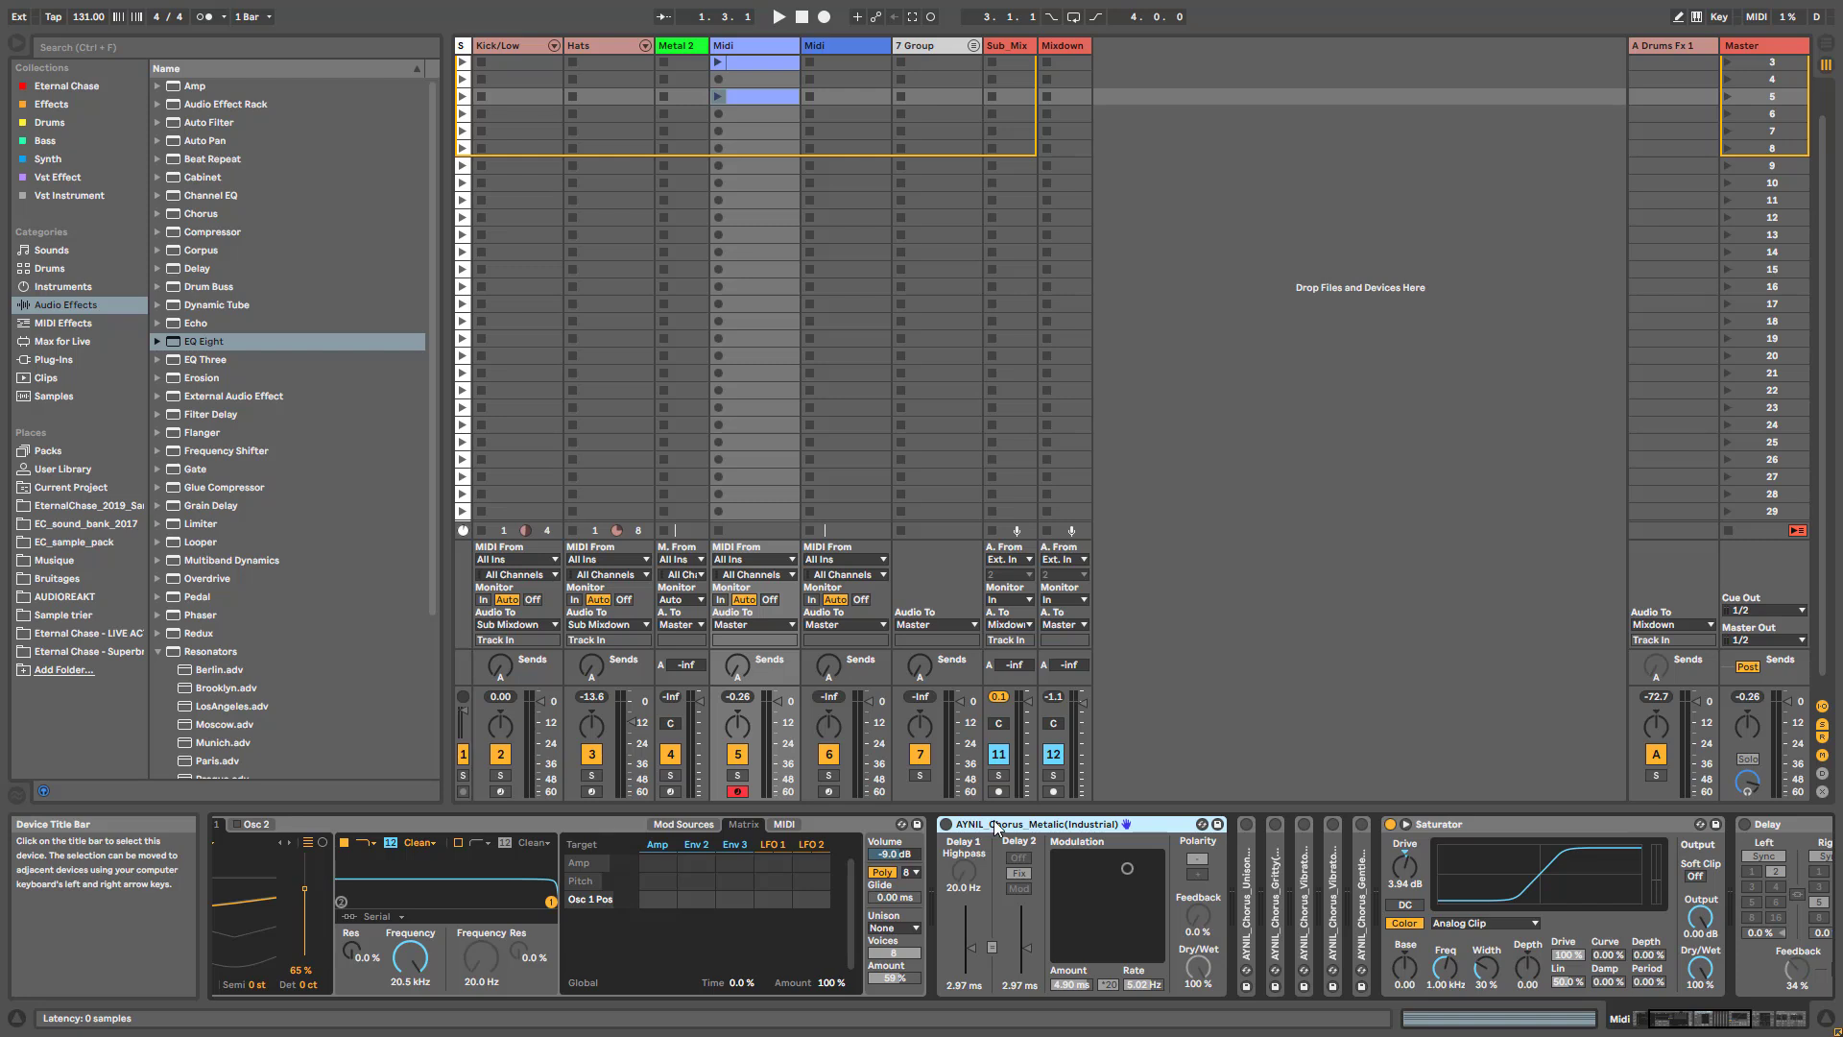
click(945, 824)
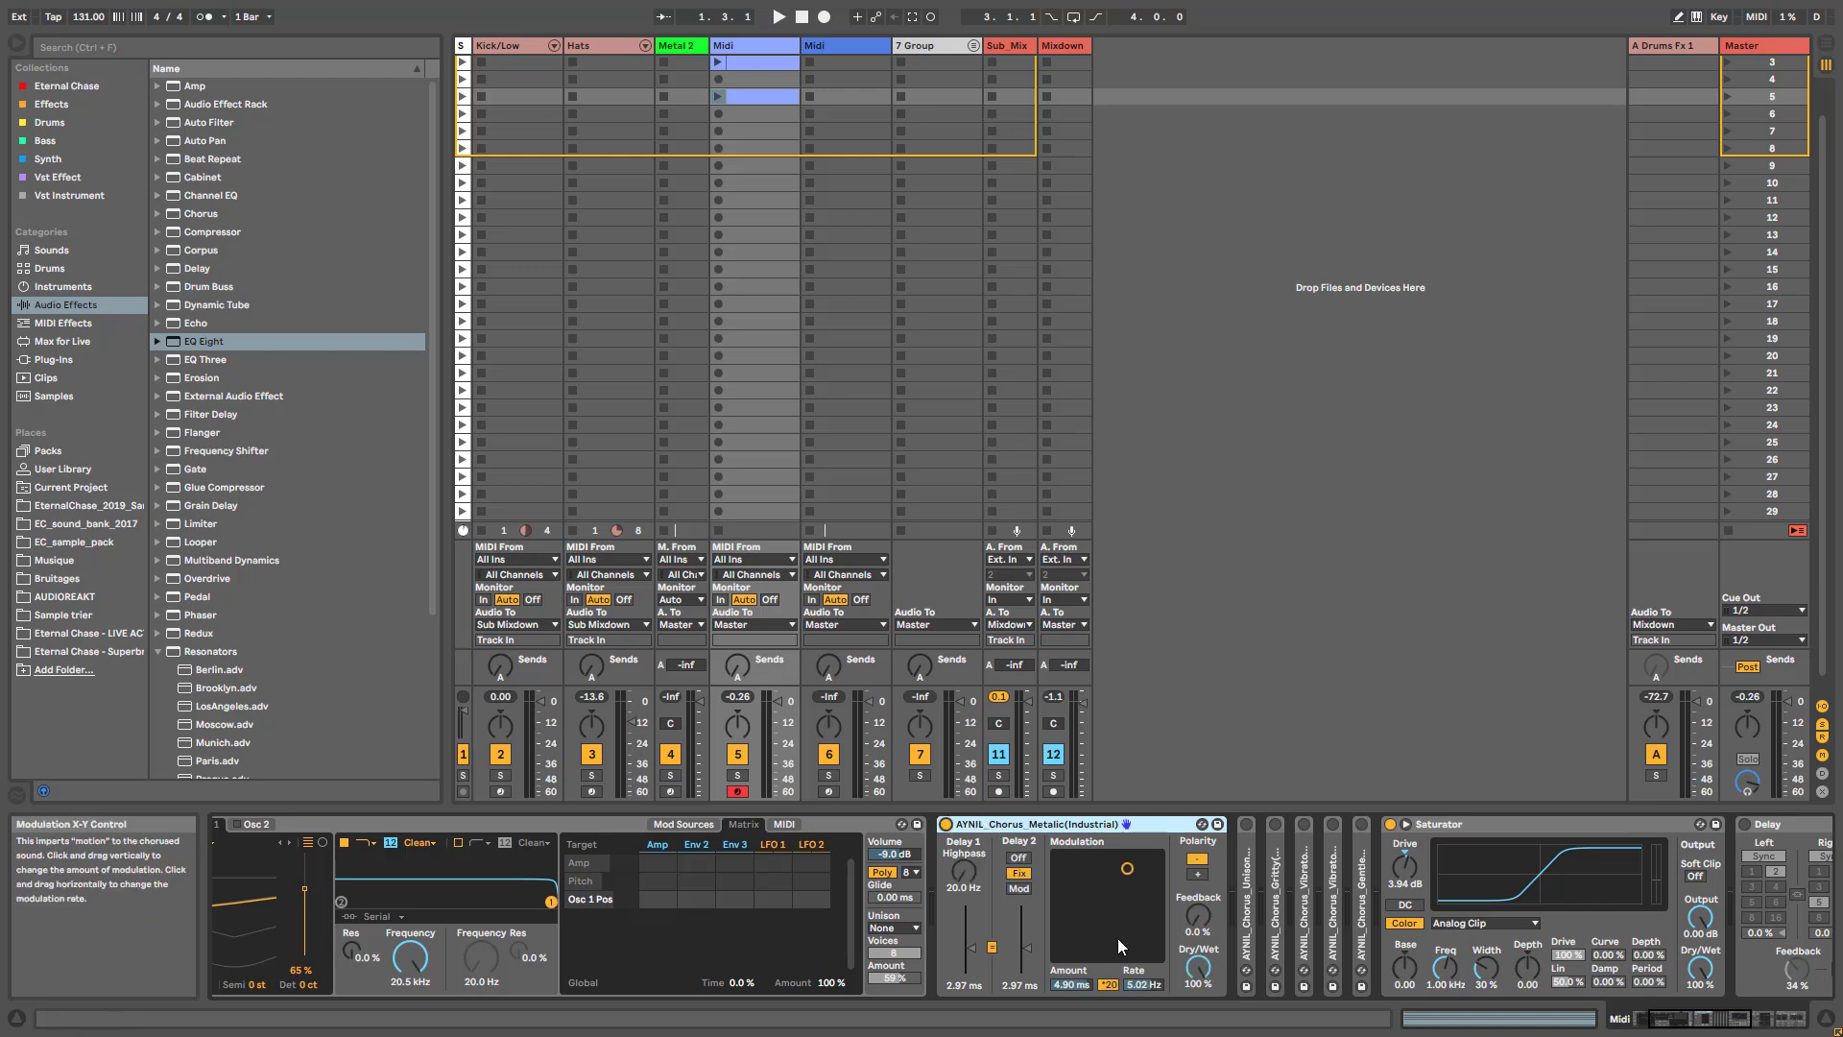
mouse_move(1668, 1025)
mouse_down()
mouse_move(1702, 1022)
mouse_move(1663, 1023)
mouse_up()
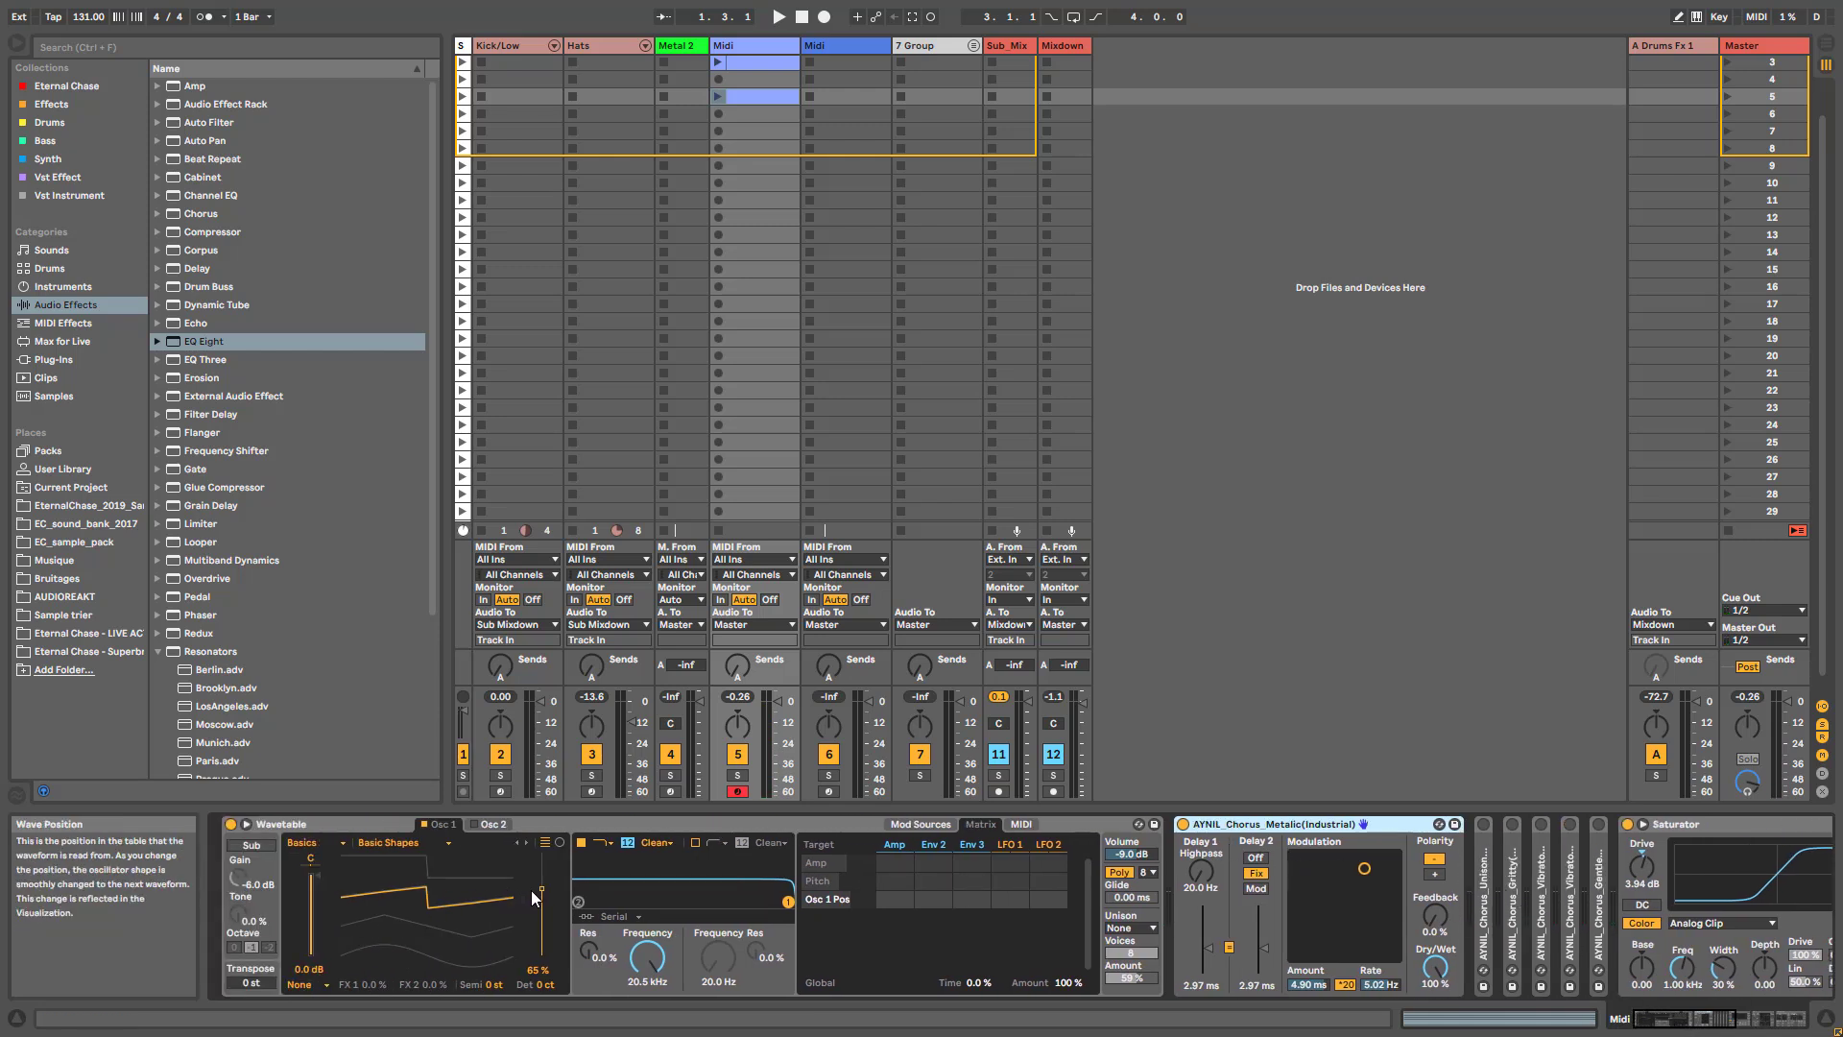
- Compare the Metalic chorus at 0 % and 100 % Dry/Wet while raising Wavetable's Osc 1 wave position to 100 %
drag(1435, 967, 1435, 1033)
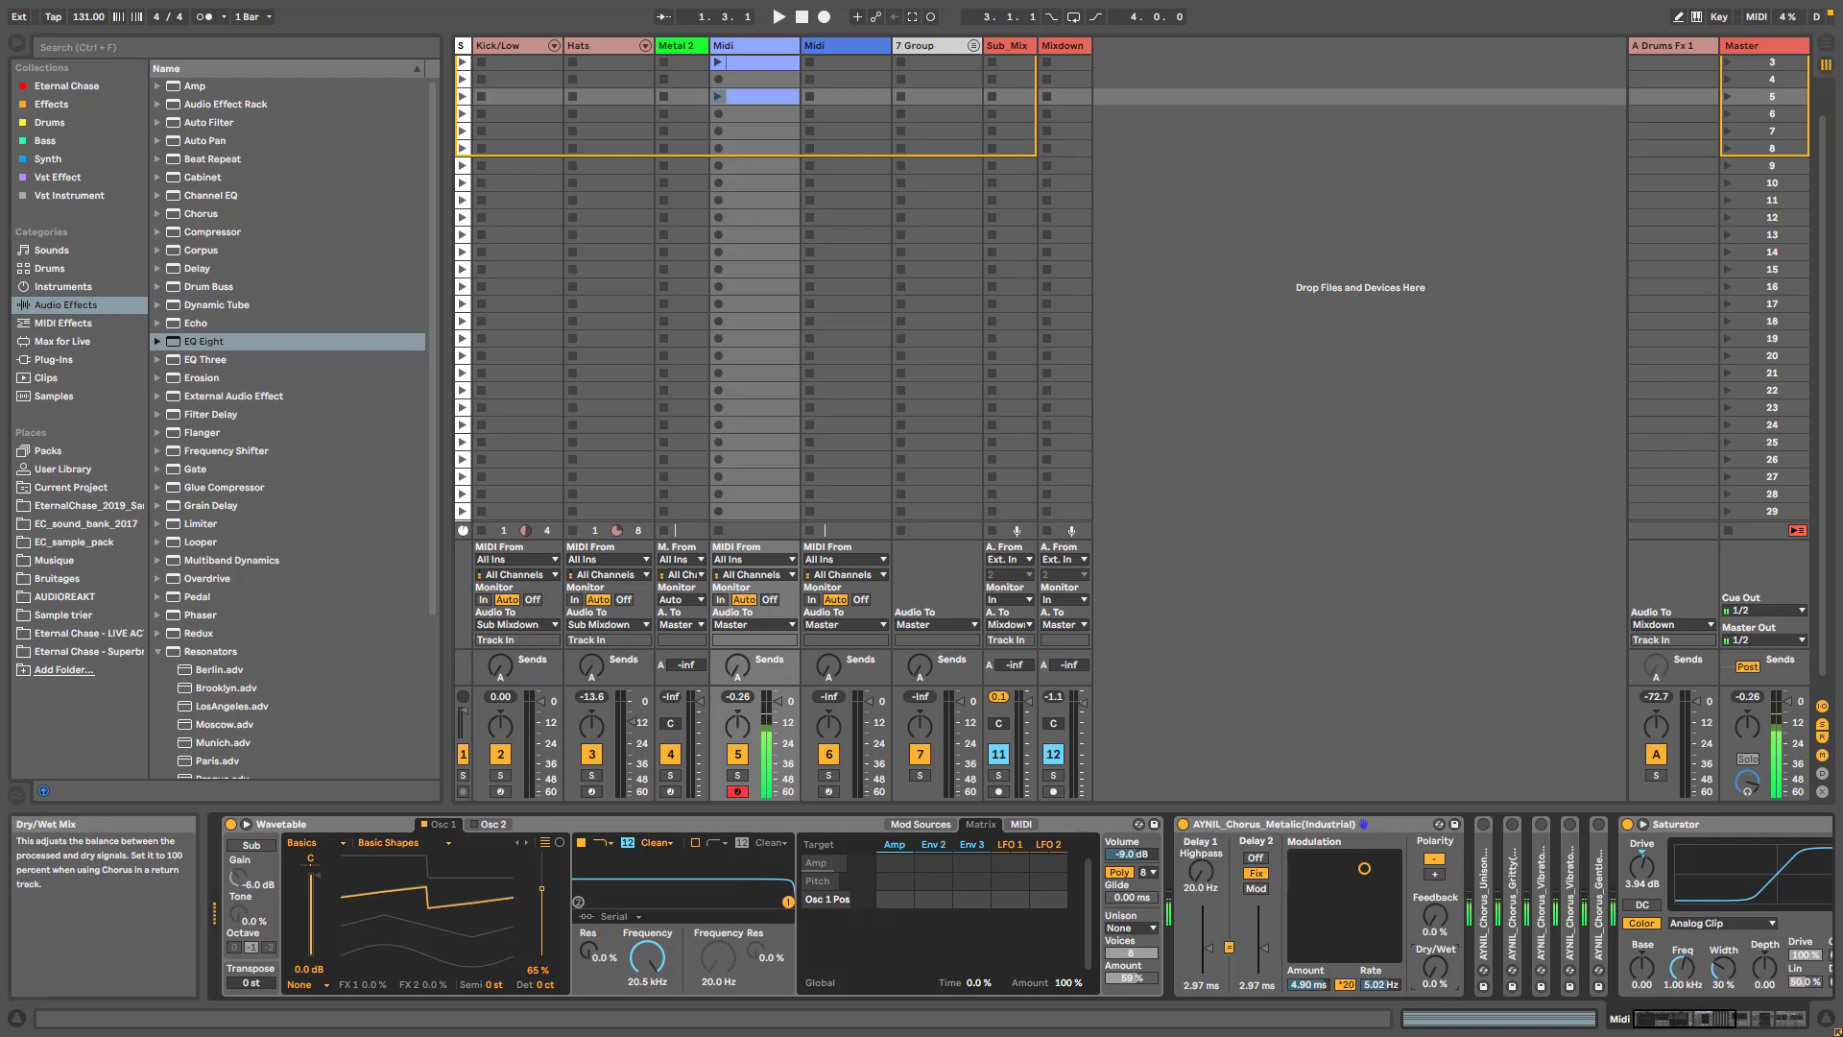
drag(543, 889, 542, 853)
drag(1435, 968, 1435, 912)
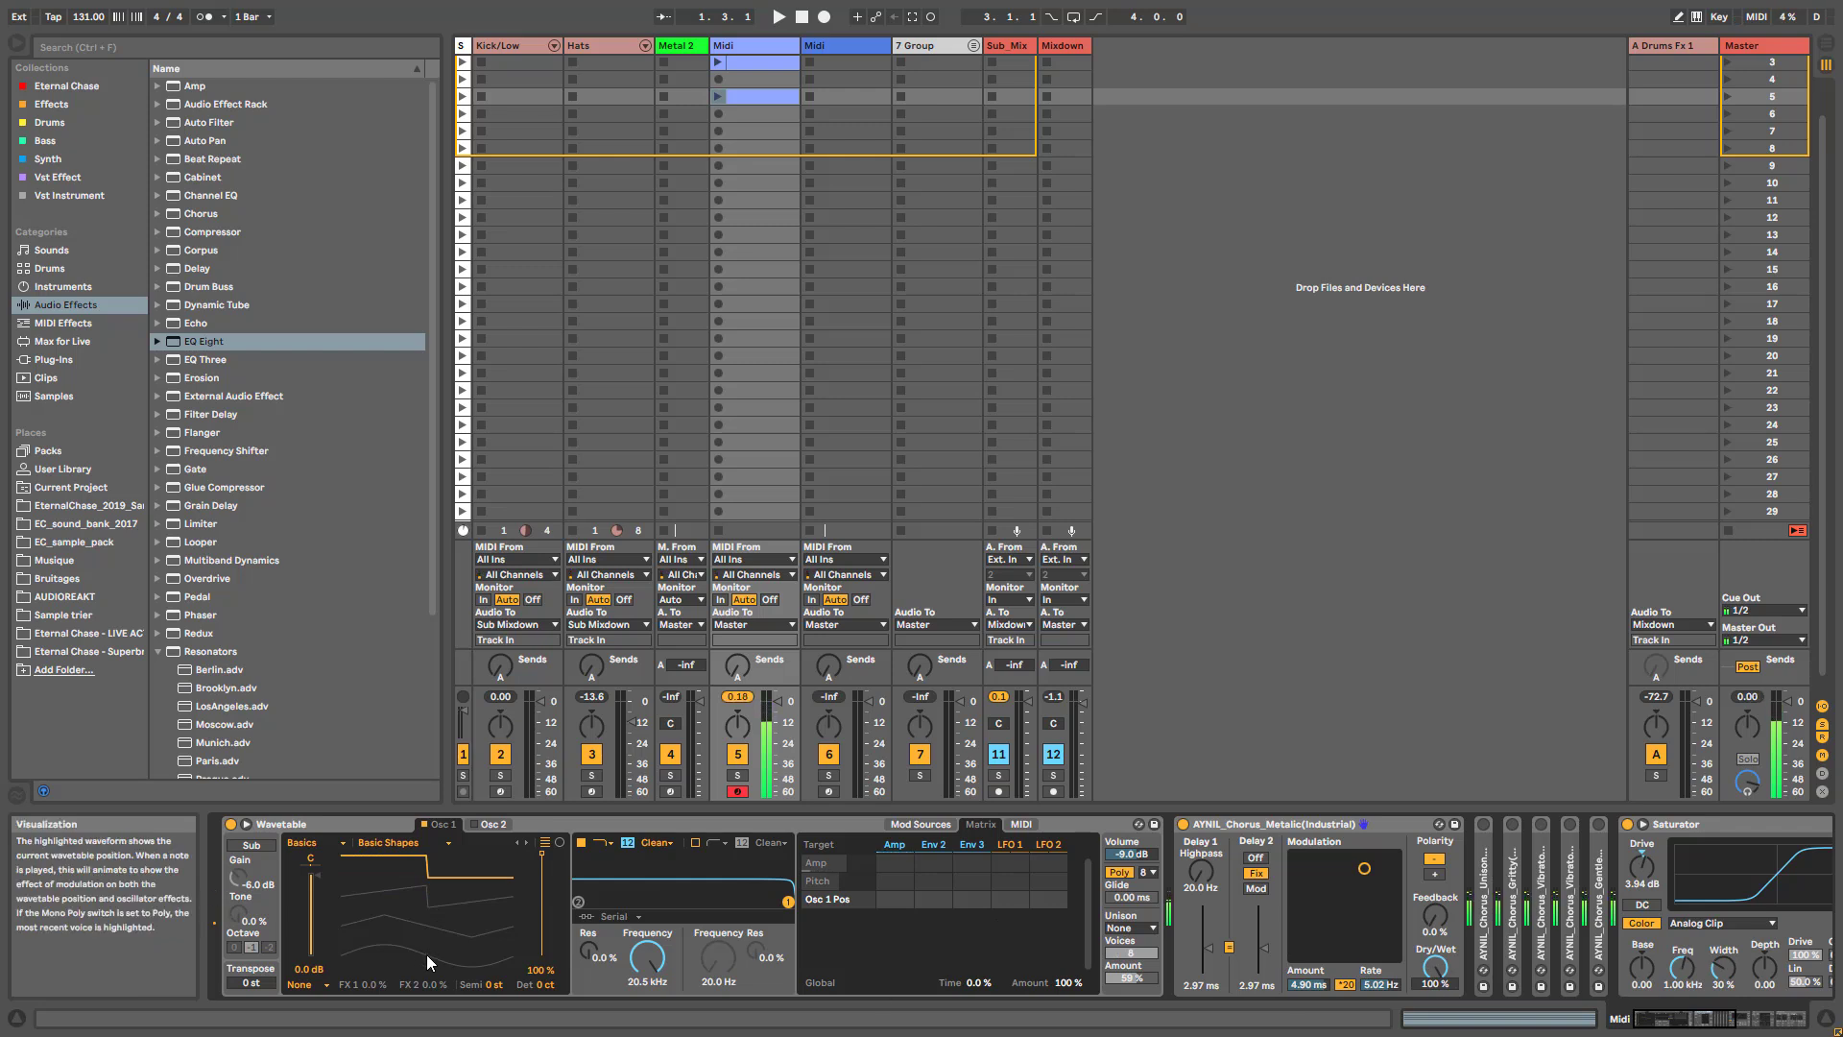
- Set Wavetable's Osc 1 effect mode to Classic and its wave position to 66 %
click(314, 984)
click(303, 955)
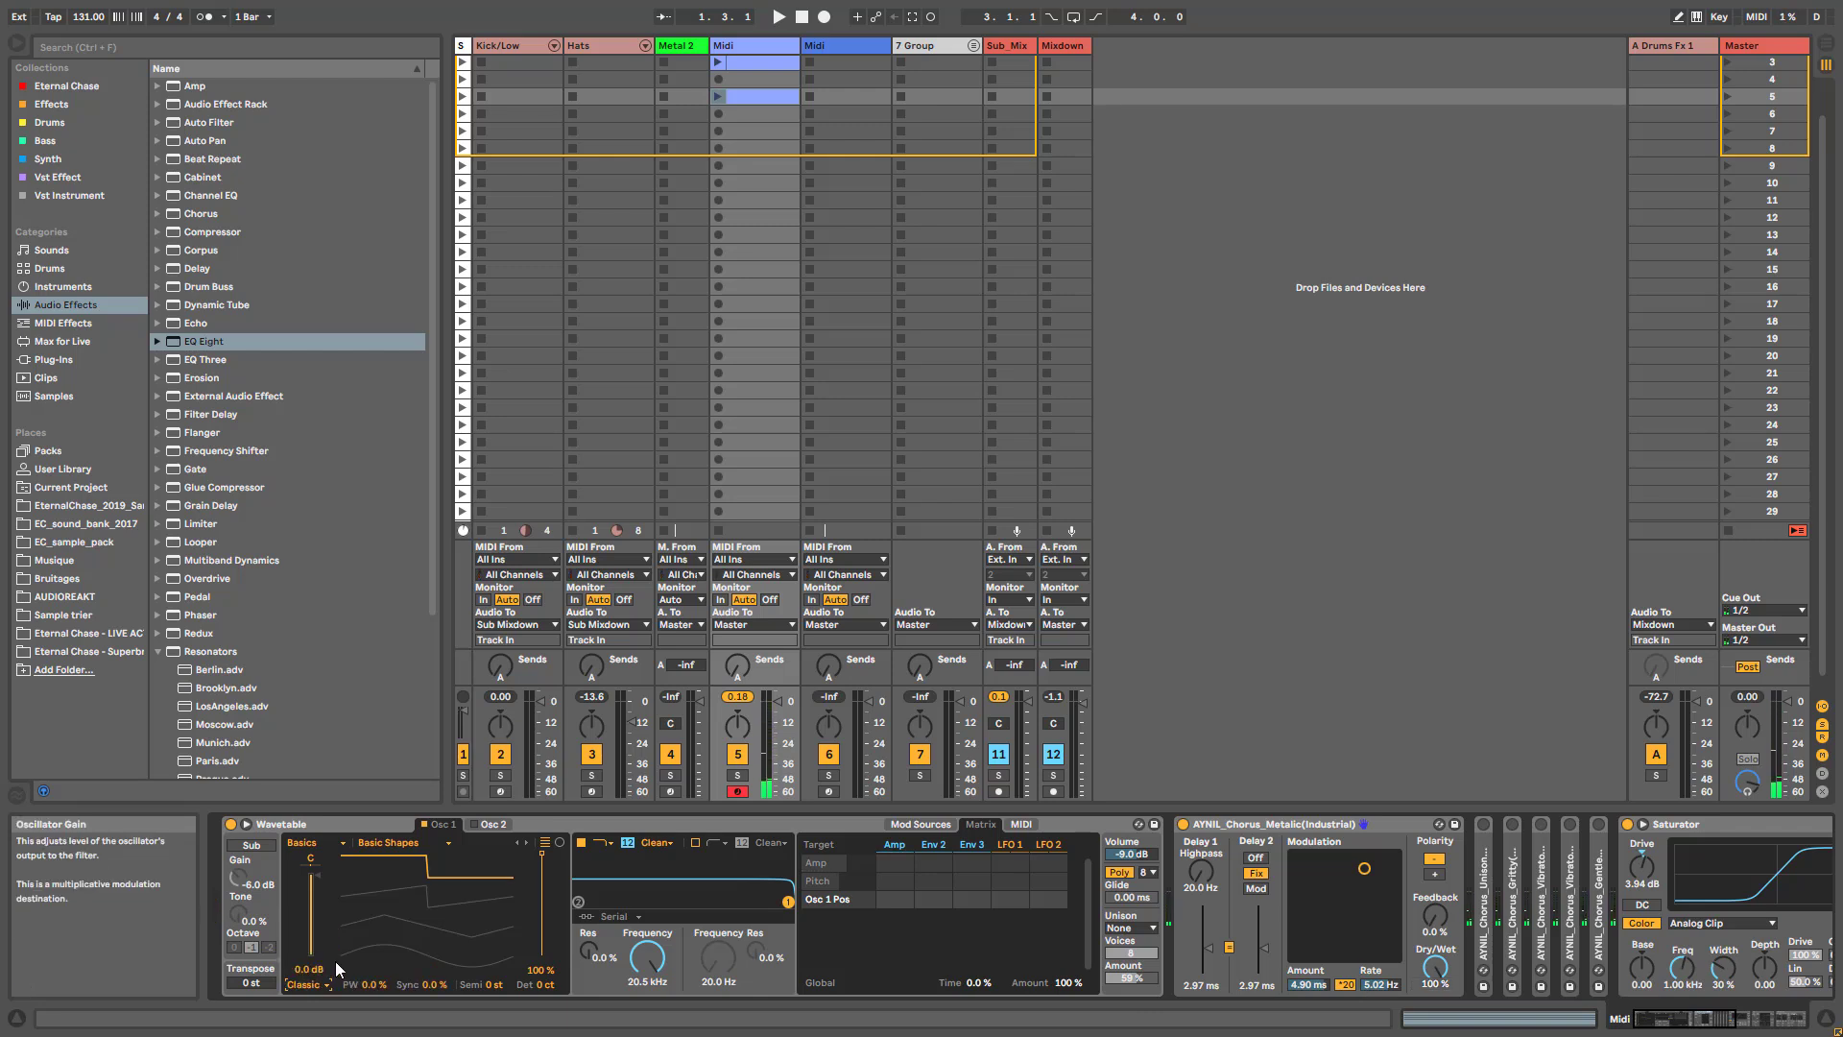
drag(540, 888, 540, 921)
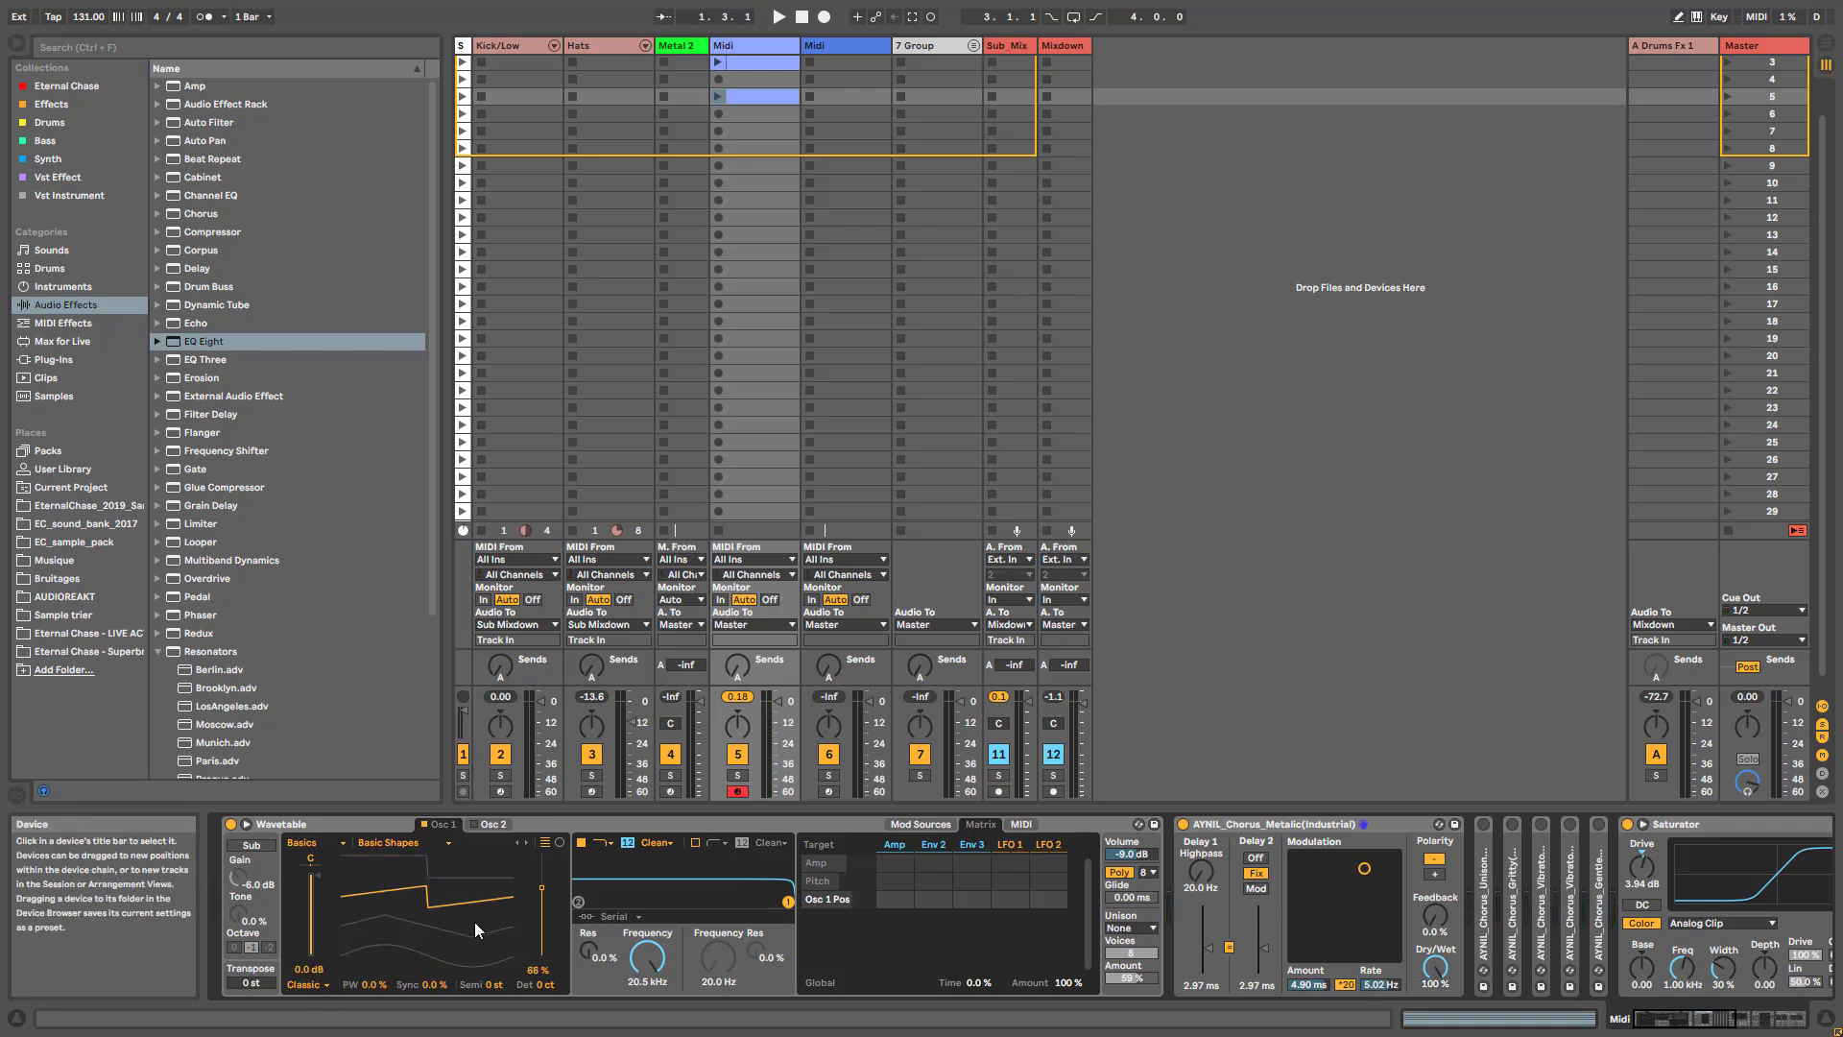
- Set Osc 1 to Modern mode with Warp 14 %, Fold 30 % and wave position 31 %, auditioning it with the Metalic chorus's Dry/Wet
click(307, 983)
click(306, 970)
drag(375, 992, 375, 979)
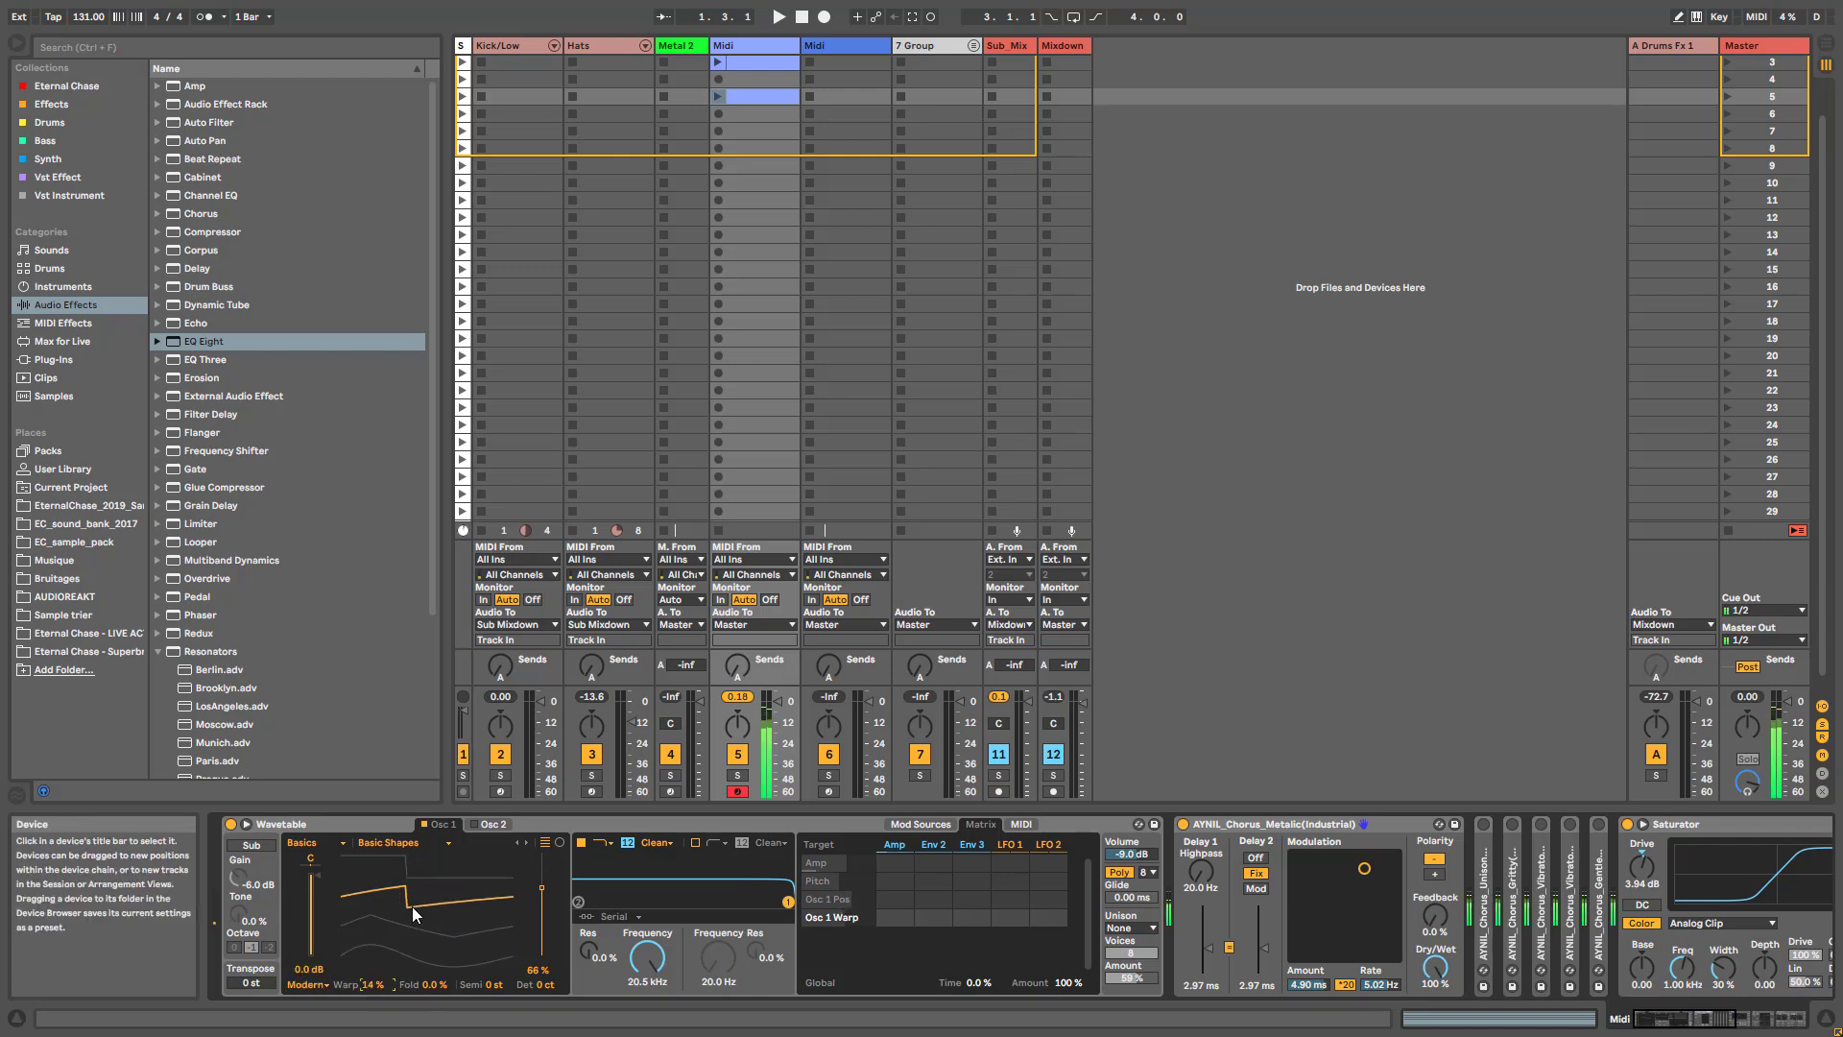
drag(540, 906, 537, 928)
drag(437, 989, 438, 960)
drag(1435, 968, 1435, 893)
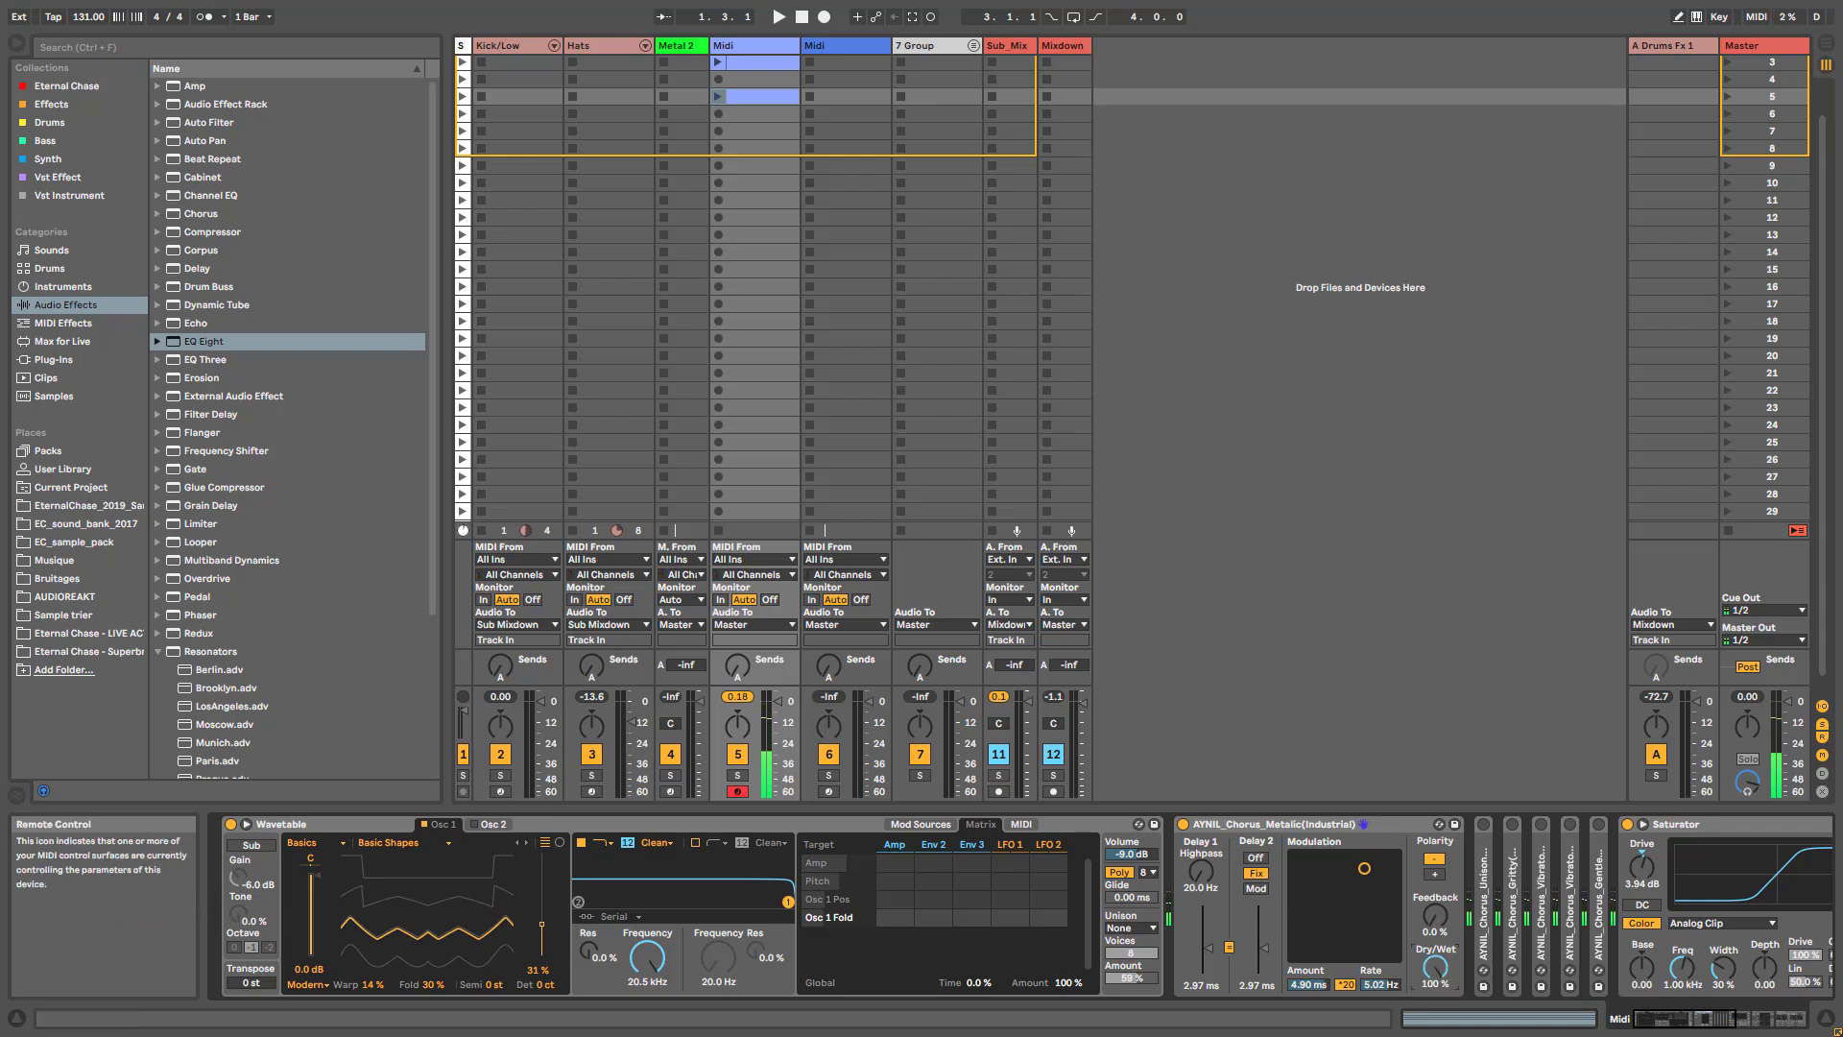
- Add a Utility directly after the Metalic chorus, enable Mono on it, and audition the chorus's Dry/Wet
click(1718, 1017)
drag(1718, 1017, 1724, 1020)
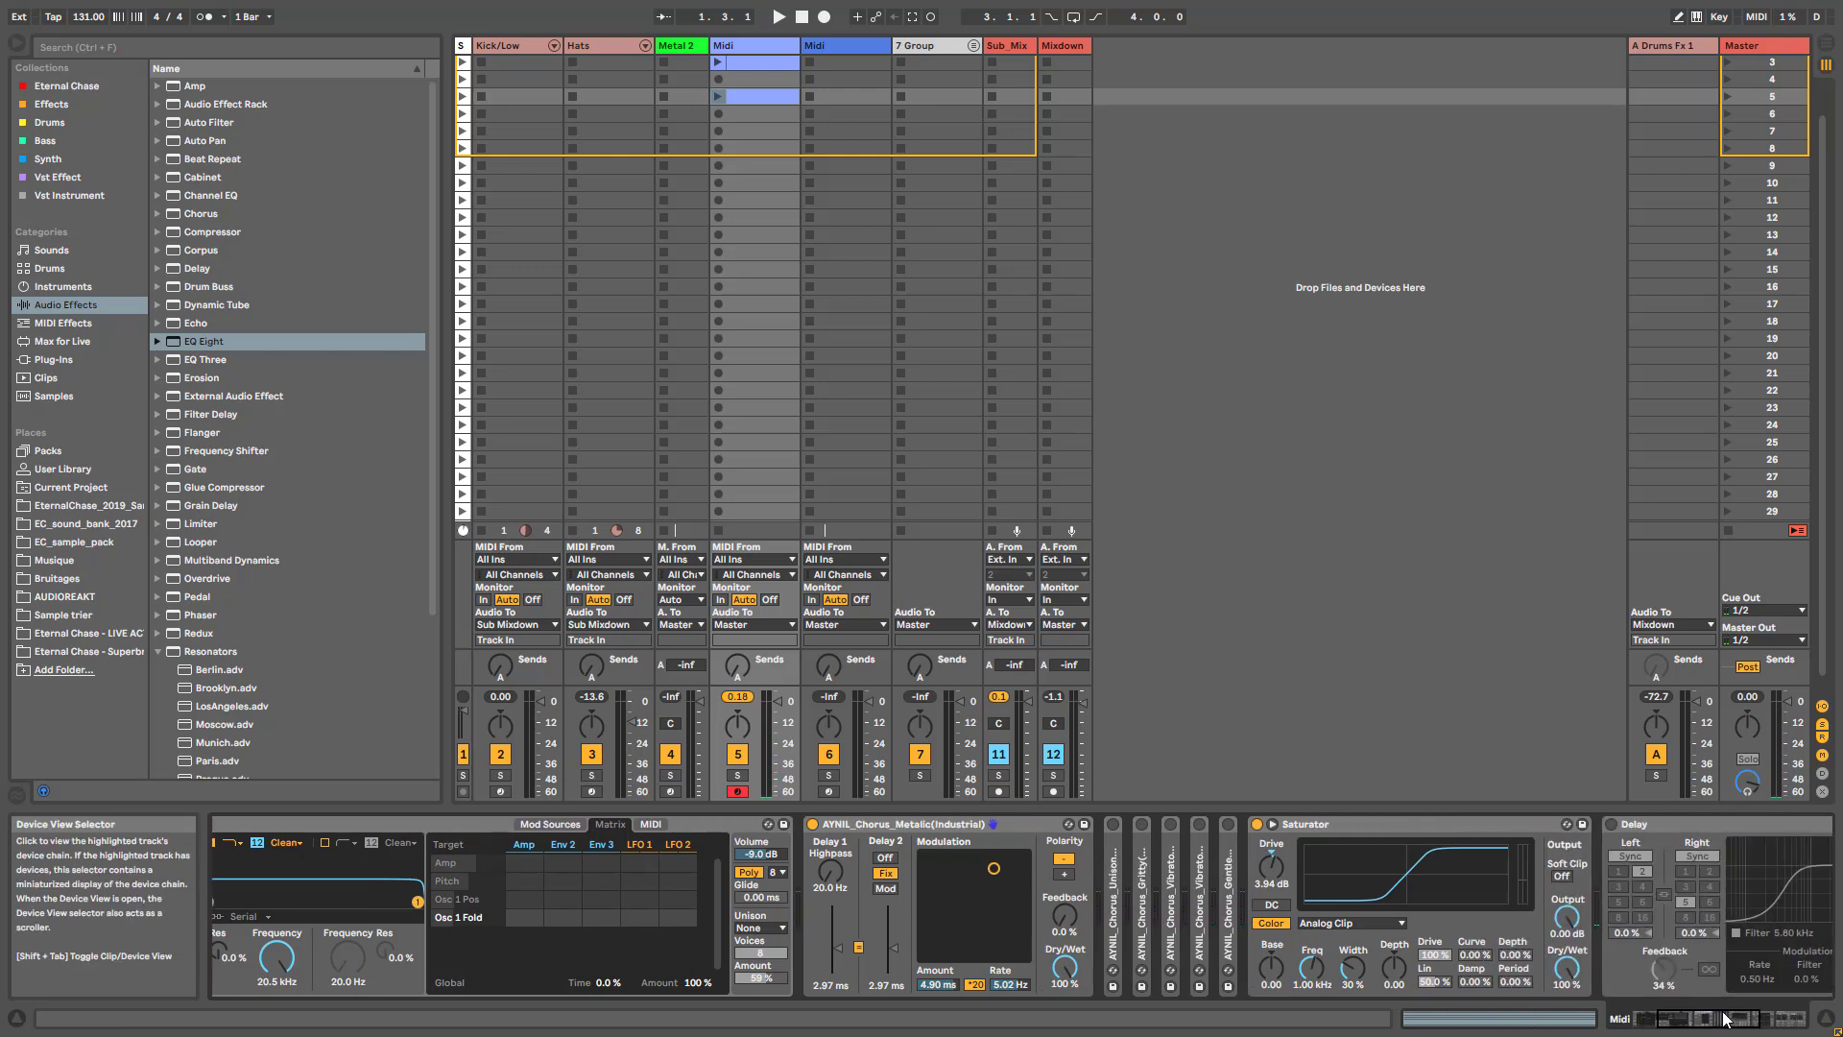
click(160, 657)
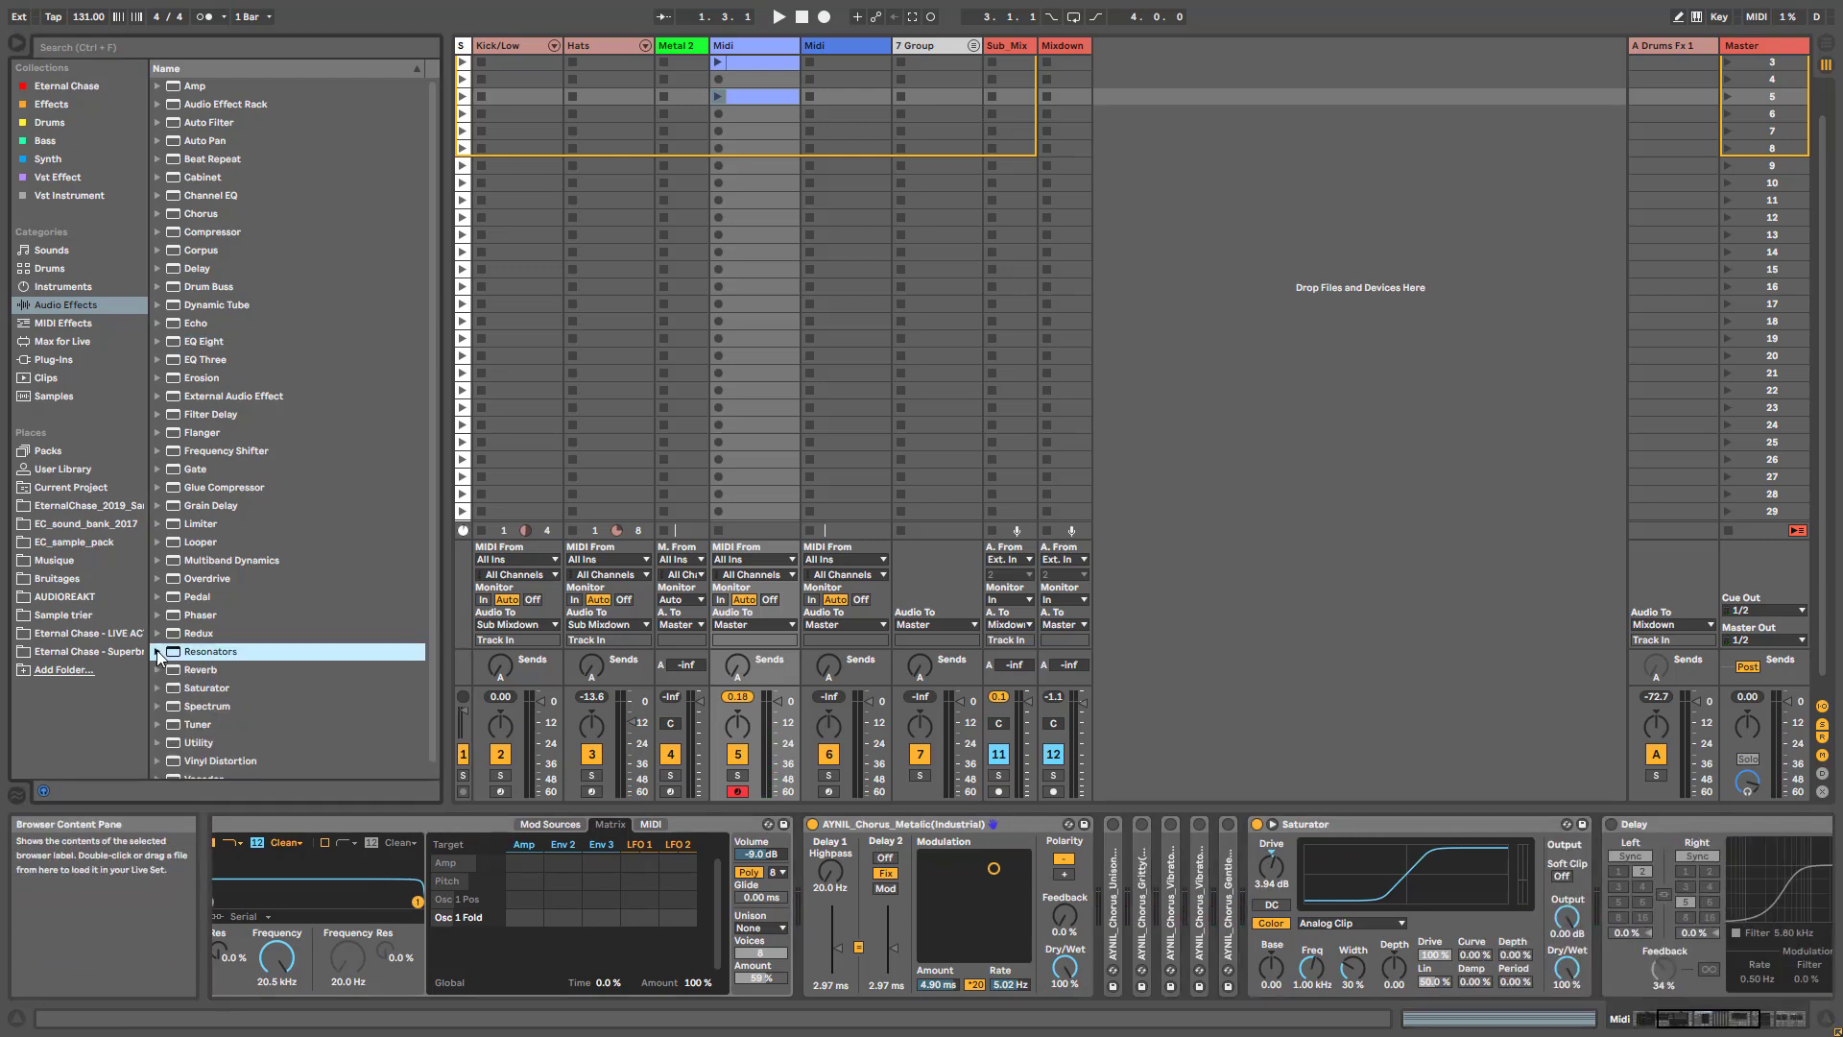
click(198, 742)
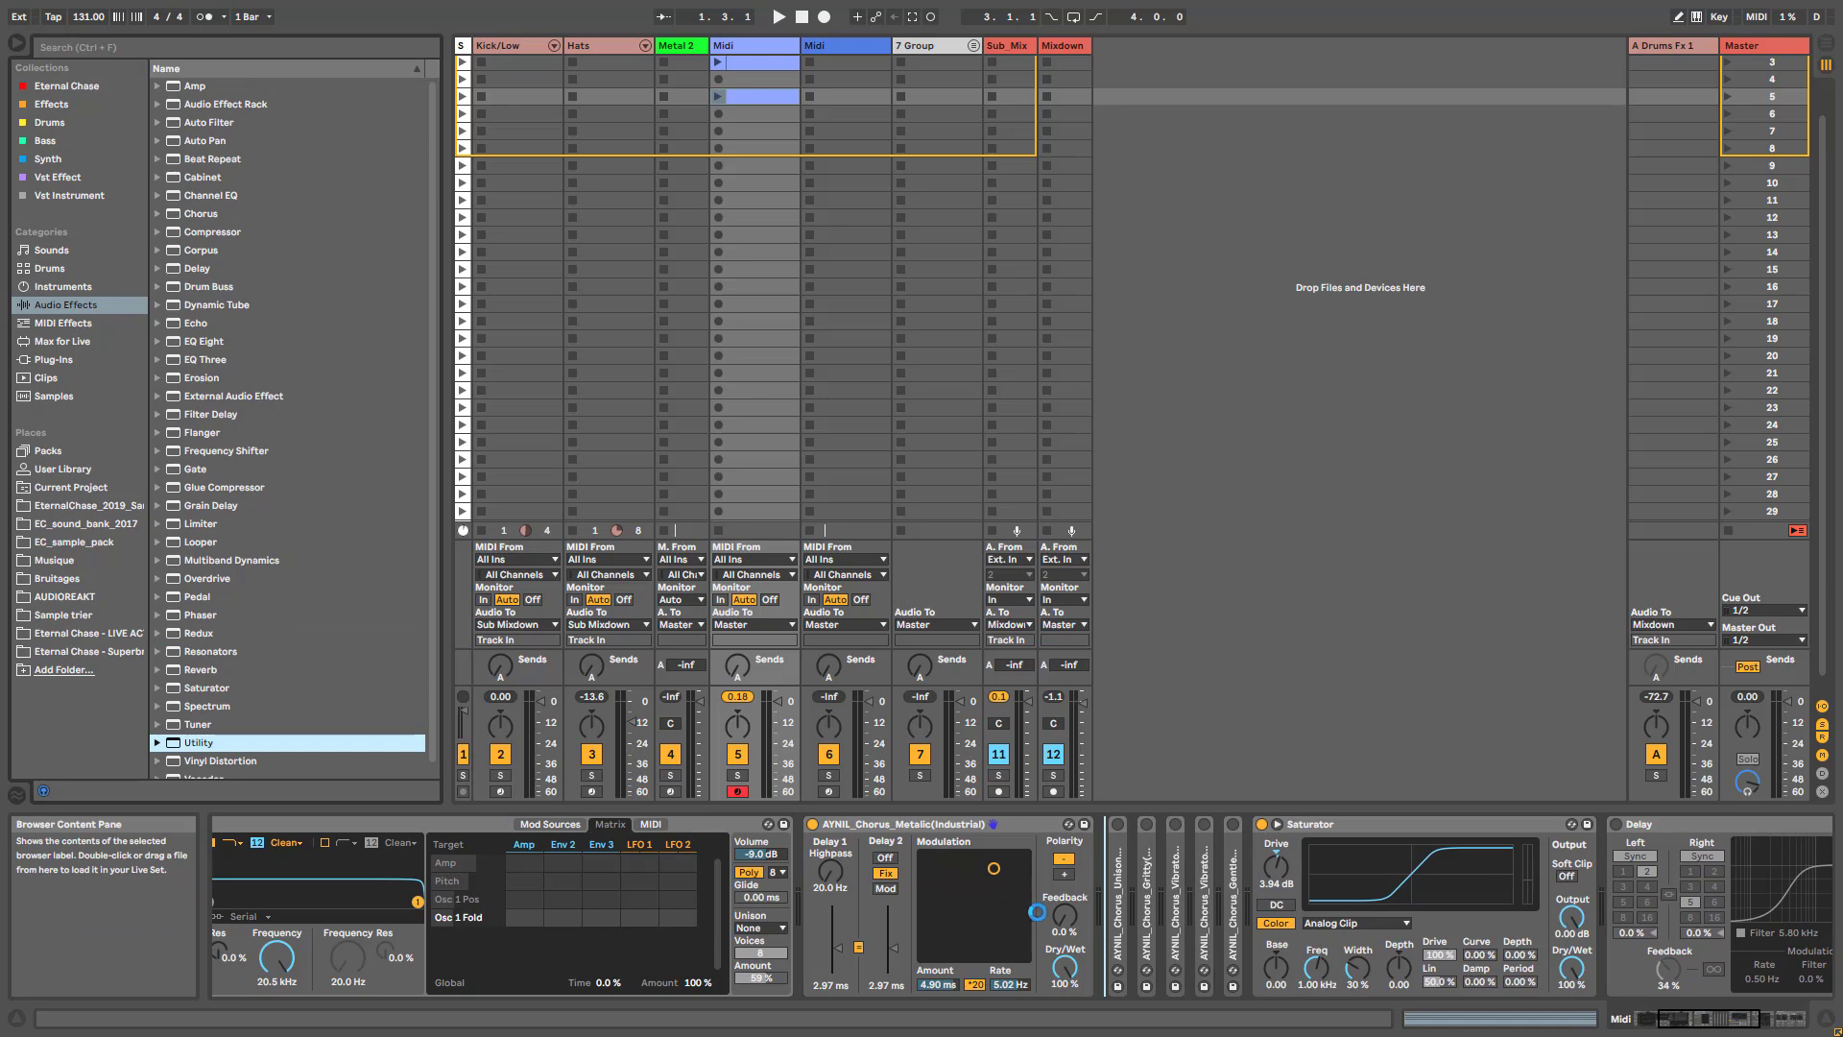
click(1145, 950)
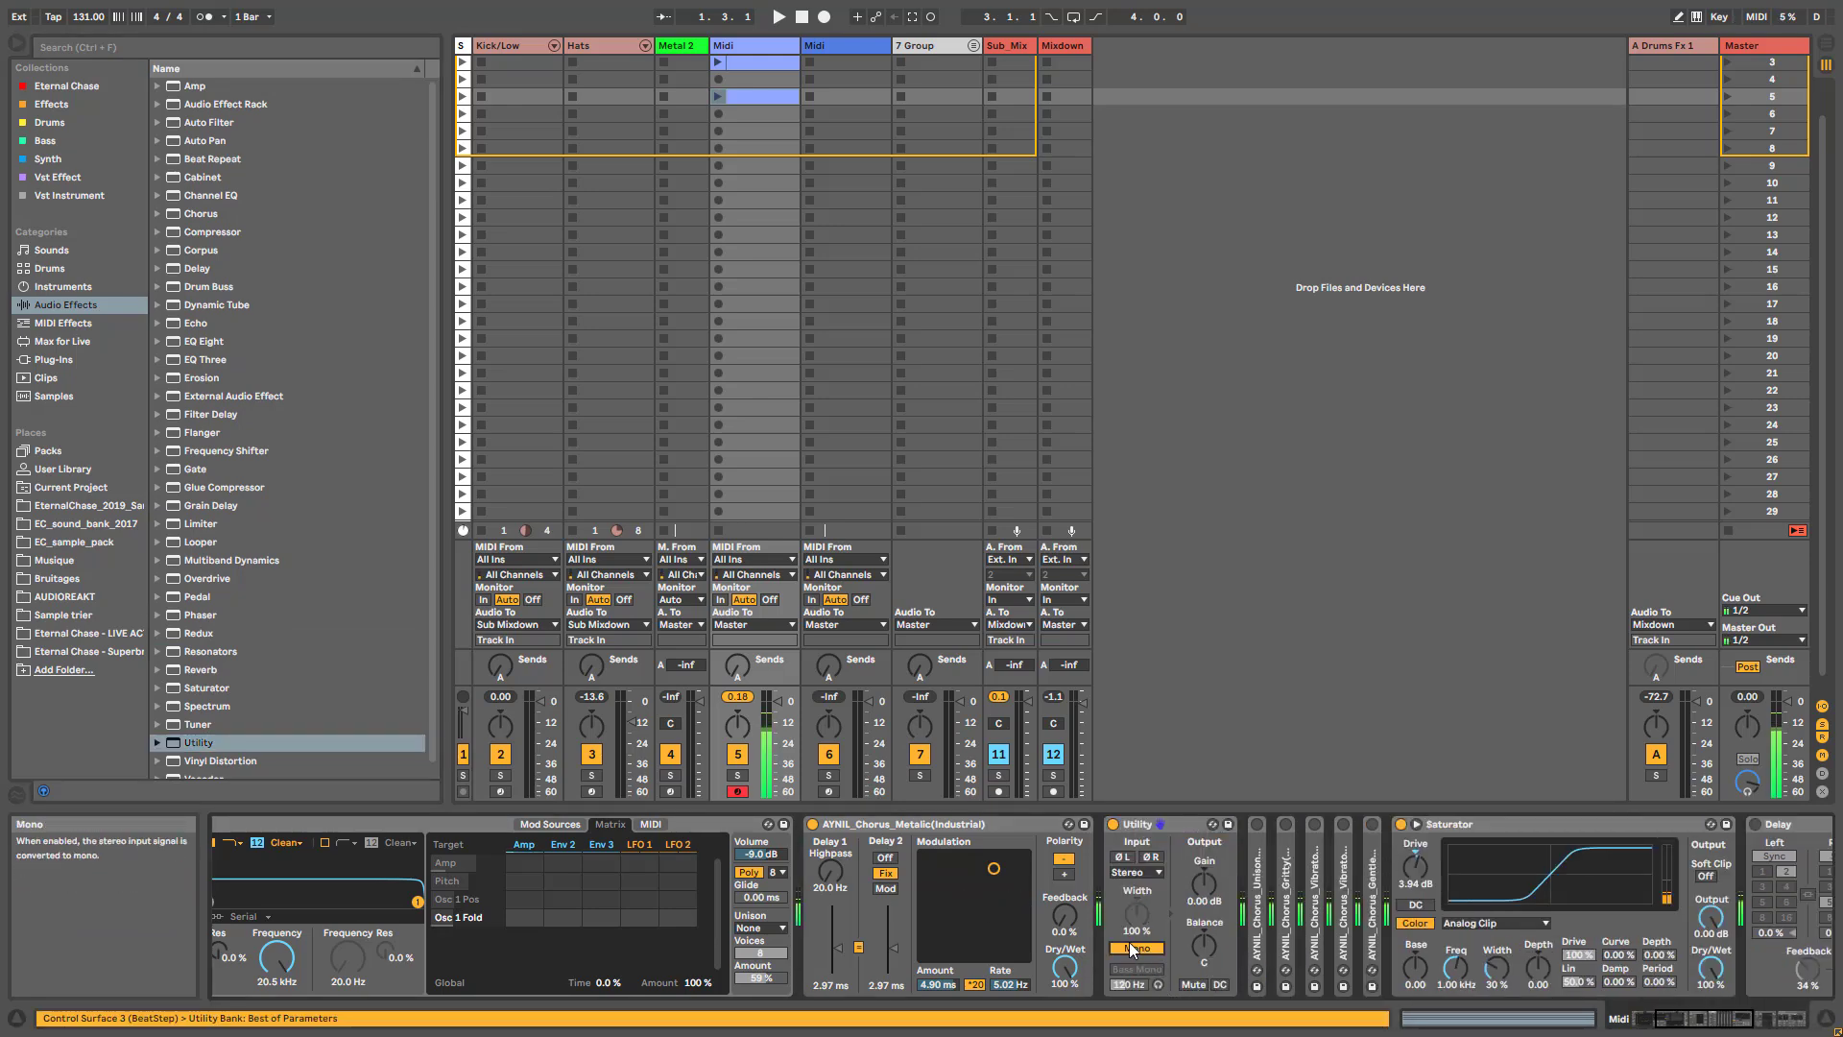
click(1055, 979)
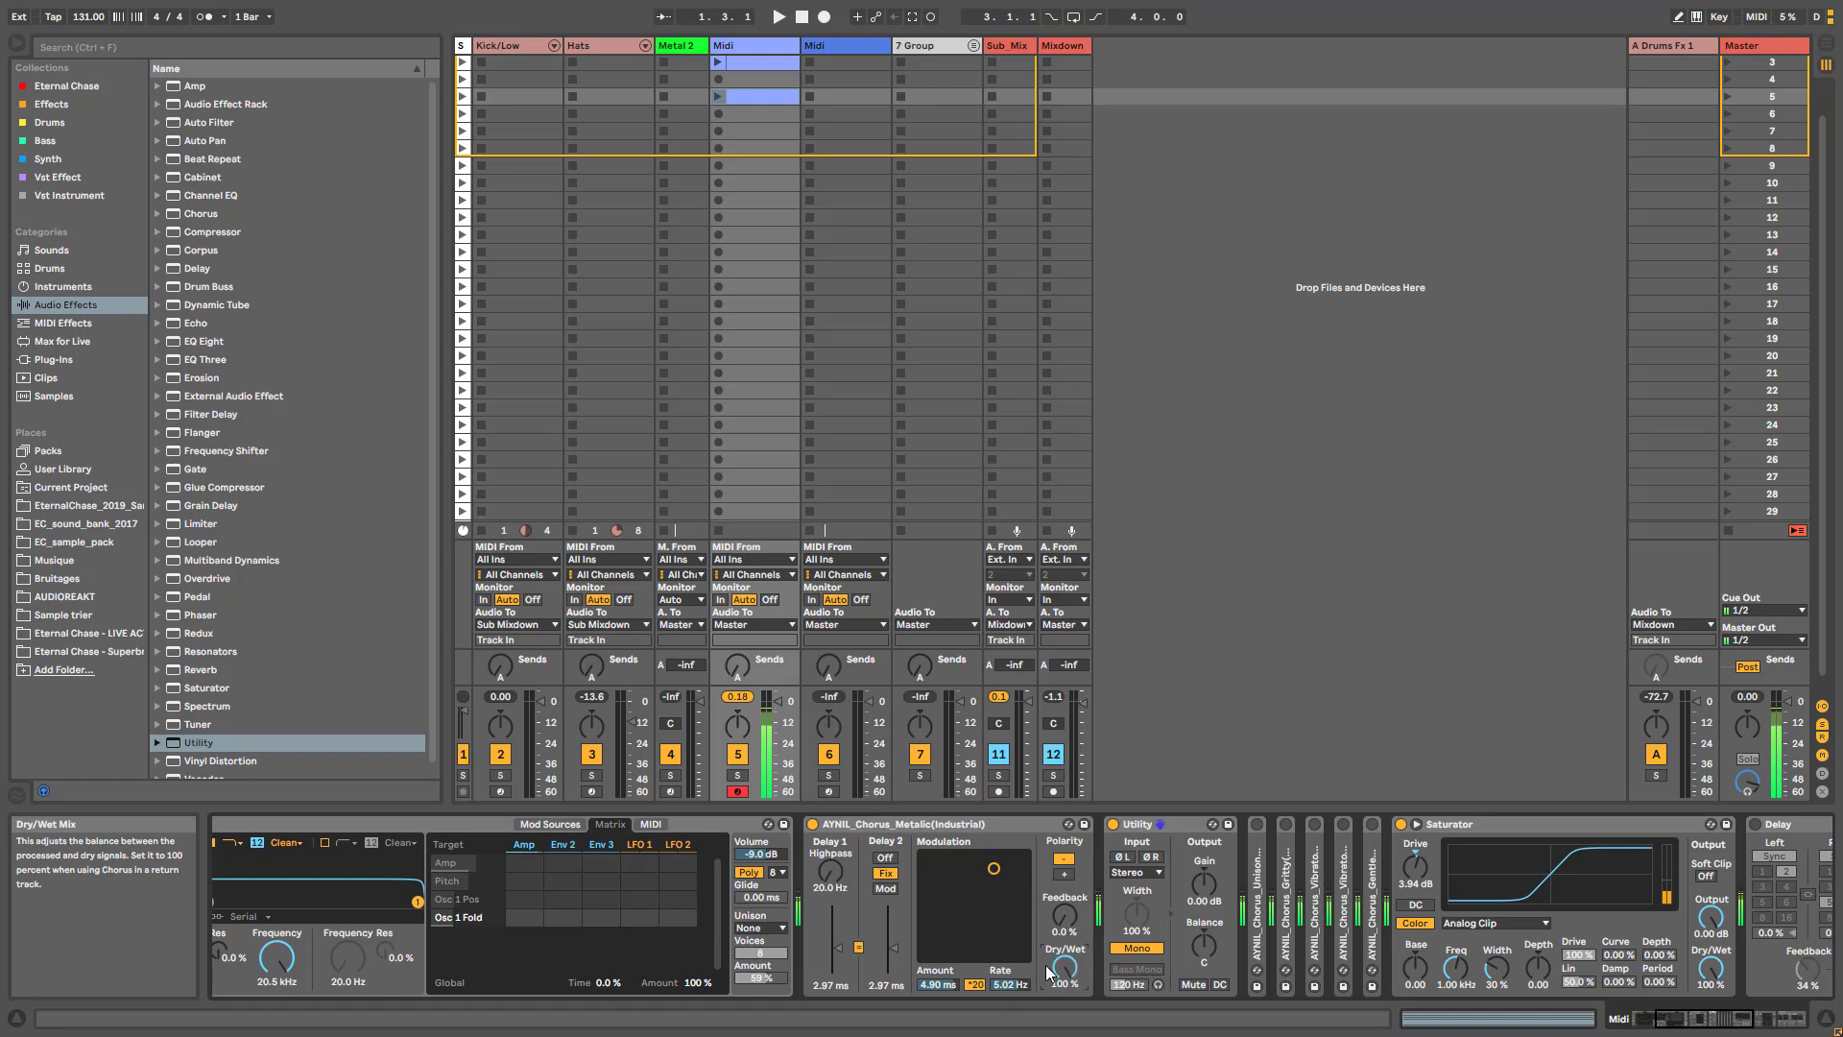
- Turn on the ADRKT_Default_Reverb and set its Decay Time to 2.52 s and Dry/Wet to 35 %
drag(1701, 1018, 1754, 1020)
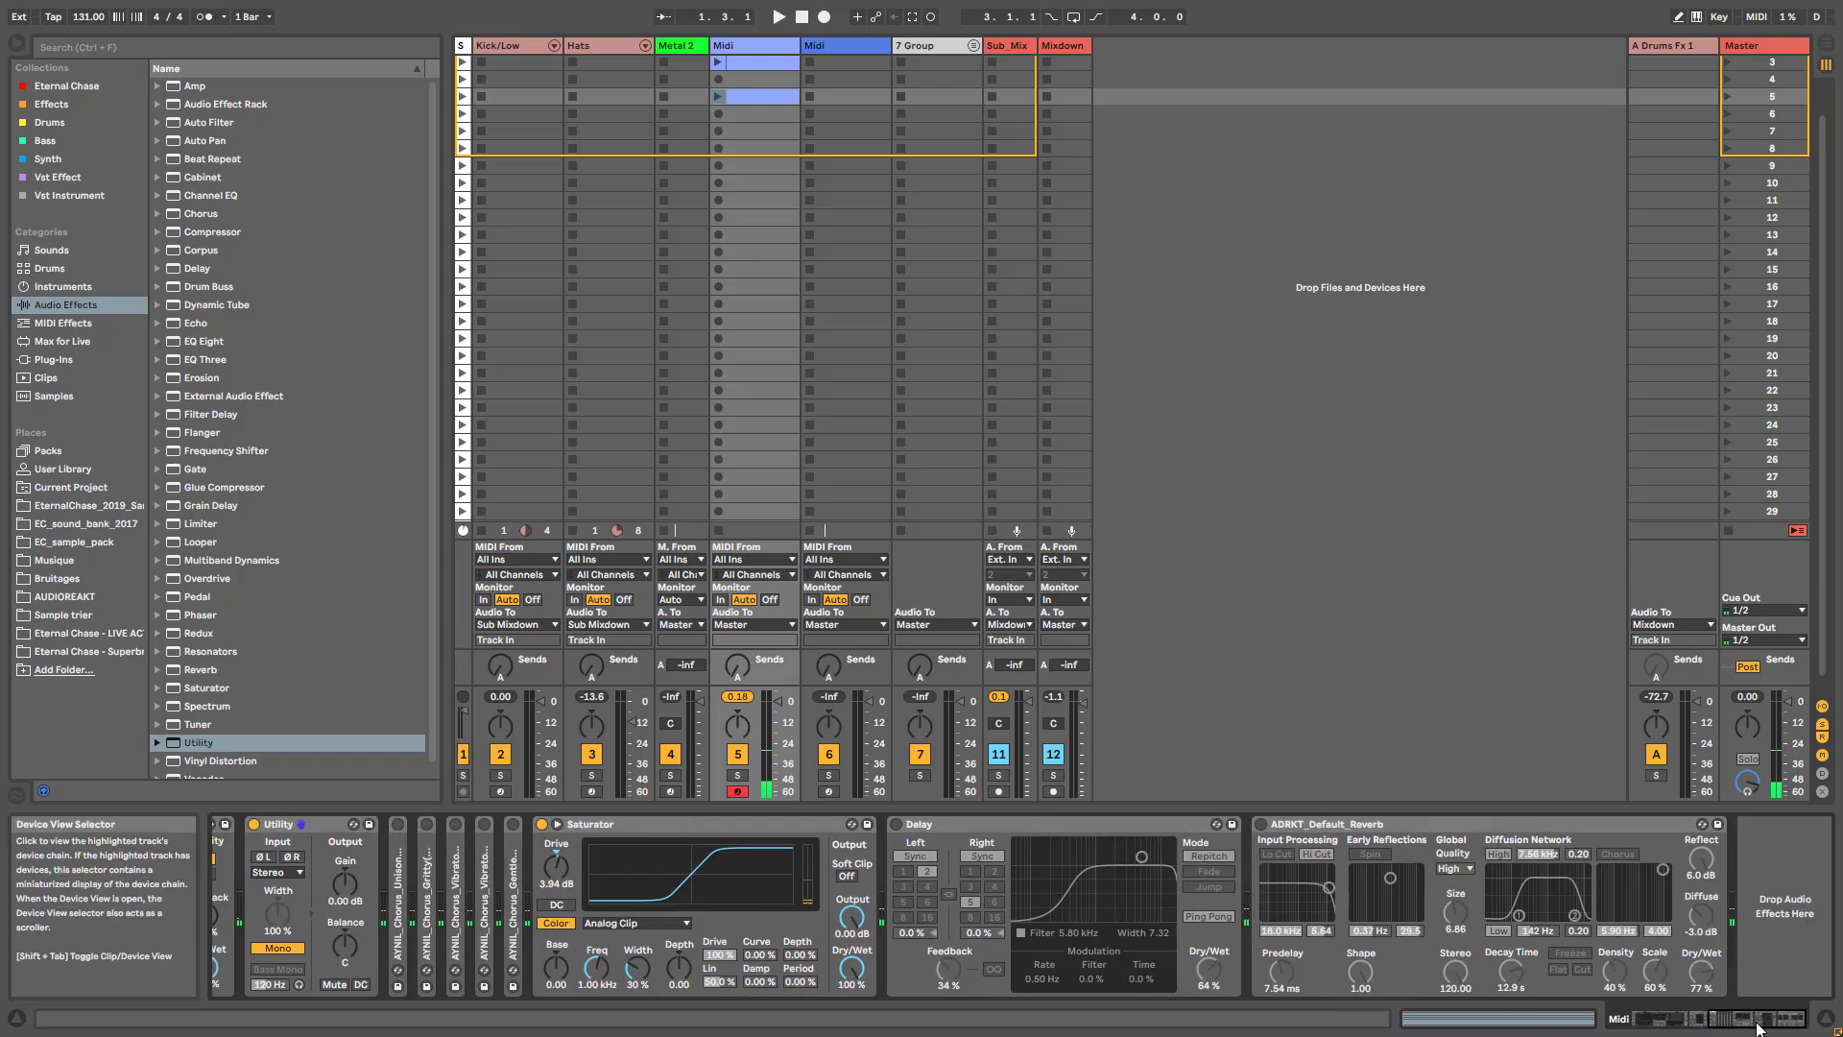
click(1261, 825)
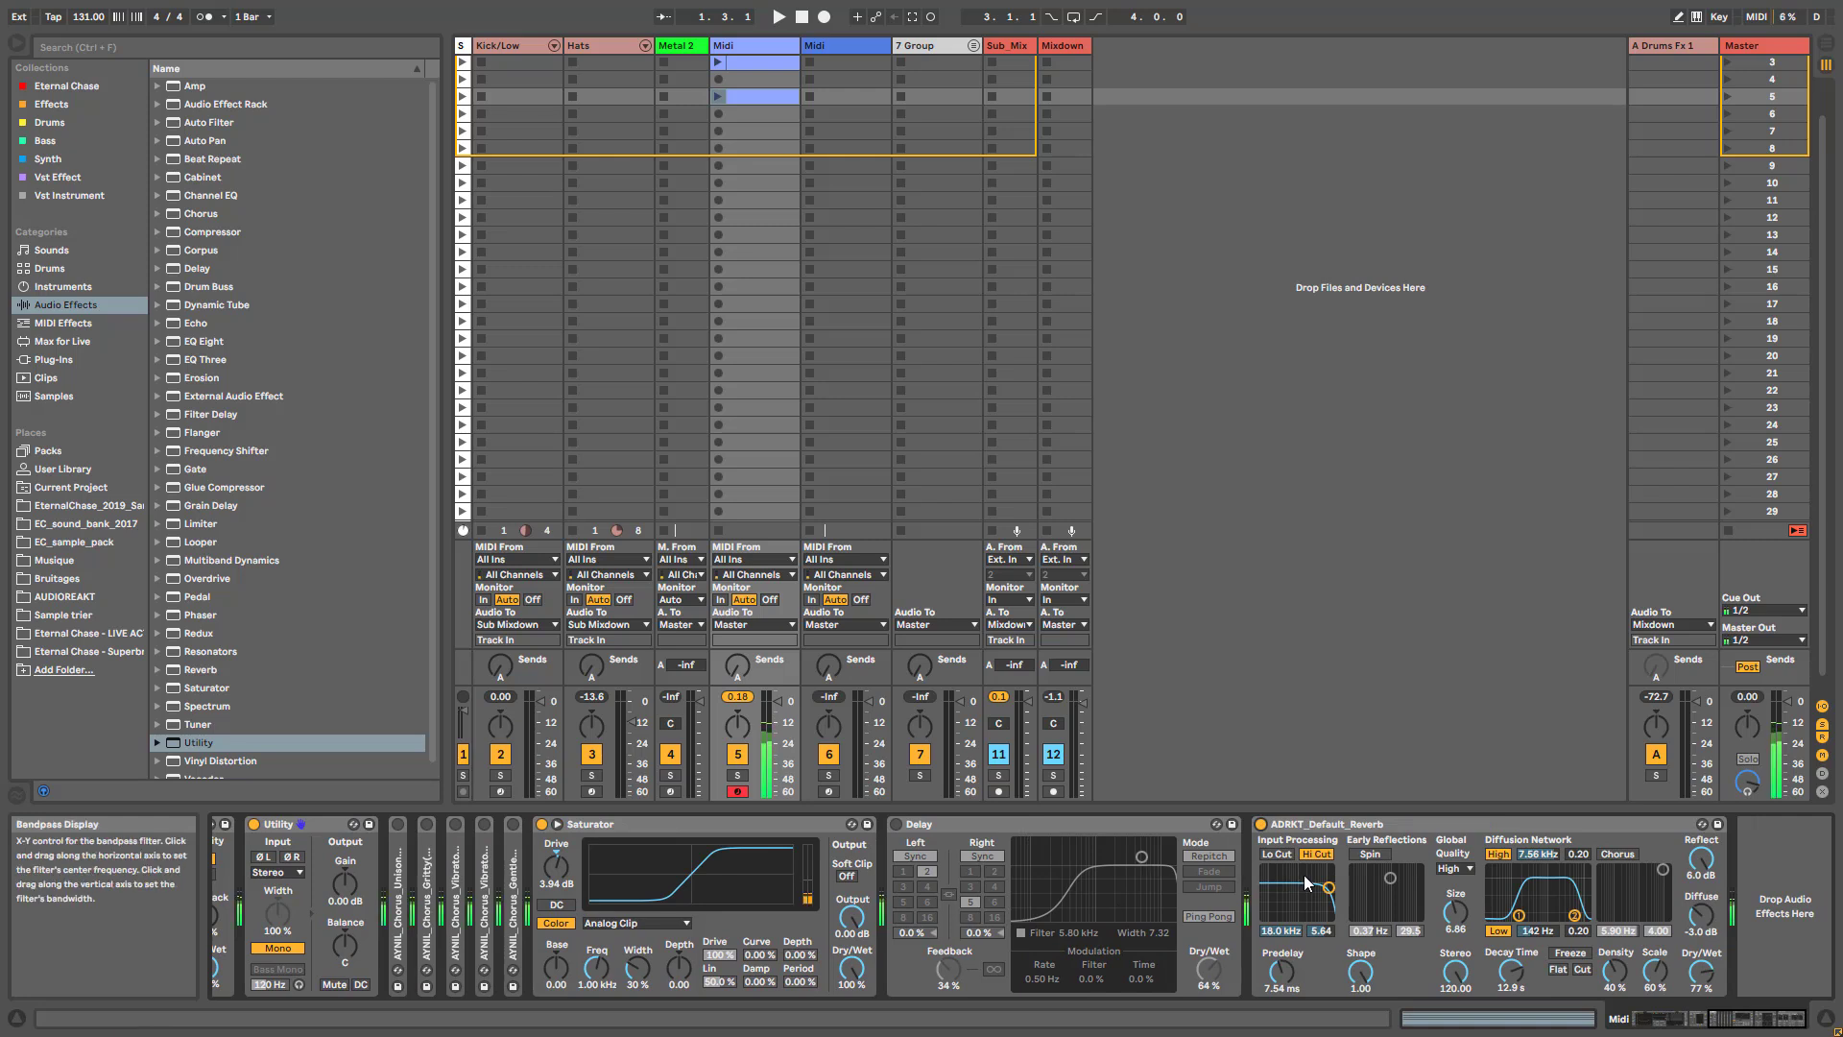
drag(1531, 948, 1531, 998)
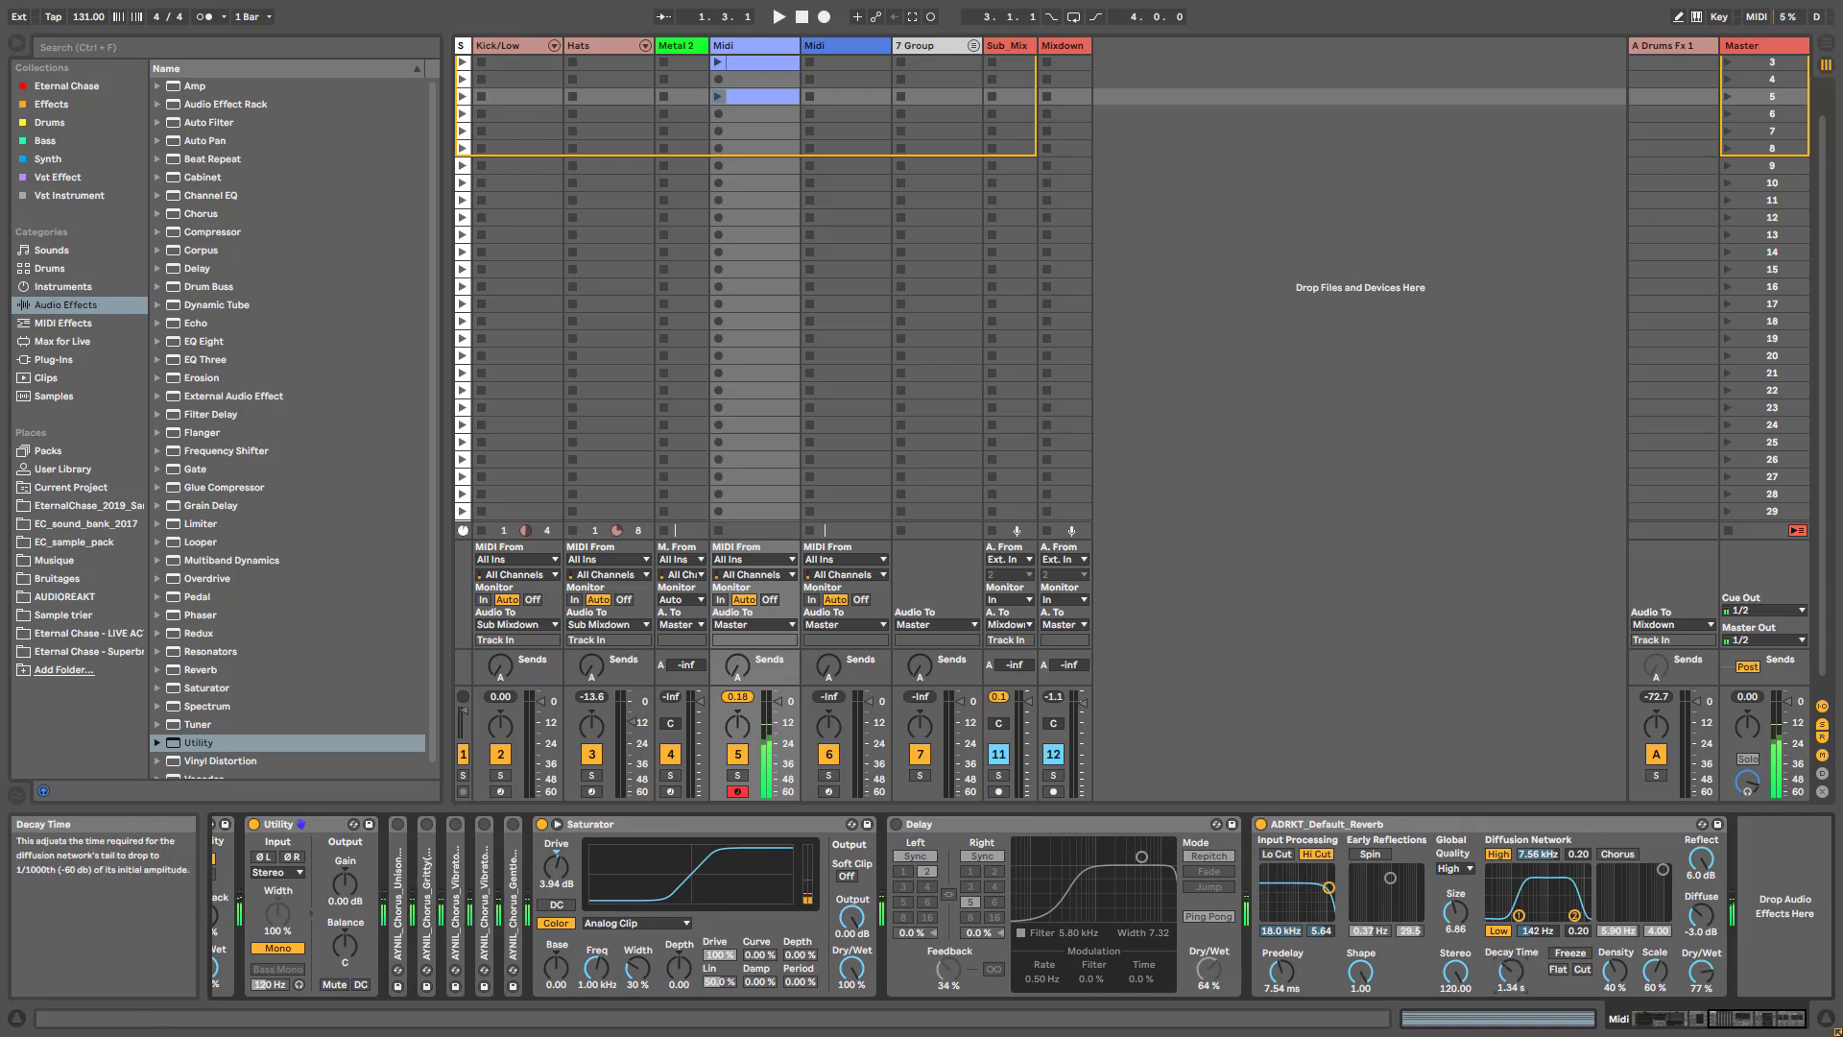
mouse_move(1702, 971)
mouse_down()
mouse_move(1702, 1003)
mouse_move(1697, 972)
mouse_up()
drag(1517, 983, 1517, 971)
- Audition the Delay with both channels at 3 sixteenths and Dry/Wet at 30 %, leaving the device switched off
click(897, 825)
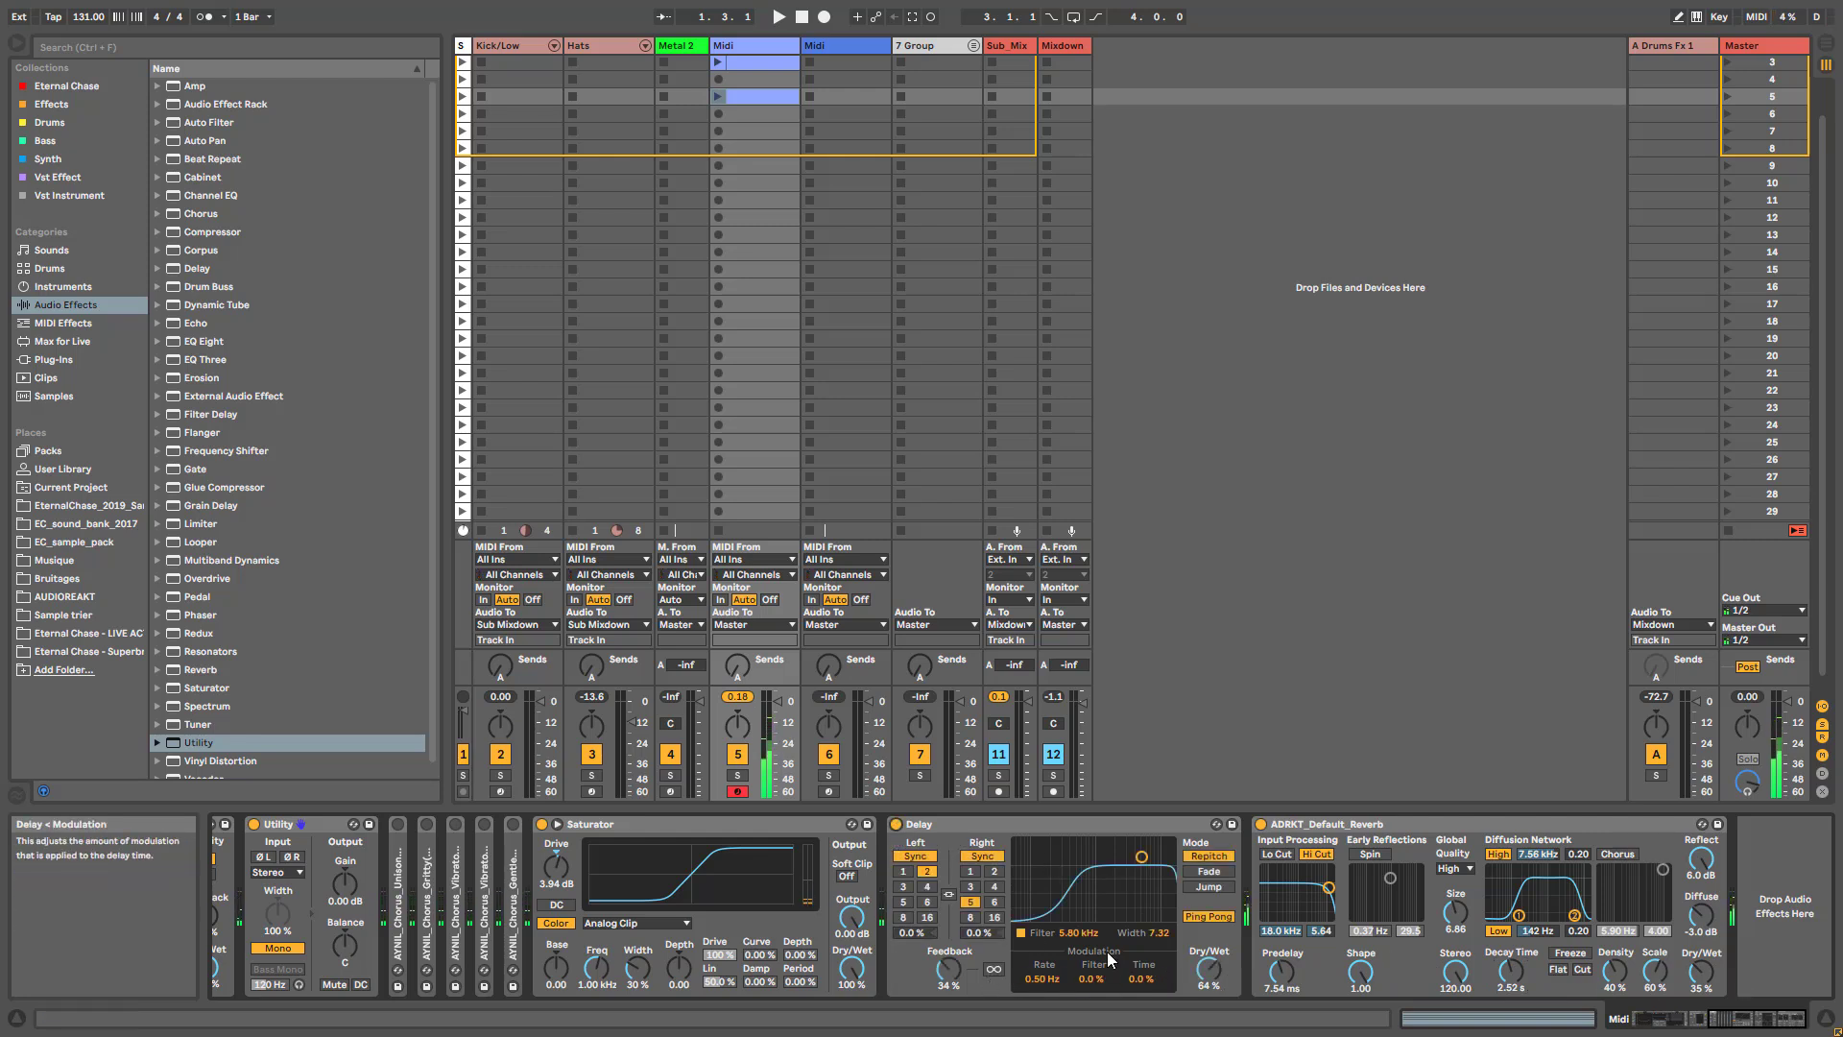
click(971, 886)
click(902, 886)
drag(1208, 969, 1208, 971)
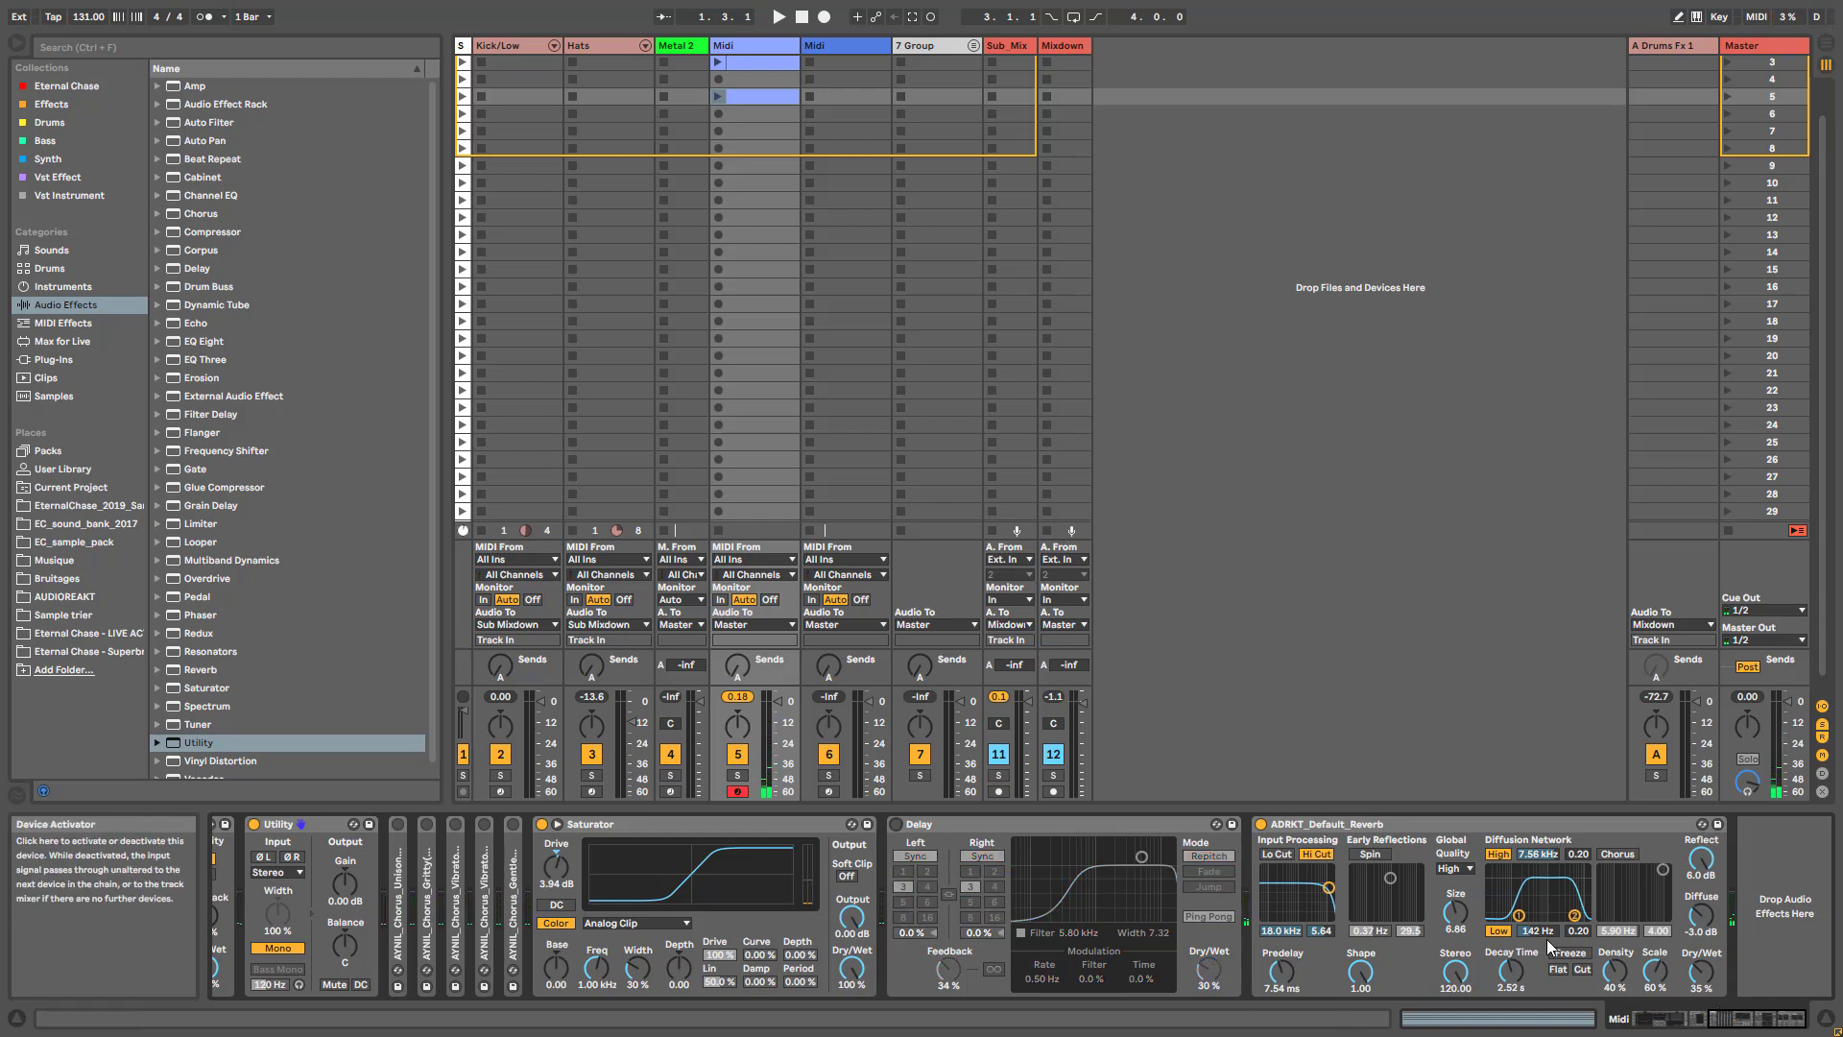
- Set Wavetable's Osc 1 effect mode back to None with the wave position at 100 %
click(1678, 1027)
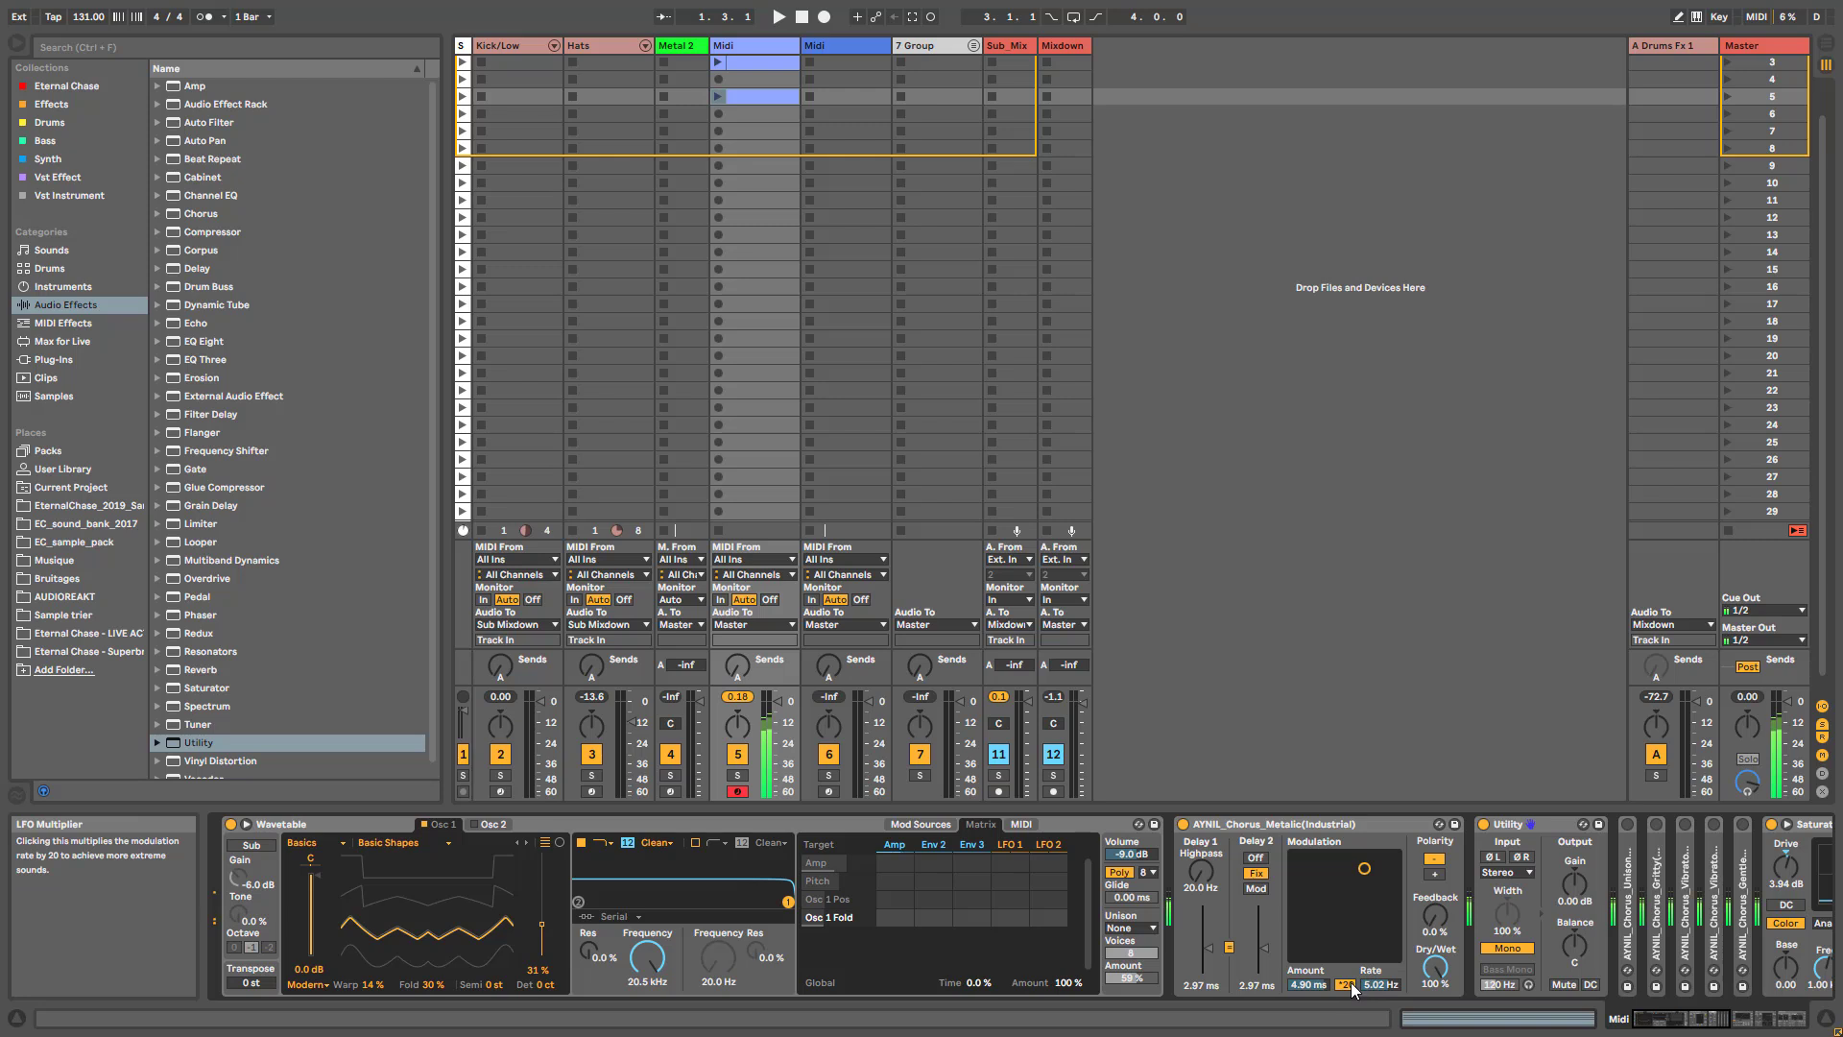
click(307, 984)
click(298, 927)
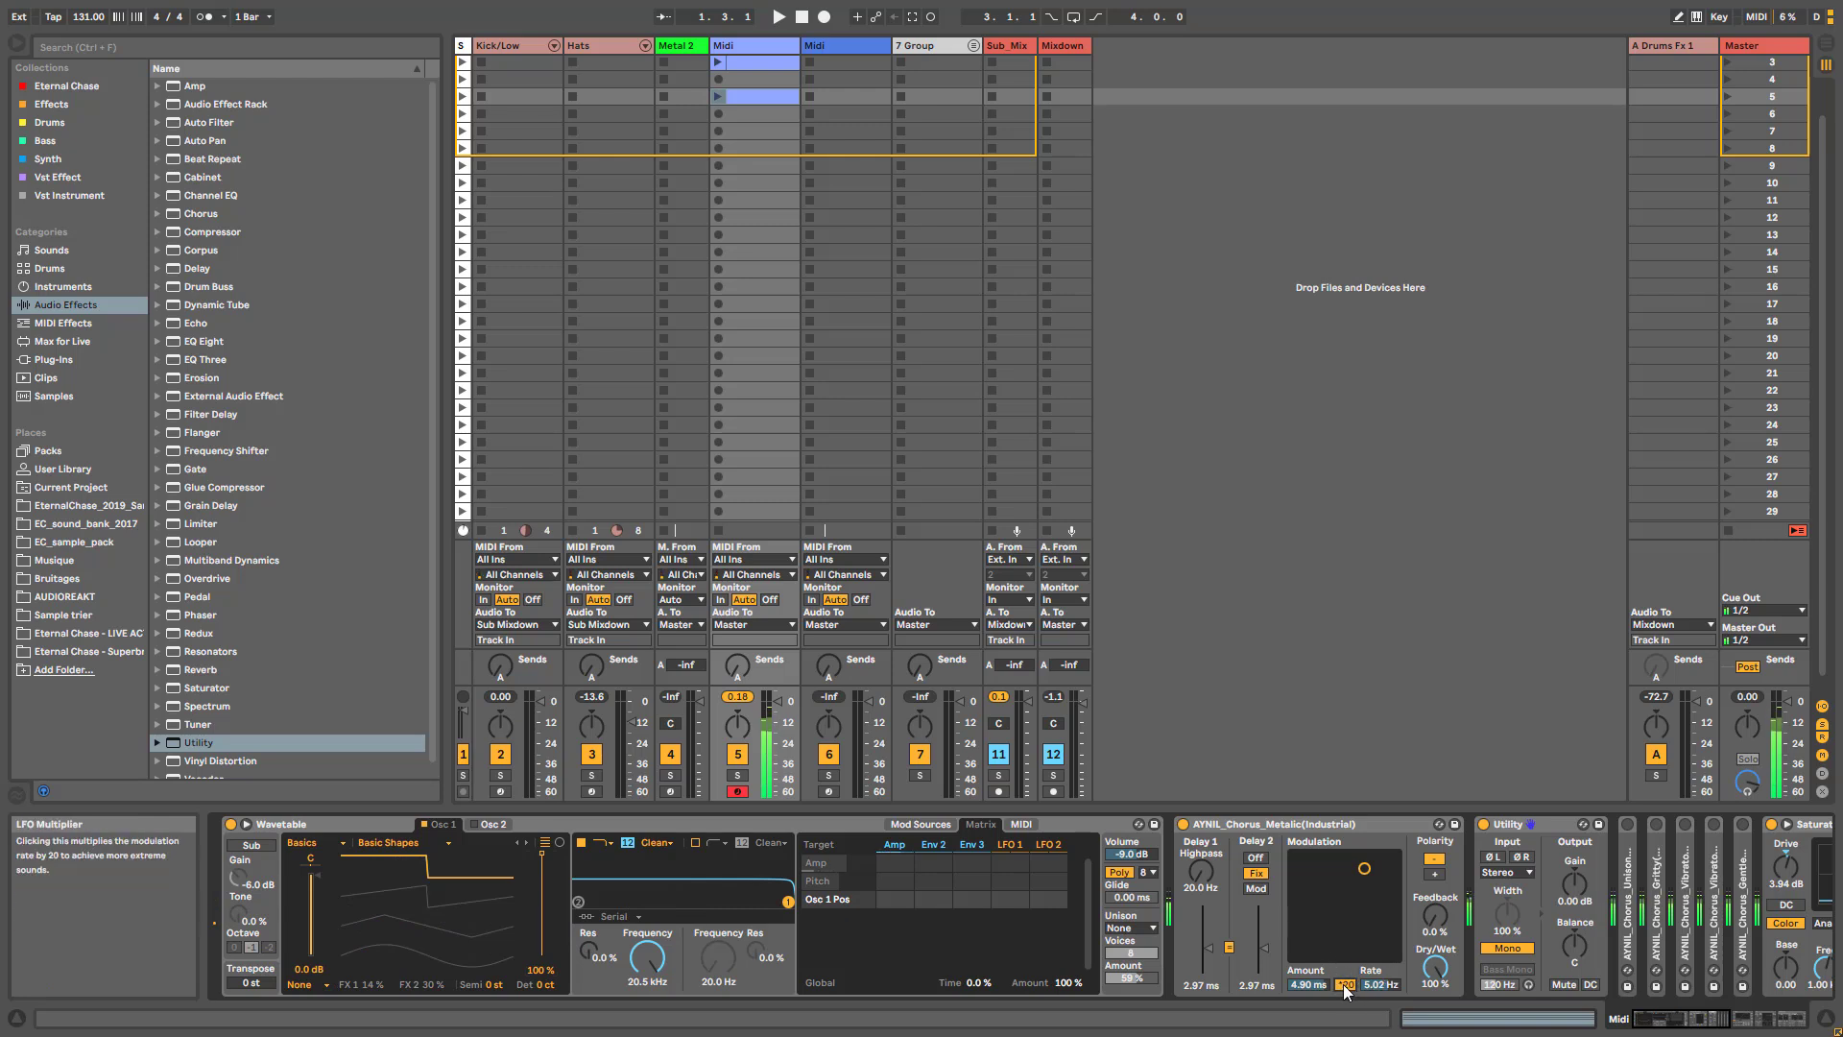
- Test the Metalic chorus's *20 multiplier, then set modulation to 6.50 ms at 10.0 Hz and Feedback to 67 %
click(1344, 985)
drag(1371, 985, 1370, 972)
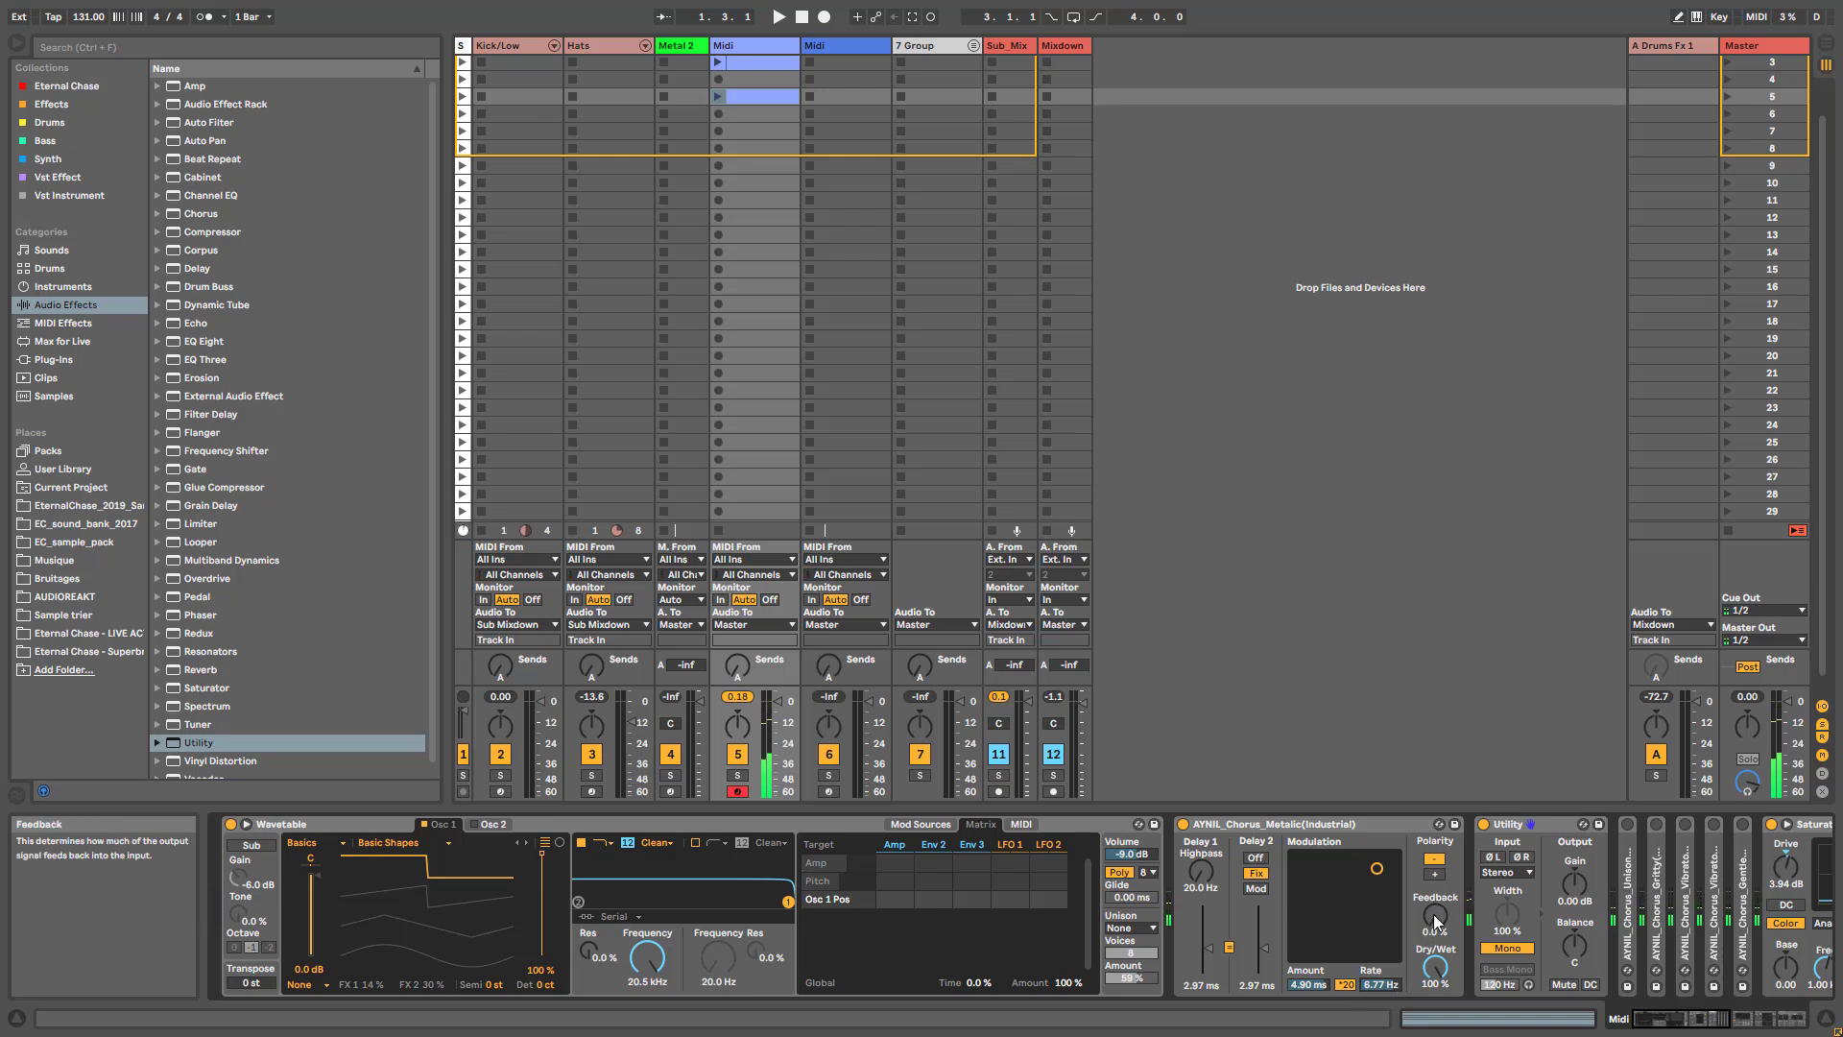
drag(1435, 931, 1396, 855)
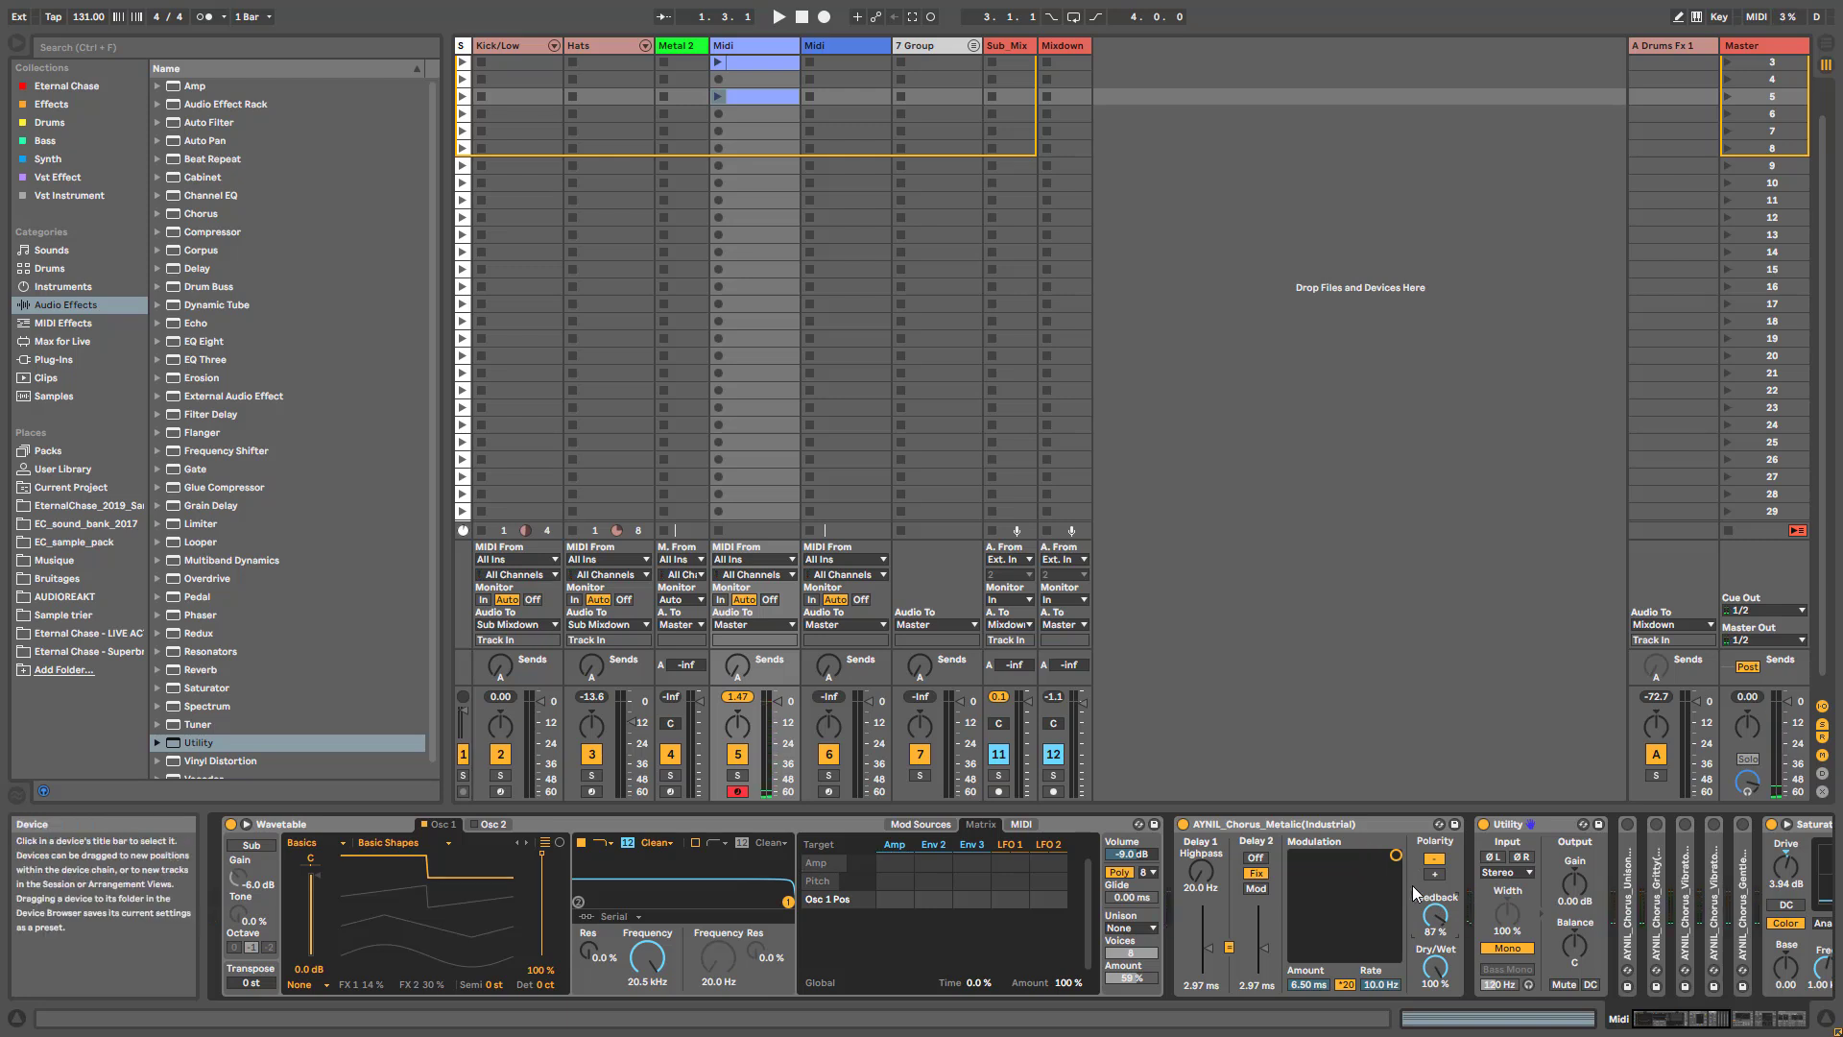
- Switch the Metalic chorus's polarity to positive and set its modulation to 3.52 ms at 7.84 Hz
click(1435, 874)
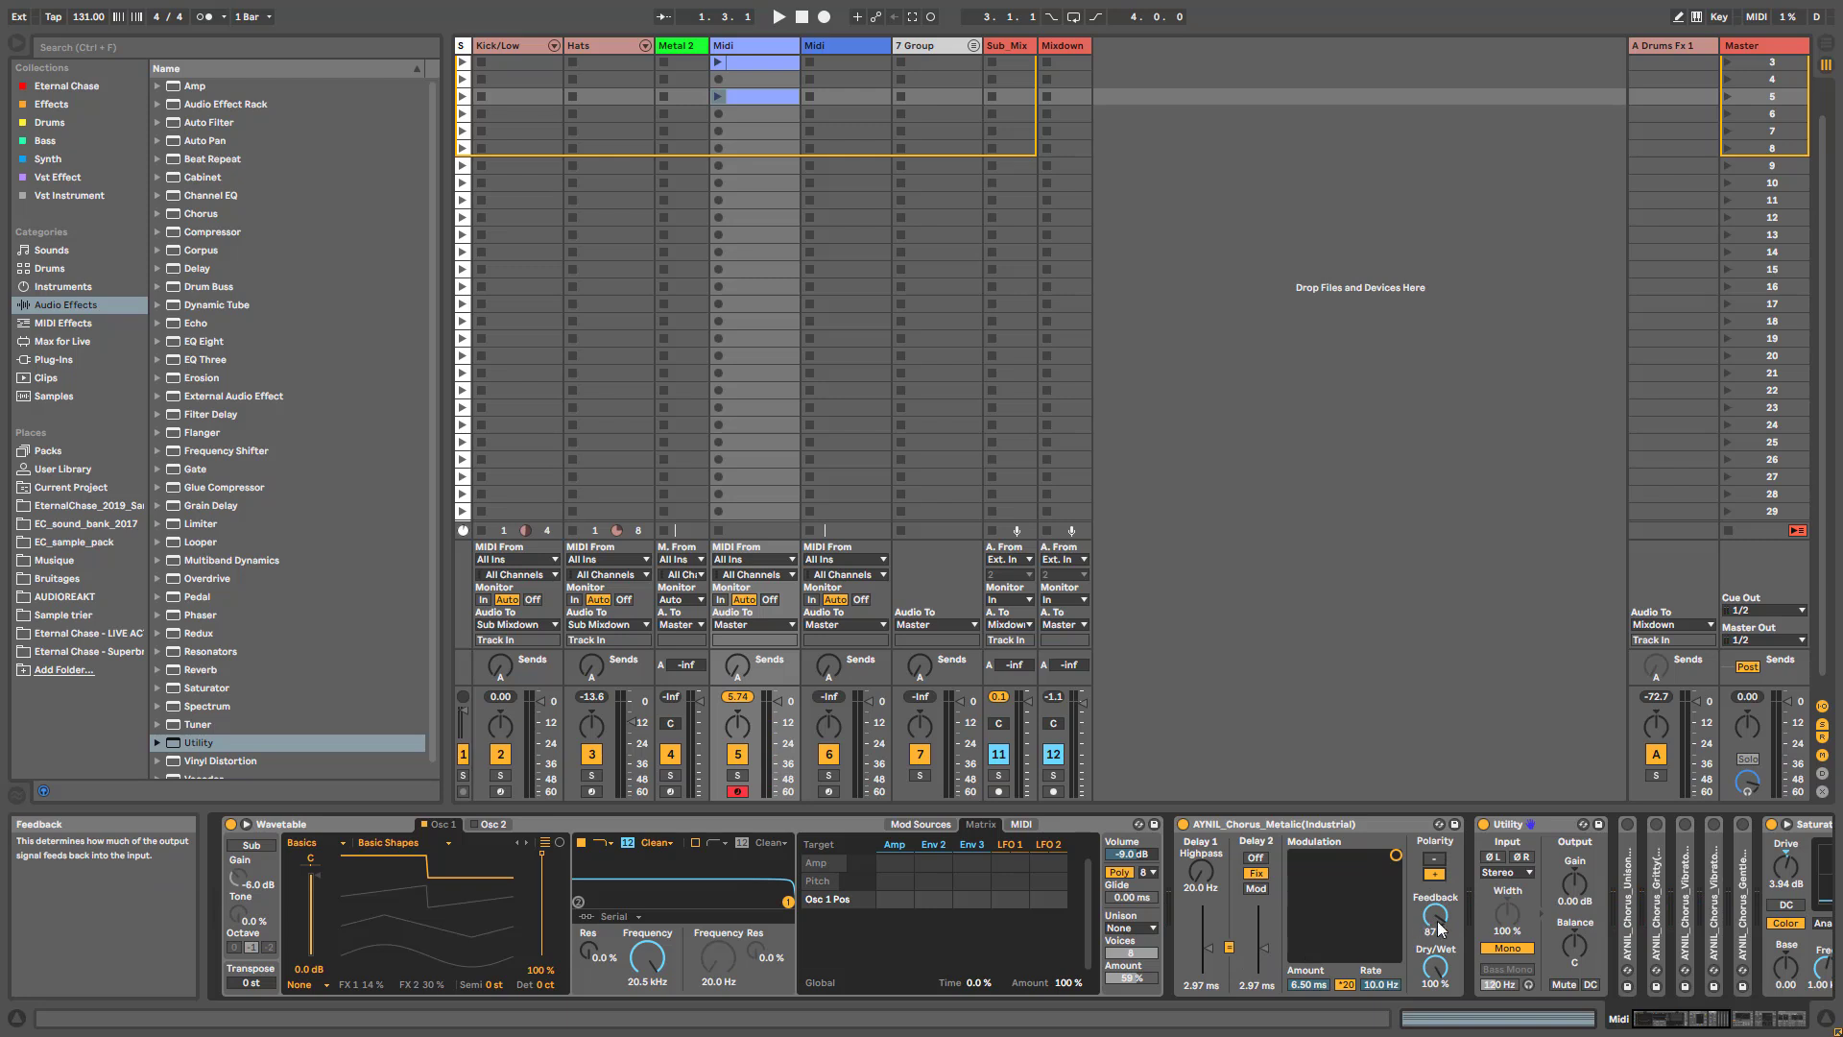
drag(1394, 854, 1373, 866)
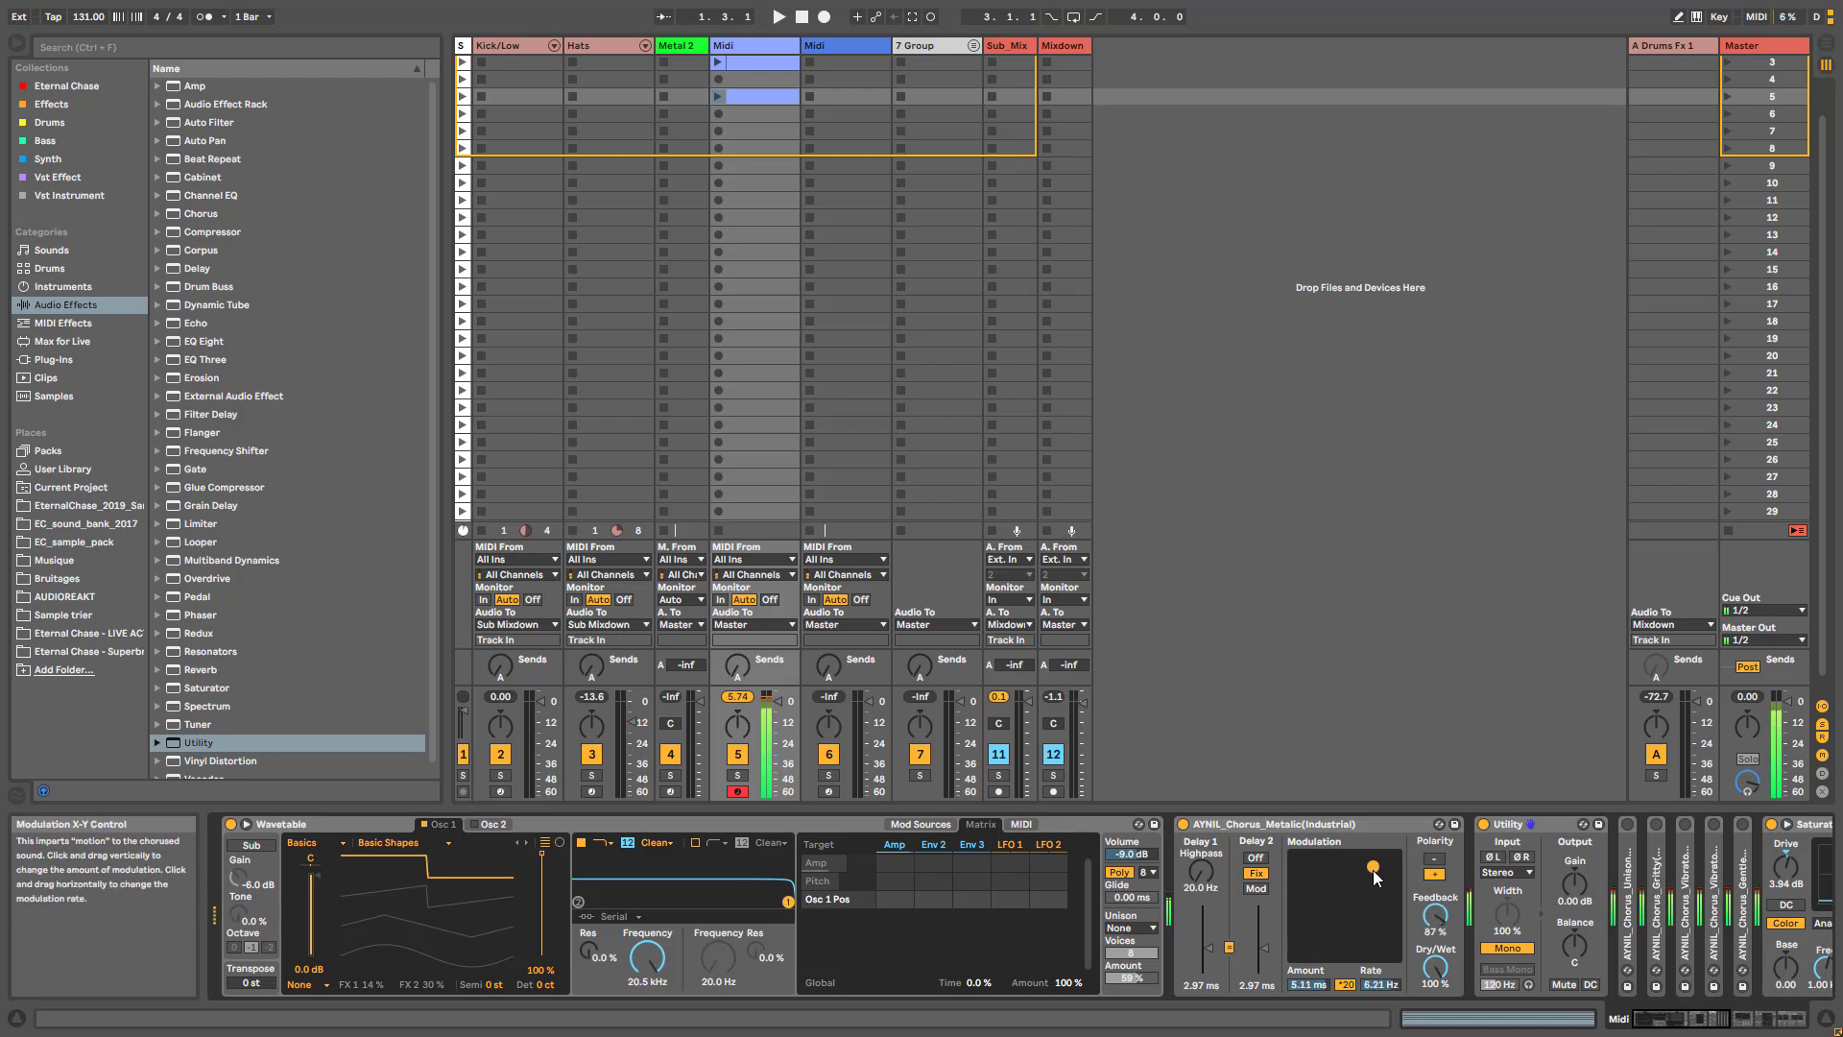
mouse_move(1374, 871)
mouse_down()
mouse_move(1370, 899)
mouse_move(1383, 881)
mouse_up()
- Fold the Metalic chorus and unfold the AYNIL_Chorus_Unison(Supersaw&Unison) device after the Utility
click(1248, 825)
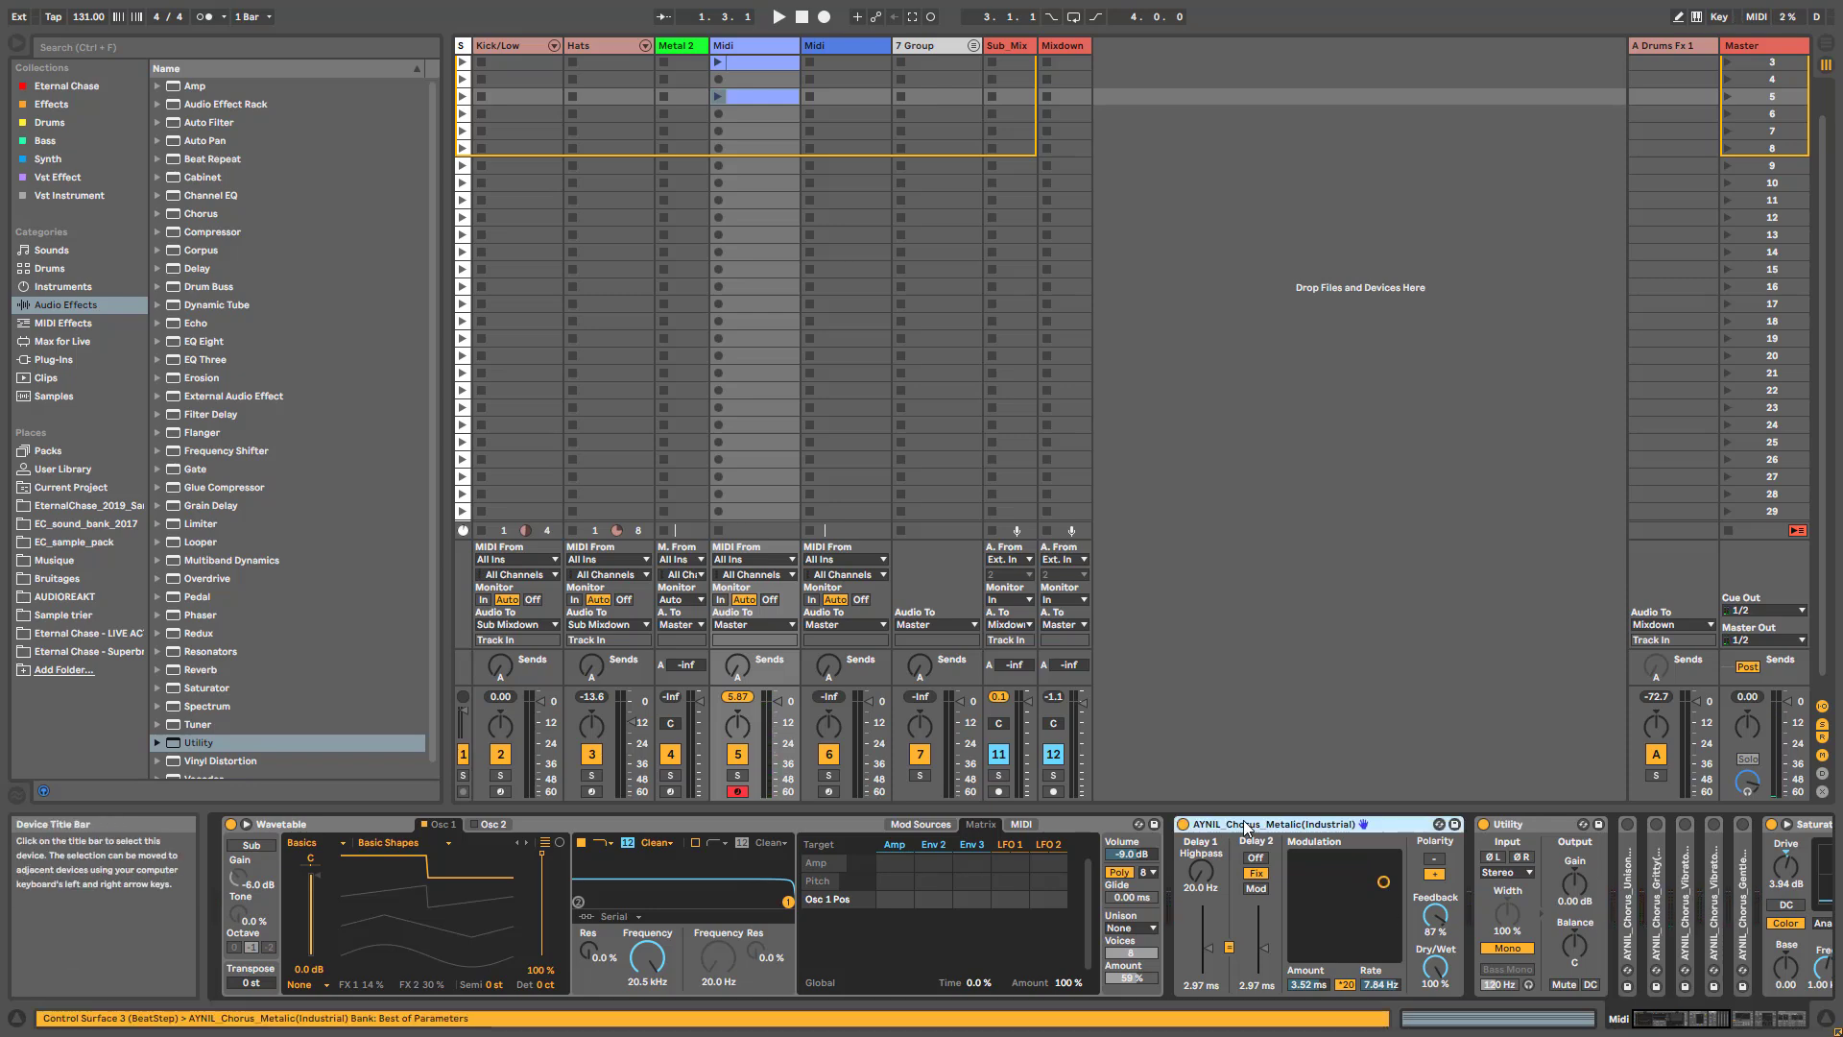
double_click(1247, 824)
click(1356, 863)
double_click(1356, 864)
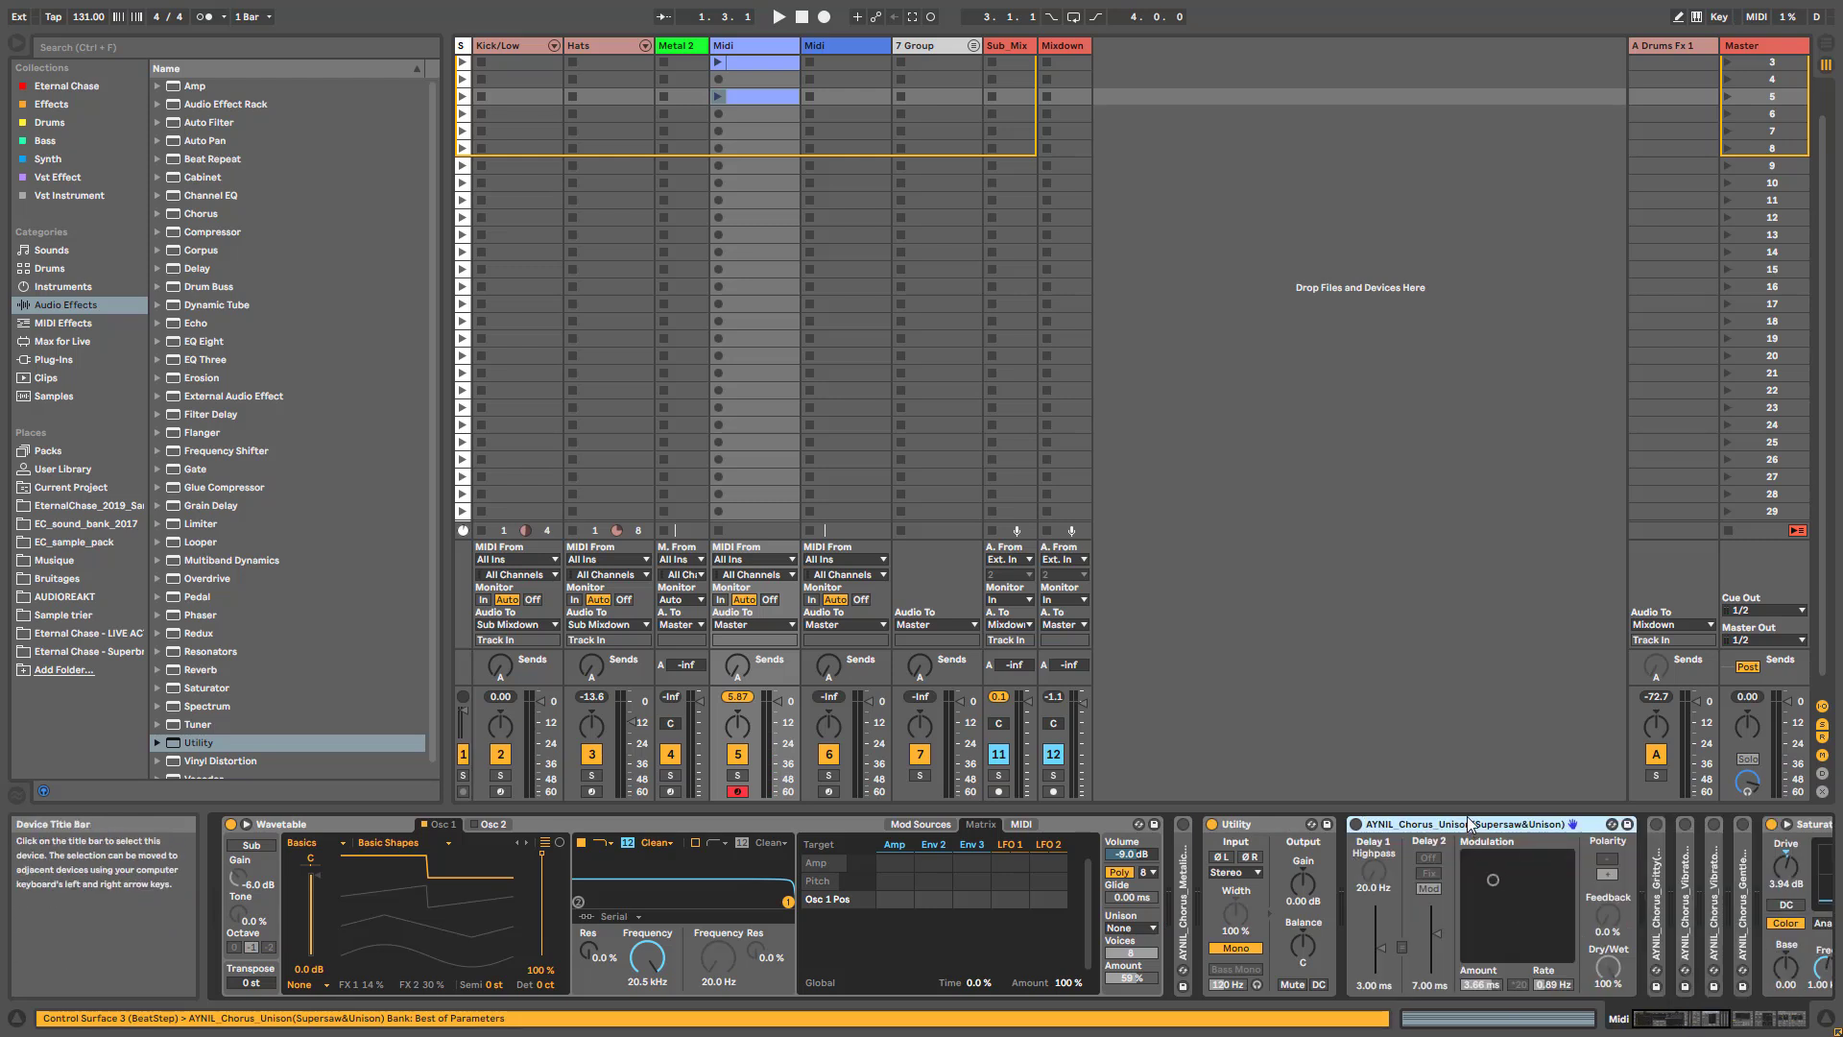
- Turn on the Unison chorus and set Osc 1's wave position to 65 %
click(1354, 825)
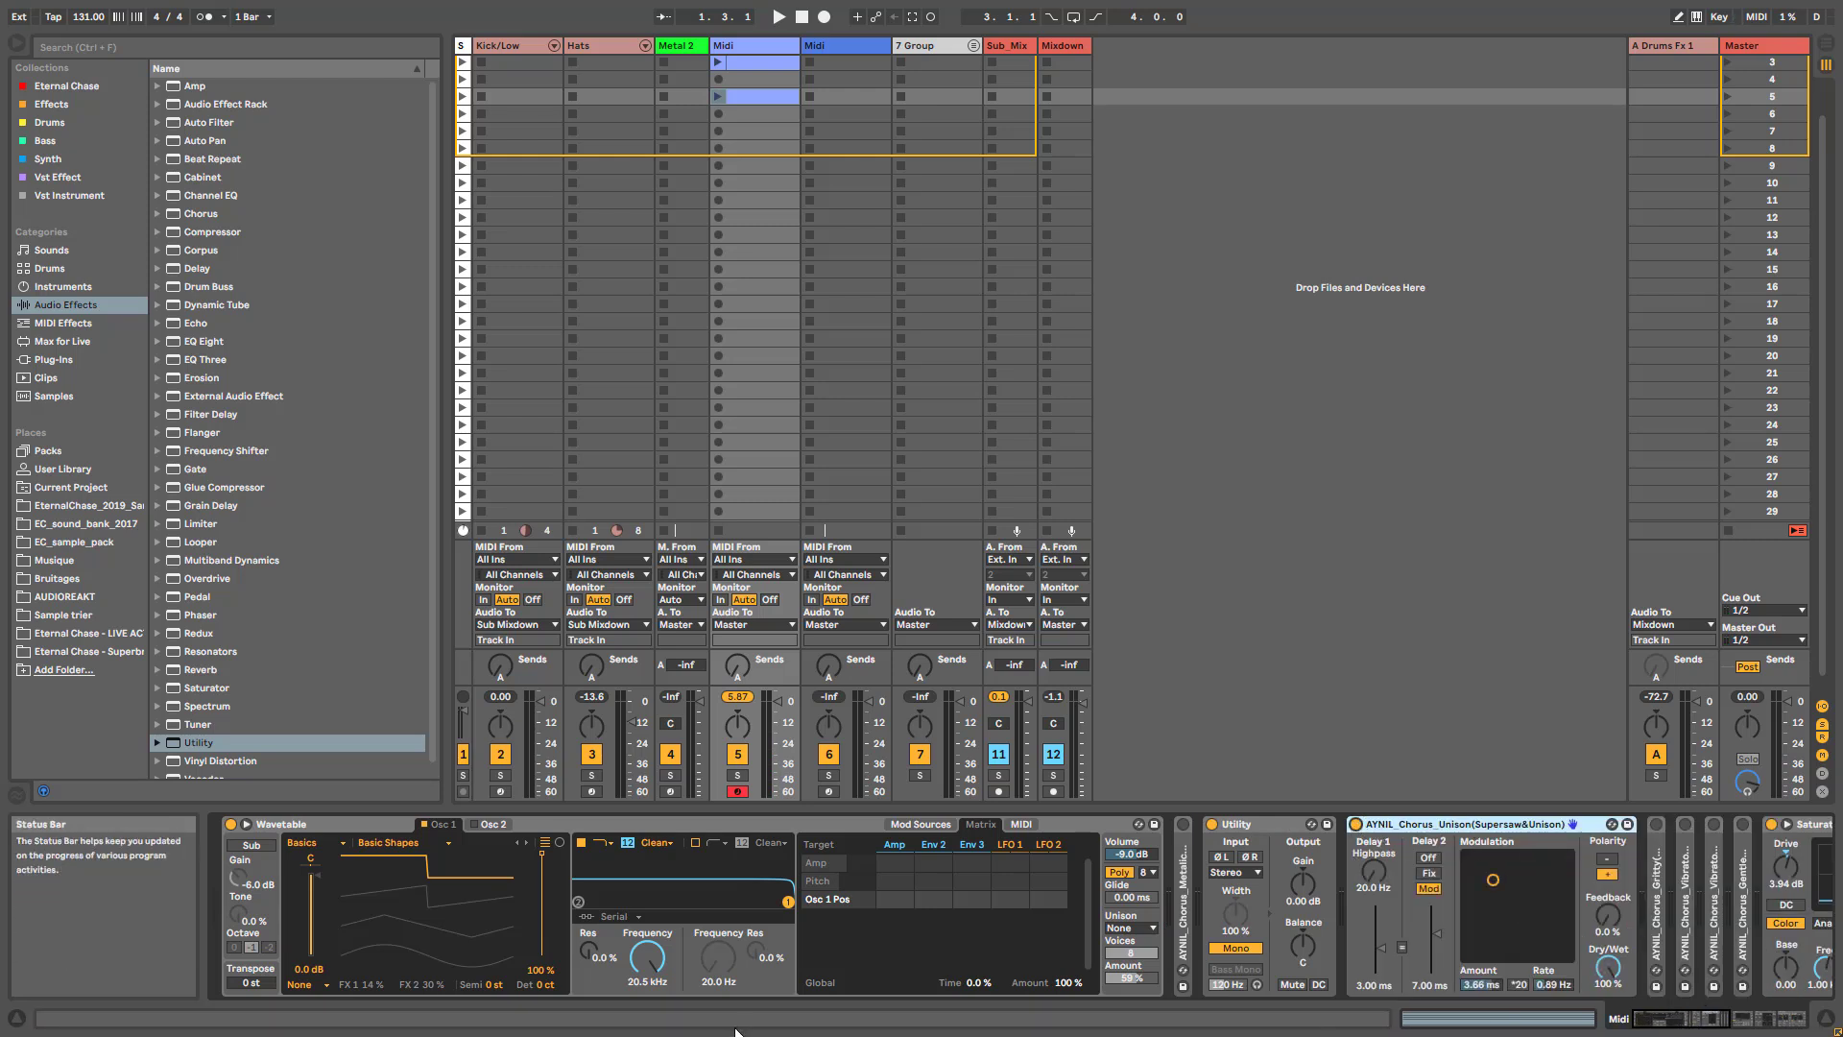
drag(542, 859, 542, 887)
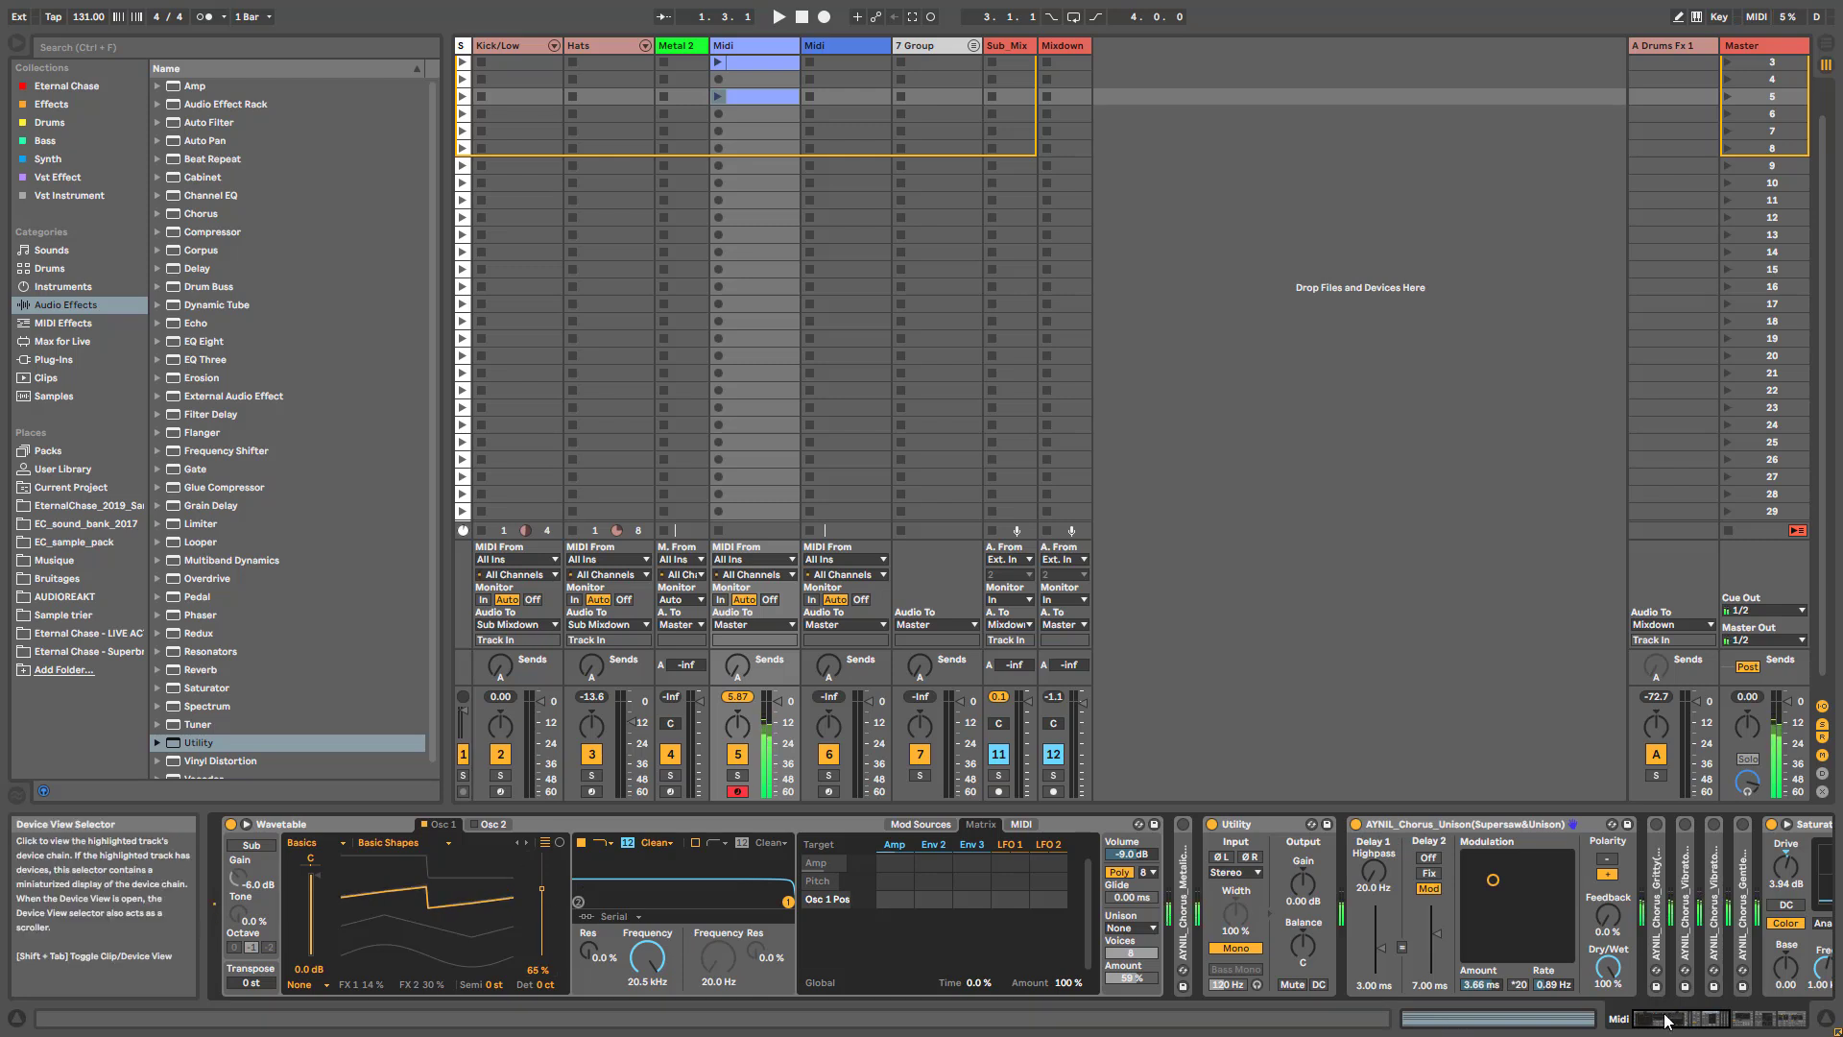
- Turn off the Utility and compare the sound with the Unison chorus on and off, leaving the chorus off
click(1355, 824)
click(1213, 824)
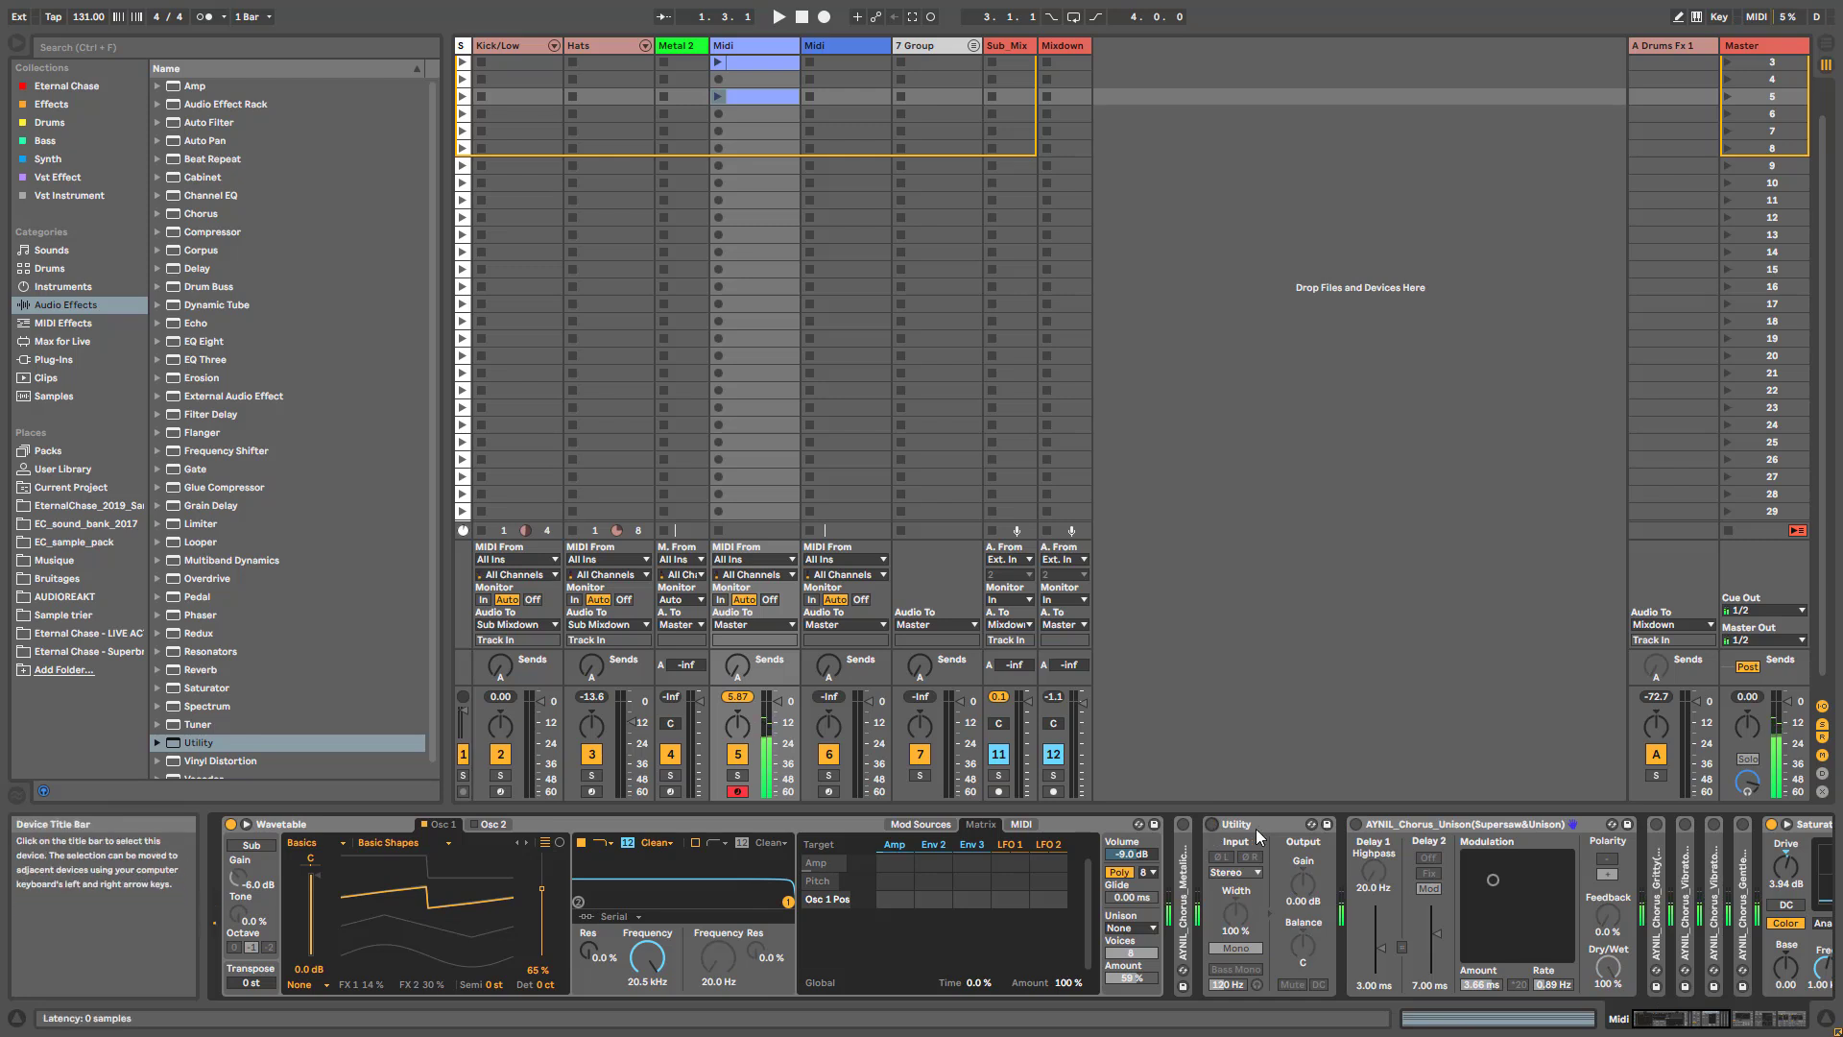
click(1355, 824)
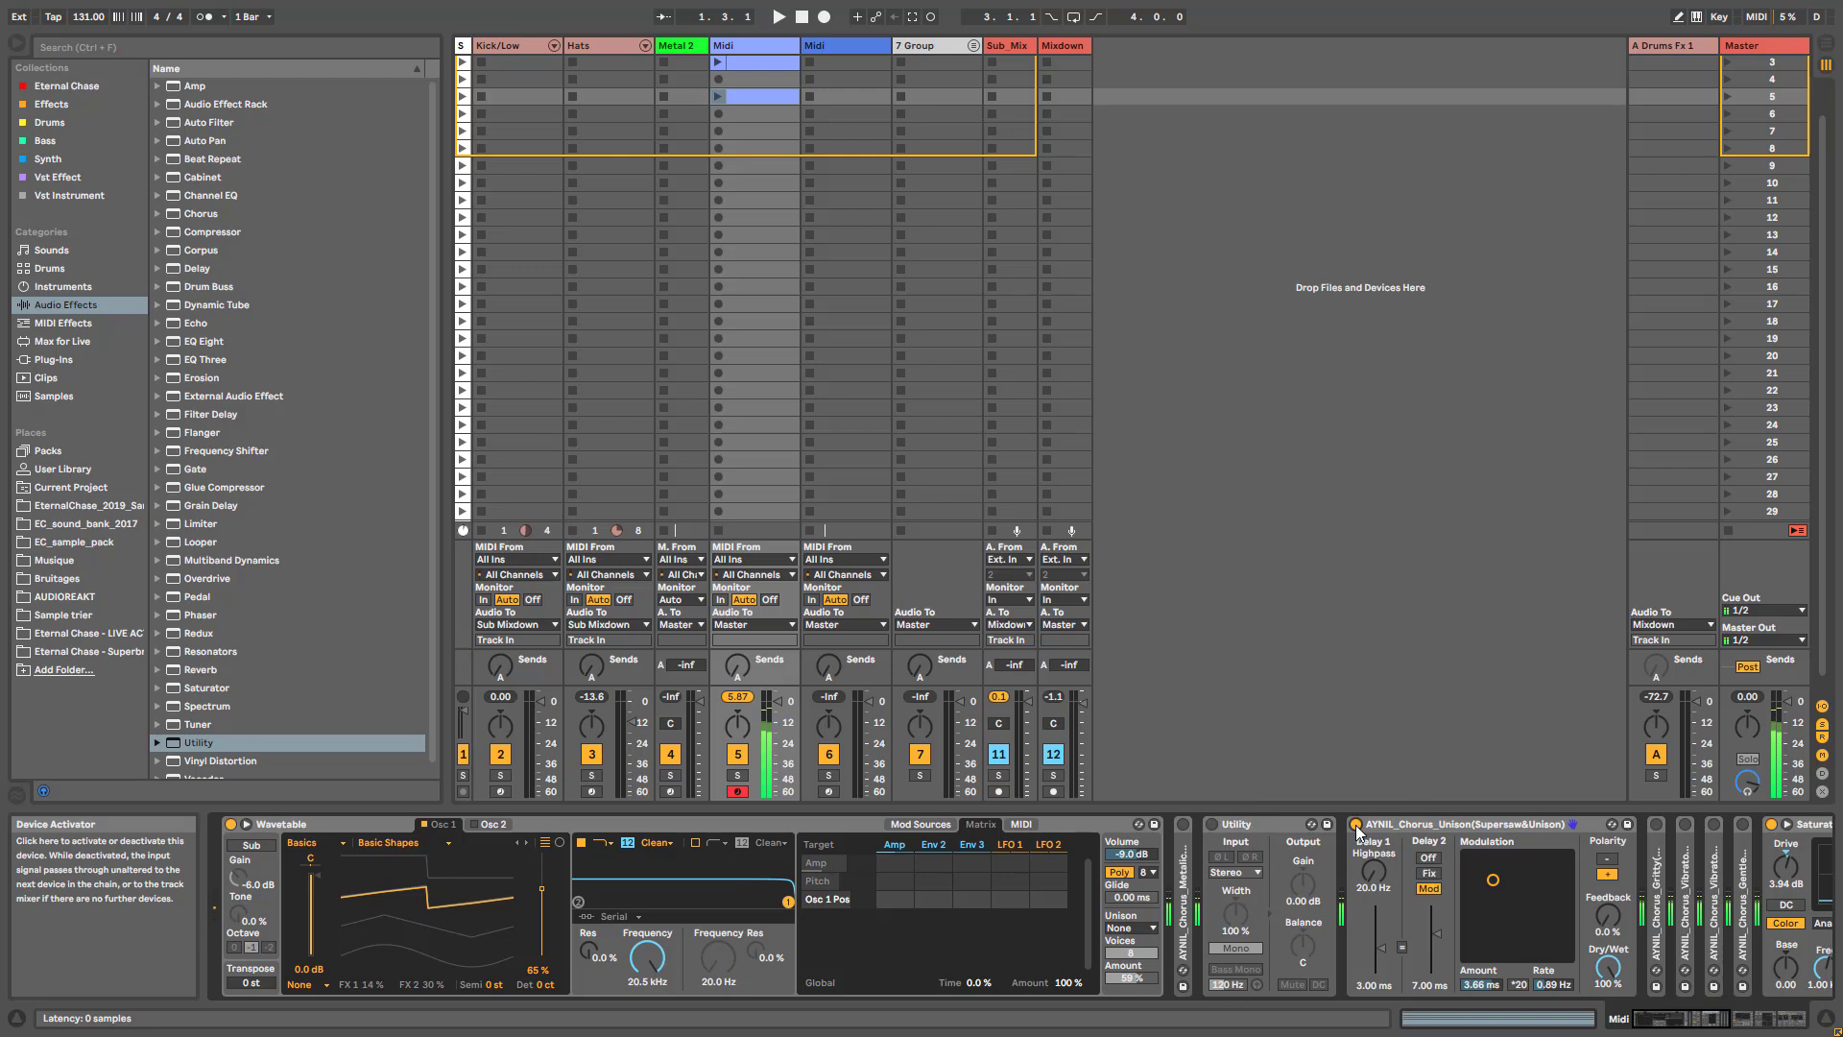
click(1356, 824)
- Try Wavetable's Classic unison mode with an amount of 75 %, then return the unison mode to None
click(1138, 929)
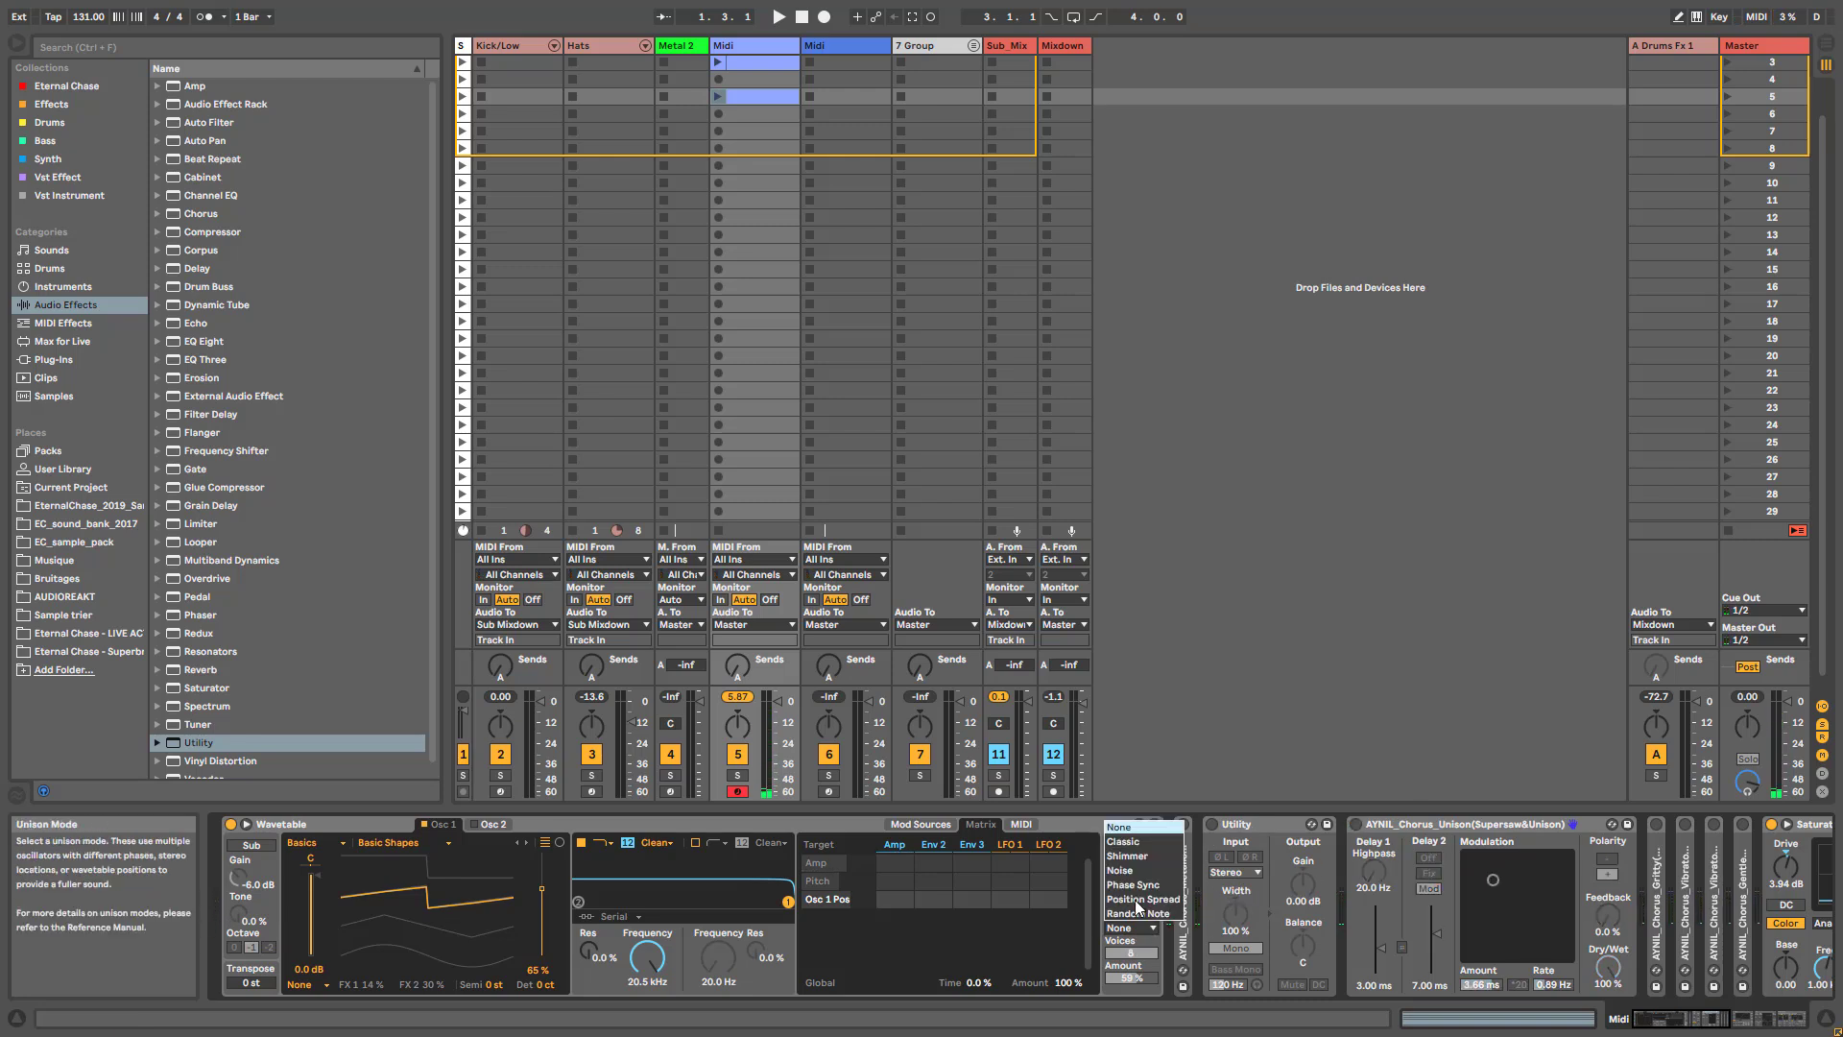
click(1130, 841)
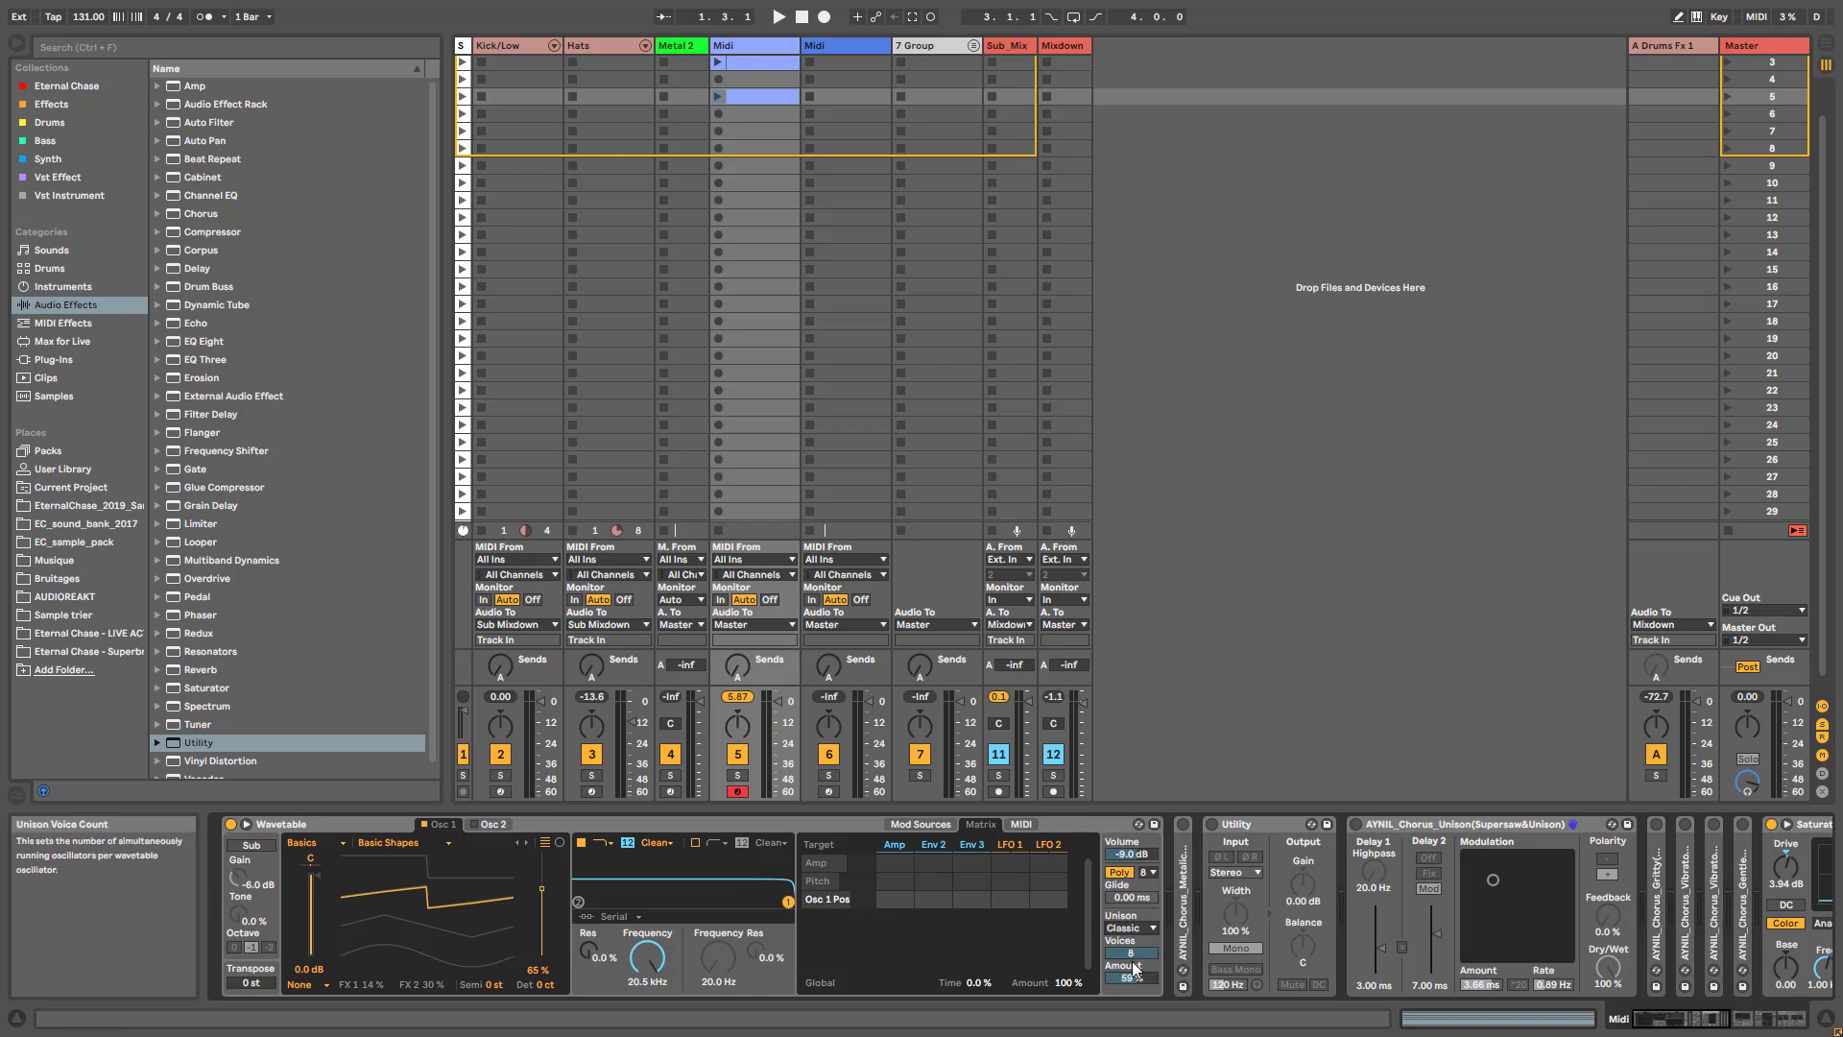
drag(1134, 971, 1134, 967)
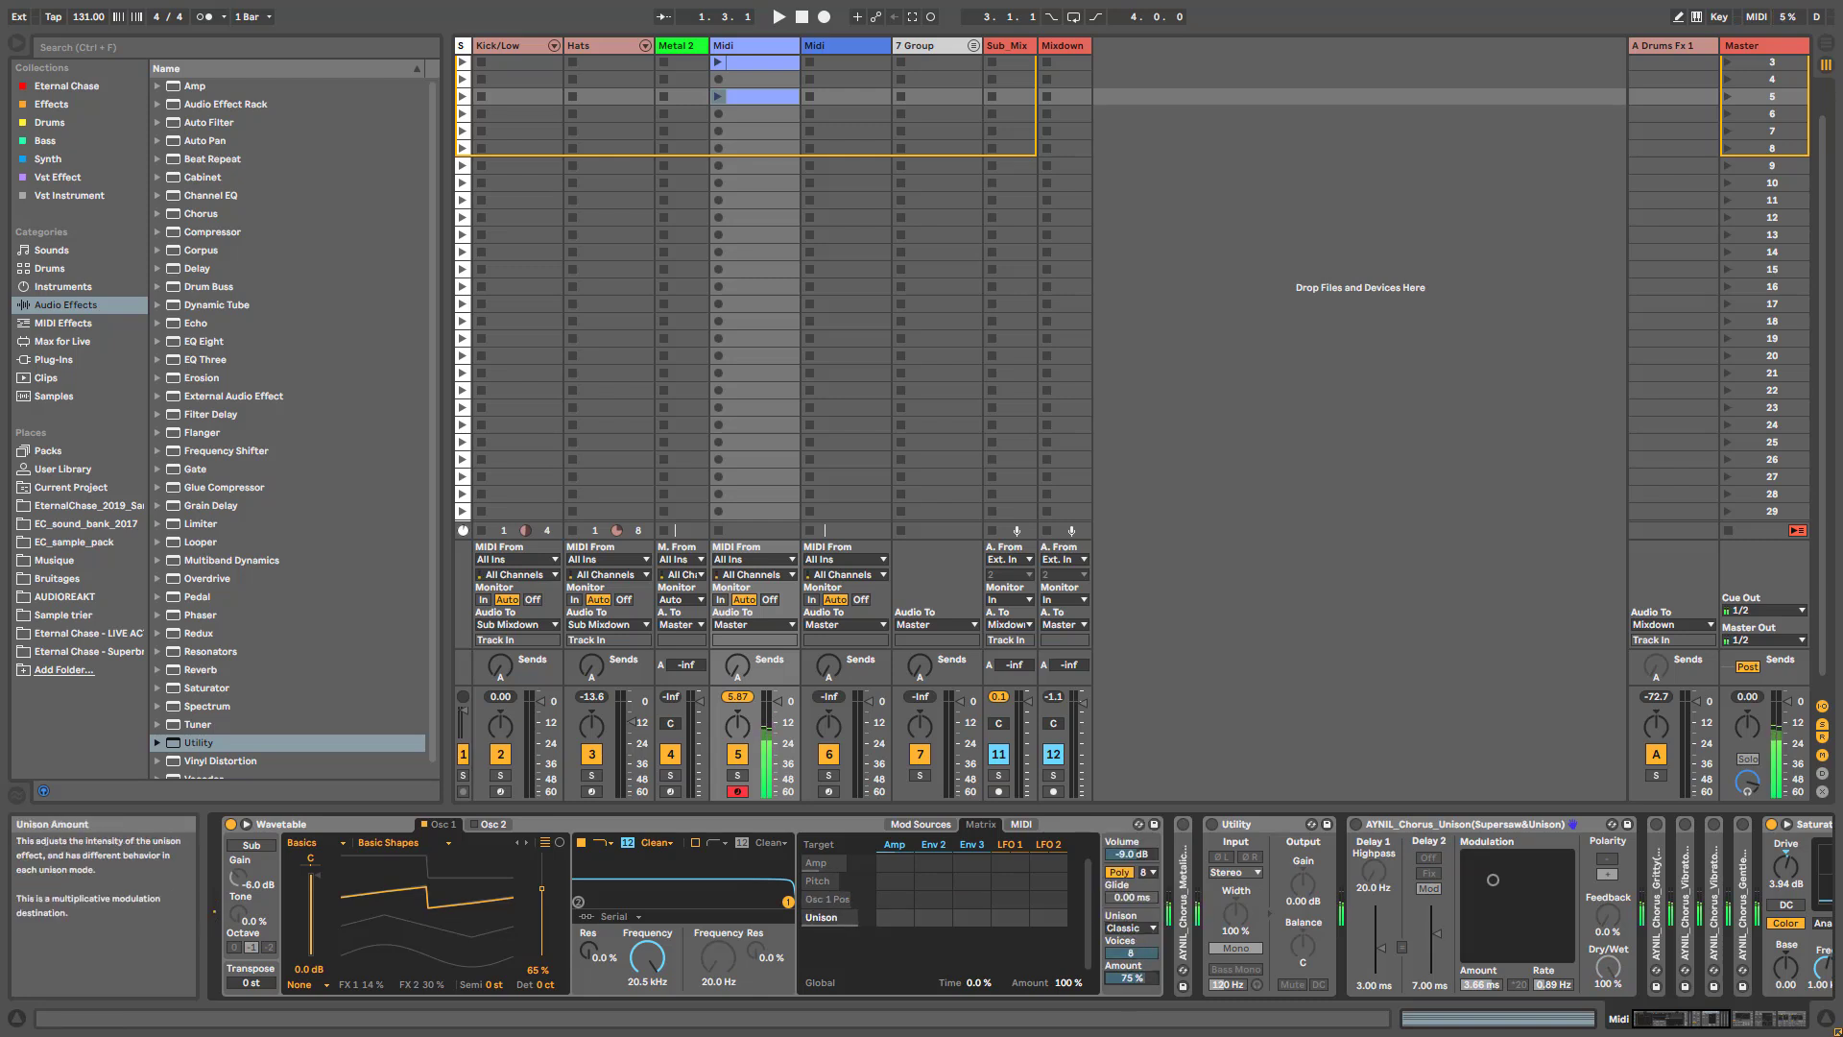
click(1132, 927)
click(1133, 816)
click(1137, 927)
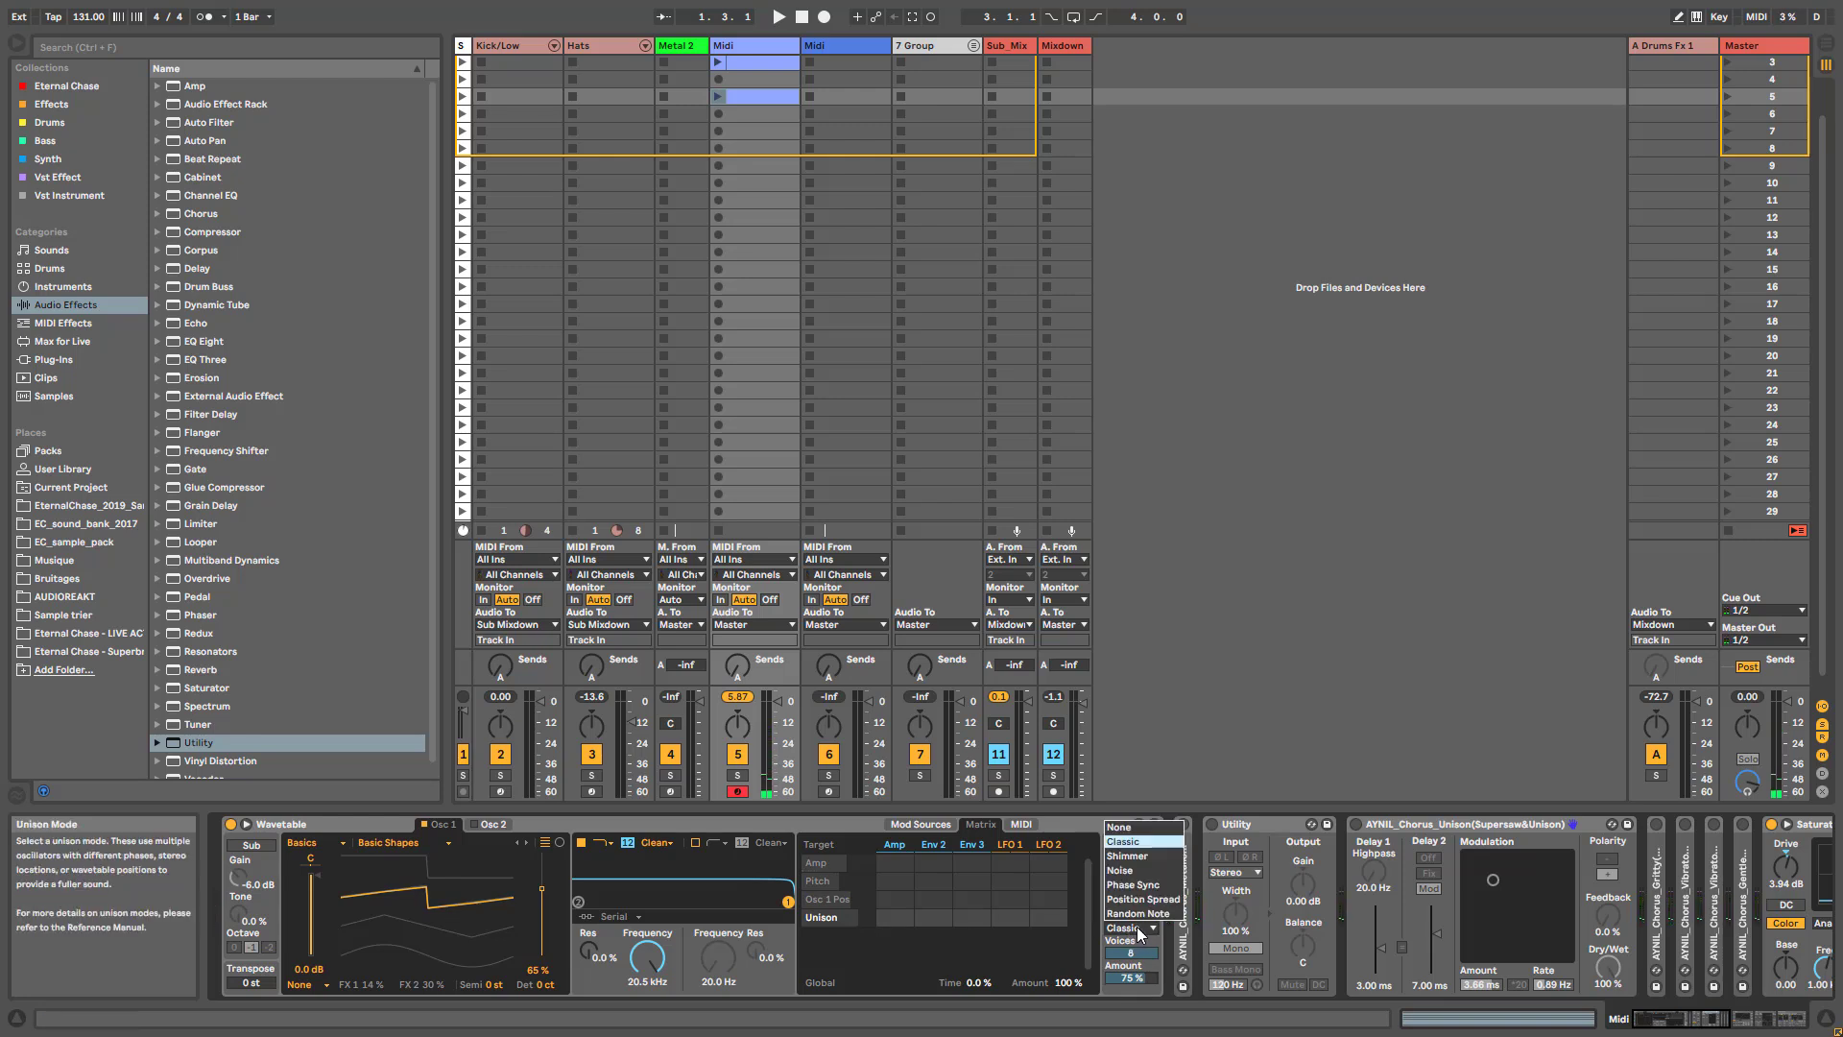
click(1120, 826)
- Turn on the Unison chorus with Dry/Wet at 71 %, and set Wavetable's unison to Classic with 4 voices and a lower amount
click(1355, 824)
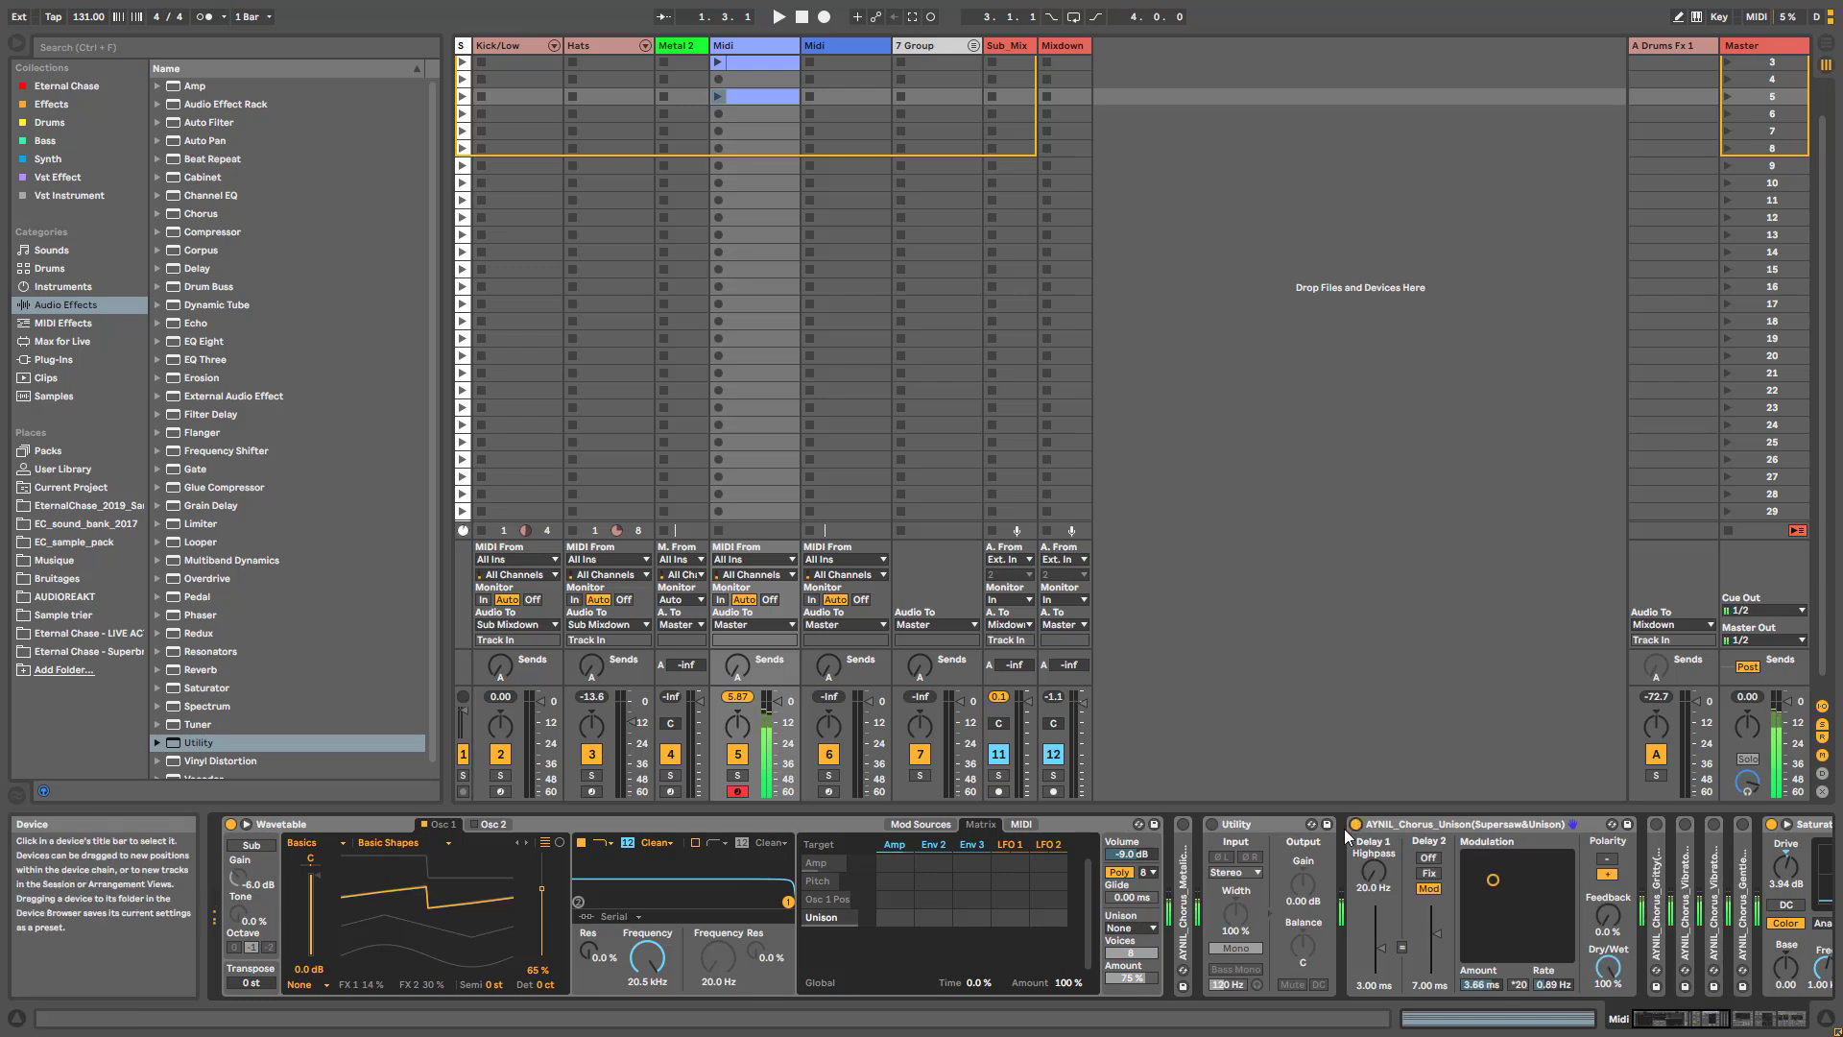
click(1148, 925)
click(1136, 841)
drag(1608, 967, 1608, 991)
drag(1138, 976, 1138, 1010)
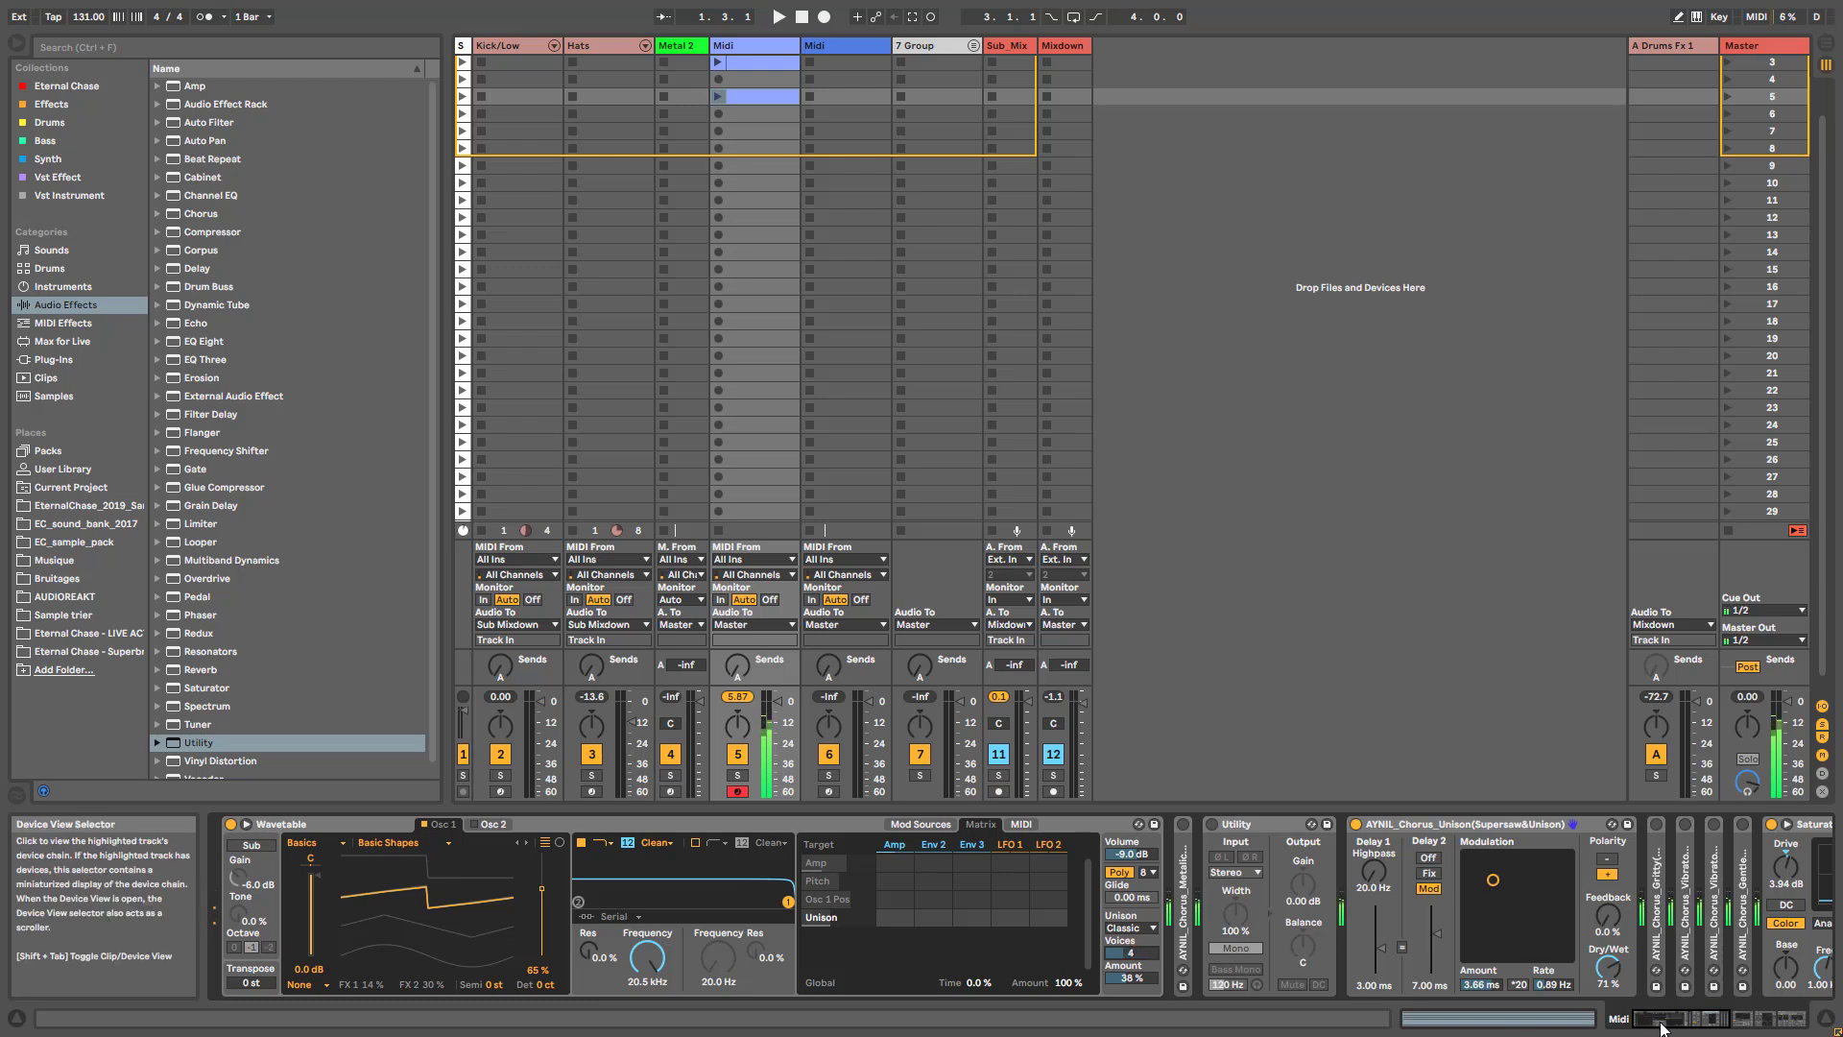
- Set the Unison chorus's Dry/Wet to 100 % and compare the sound with the chorus bypassed and active
drag(1608, 967, 1608, 938)
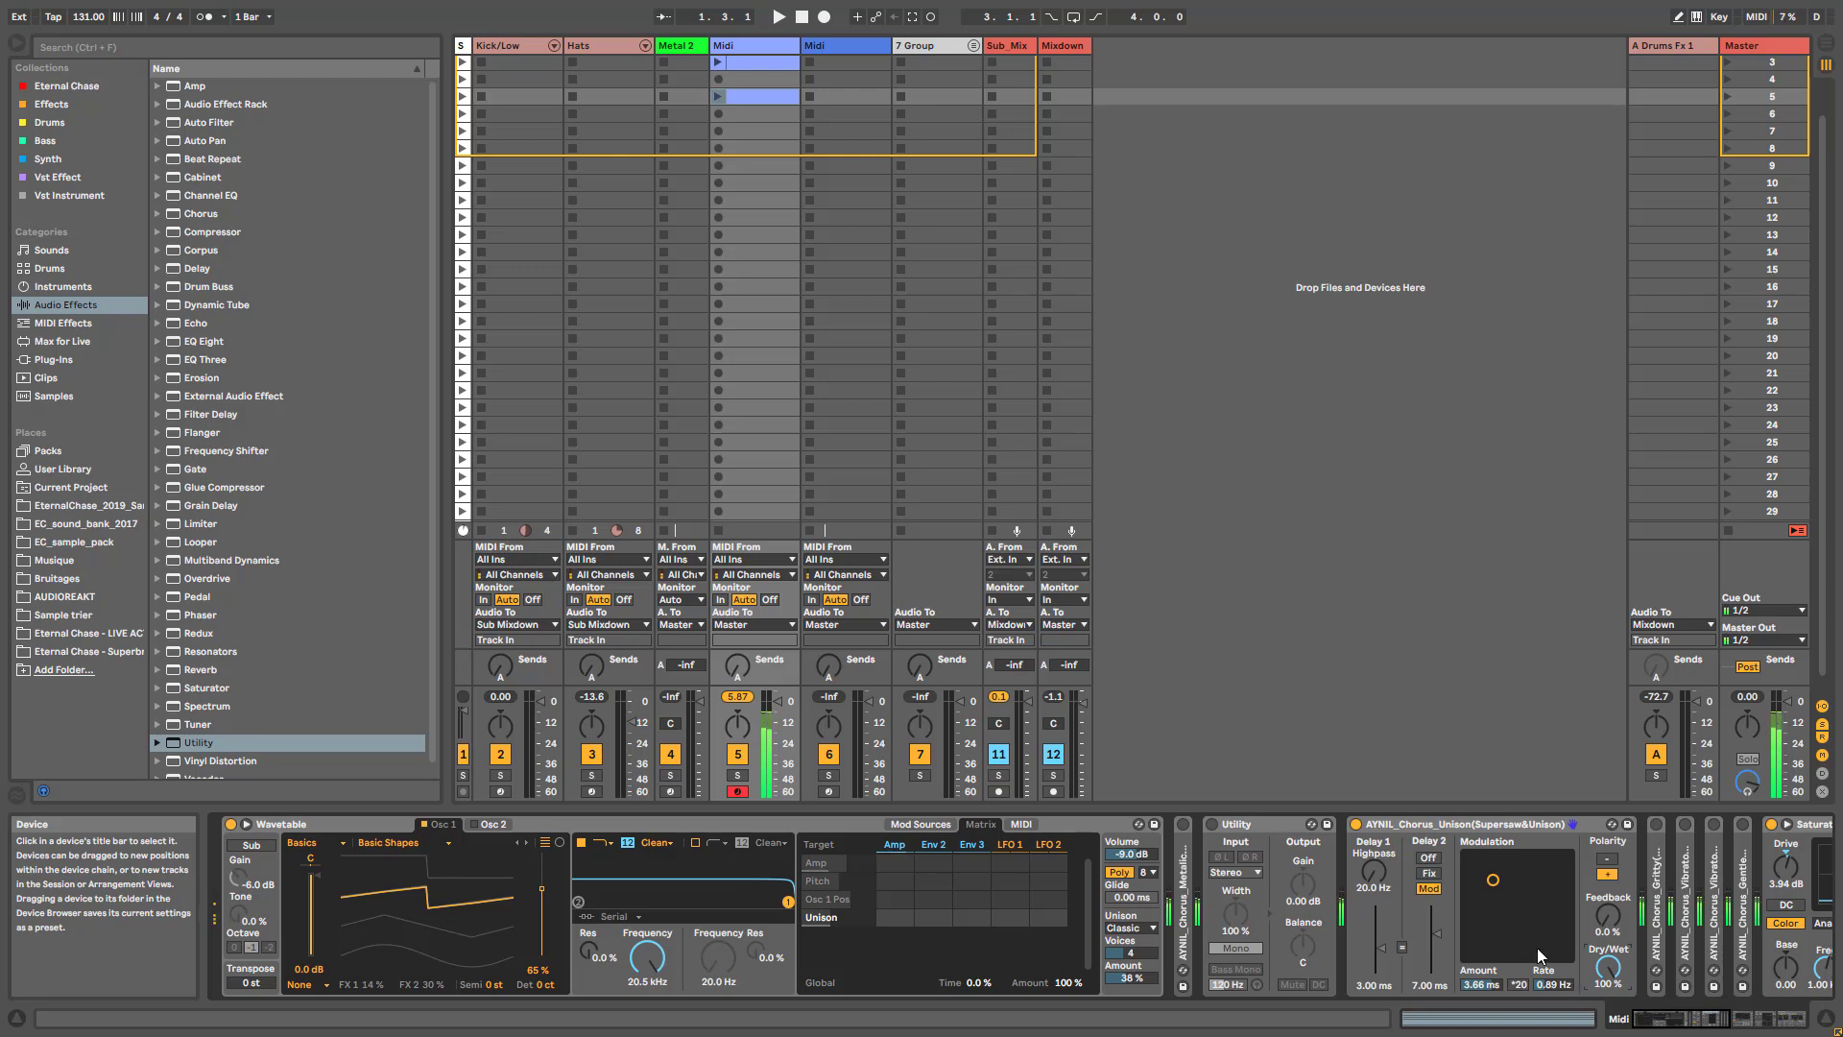
click(1357, 825)
click(1357, 826)
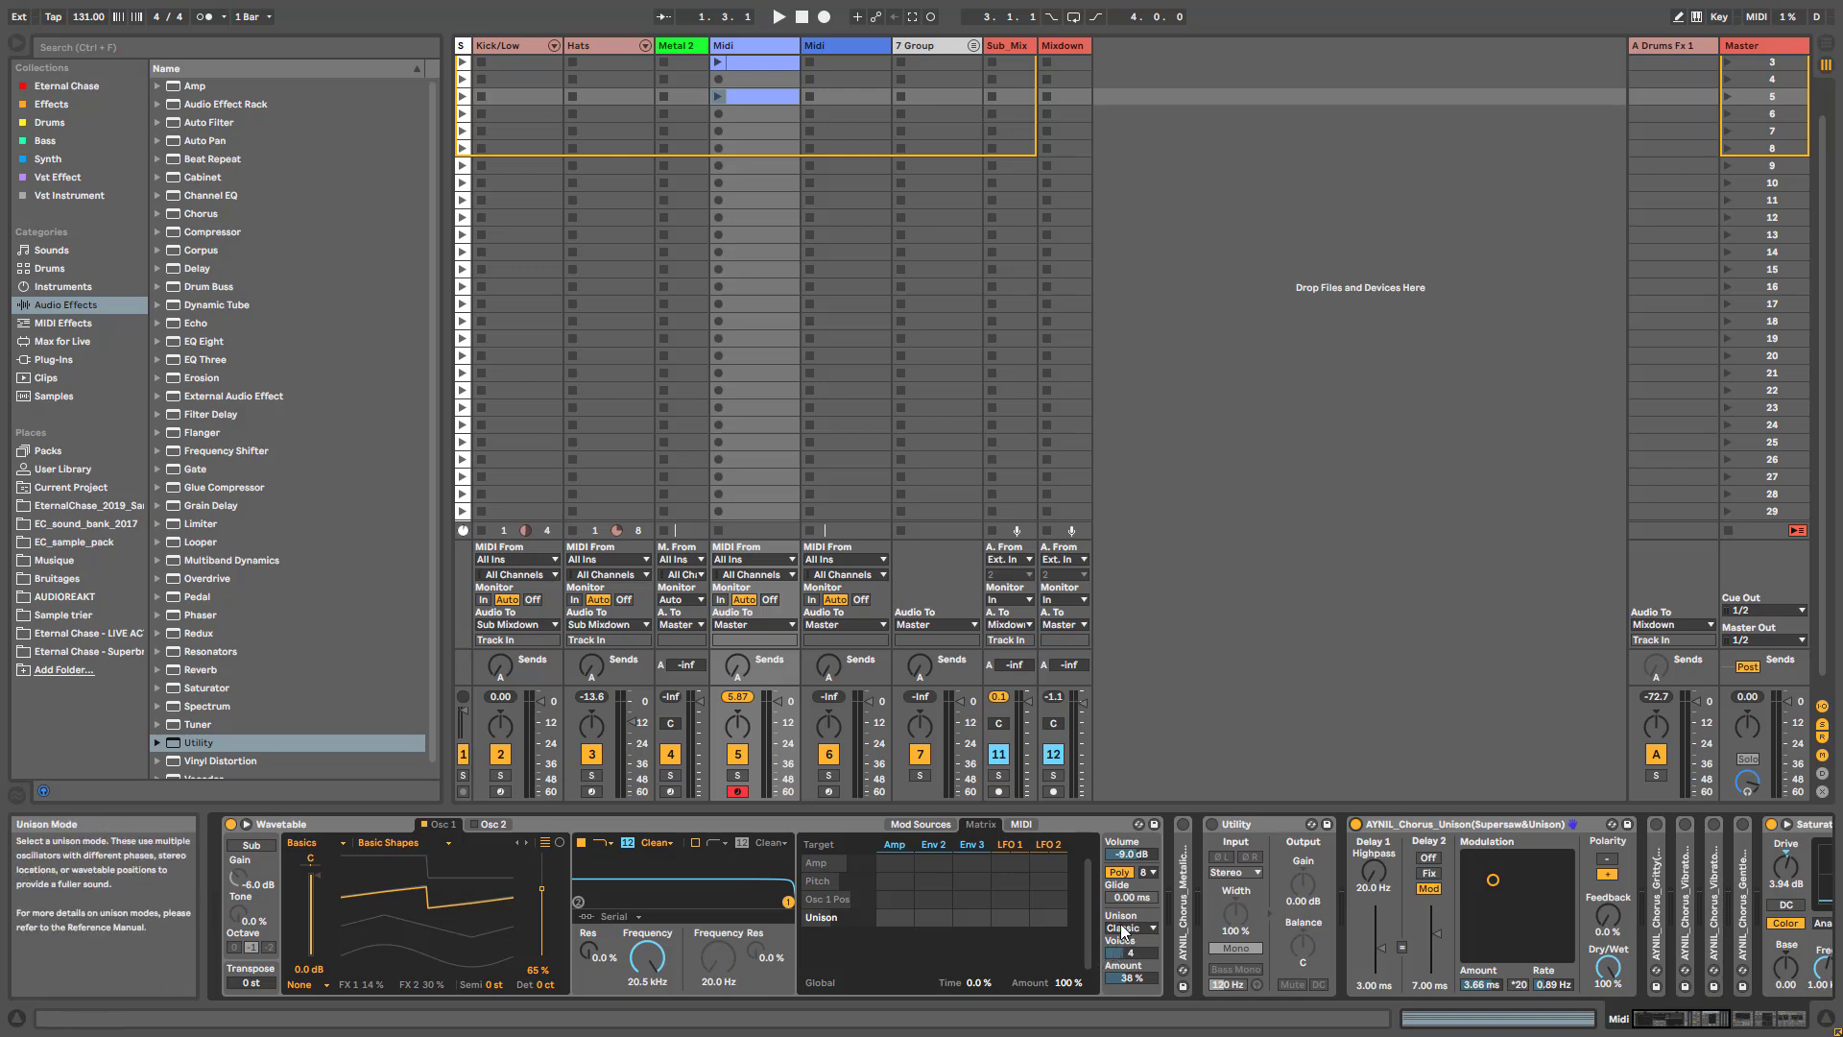
- Switch from the Unison chorus to AYNIL_Chorus_Gritty(Bass&Synth), folding the first device and unfolding the second
drag(1703, 1019, 1716, 1019)
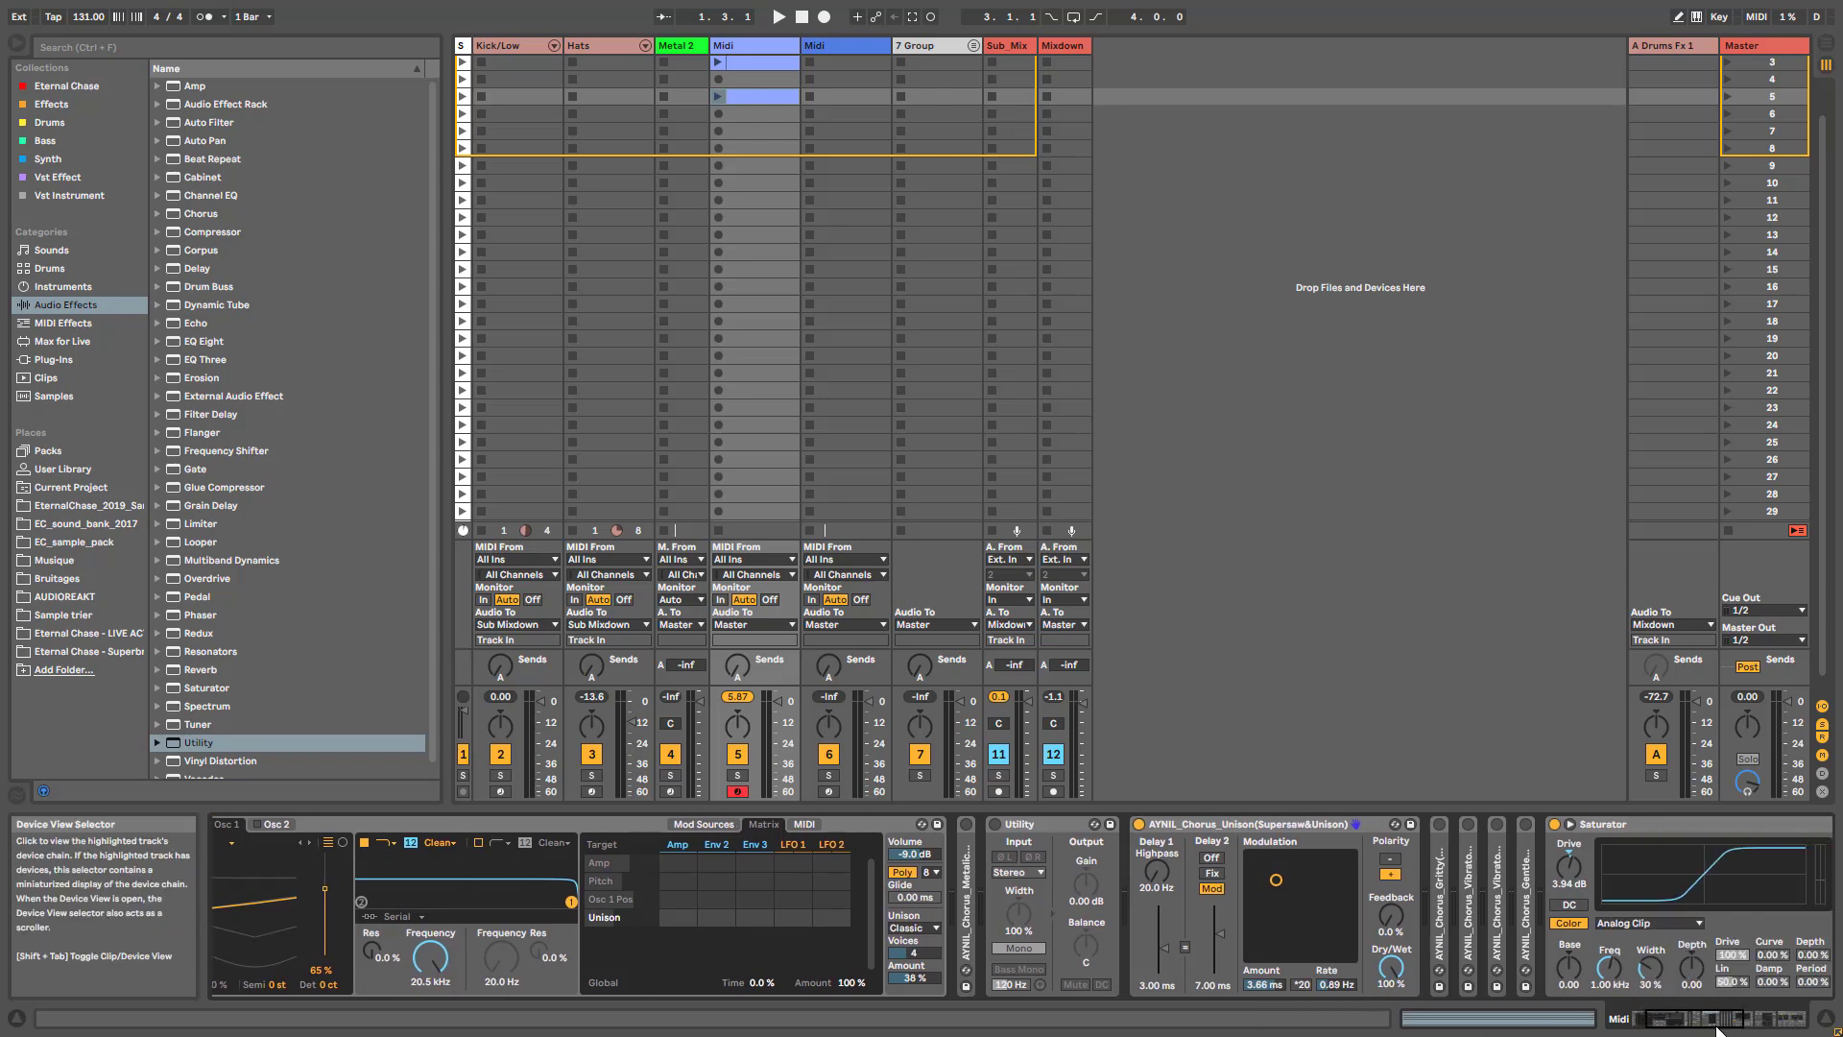
click(1239, 823)
double_click(1239, 824)
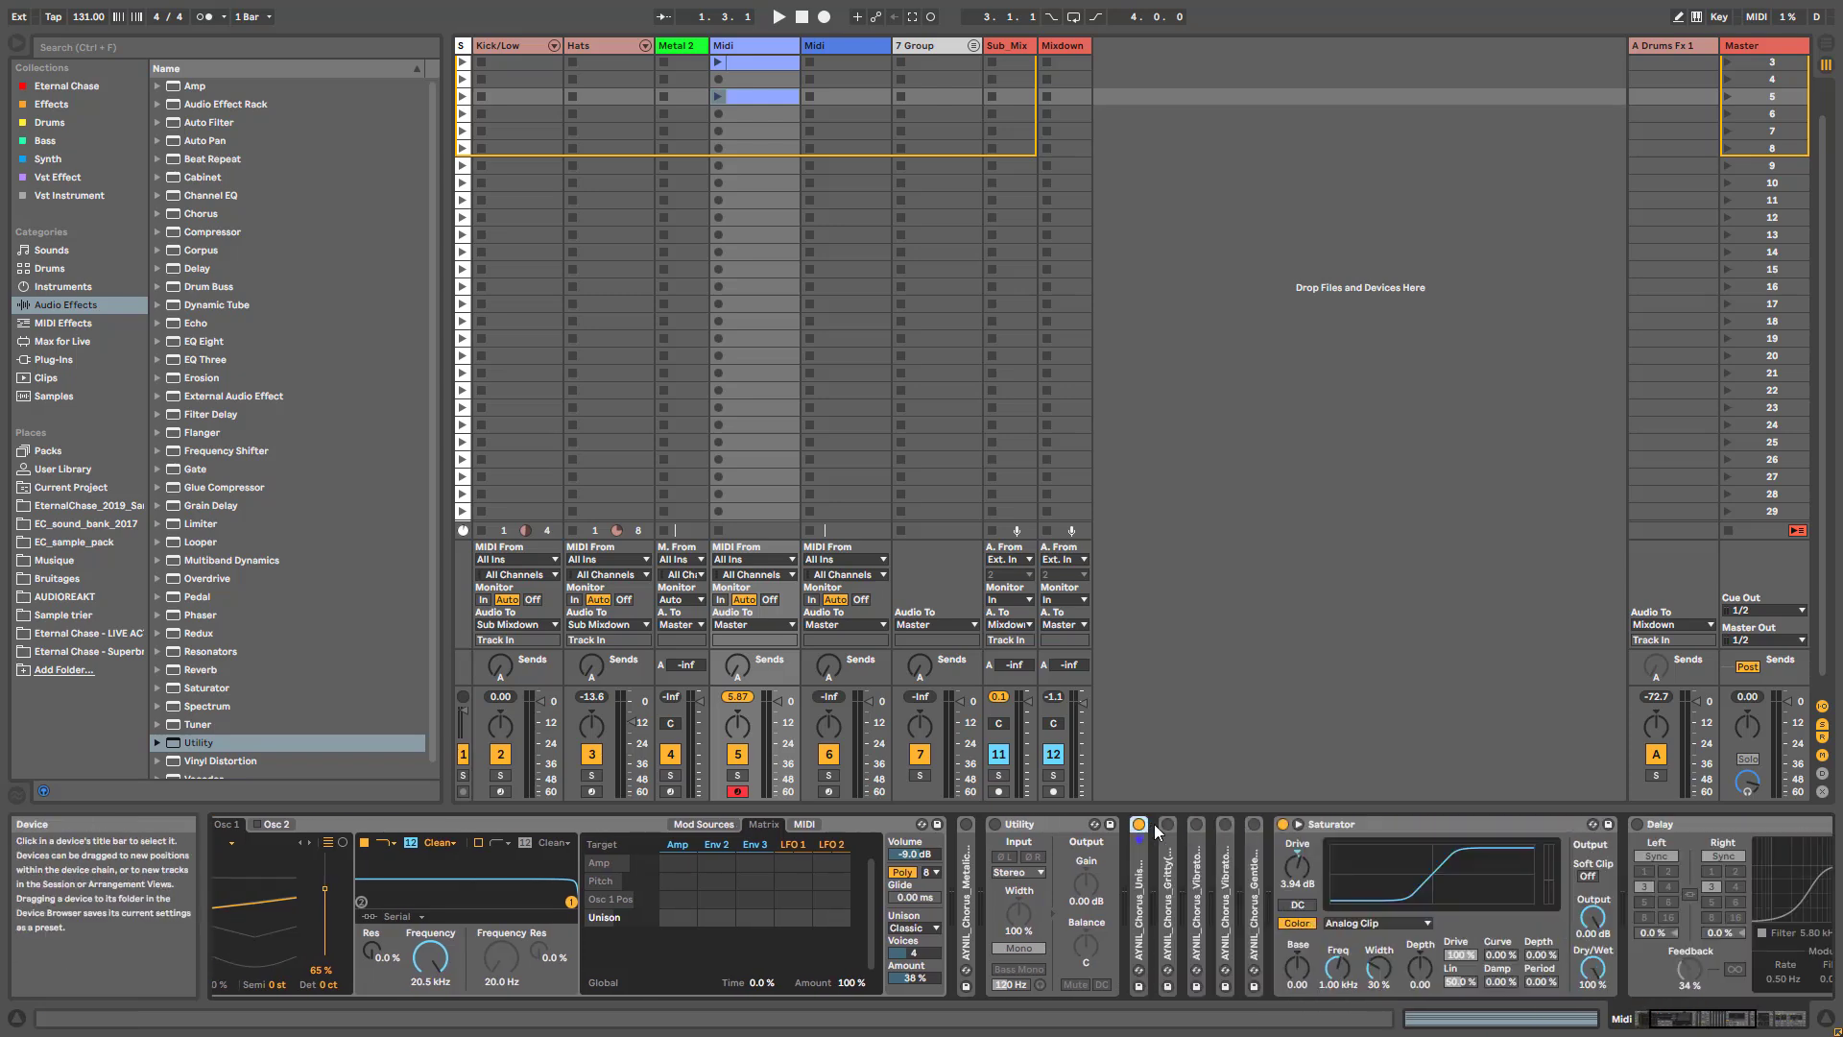
double_click(1169, 864)
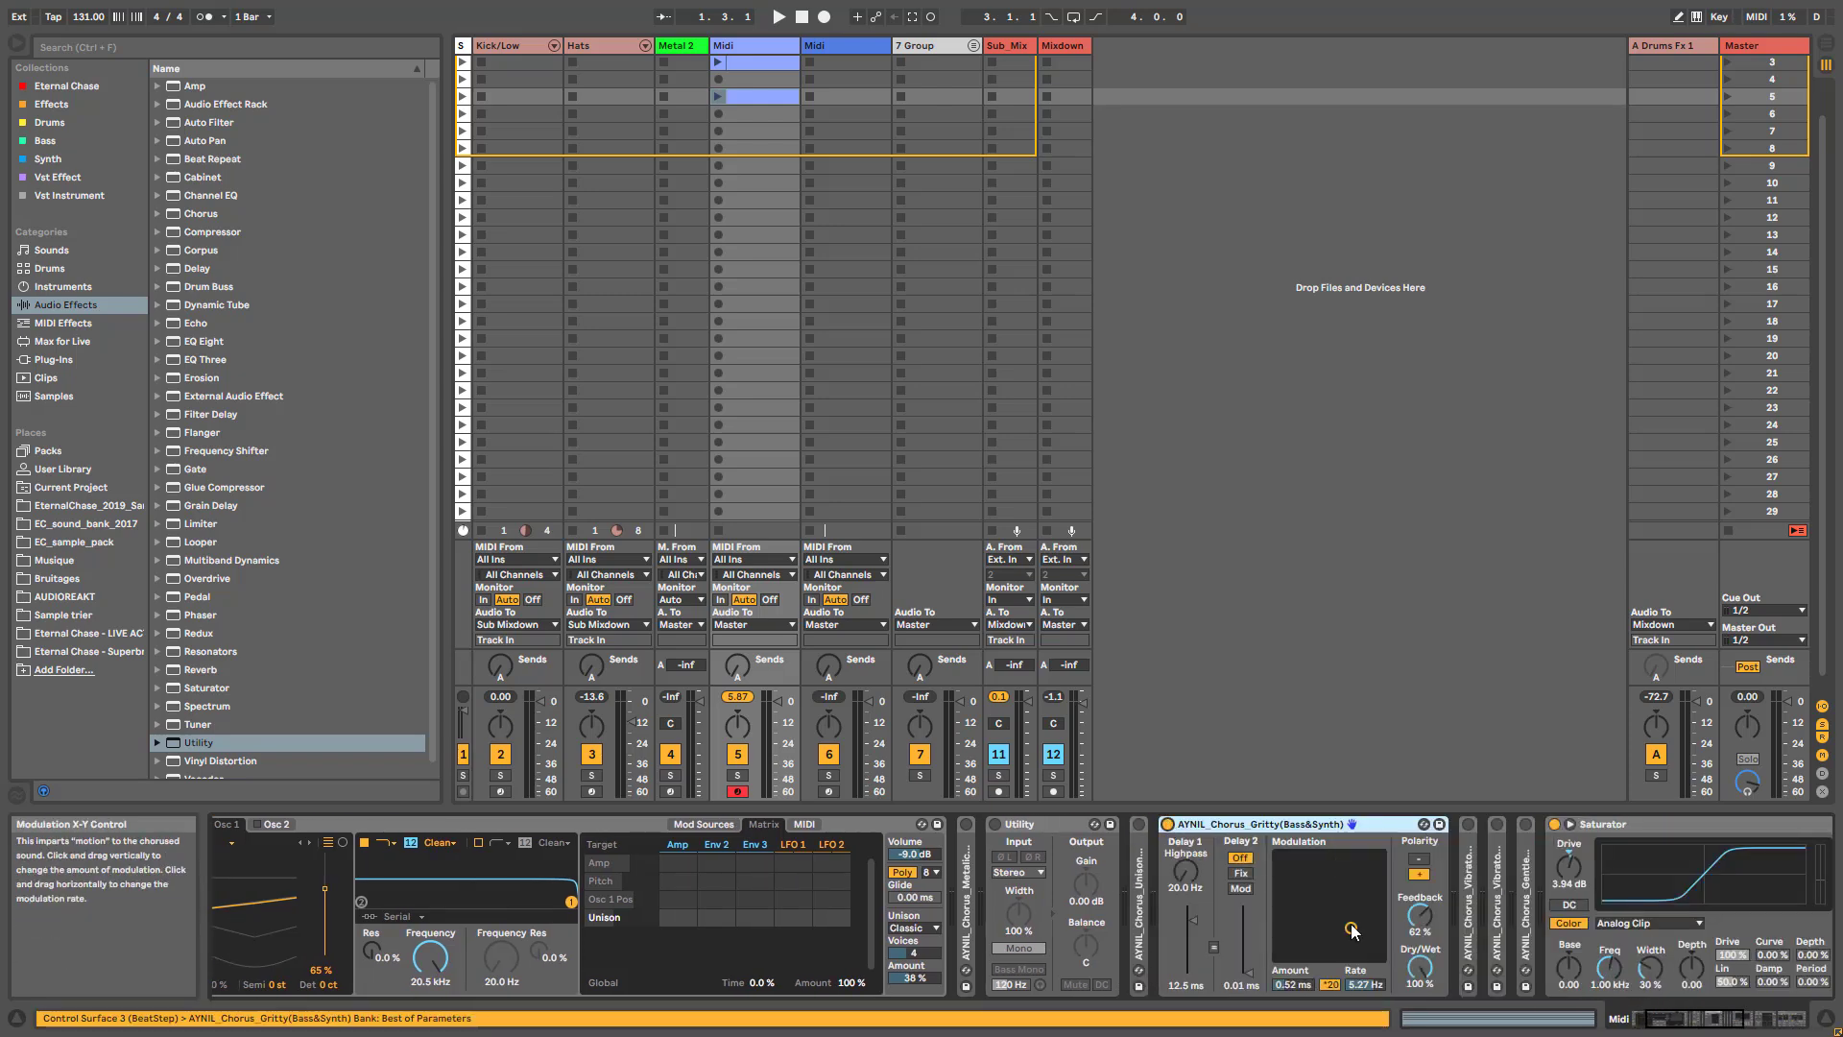
- Set Osc 1's wave position to 100 % and the first filter's frequency to 137 Hz in Wavetable
click(1653, 1020)
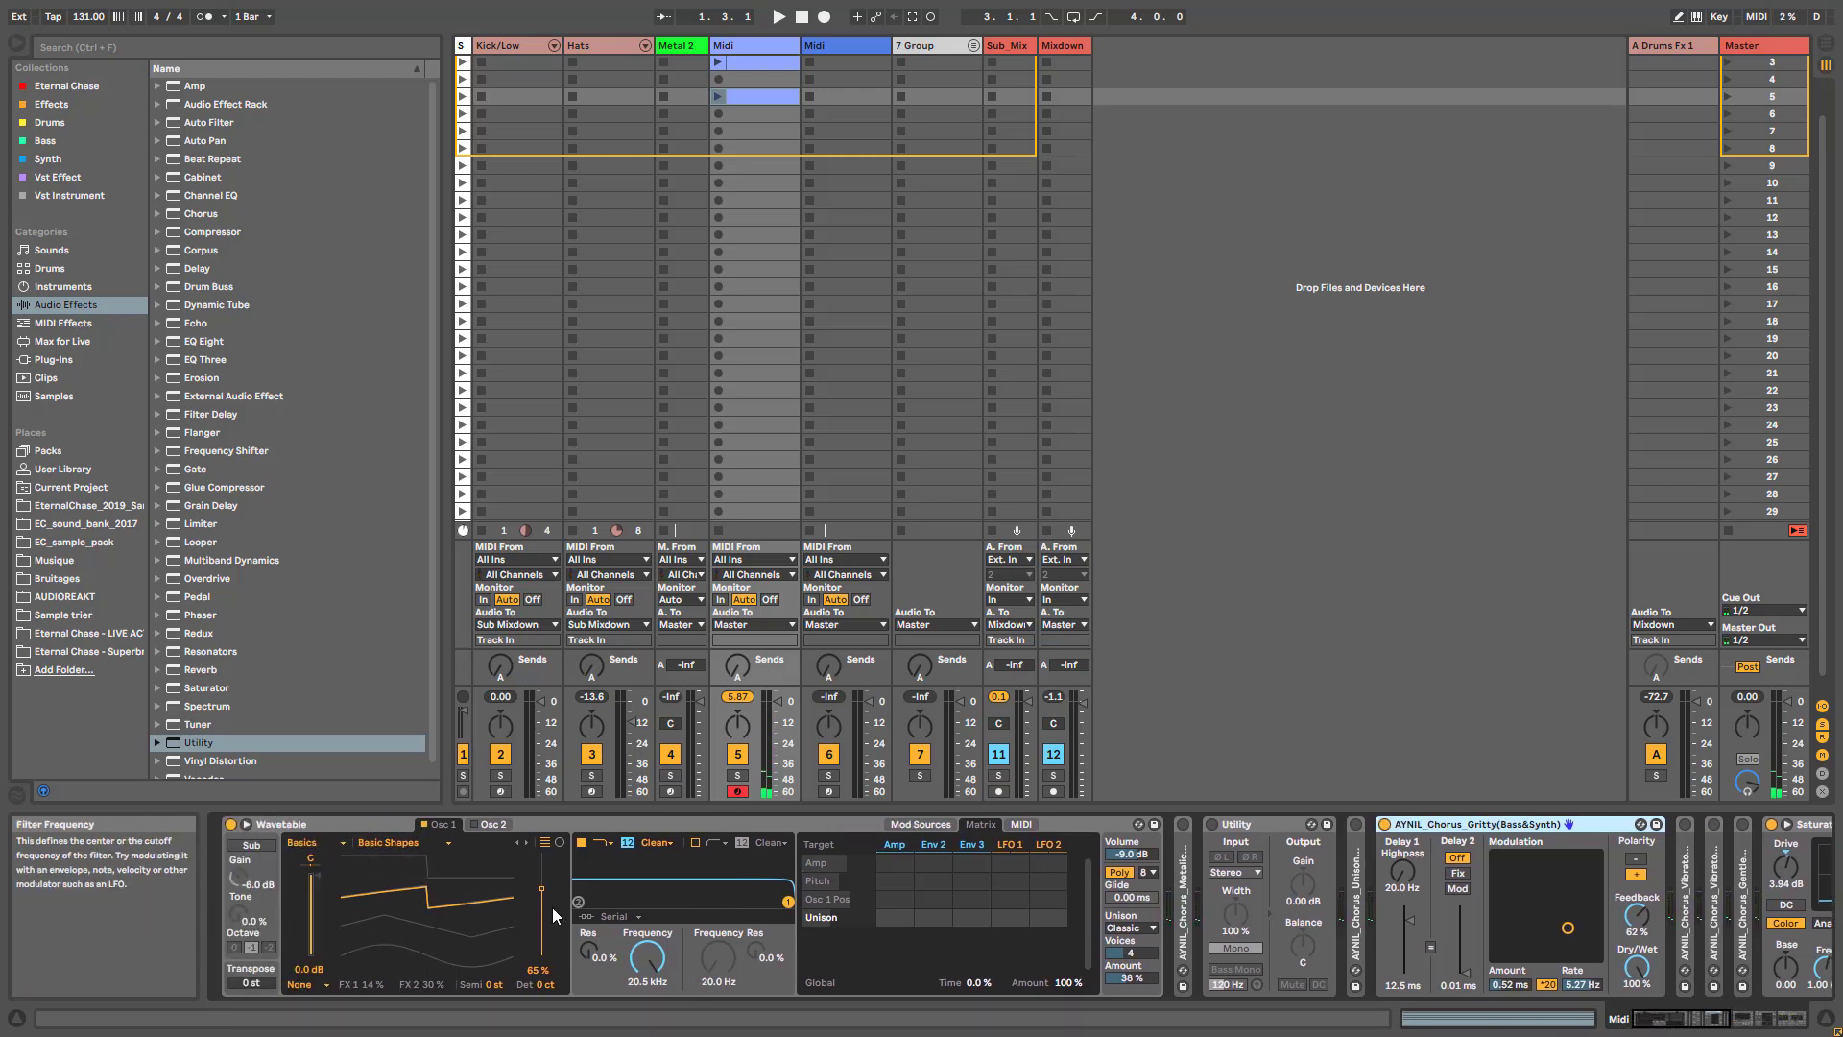
drag(542, 888, 541, 852)
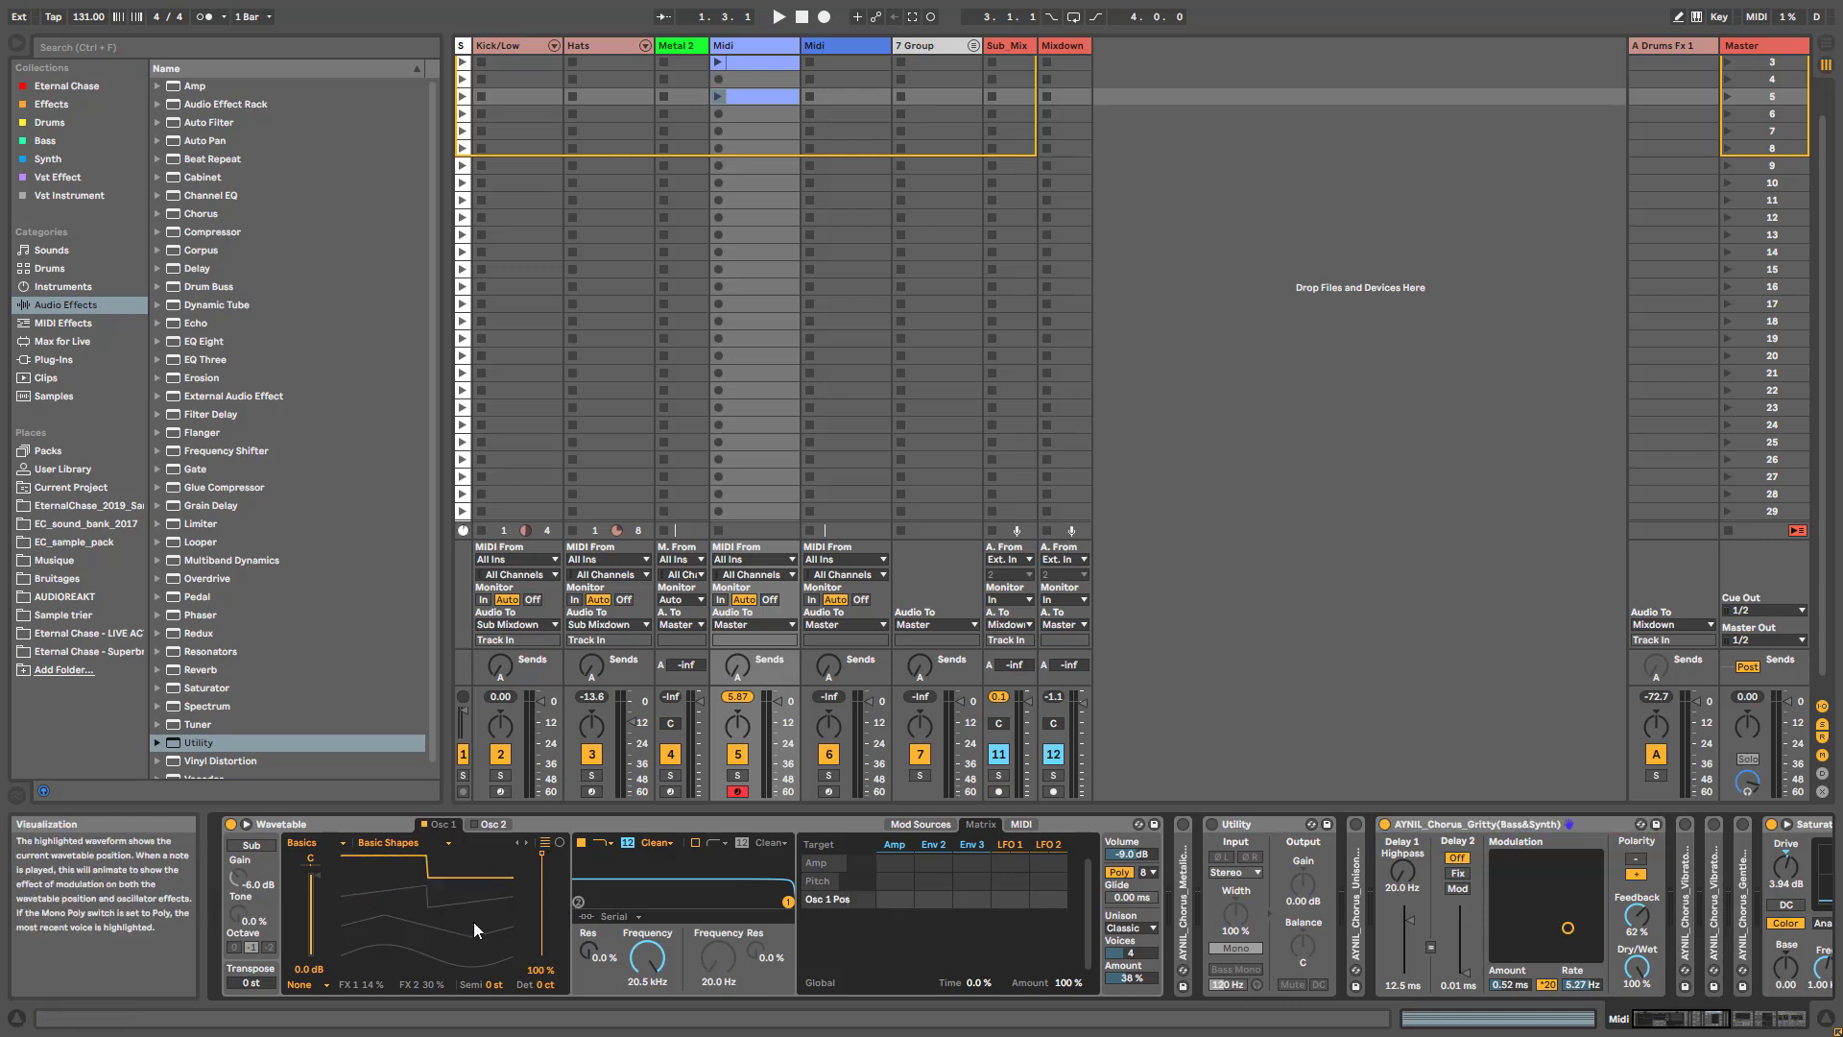
drag(647, 955, 647, 1018)
- Make Wavetable Mono with unison set to None, and modulate Filter 1 Freq from the Amp envelope by 56
click(1131, 928)
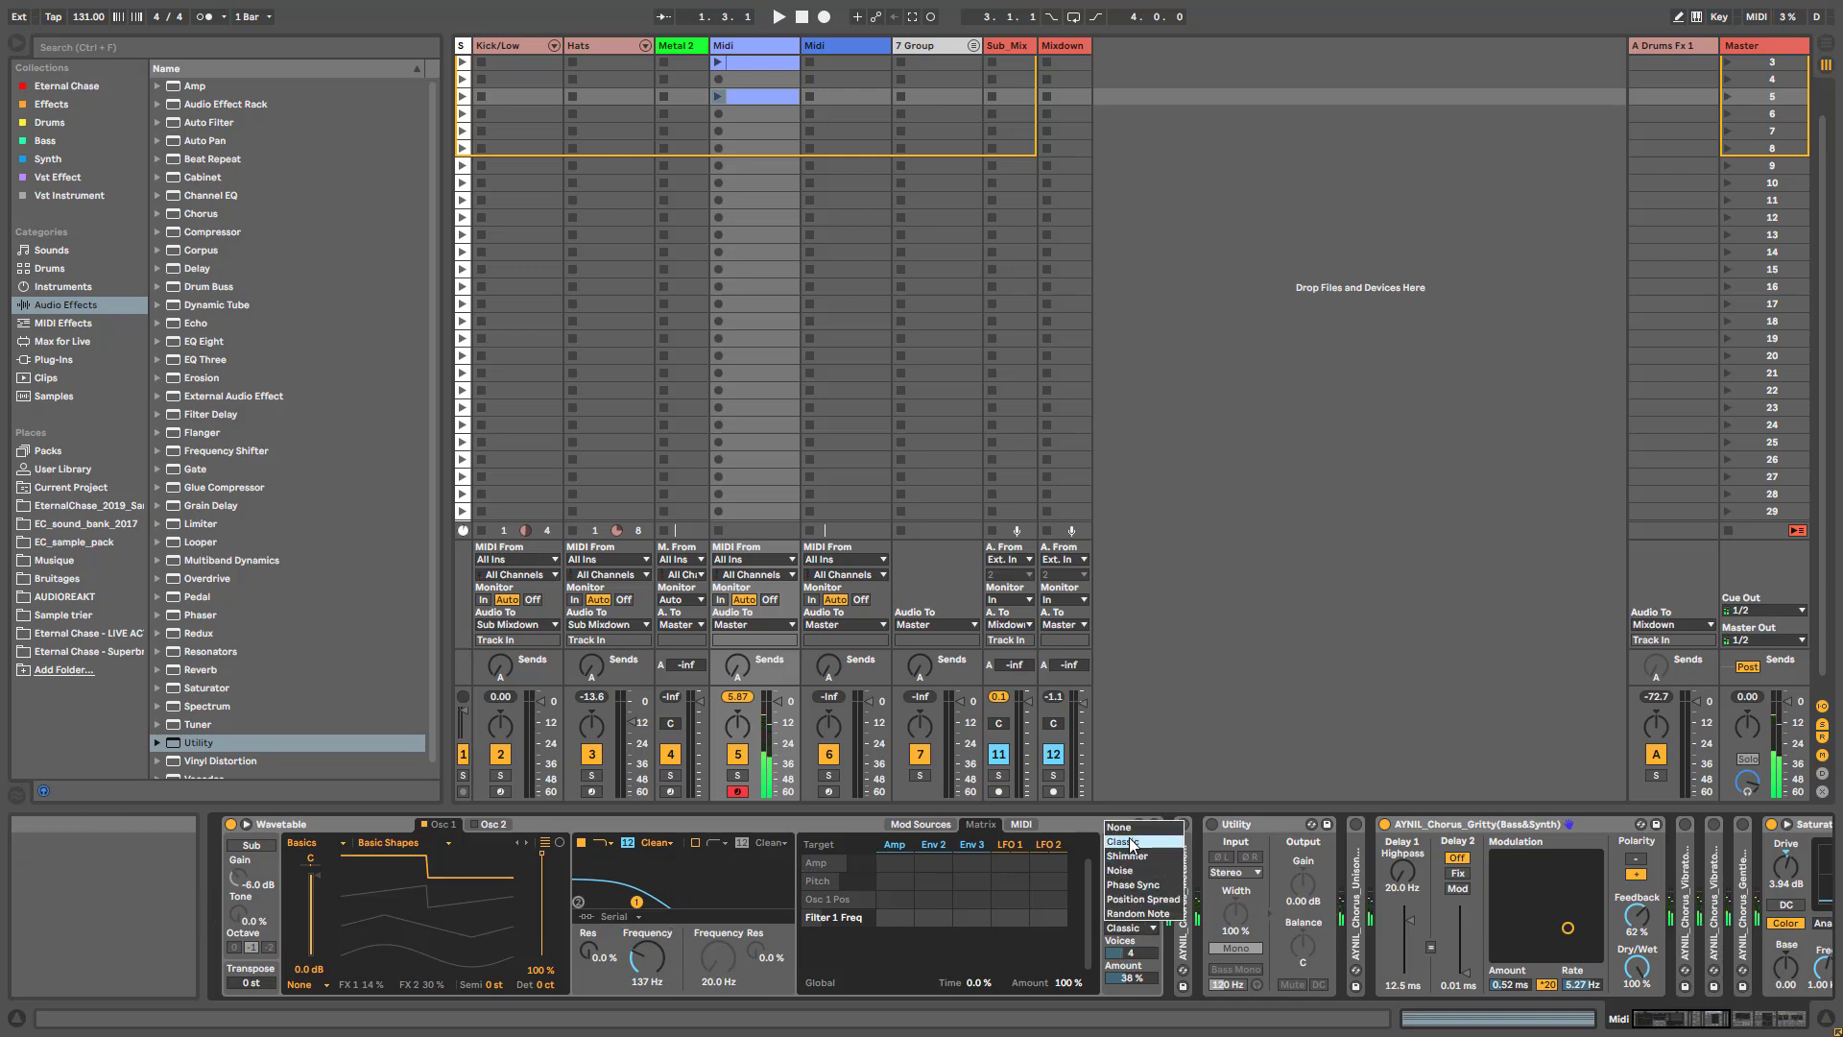
click(1119, 827)
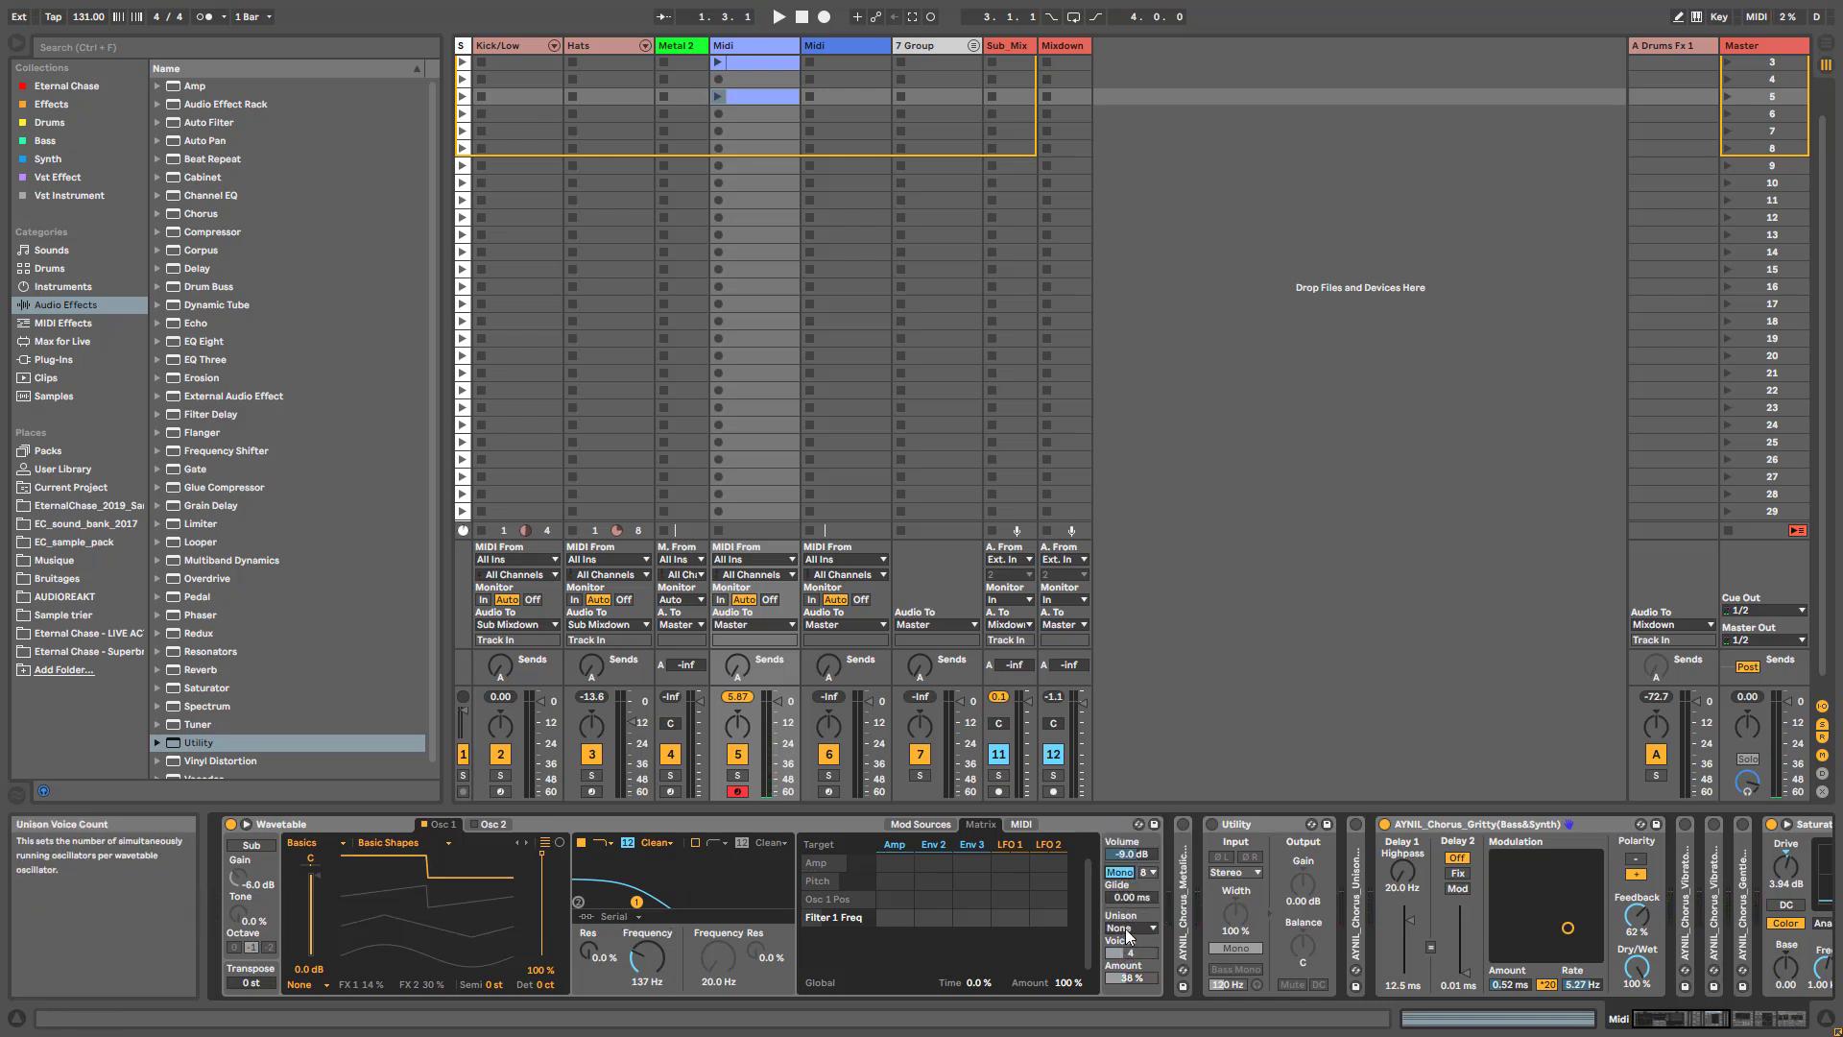
drag(895, 916, 895, 863)
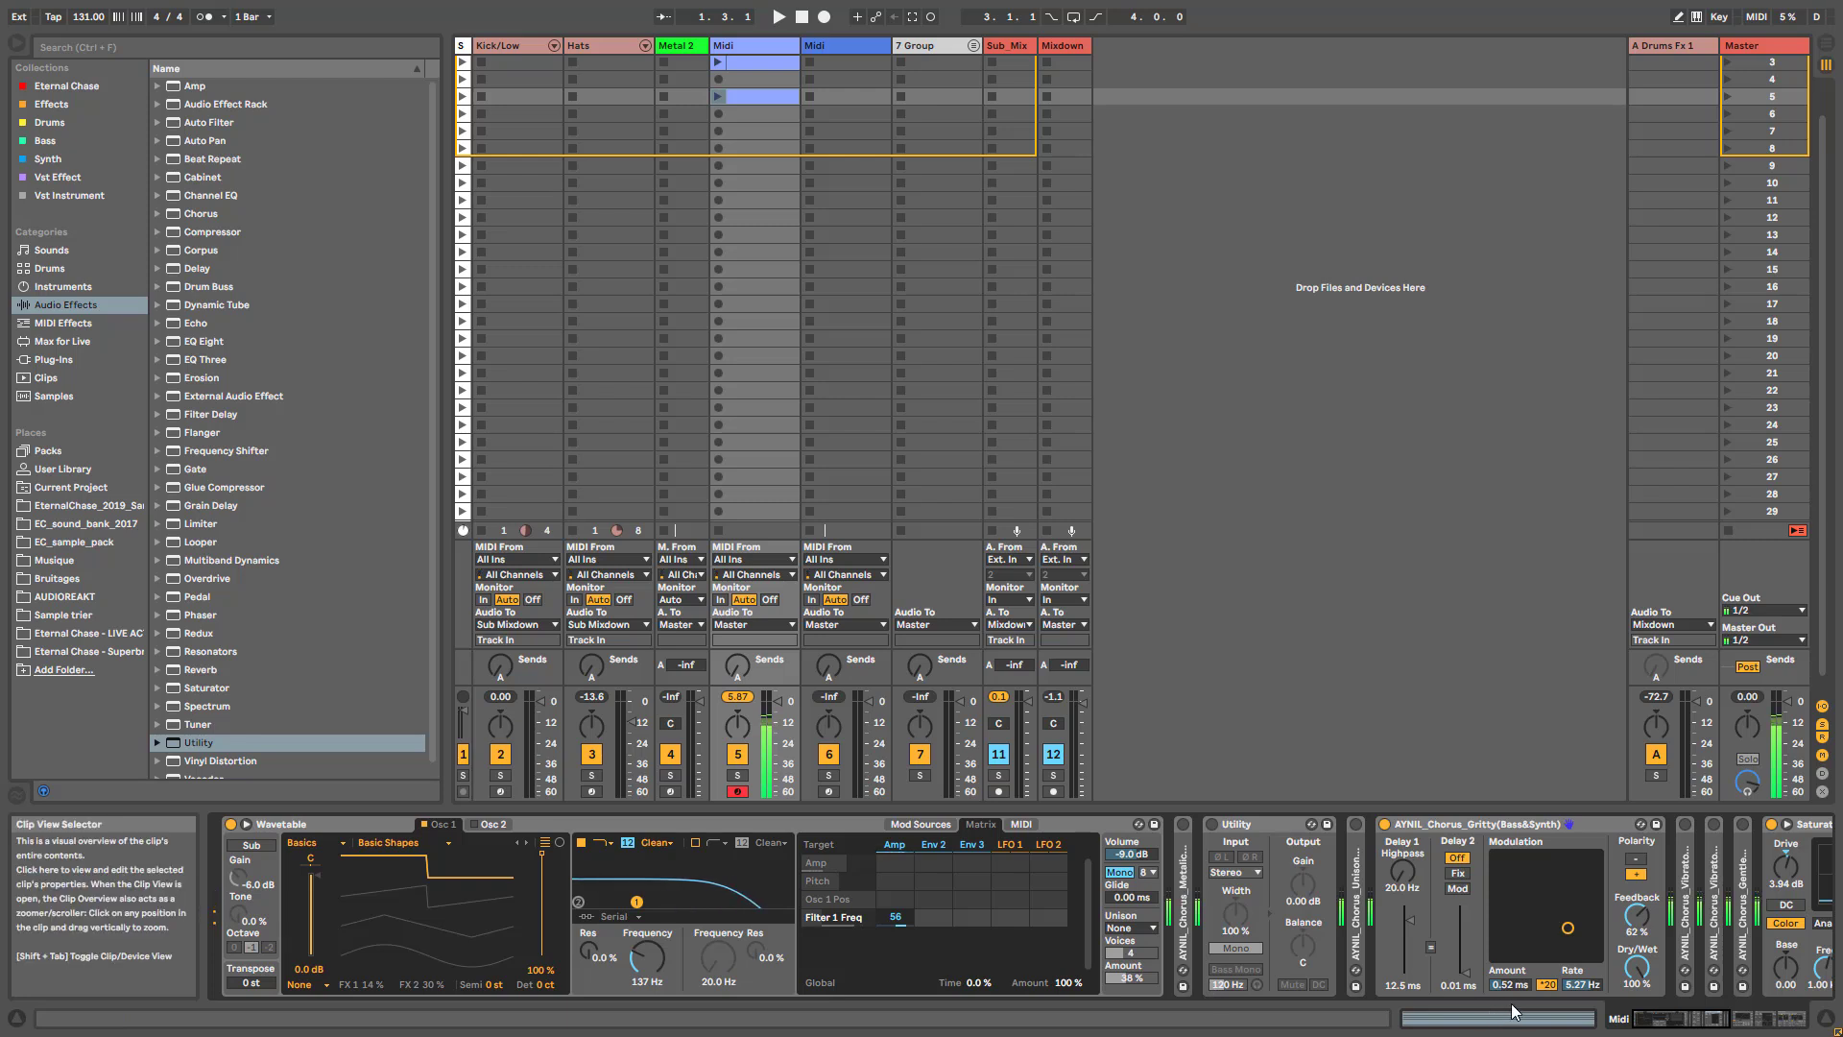
- Display Wavetable's amp envelope and compare different Dry/Wet amounts on the Gritty chorus, ending at 100 %
drag(1636, 967, 1636, 872)
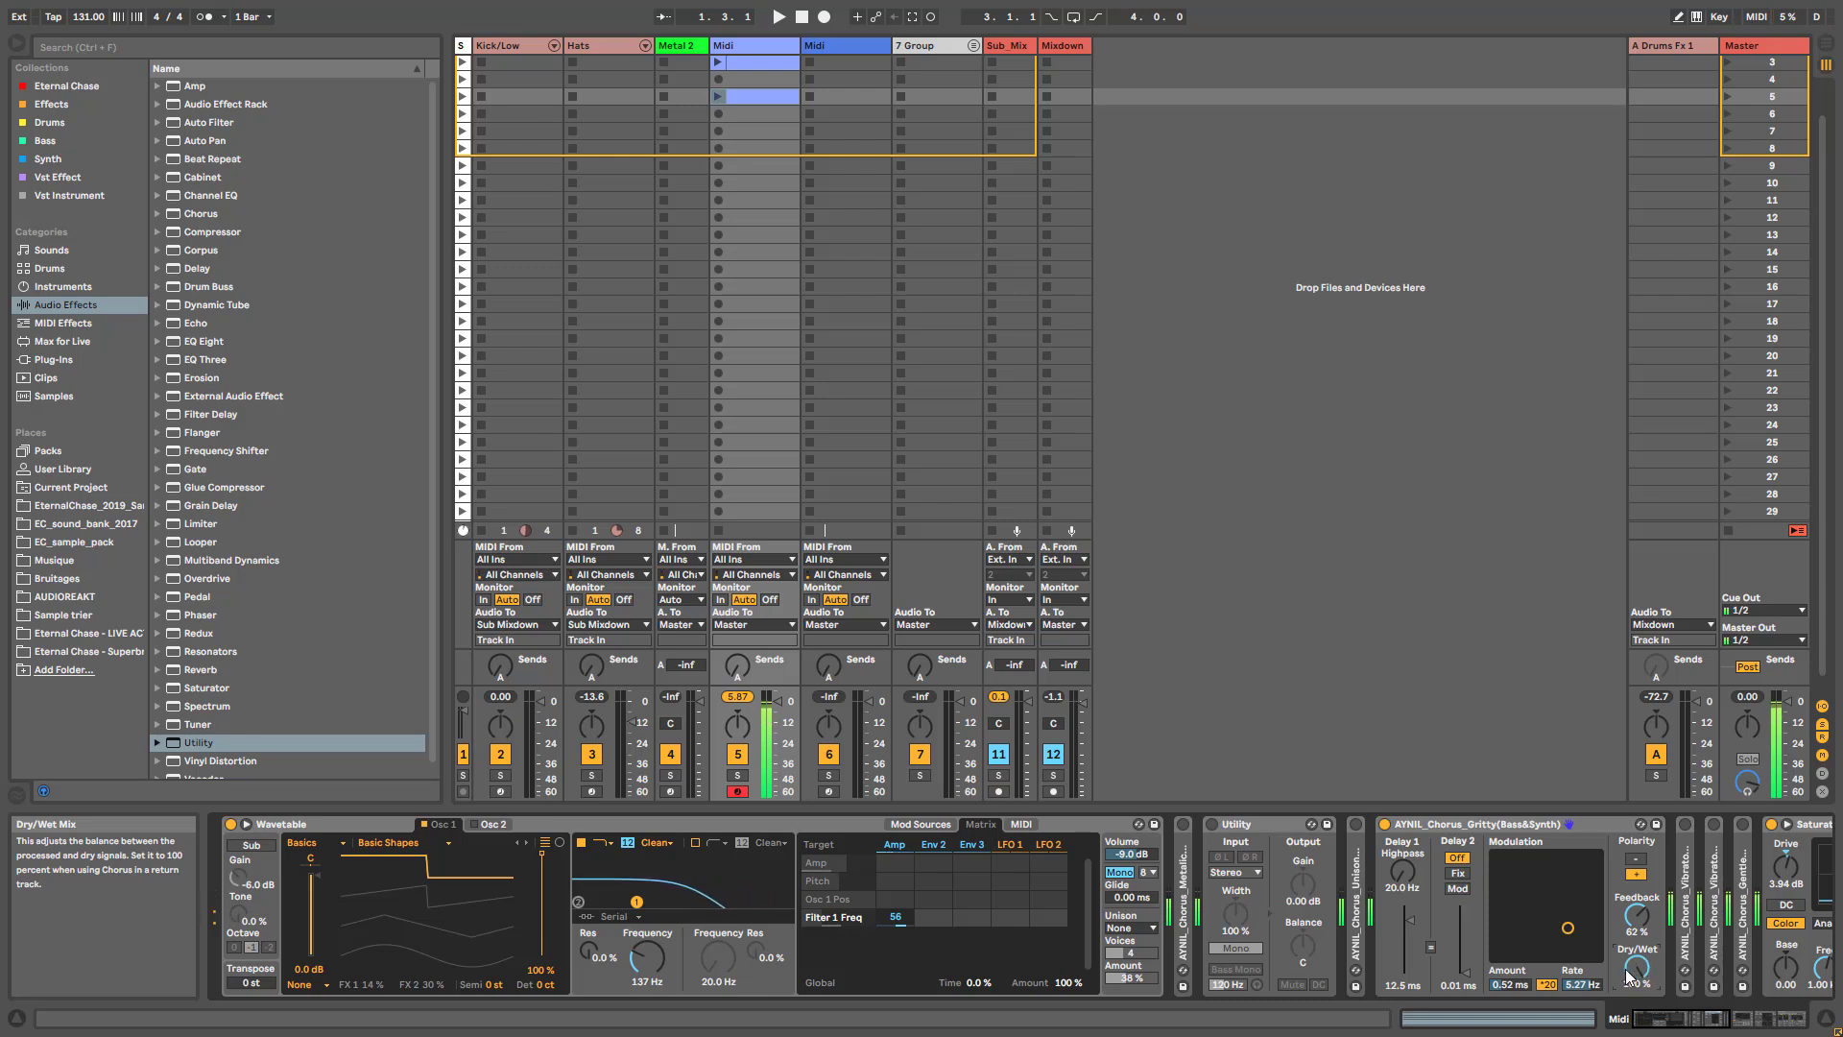
click(893, 844)
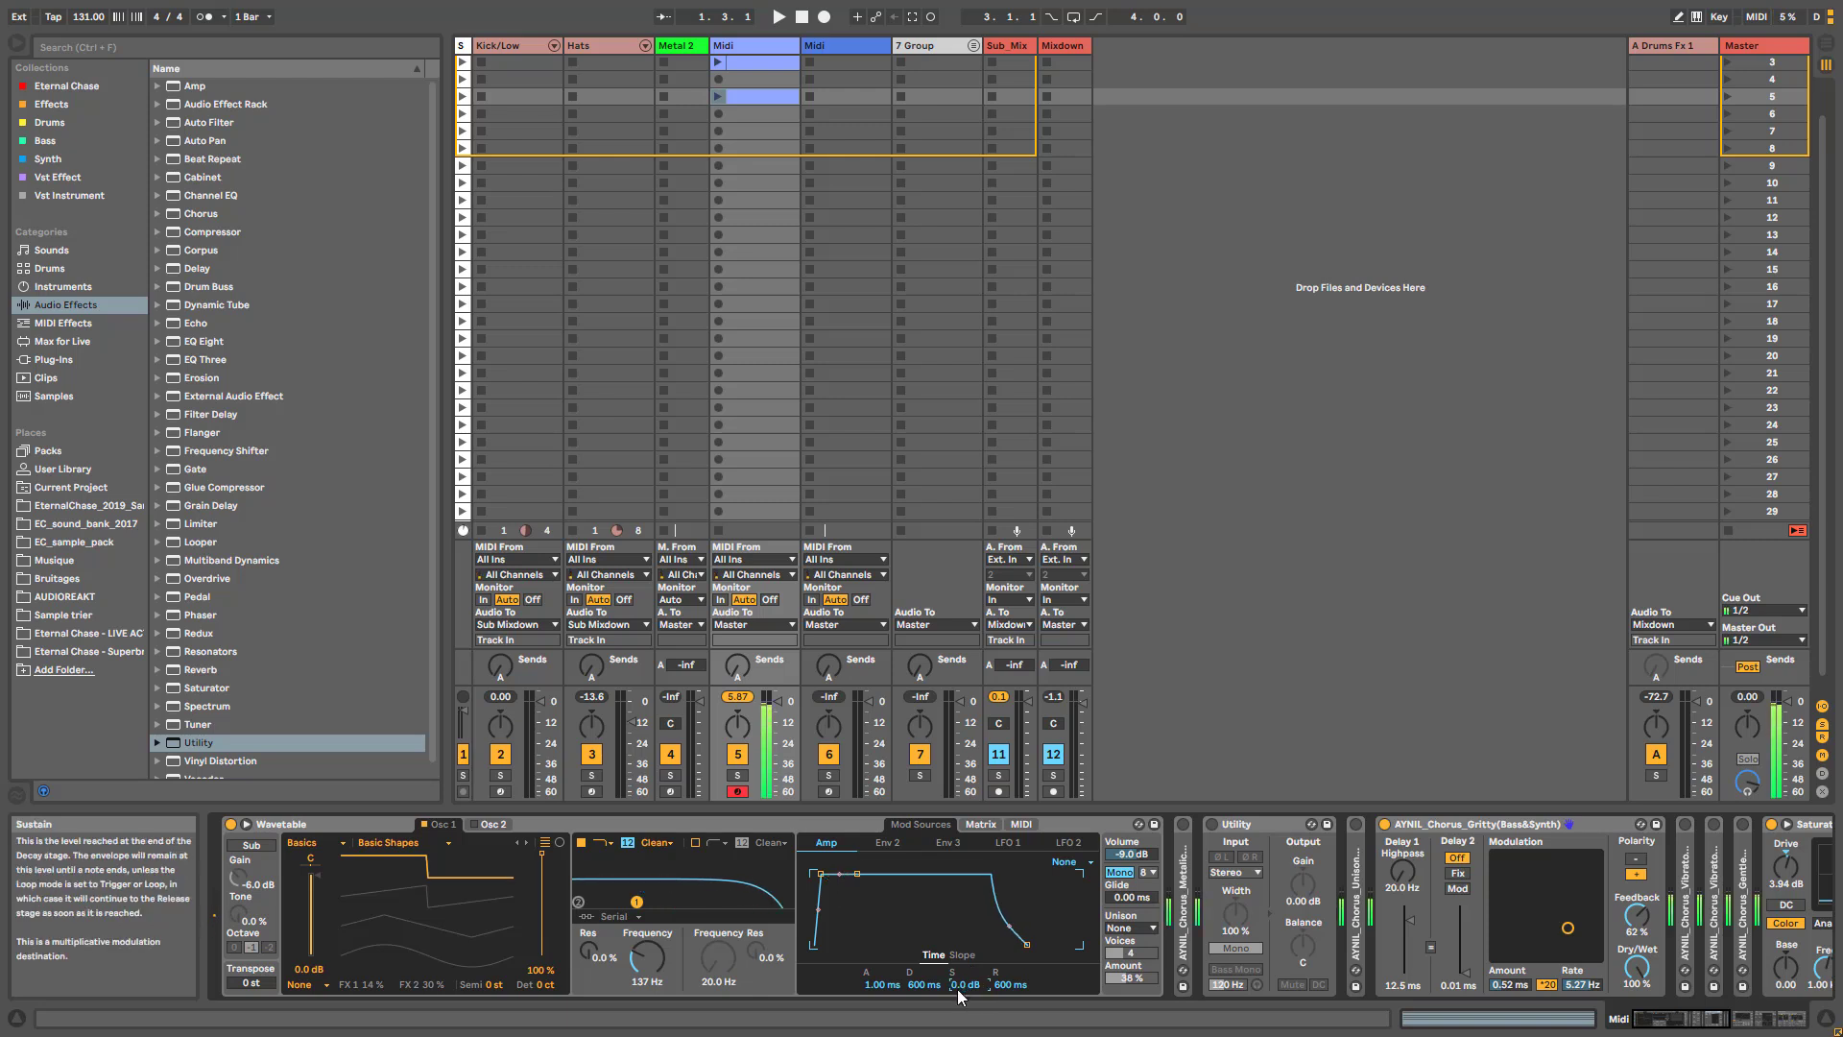
drag(1637, 966, 1637, 1027)
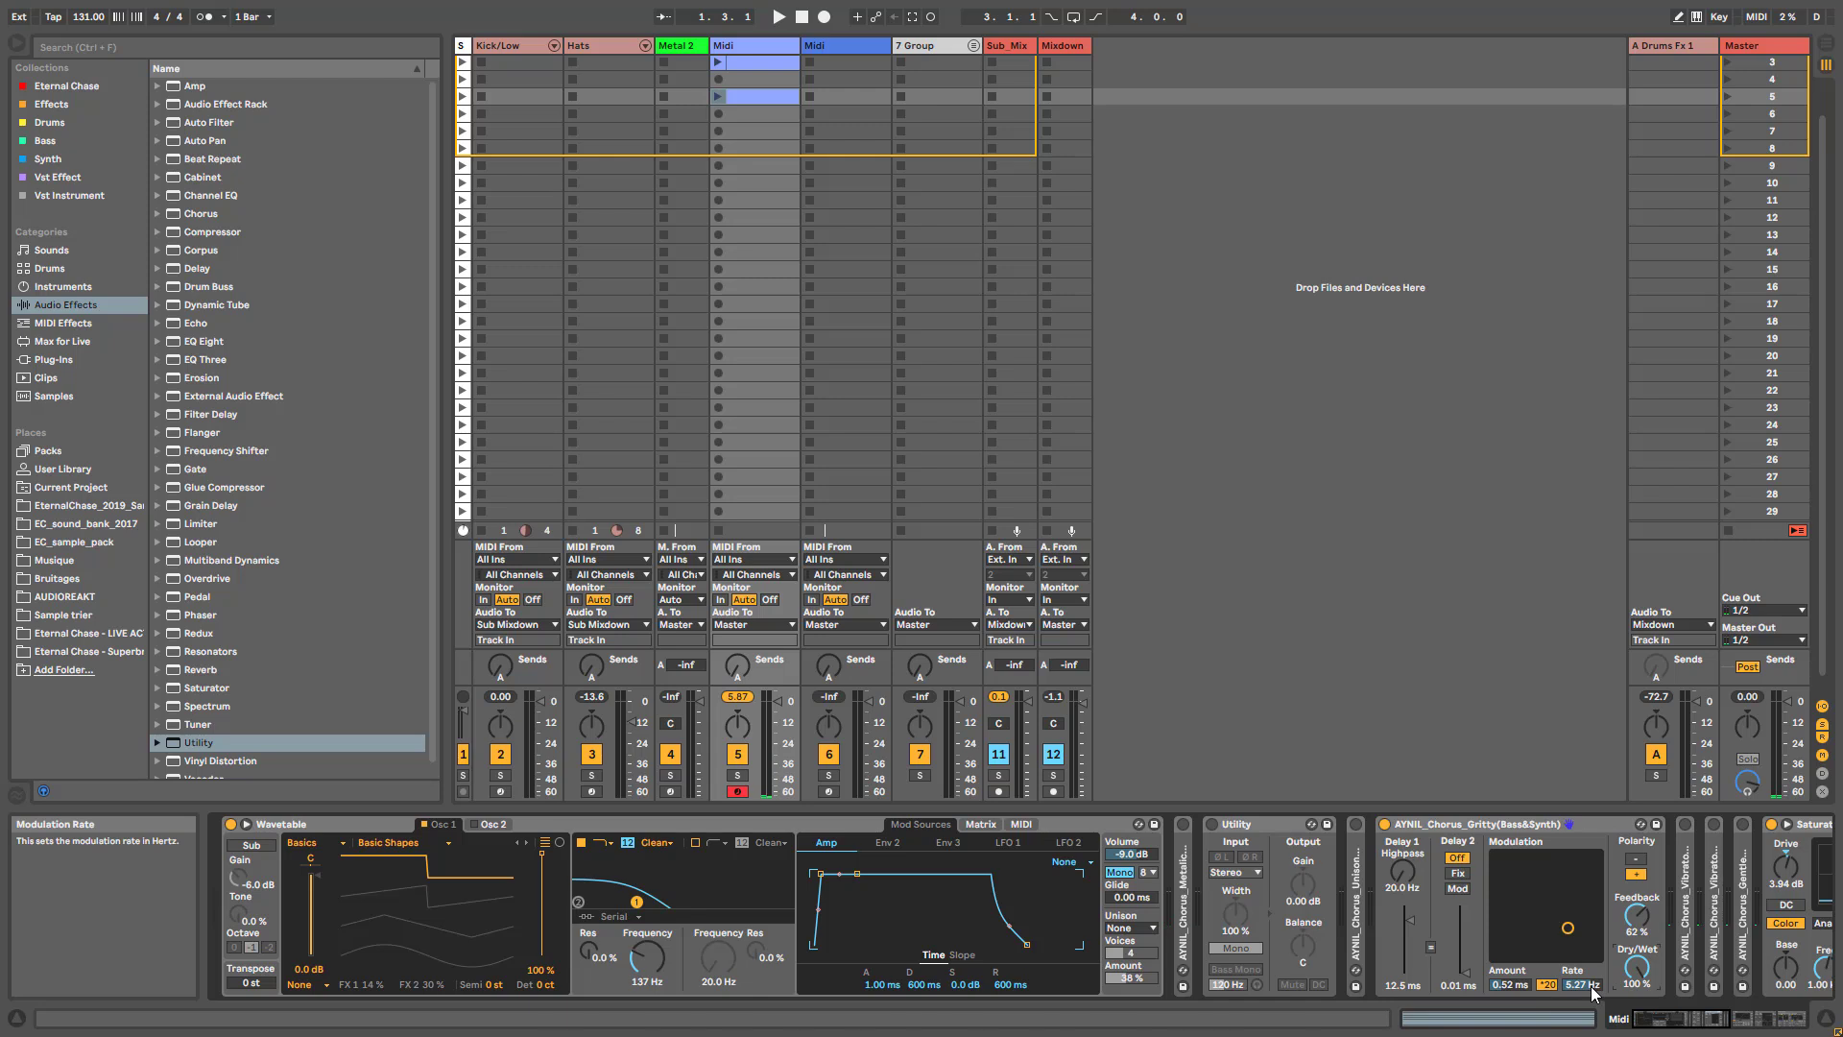
drag(1636, 968, 1636, 1027)
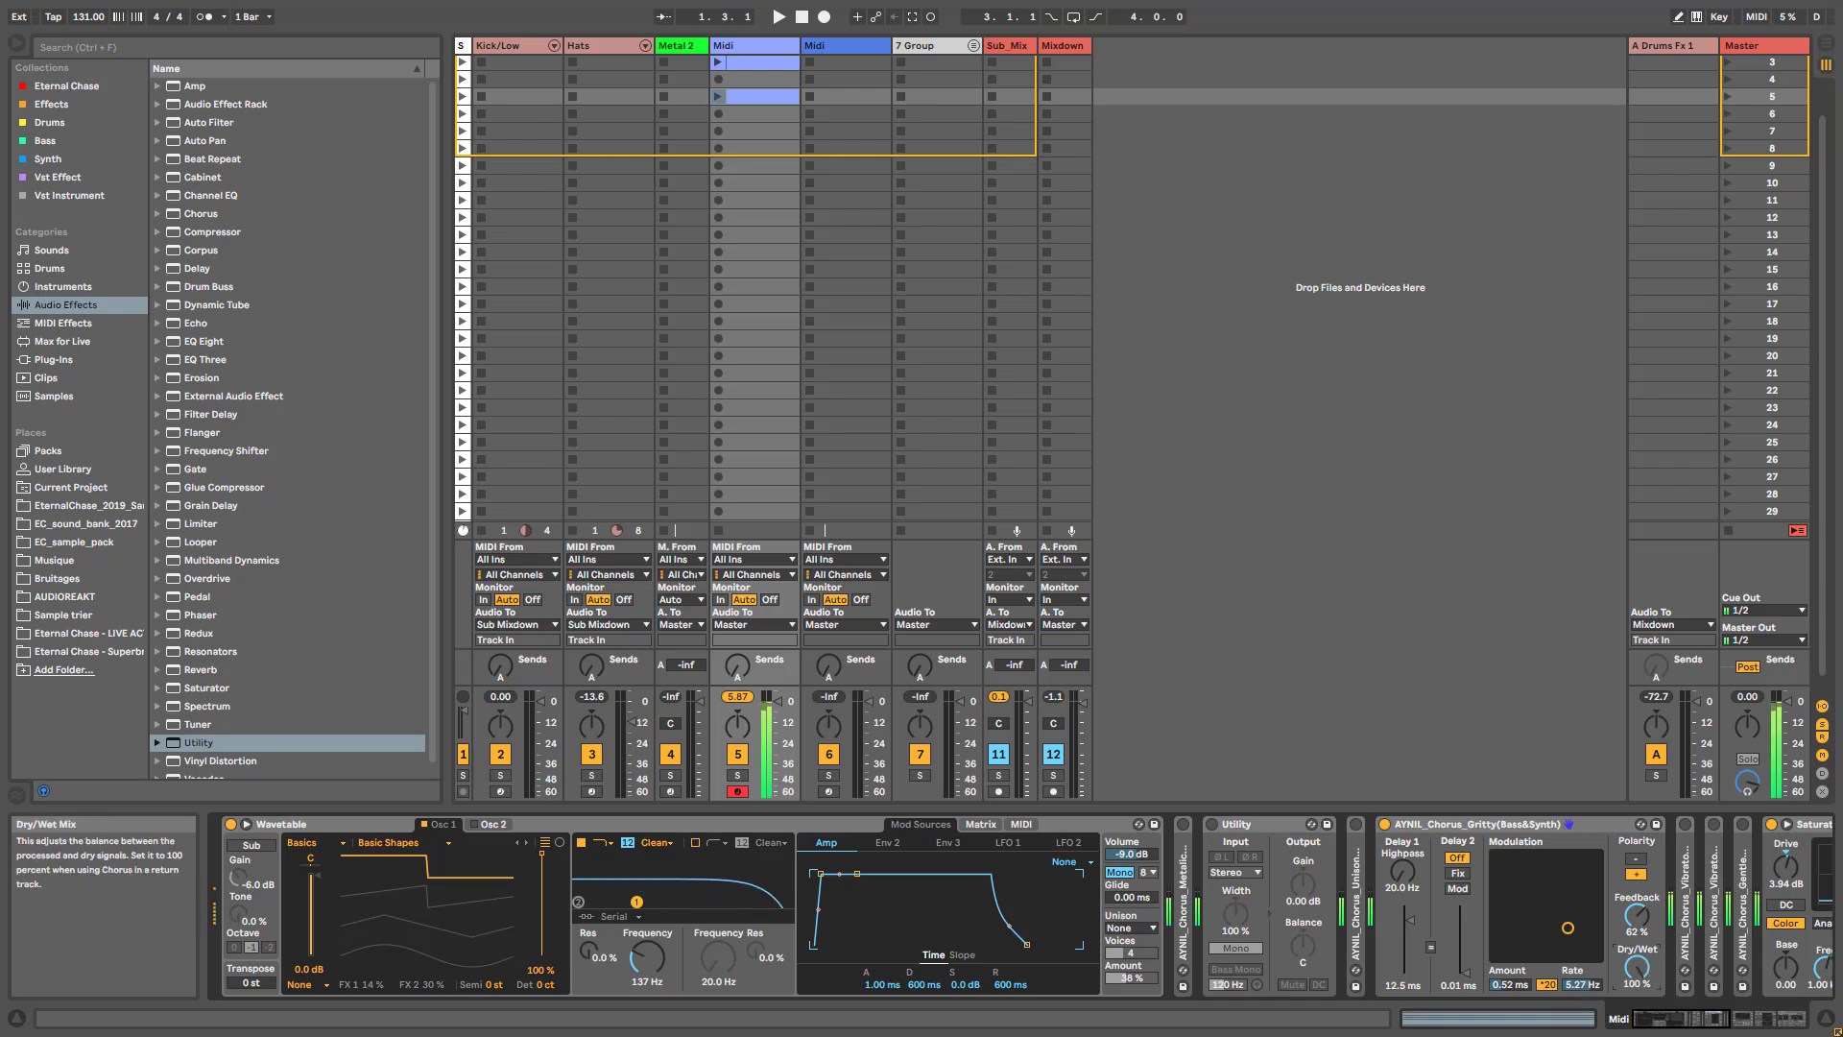
mouse_move(1636, 967)
mouse_down()
mouse_move(1637, 1027)
mouse_move(1637, 968)
mouse_up()
- Fold the Gritty chorus, switch to the unfolded AYNIL_Chorus_Vibrato(Synth&Pad), and set its Dry/Wet to 48 %
click(1675, 1025)
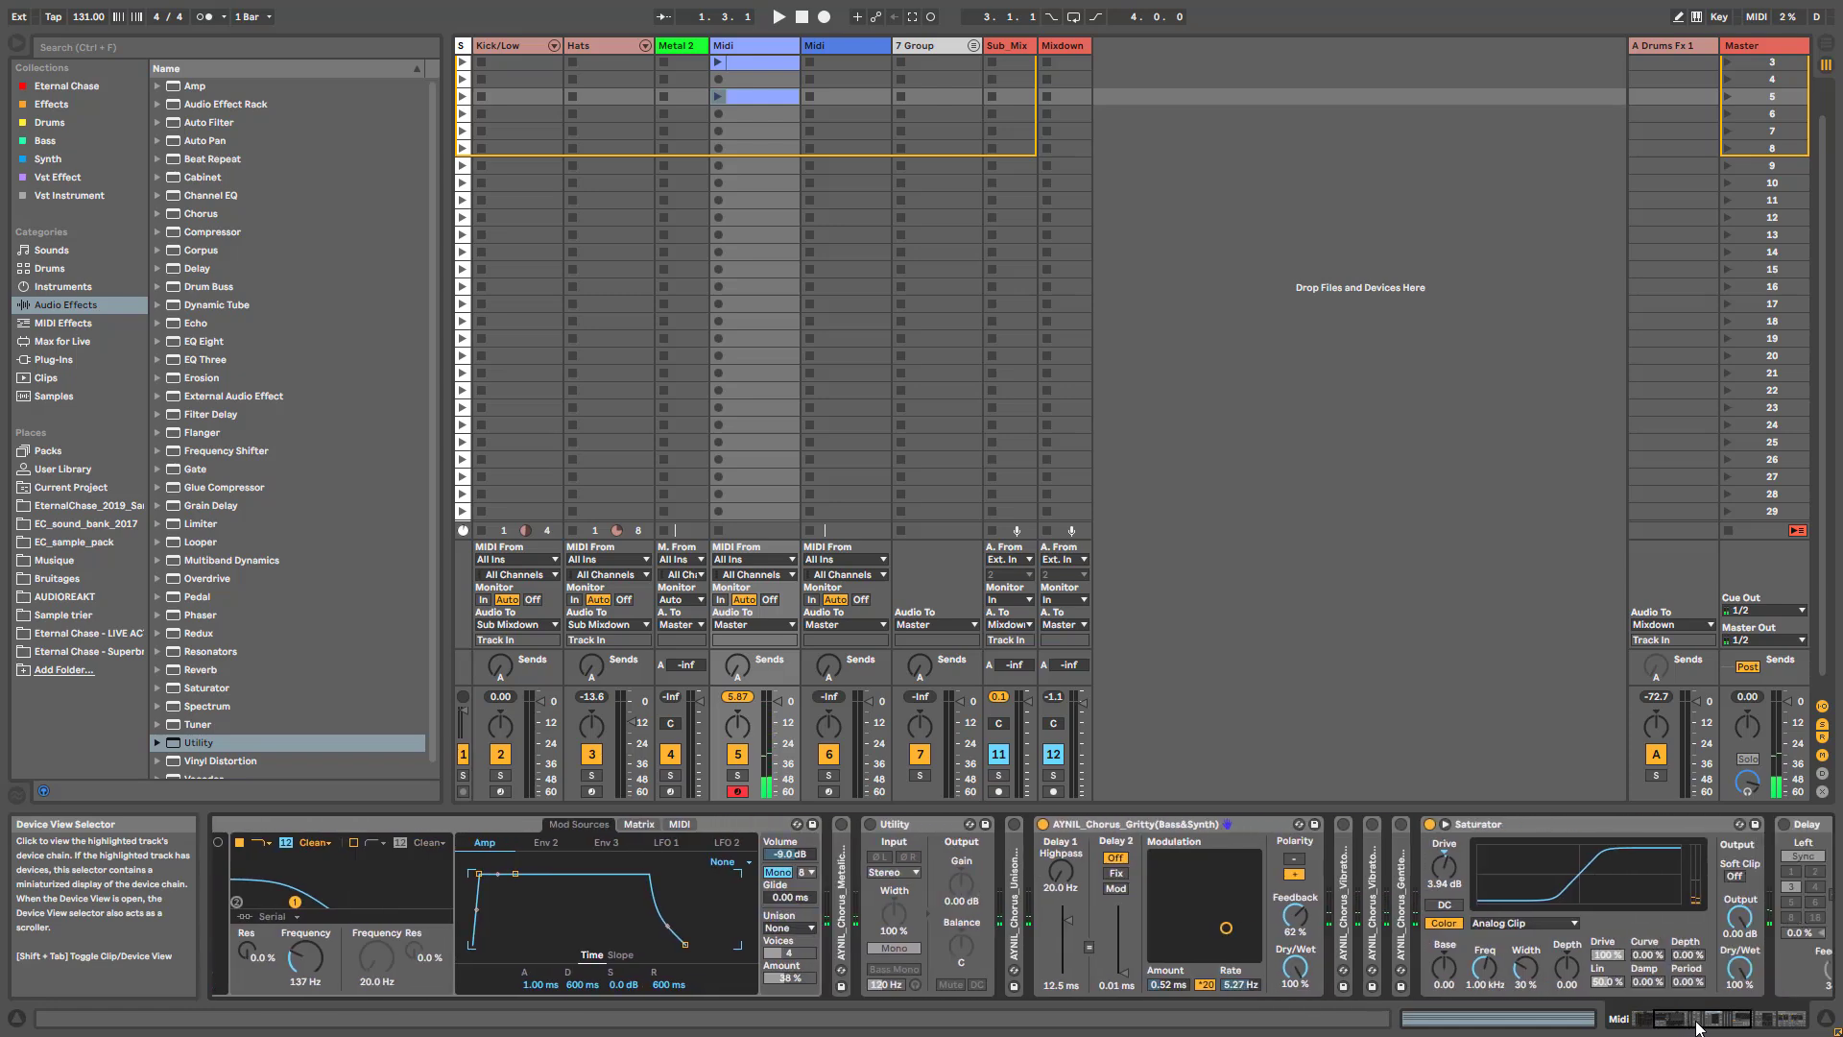
double_click(1060, 831)
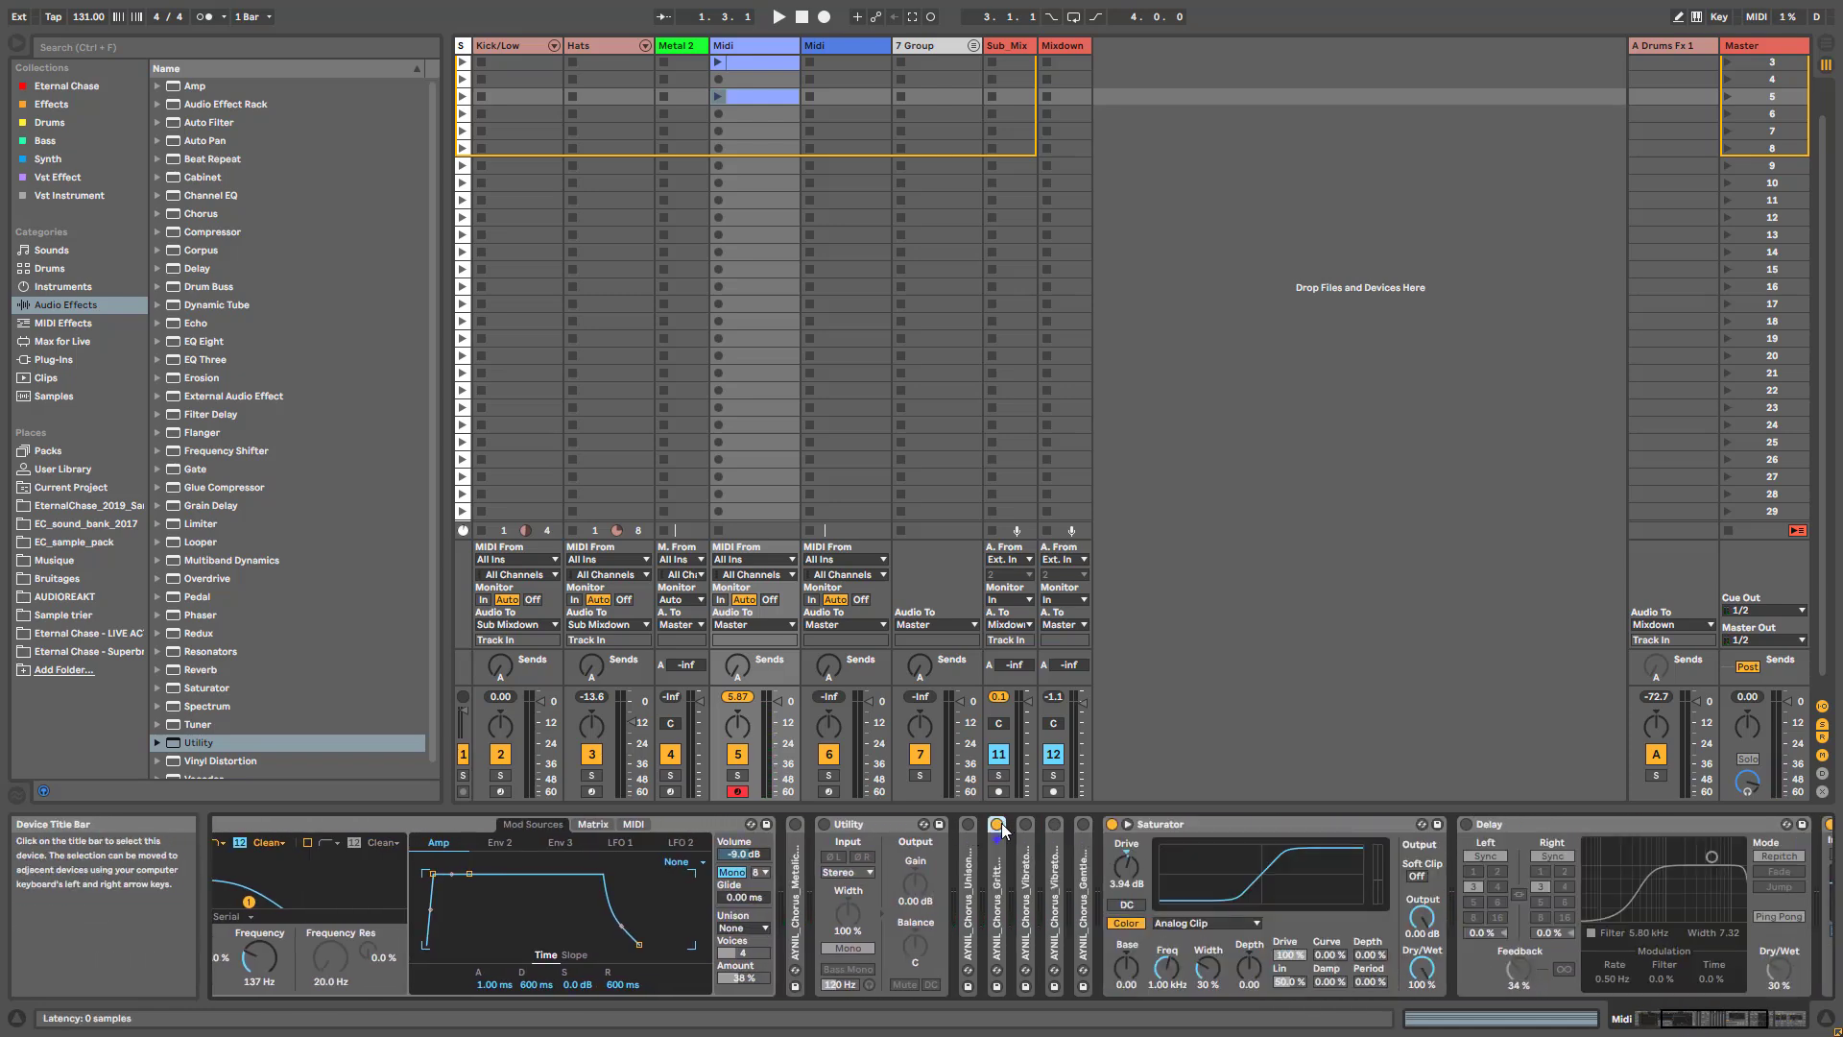
double_click(1015, 862)
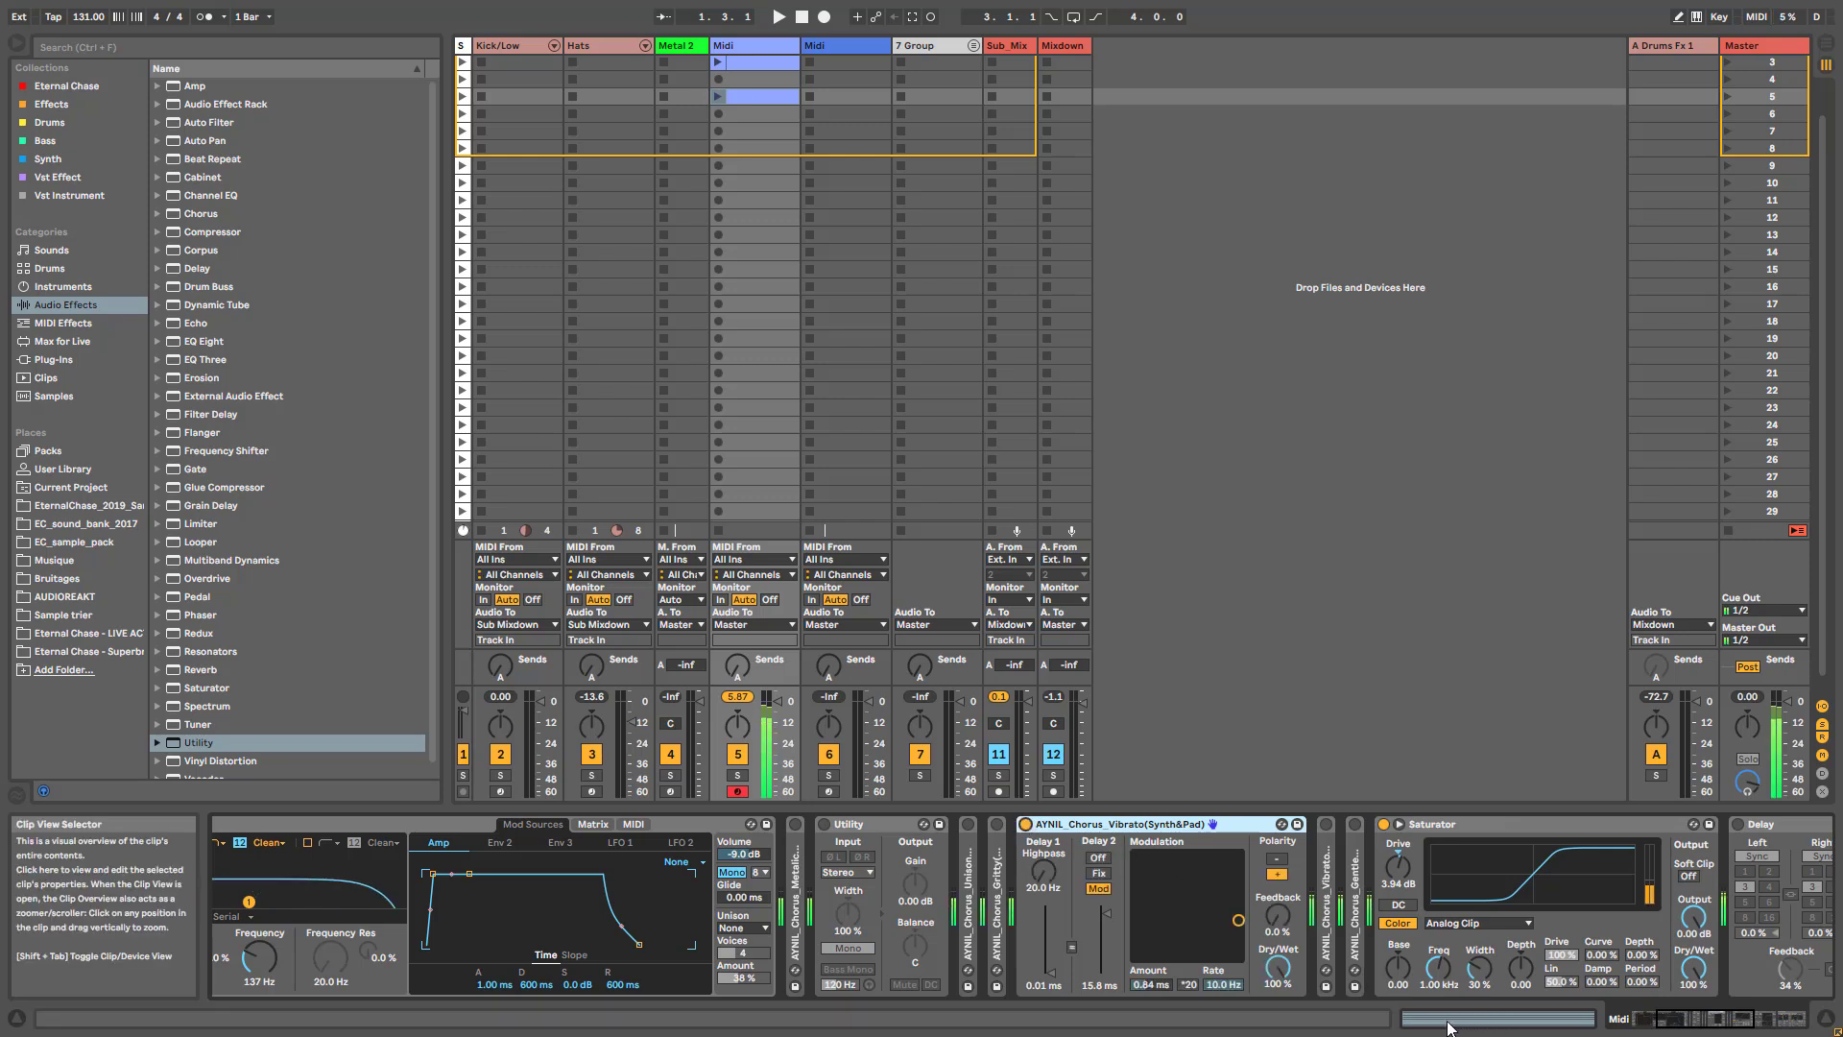
drag(1276, 967, 1277, 1027)
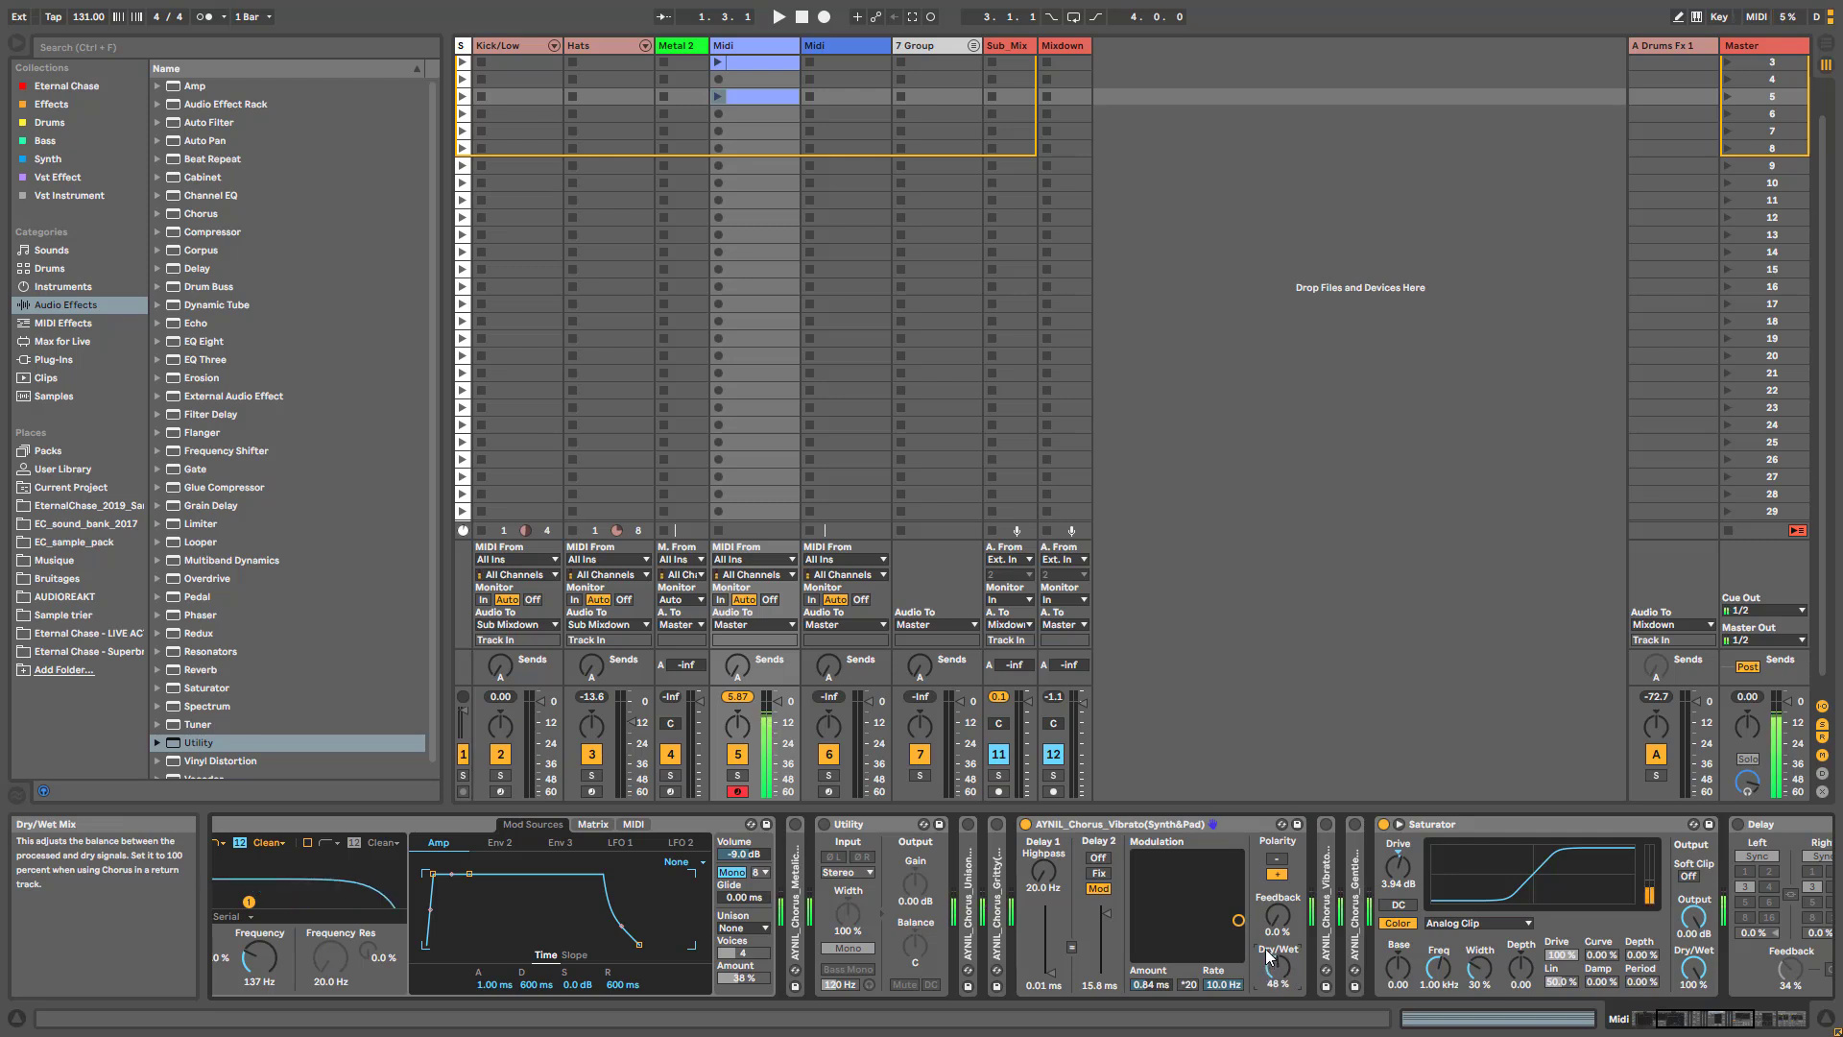
- Reshape the Wavetable sound with Osc 1 position at 67 %, amp sustain at -inf dB and filter frequency at 412 Hz
drag(1693, 1018, 1609, 1008)
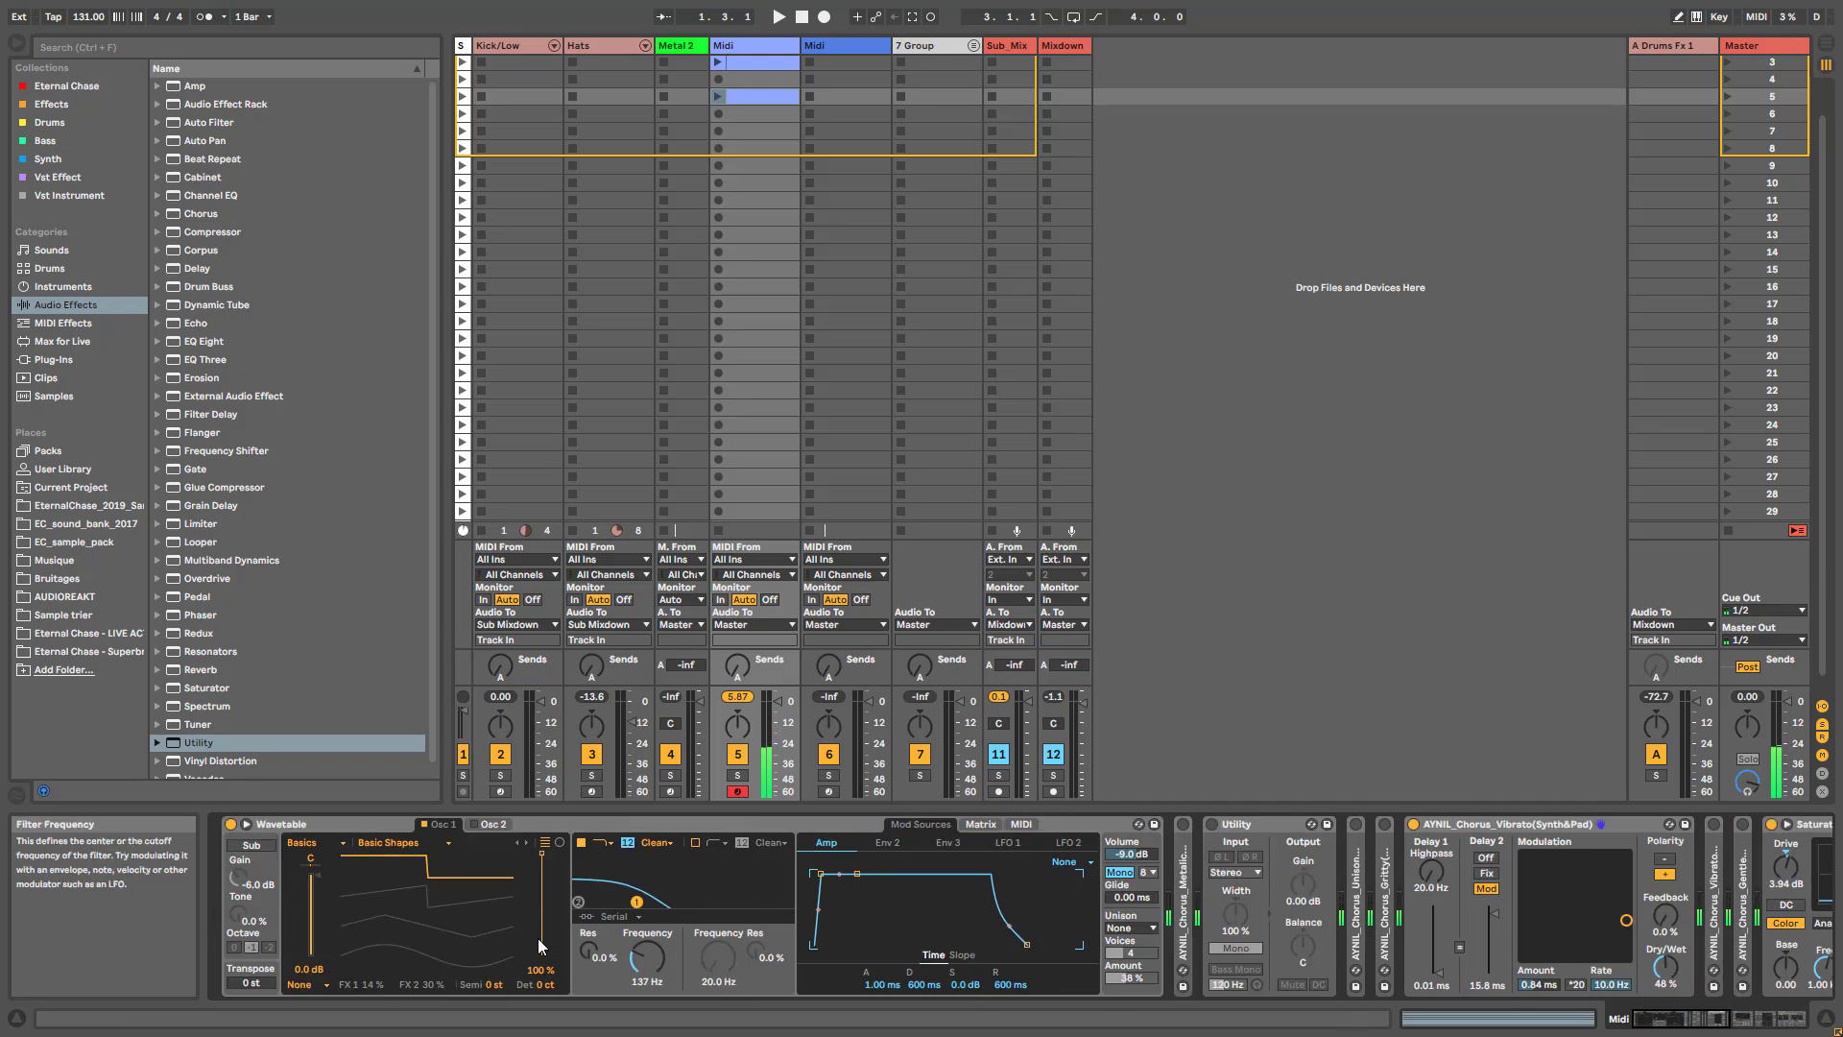
drag(542, 860, 541, 886)
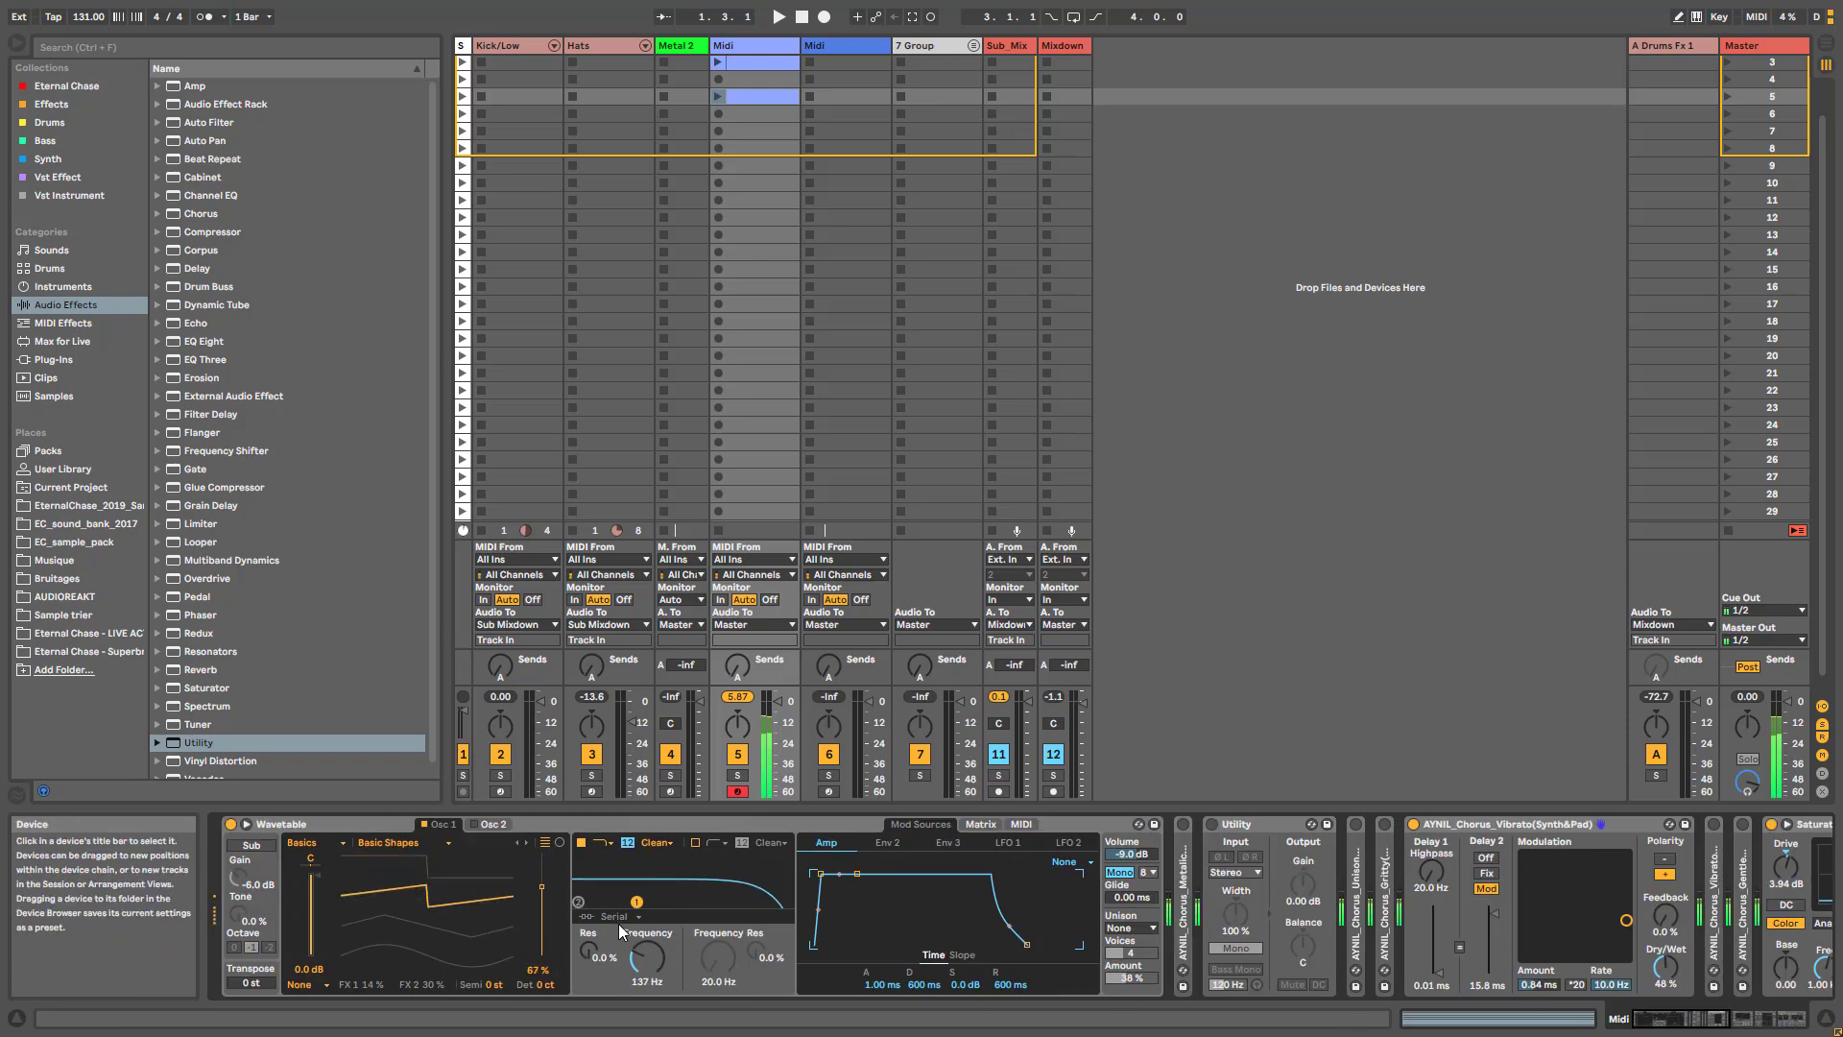
drag(963, 984, 963, 1022)
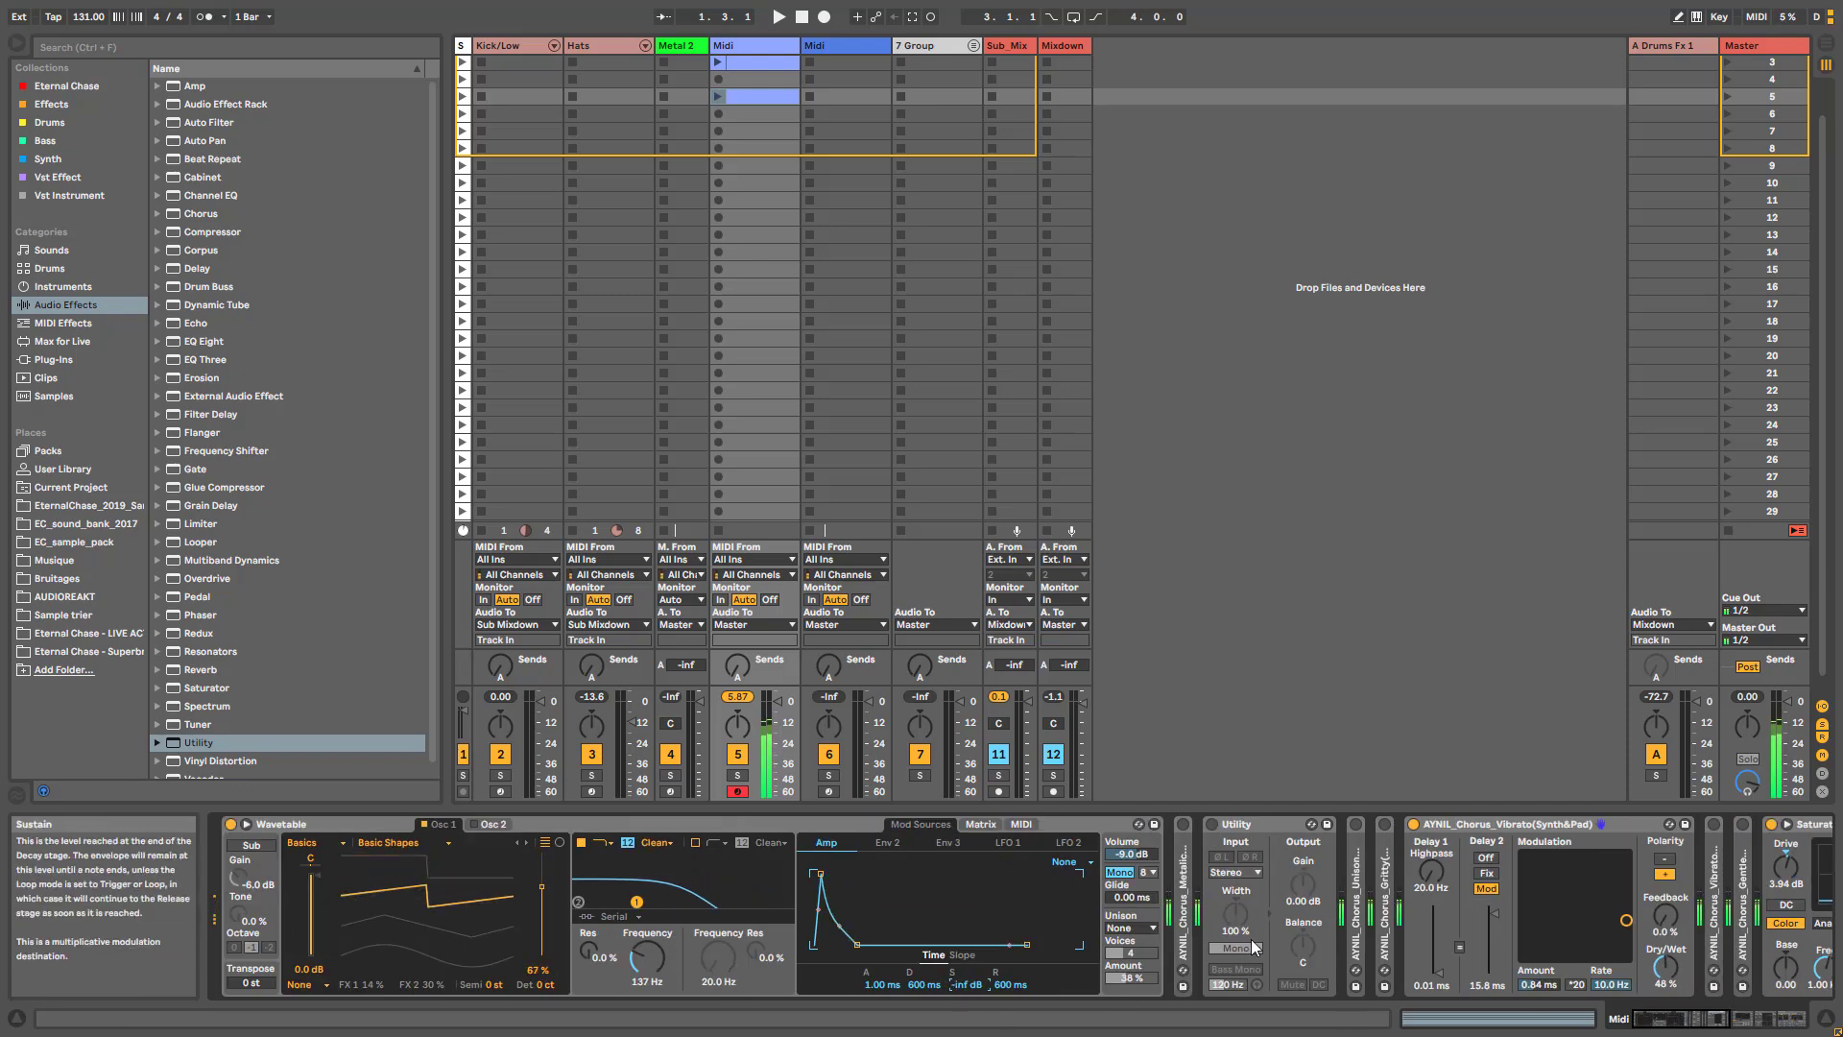
drag(650, 977, 650, 939)
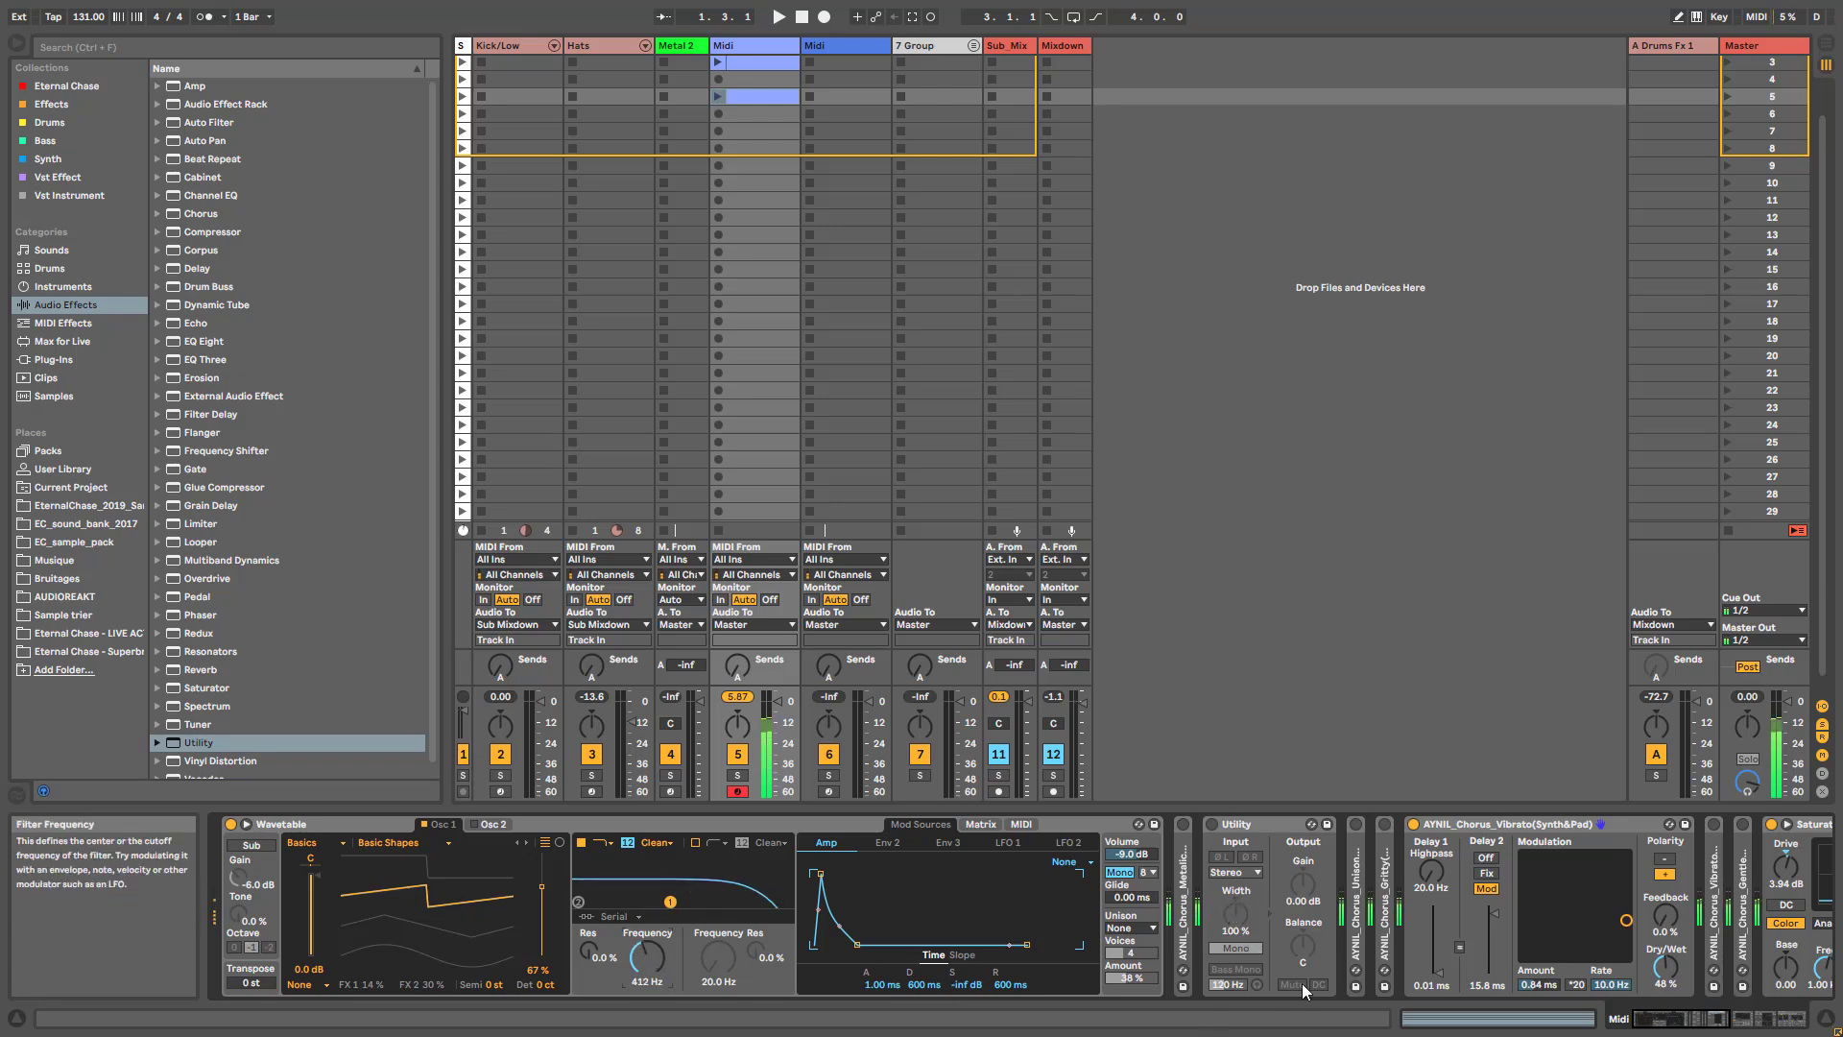
- Adjust the Vibrato chorus's Dry/Wet, finishing at 100 %
scroll(1248, 989, right, 5)
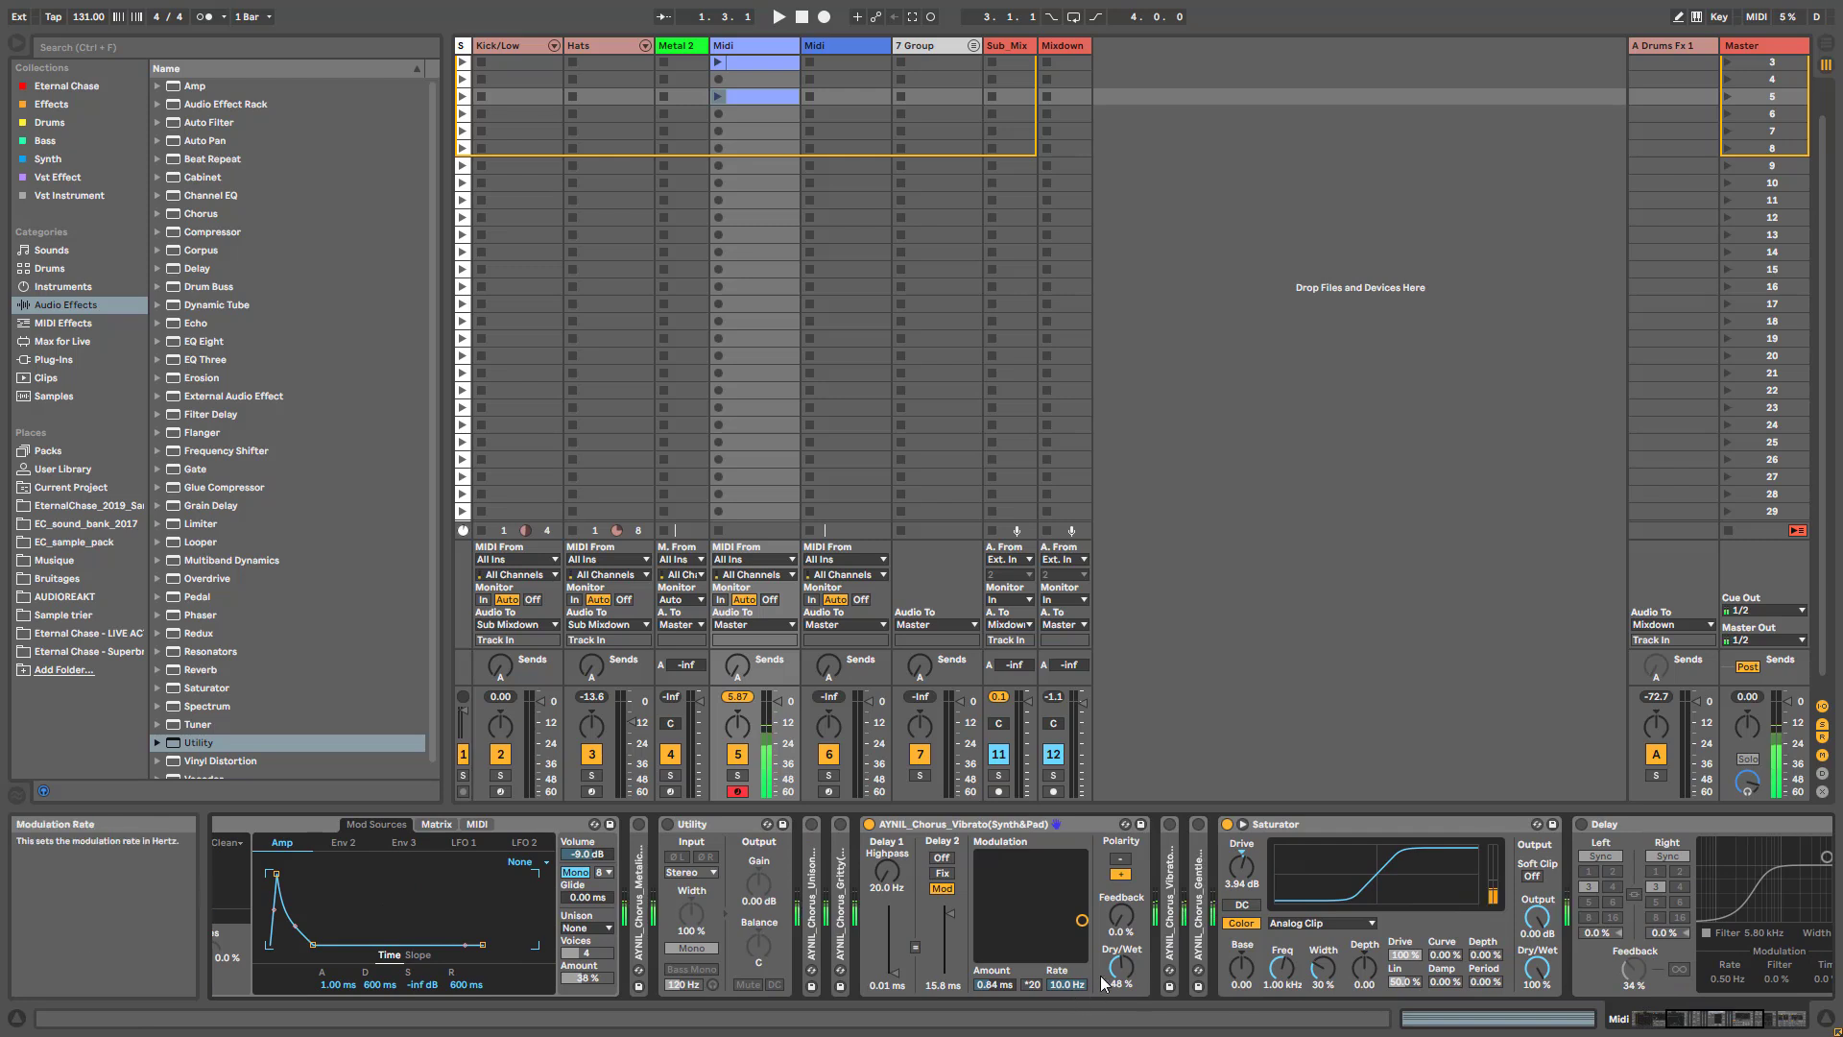
mouse_move(1118, 972)
mouse_down()
mouse_move(1119, 922)
mouse_move(1121, 1013)
mouse_move(1121, 998)
mouse_up()
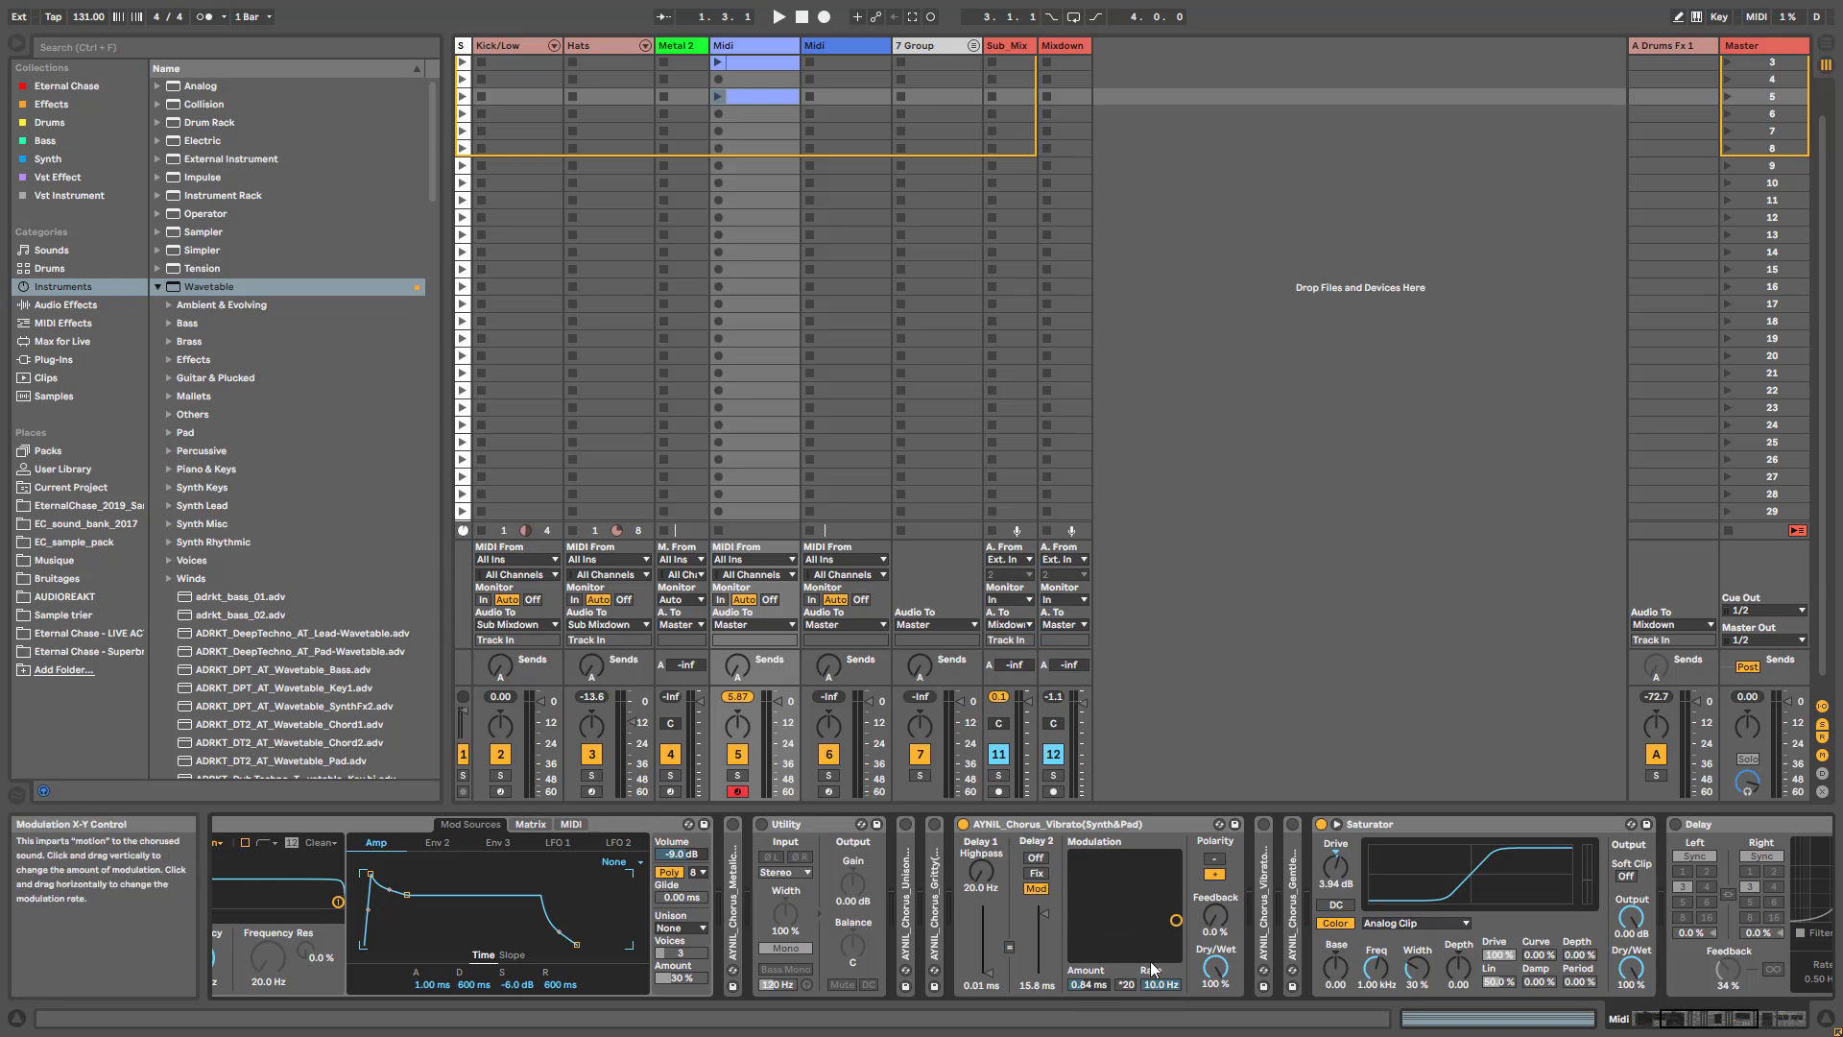
- Fold the Vibrato chorus, unfold AYNIL_Chorus_Vibrato2(Synth&Pad), and compare the sound with Vibrato2 bypassed and active
double_click(996, 822)
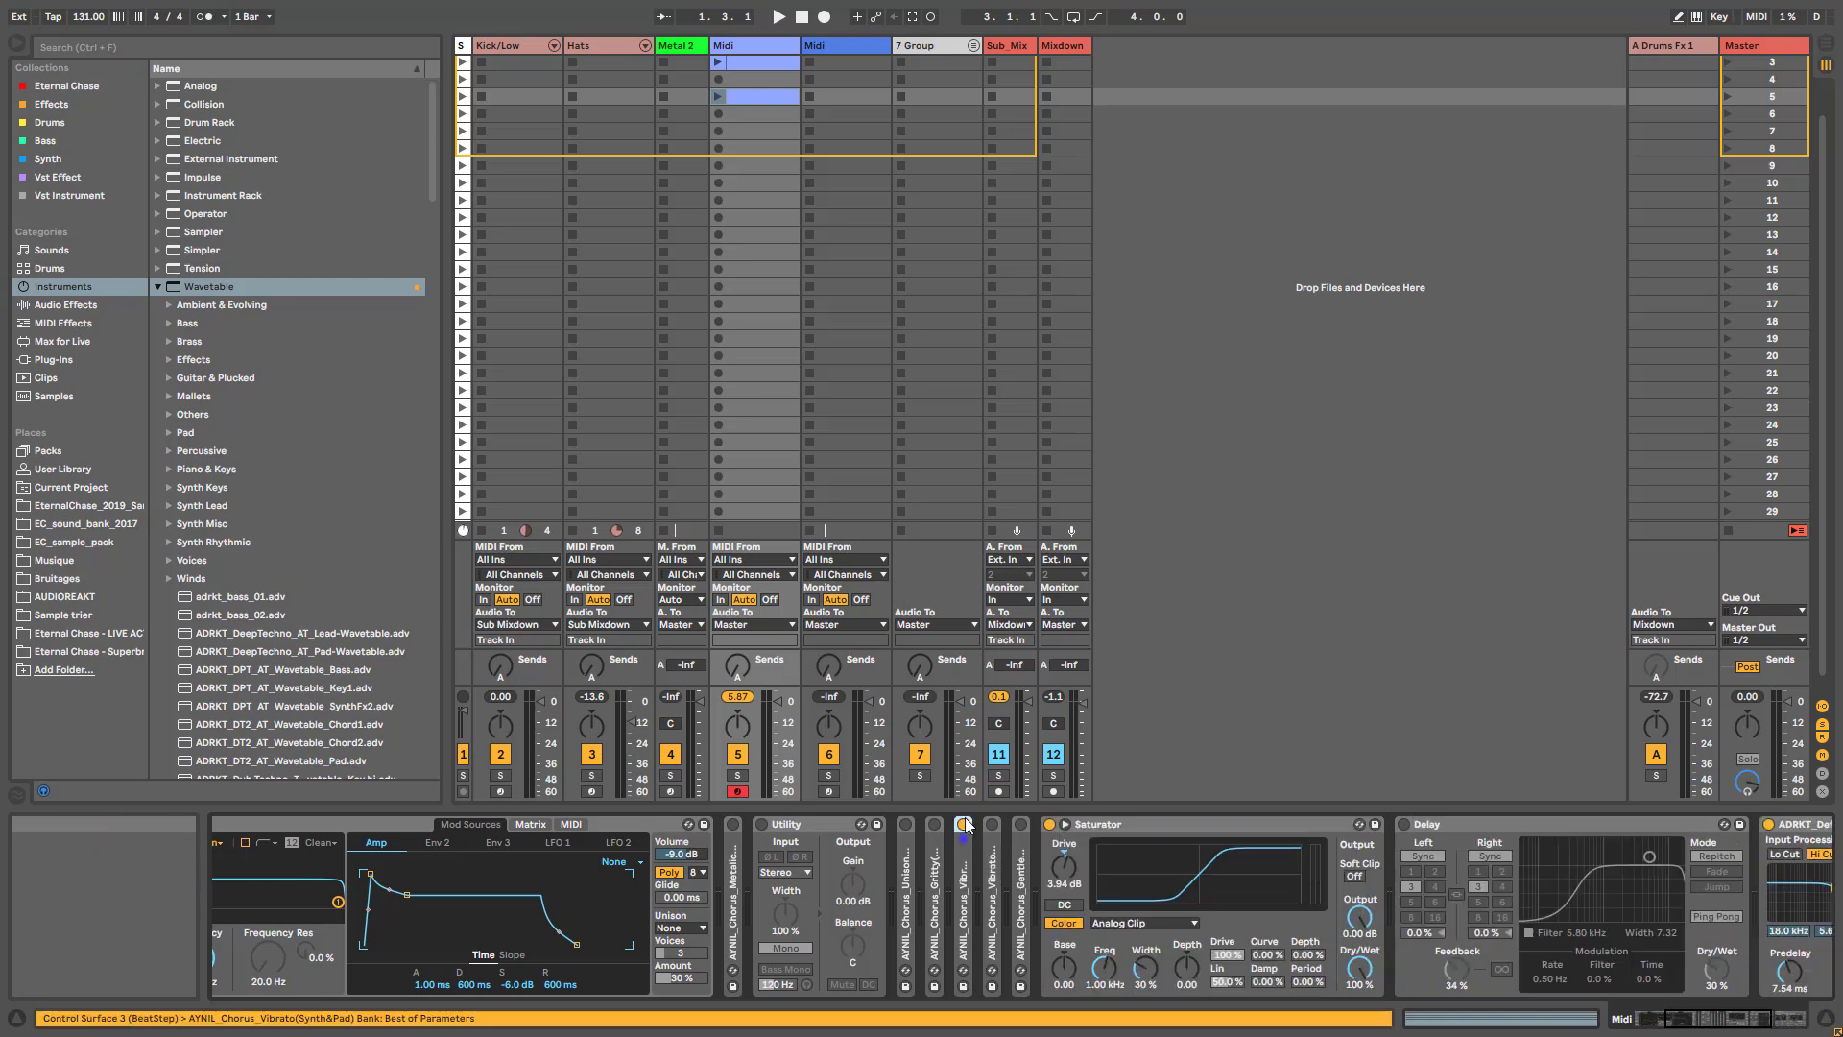
double_click(996, 849)
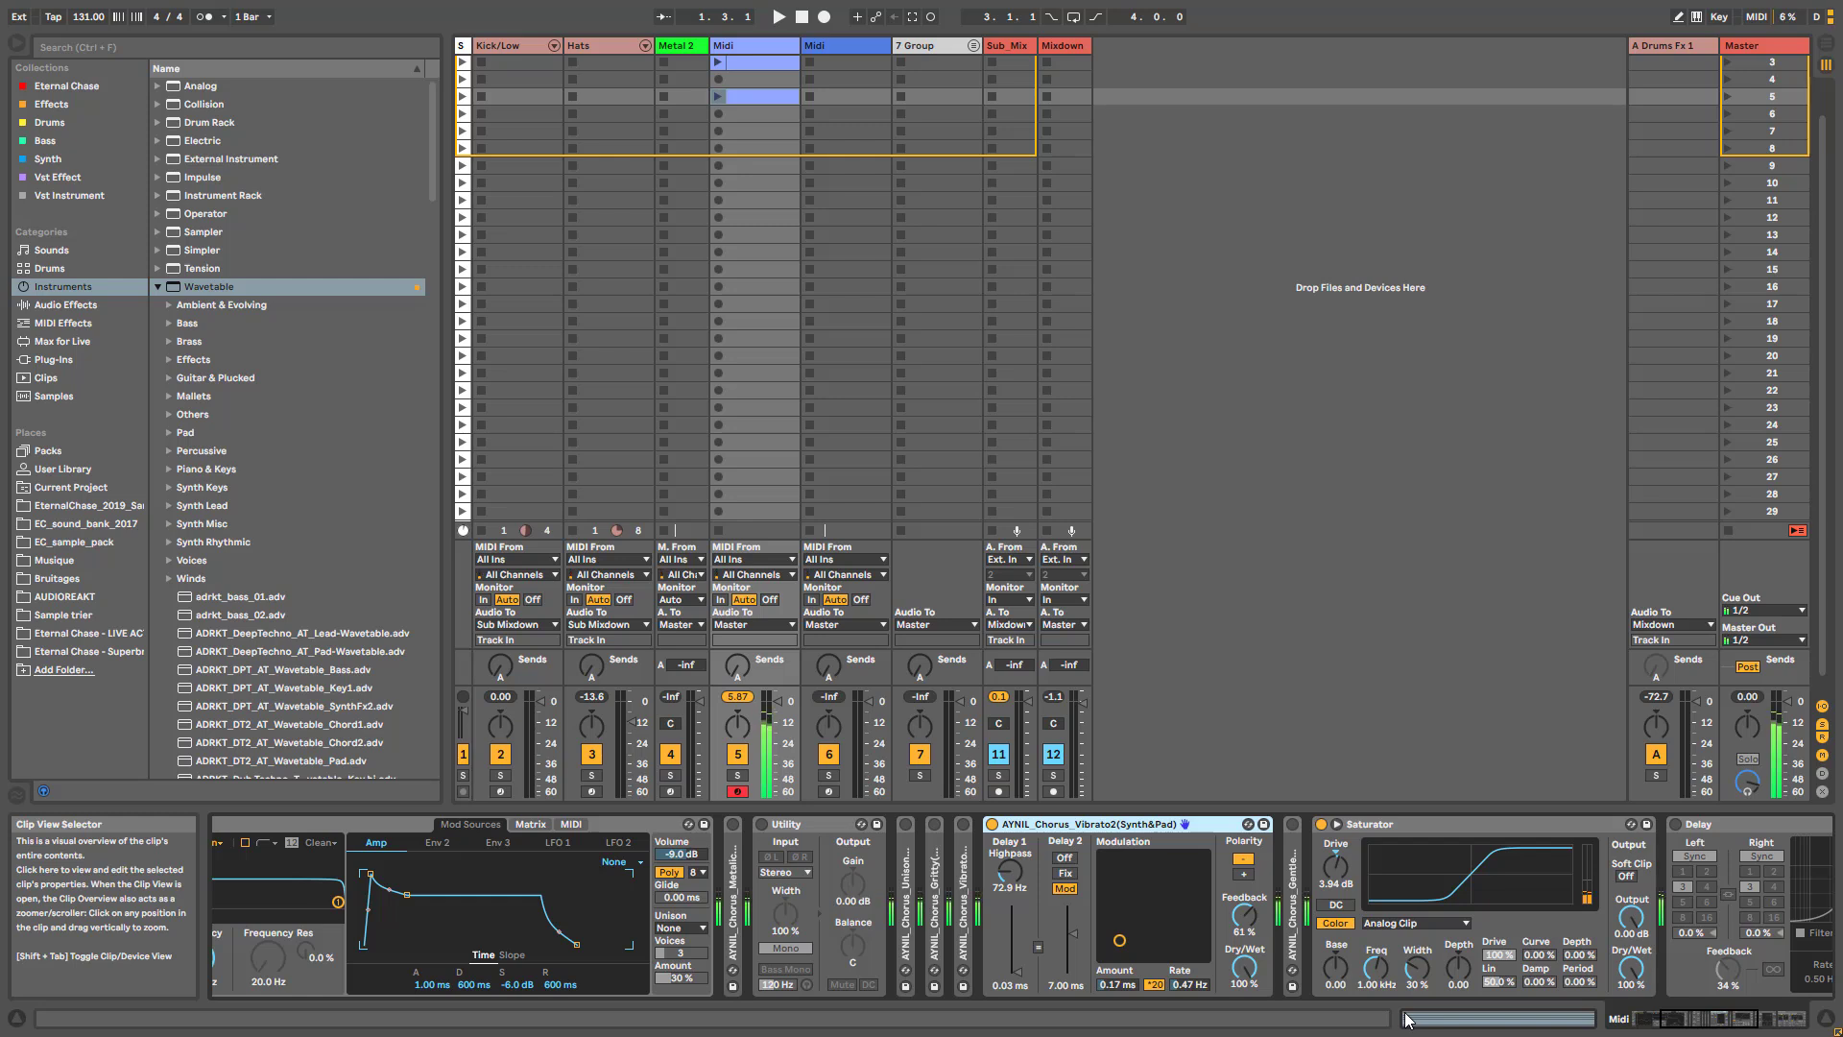
click(993, 824)
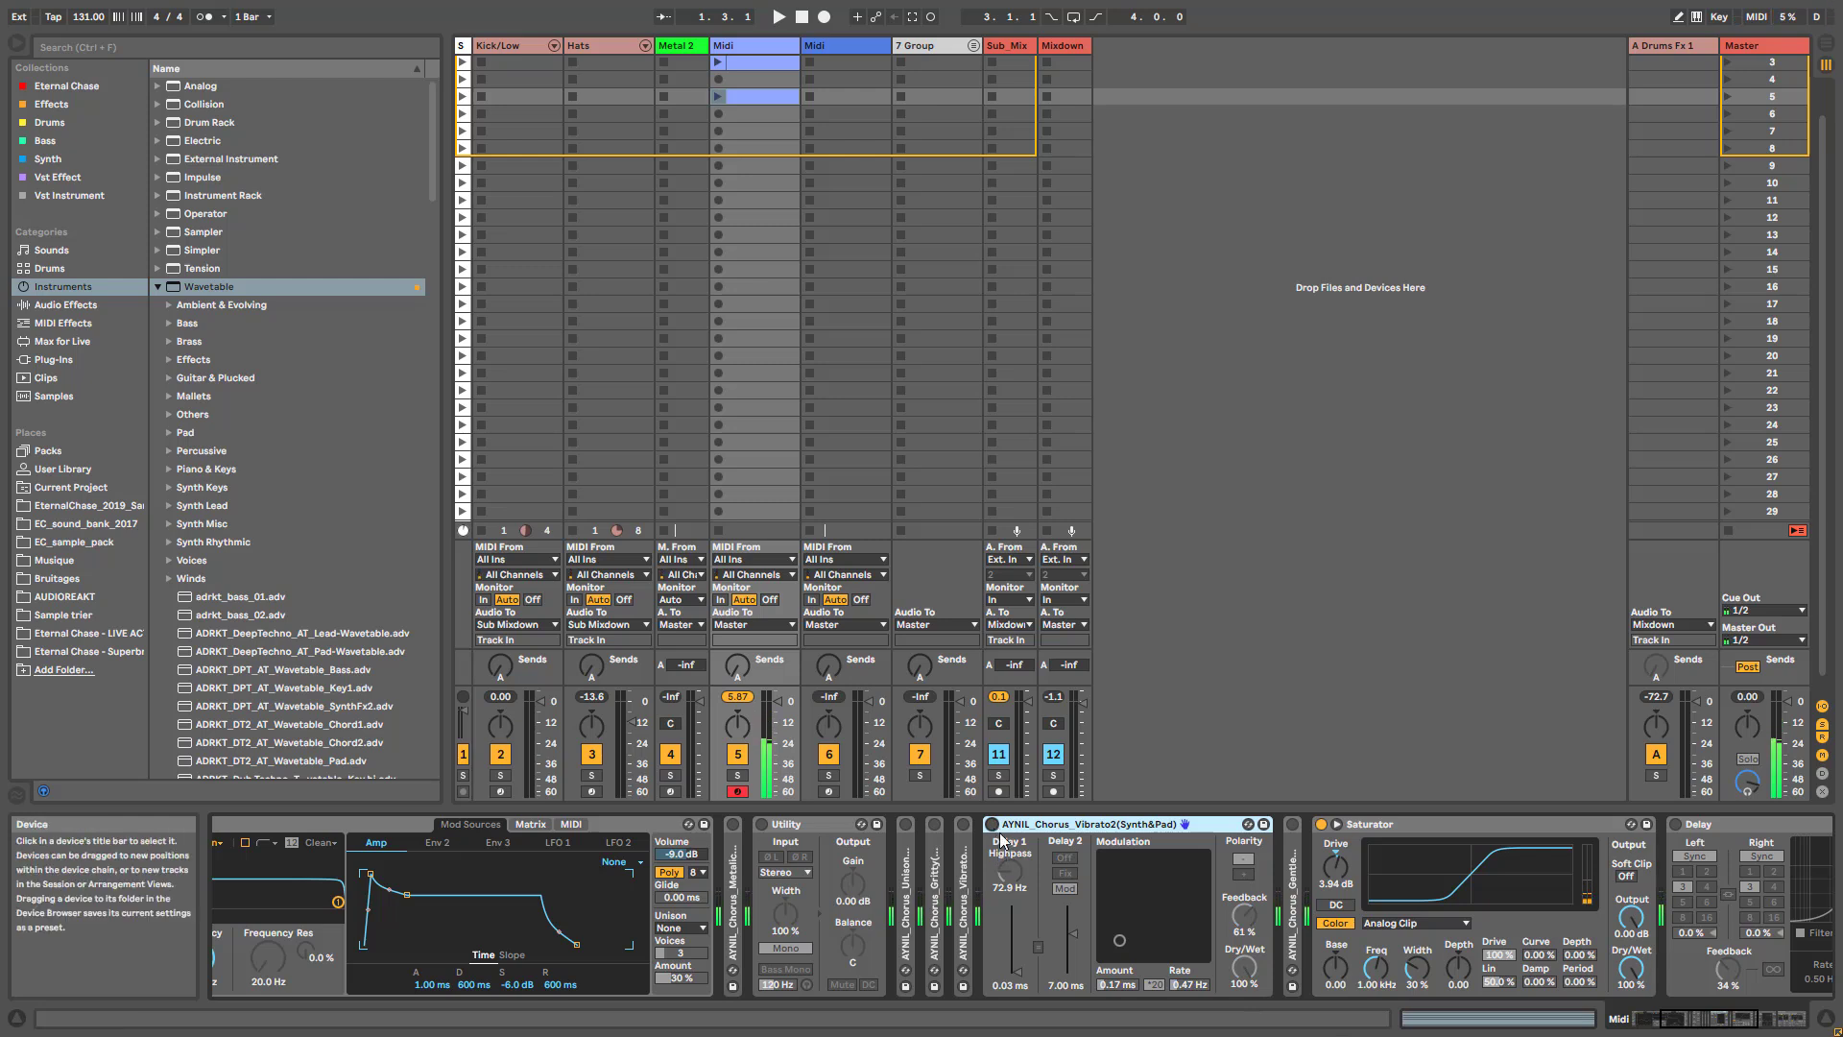
click(992, 824)
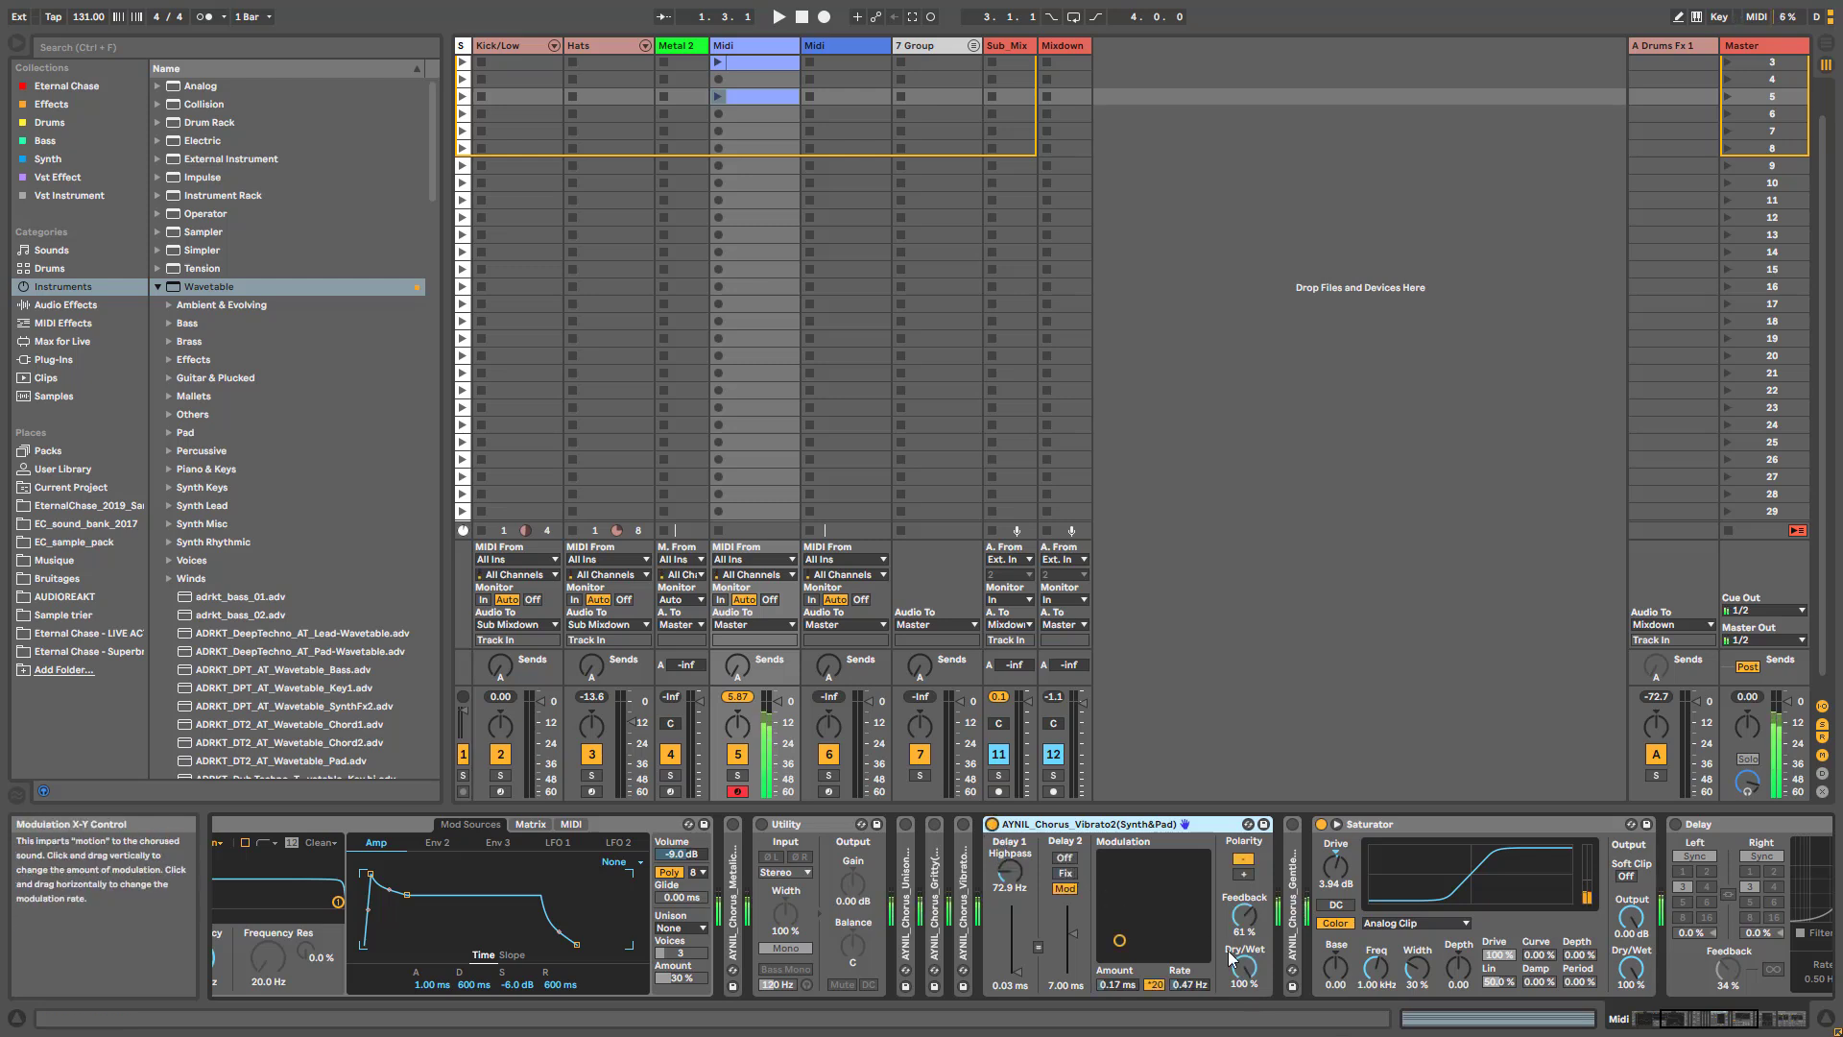
drag(1684, 1019, 1682, 1018)
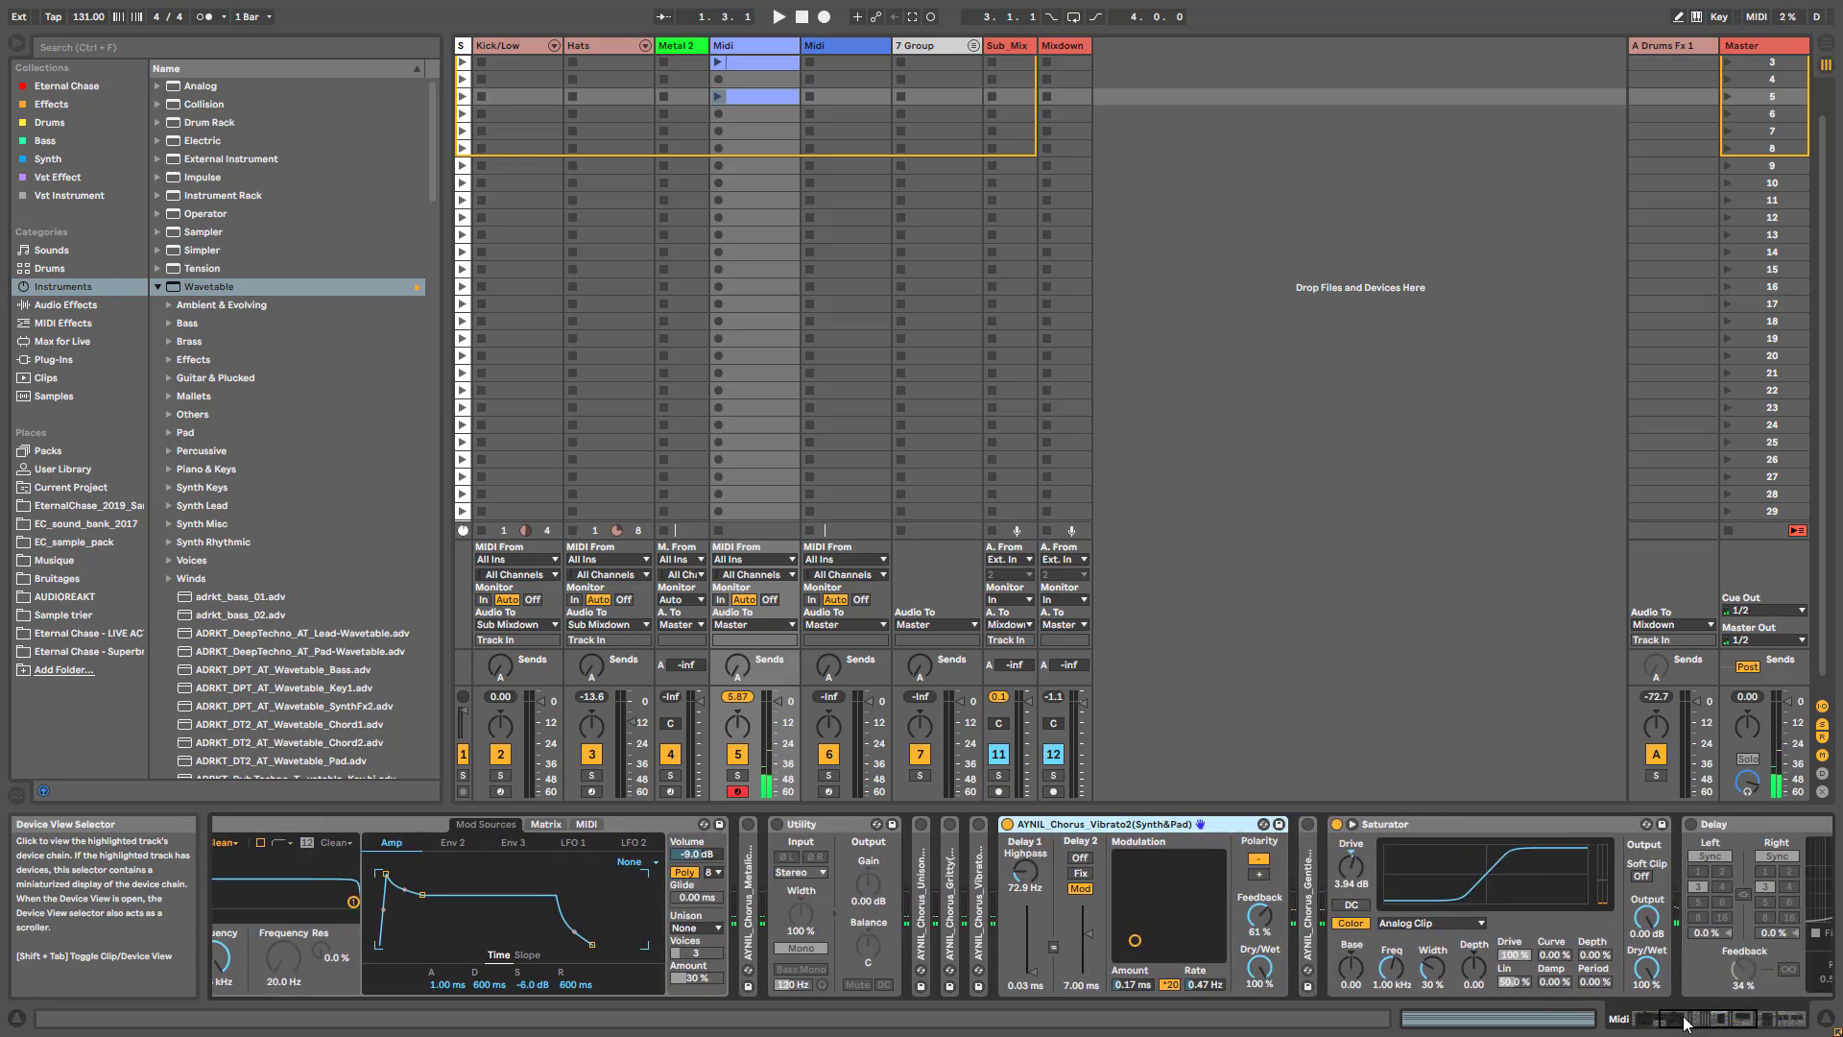
- Fold the Vibrato2 chorus, then unfold and activate AYNIL_Chorus_GentleMod(Pad)
double_click(1037, 831)
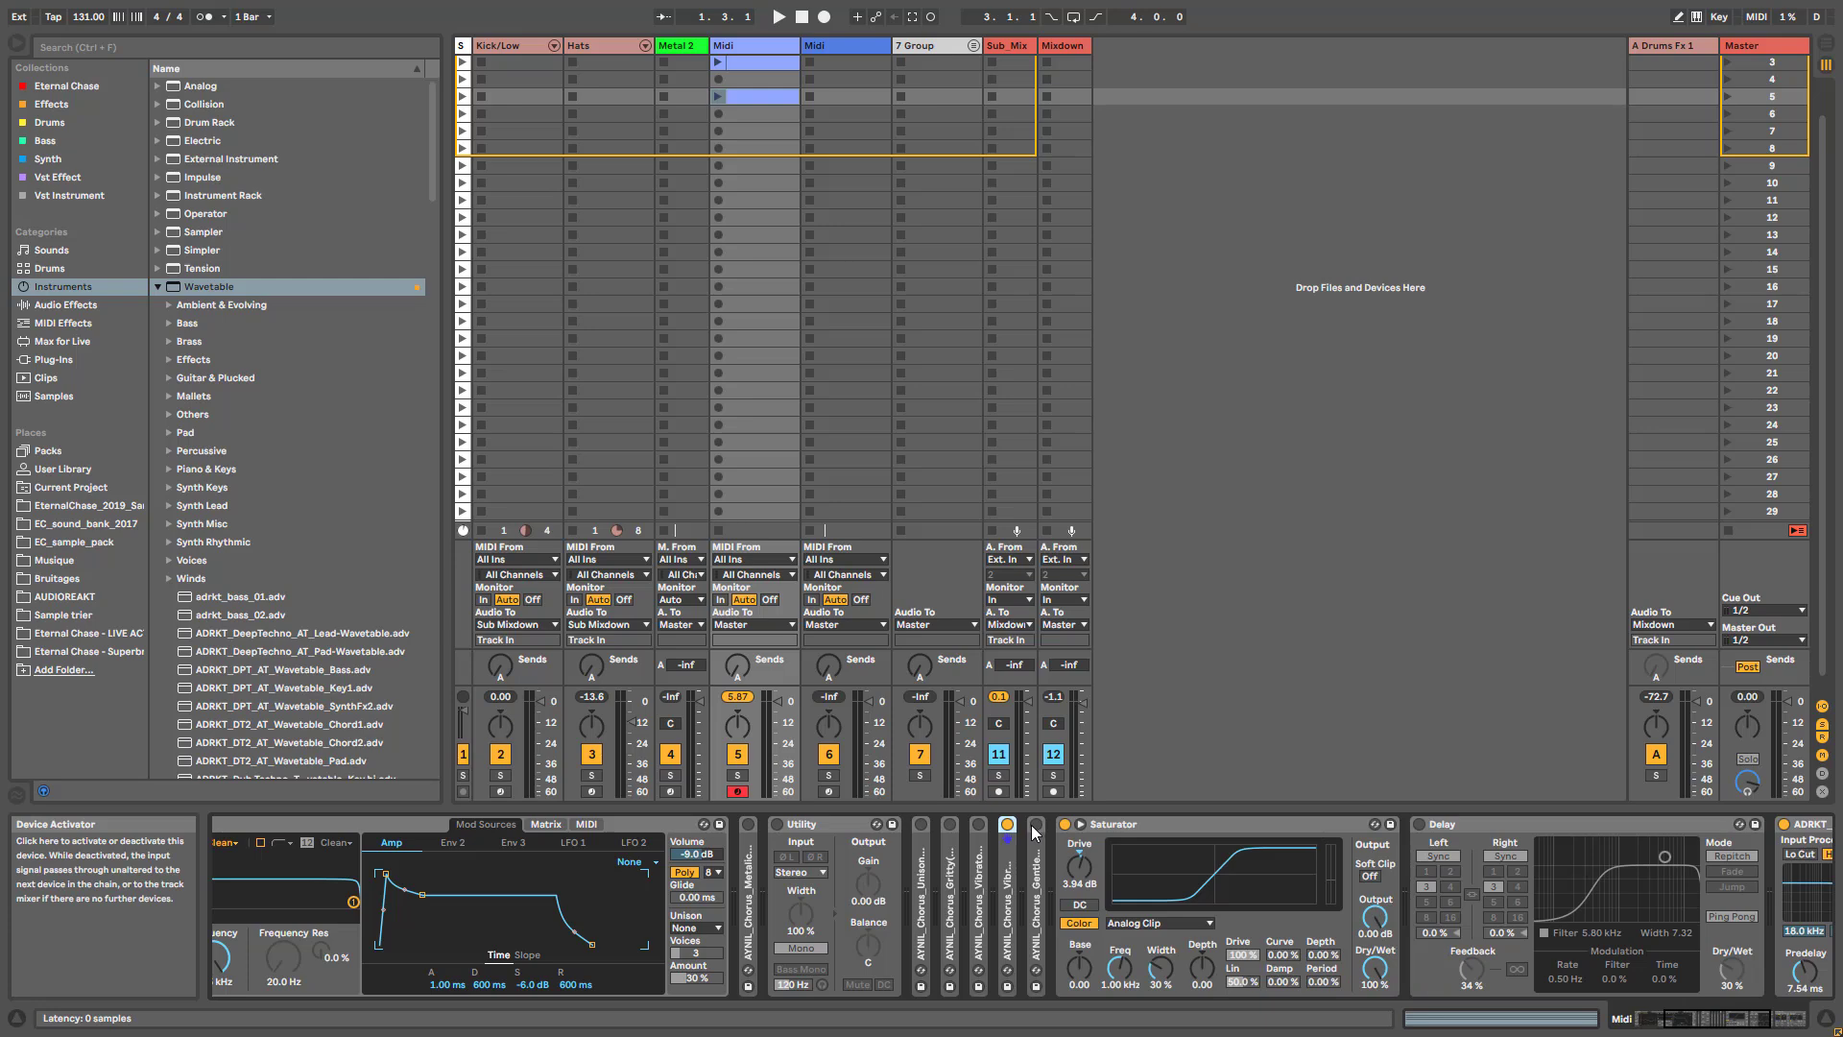
double_click(1036, 833)
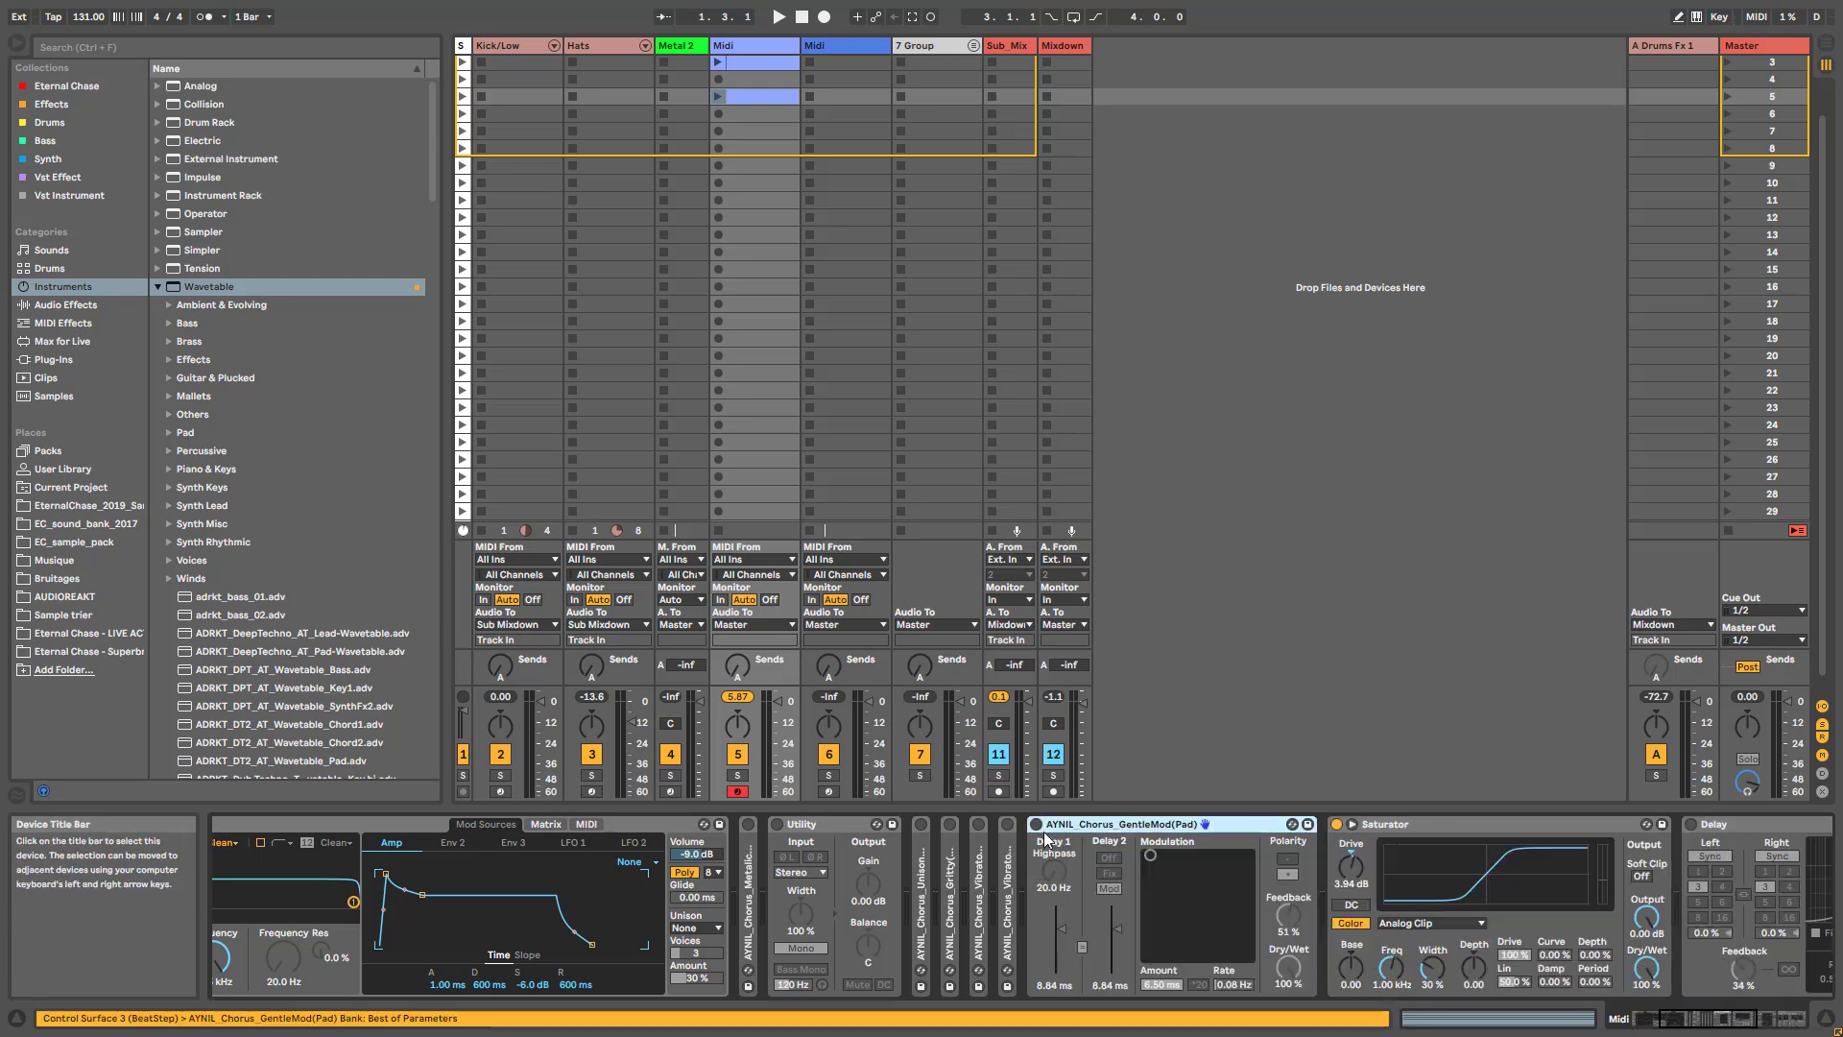
click(1036, 826)
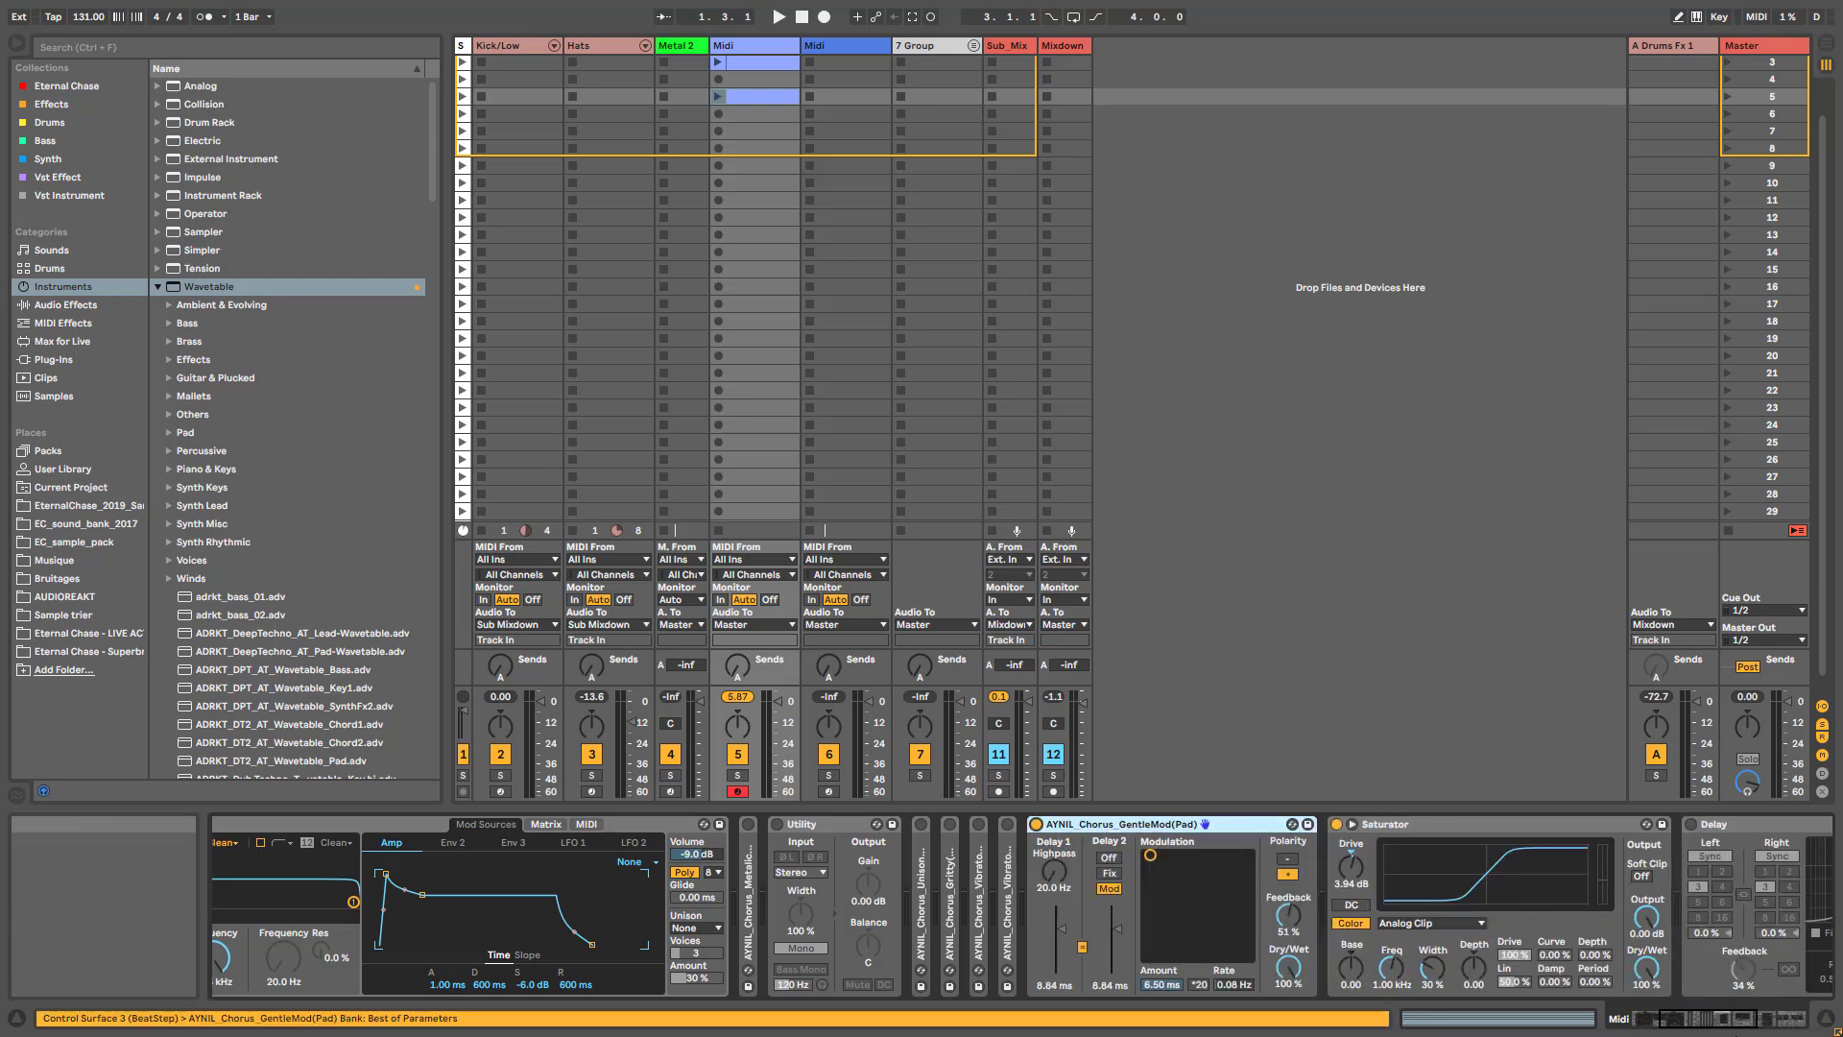
- Set Wavetable's Osc 1 wave position to 67 %
click(1740, 1023)
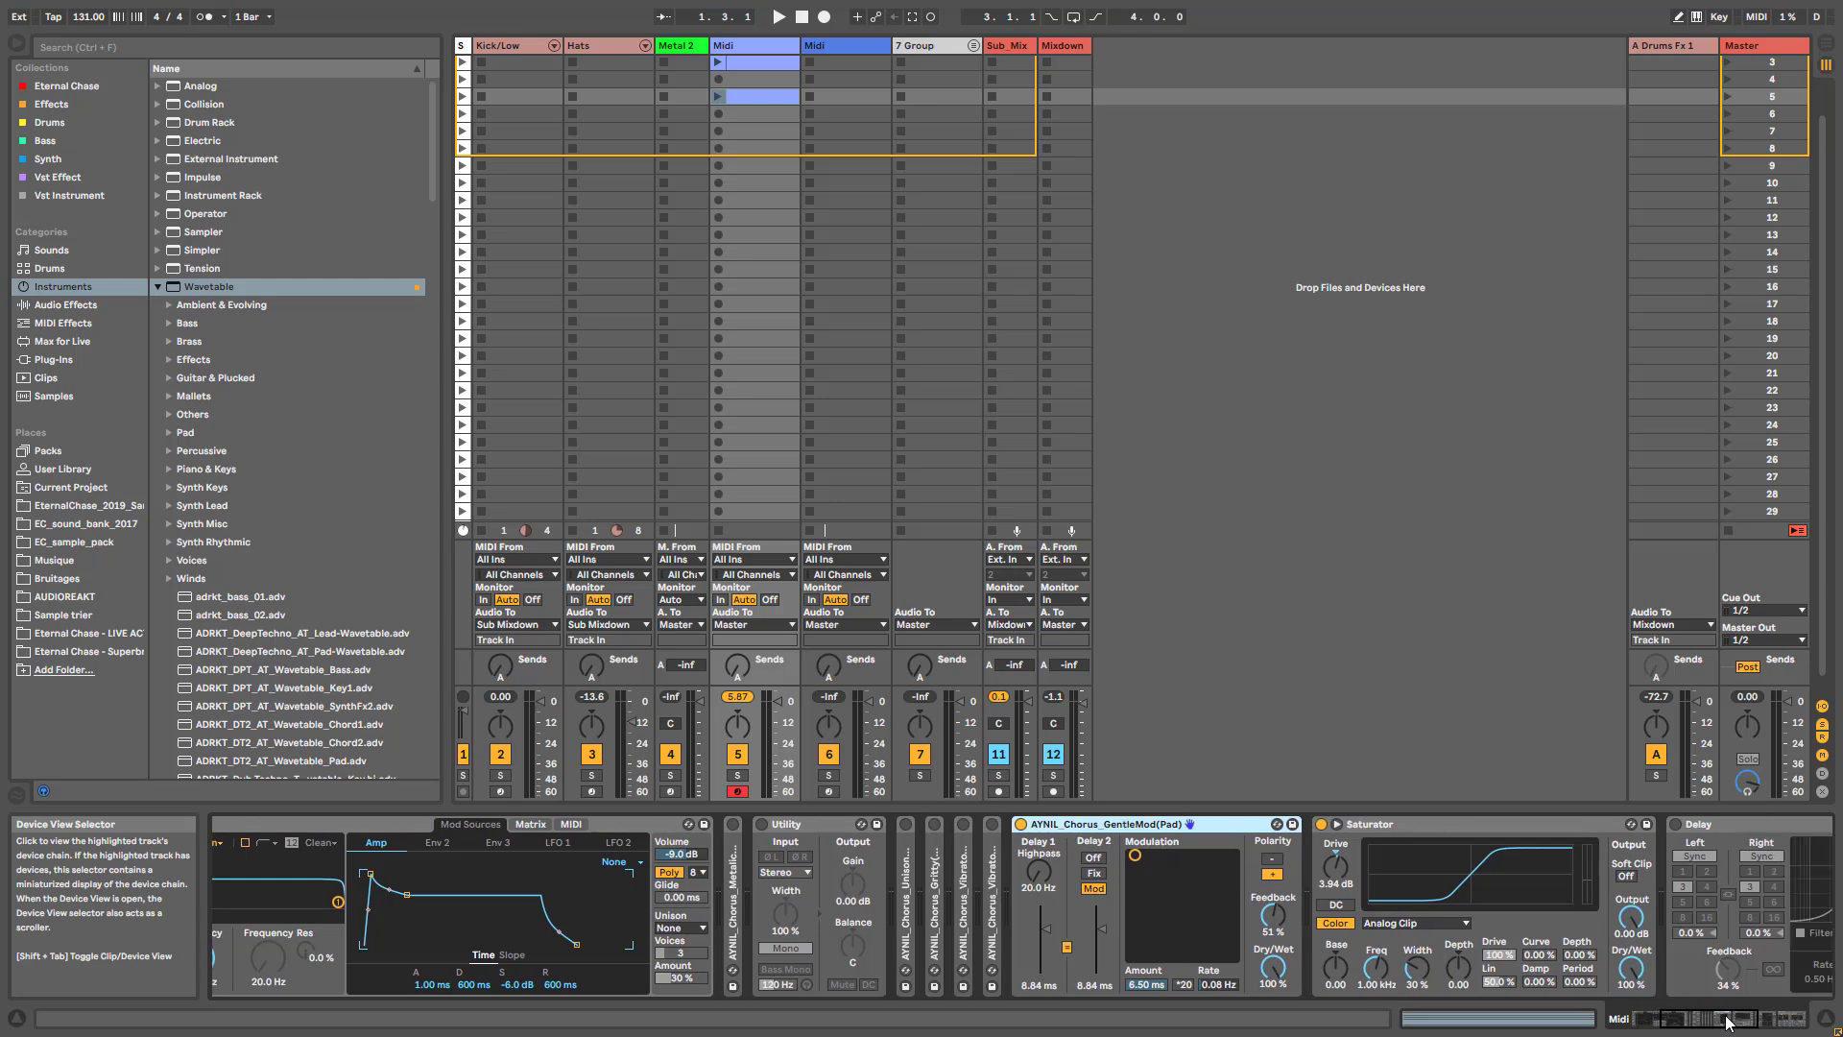
drag(1740, 1022, 1653, 1016)
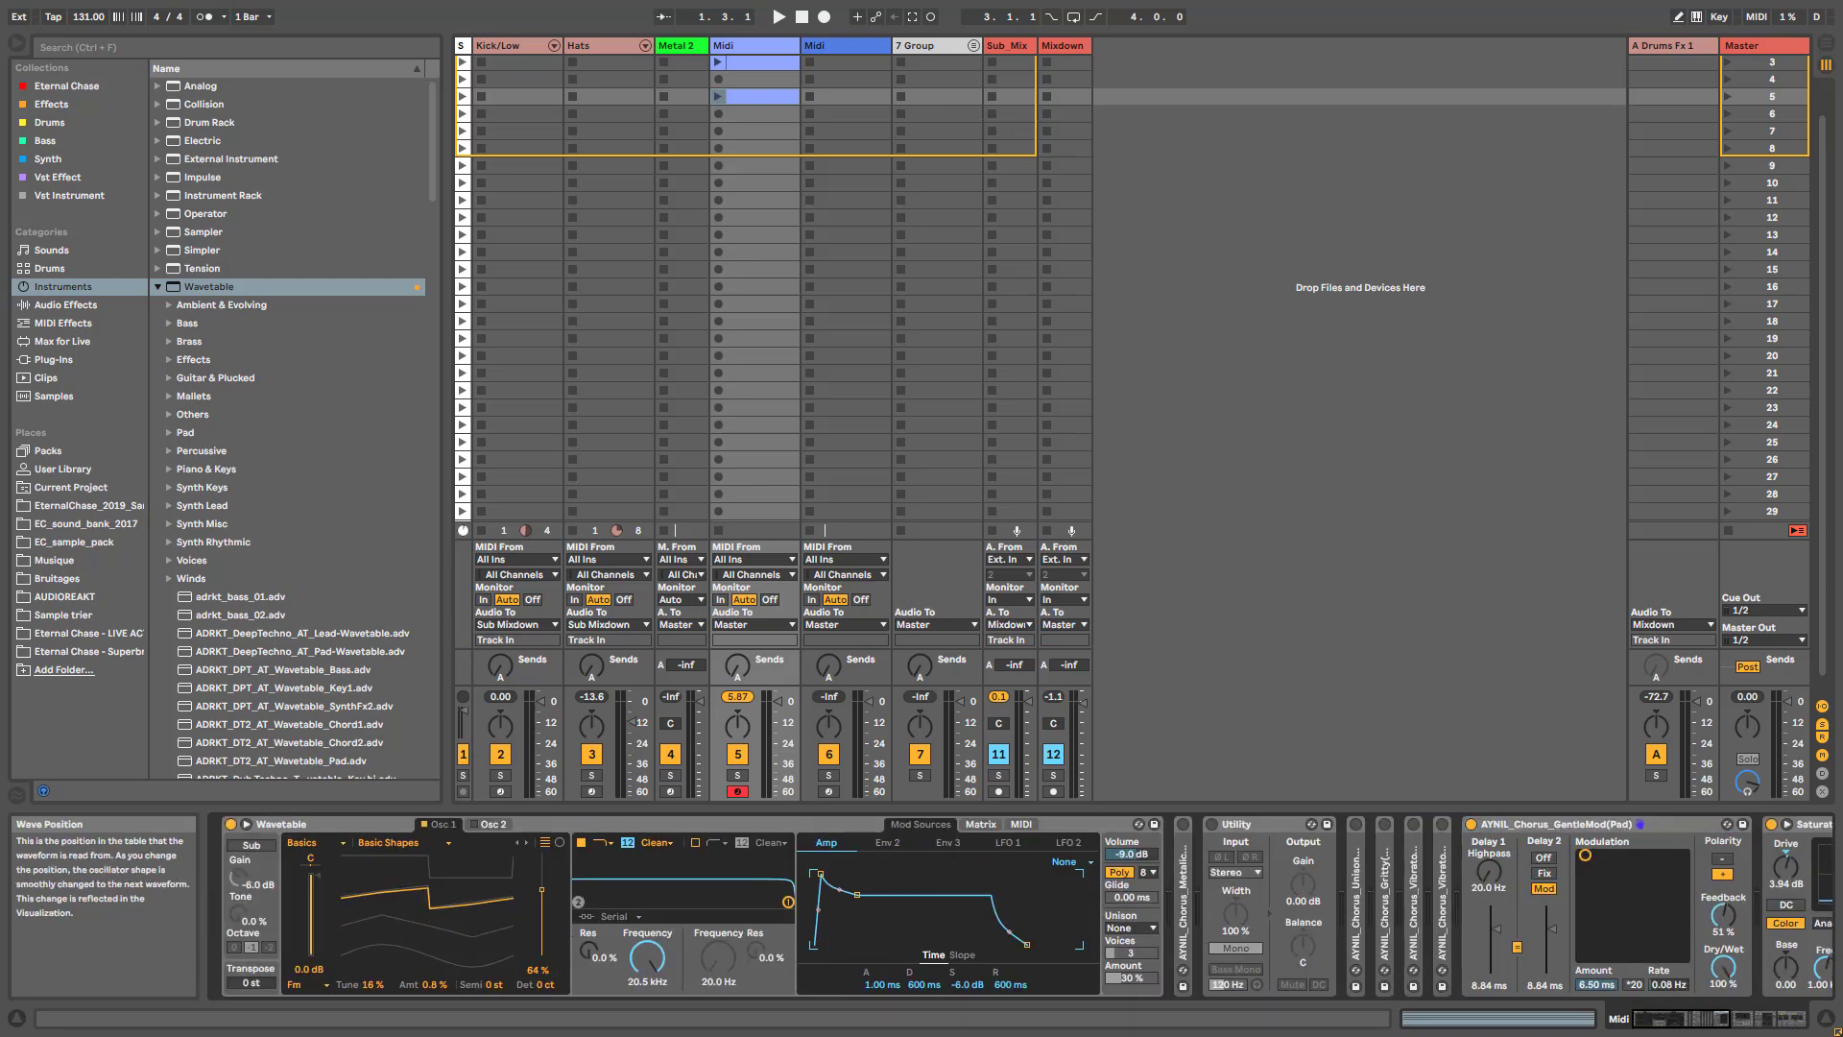
drag(541, 889, 541, 886)
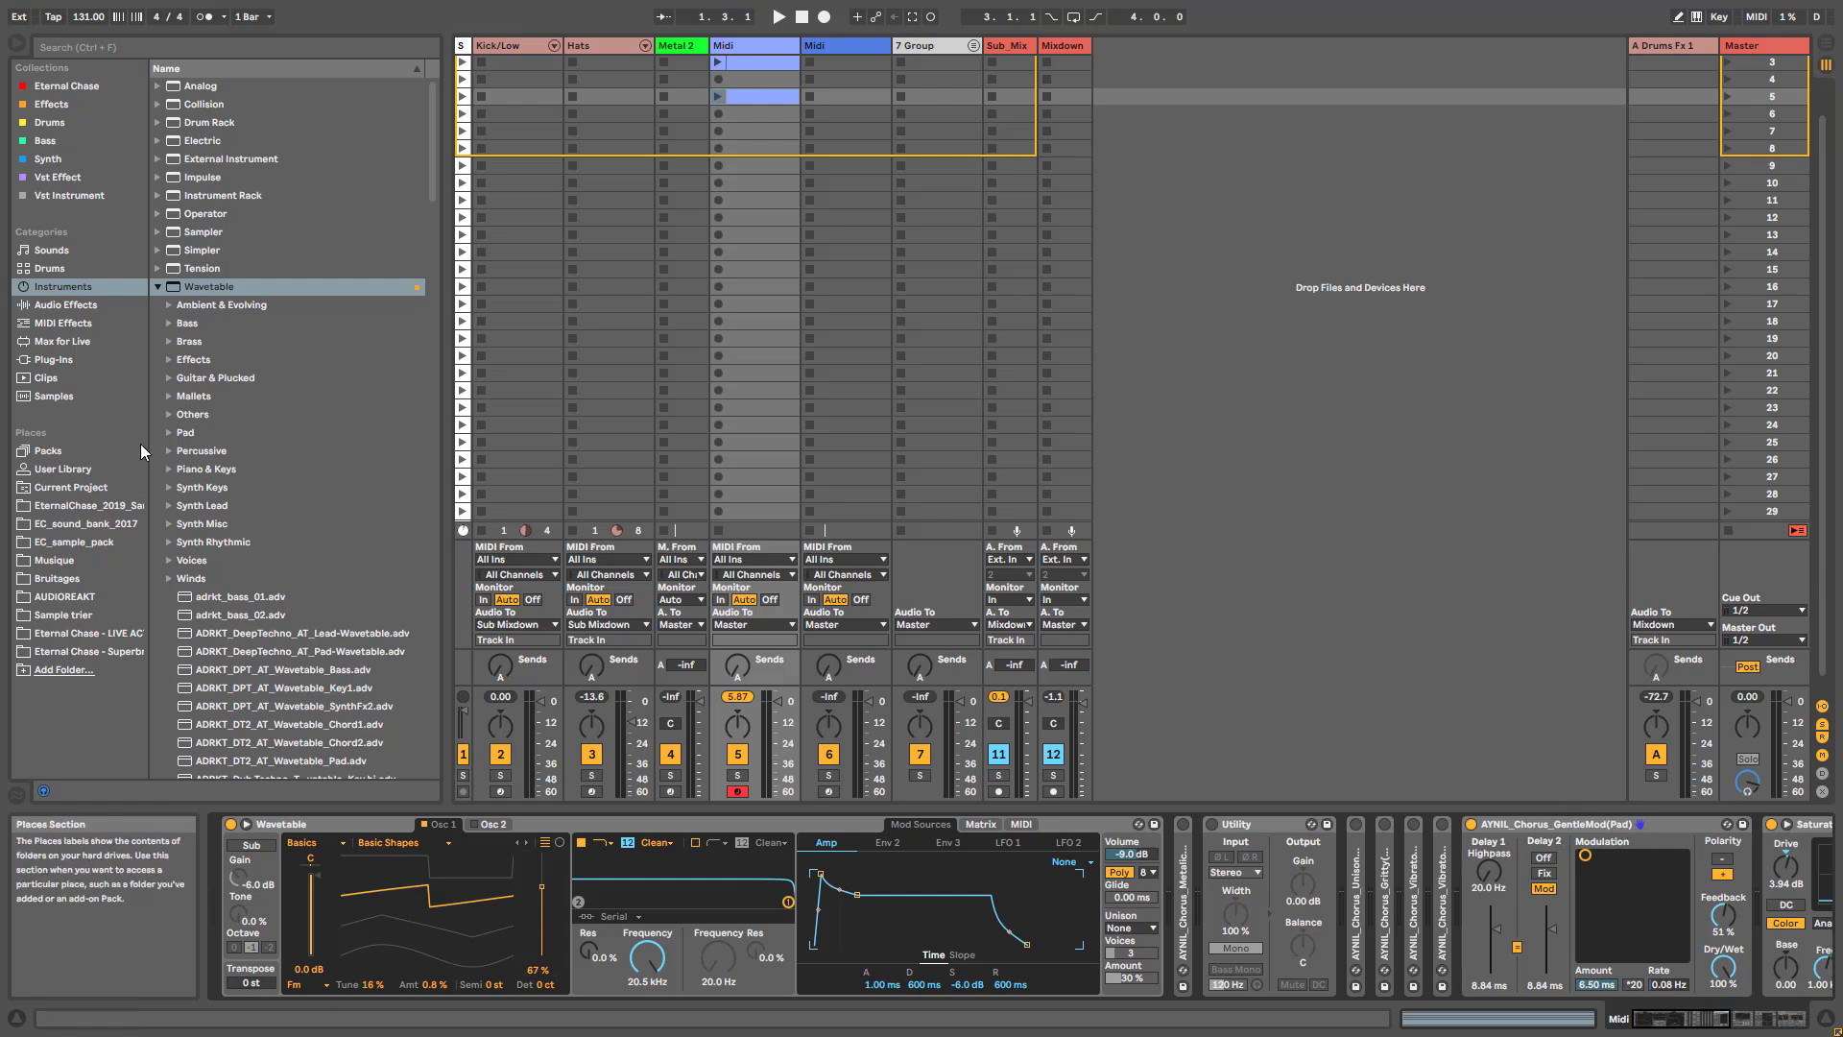
- Browse the audio effects and list the saved Chorus presets
click(67, 305)
scroll(221, 575, down, 1)
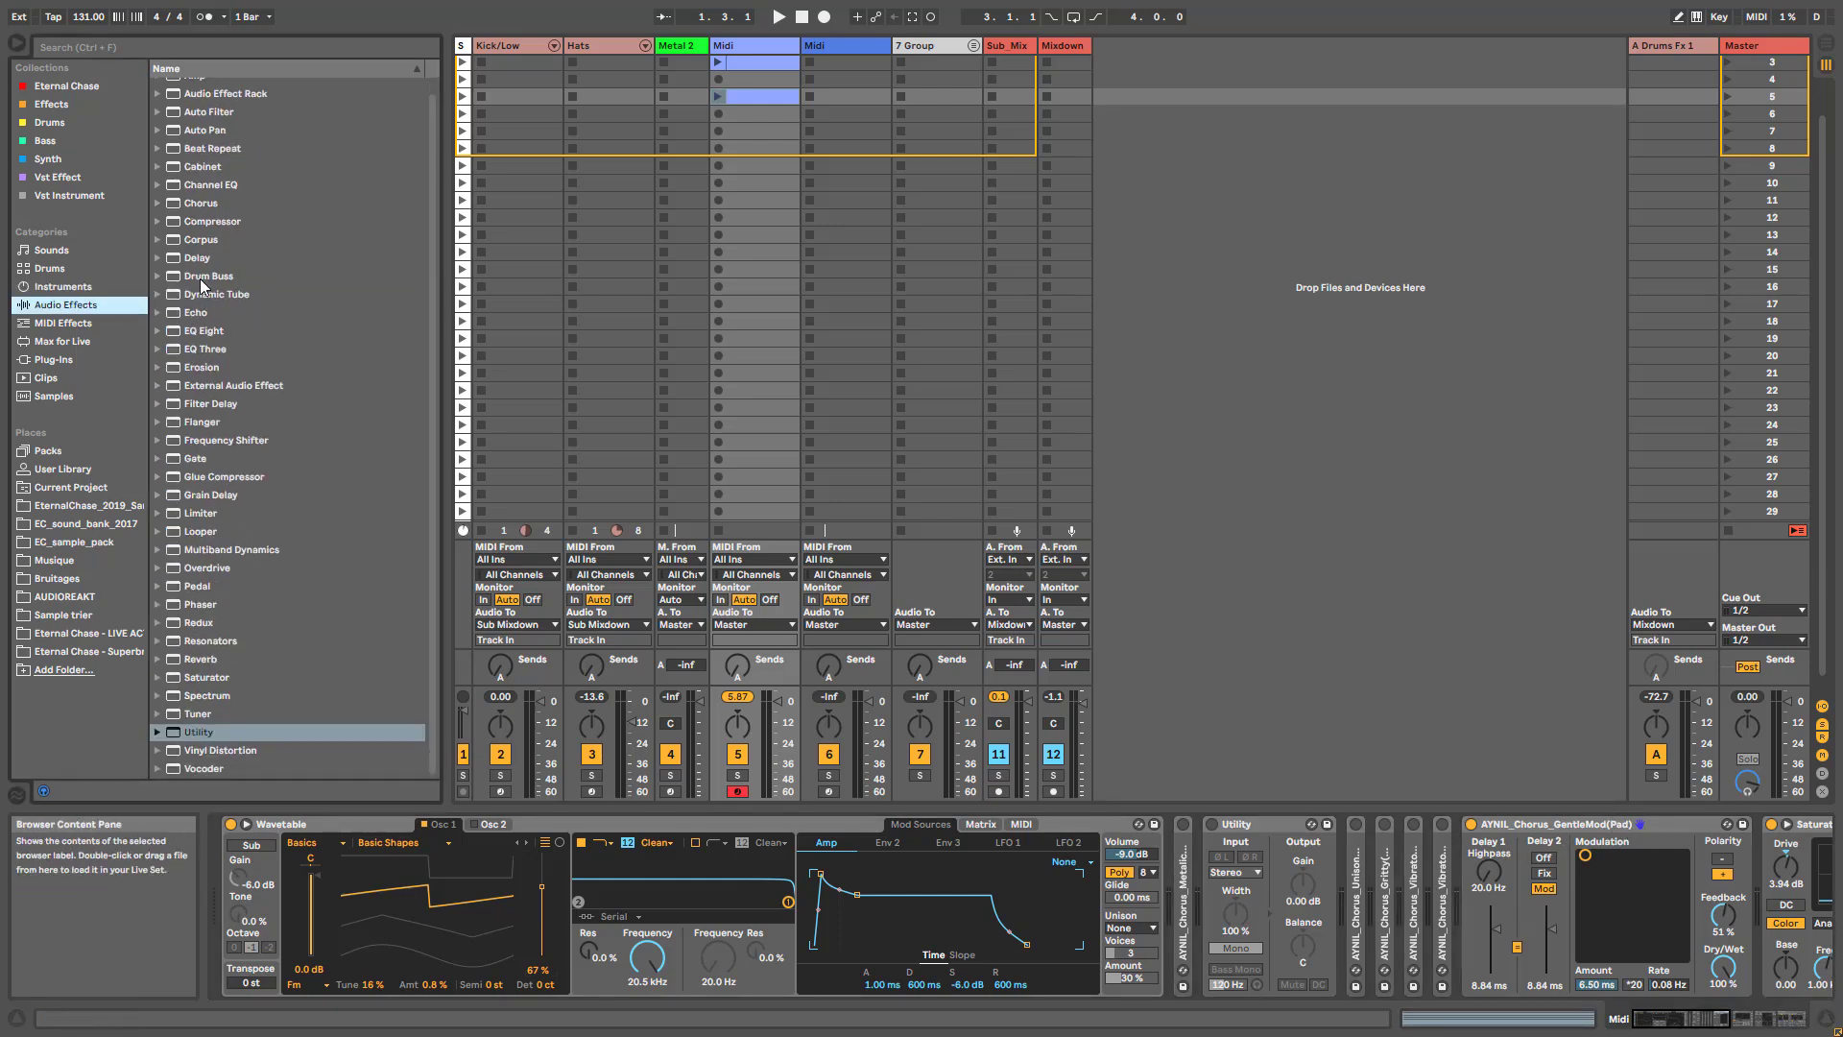
scroll(158, 221, up, 1)
click(158, 212)
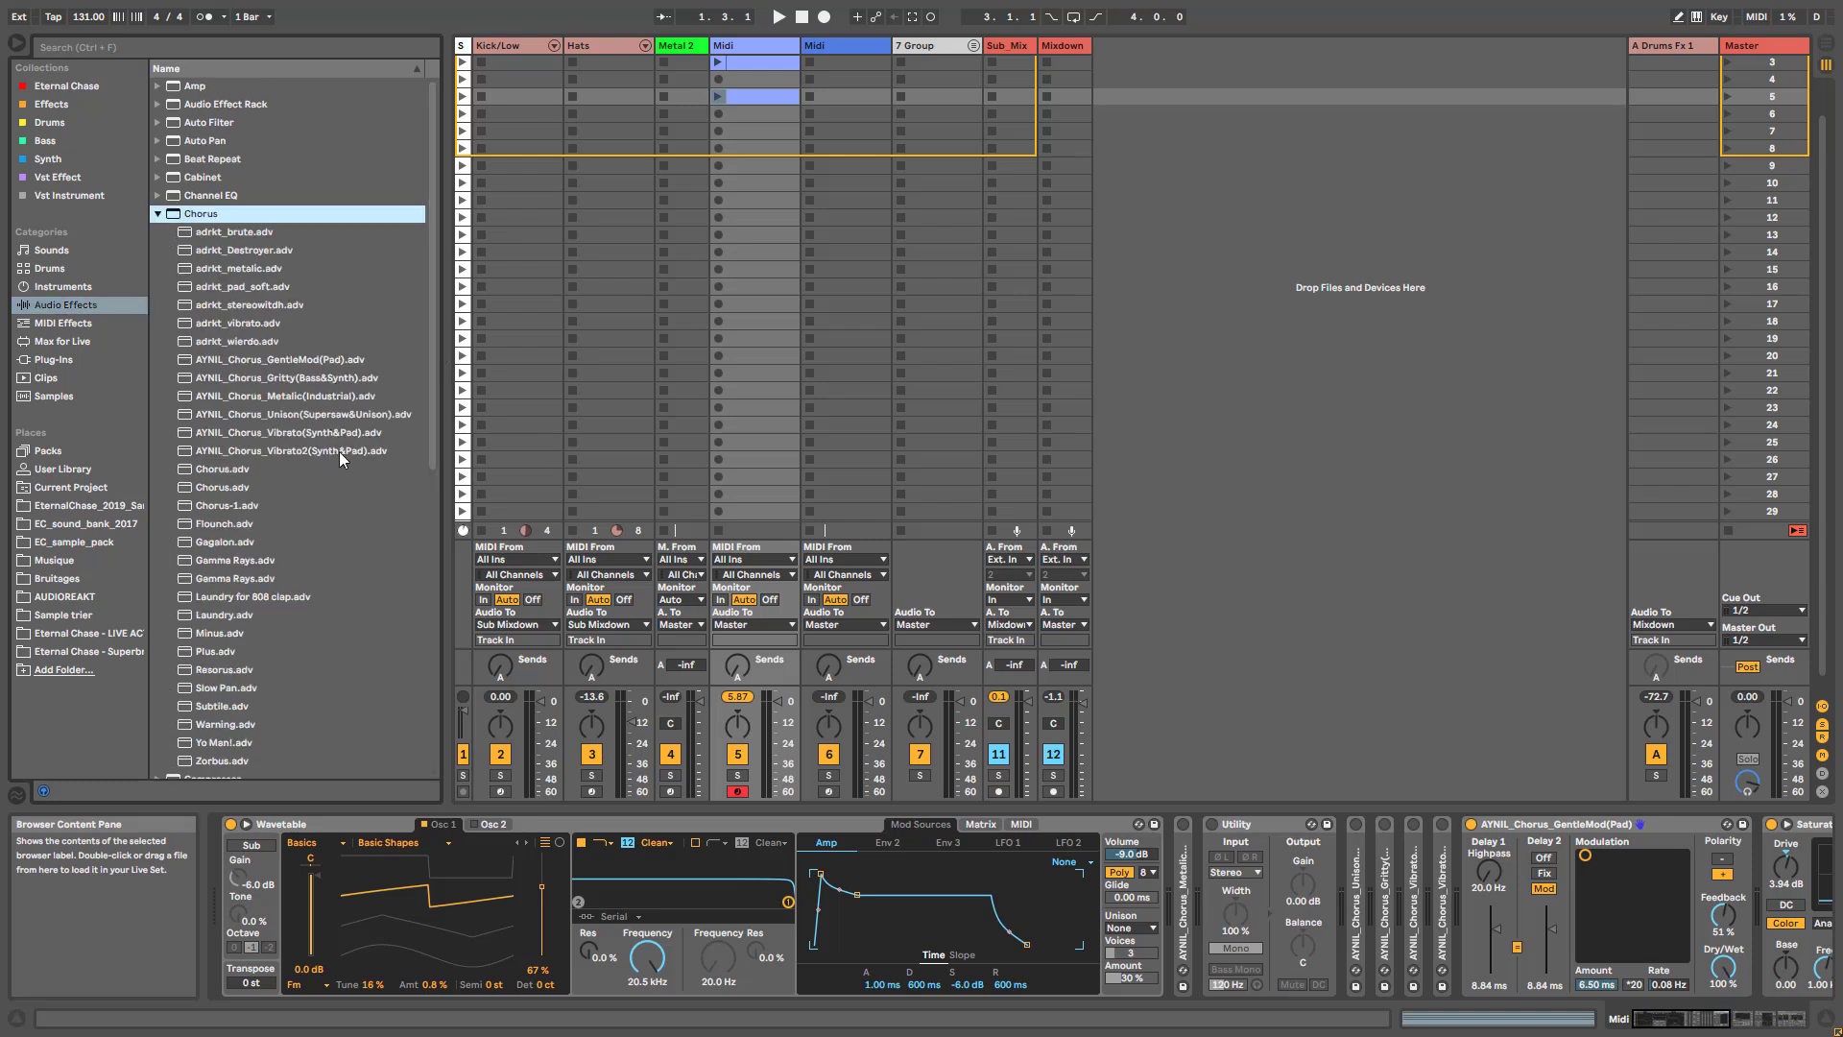
- Set ADRKT_Default_Reverb's Decay Time to 18.0 s and Dry/Wet to 79 %, and activate the Delay
drag(1687, 1018, 1729, 1018)
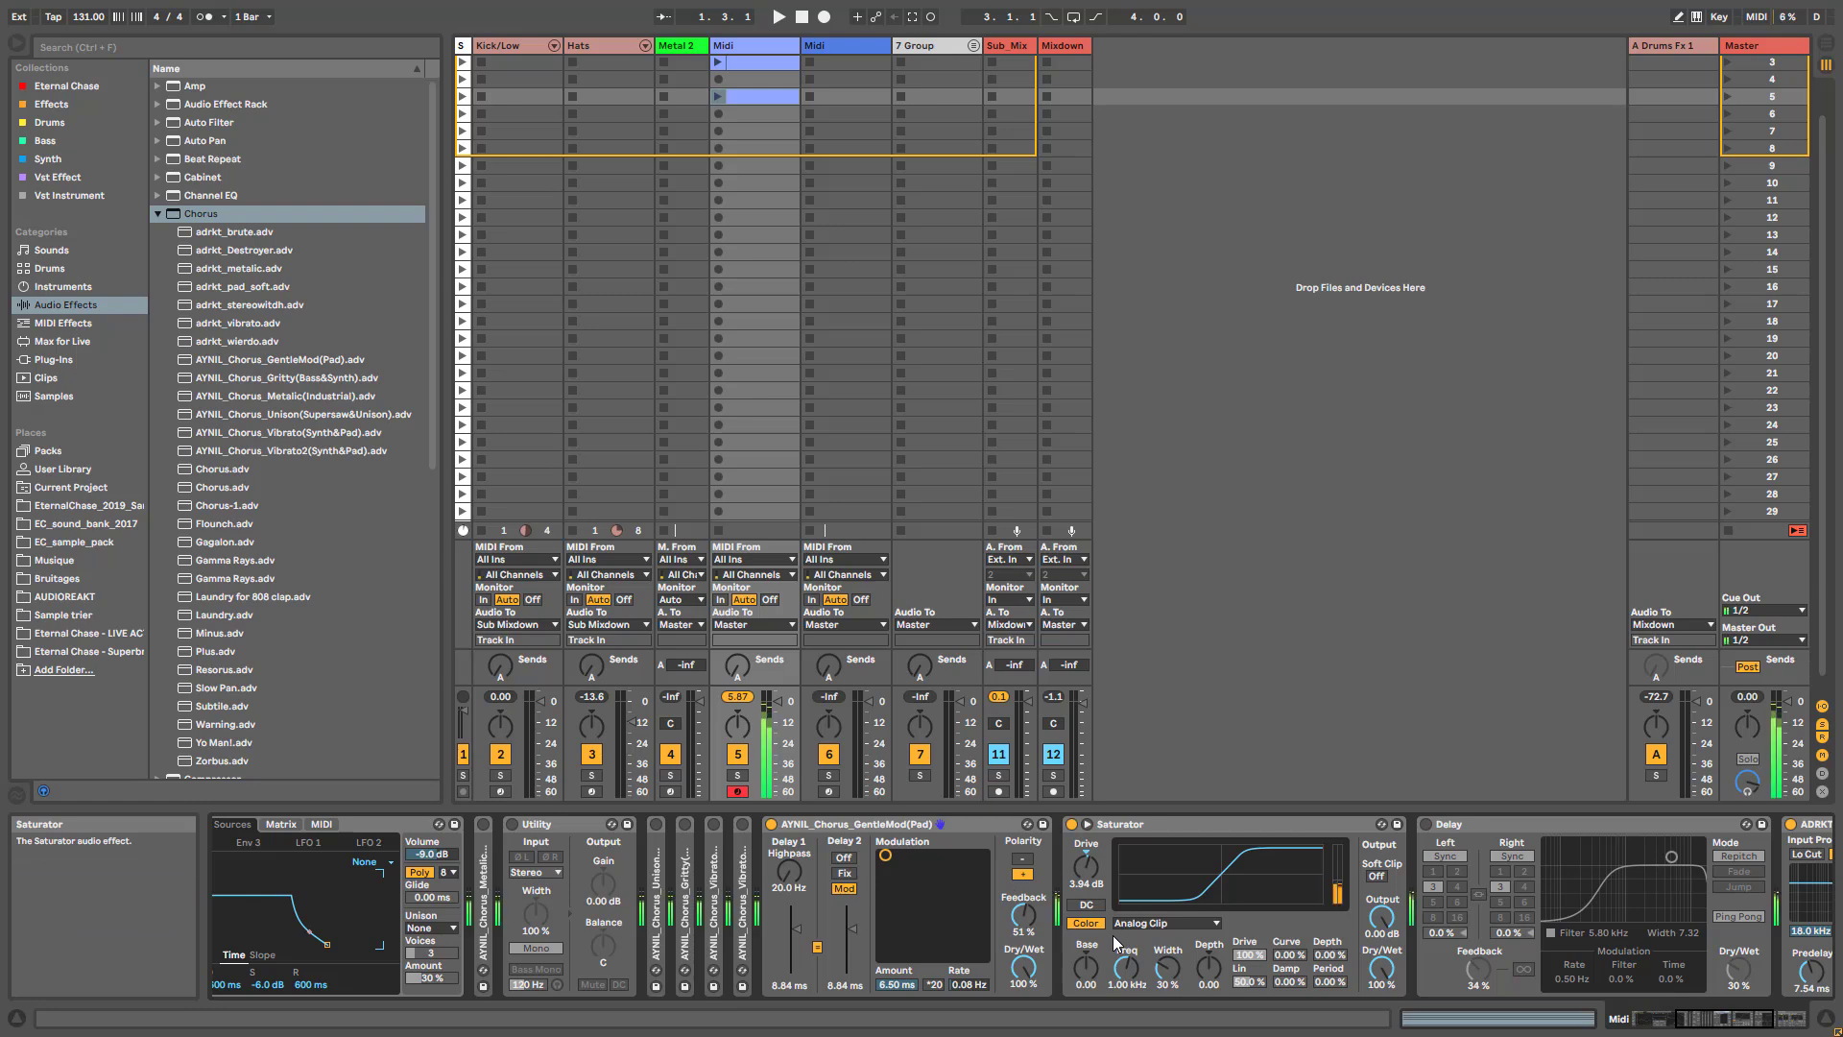
drag(1749, 1017, 1783, 1017)
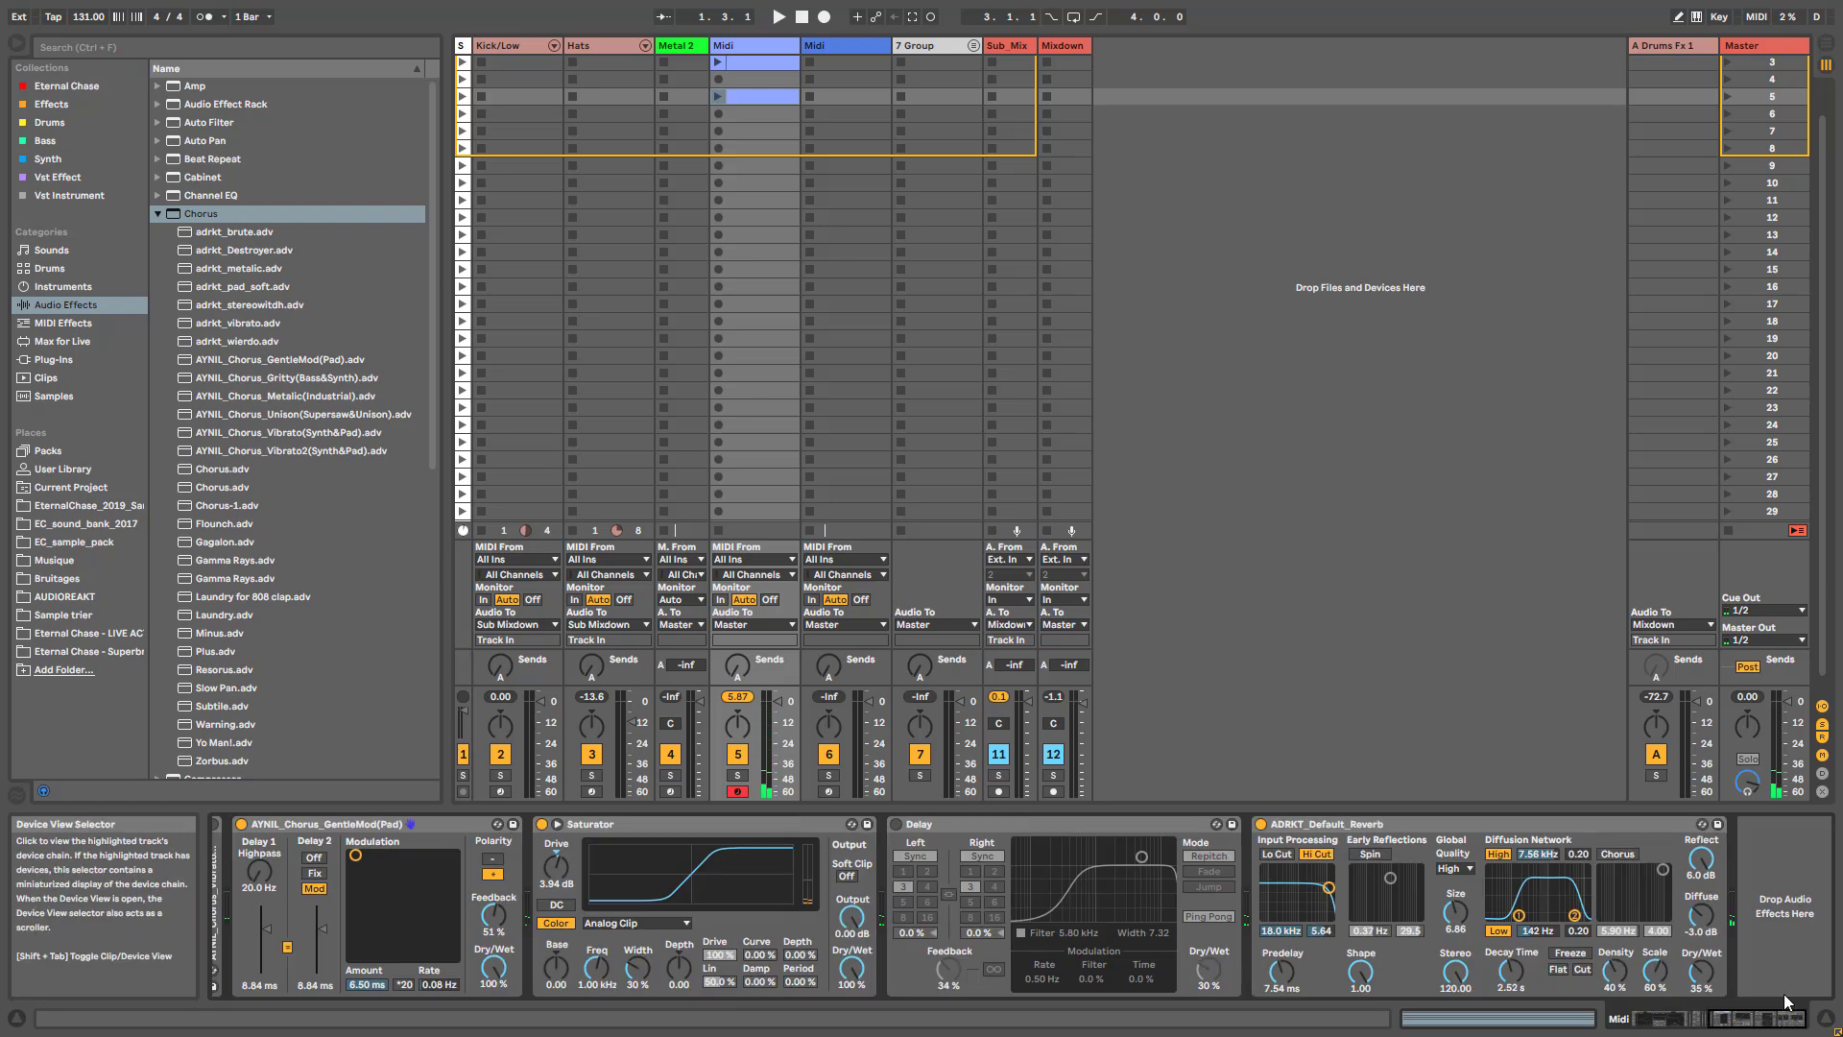
drag(1700, 972, 1700, 968)
drag(1508, 983, 1509, 951)
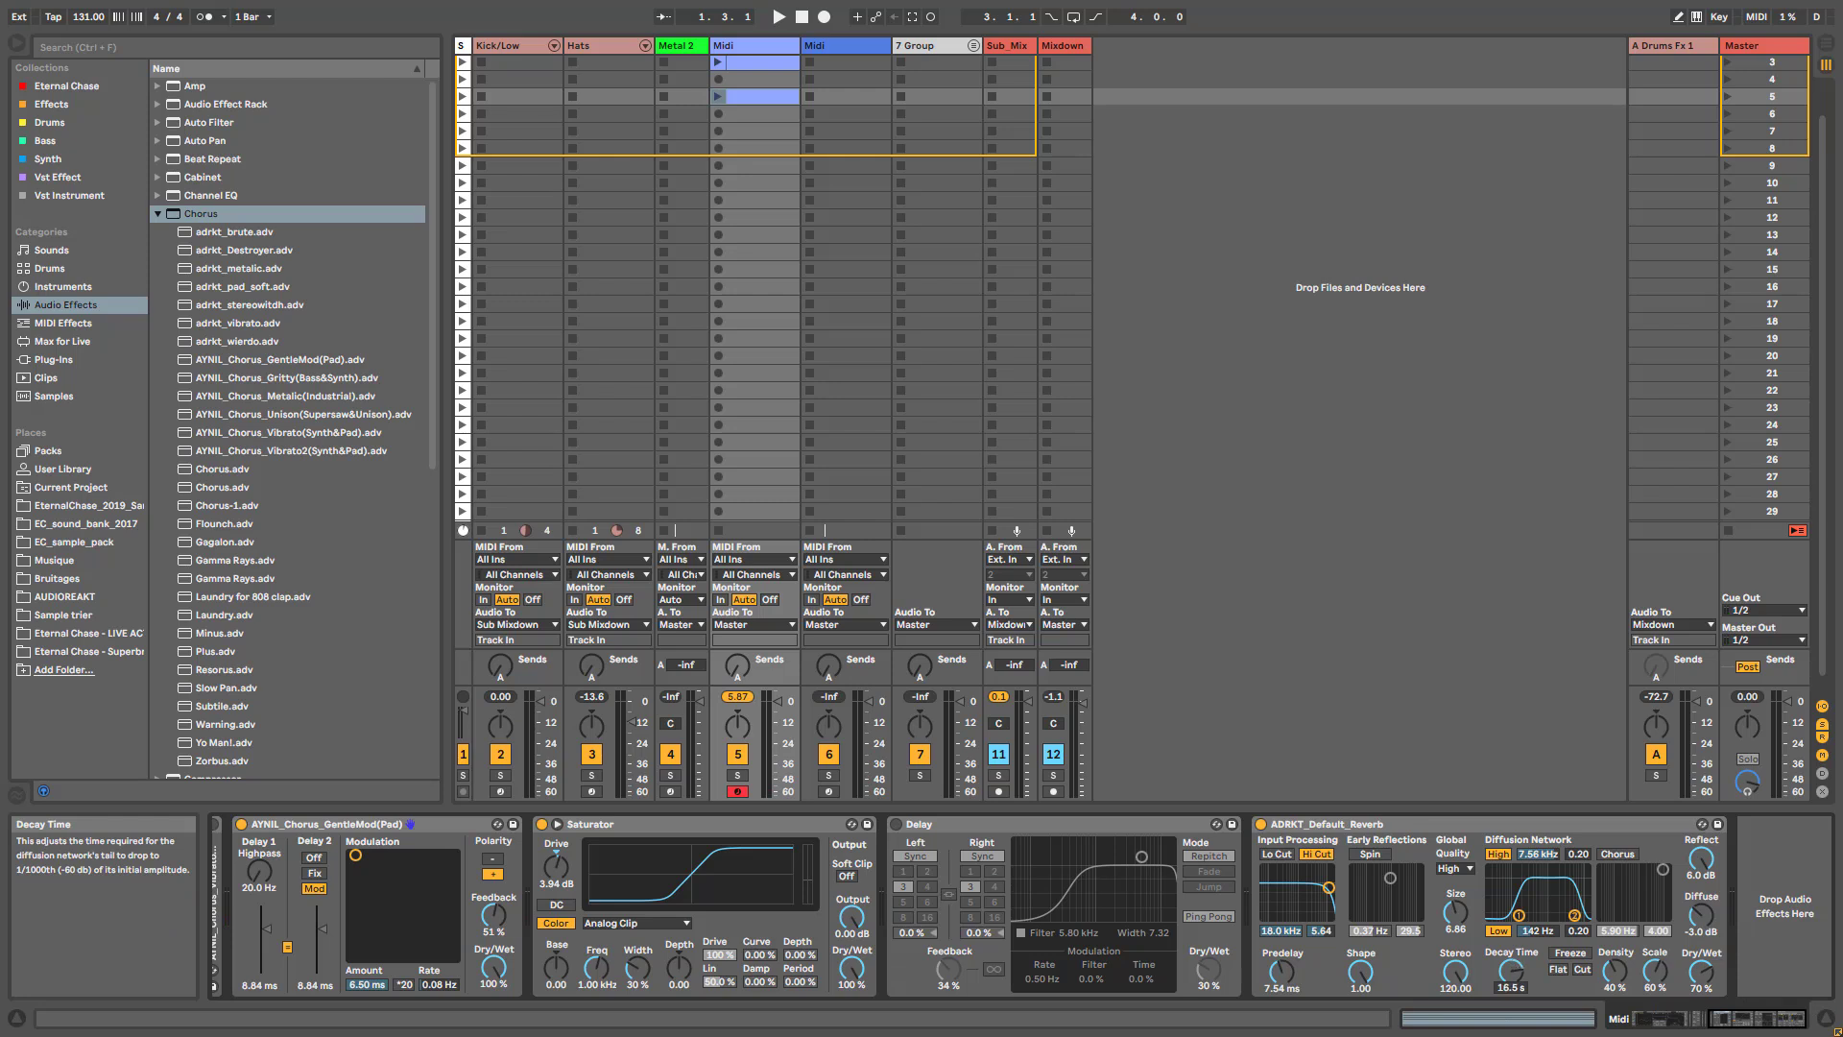
drag(1721, 983, 1721, 971)
click(896, 823)
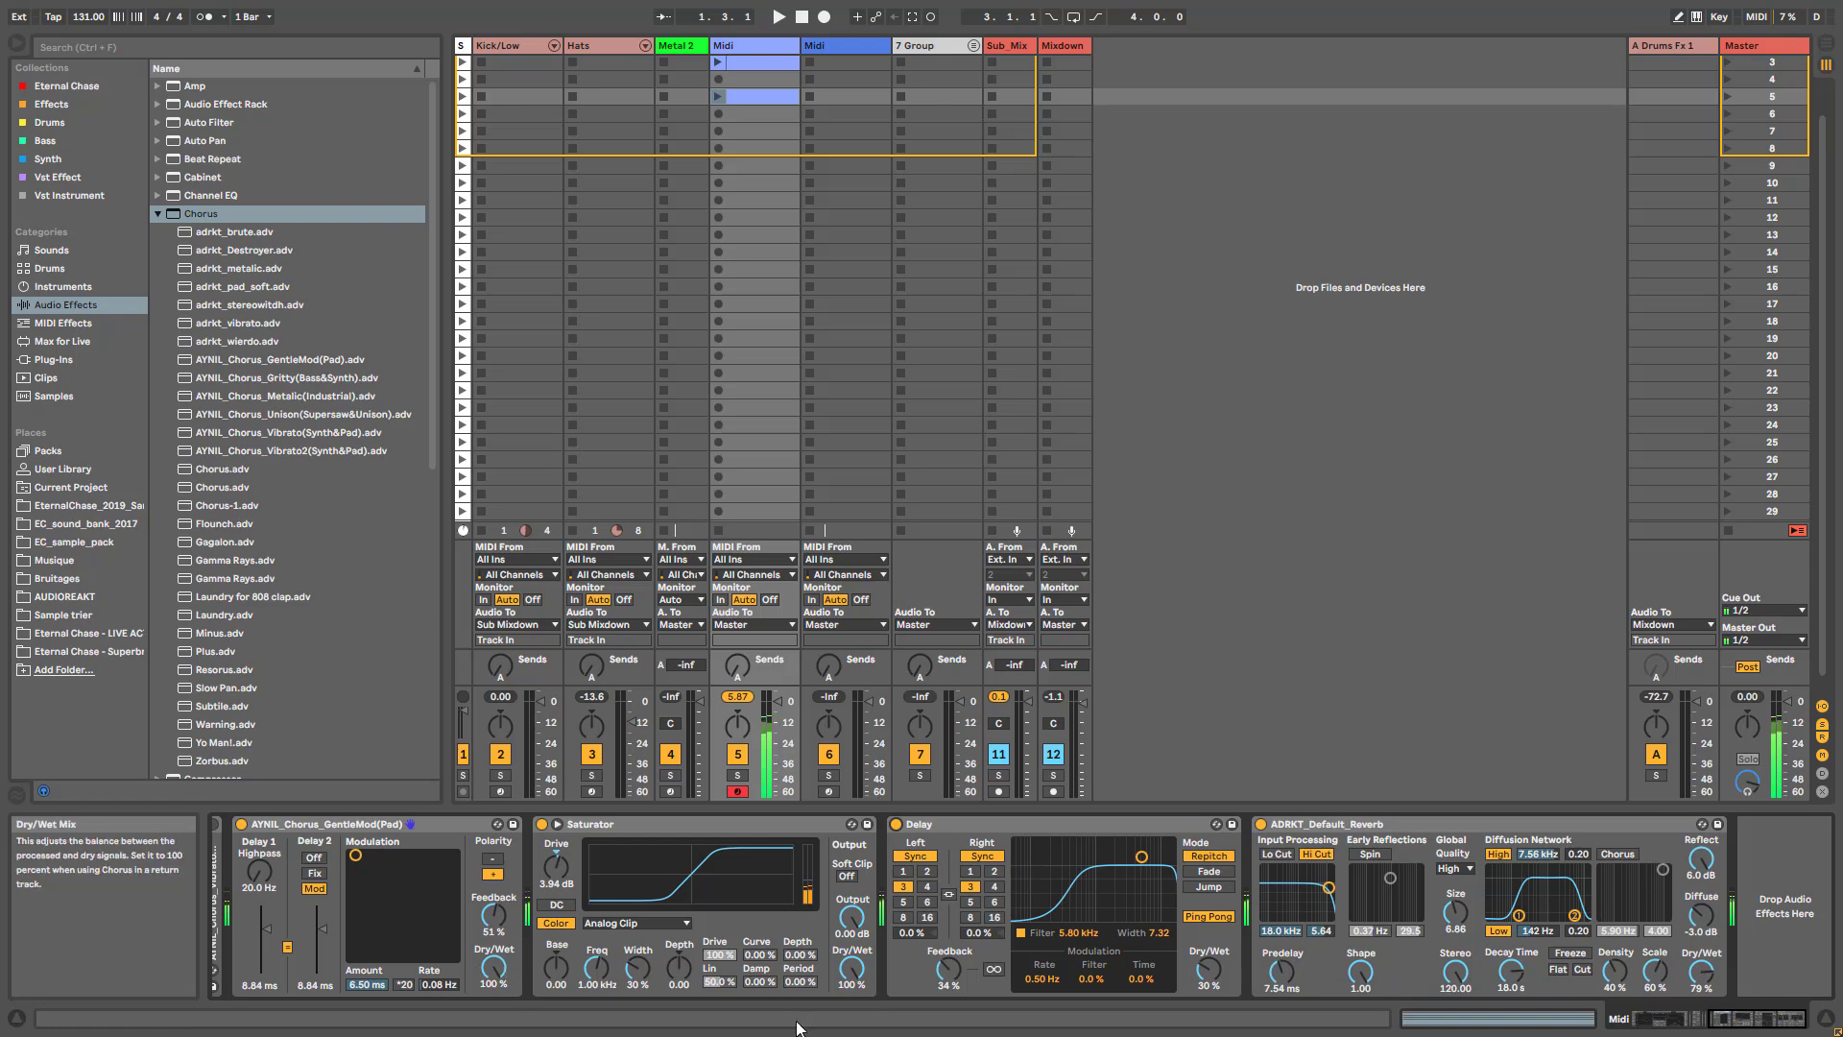
- Set Wavetable's Osc 1 effect mode to None and lower the filter frequency to 296 Hz
drag(1740, 1019, 1621, 1015)
drag(645, 963, 645, 1017)
click(327, 986)
click(318, 926)
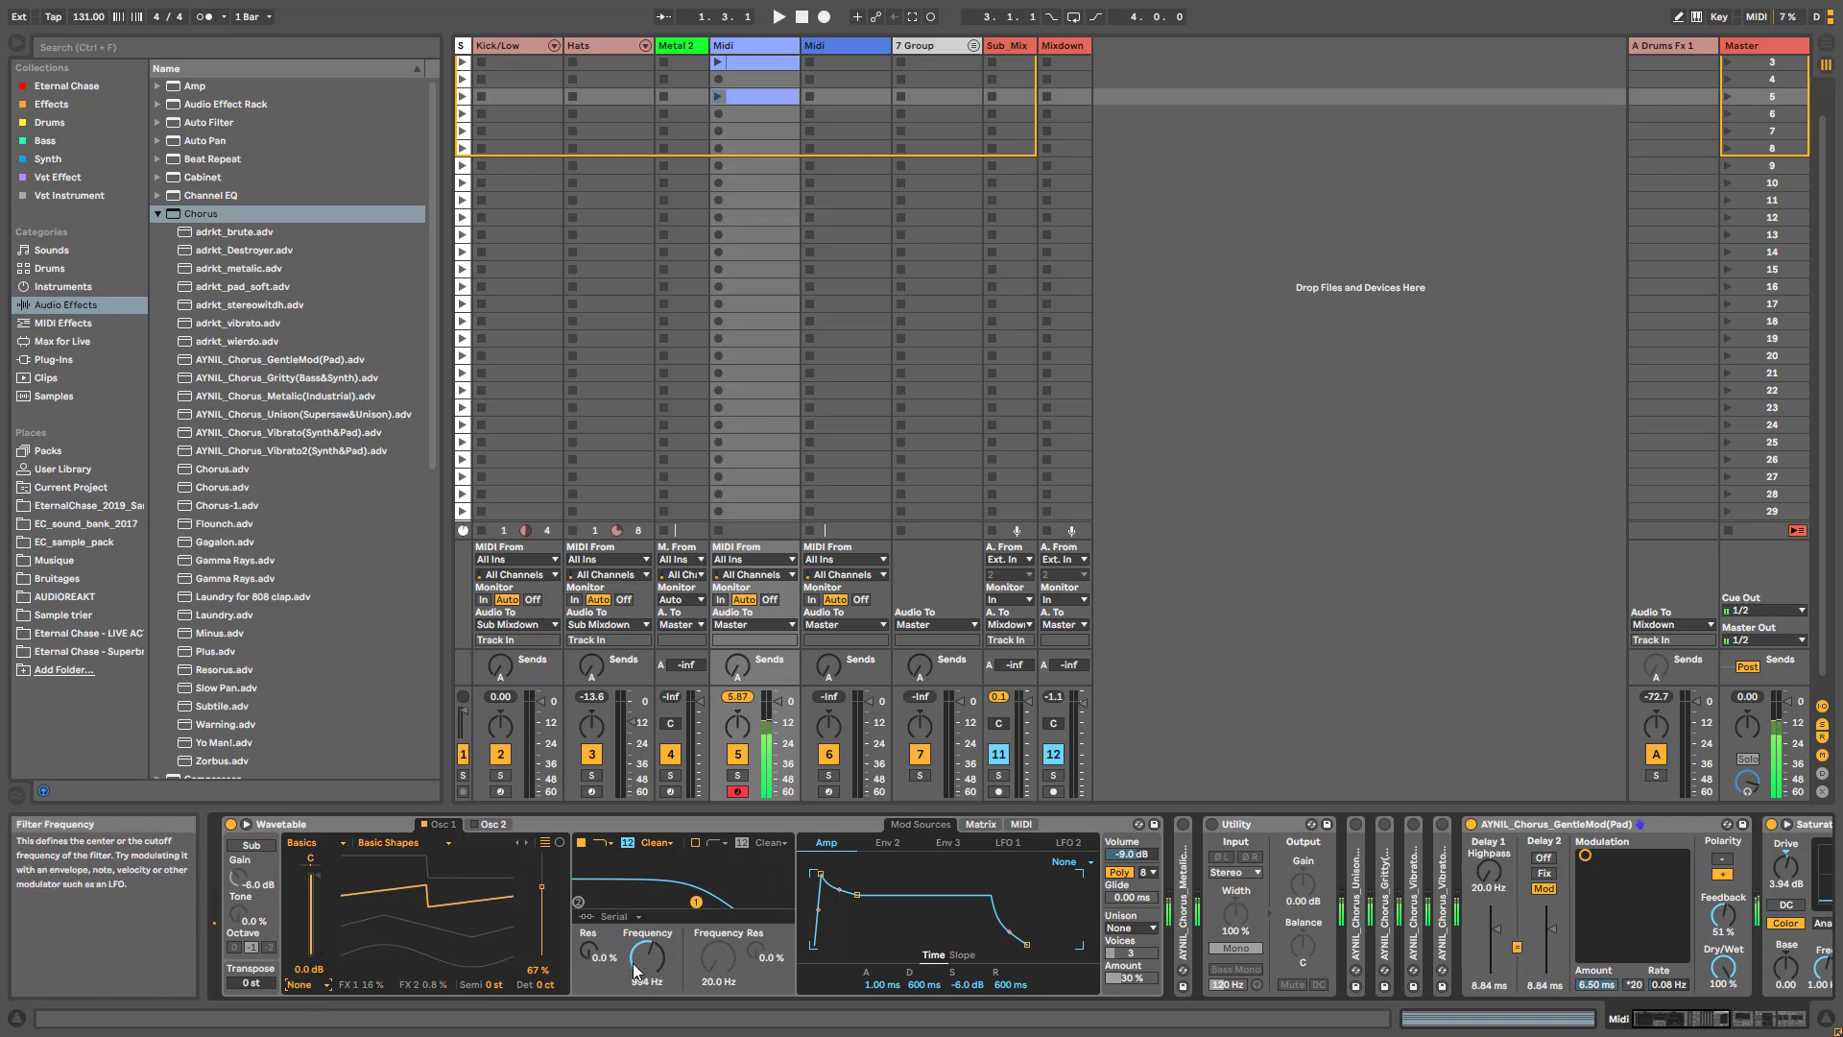
drag(660, 964, 660, 999)
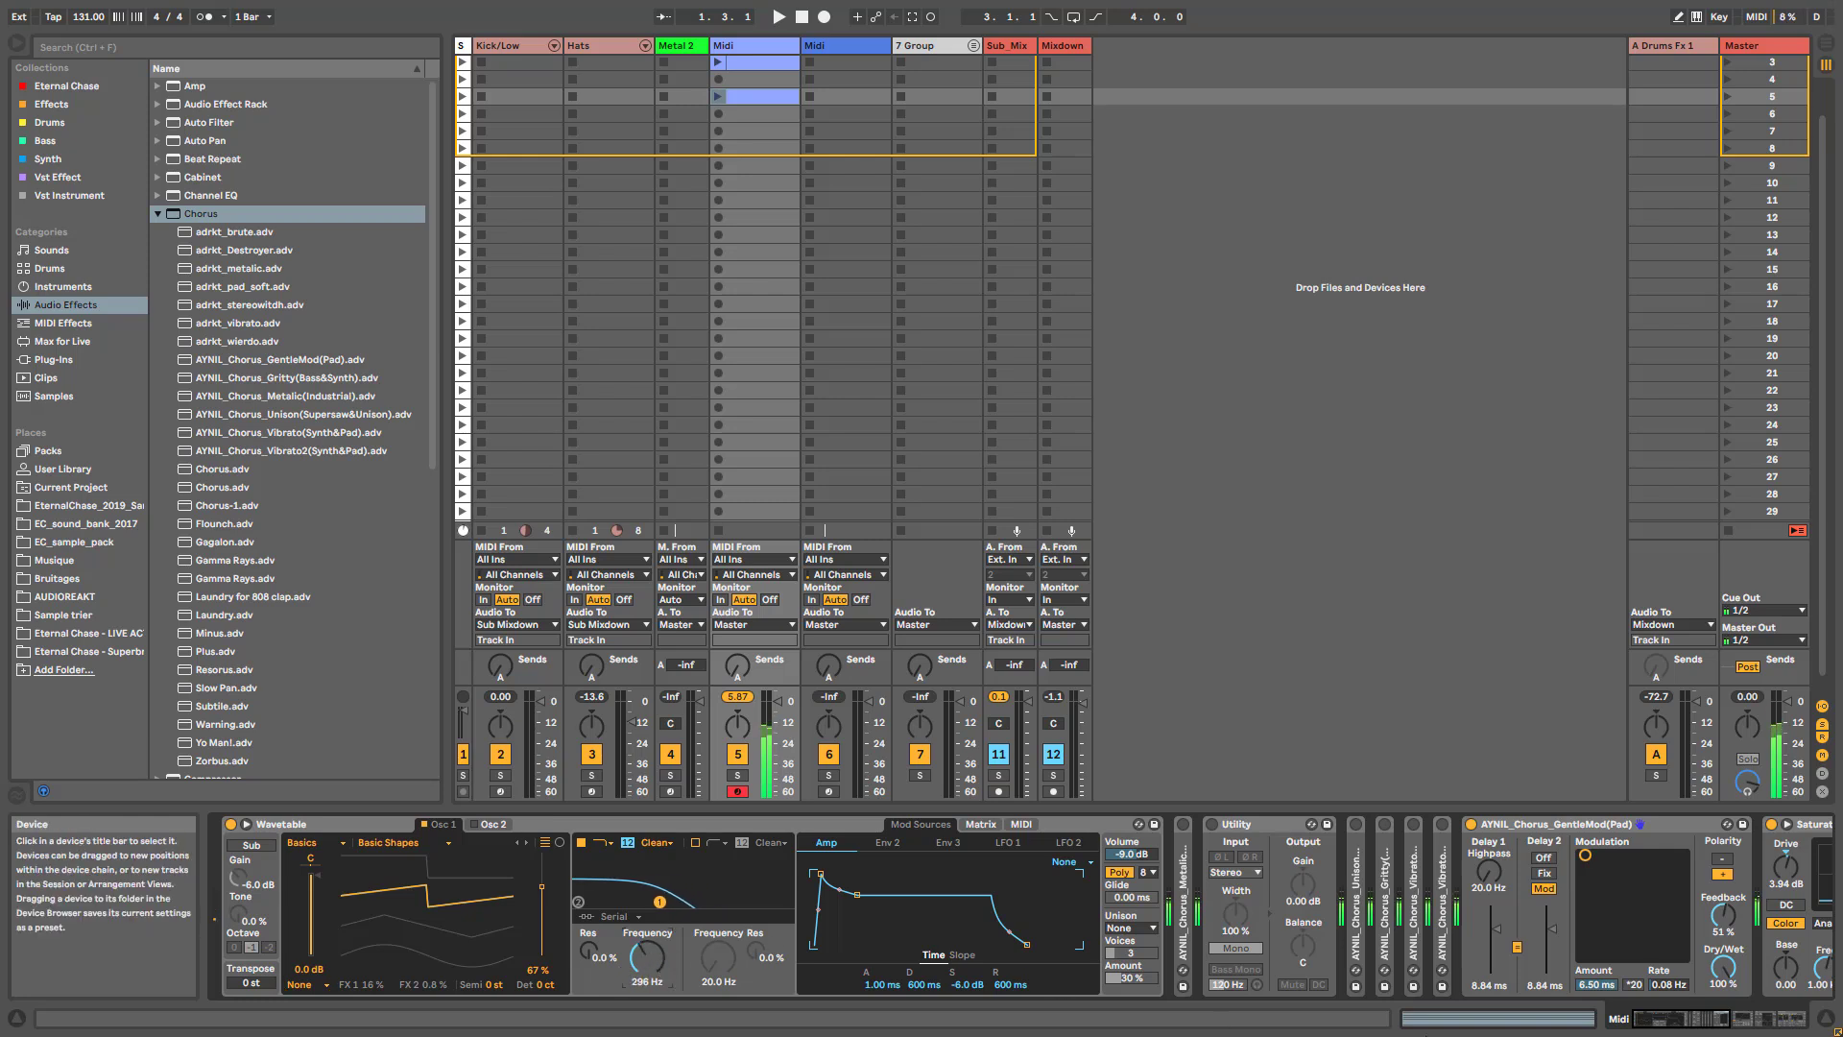
- Raise Wavetable's filter frequency to 1.24 kHz and compare the GentleMod chorus's Dry/Wet at 0 % and 100 %
drag(1677, 1018, 1693, 1019)
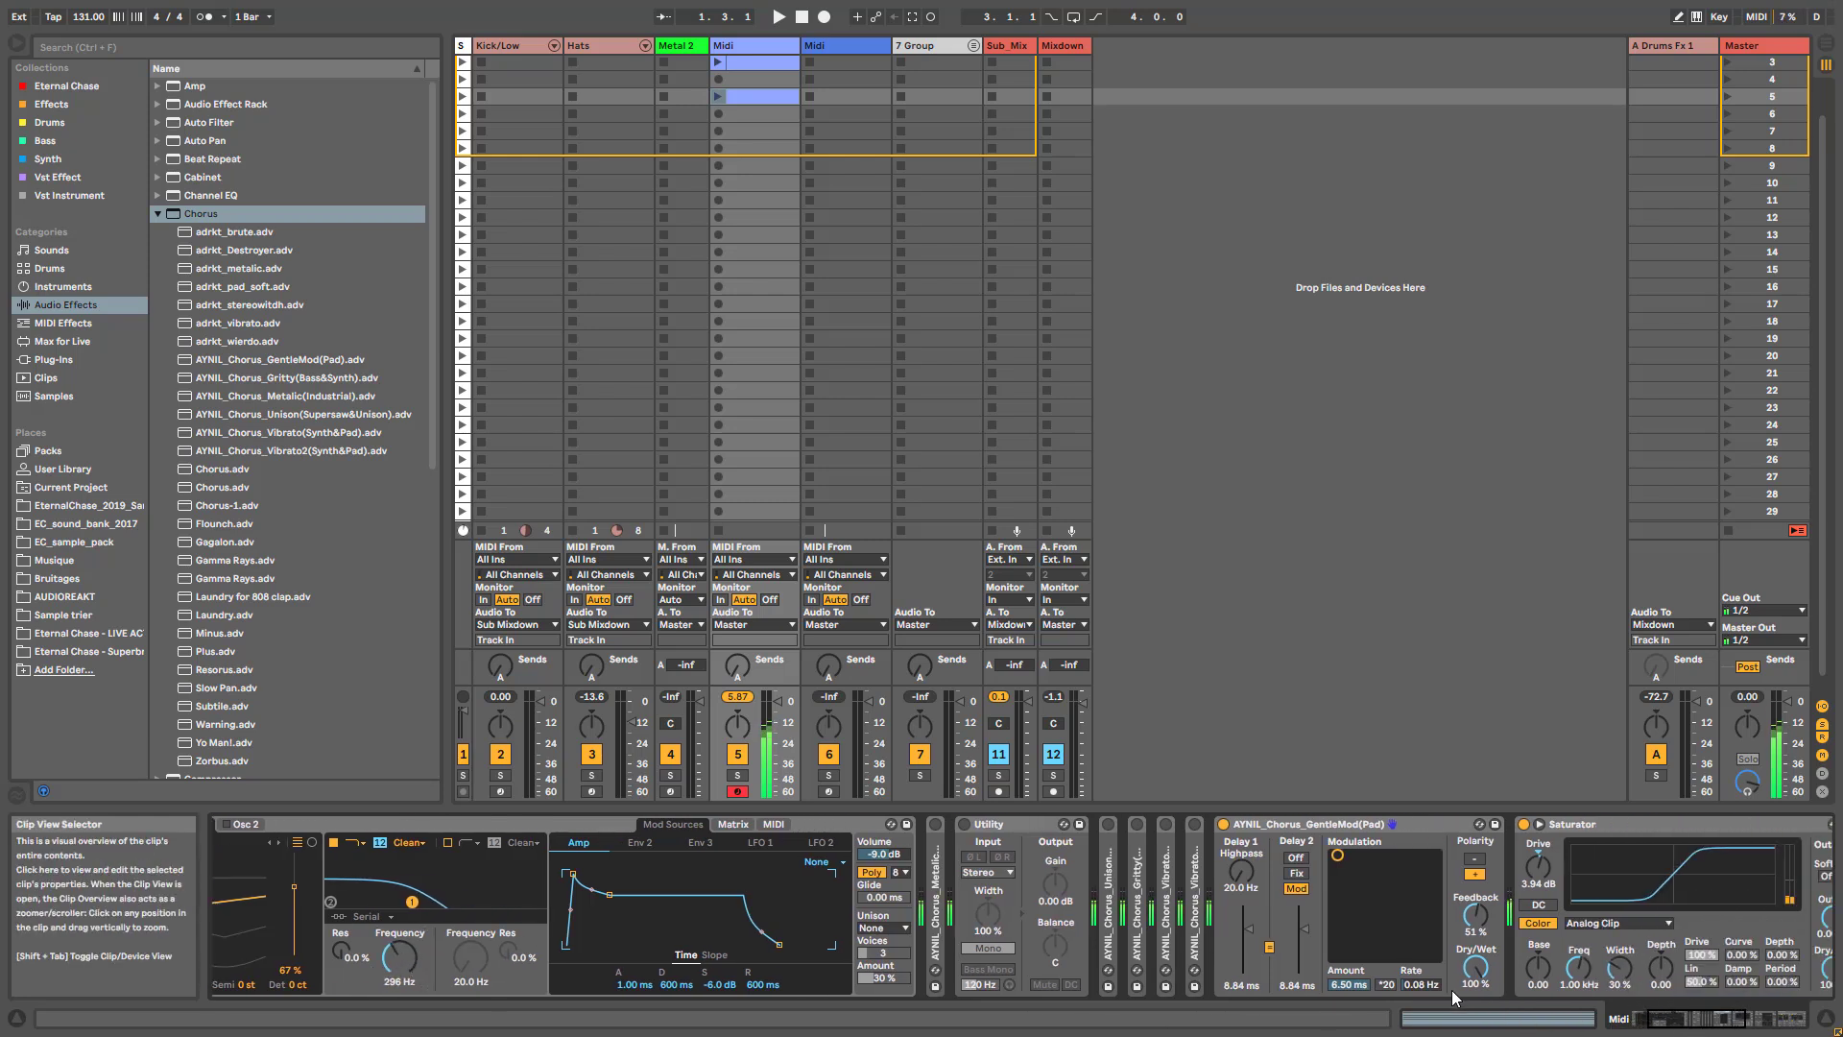
drag(399, 955, 399, 926)
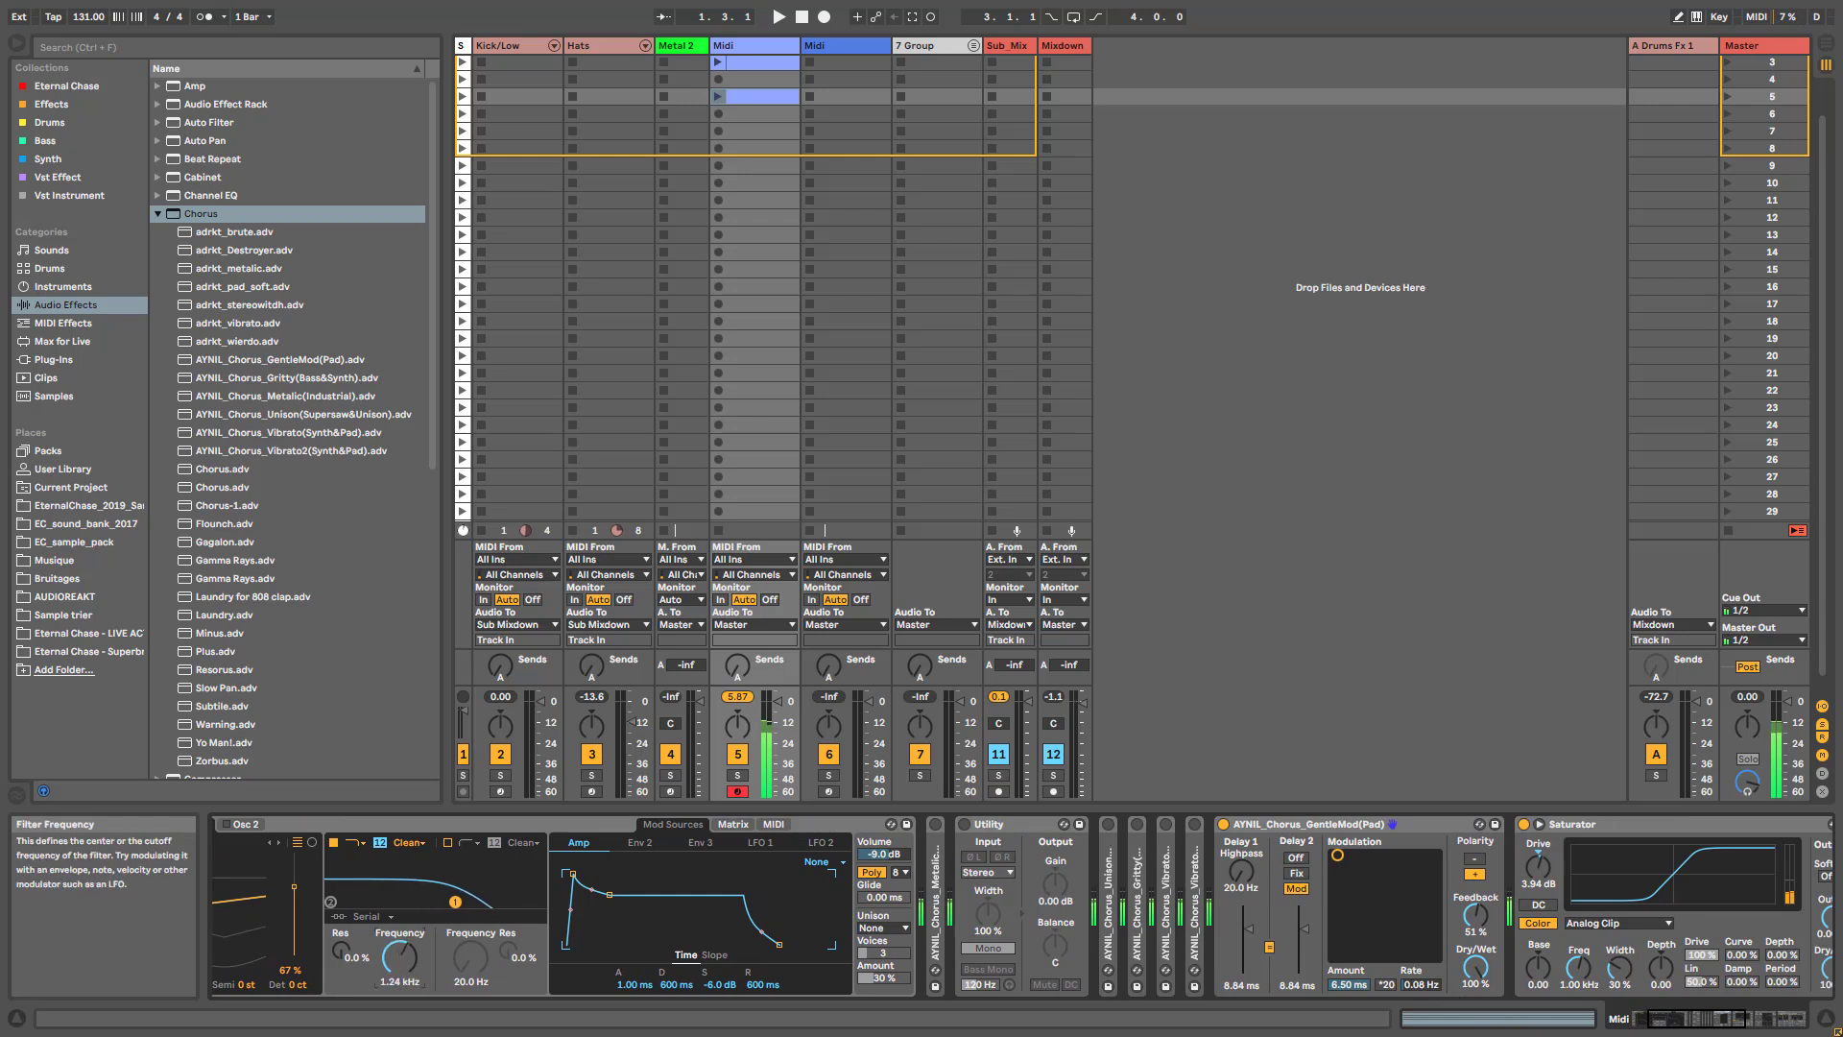
drag(1475, 966, 1475, 1008)
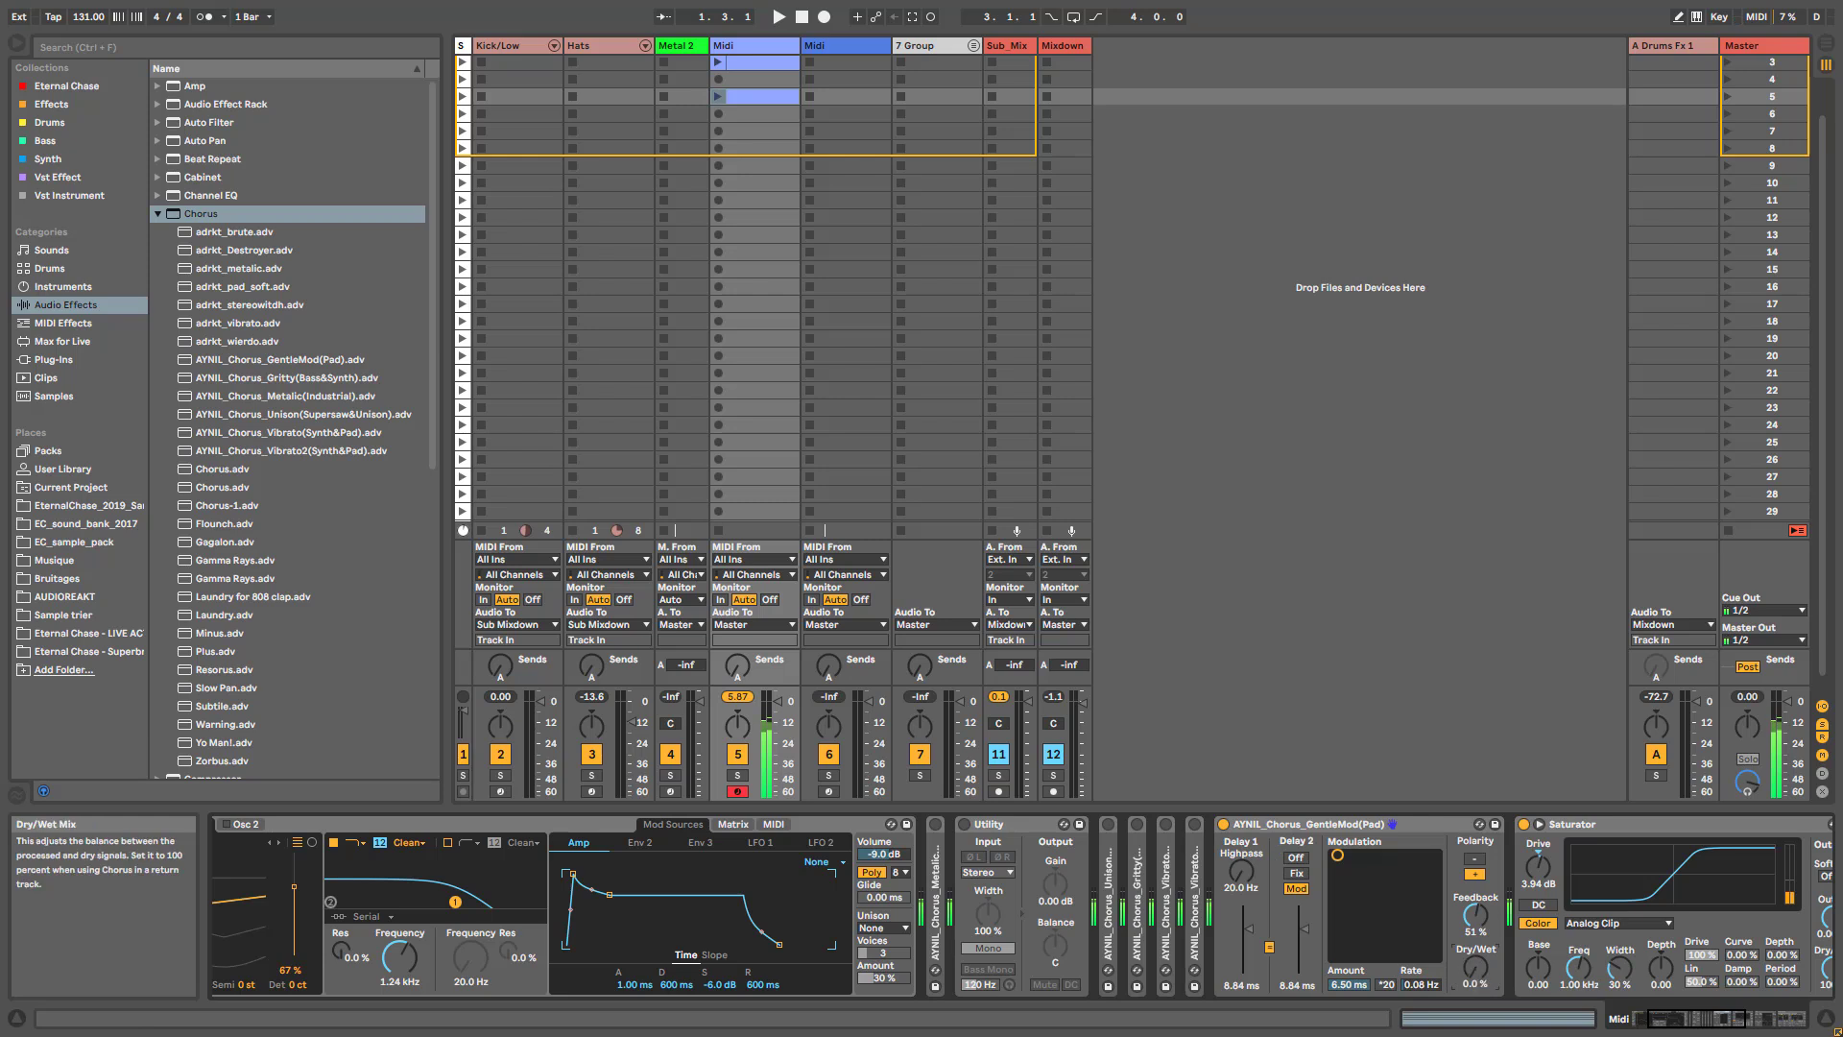
click(1727, 1023)
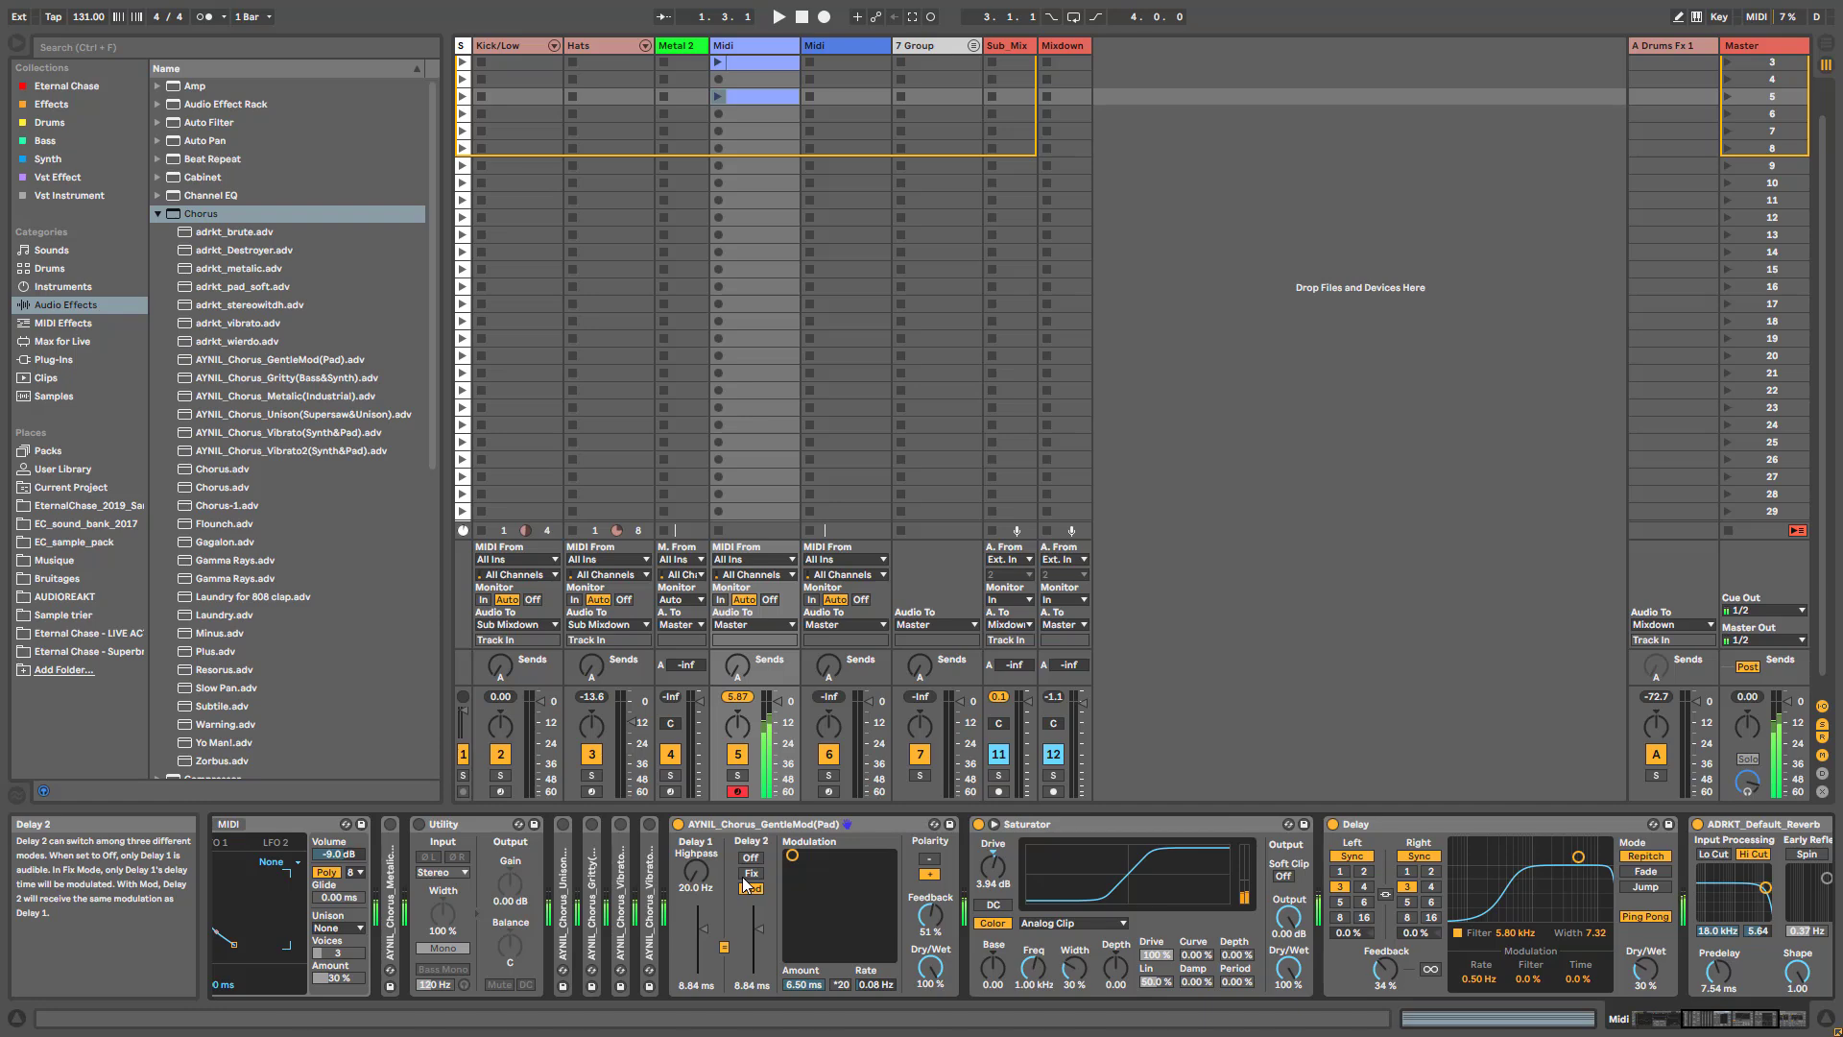
- Replace Wavetable with the AYNIL_DroneMachine_V1.adg rack from the Synth collection
click(1723, 1023)
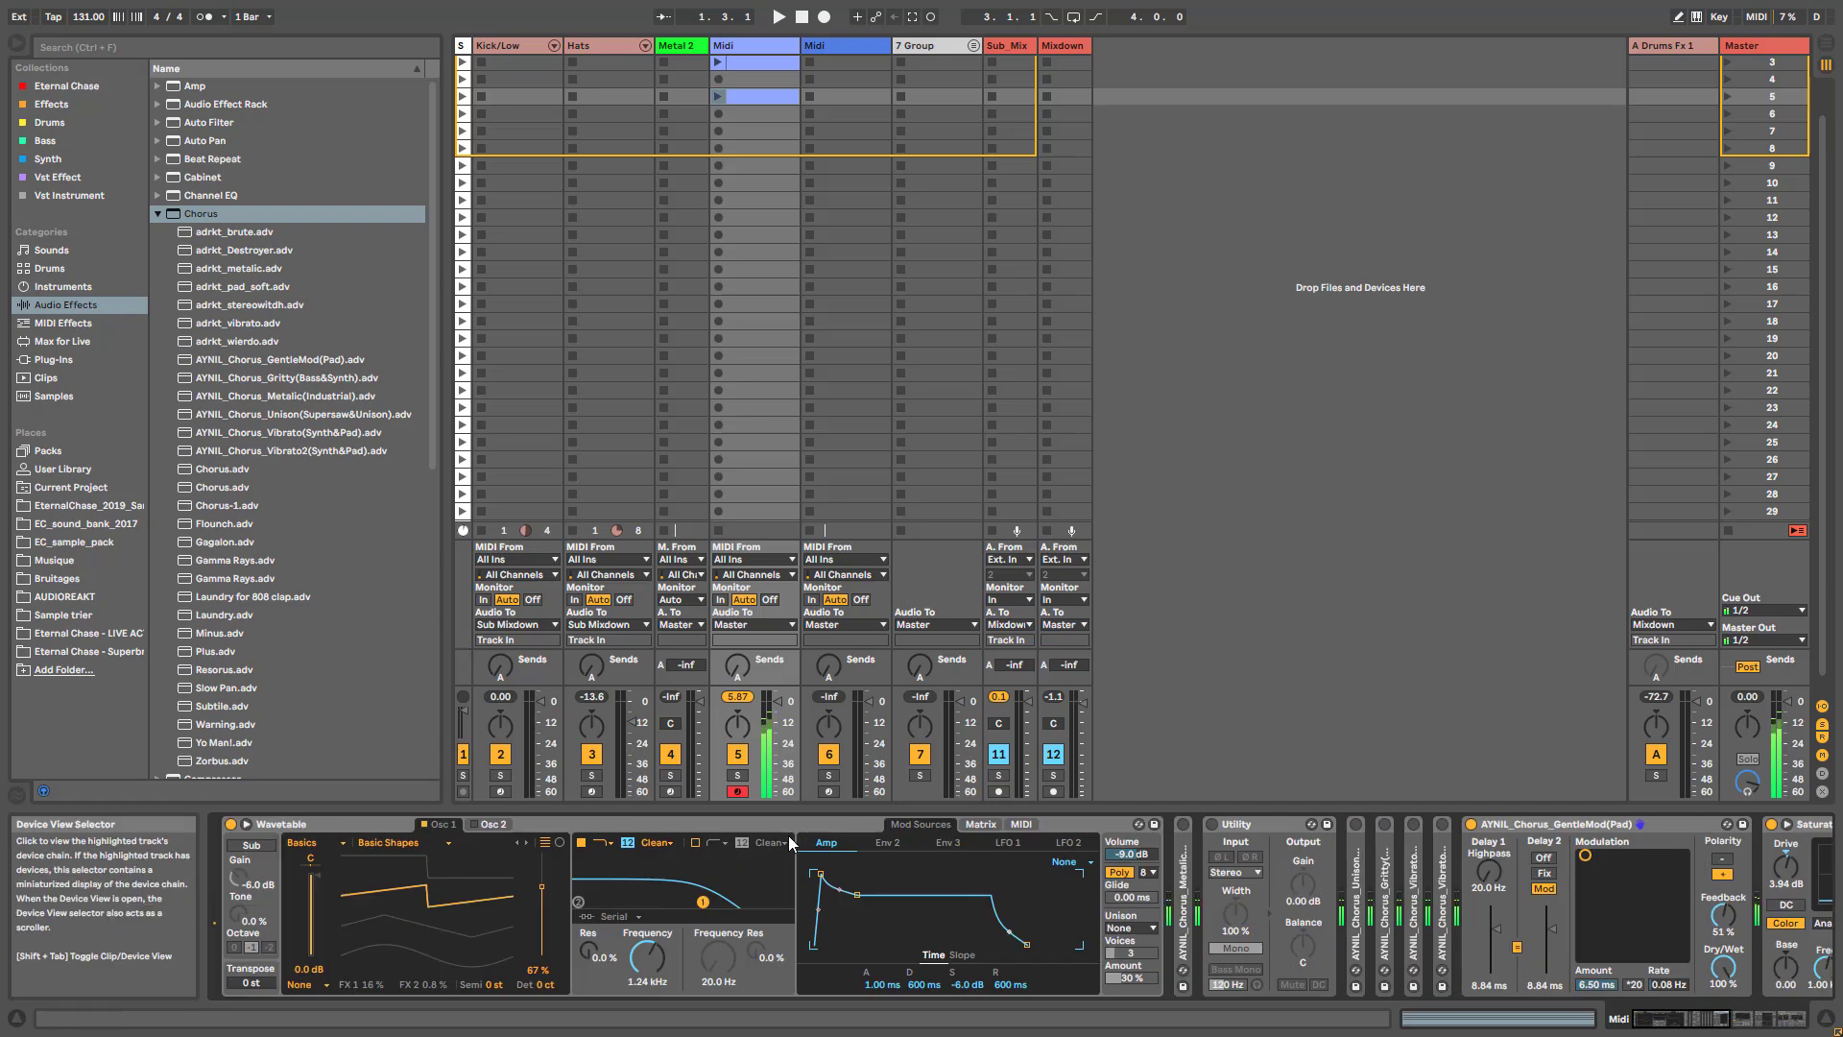
click(29, 158)
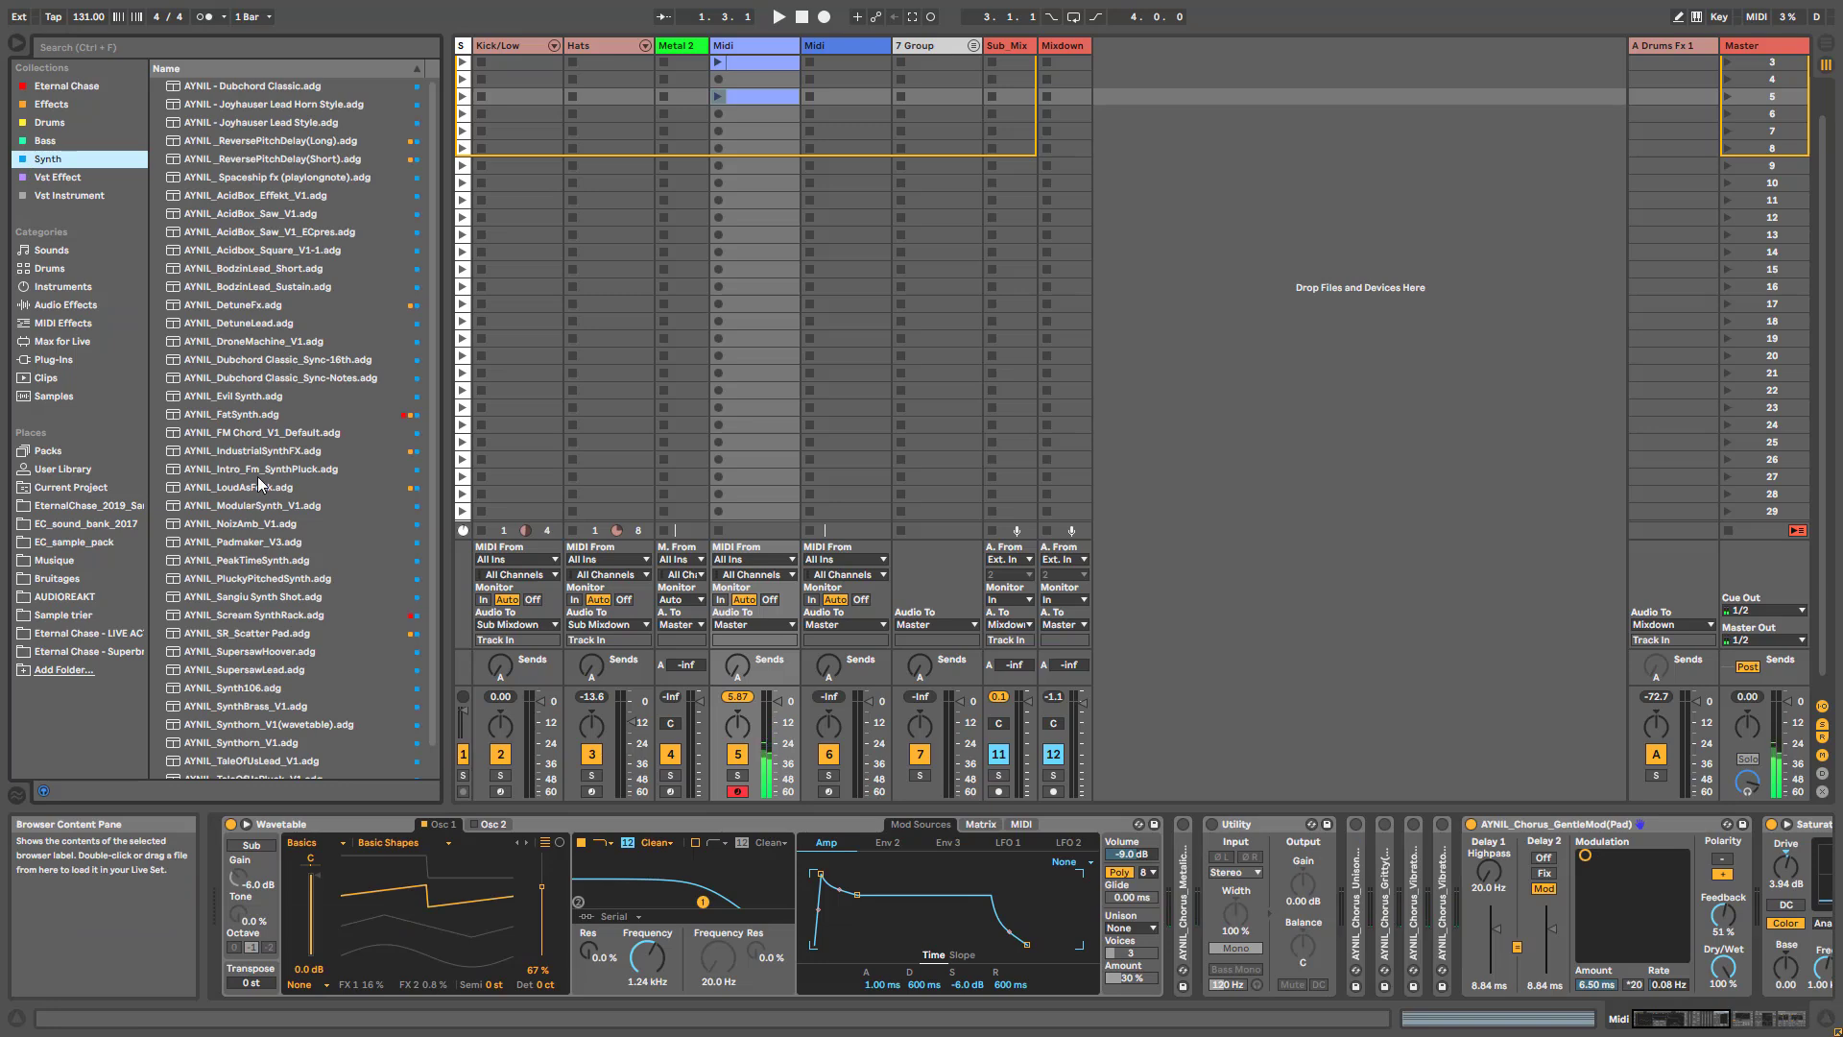
scroll(259, 484, down, 1)
drag(261, 319, 384, 833)
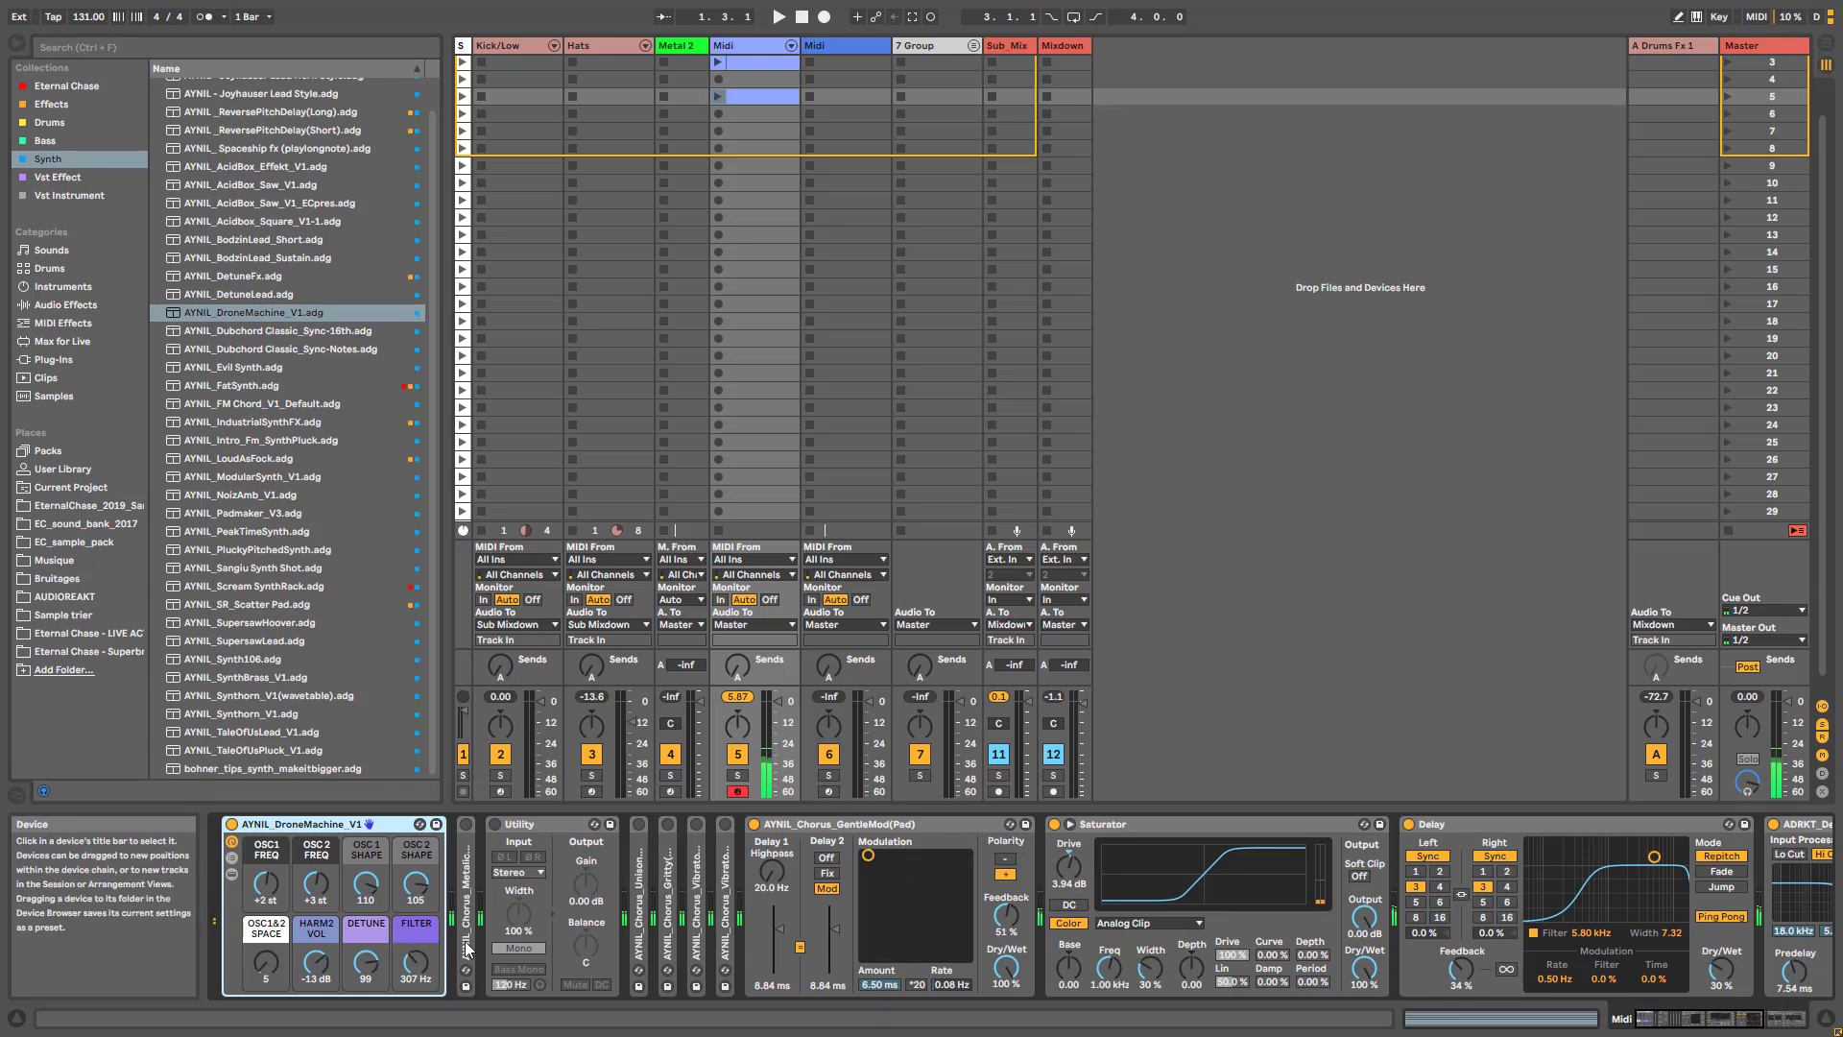
- Set DroneMachine's Filter macro to 691 Hz with the GentleMod chorus bypassed, and show the rack's chains with OSC 1 selected
drag(419, 963, 419, 942)
click(754, 824)
click(232, 874)
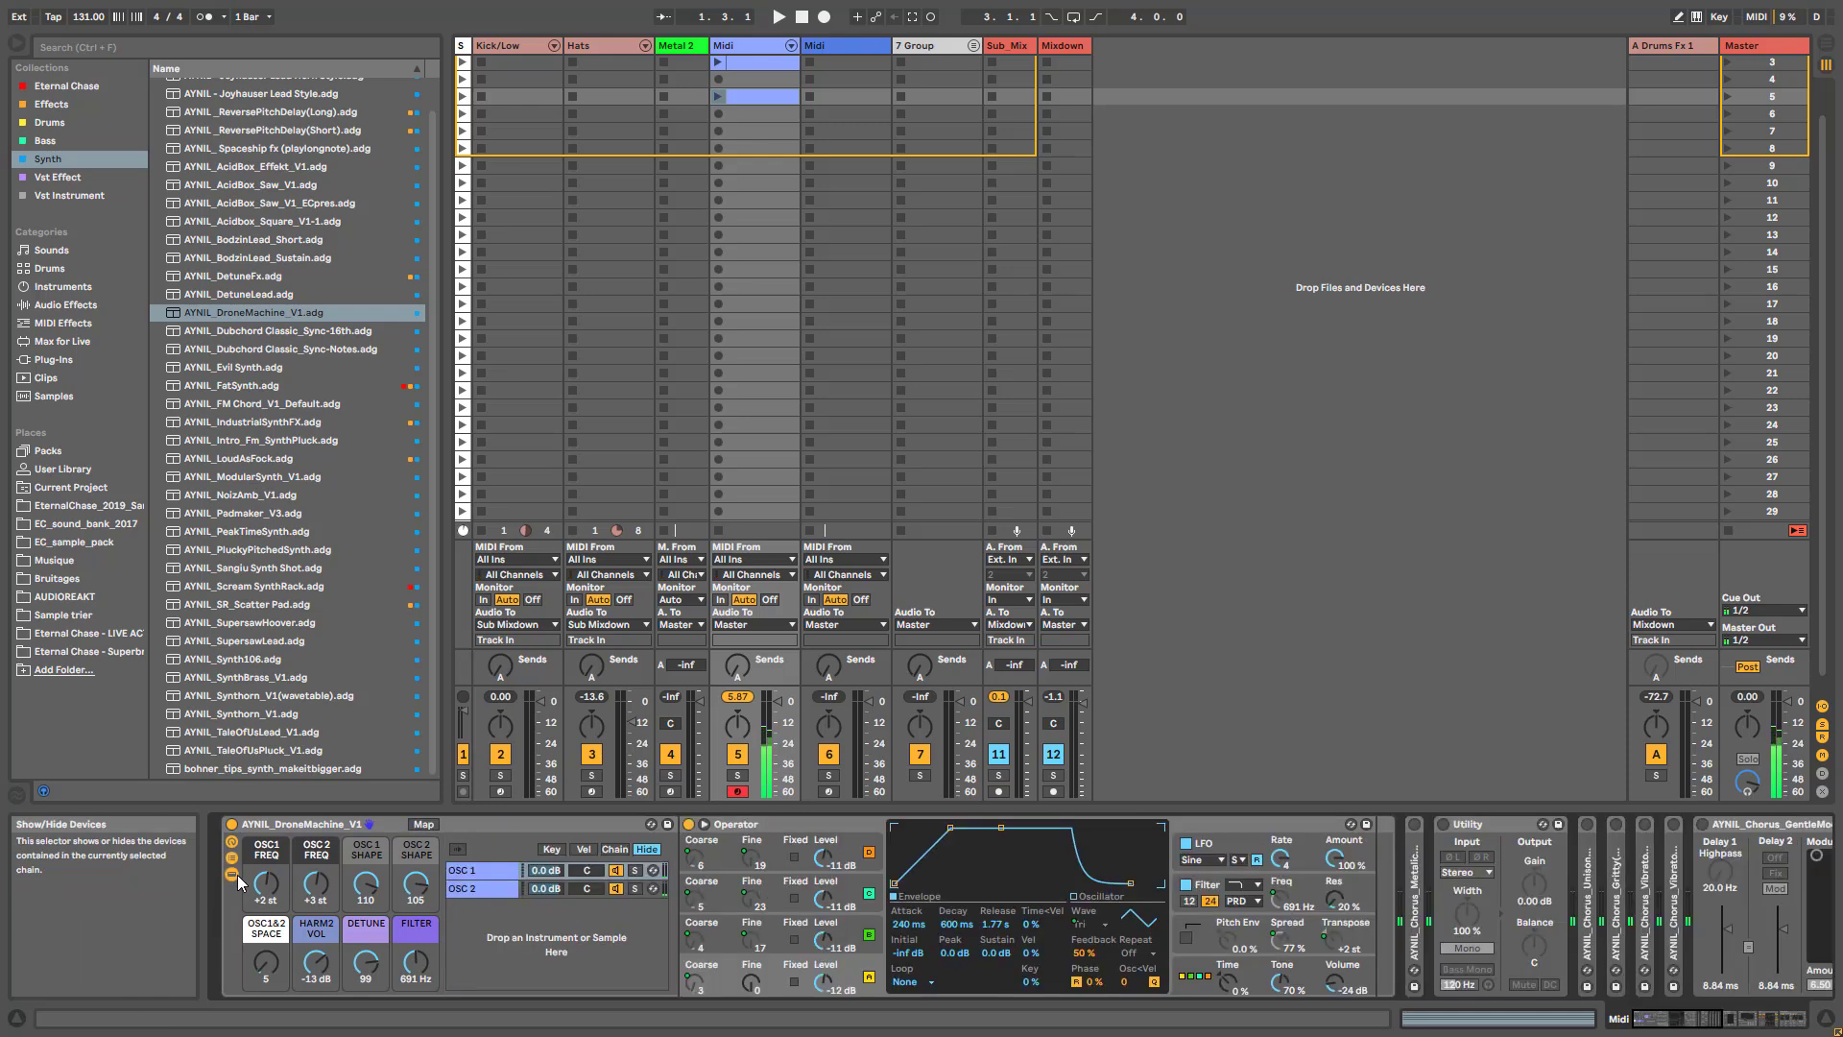
click(506, 873)
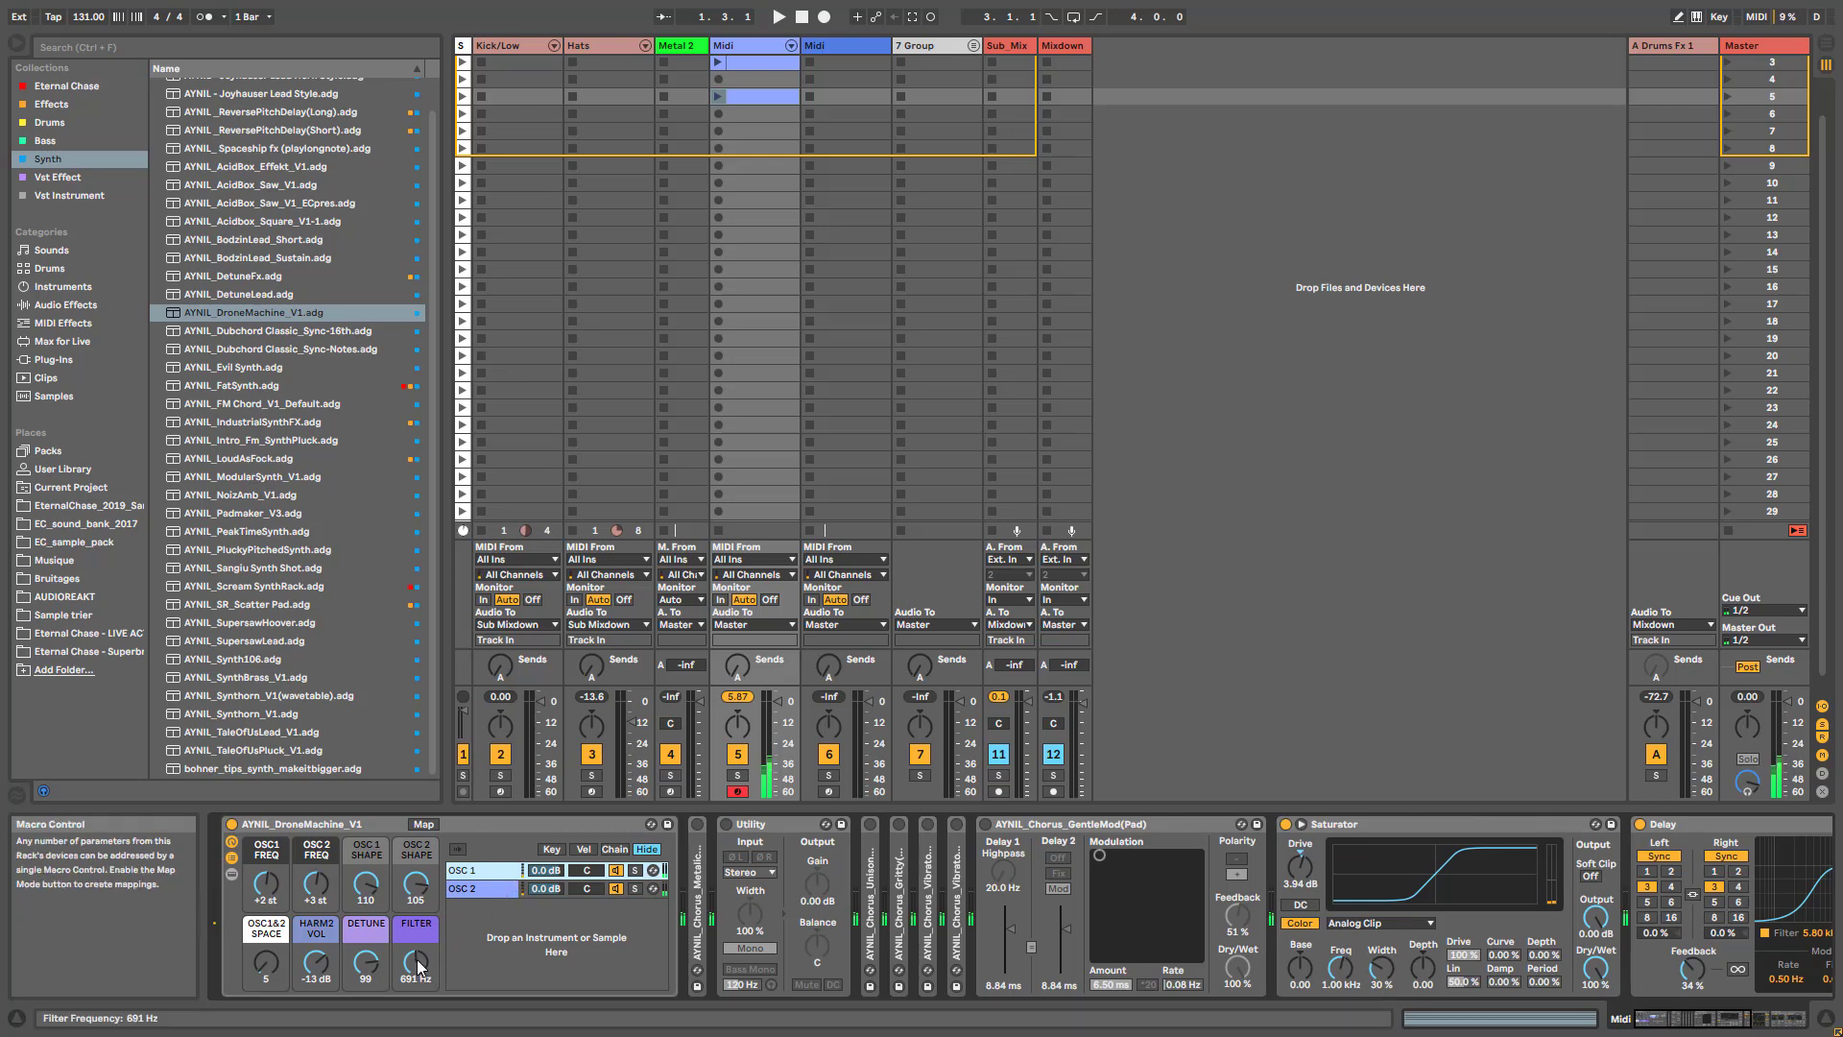
- Set DroneMachine's OSC2 FREQ to +7 st and Filter to 1.04 kHz, with the GentleMod chorus active again
click(316, 883)
drag(316, 883, 316, 868)
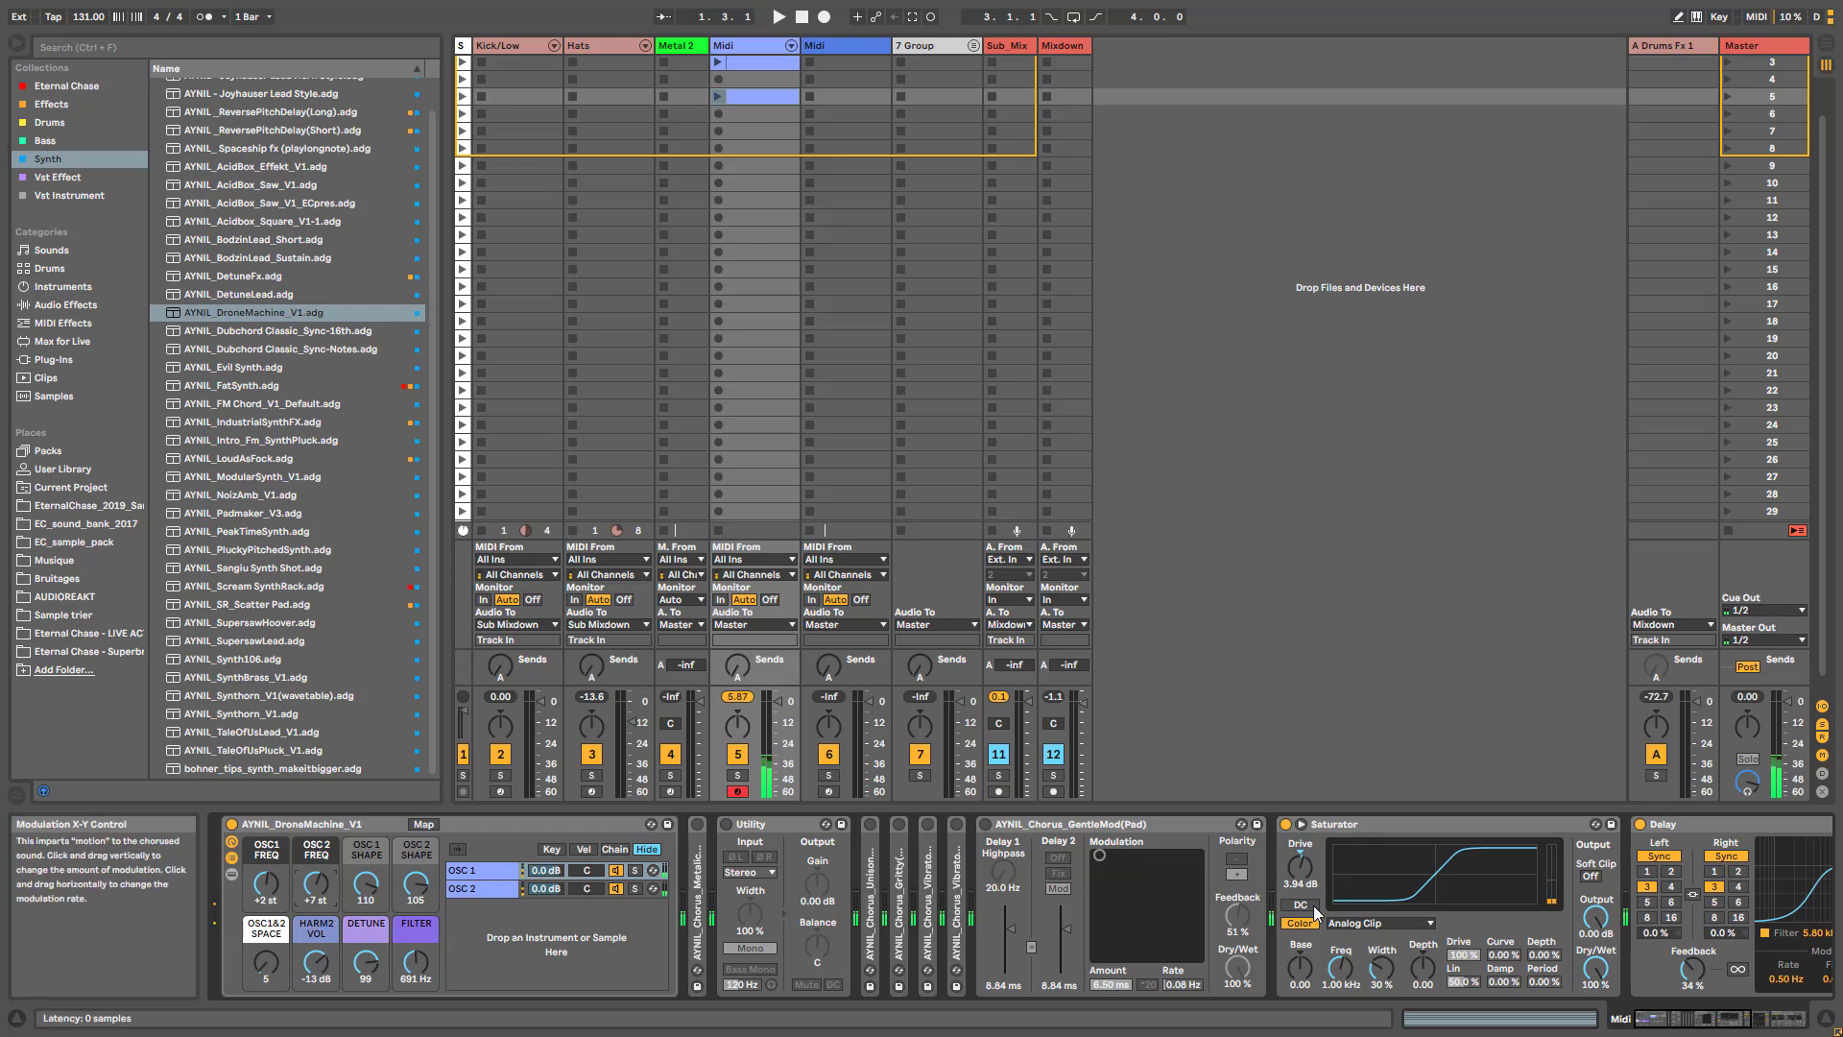
click(985, 823)
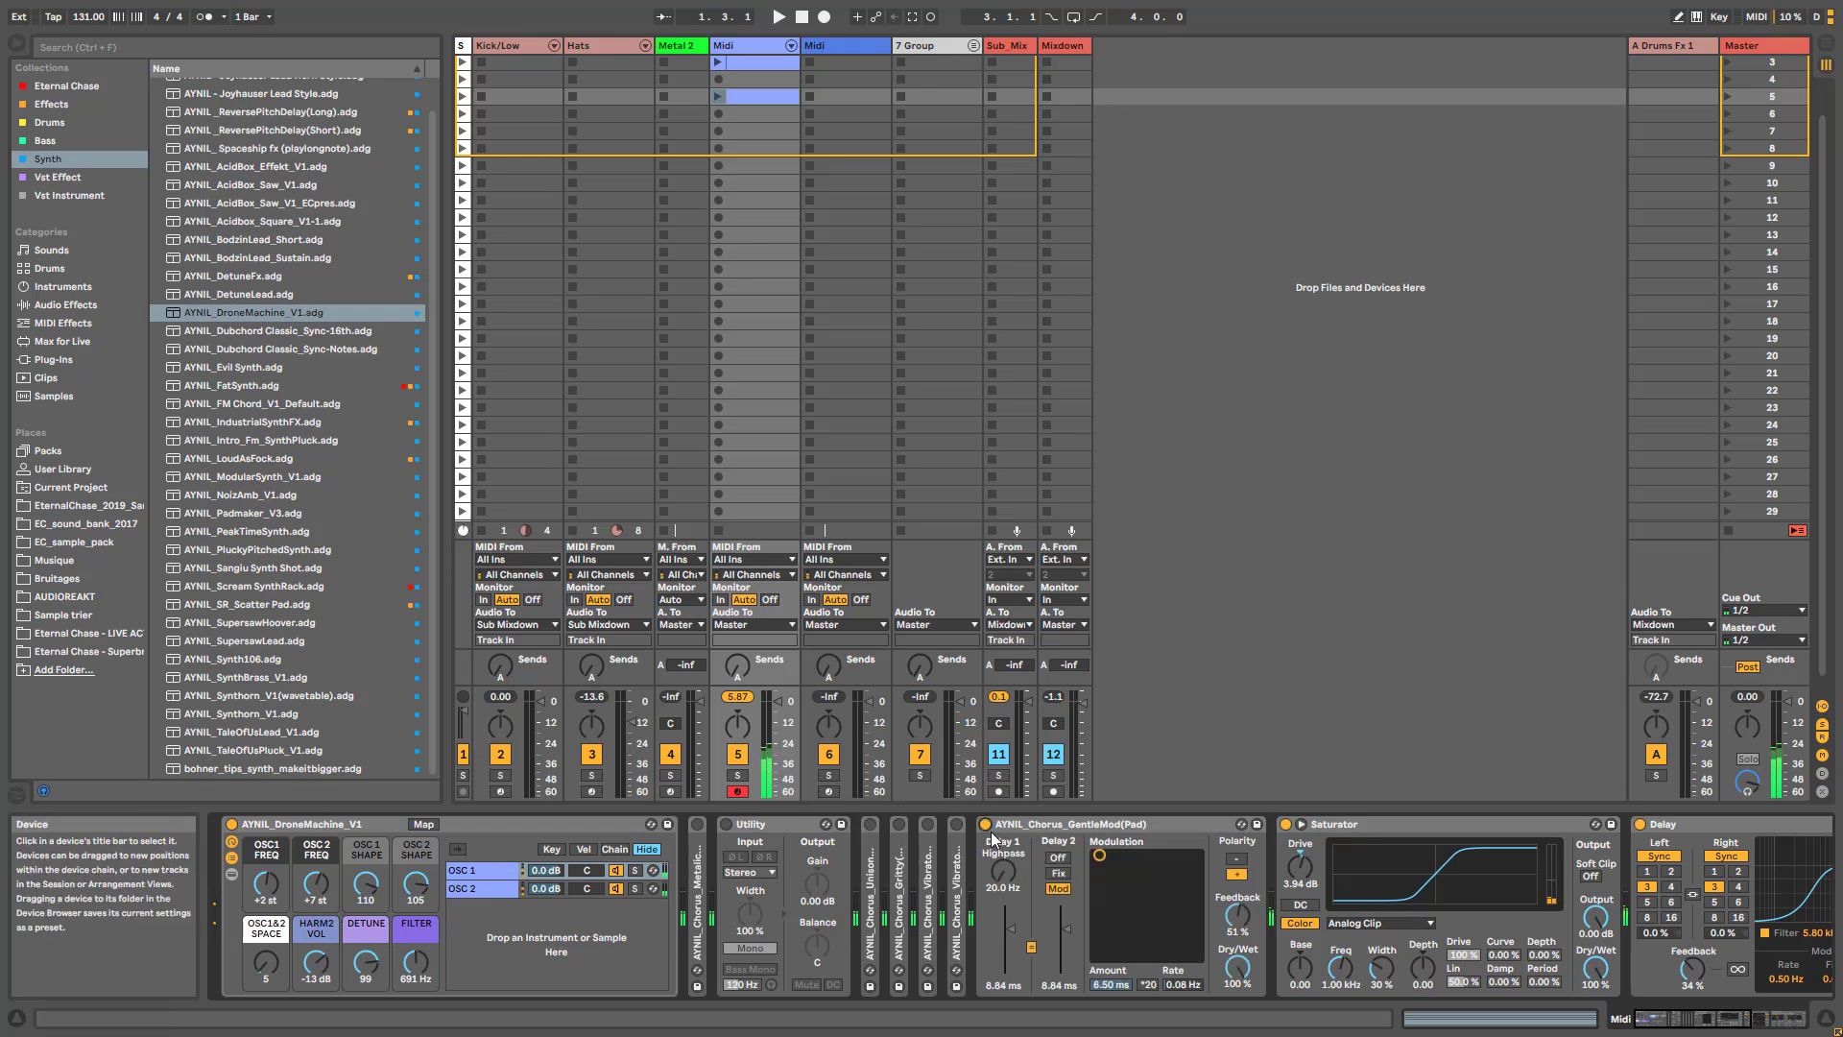
drag(415, 962, 415, 950)
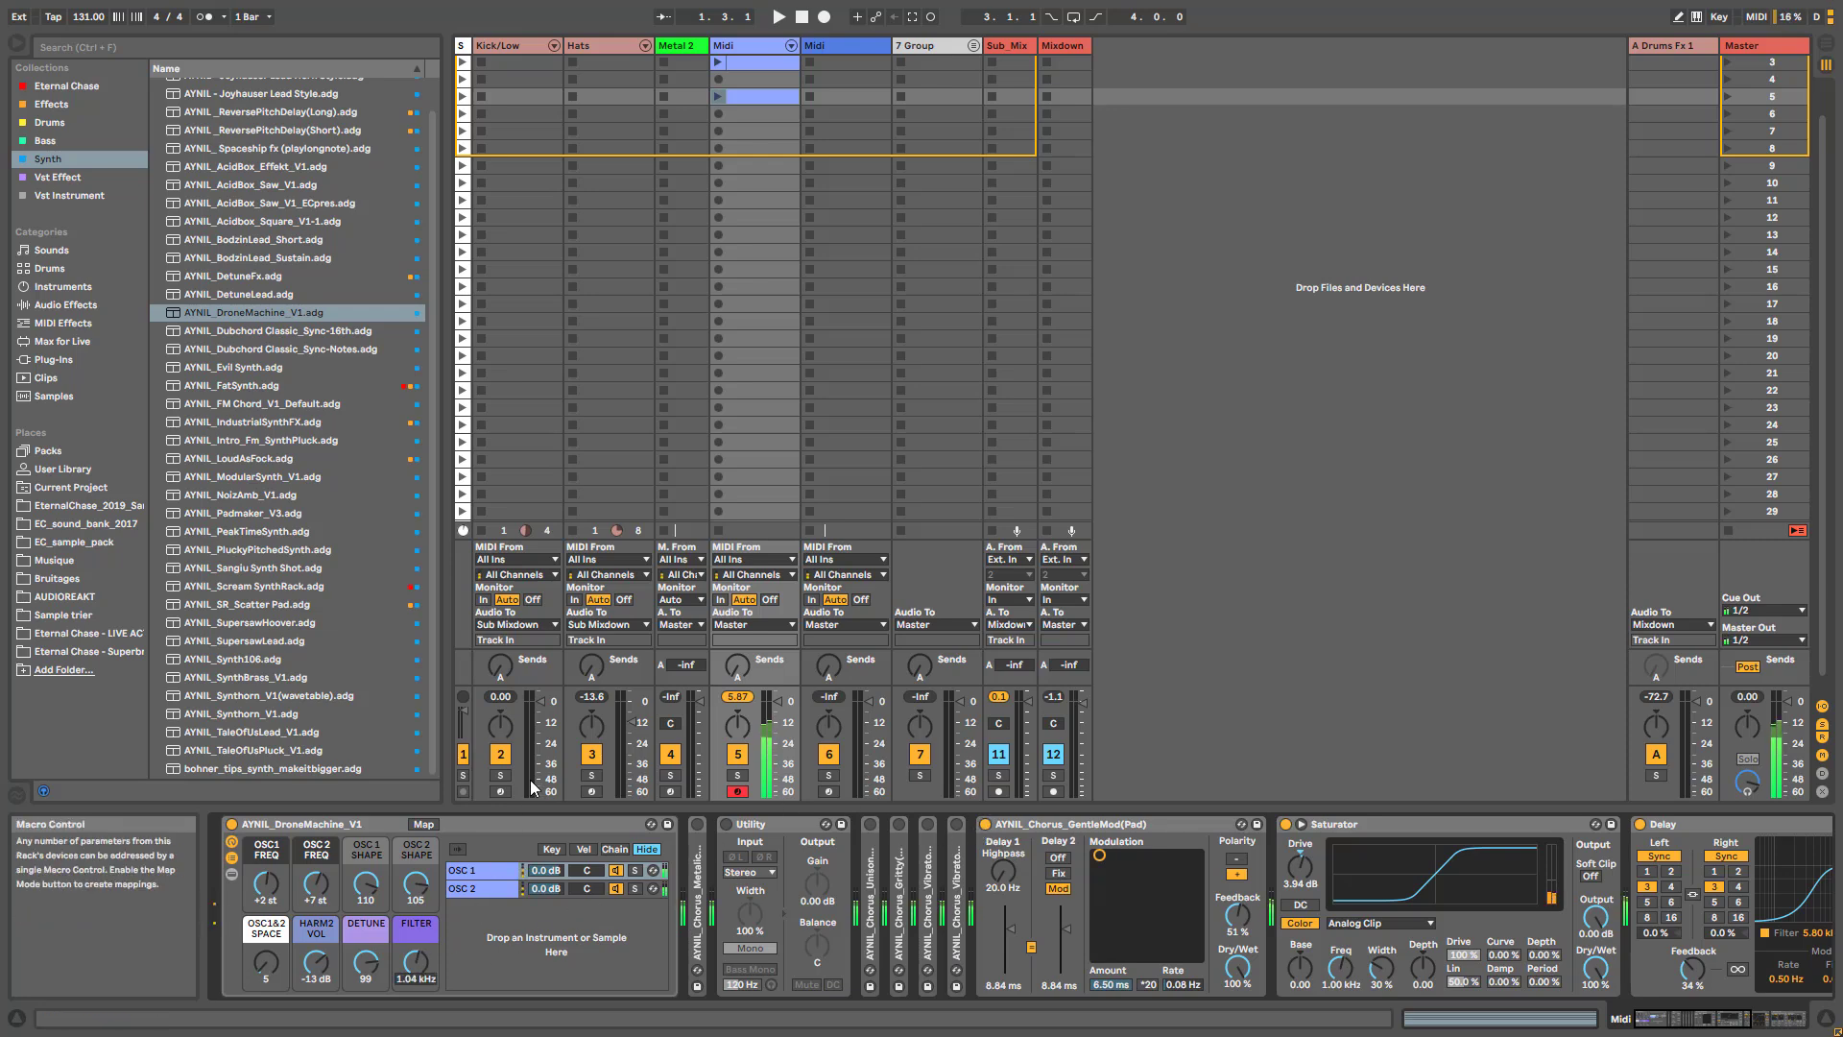
- Compare the drone with the GentleMod chorus bypassed, active and at different Dry/Wet amounts, ending at 100 %
click(986, 826)
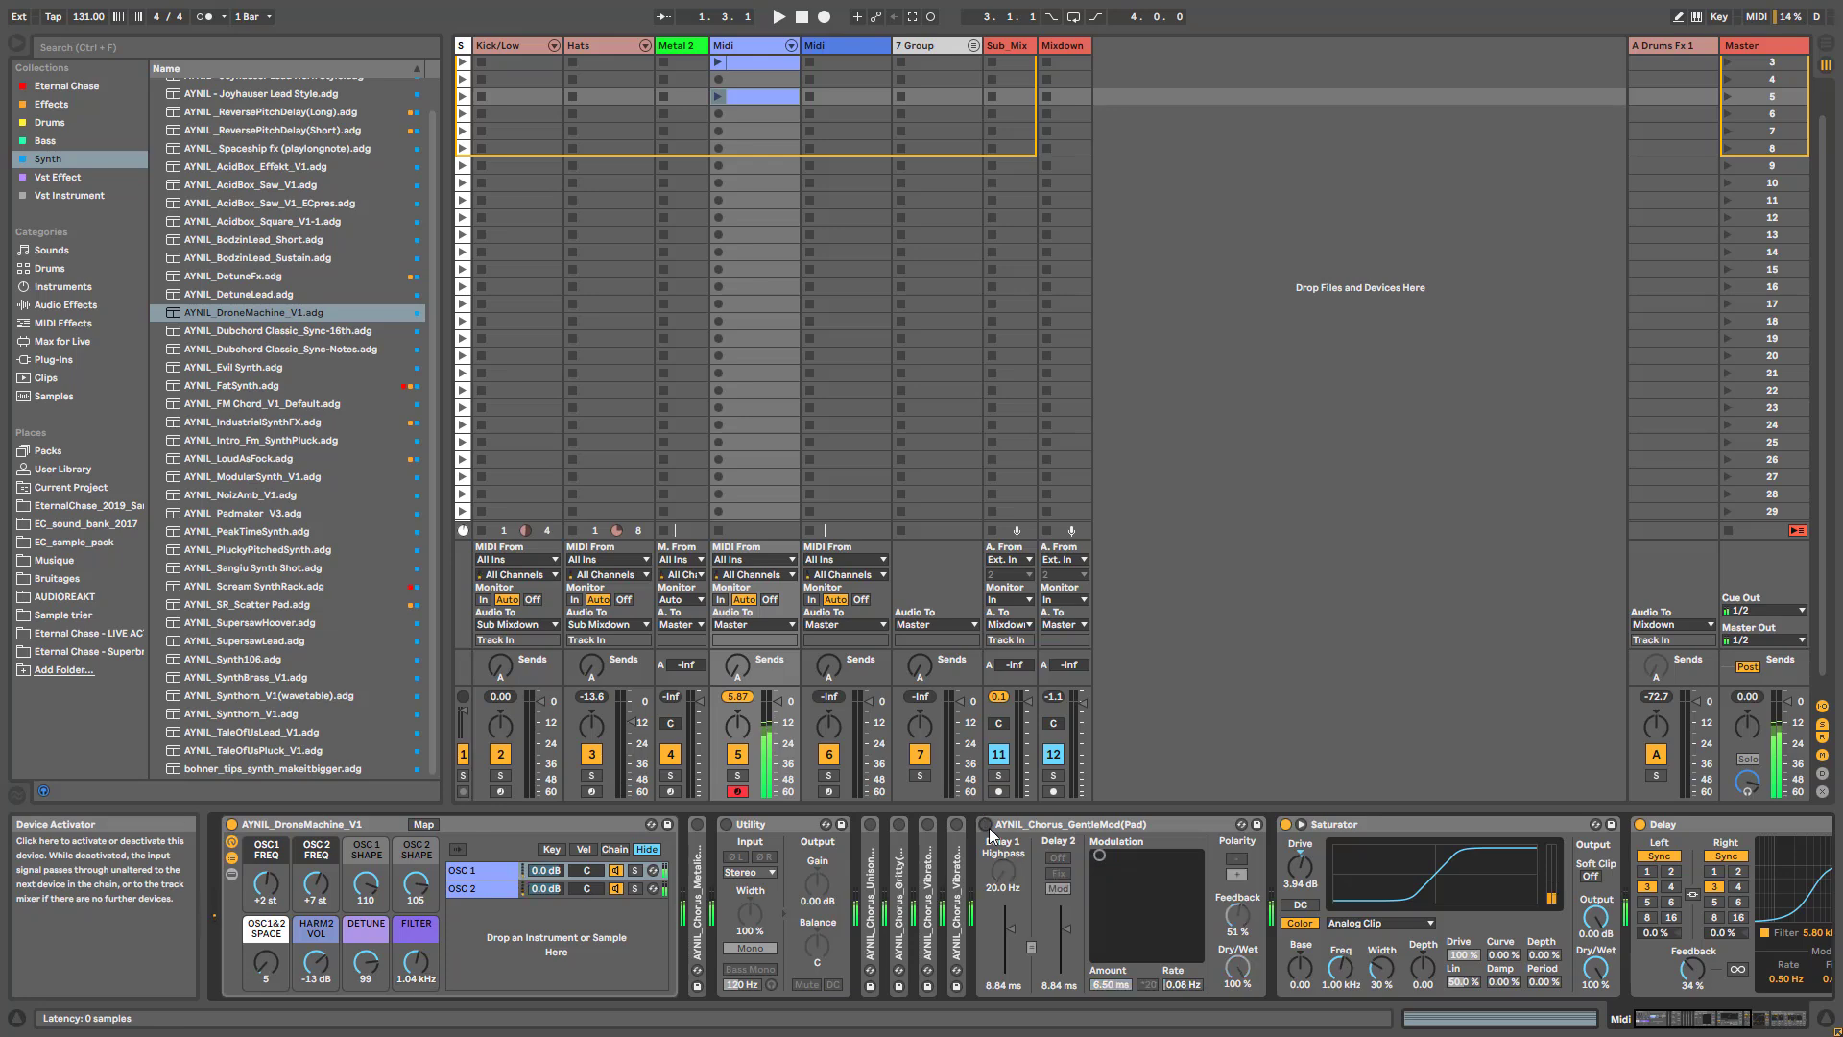
click(987, 826)
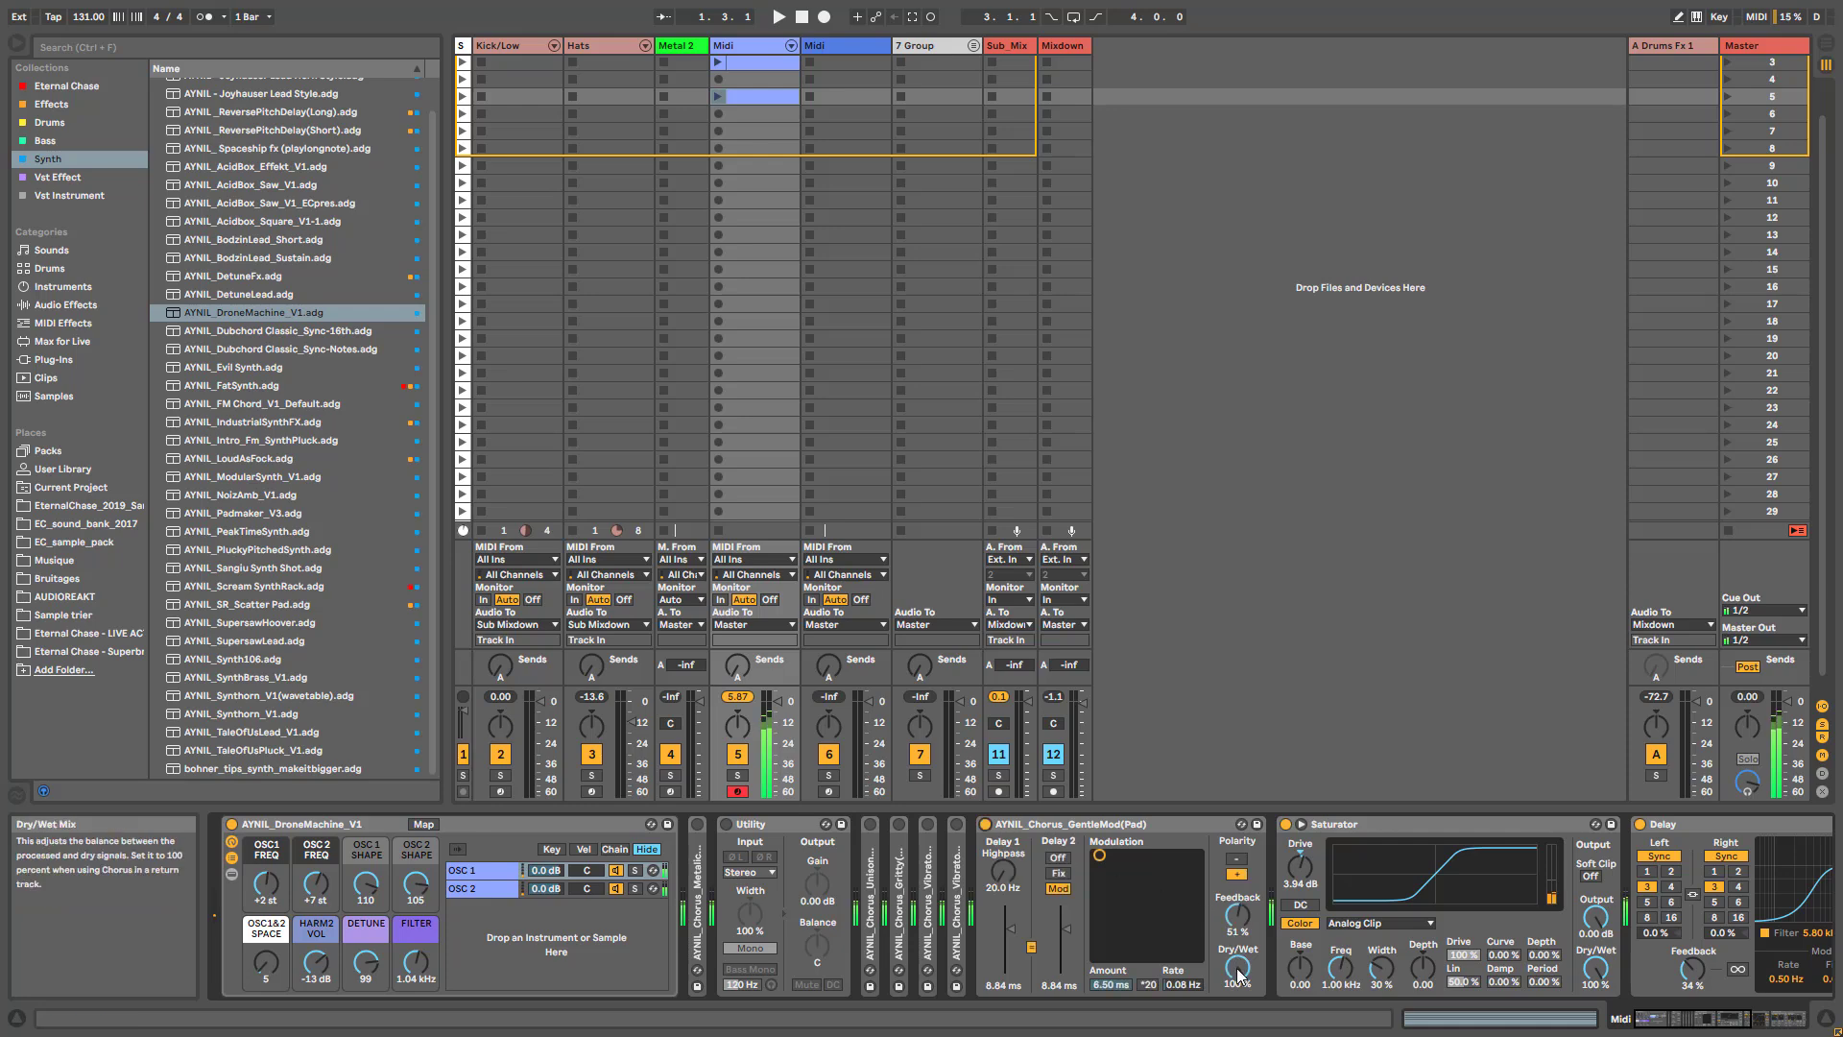
drag(1237, 974, 1237, 989)
drag(1237, 969, 1237, 953)
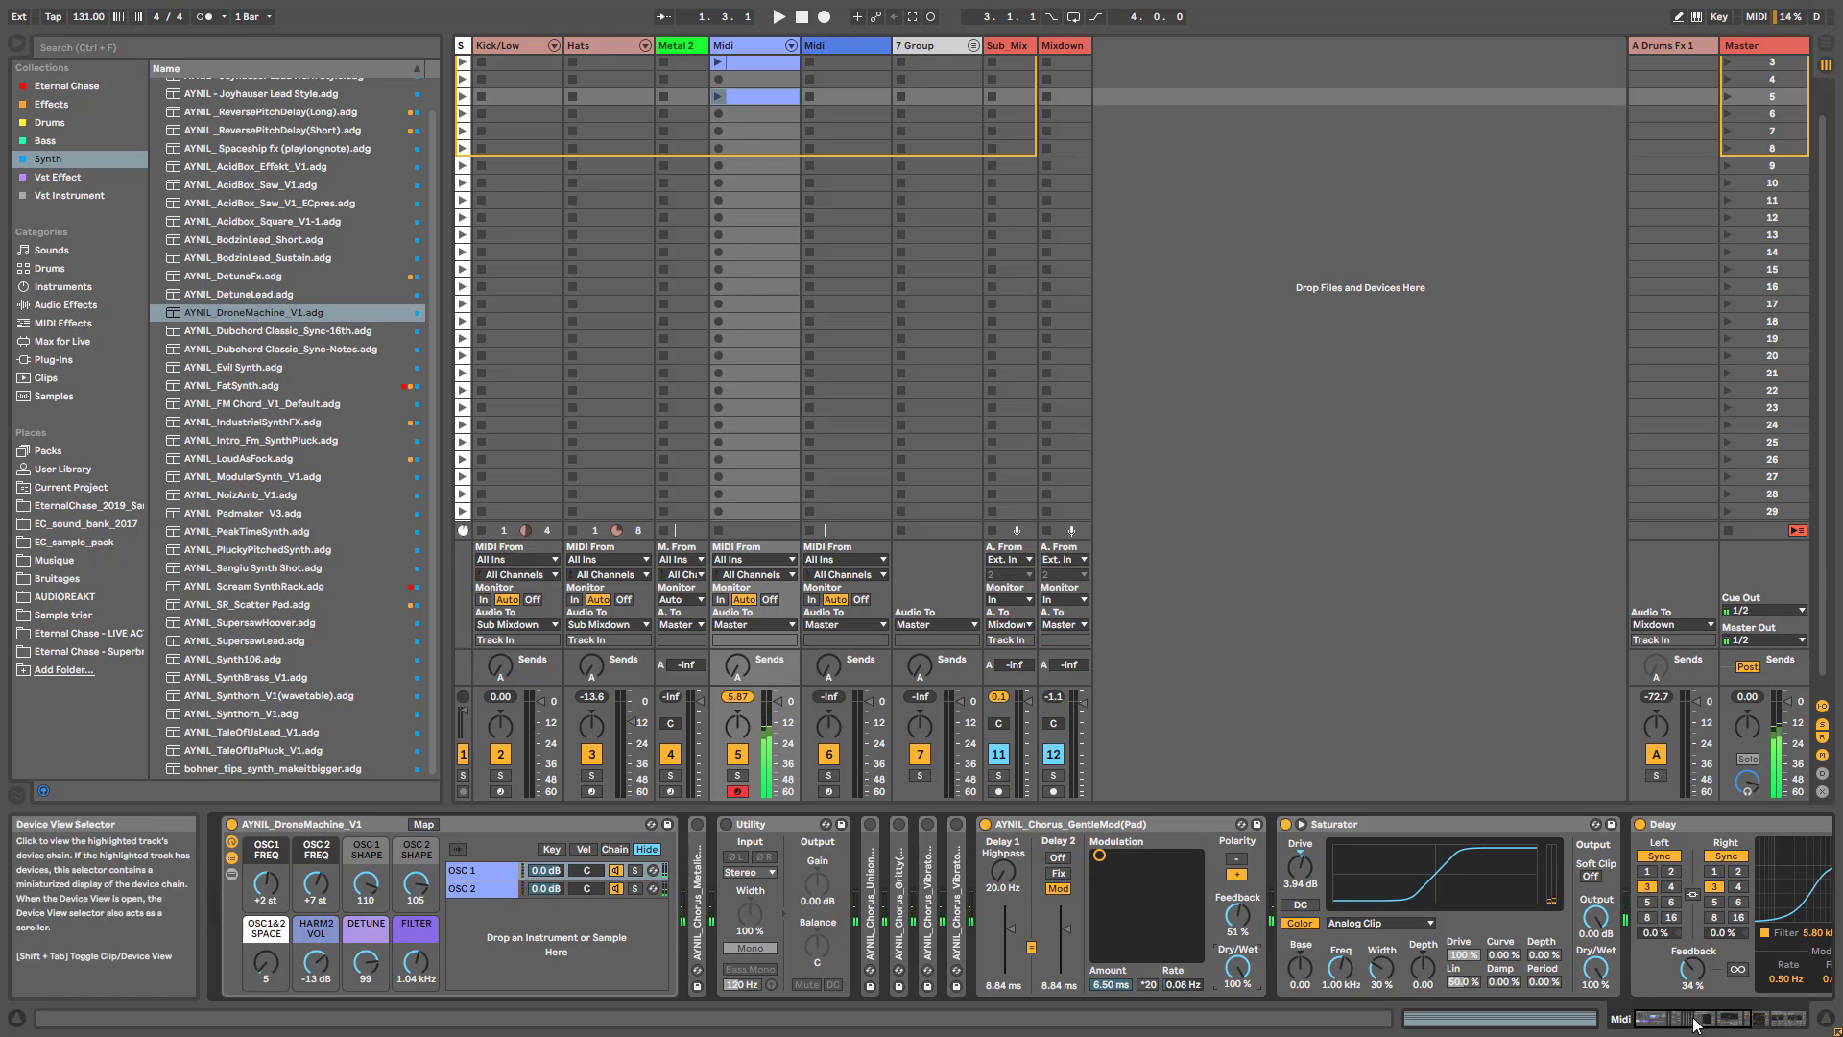
- Fold the GentleMod chorus and unfold AYNIL_Chorus_Metalic(Industrial)
mouse_move(1695, 1027)
mouse_down()
mouse_move(1749, 1029)
mouse_move(1700, 1021)
mouse_up()
double_click(520, 824)
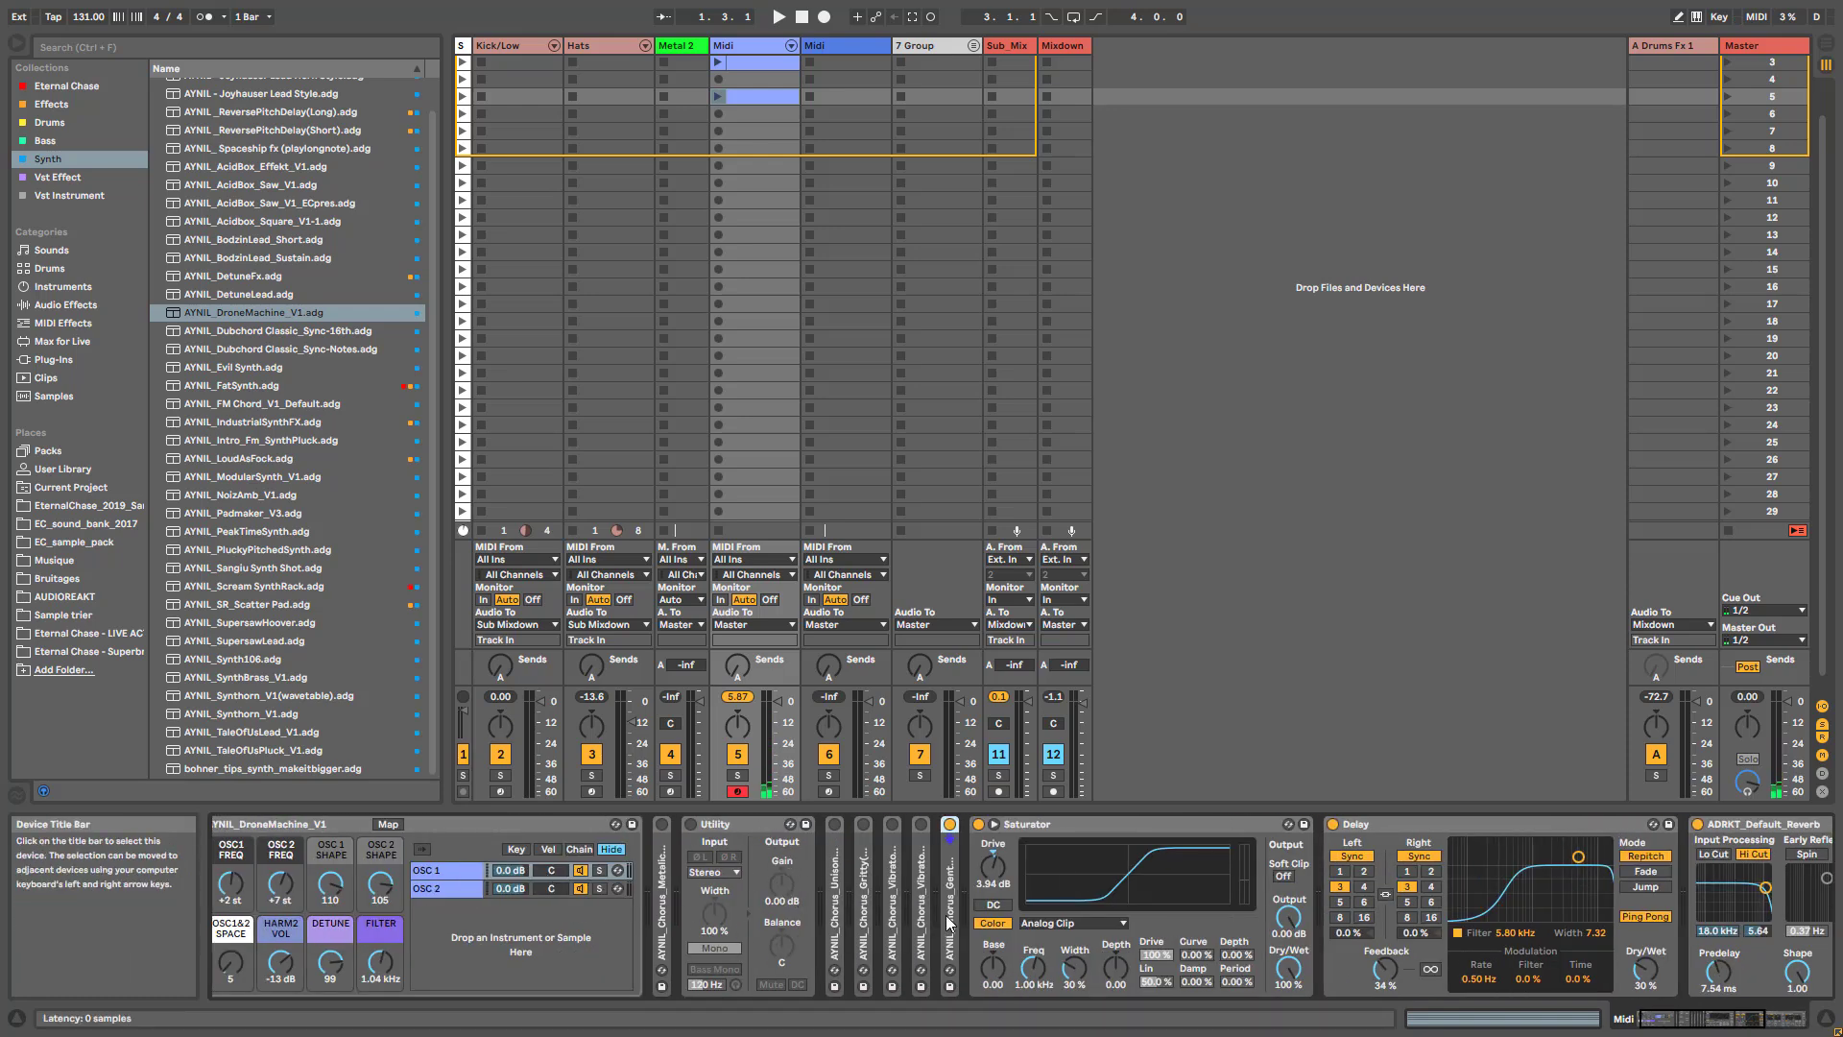
double_click(665, 917)
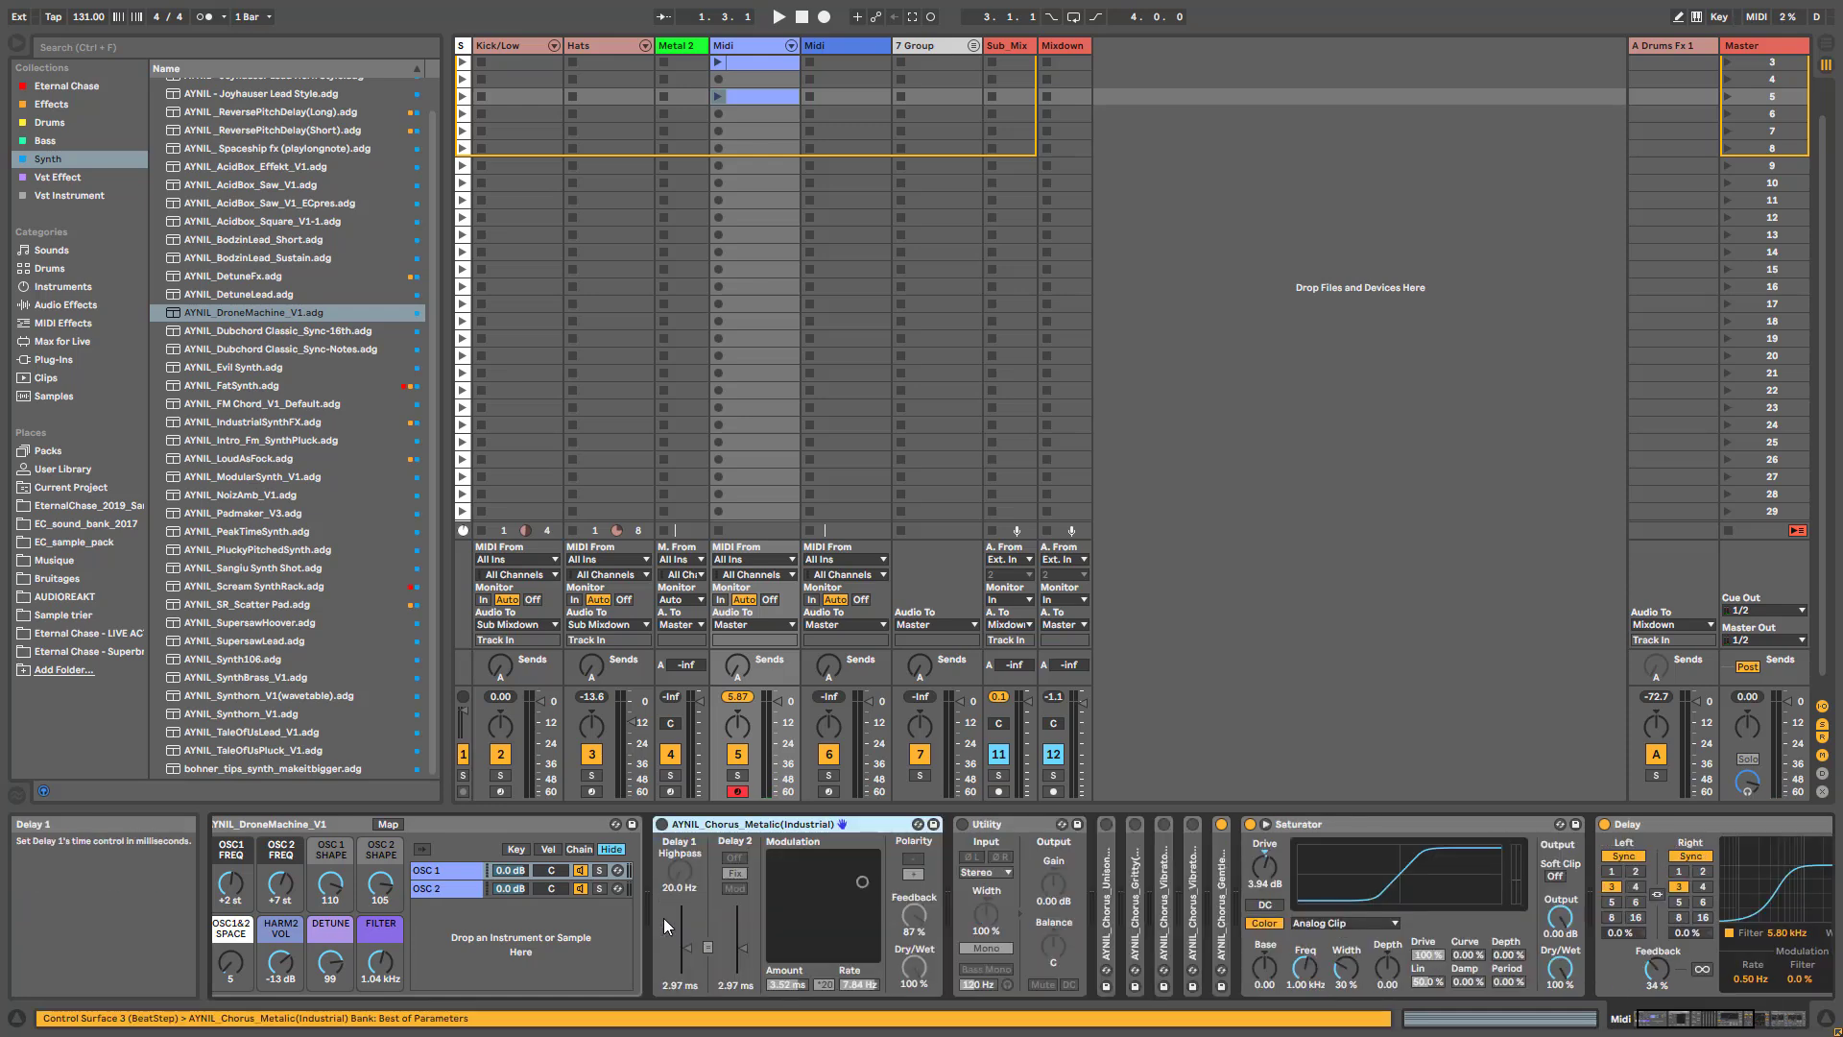